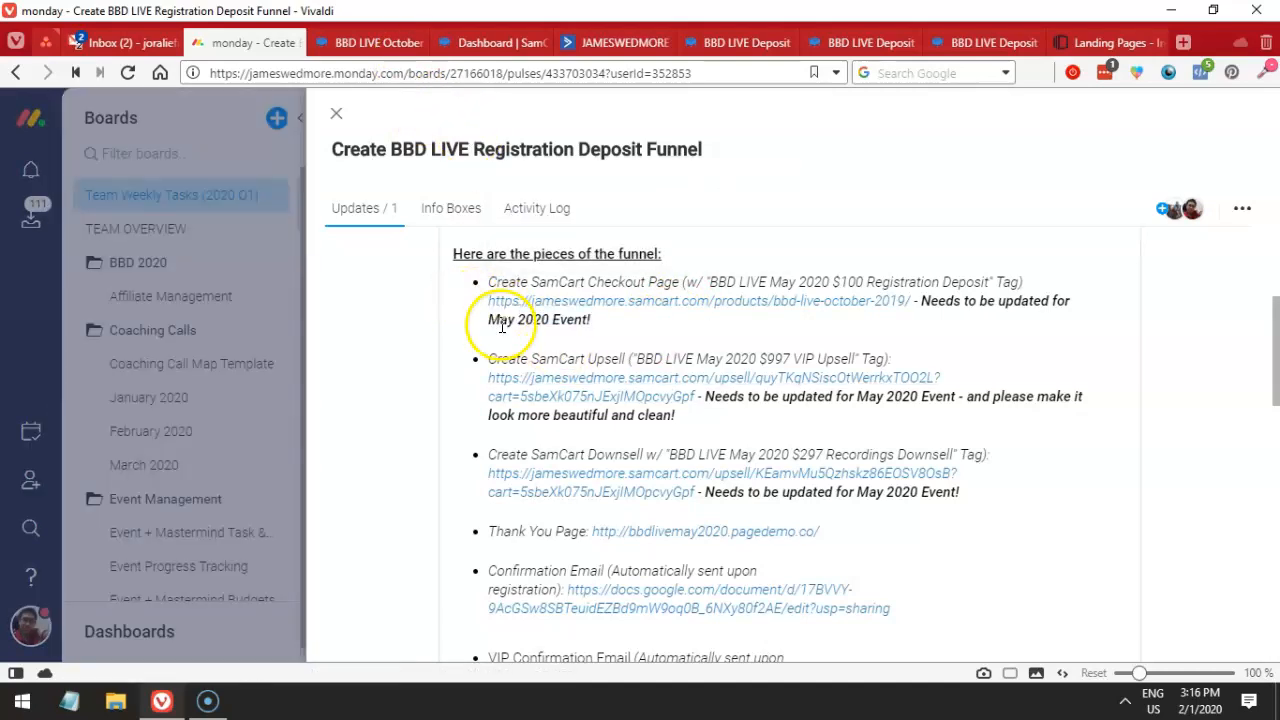
- Mark the upsell item in the funnel task and scroll through the October 2019 VIP upsell page
{"action": "left_click_drag", "start_coordinate": [559, 358], "coordinate": [664, 356]}
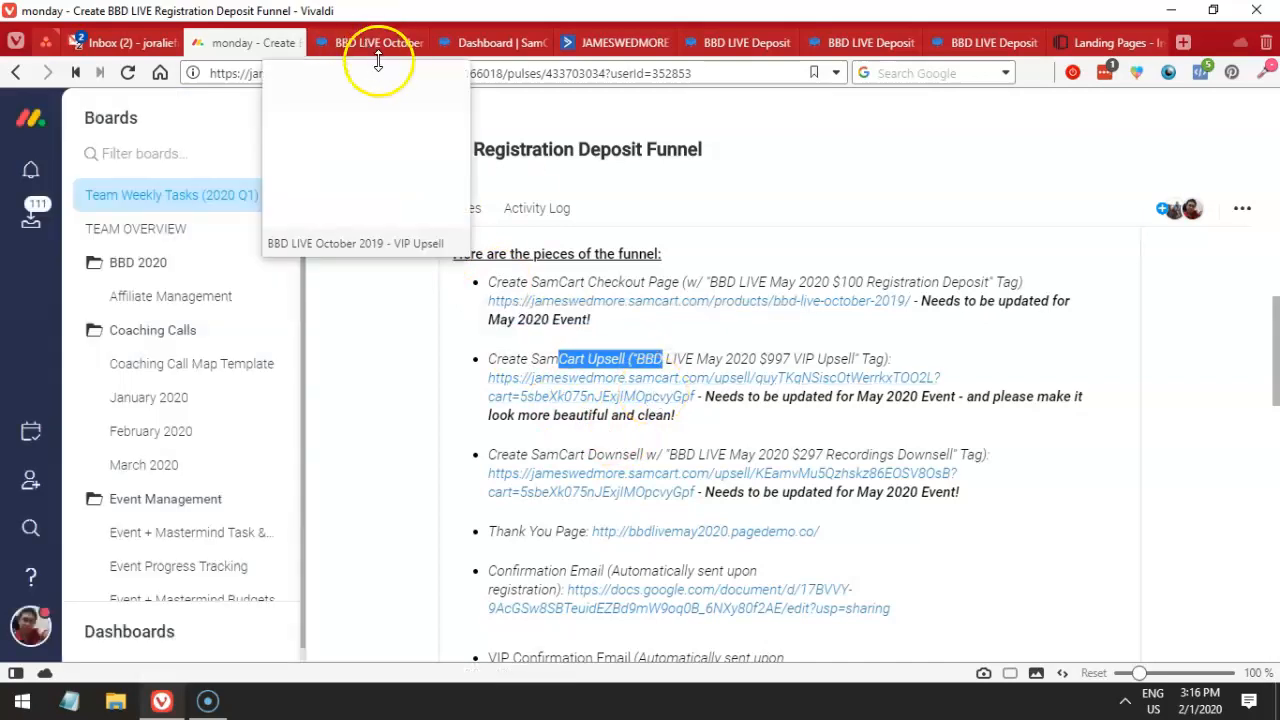
{"action": "left_click", "coordinate": [345, 40]}
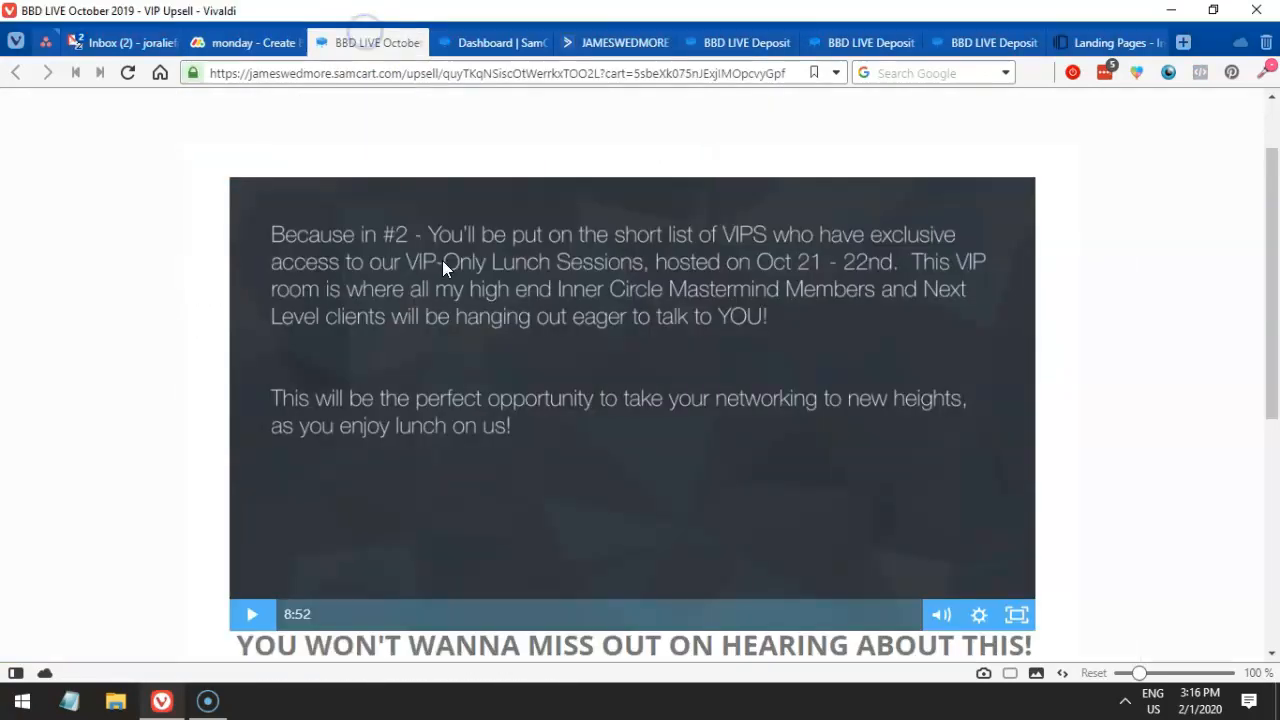
{"action": "scroll", "coordinate": [442, 262], "scroll_direction": "down", "scroll_amount": 2}
{"action": "scroll", "coordinate": [441, 264], "scroll_direction": "down", "scroll_amount": 2}
{"action": "scroll", "coordinate": [440, 266], "scroll_direction": "up", "scroll_amount": 5}
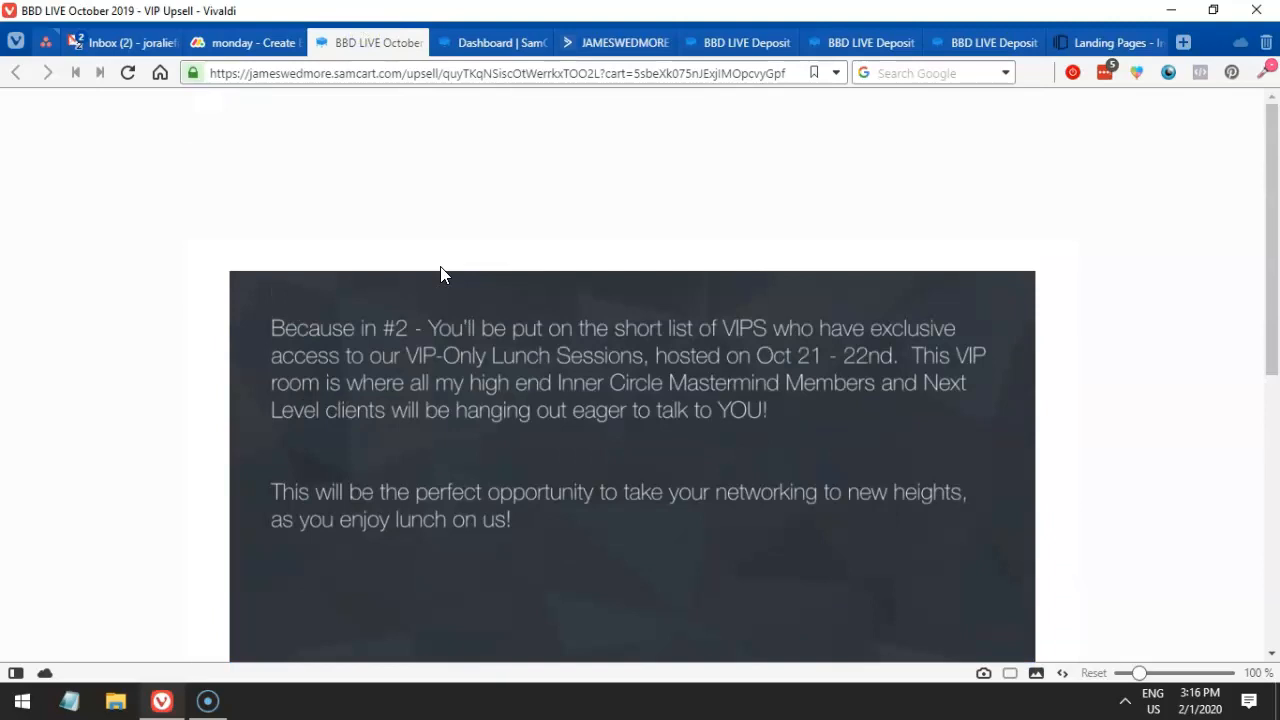
{"action": "scroll", "coordinate": [440, 266], "scroll_direction": "down", "scroll_amount": 4}
{"action": "scroll", "coordinate": [441, 275], "scroll_direction": "down", "scroll_amount": 2}
{"action": "scroll", "coordinate": [442, 274], "scroll_direction": "up", "scroll_amount": 5}
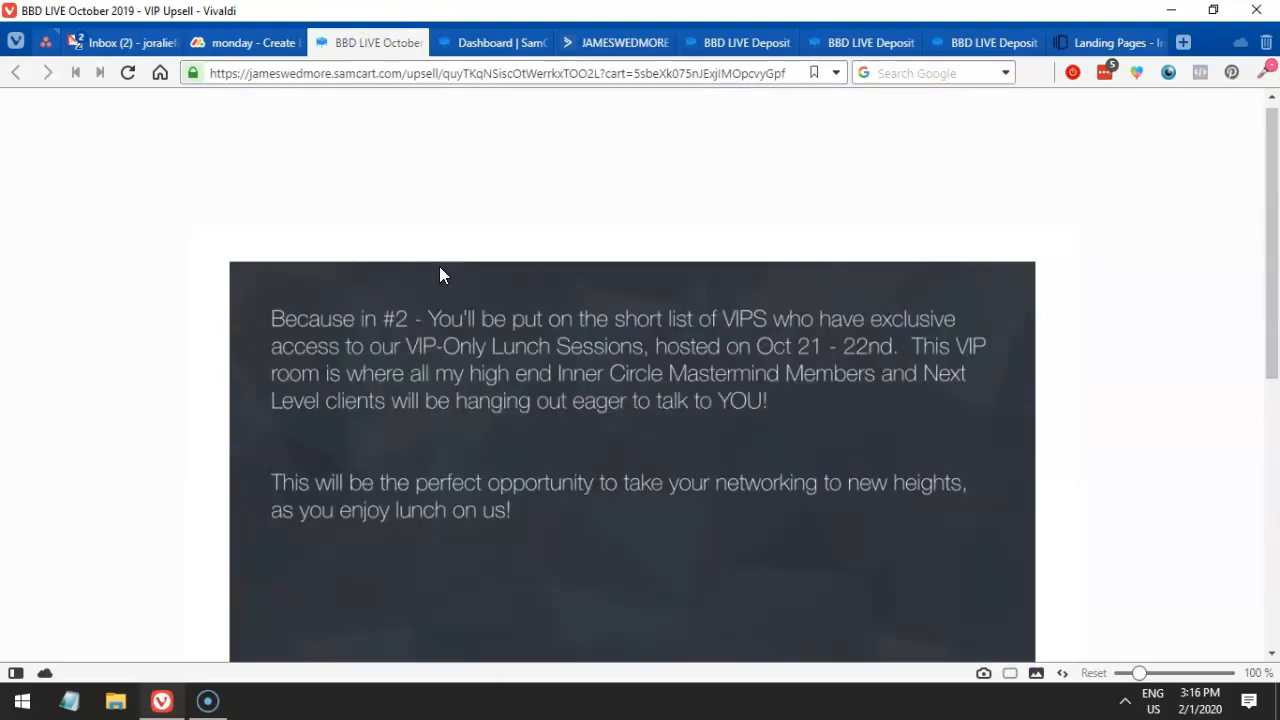
{"action": "scroll", "coordinate": [442, 274], "scroll_direction": "down", "scroll_amount": 4}
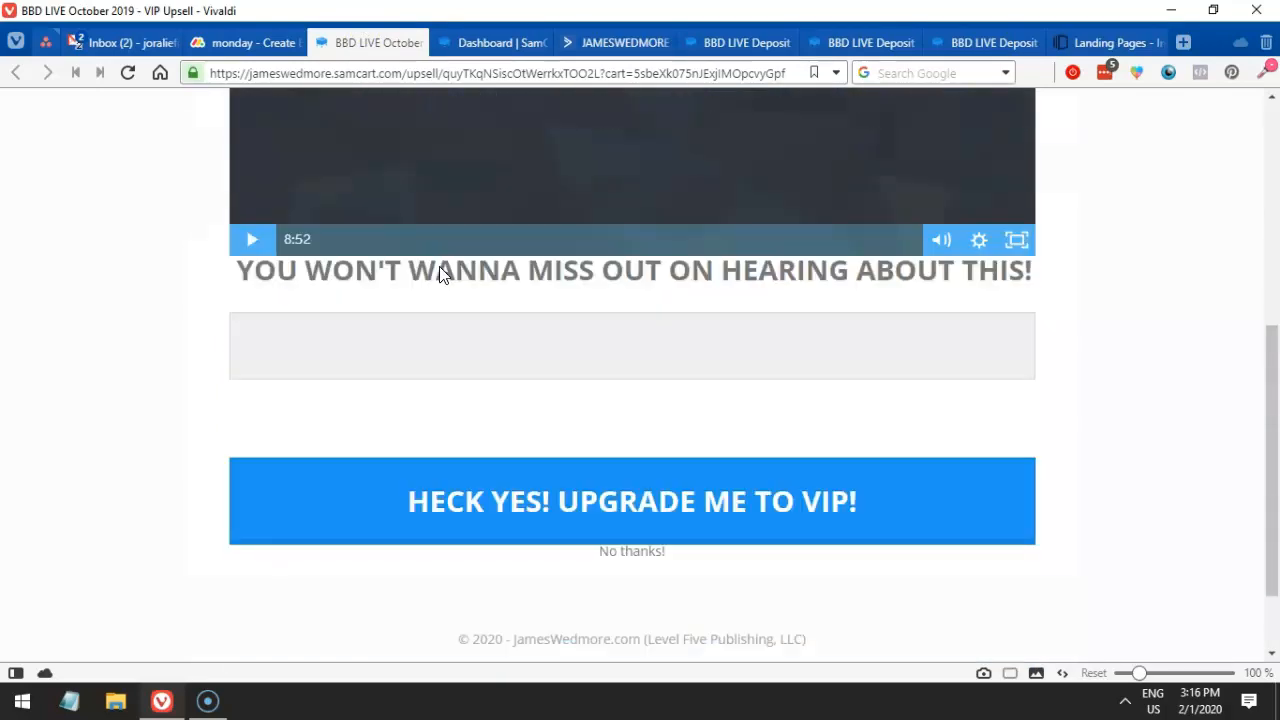
{"action": "scroll", "coordinate": [440, 275], "scroll_direction": "up", "scroll_amount": 5}
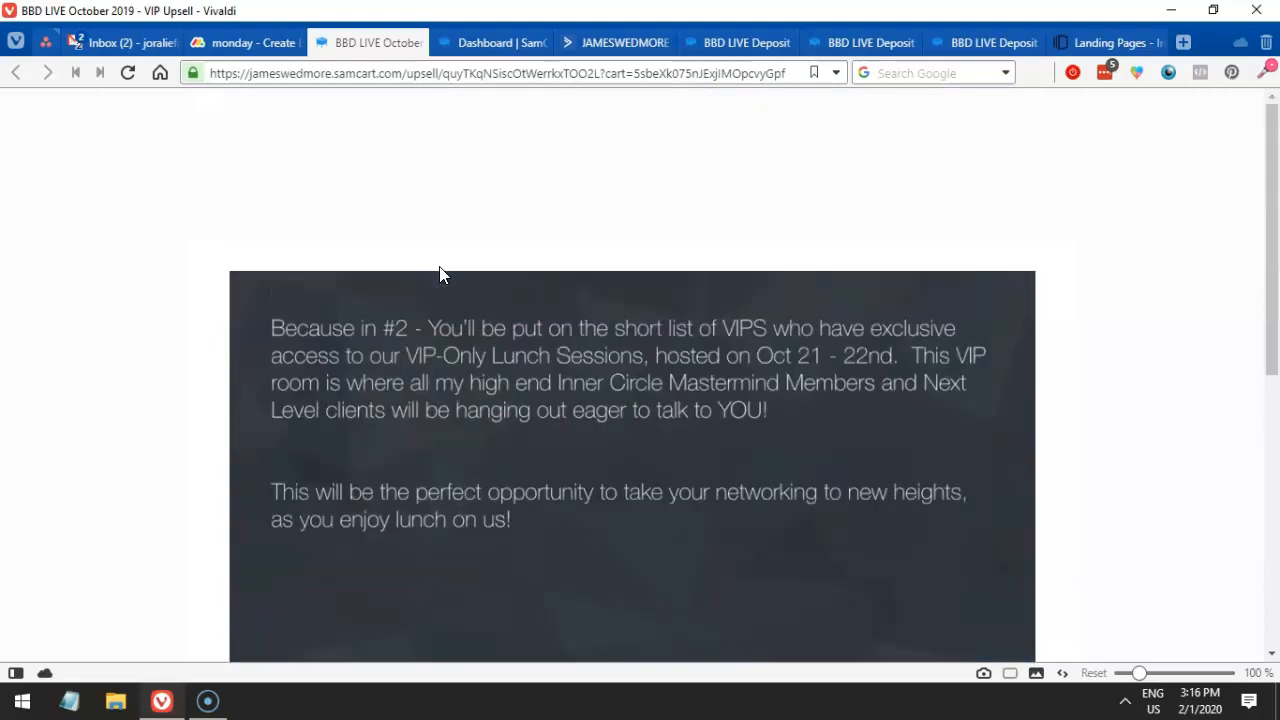
{"action": "scroll", "coordinate": [777, 237], "scroll_direction": "down", "scroll_amount": 5}
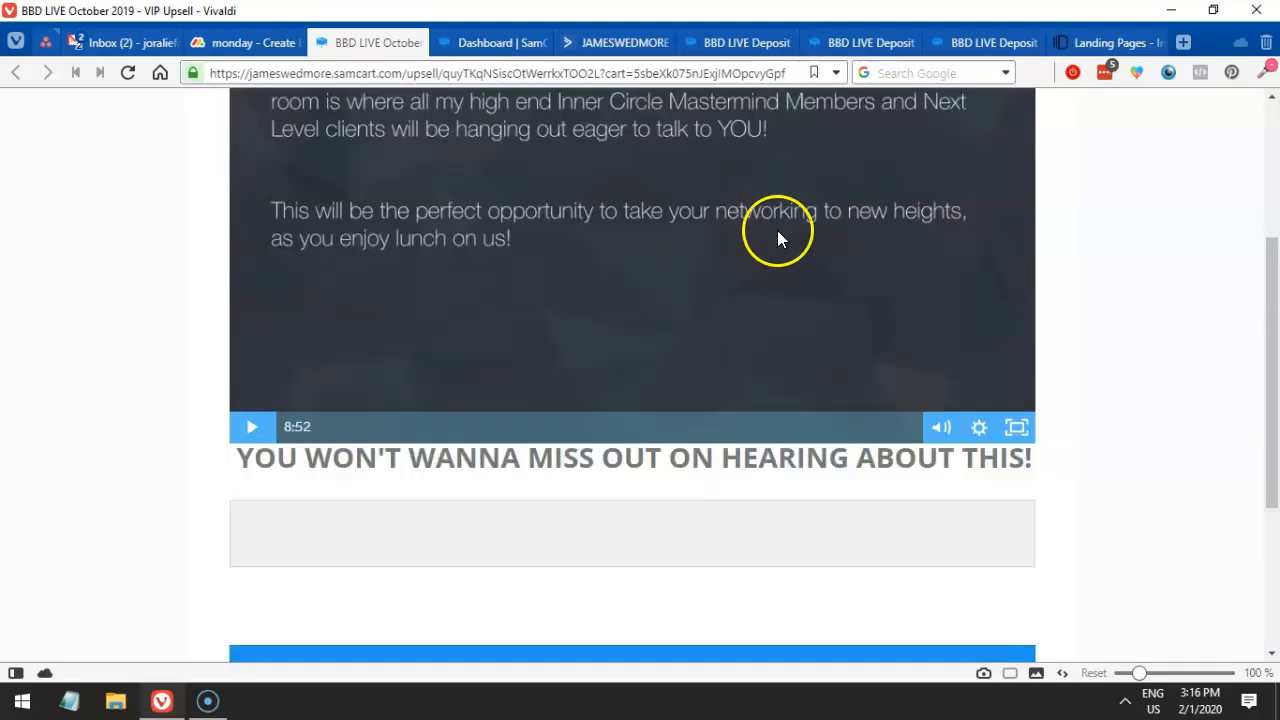
{"action": "scroll", "coordinate": [751, 262], "scroll_direction": "up", "scroll_amount": 4}
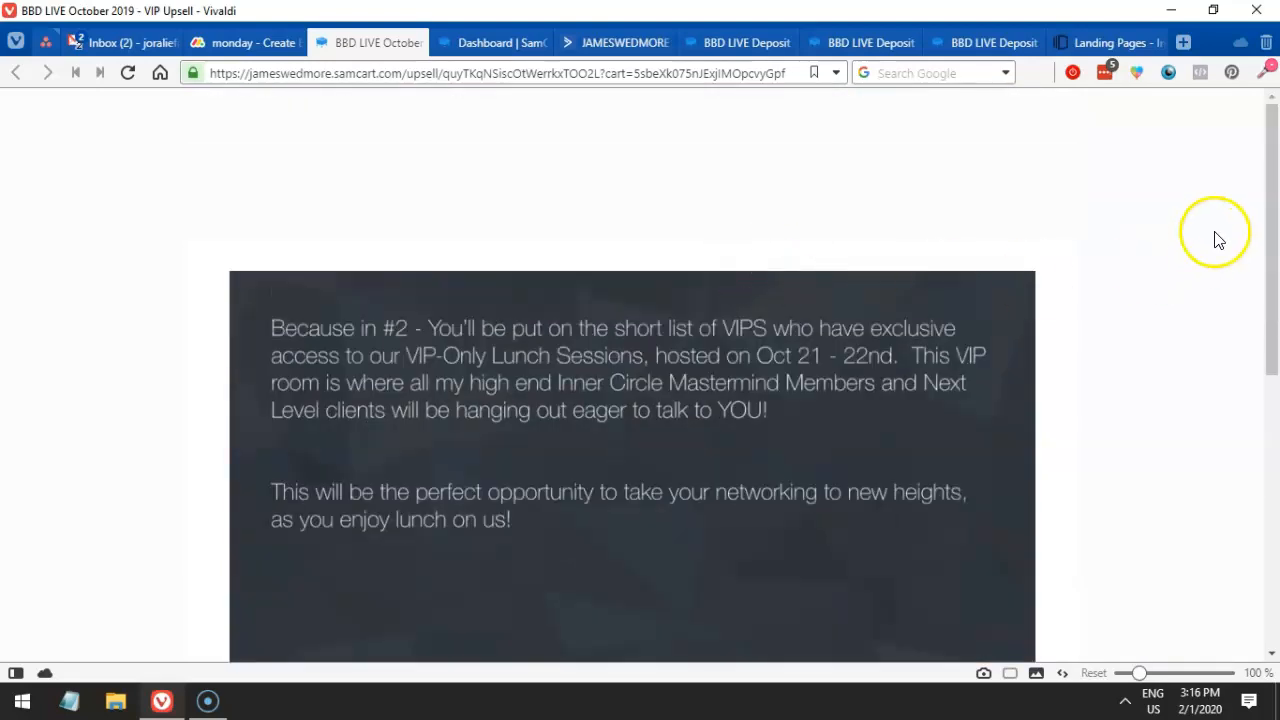
{"action": "mouse_move", "coordinate": [1260, 200]}
{"action": "left_mouse_down"}
{"action": "mouse_move", "coordinate": [1267, 326]}
{"action": "mouse_move", "coordinate": [1250, 500]}
{"action": "mouse_move", "coordinate": [1250, 175]}
{"action": "mouse_move", "coordinate": [1270, 218]}
{"action": "mouse_move", "coordinate": [1266, 205]}
{"action": "left_mouse_up"}
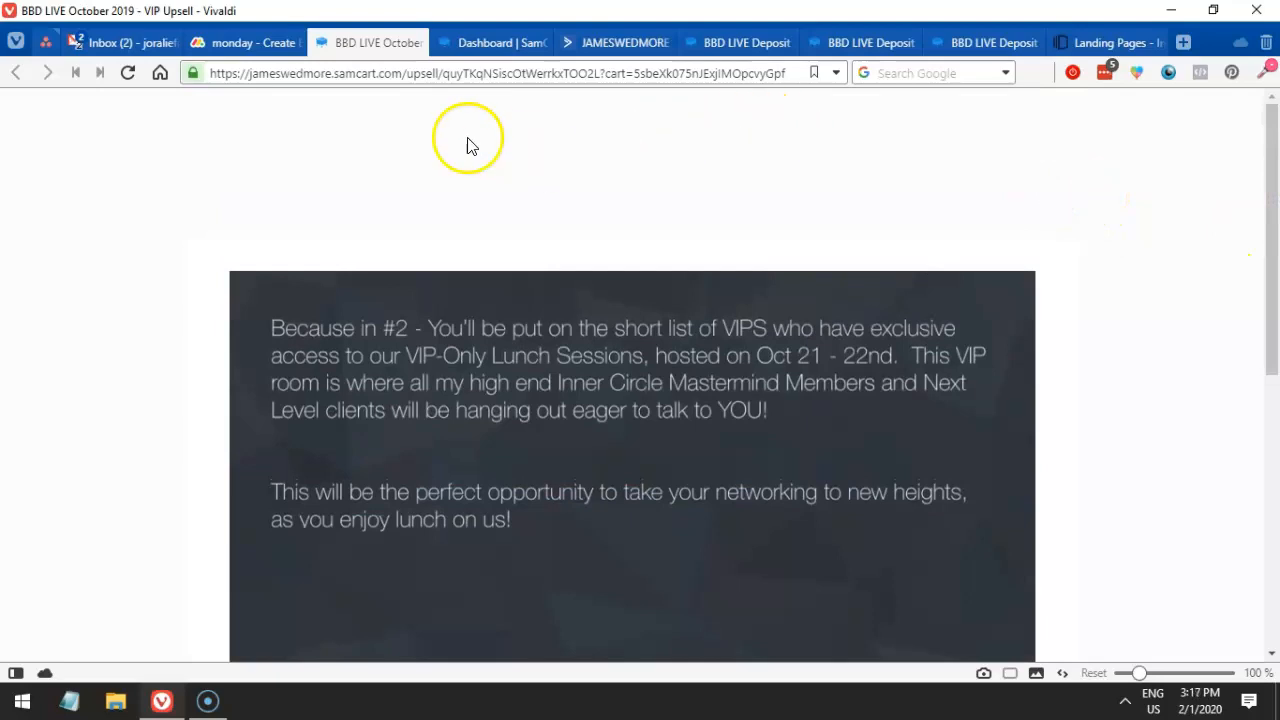
{"action": "scroll", "coordinate": [588, 232], "scroll_direction": "down", "scroll_amount": 2}
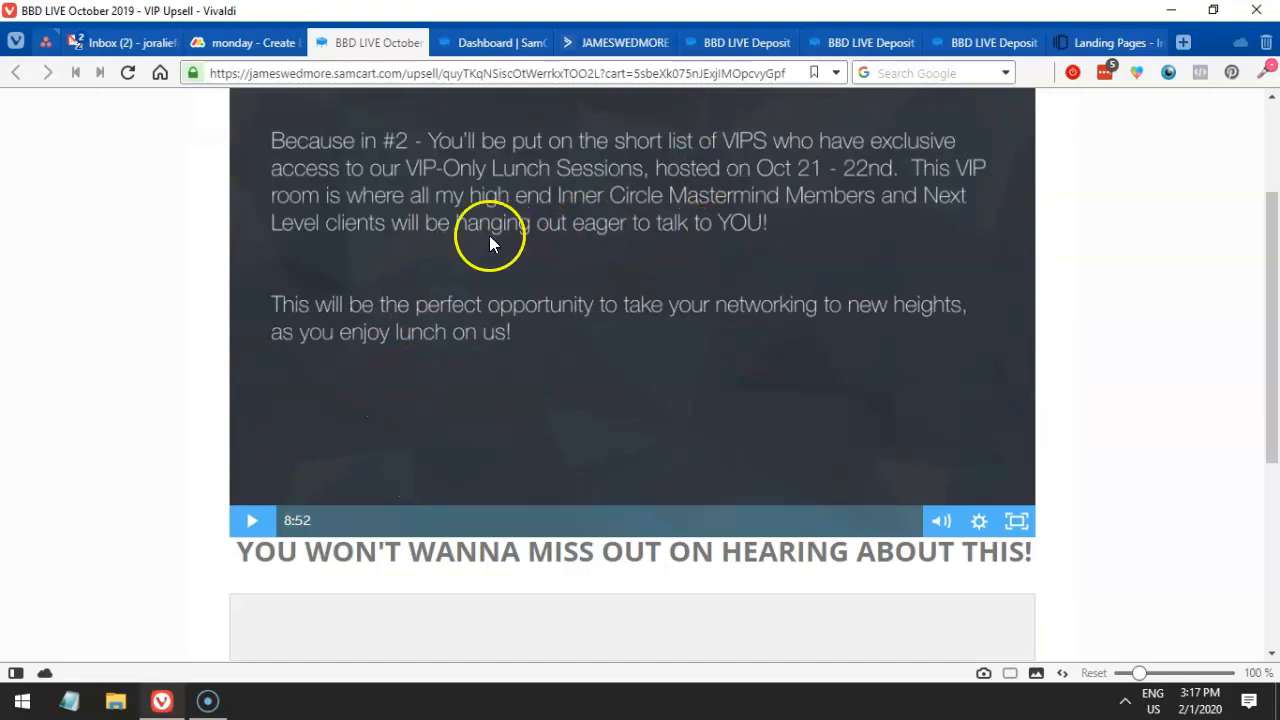
- Compare the monday funnel task notes with the upsell page, then switch to the SamCart dashboard
{"action": "mouse_move", "coordinate": [254, 50]}
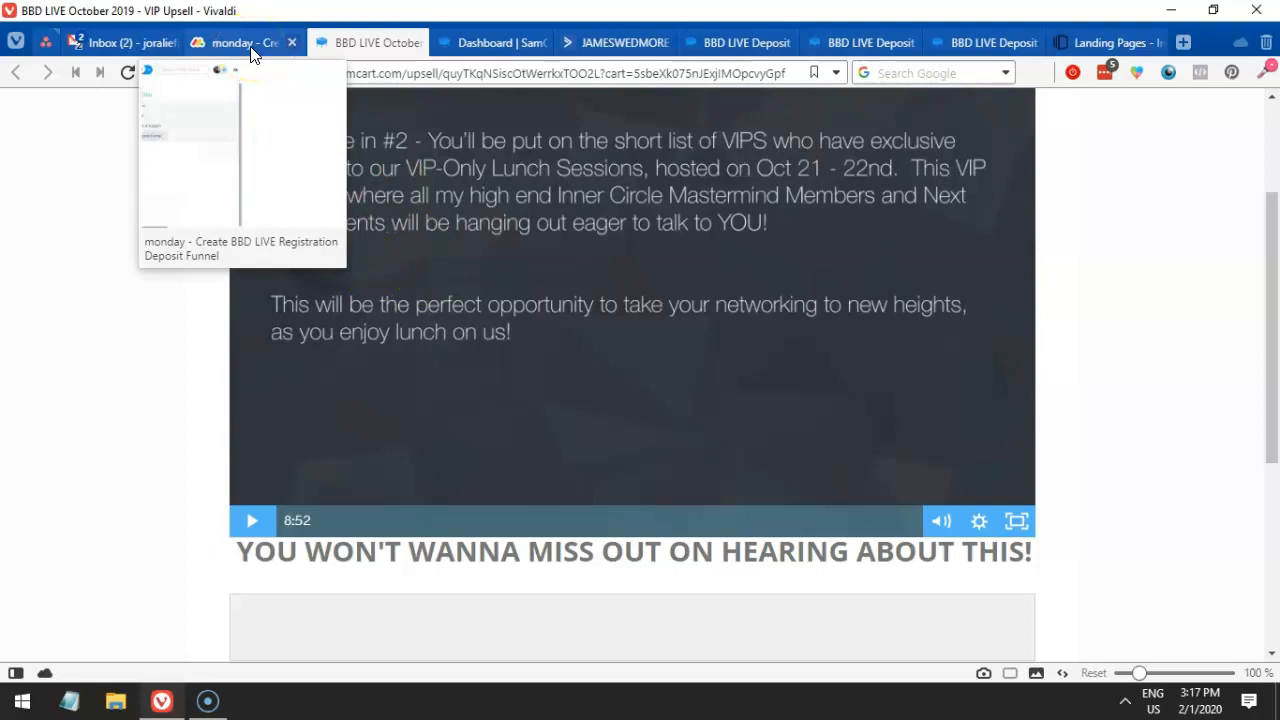
{"action": "left_click", "coordinate": [250, 50]}
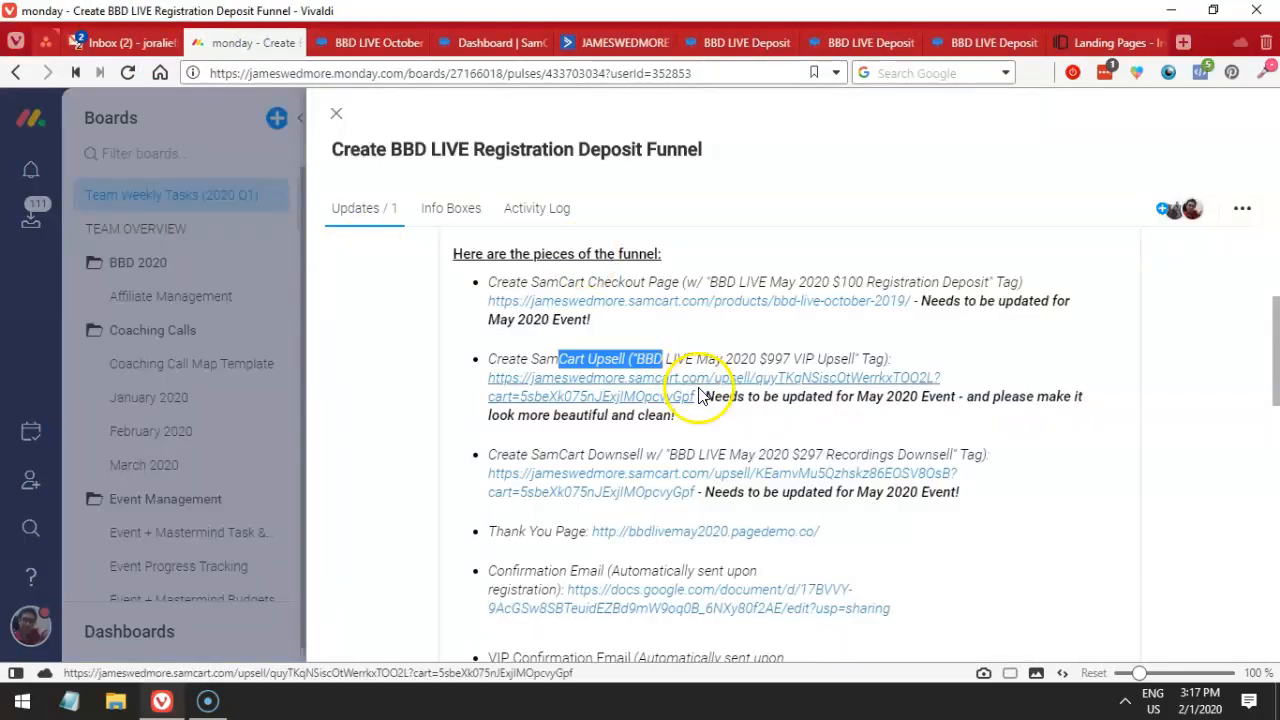
{"action": "left_click", "coordinate": [712, 398]}
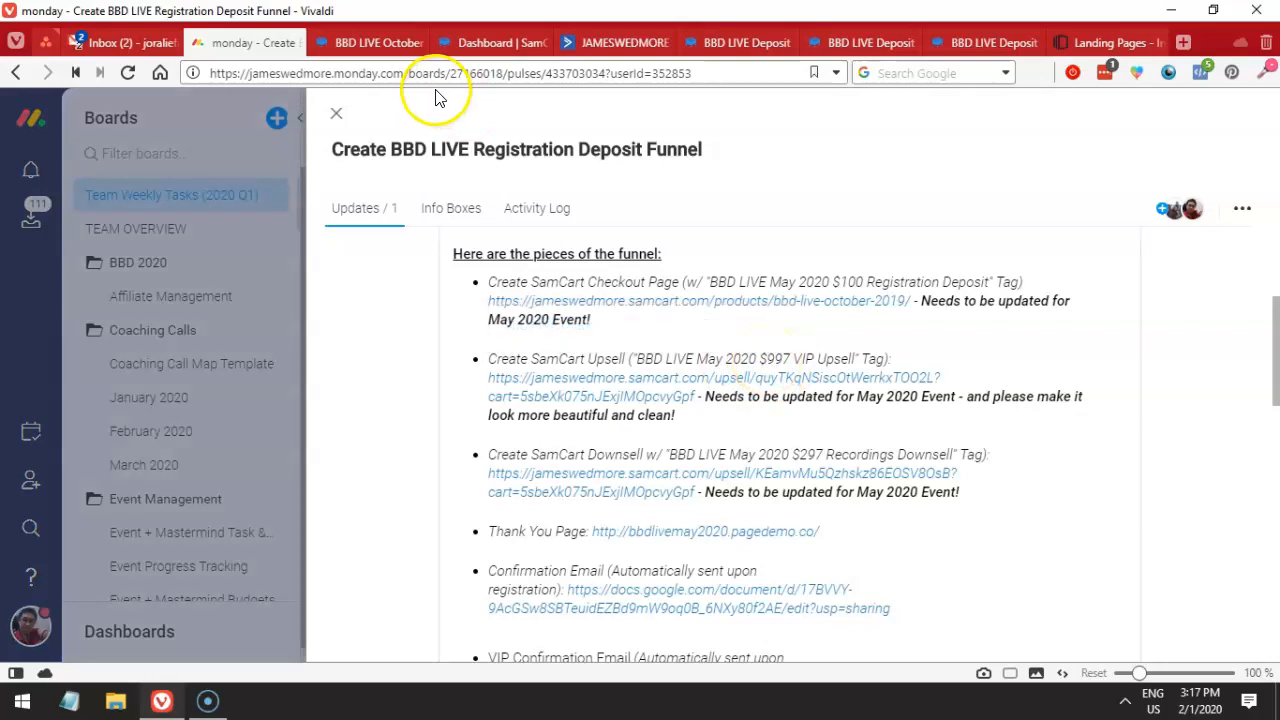
{"action": "mouse_move", "coordinate": [457, 41]}
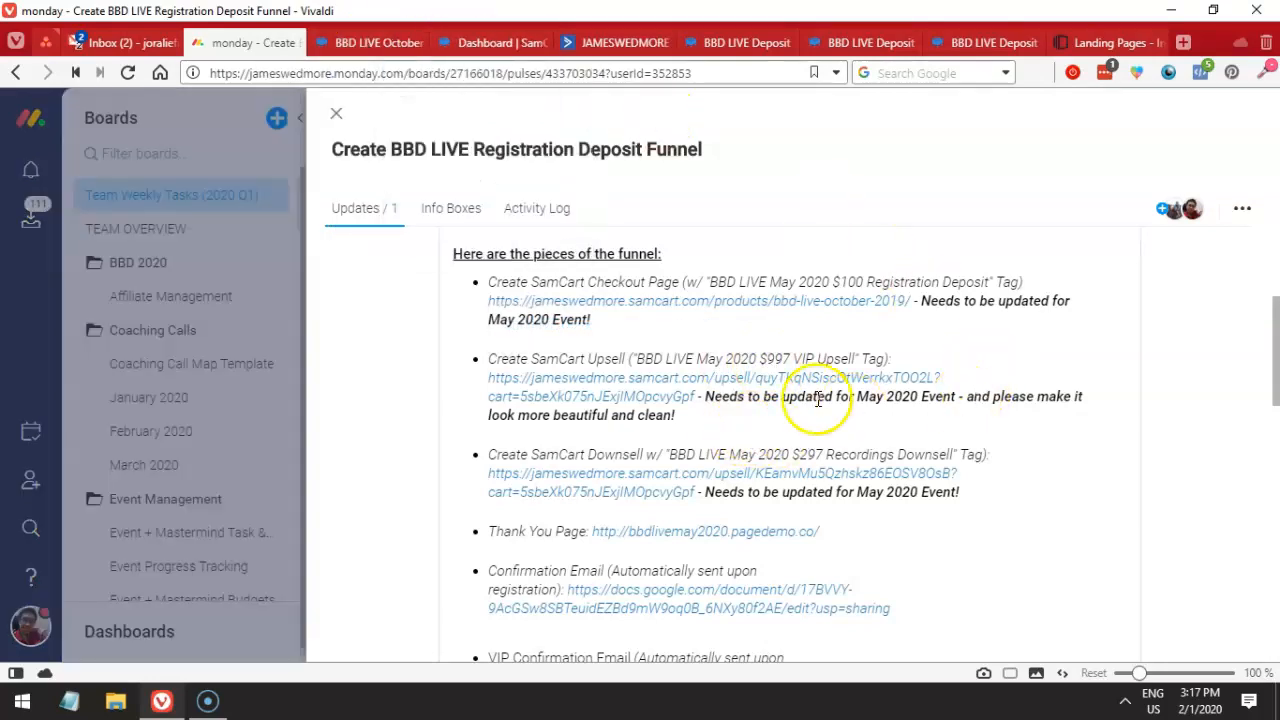
{"action": "left_click", "coordinate": [365, 42]}
{"action": "scroll", "coordinate": [511, 236], "scroll_direction": "down", "scroll_amount": 3}
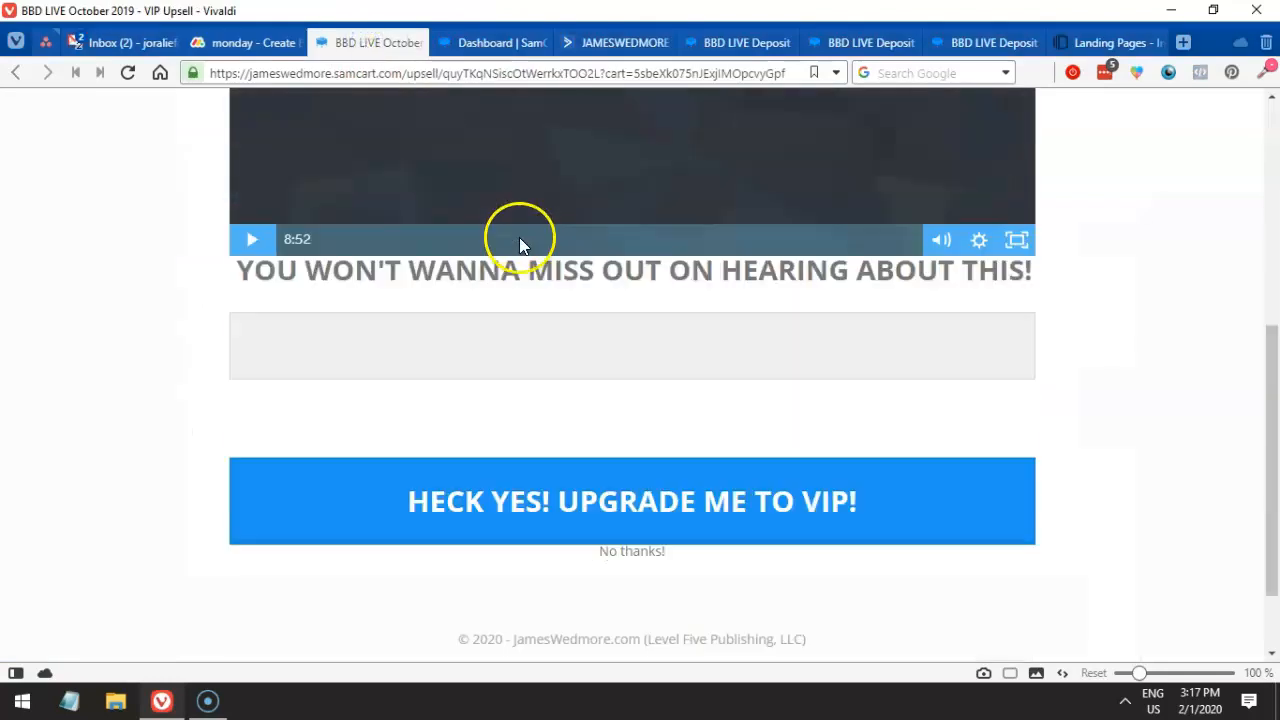
{"action": "scroll", "coordinate": [520, 245], "scroll_direction": "up", "scroll_amount": 5}
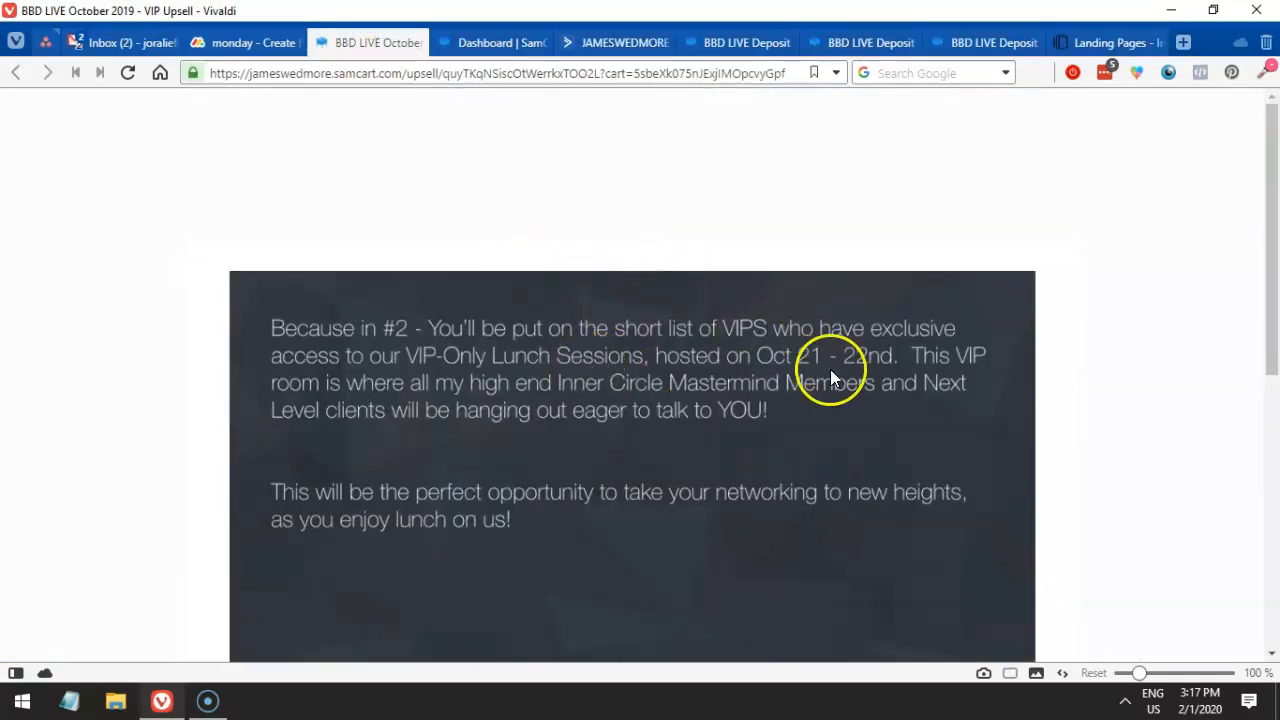
{"action": "left_click", "coordinate": [232, 42]}
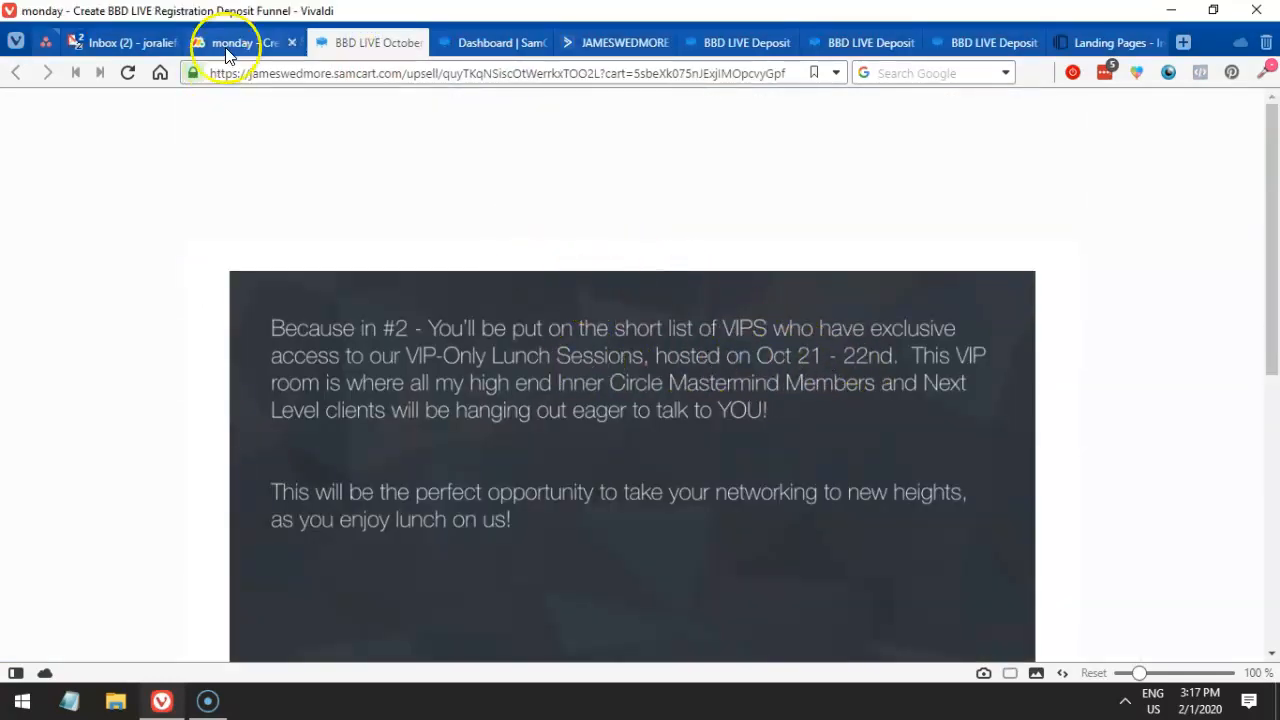
{"action": "left_click_drag", "start_coordinate": [704, 357], "coordinate": [360, 45]}
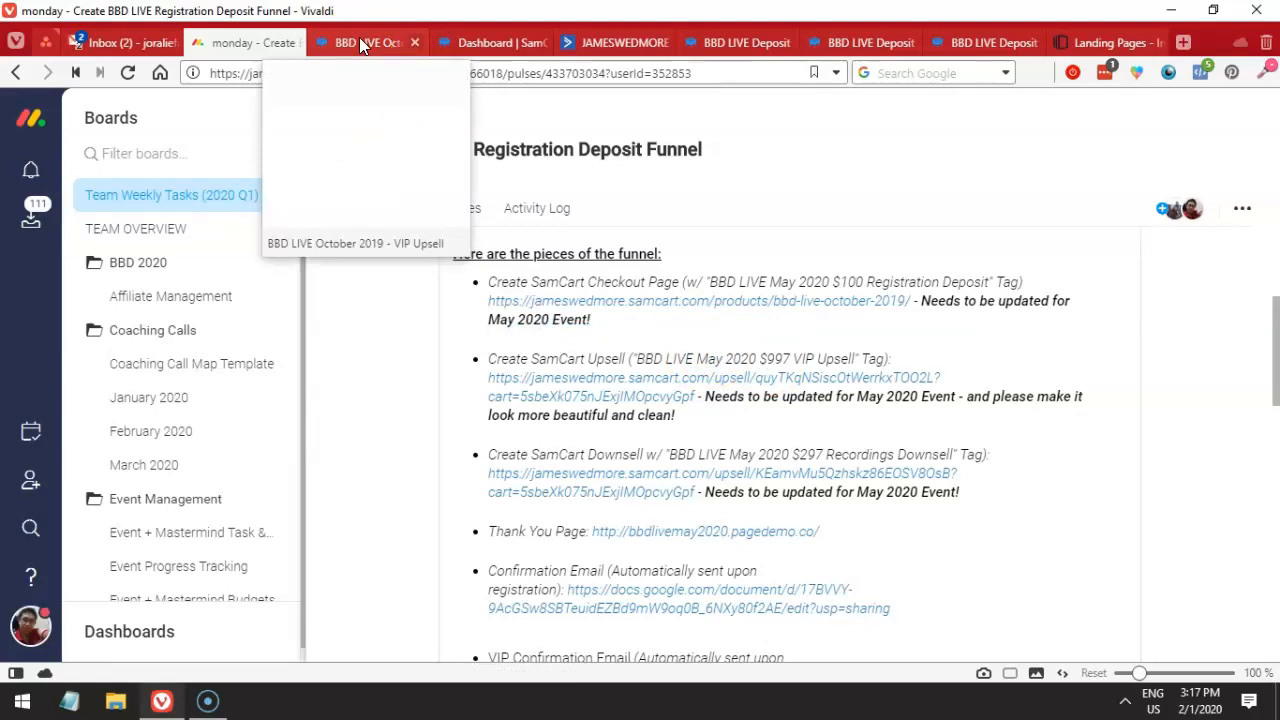
{"action": "left_click", "coordinate": [456, 40]}
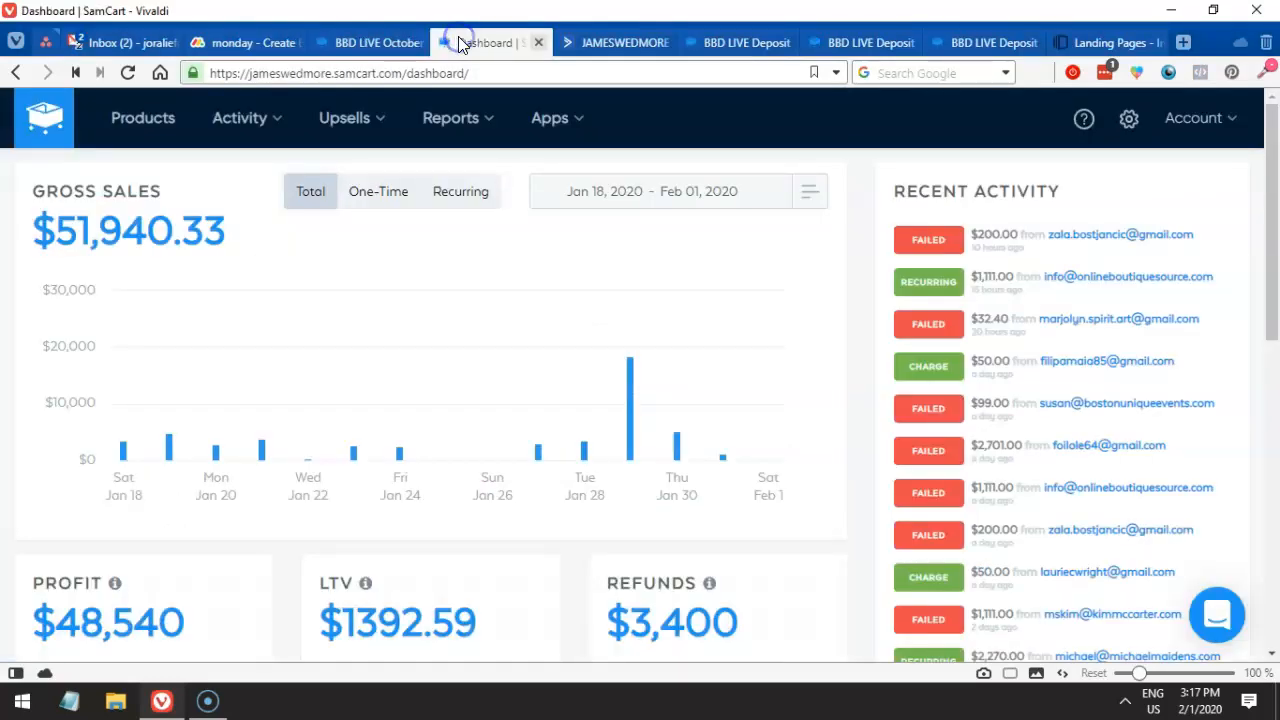
- Open the Products list and search for 'vip upsell'
{"action": "left_click", "coordinate": [160, 120]}
{"action": "left_click", "coordinate": [154, 260]}
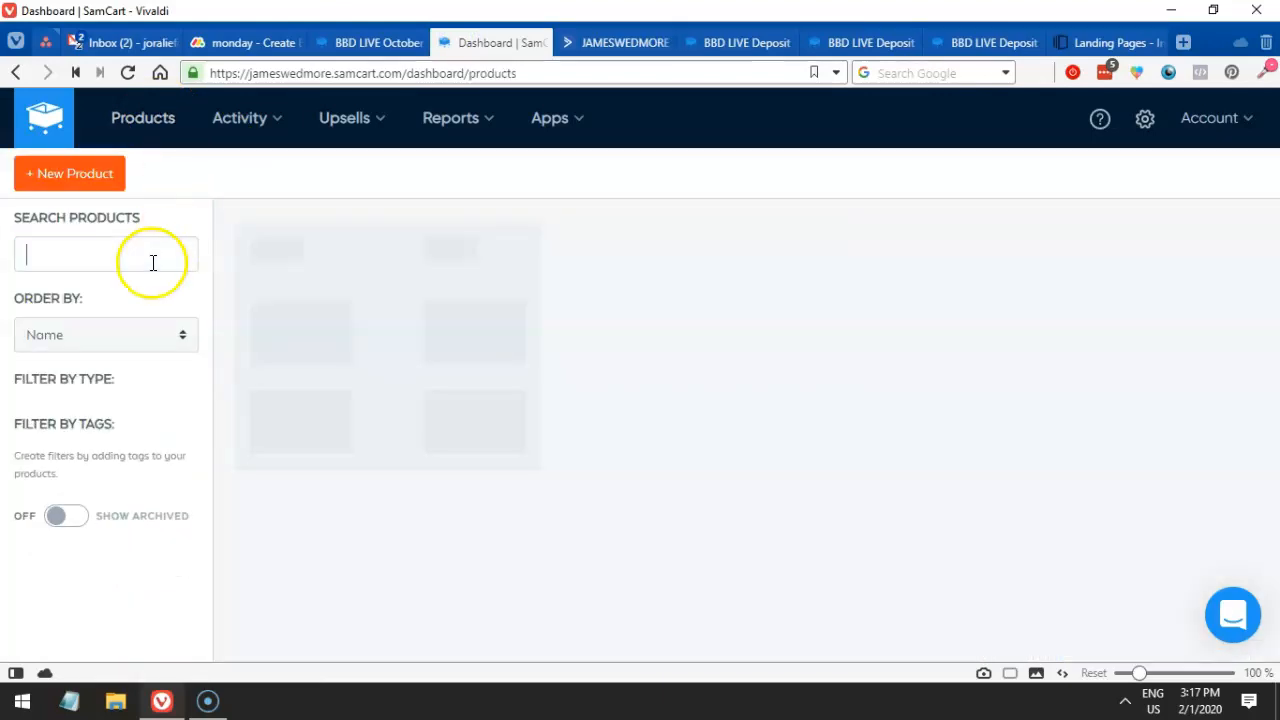
{"action": "left_click", "coordinate": [230, 45]}
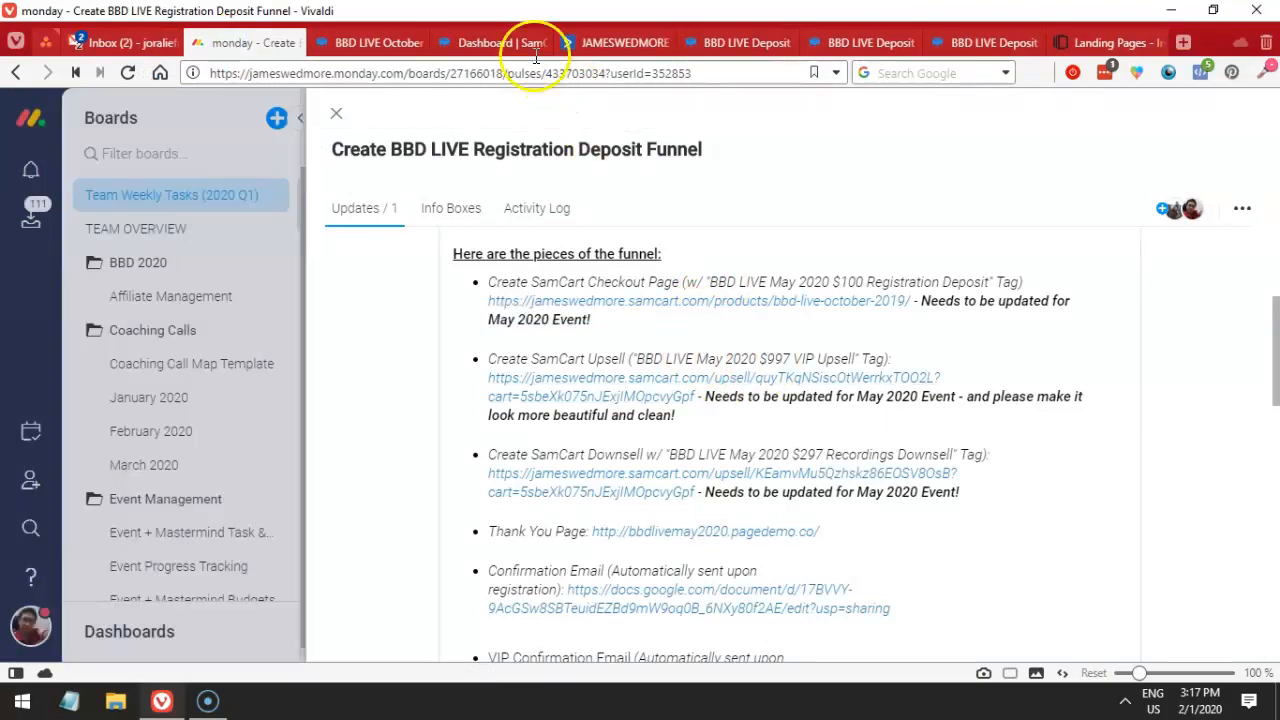
{"action": "left_click", "coordinate": [485, 40]}
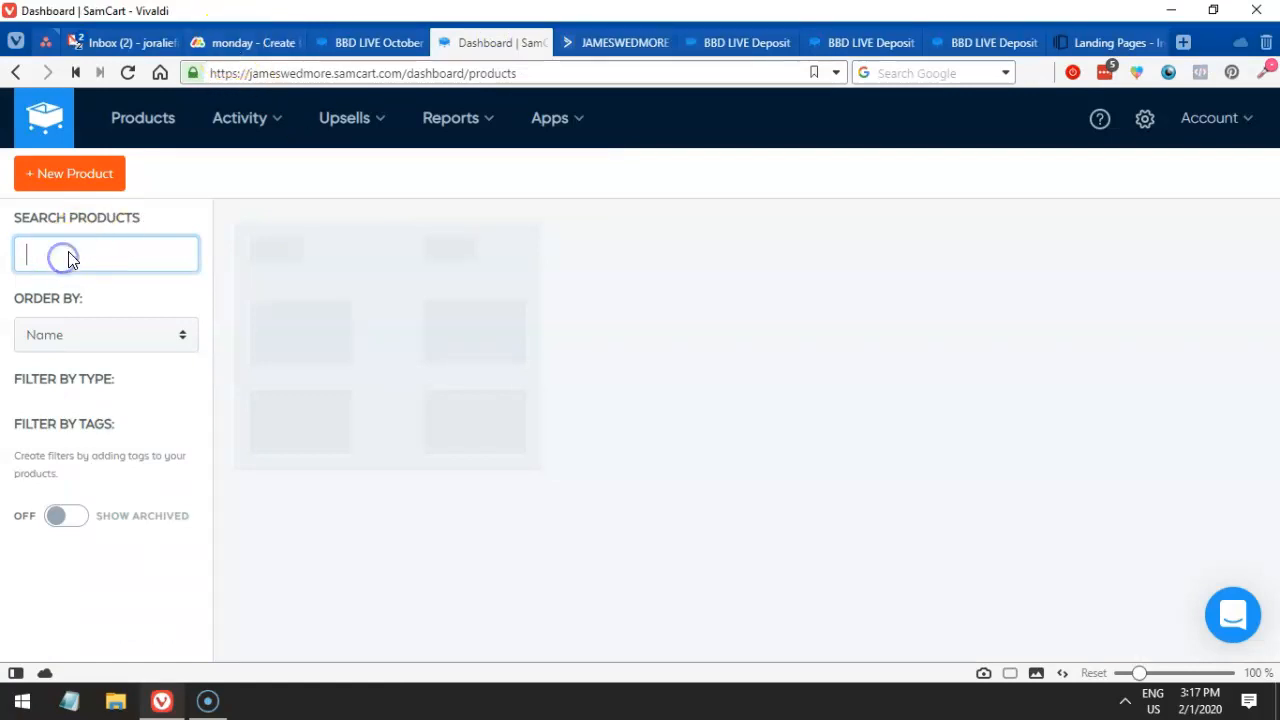
{"action": "type", "text": "vip upsell"}
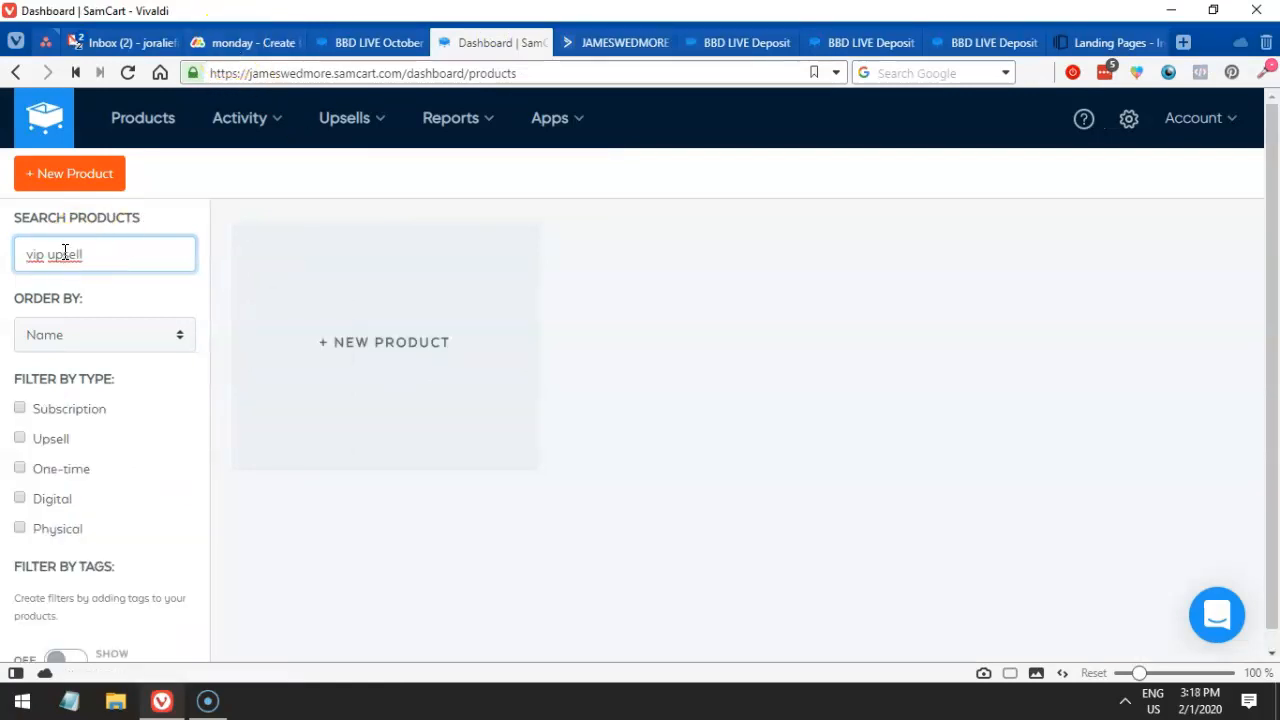
- Look up the BBD LIVE VIP upsell tag wording in the monday task notes
{"action": "left_click", "coordinate": [232, 42]}
{"action": "left_click_drag", "start_coordinate": [793, 358], "coordinate": [828, 360]}
{"action": "left_click", "coordinate": [668, 360]}
{"action": "mouse_move", "coordinate": [680, 362]}
{"action": "left_mouse_down"}
{"action": "mouse_move", "coordinate": [711, 360]}
{"action": "mouse_move", "coordinate": [684, 358]}
{"action": "mouse_move", "coordinate": [695, 358]}
{"action": "left_mouse_up"}
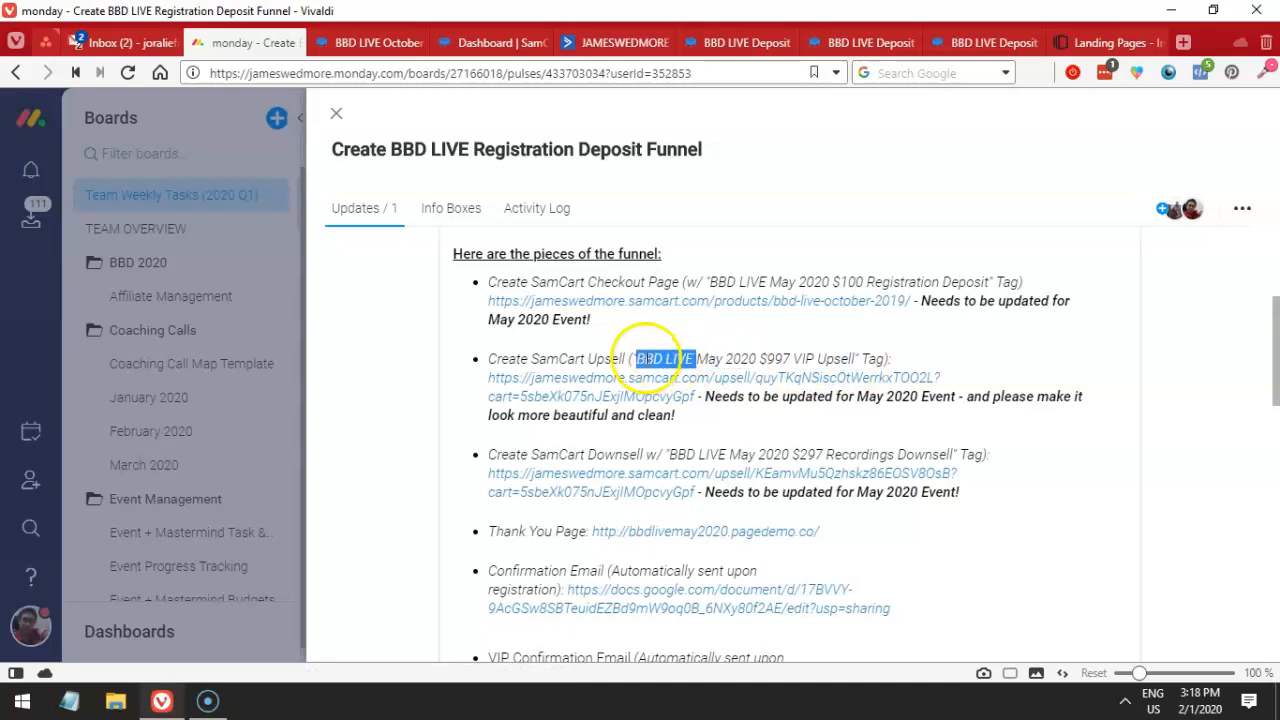
{"action": "left_click", "coordinate": [350, 42]}
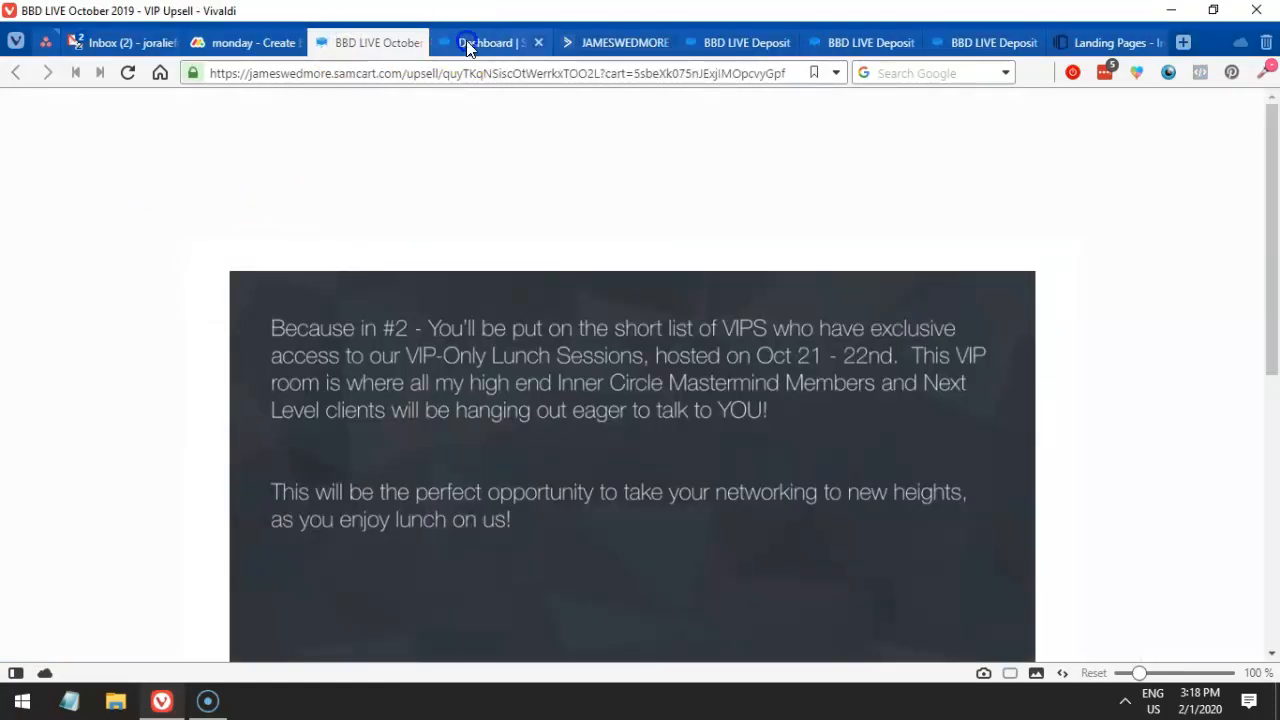
{"action": "left_click", "coordinate": [480, 42]}
- Search products for 'BBD LIVE' instead and review the matches and the May 2020 deposit checkout
{"action": "triple_click", "coordinate": [123, 251]}
{"action": "type", "text": "BBD LIVE"}
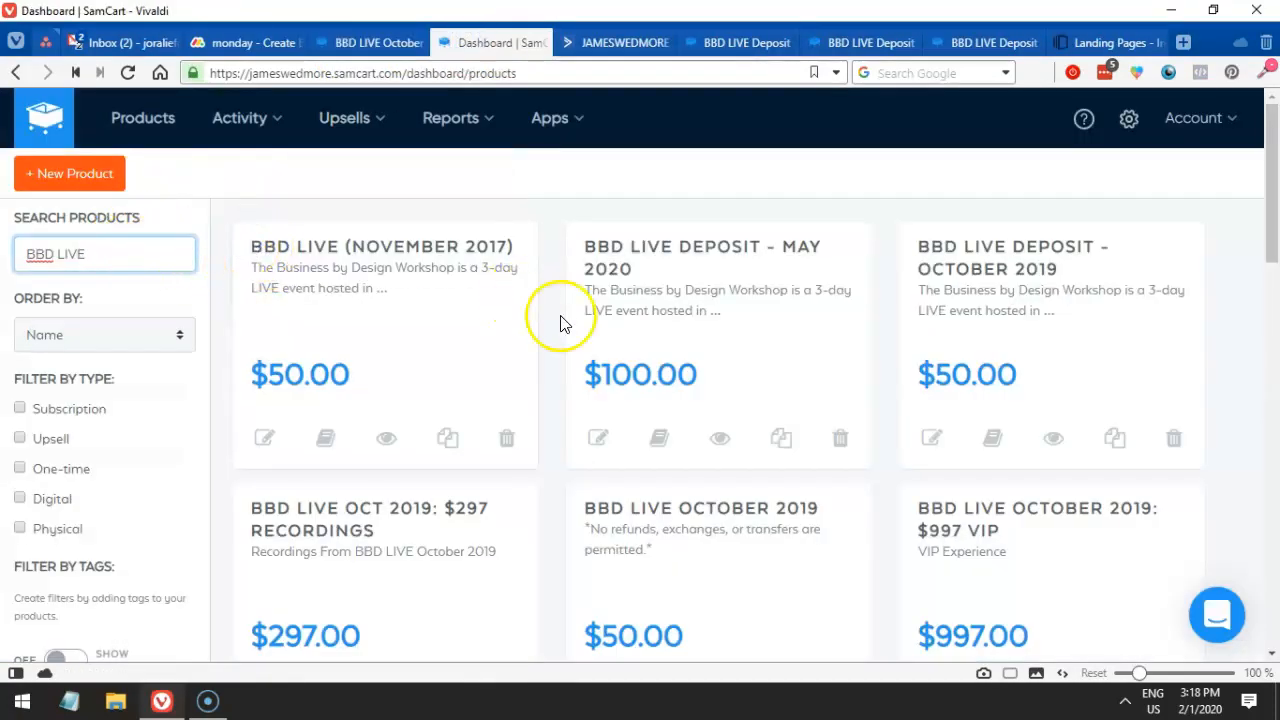
{"action": "scroll", "coordinate": [561, 323], "scroll_direction": "down", "scroll_amount": 1}
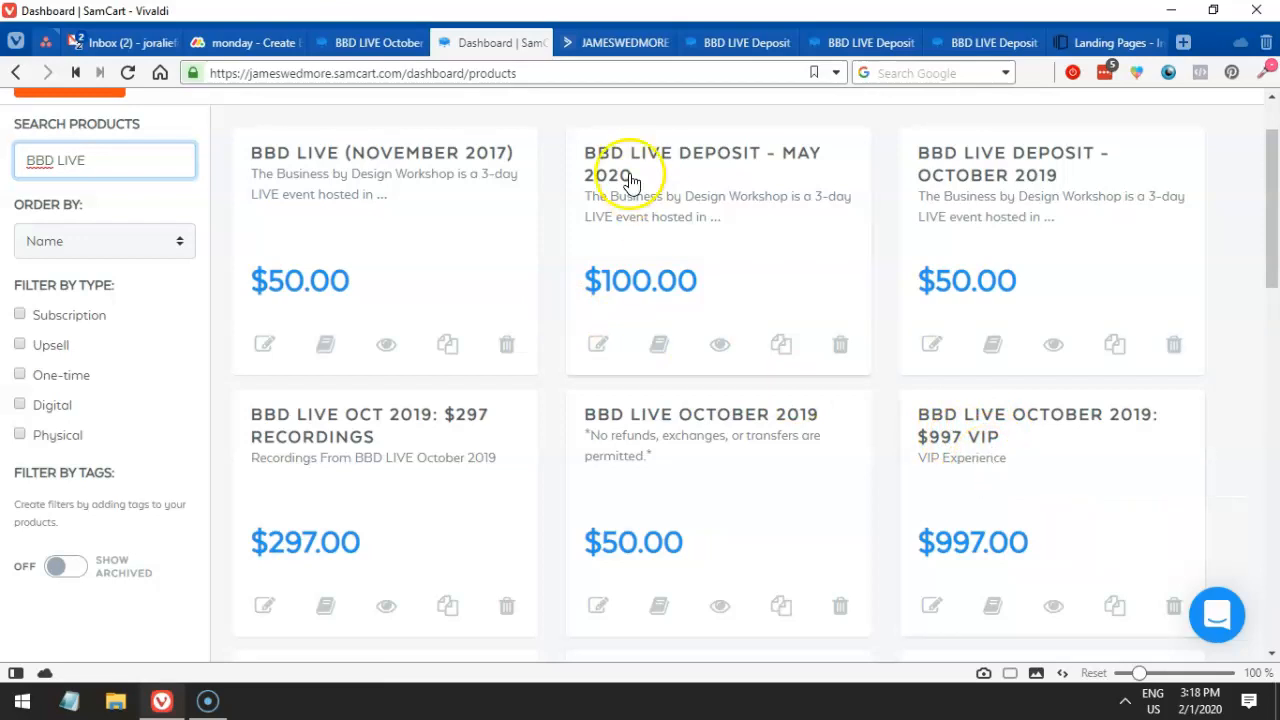
{"action": "left_click", "coordinate": [331, 40]}
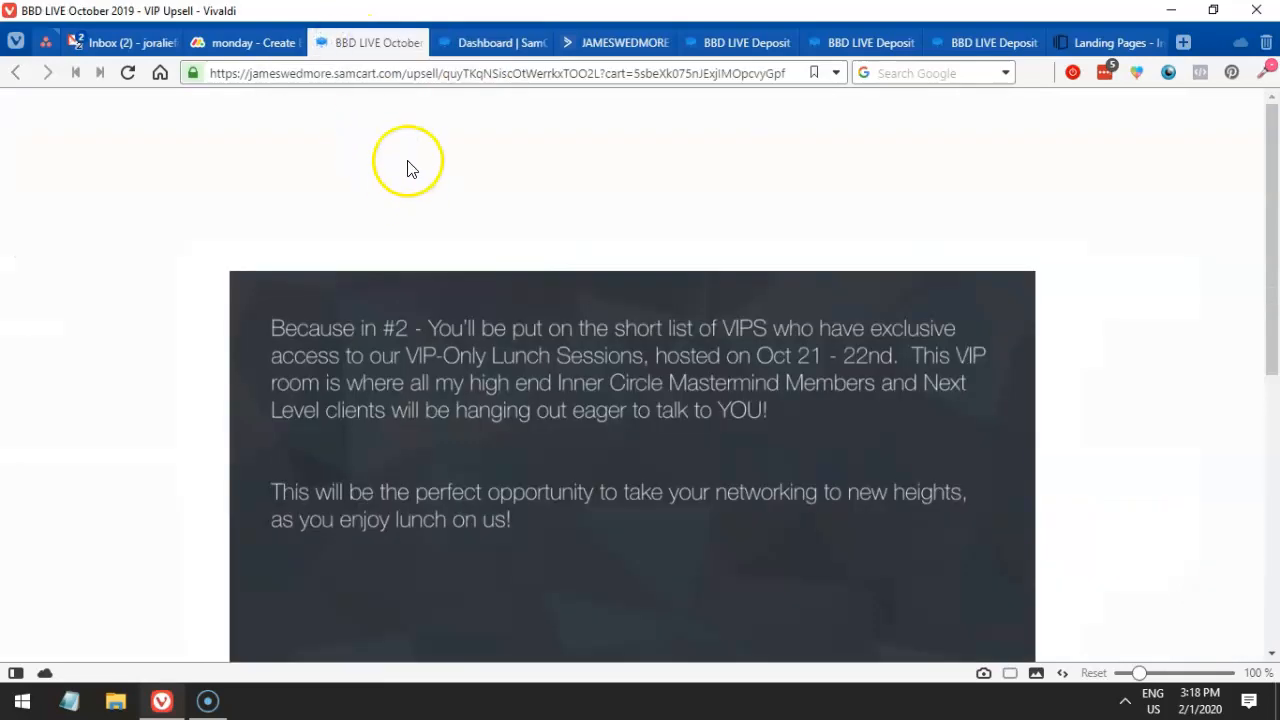
{"action": "left_click", "coordinate": [738, 50]}
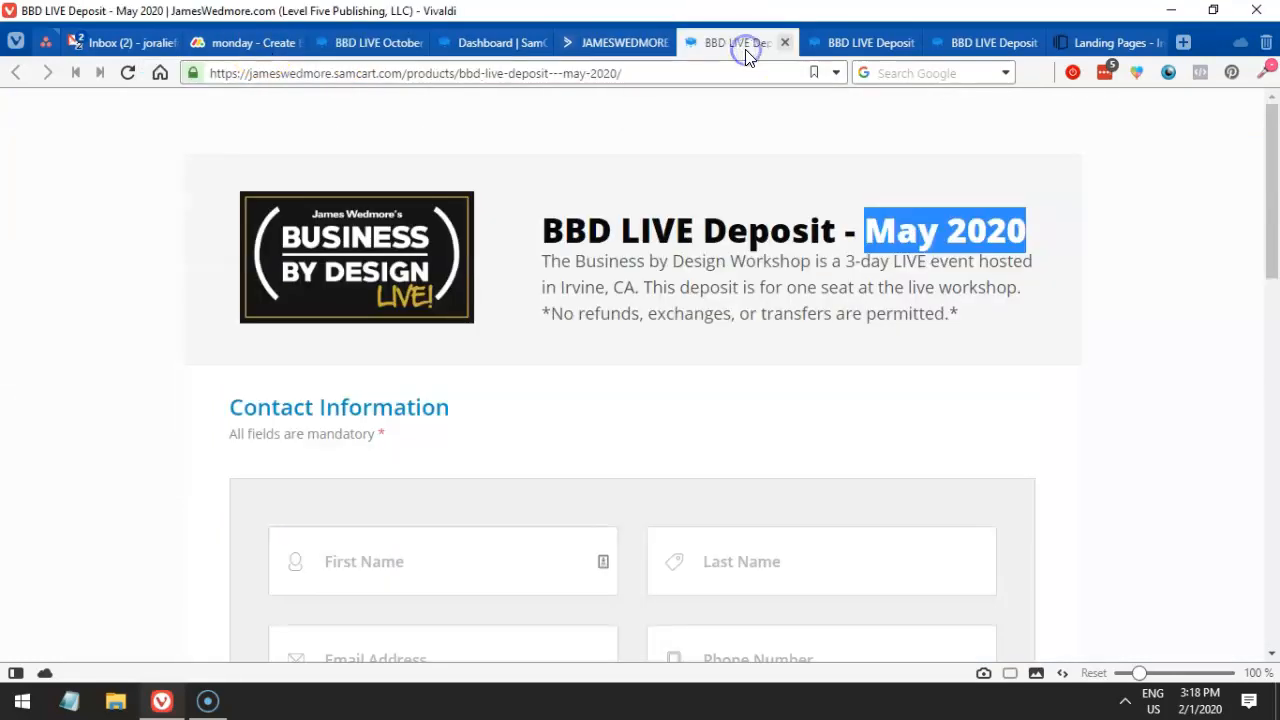
- Reload the May 2020 deposit checkout and confirm its $100.00 total
{"action": "scroll", "coordinate": [569, 340], "scroll_direction": "down", "scroll_amount": 6}
{"action": "scroll", "coordinate": [590, 366], "scroll_direction": "down", "scroll_amount": 4}
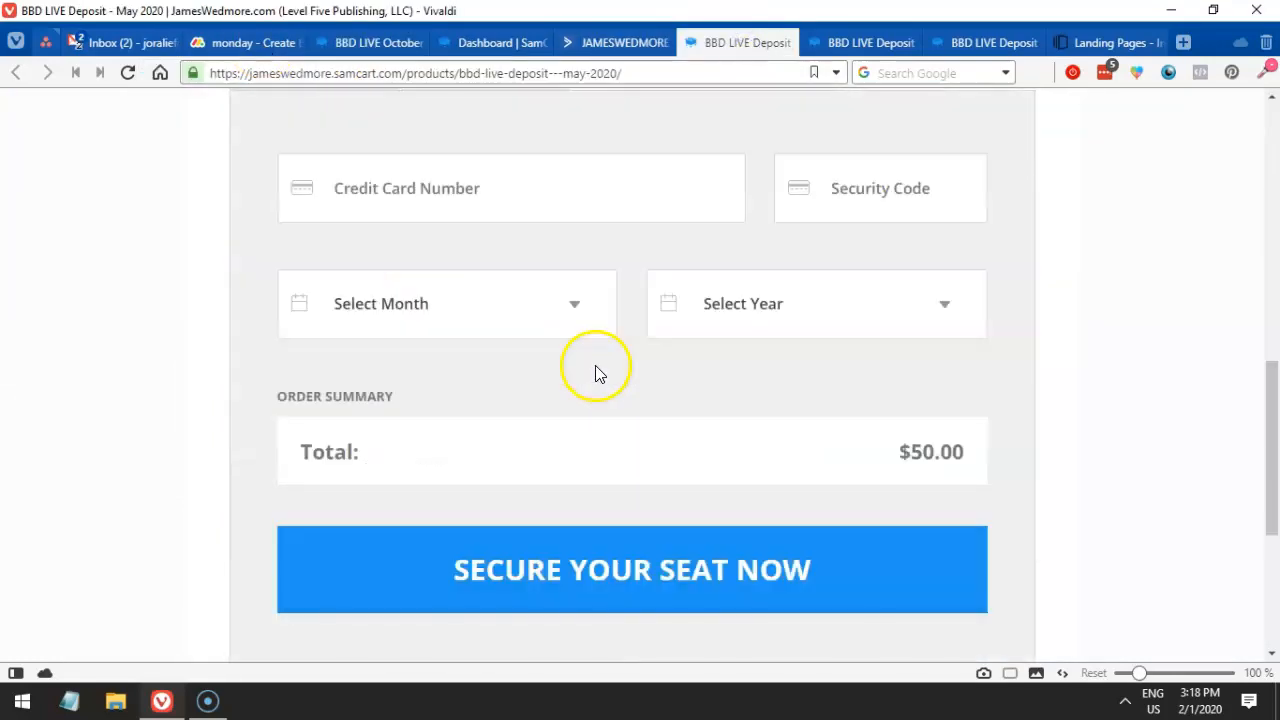
{"action": "scroll", "coordinate": [600, 372], "scroll_direction": "up", "scroll_amount": 9}
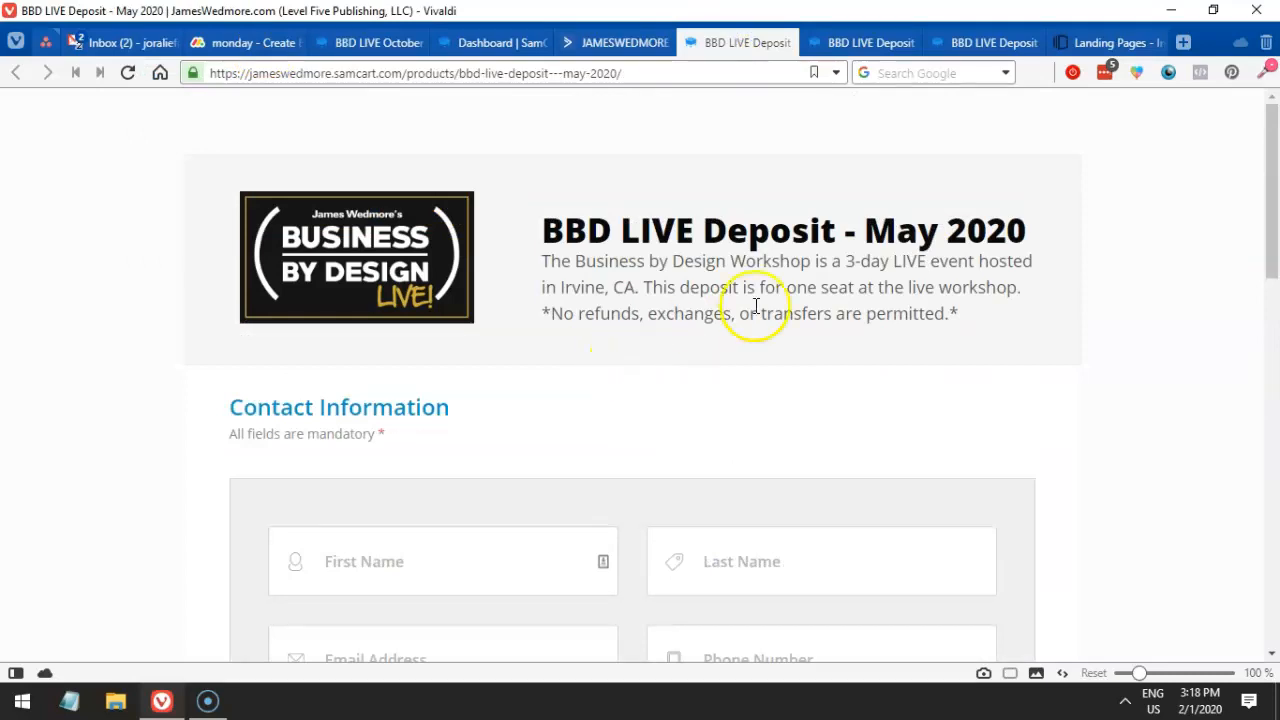
{"action": "scroll", "coordinate": [754, 357], "scroll_direction": "down", "scroll_amount": 10}
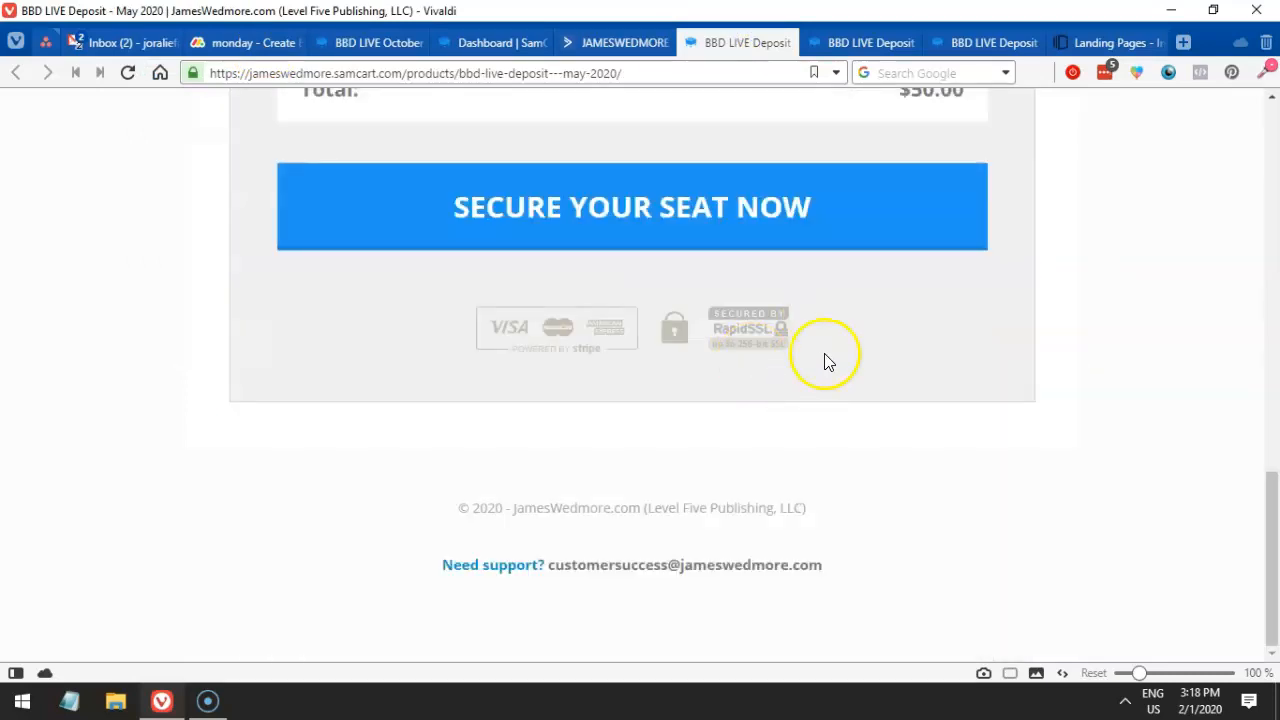
{"action": "key", "text": "F5"}
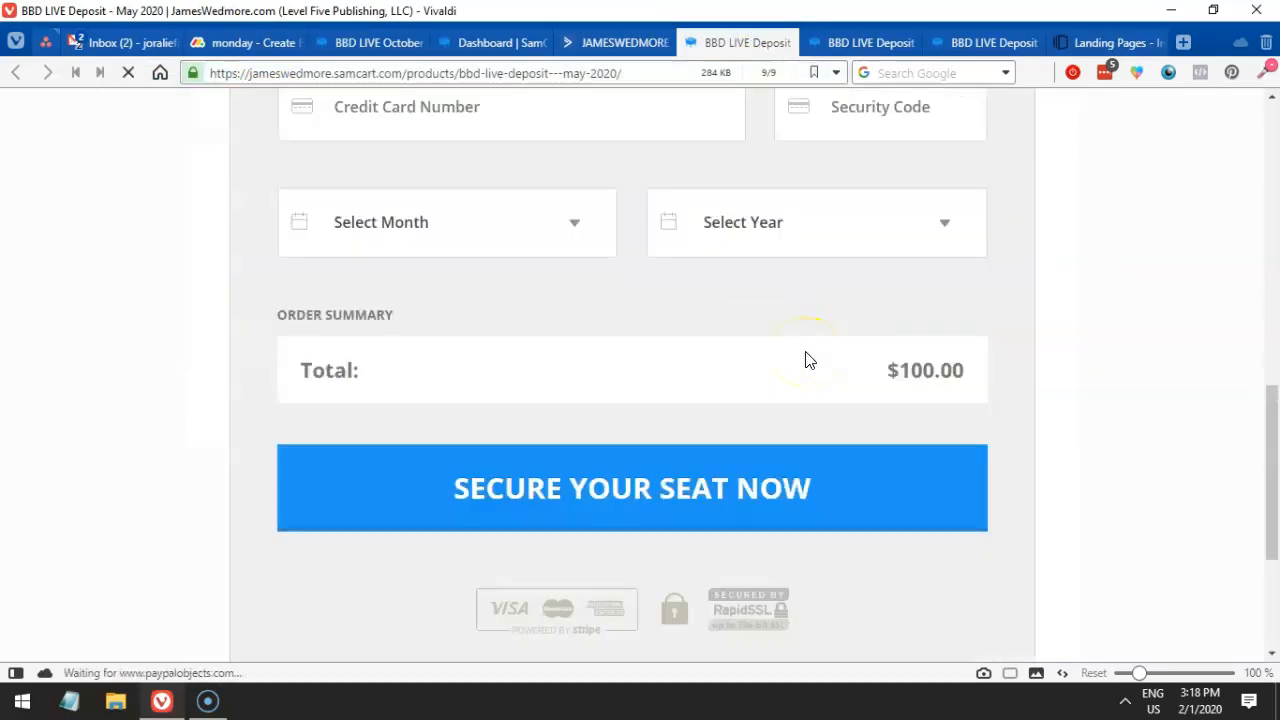
{"action": "left_click_drag", "start_coordinate": [886, 370], "coordinate": [928, 374]}
{"action": "scroll", "coordinate": [928, 378], "scroll_direction": "up", "scroll_amount": 3}
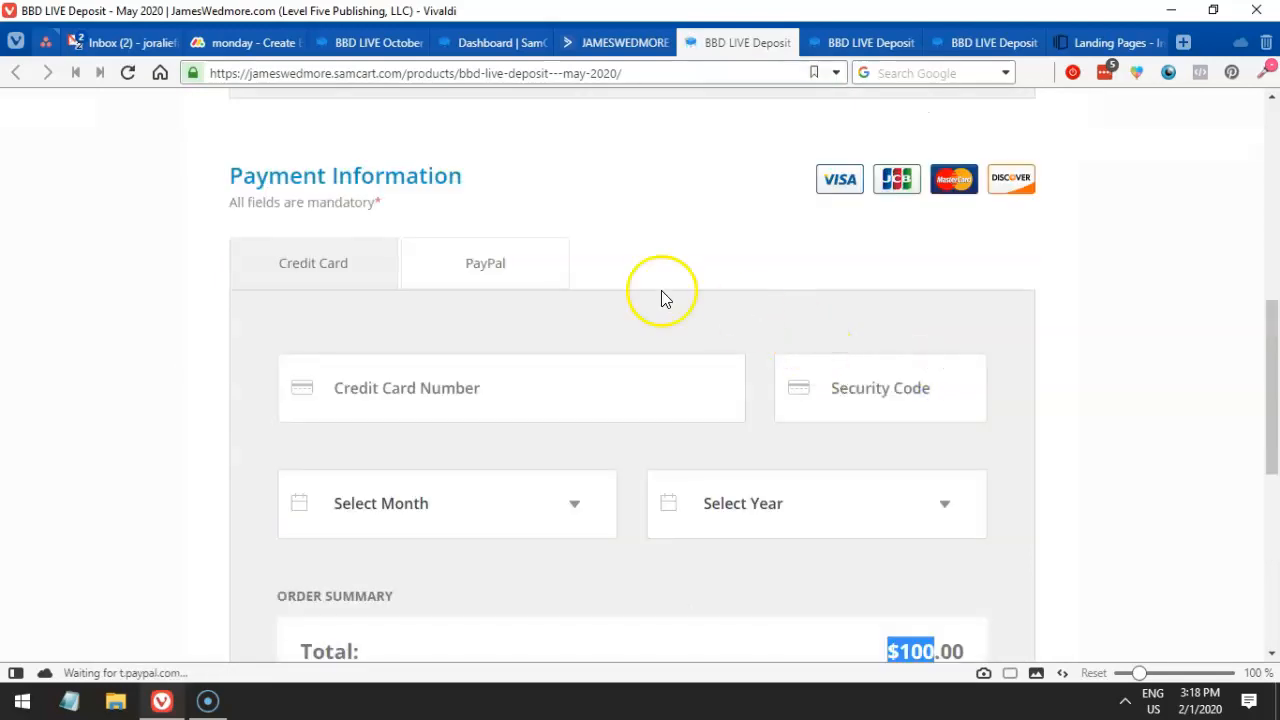
{"action": "scroll", "coordinate": [577, 266], "scroll_direction": "down", "scroll_amount": 2}
{"action": "scroll", "coordinate": [580, 264], "scroll_direction": "up", "scroll_amount": 3}
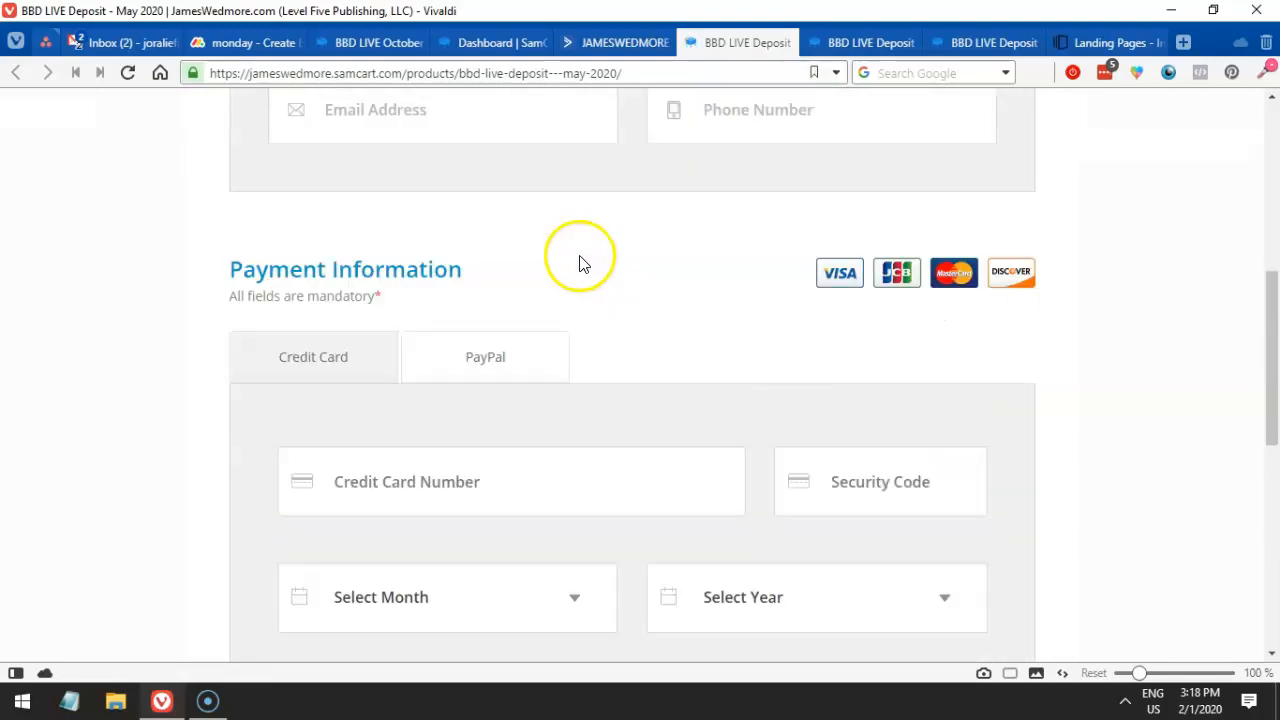
- Scroll the October 2019 VIP upsell page, then return to the funnel task notes
{"action": "left_click", "coordinate": [375, 42]}
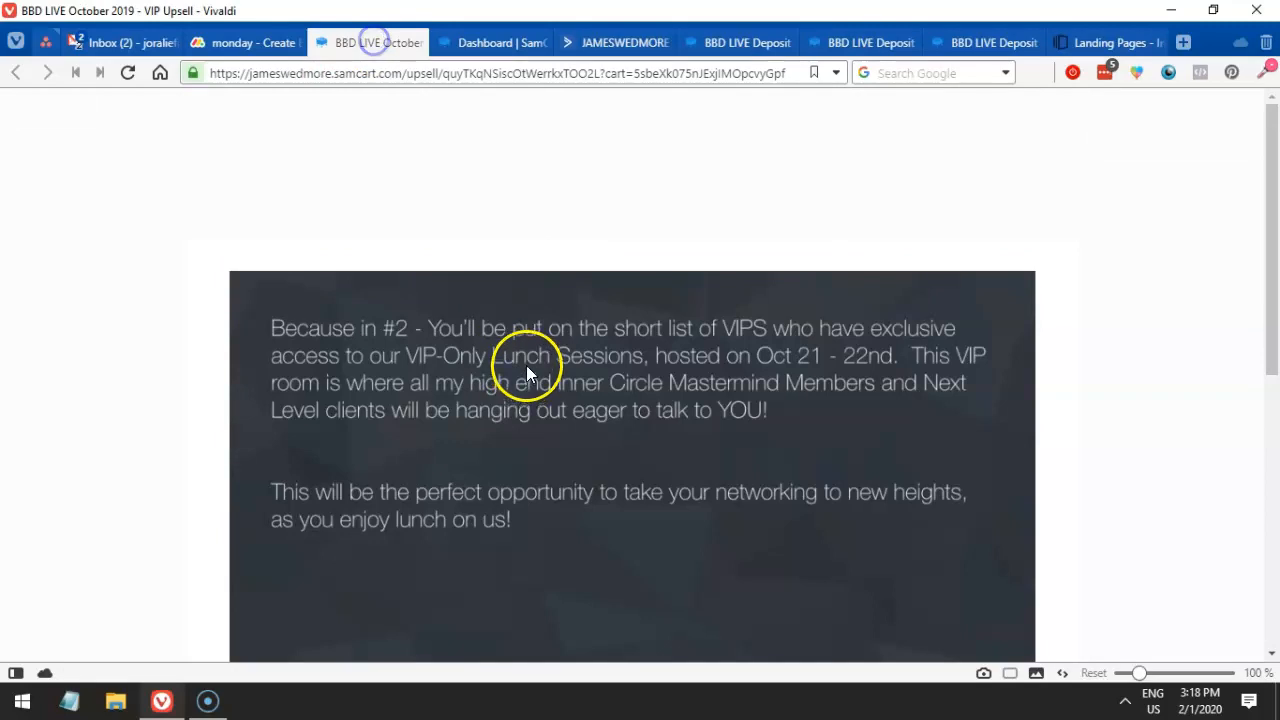
{"action": "scroll", "coordinate": [526, 367], "scroll_direction": "down", "scroll_amount": 5}
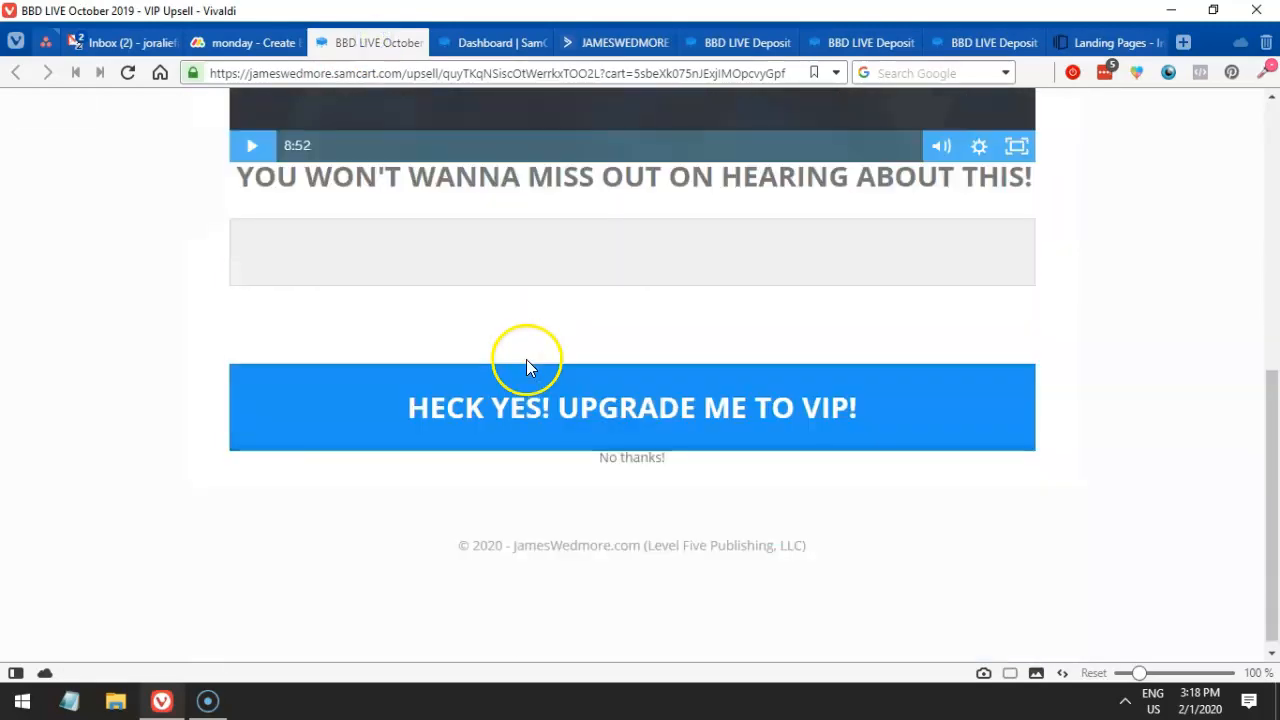
{"action": "left_click", "coordinate": [236, 45]}
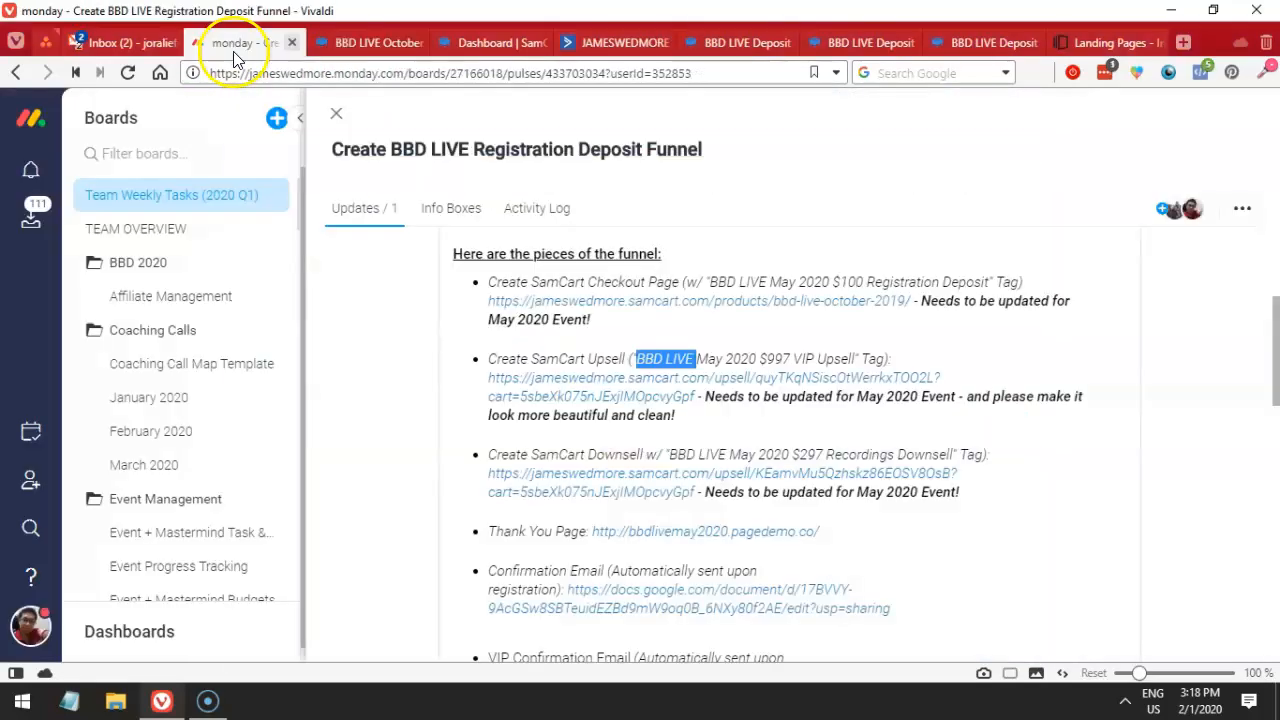
- Scroll the SamCart products dashboard to the BBD LIVE October 2019: $997 VIP card and start copying it
{"action": "left_click", "coordinate": [787, 356]}
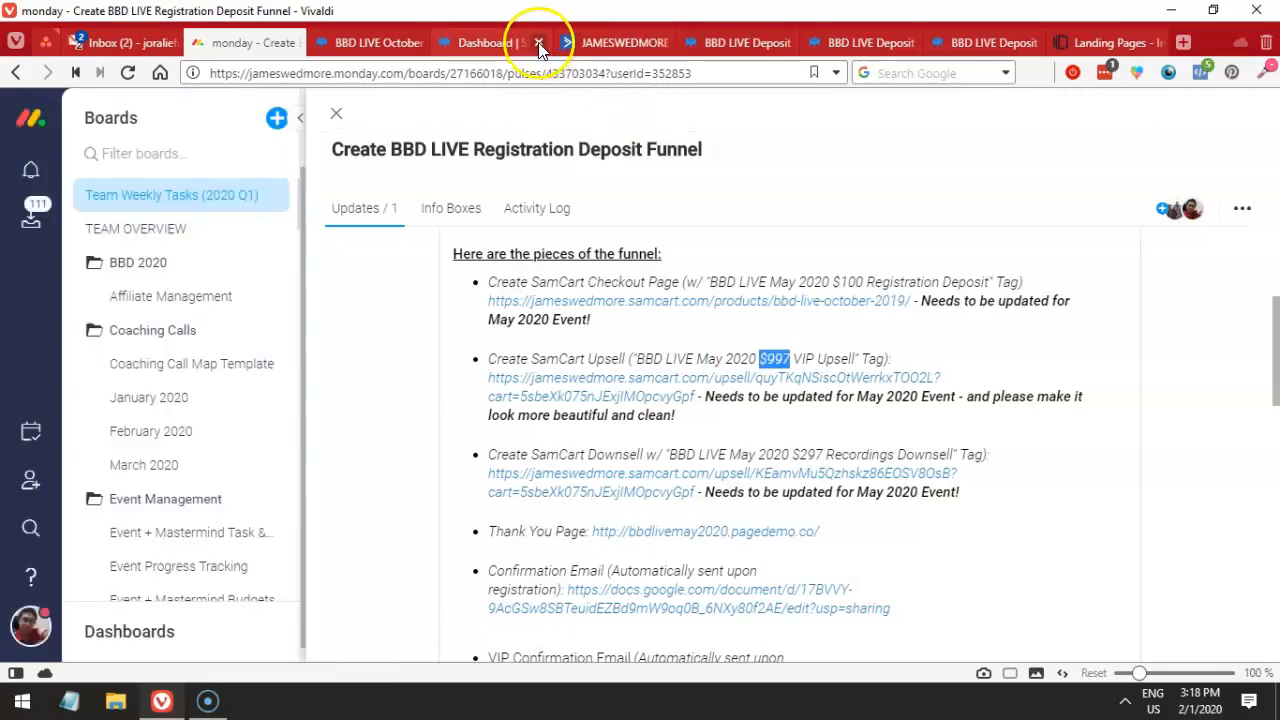
{"action": "left_click", "coordinate": [496, 46]}
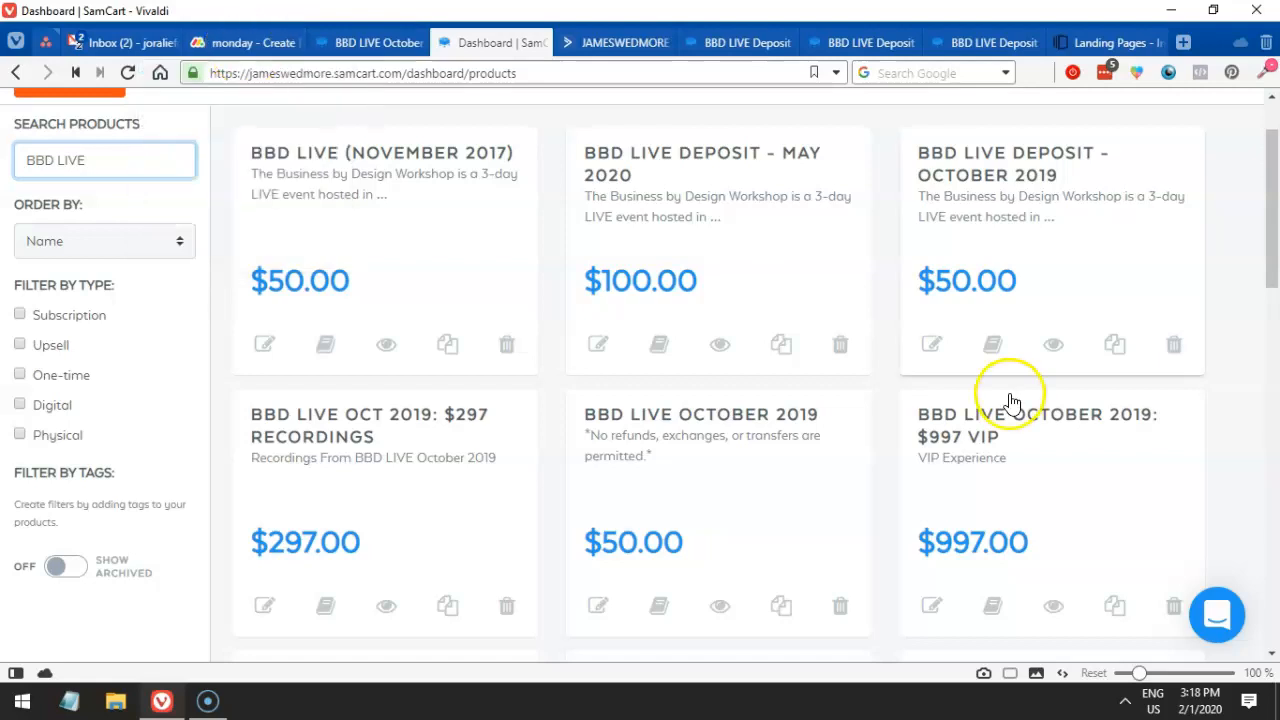
{"action": "scroll", "coordinate": [938, 428], "scroll_direction": "down", "scroll_amount": 1}
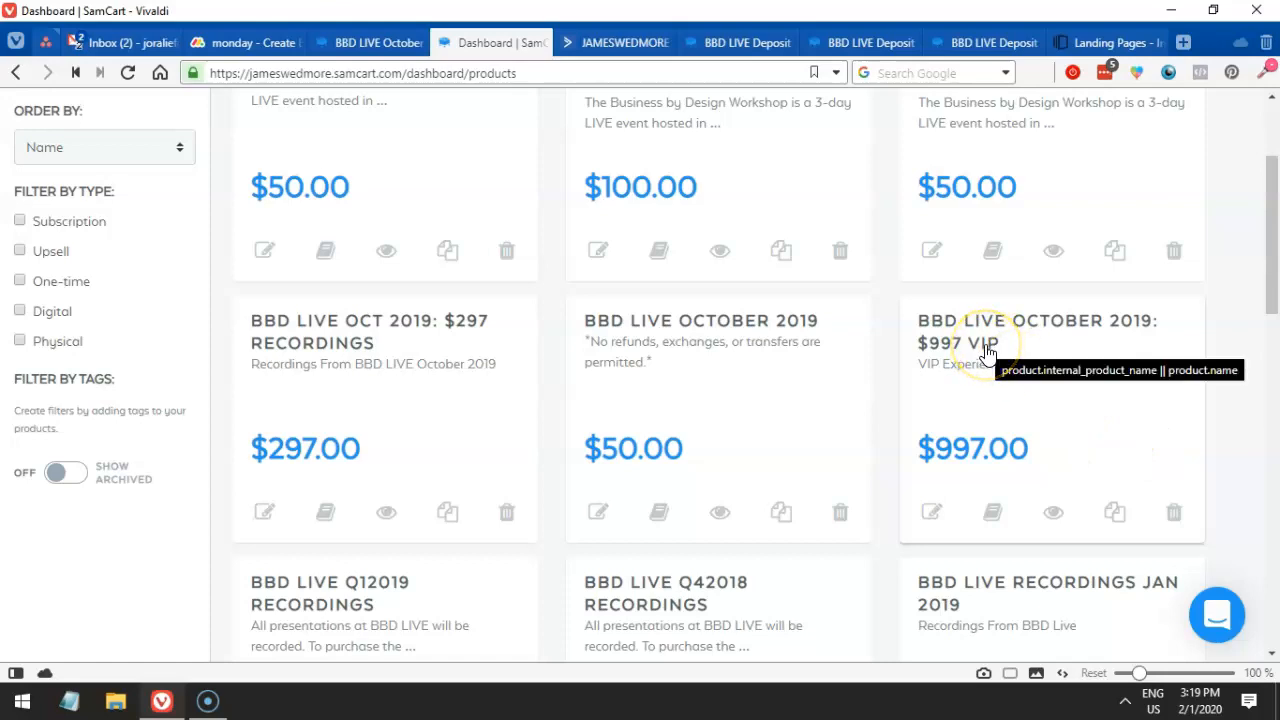
{"action": "scroll", "coordinate": [986, 306], "scroll_direction": "down", "scroll_amount": 1}
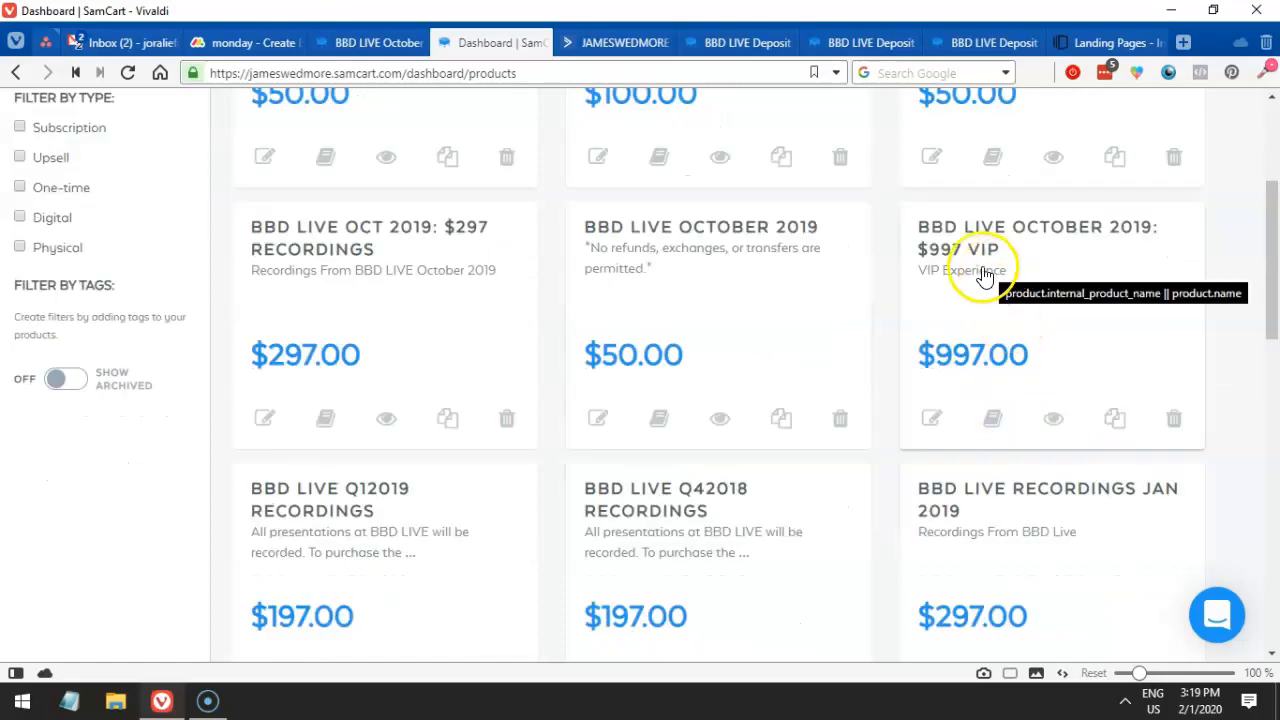
{"action": "left_click", "coordinate": [1115, 421]}
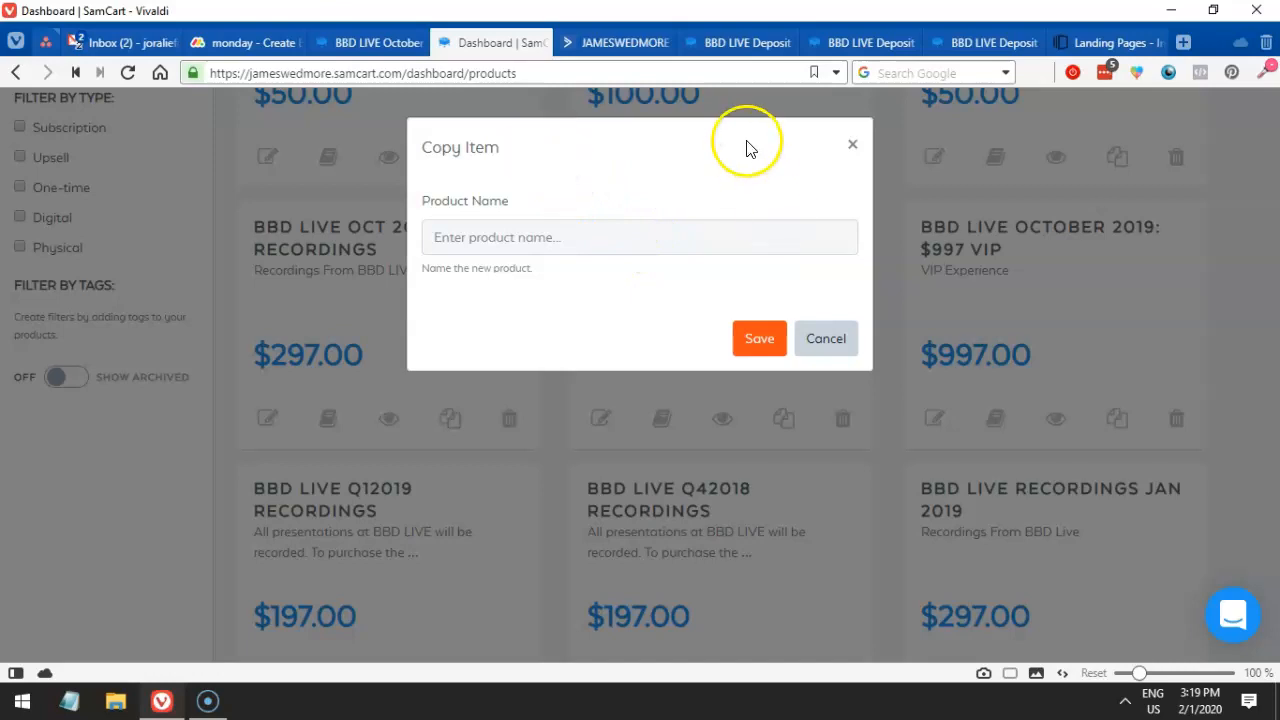
- Name the copied product 'BBD LIVE May 2020: $997 VIP' and save the copy
{"action": "left_click", "coordinate": [663, 232]}
{"action": "type", "text": "BBD LIVE"}
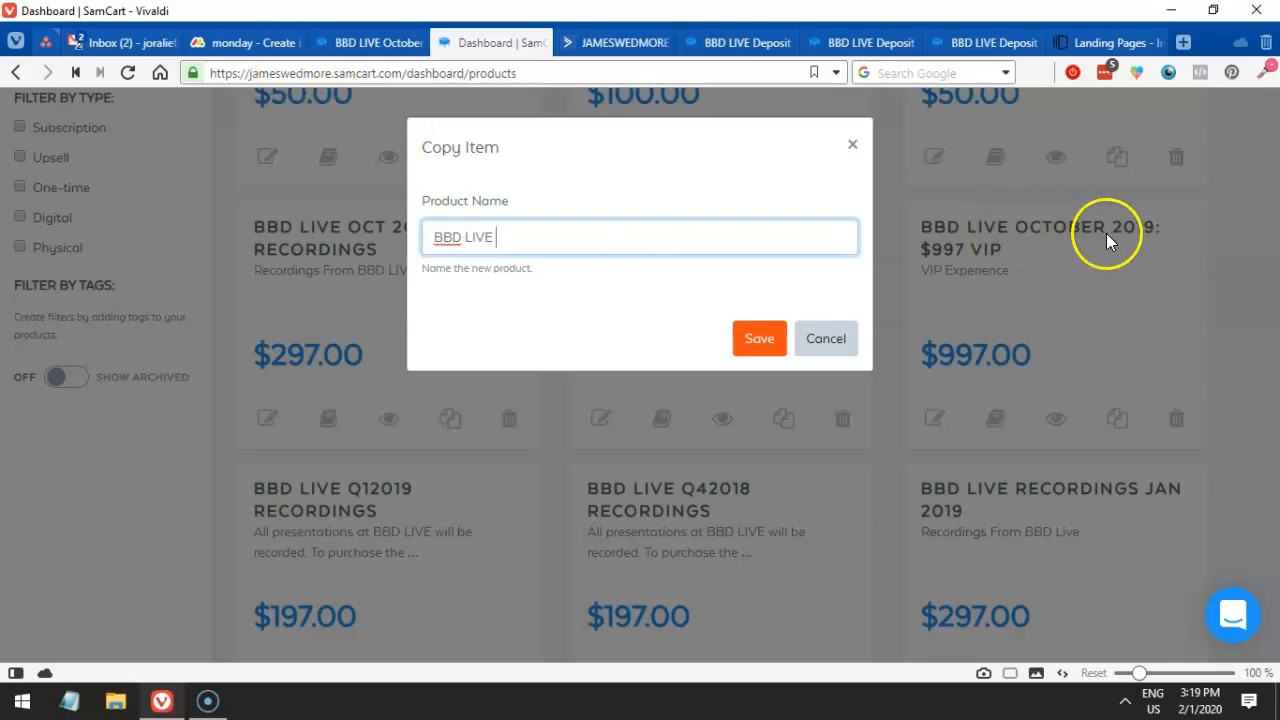
{"action": "left_click", "coordinate": [262, 45]}
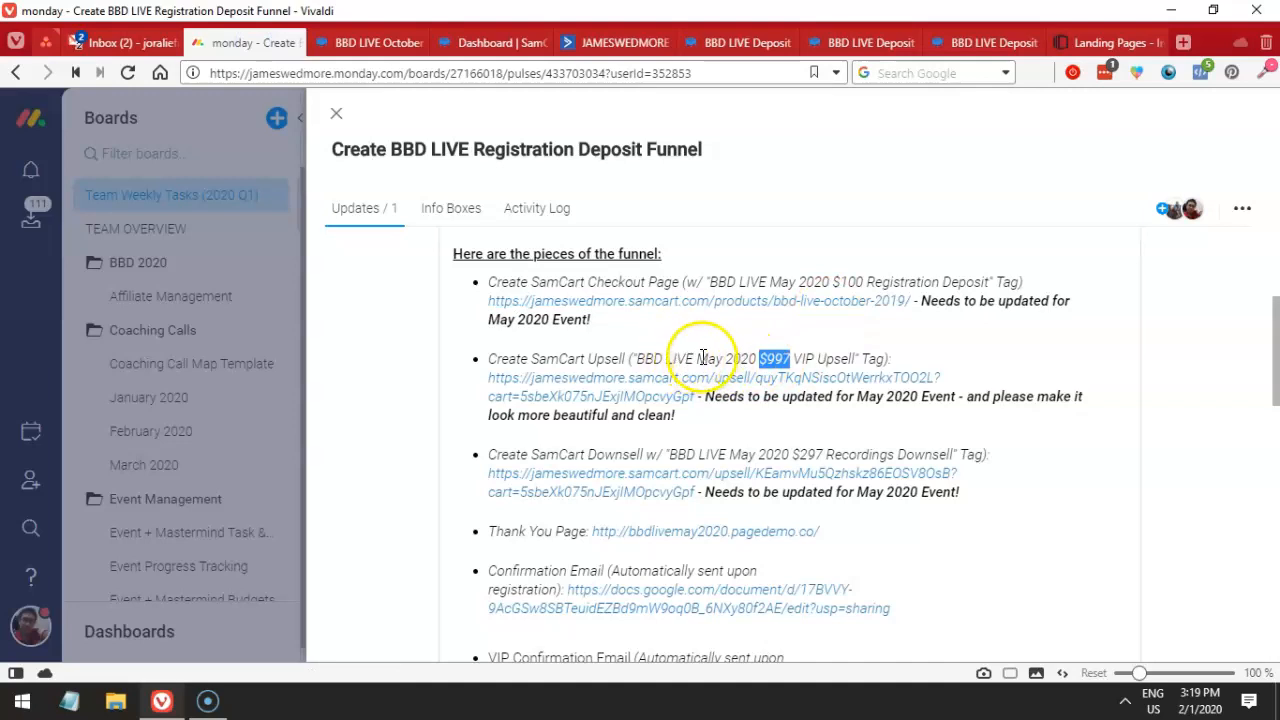
{"action": "left_click_drag", "start_coordinate": [697, 358], "coordinate": [740, 355]}
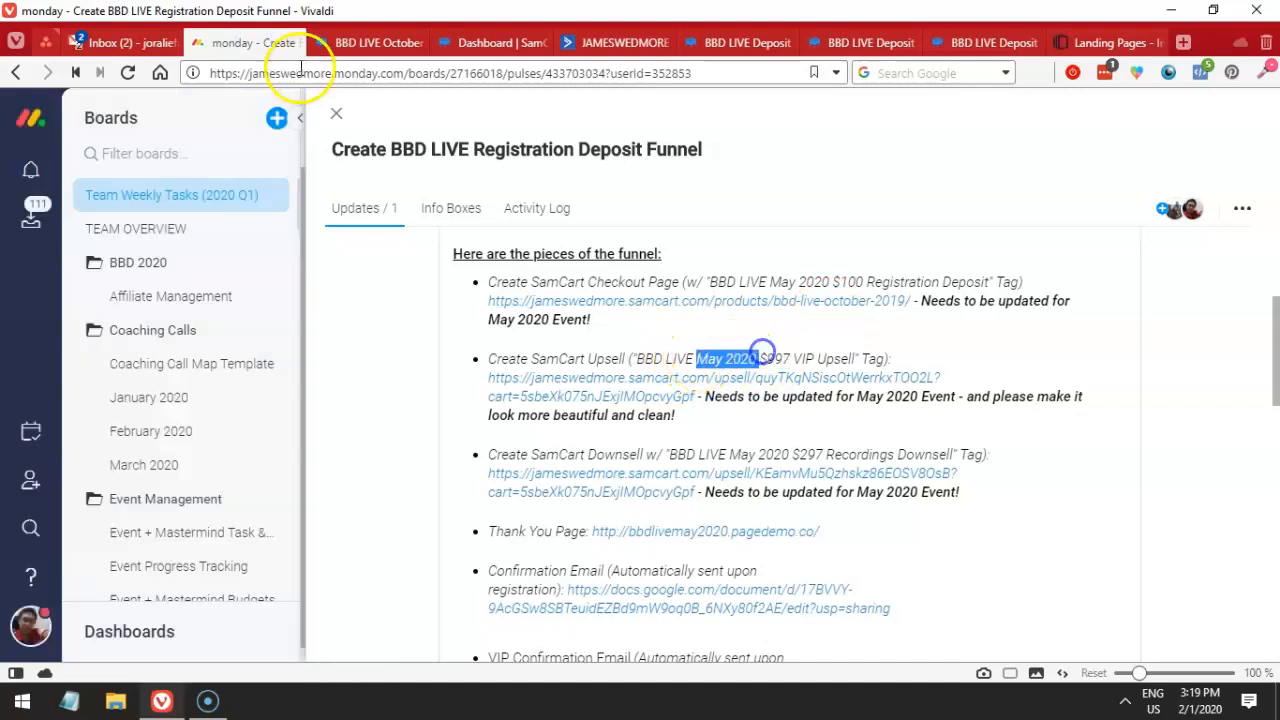
{"action": "left_click", "coordinate": [343, 43]}
{"action": "left_click", "coordinate": [484, 43]}
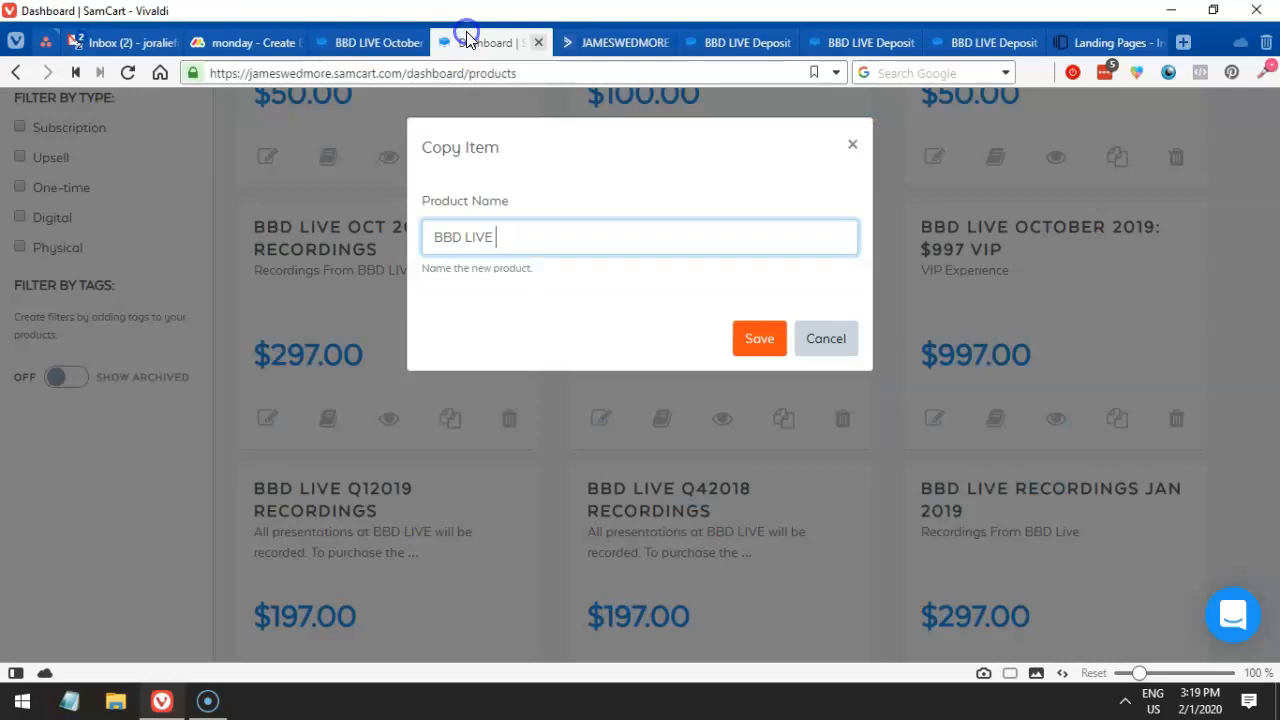
{"action": "type", "text": "May 2020: $997 VIP"}
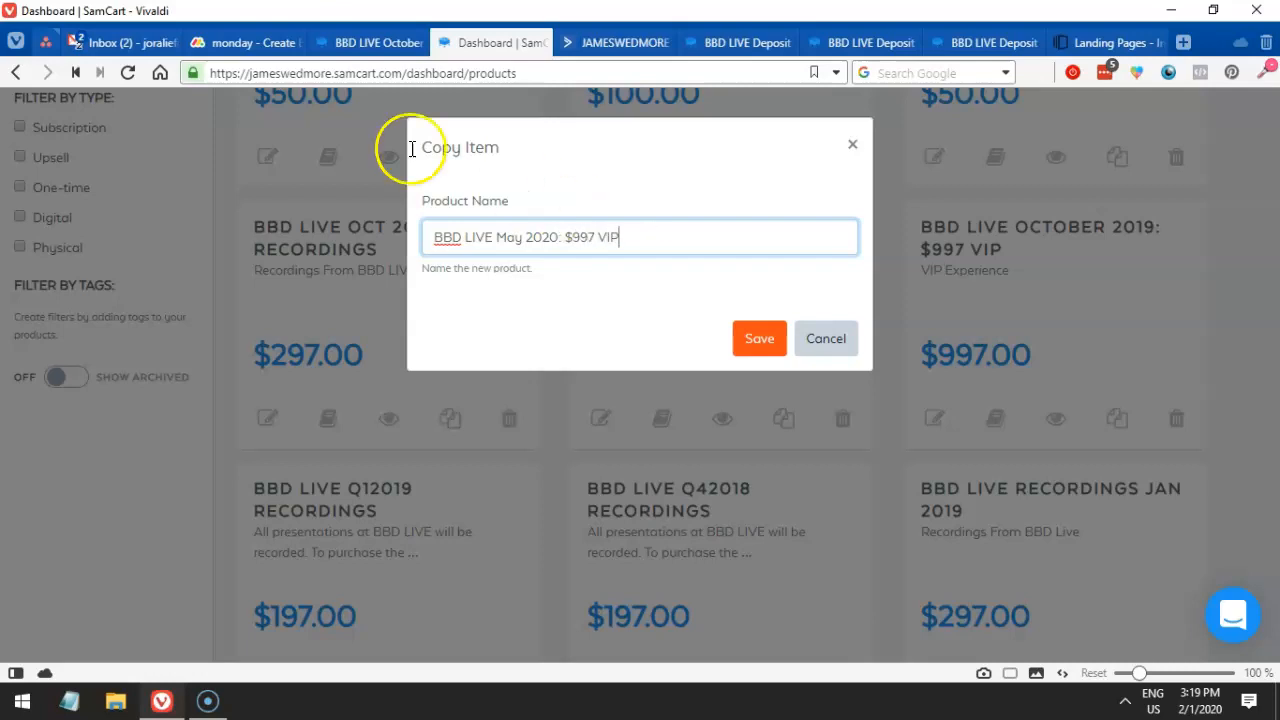
{"action": "left_click", "coordinate": [237, 45]}
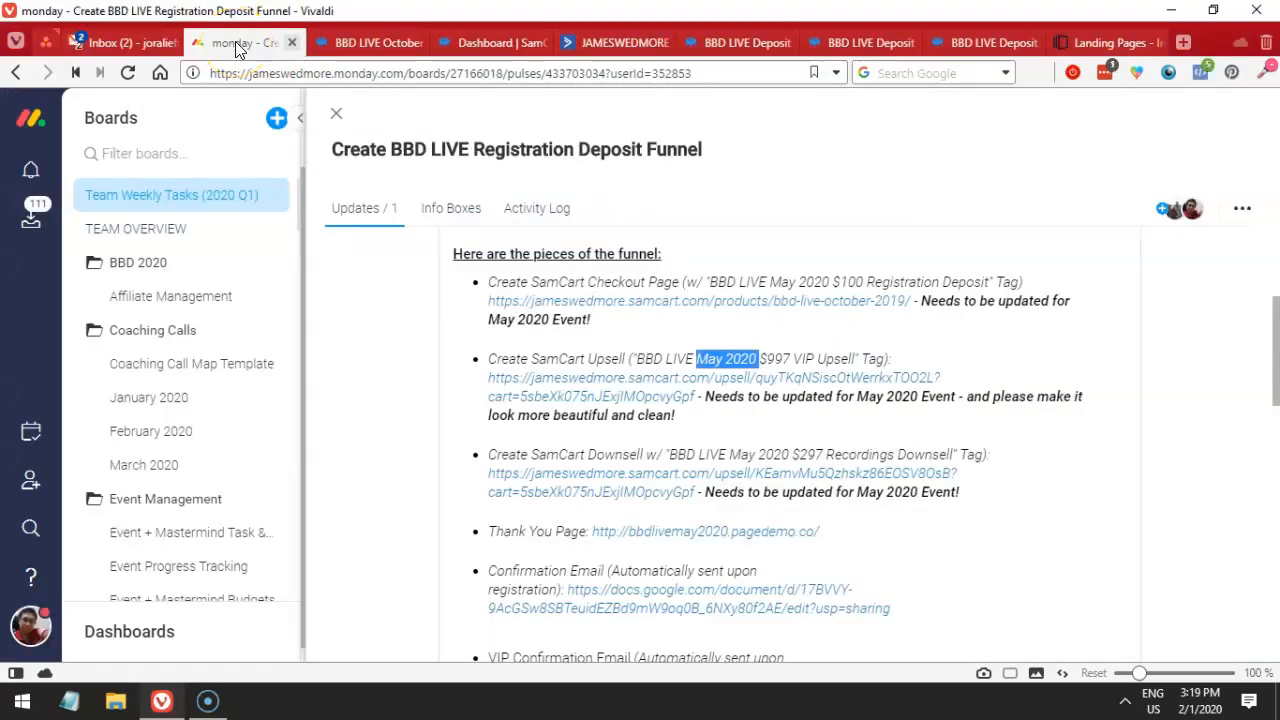
{"action": "left_click", "coordinate": [393, 37]}
{"action": "left_click", "coordinate": [478, 36]}
{"action": "left_click", "coordinate": [743, 245]}
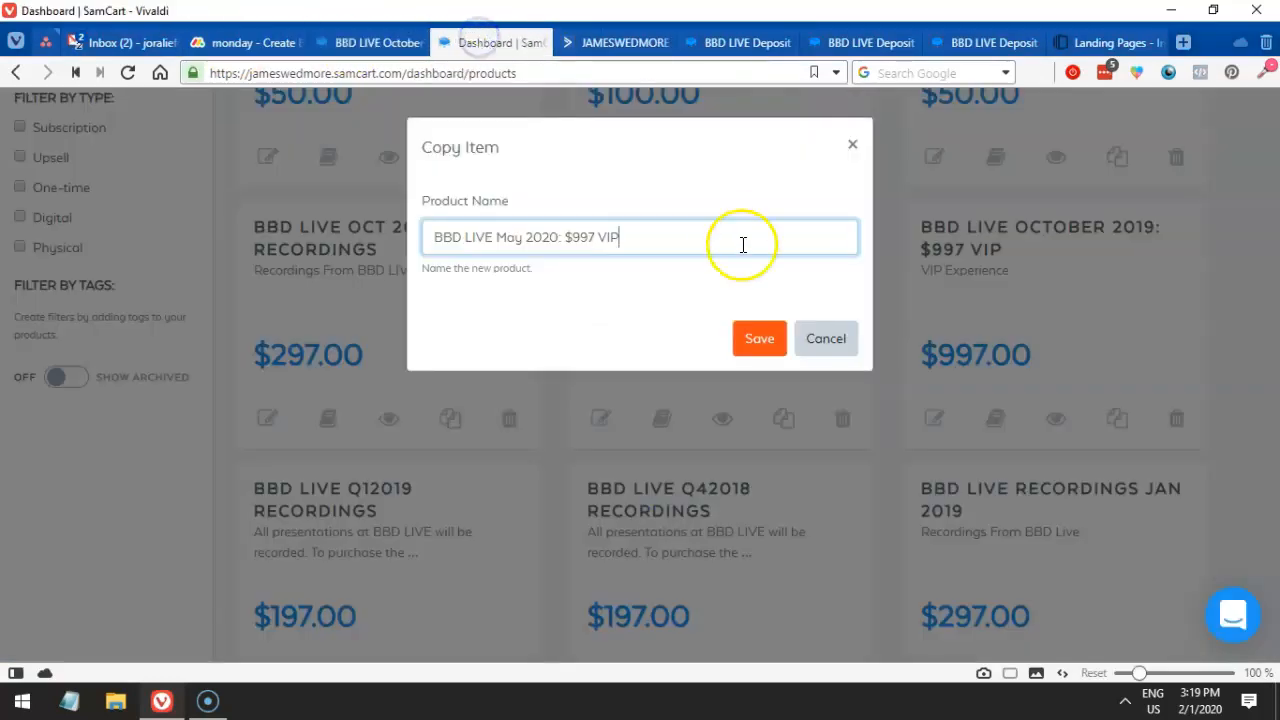
{"action": "left_click", "coordinate": [761, 341]}
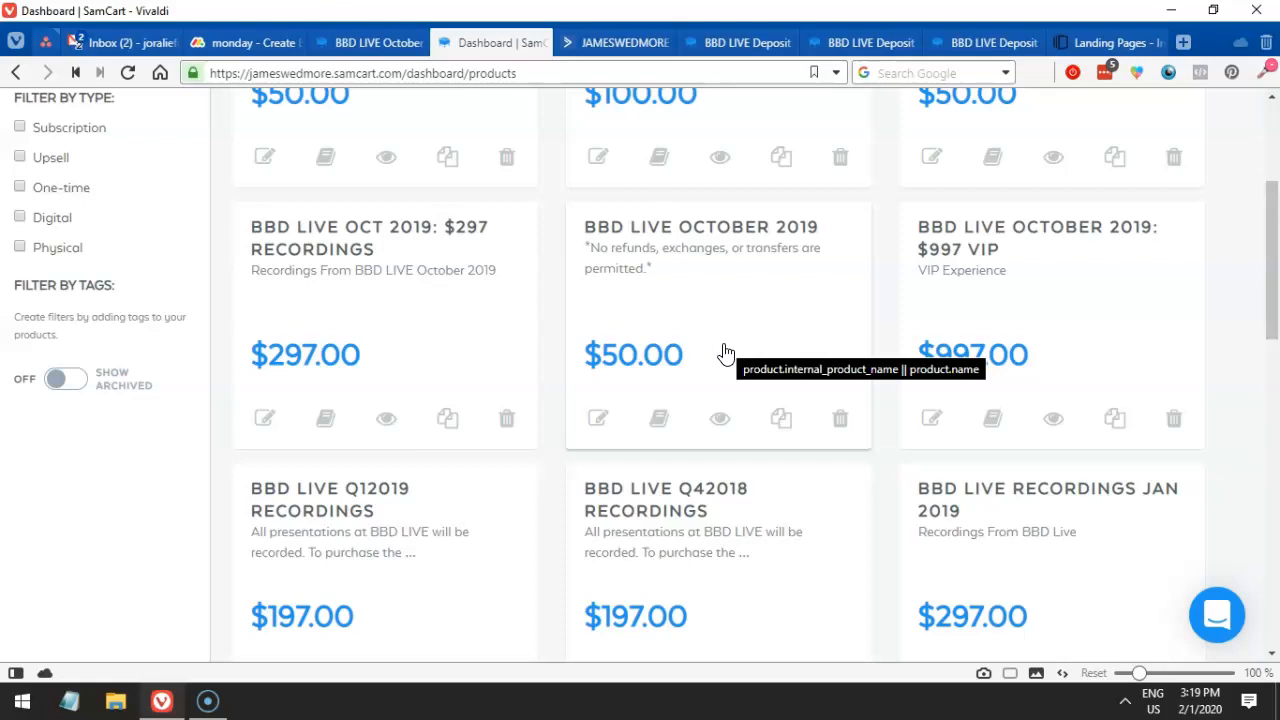
- Open the new BBD LIVE May 2020: $997 VIP product and check its 997.00 price
{"action": "left_click", "coordinate": [725, 353]}
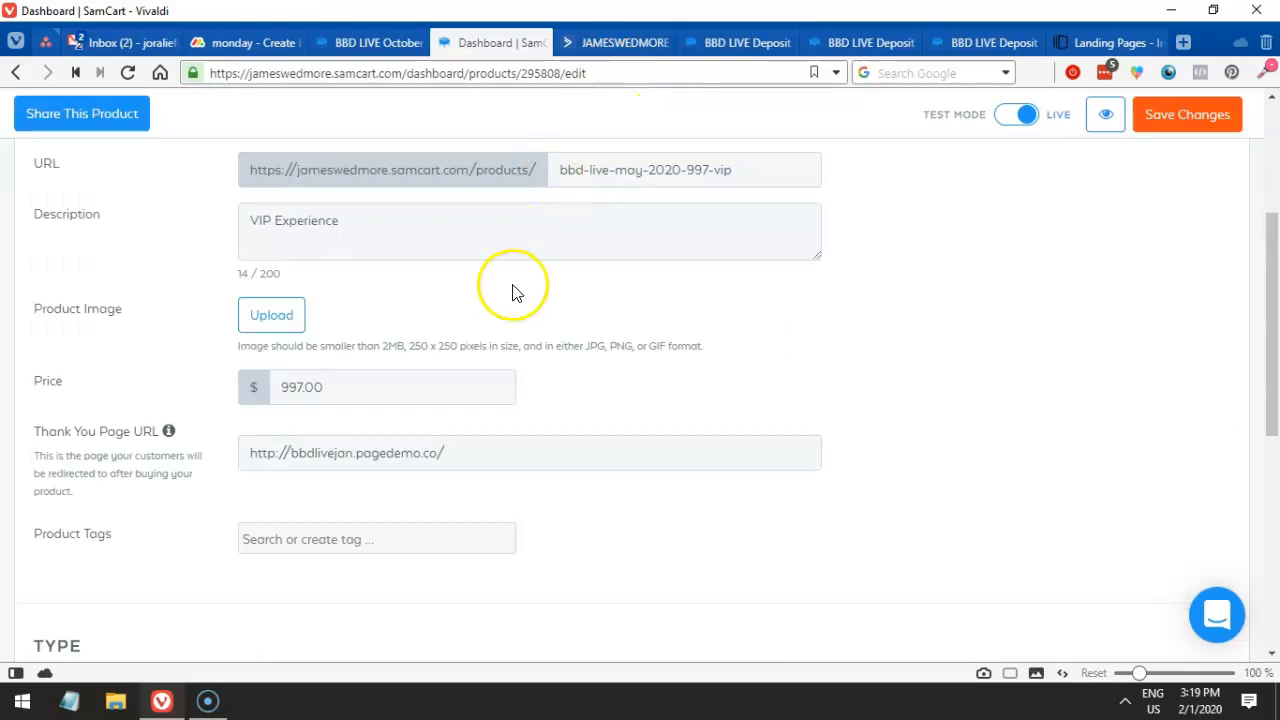
{"action": "left_click_drag", "start_coordinate": [366, 387], "coordinate": [264, 385]}
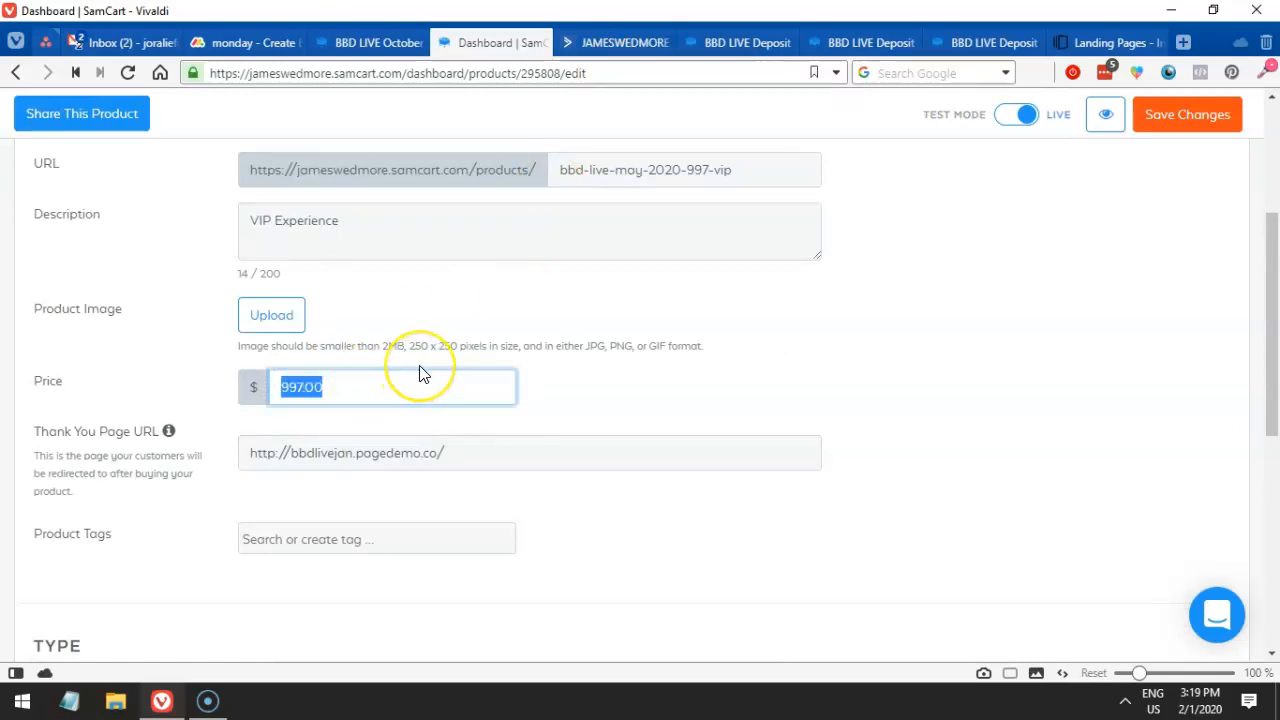
{"action": "scroll", "coordinate": [420, 368], "scroll_direction": "up", "scroll_amount": 3}
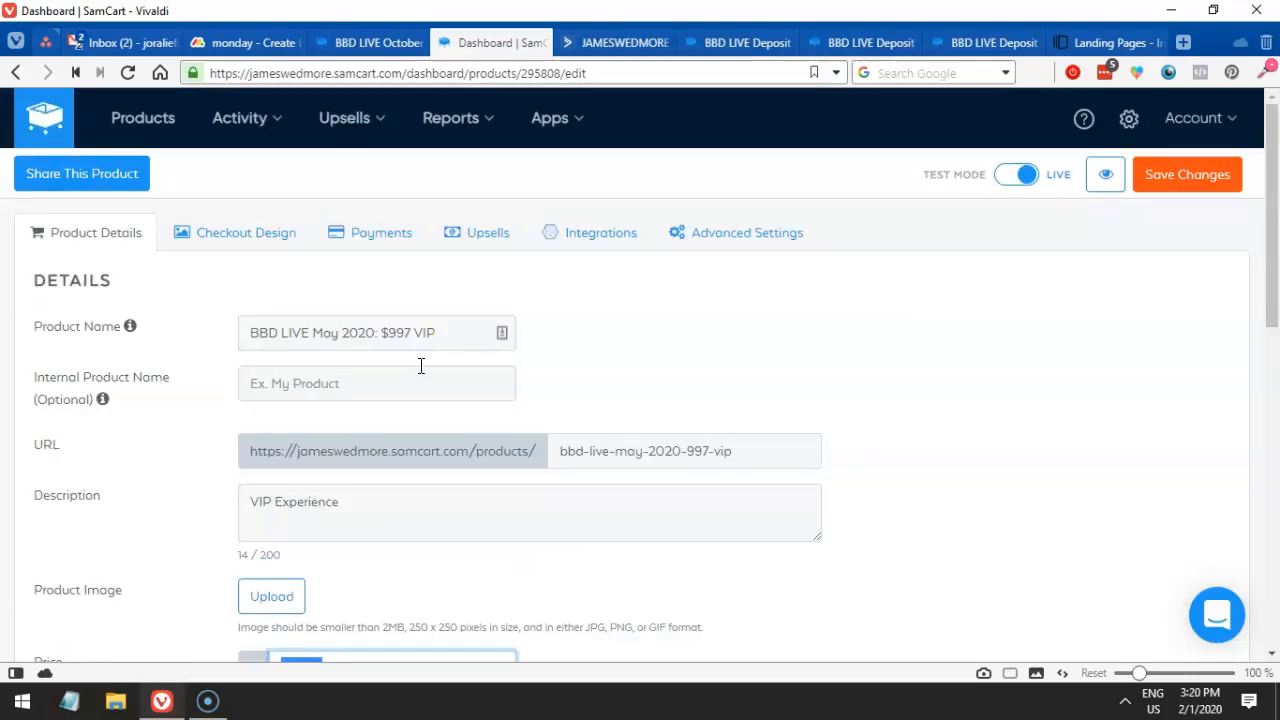
{"action": "scroll", "coordinate": [560, 355], "scroll_direction": "down", "scroll_amount": 4}
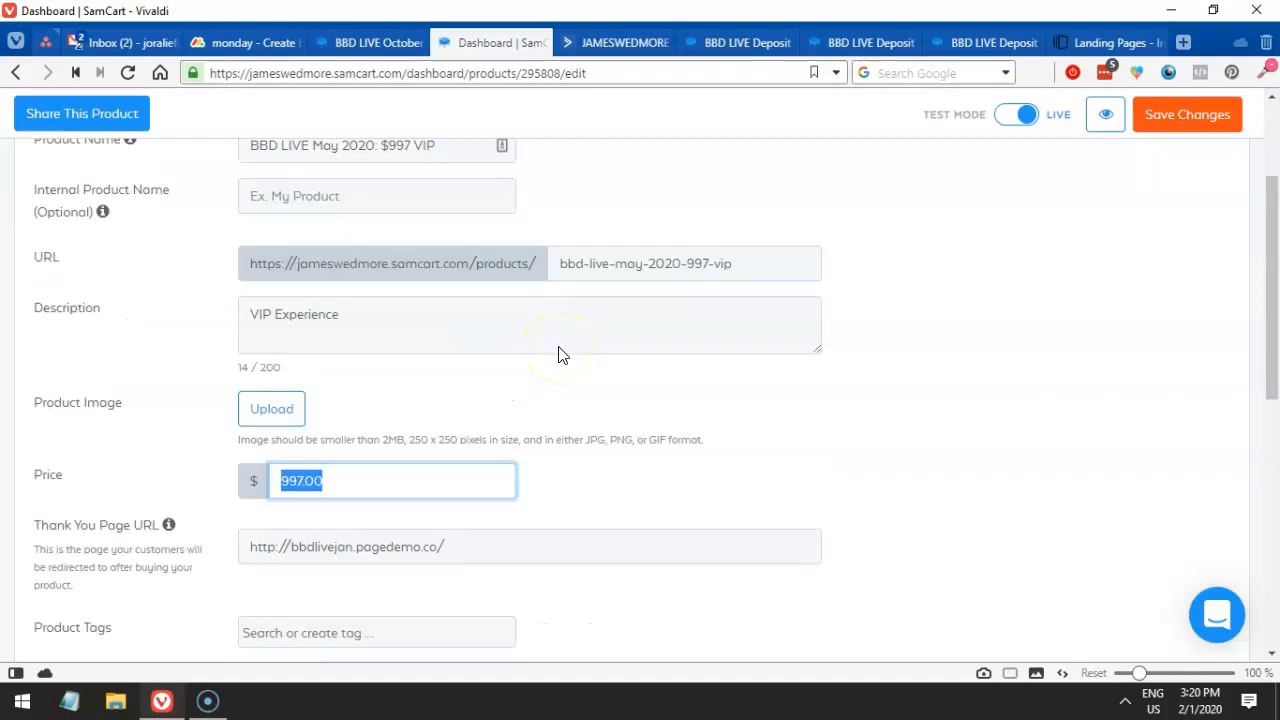
- Copy the 'BBD LIVE May 2020 $997 VIP Upsell' tag from the task notes and return to the product
{"action": "left_click", "coordinate": [222, 42]}
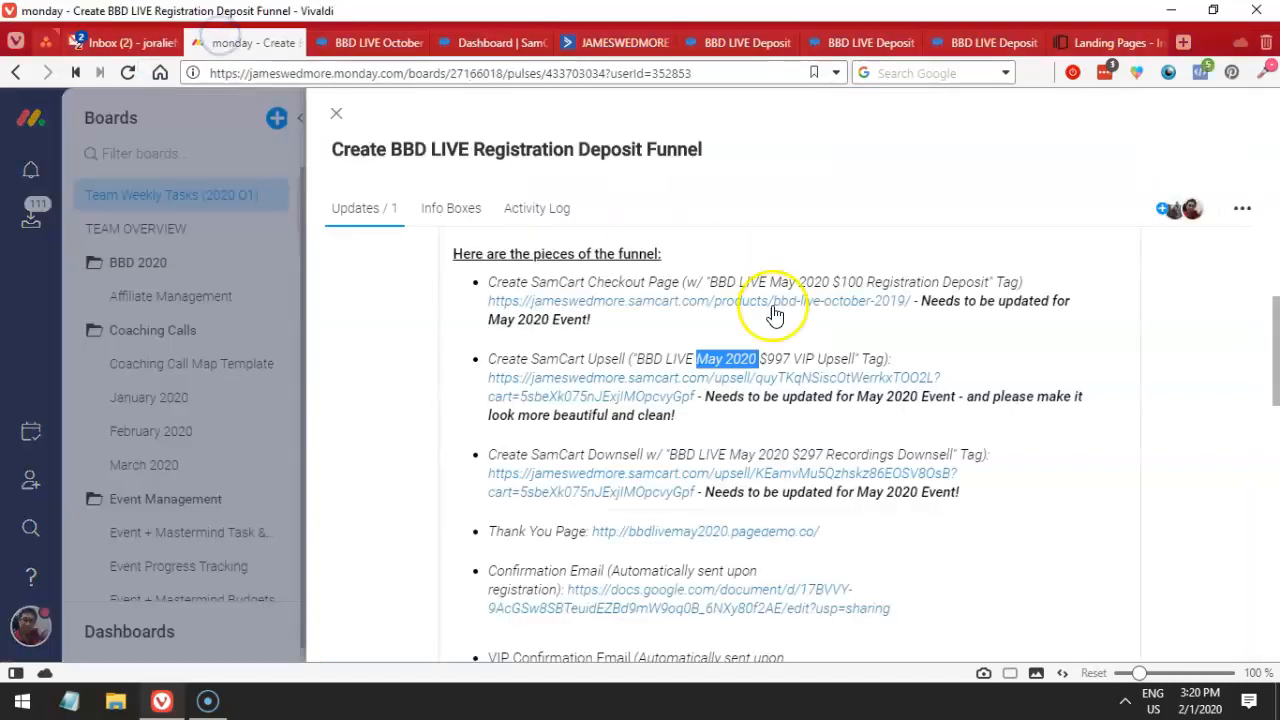
{"action": "left_click", "coordinate": [645, 368]}
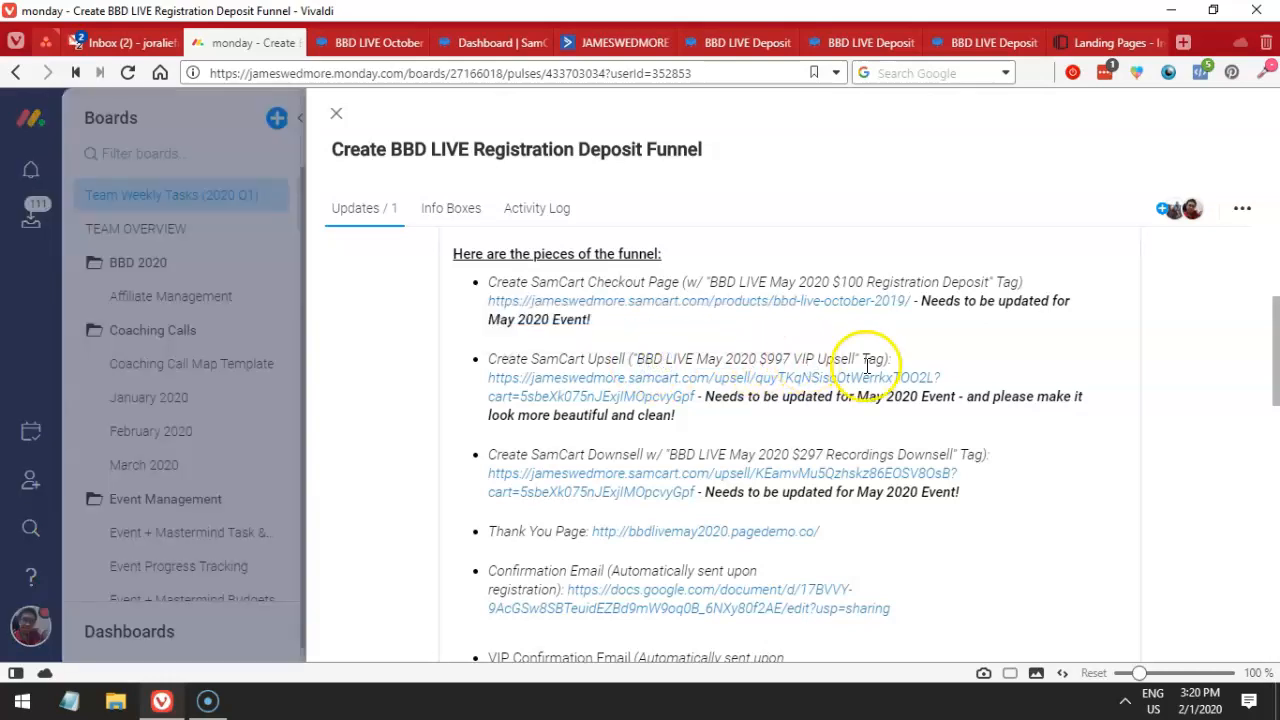
{"action": "left_click_drag", "start_coordinate": [852, 362], "coordinate": [636, 362]}
{"action": "key", "text": "ctrl+c"}
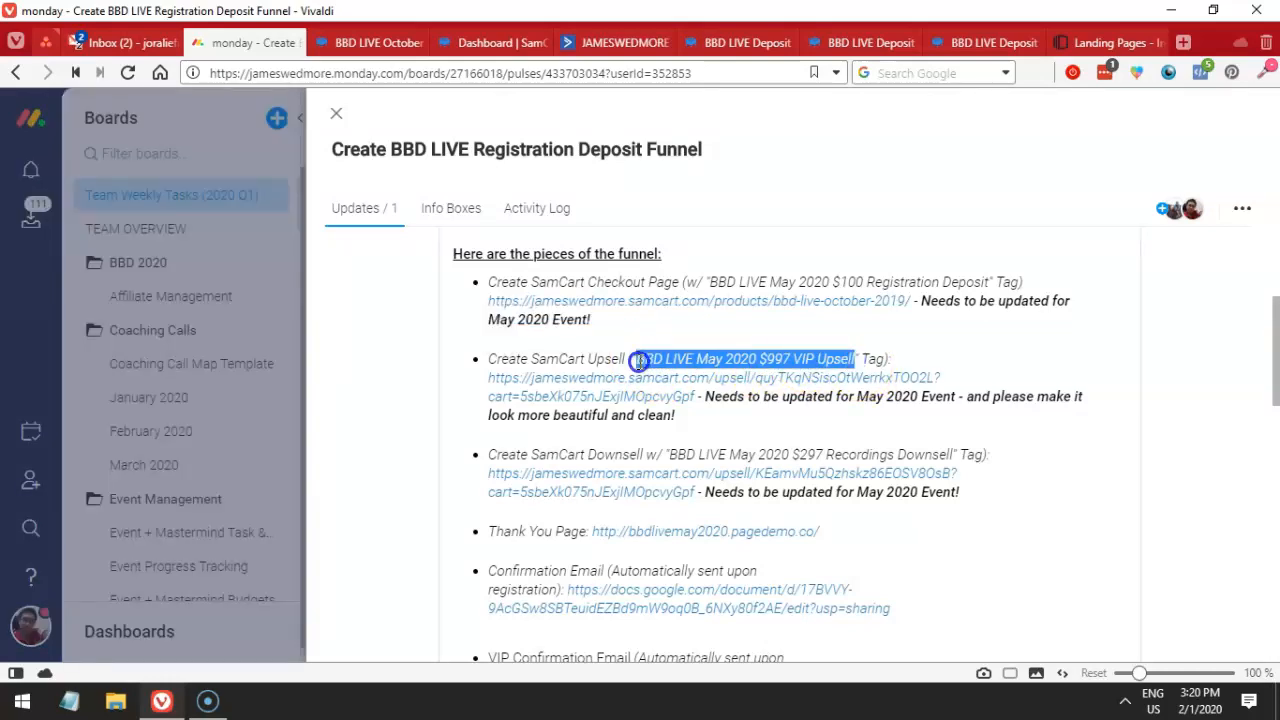
{"action": "left_click", "coordinate": [350, 43]}
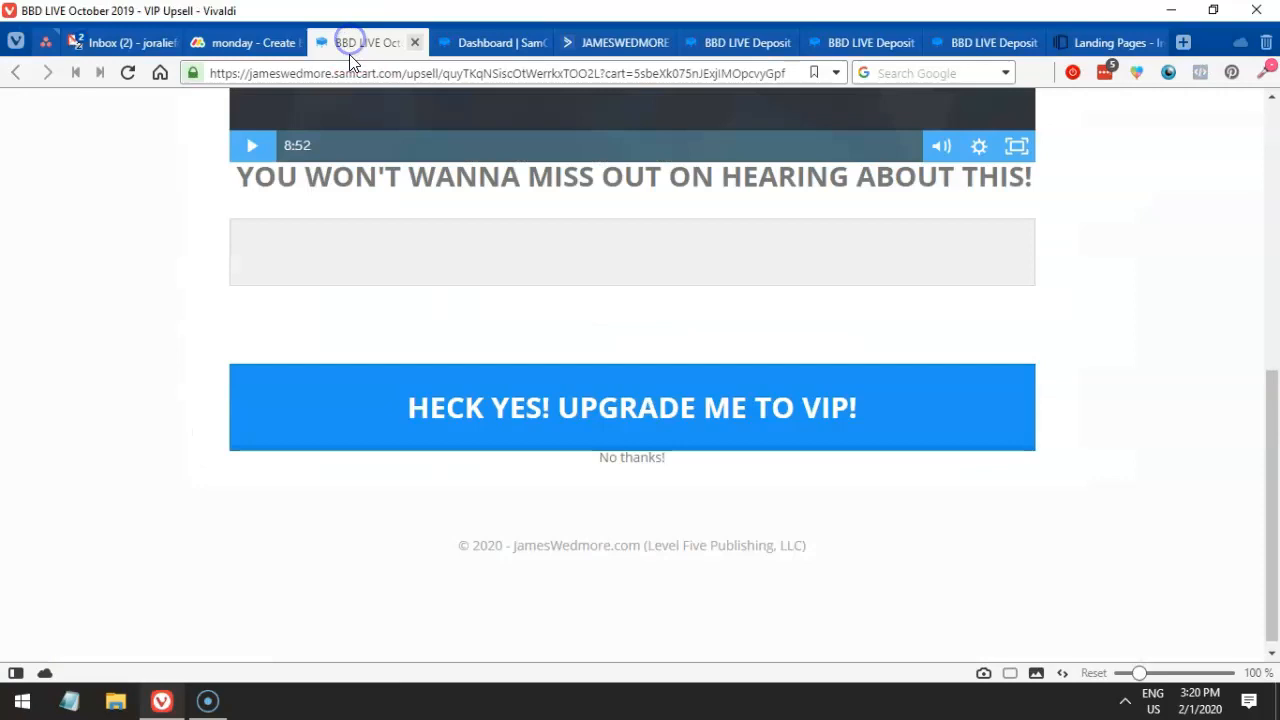
{"action": "left_click", "coordinate": [457, 43]}
{"action": "scroll", "coordinate": [628, 337], "scroll_direction": "up", "scroll_amount": 3}
{"action": "scroll", "coordinate": [628, 337], "scroll_direction": "up", "scroll_amount": 1}
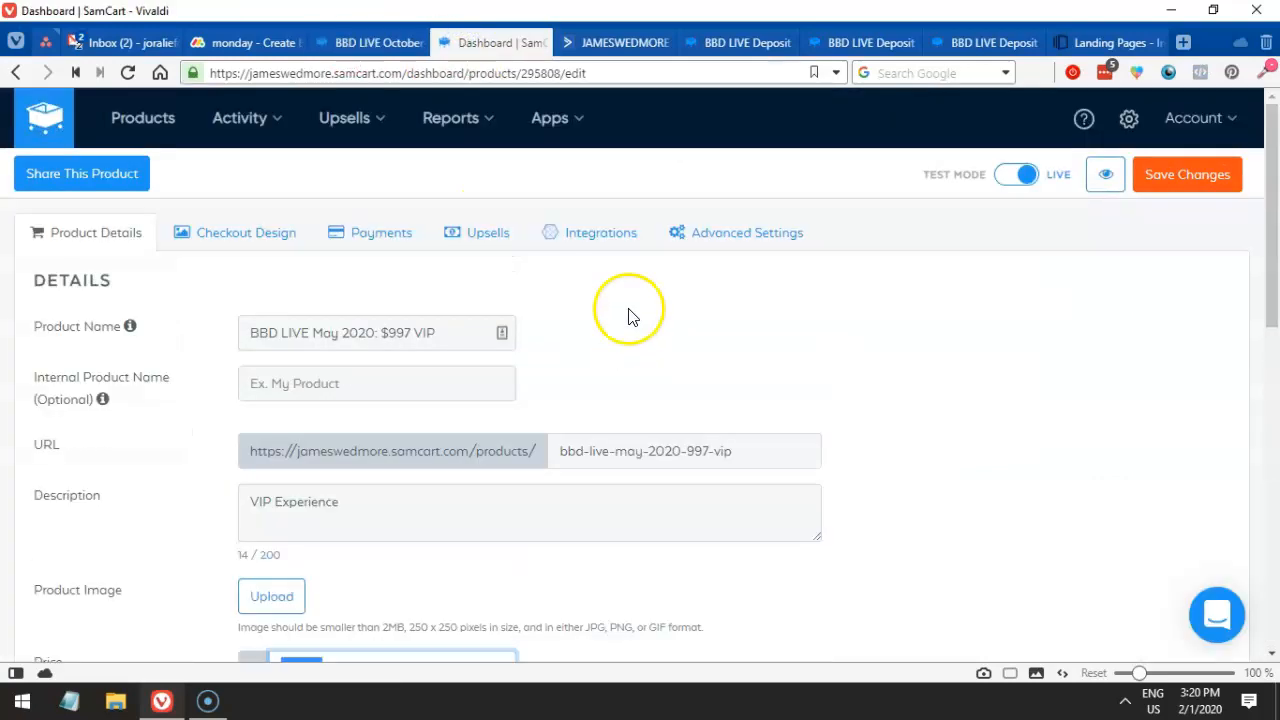
{"action": "left_click", "coordinate": [602, 236]}
- Set On Purchase to Main House List with tag 'BBD LIVE May 2020 $997 VIP Upsell' and save
{"action": "left_click", "coordinate": [586, 397]}
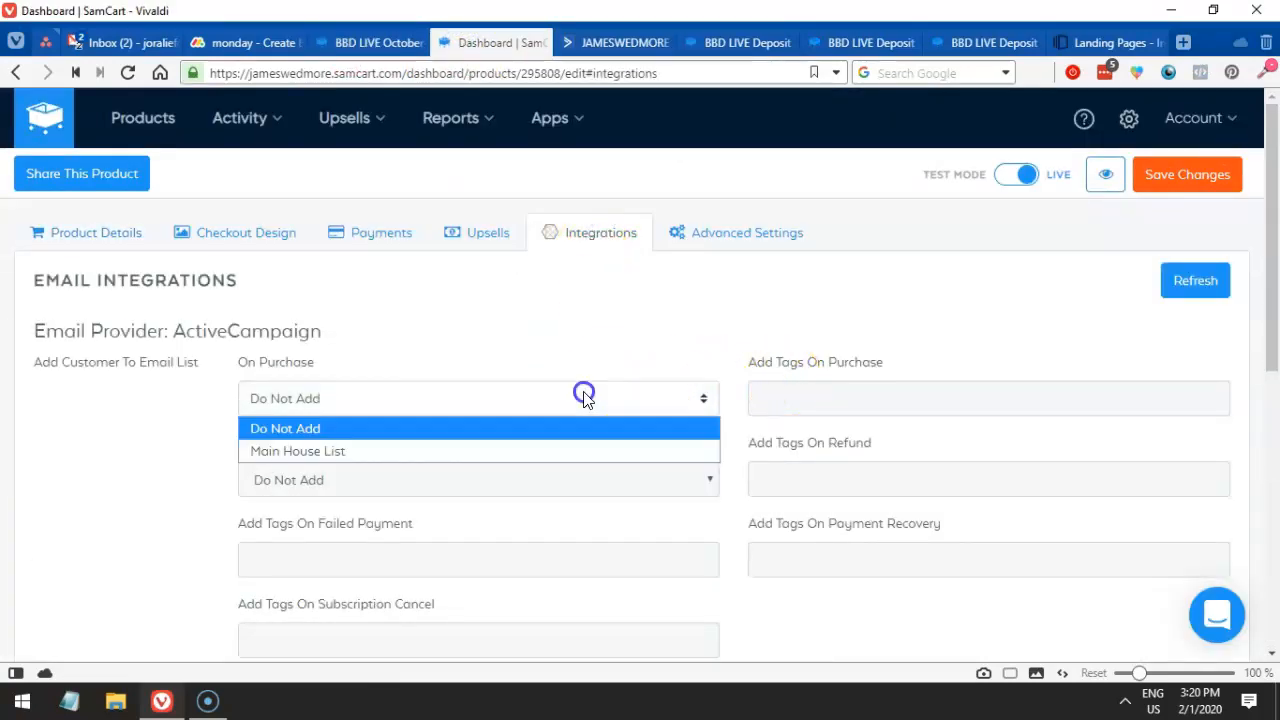
{"action": "left_click", "coordinate": [528, 448]}
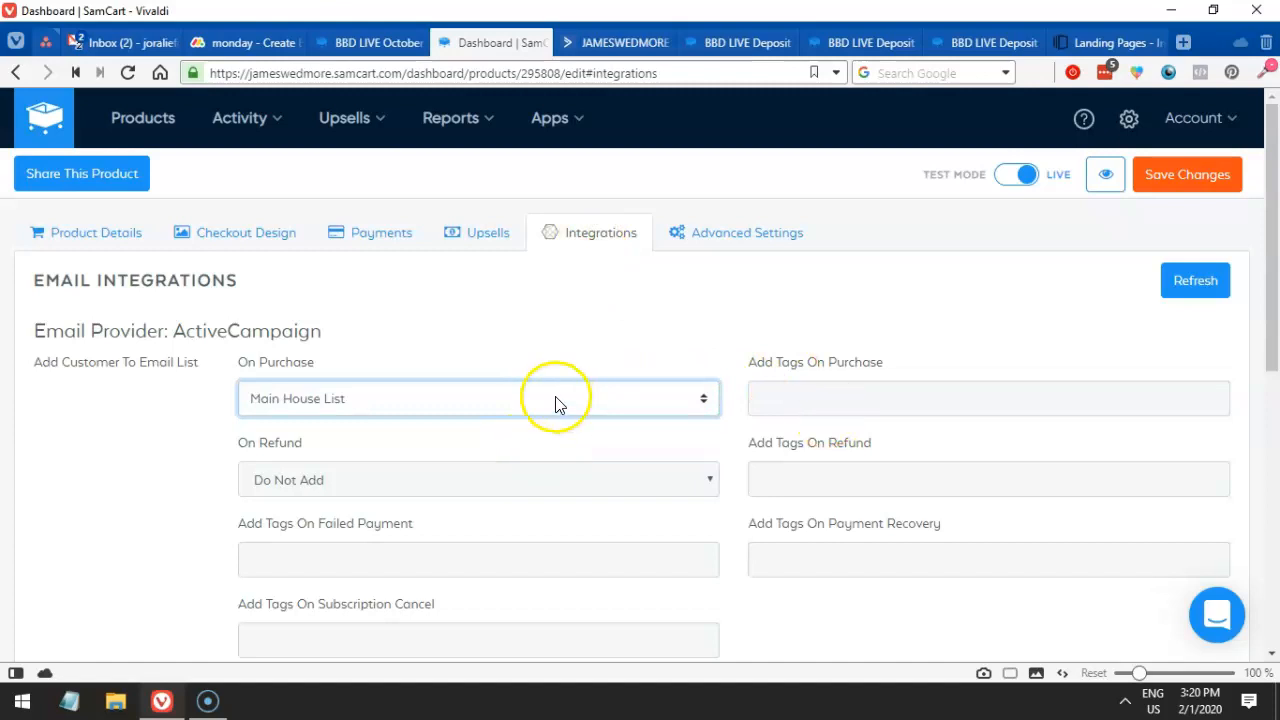
{"action": "left_click", "coordinate": [835, 390]}
{"action": "key", "text": "ctrl+v"}
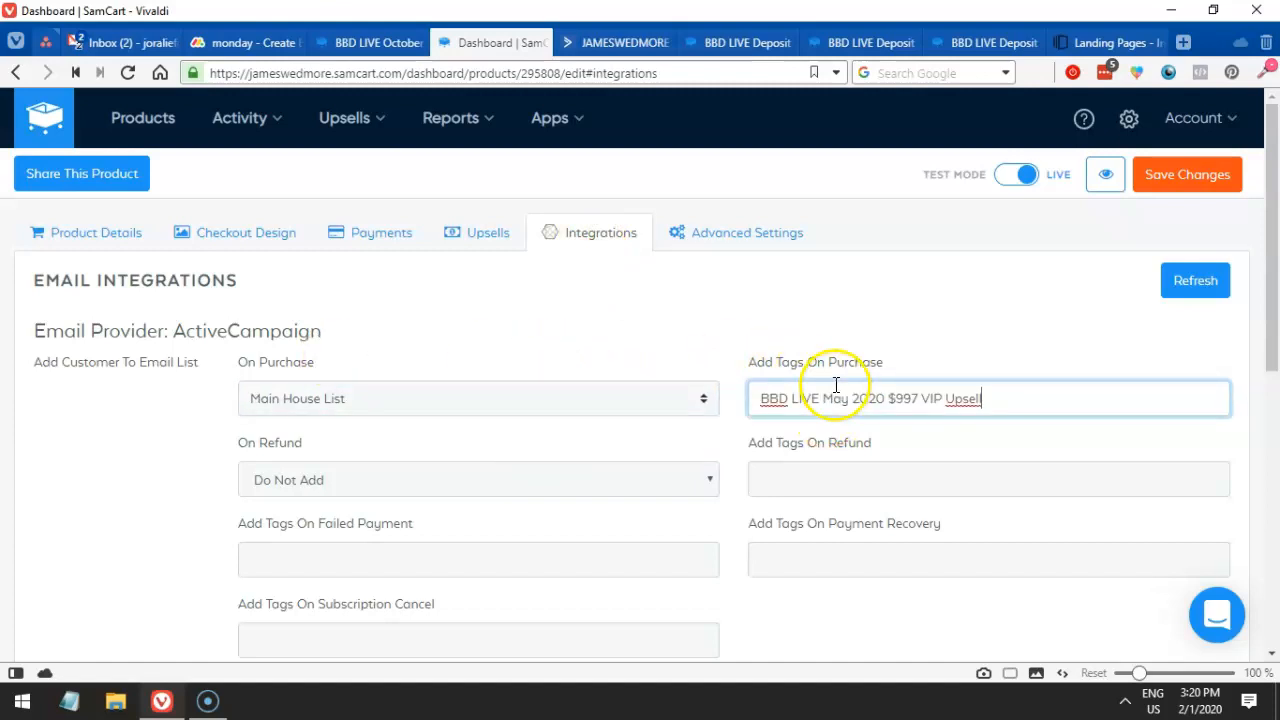
{"action": "left_click", "coordinate": [1165, 176]}
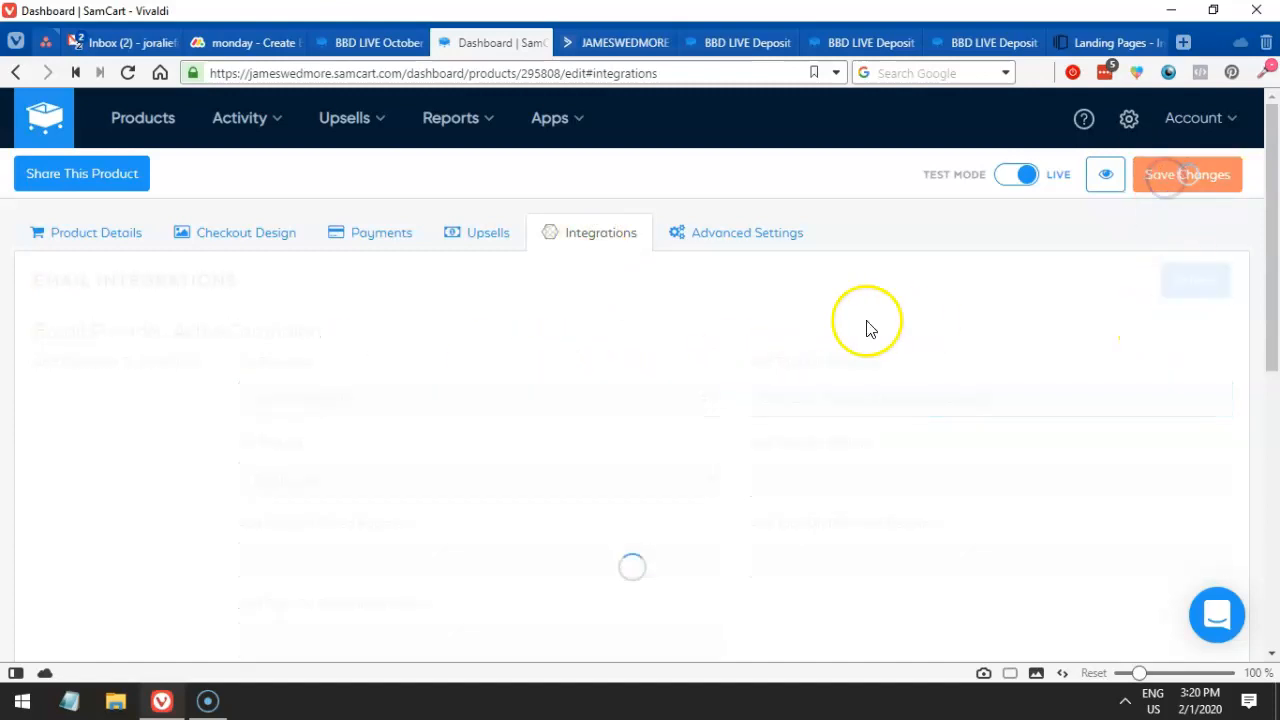
- Review the upsell page and the task note about updating the upsell, then return to the editor
{"action": "scroll", "coordinate": [689, 405], "scroll_direction": "down", "scroll_amount": 4}
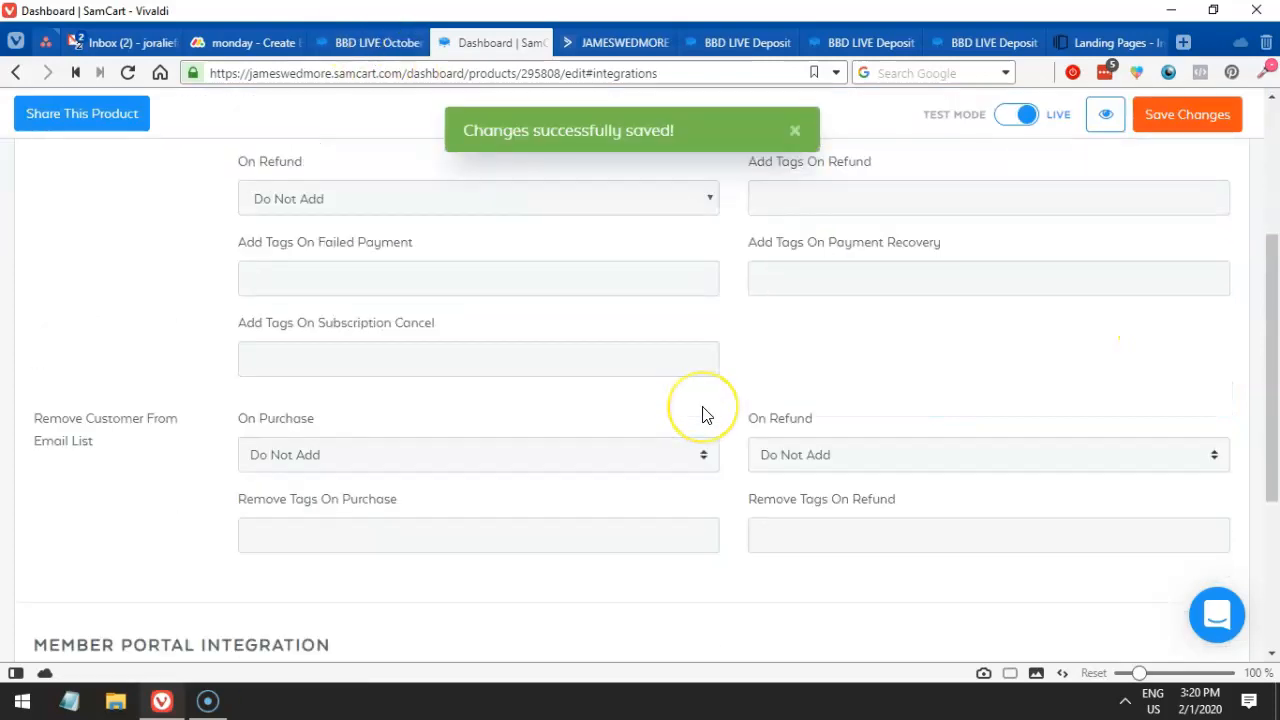
{"action": "scroll", "coordinate": [702, 415], "scroll_direction": "down", "scroll_amount": 2}
{"action": "left_click", "coordinate": [352, 42]}
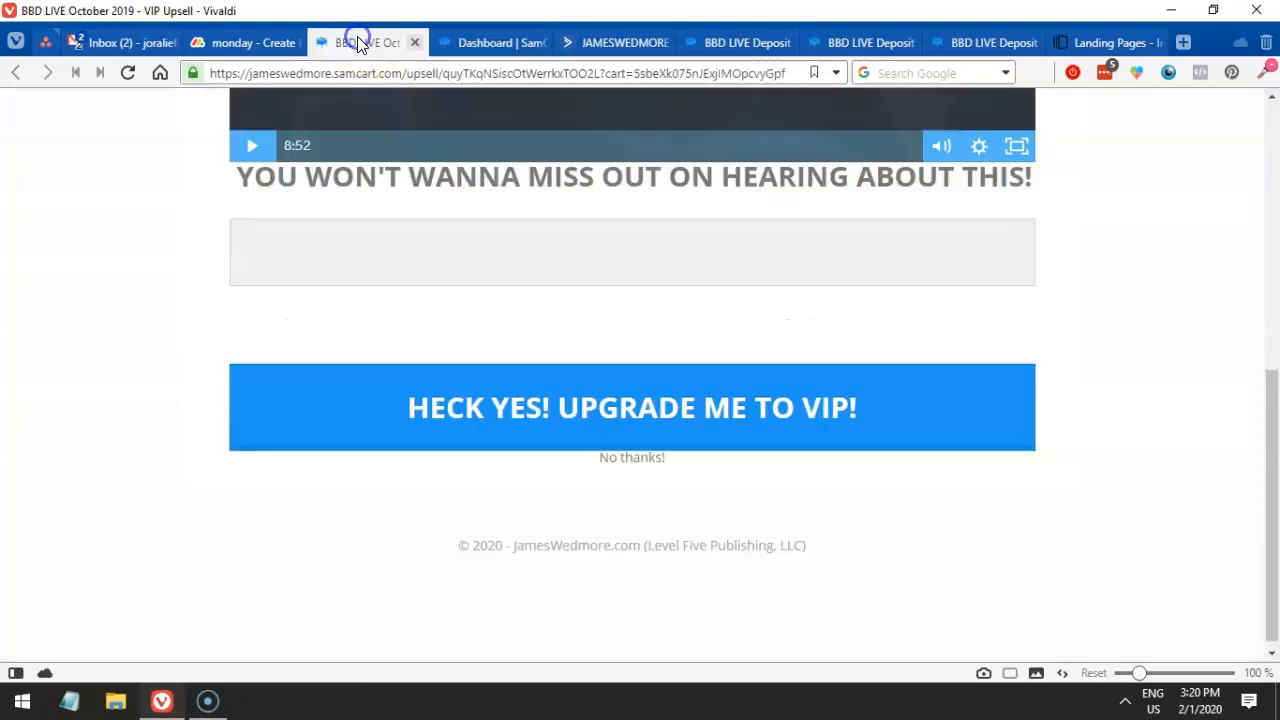
{"action": "left_click", "coordinate": [228, 45]}
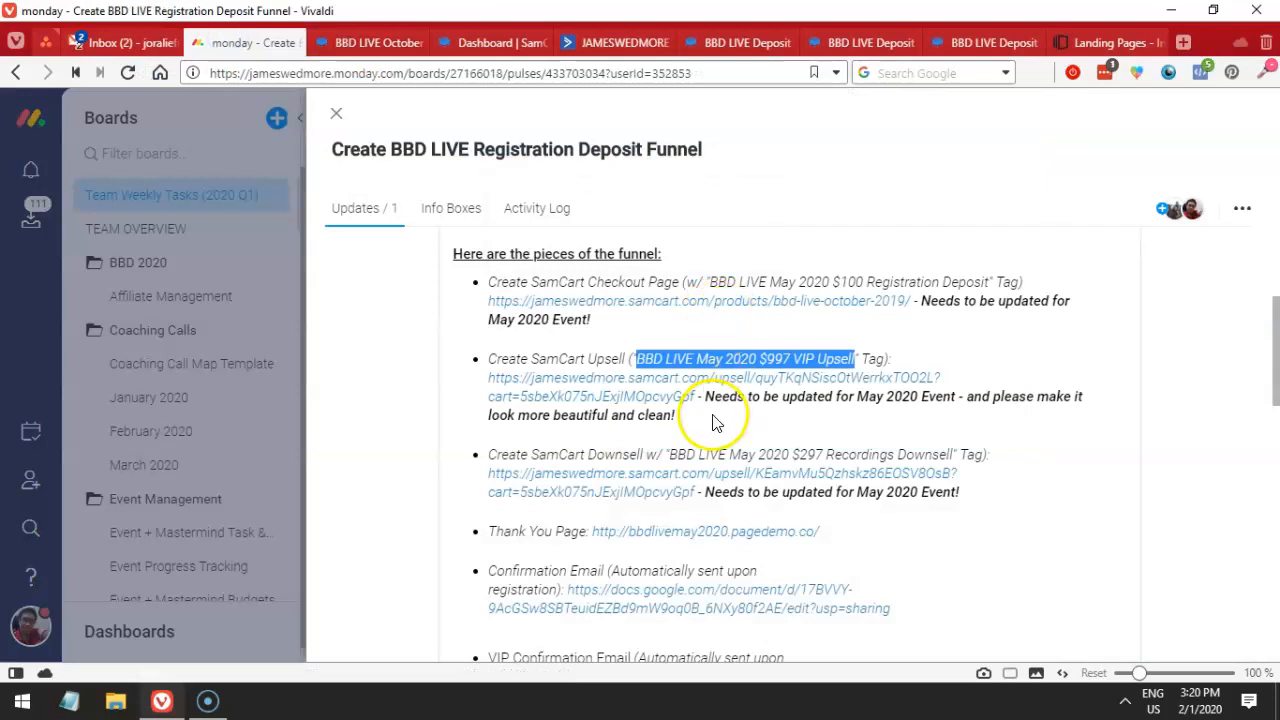
{"action": "left_click_drag", "start_coordinate": [709, 401], "coordinate": [685, 415]}
{"action": "left_click", "coordinate": [449, 40]}
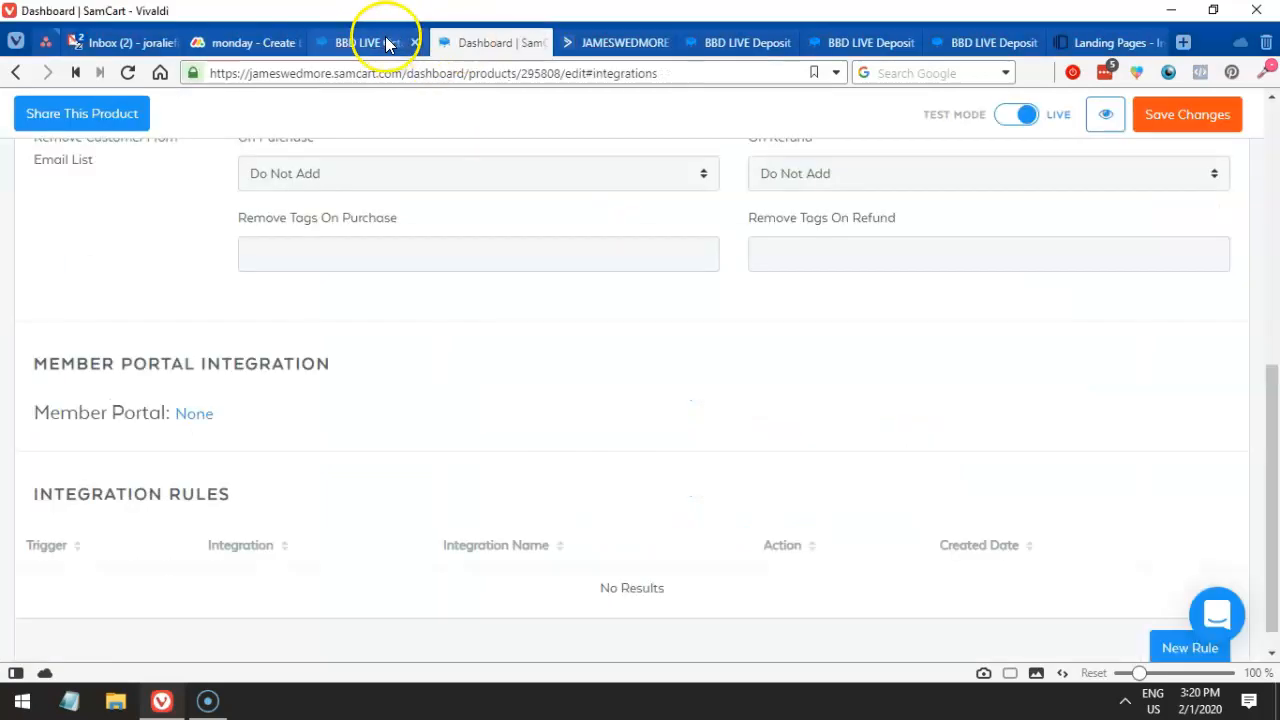
{"action": "scroll", "coordinate": [526, 330], "scroll_direction": "up", "scroll_amount": 10}
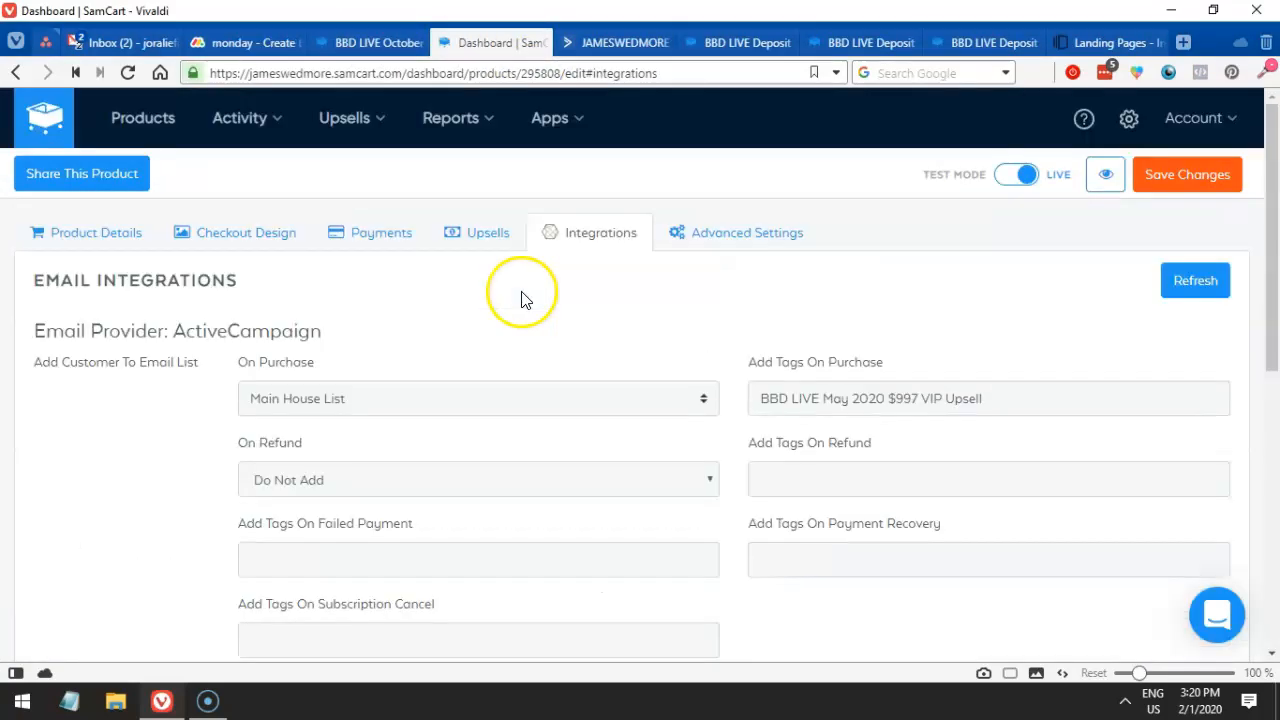
- Copy the product's Thank You Page URL and load it in the deposit checkout tab
{"action": "left_click", "coordinate": [140, 246]}
{"action": "scroll", "coordinate": [229, 286], "scroll_direction": "down", "scroll_amount": 5}
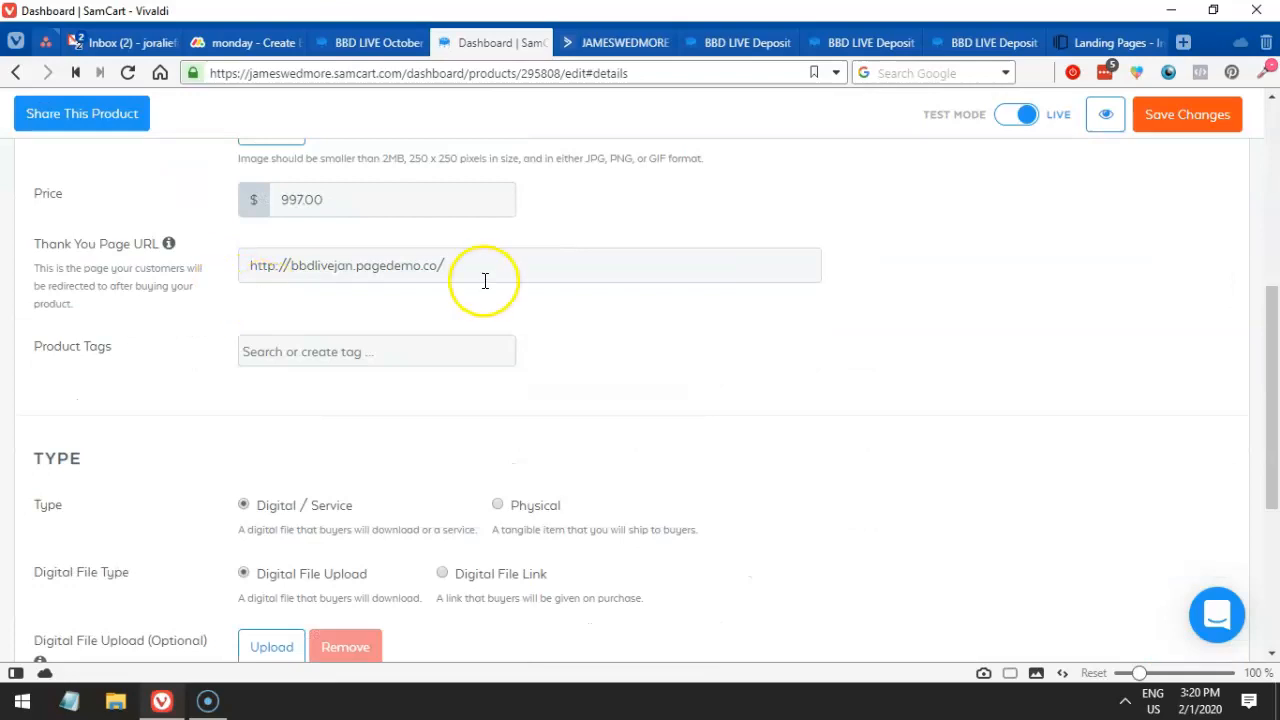
{"action": "left_click_drag", "start_coordinate": [484, 281], "coordinate": [269, 257]}
{"action": "key", "text": "ctrl+c"}
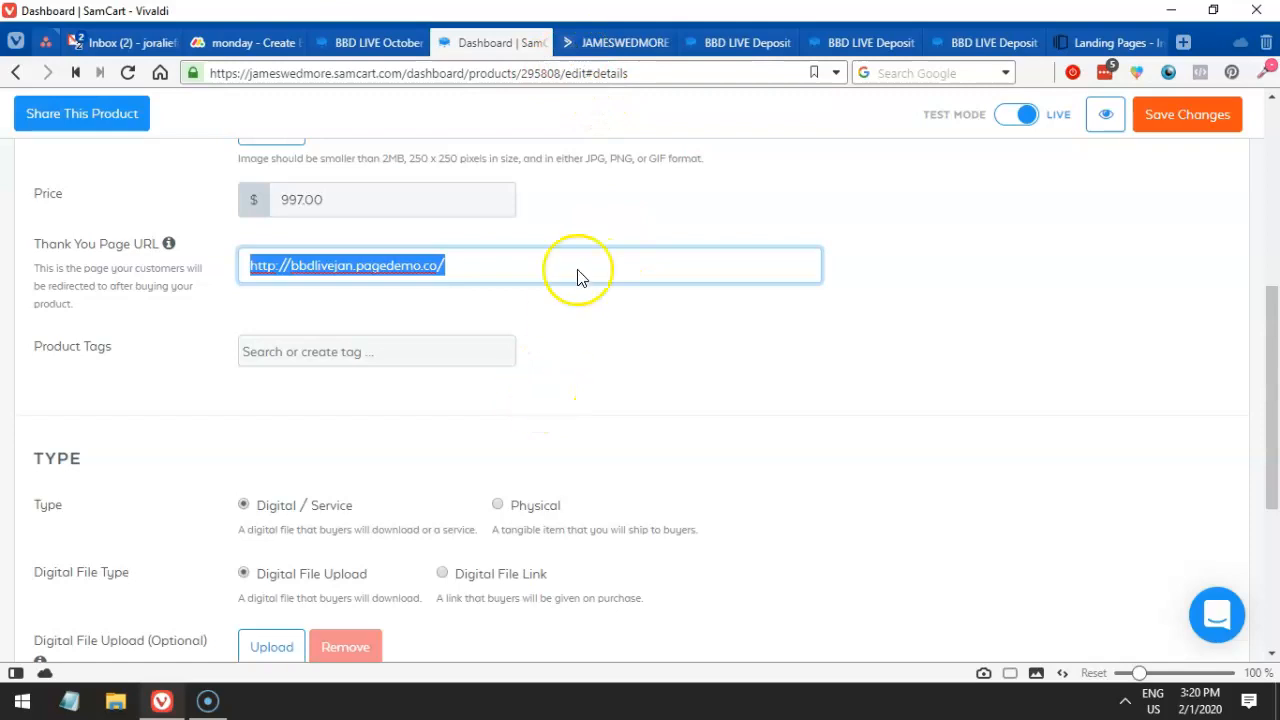
{"action": "left_click", "coordinate": [378, 42]}
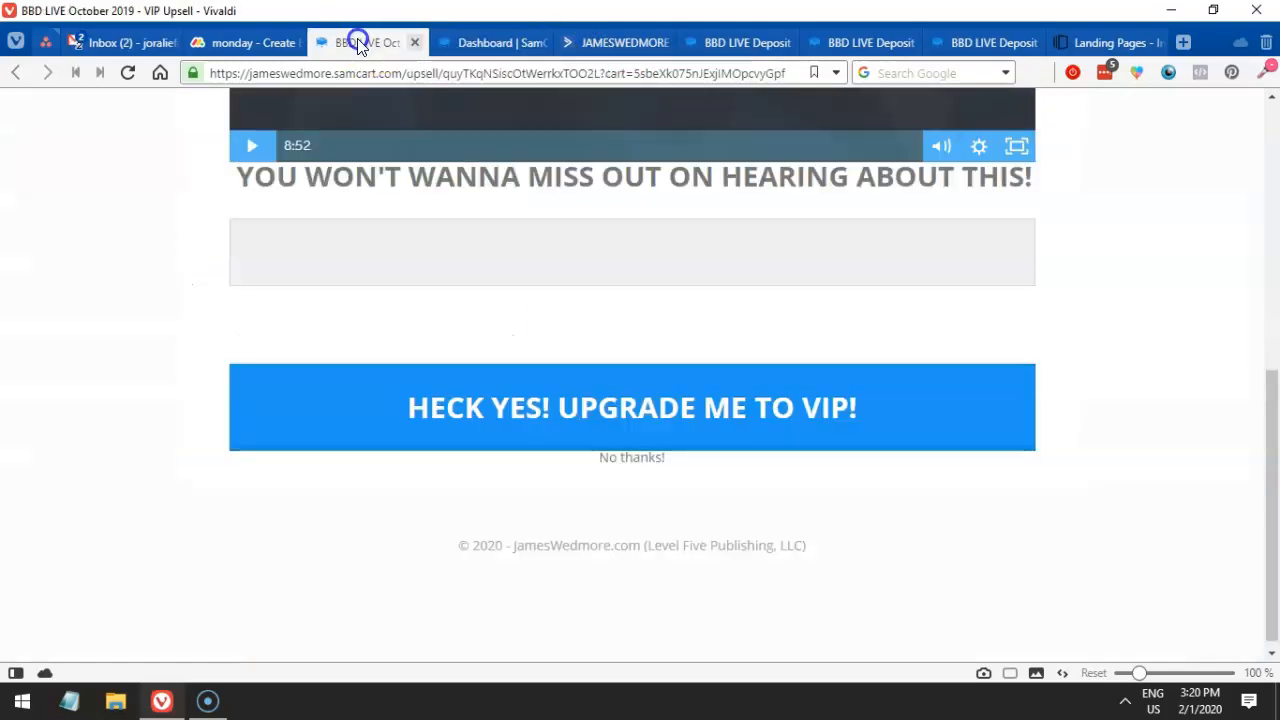
{"action": "left_click", "coordinate": [600, 45]}
{"action": "left_click", "coordinate": [712, 45]}
{"action": "key", "text": "ctrl+a"}
{"action": "key", "text": "ctrl+v"}
{"action": "key", "text": "Return"}
- Close the extra deposit tab and reload the thank-you page, confirming it returns a 404
{"action": "left_click", "coordinate": [857, 40]}
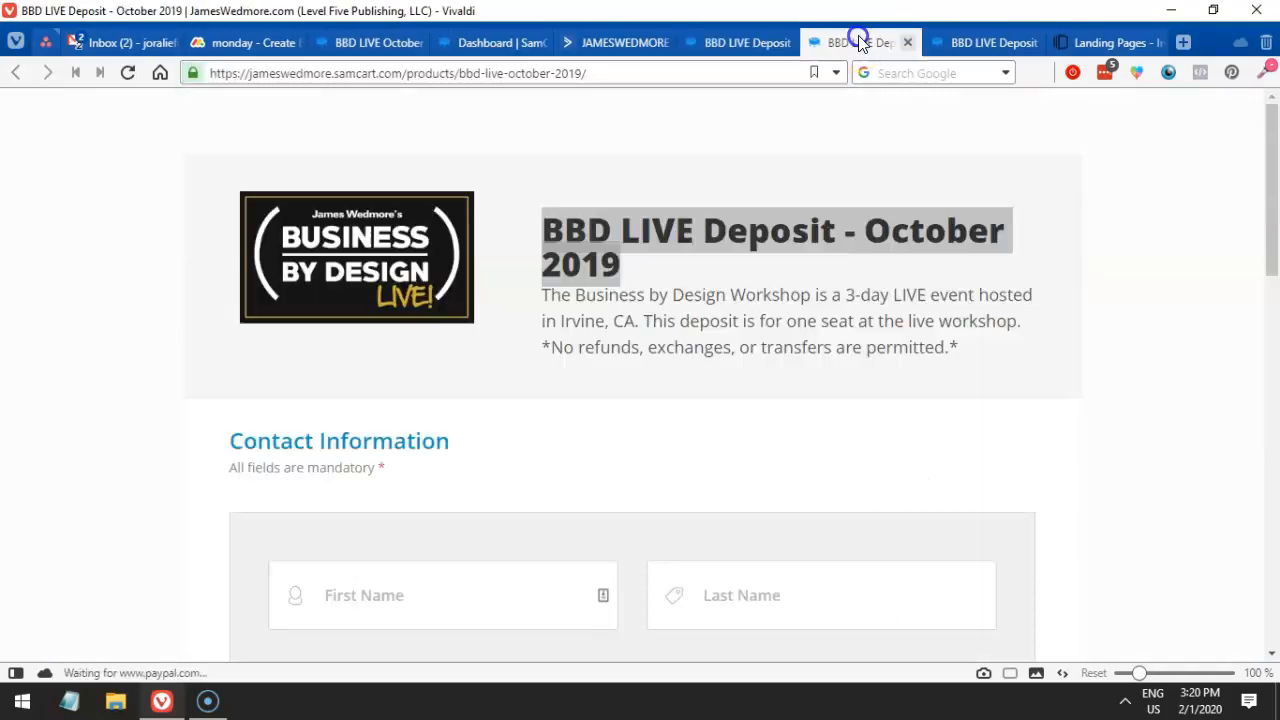
{"action": "left_click", "coordinate": [904, 42]}
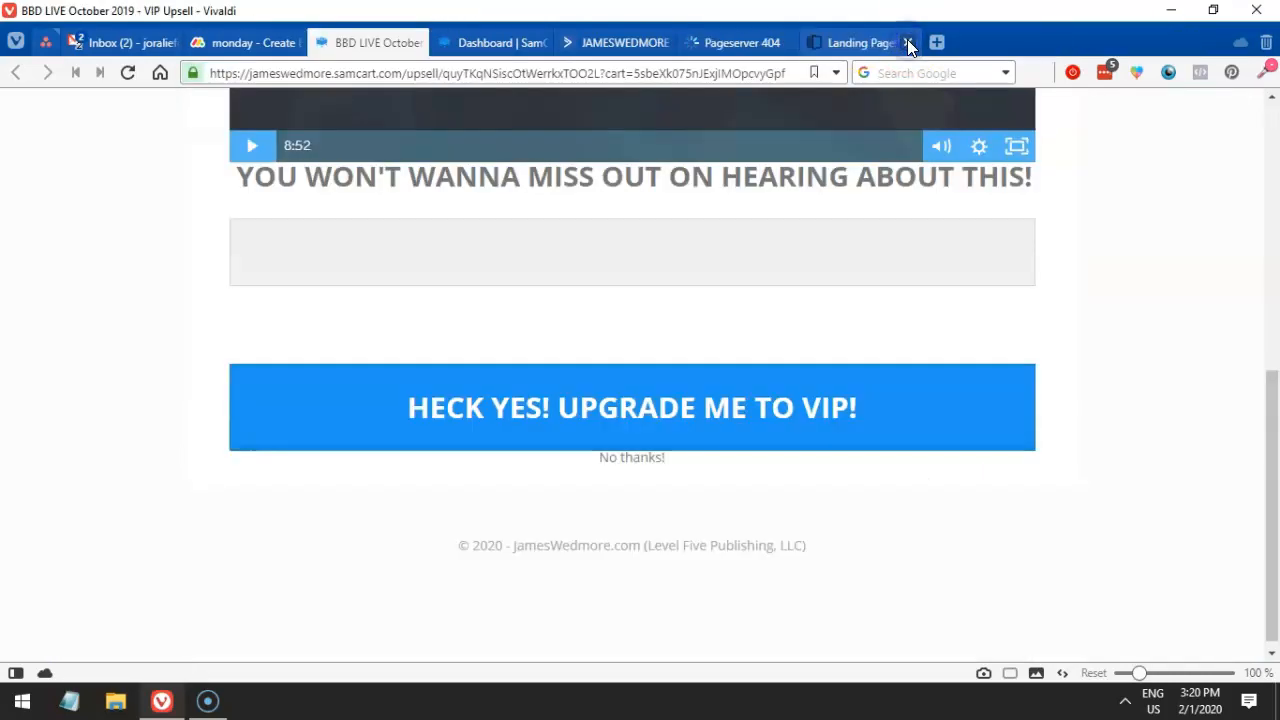
{"action": "left_click", "coordinate": [738, 42]}
{"action": "left_click", "coordinate": [485, 73]}
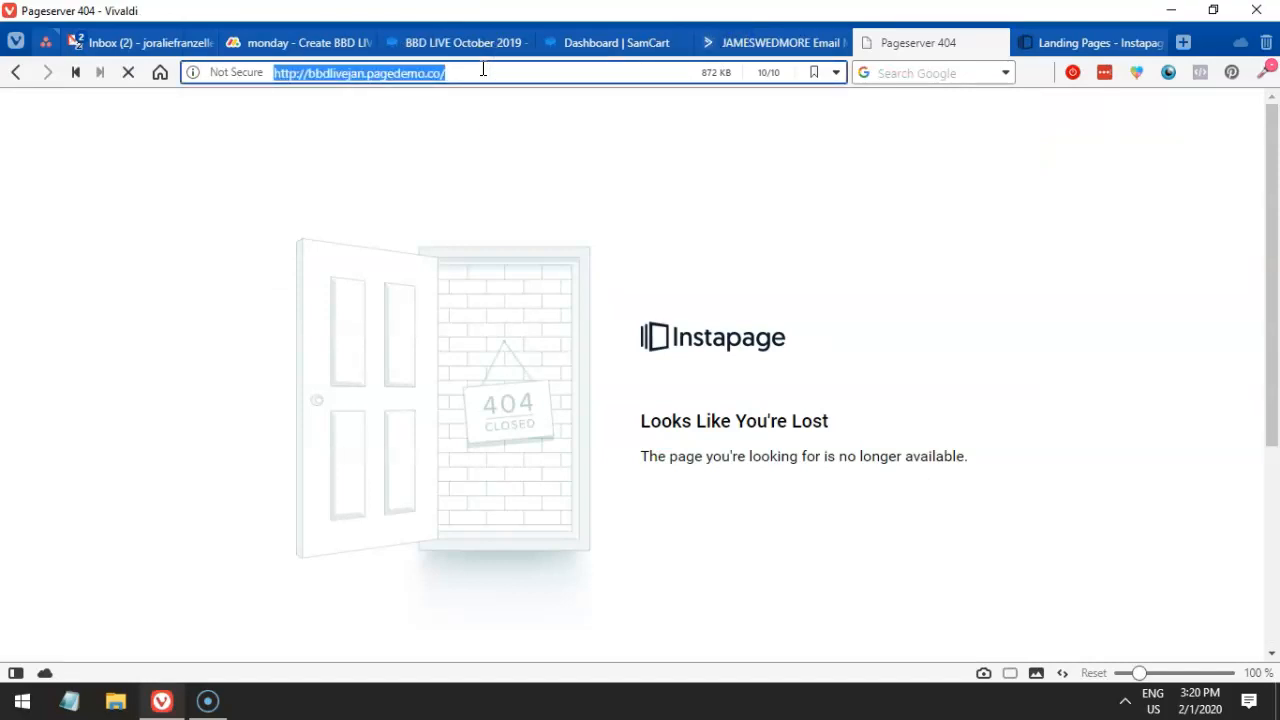
{"action": "left_click", "coordinate": [600, 77]}
{"action": "key", "text": "Return"}
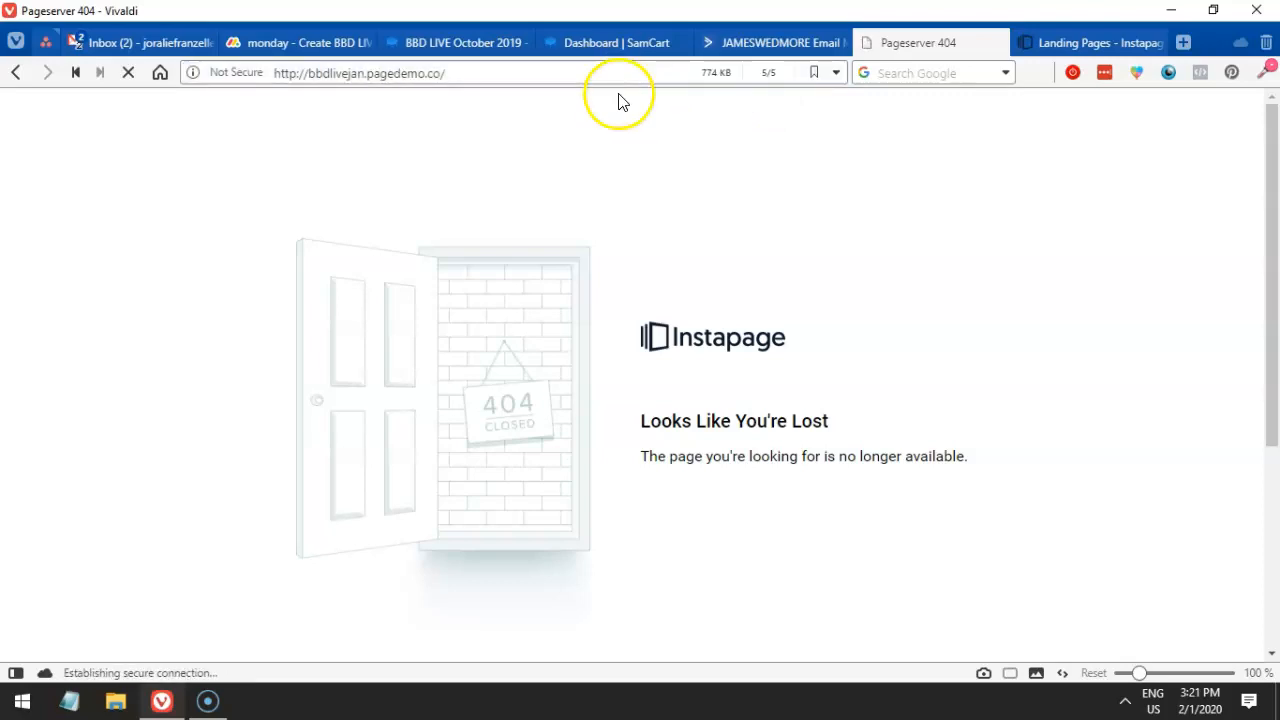
- Delete the outdated bbdlivejan.pagedemo.co thank-you URL and save the product
{"action": "left_click", "coordinate": [285, 42]}
{"action": "left_click", "coordinate": [457, 42]}
{"action": "left_click", "coordinate": [566, 42]}
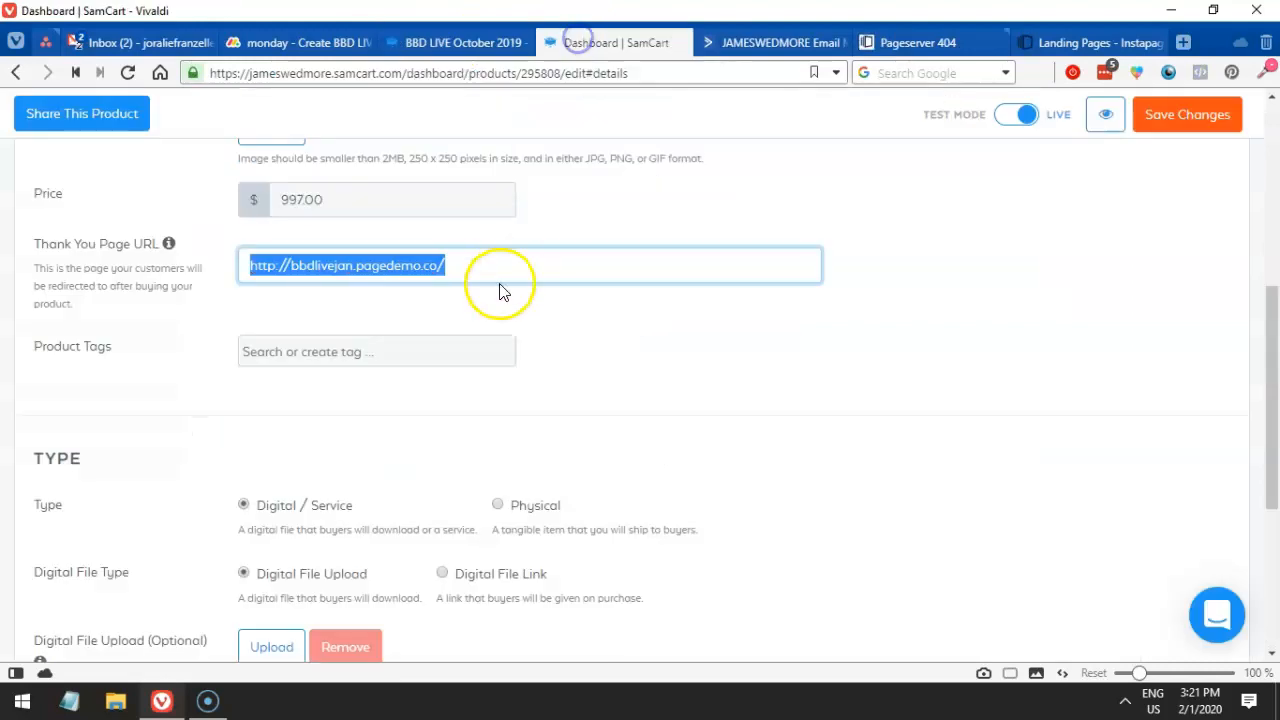
{"action": "key", "text": "BackSpace"}
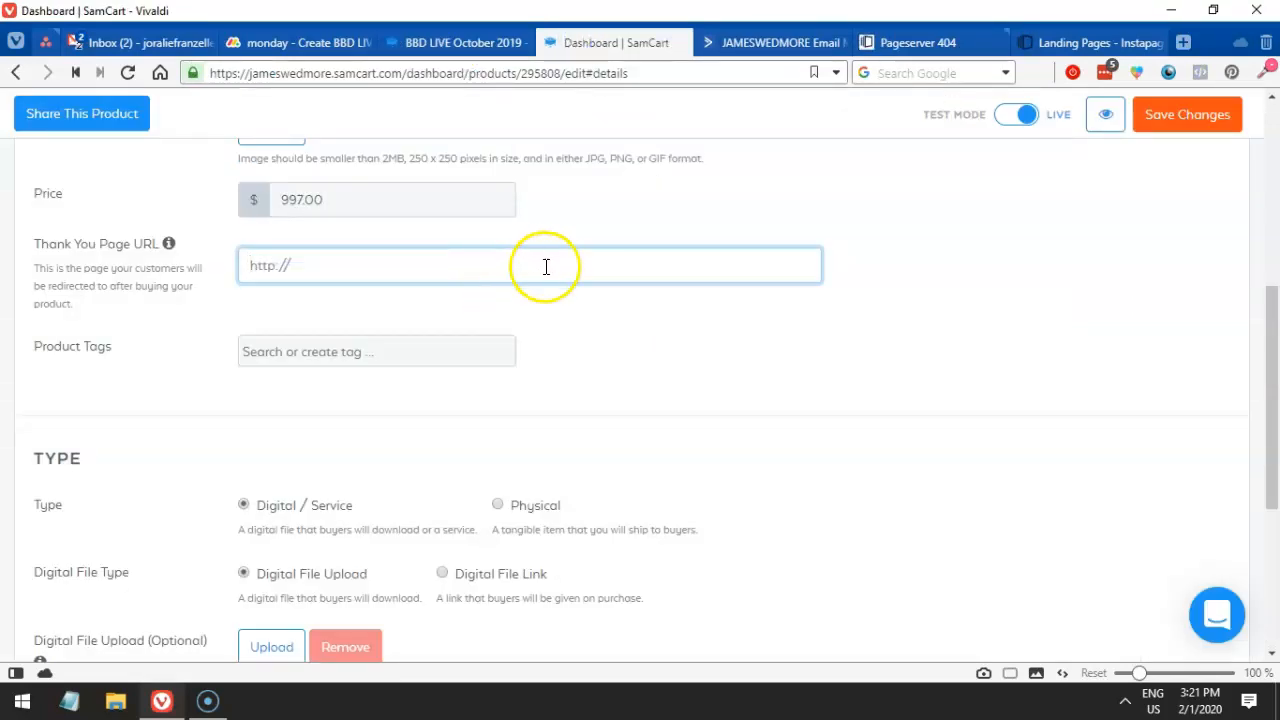
{"action": "left_click", "coordinate": [1168, 118]}
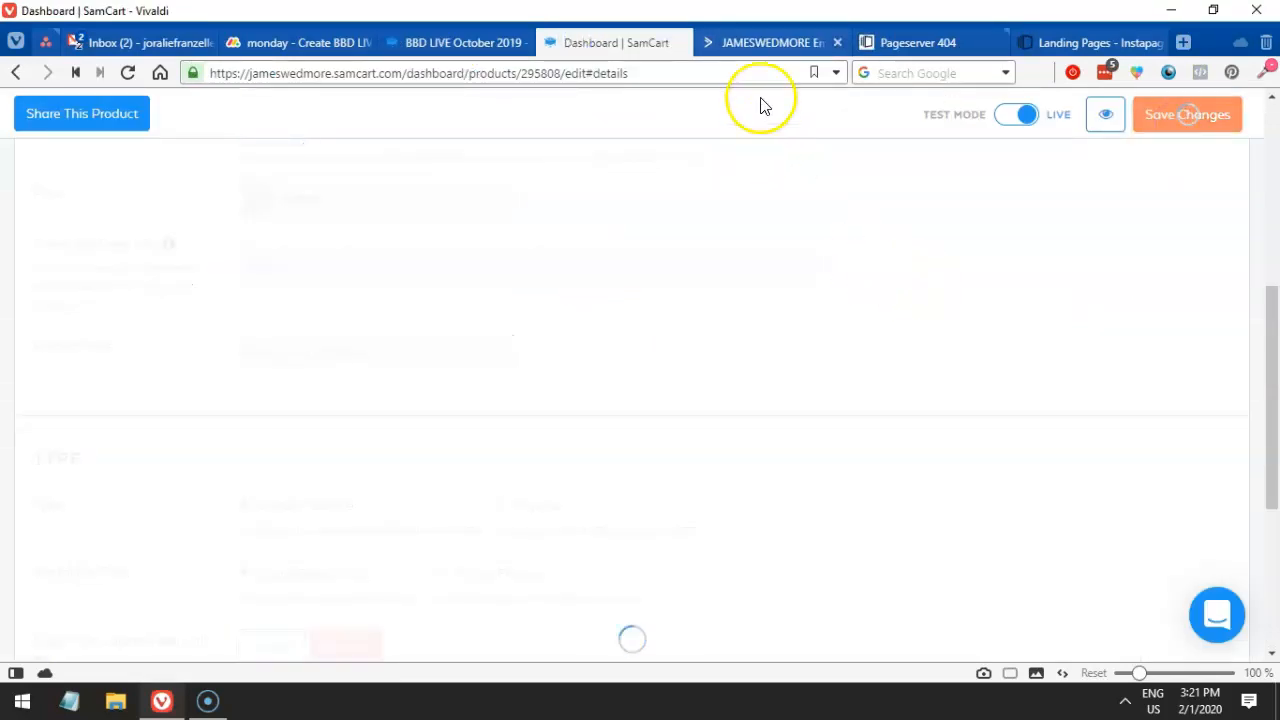
{"action": "mouse_move", "coordinate": [757, 52]}
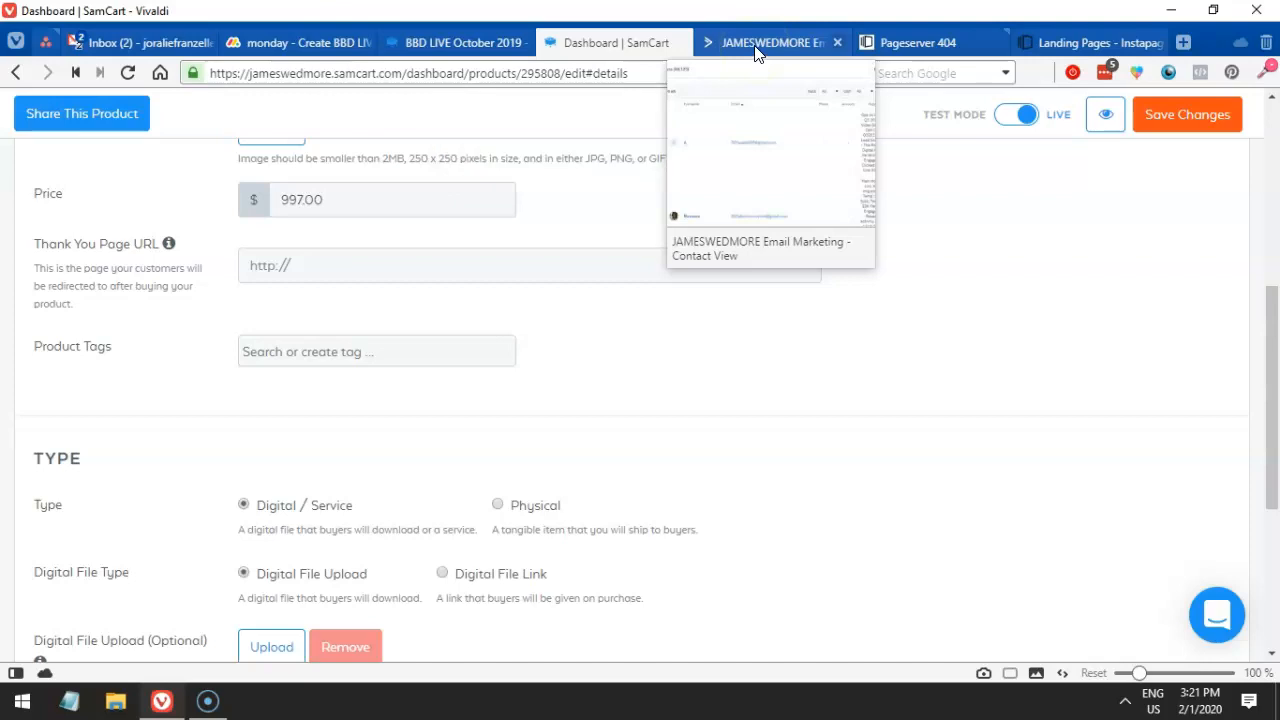
- Check the now-empty Thank You Page URL field and close the Pageserver 404 tab
{"action": "left_click", "coordinate": [603, 313]}
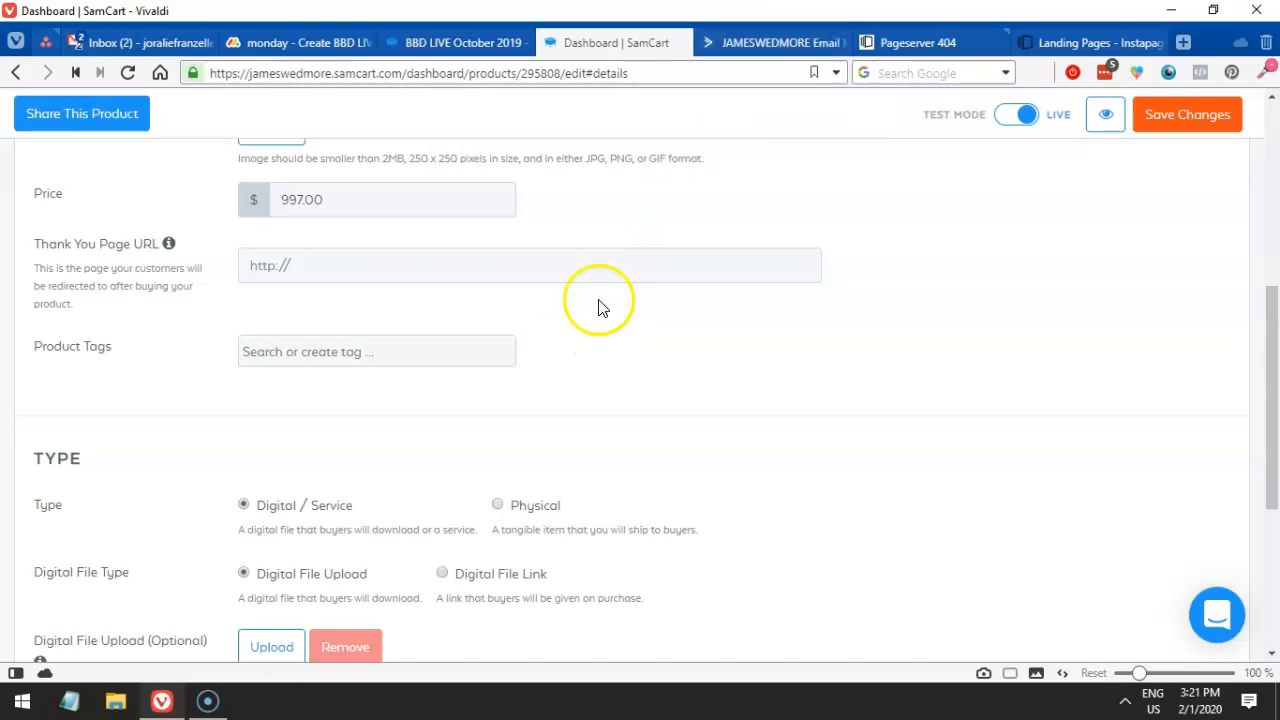
{"action": "left_click", "coordinate": [572, 266]}
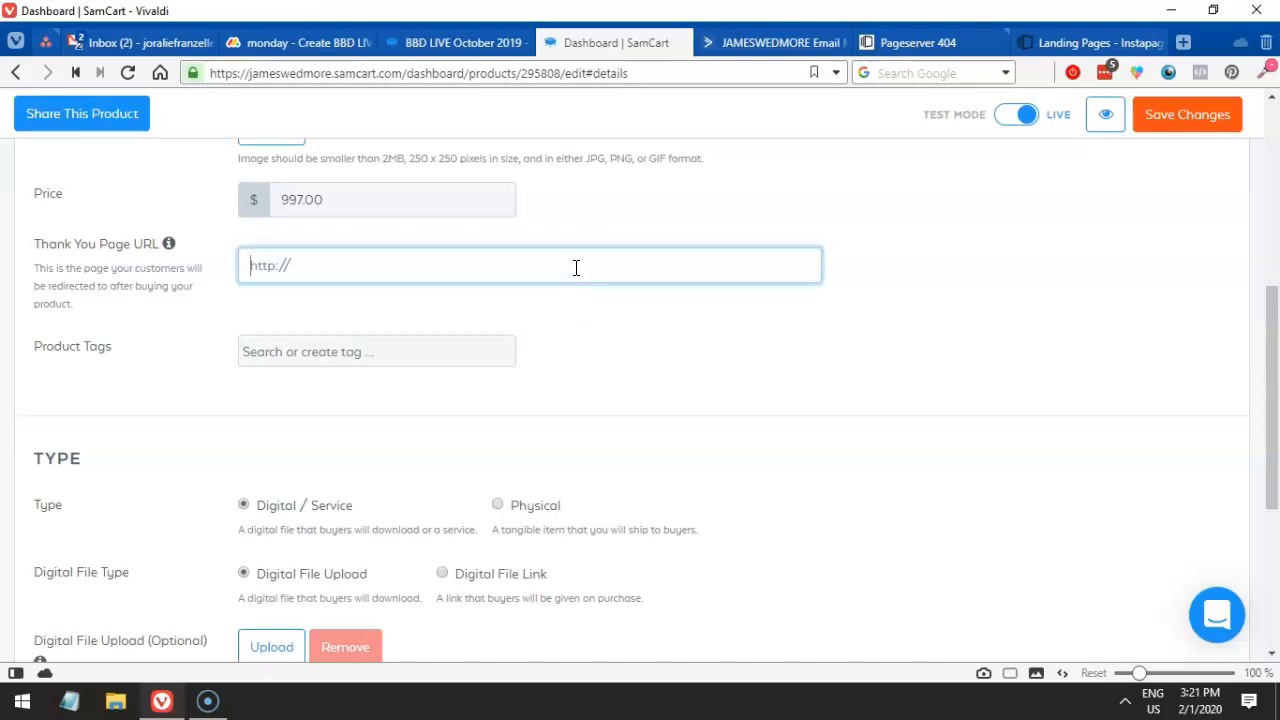
{"action": "left_click", "coordinate": [564, 258]}
{"action": "left_click", "coordinate": [314, 268]}
{"action": "left_click", "coordinate": [260, 264]}
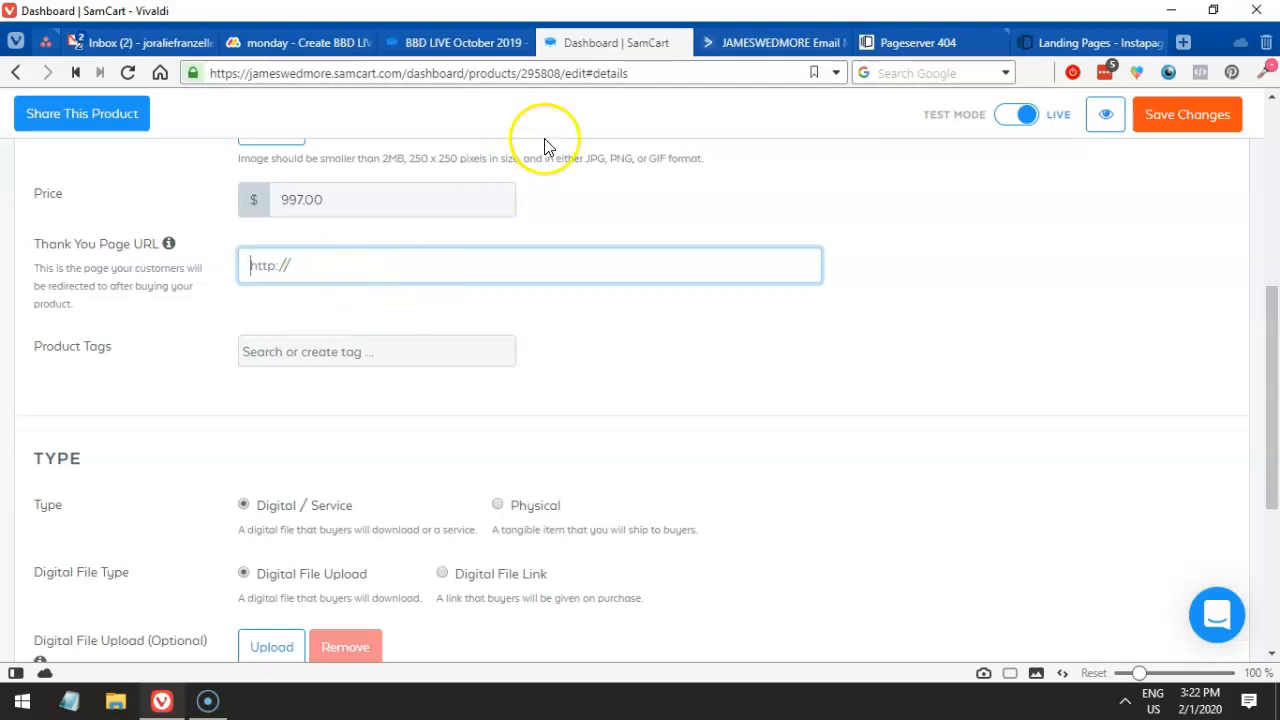
{"action": "left_click", "coordinate": [990, 44]}
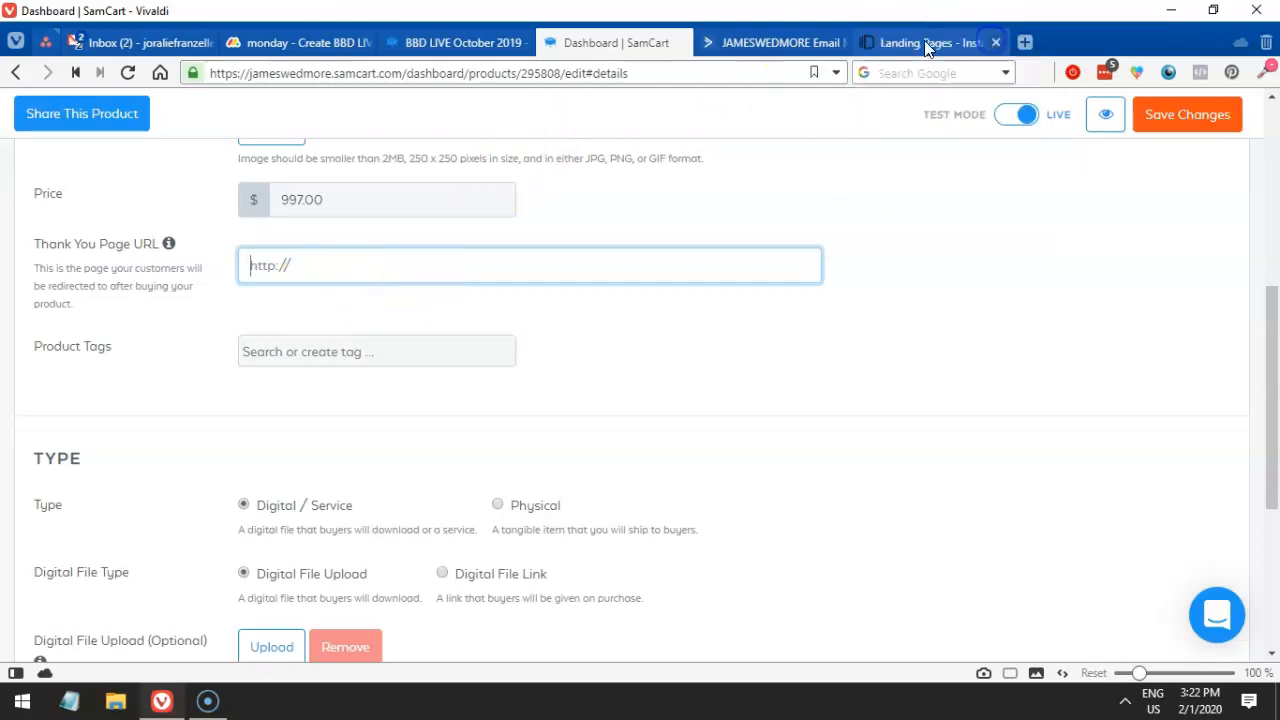
{"action": "left_click", "coordinate": [924, 42]}
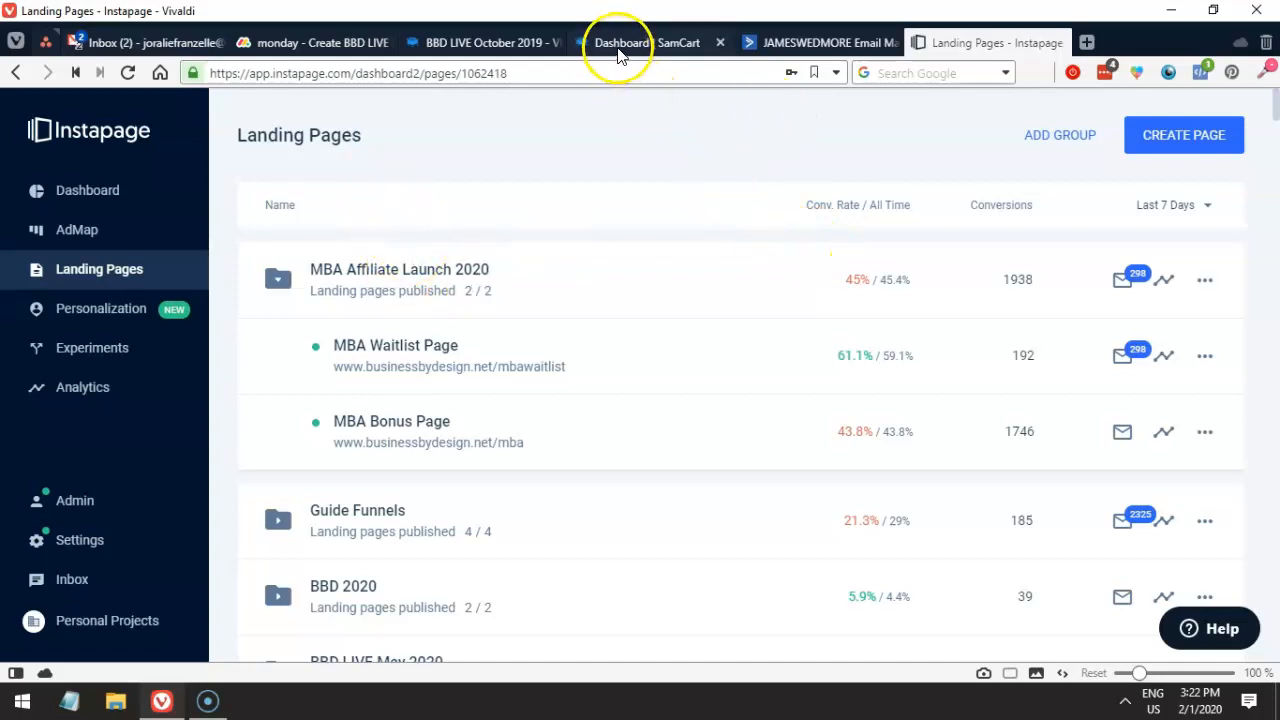
{"action": "mouse_move", "coordinate": [641, 50]}
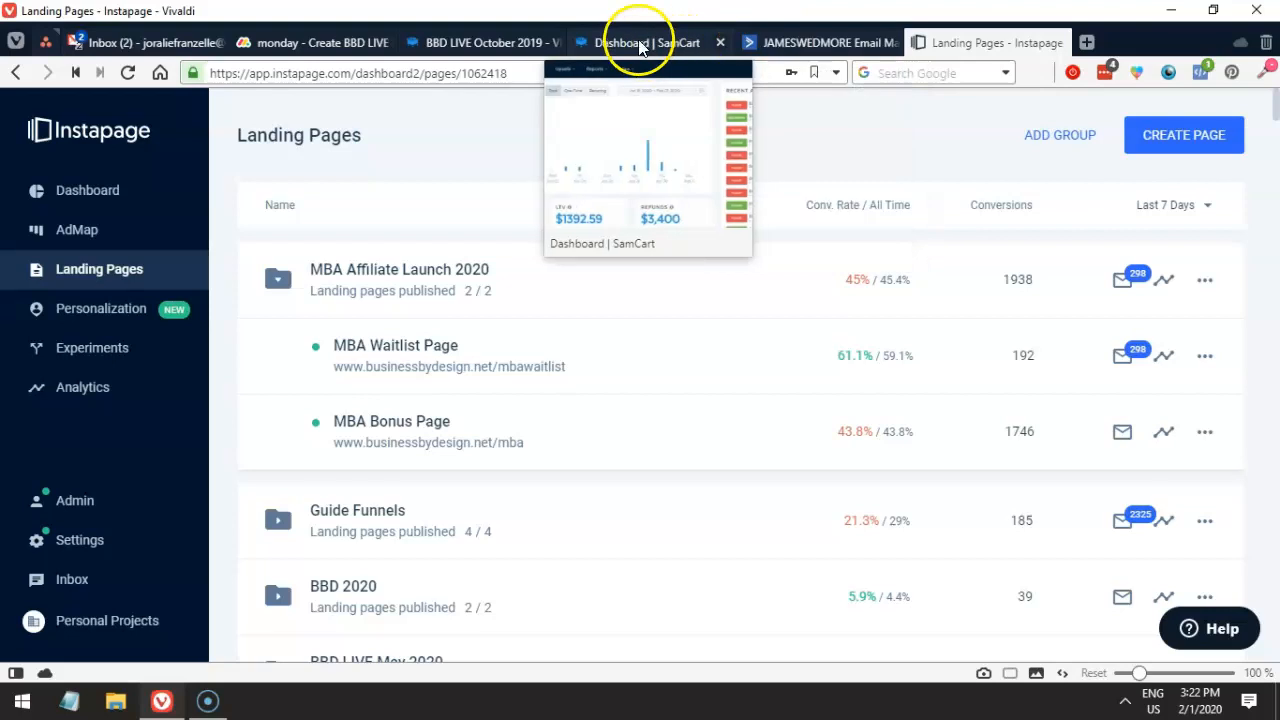
{"action": "left_click", "coordinate": [313, 43]}
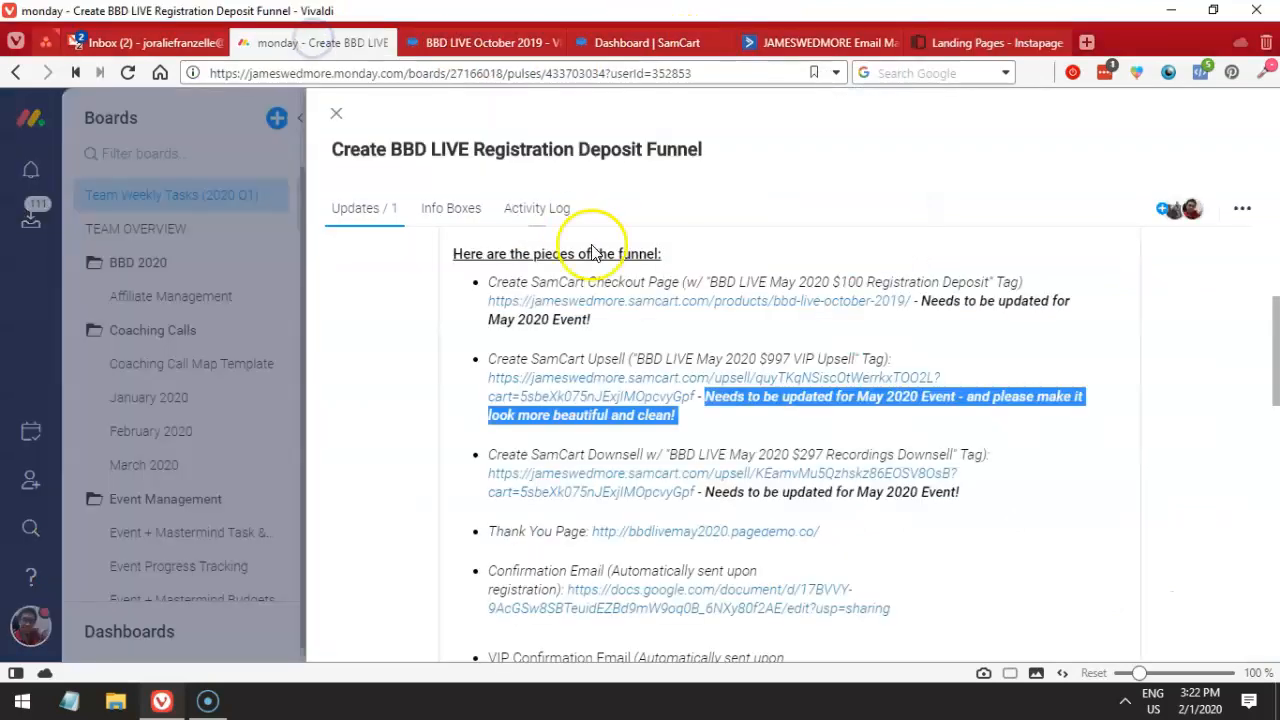
{"action": "left_click", "coordinate": [481, 43]}
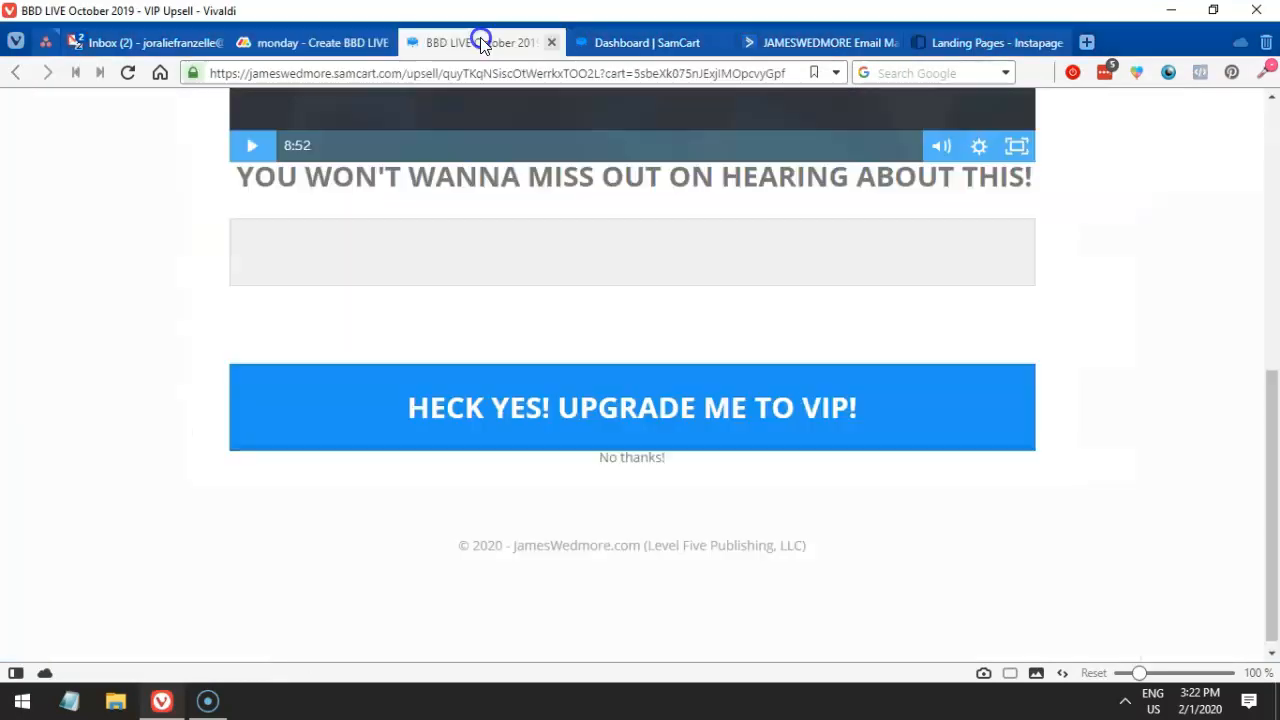
{"action": "left_click", "coordinate": [593, 45]}
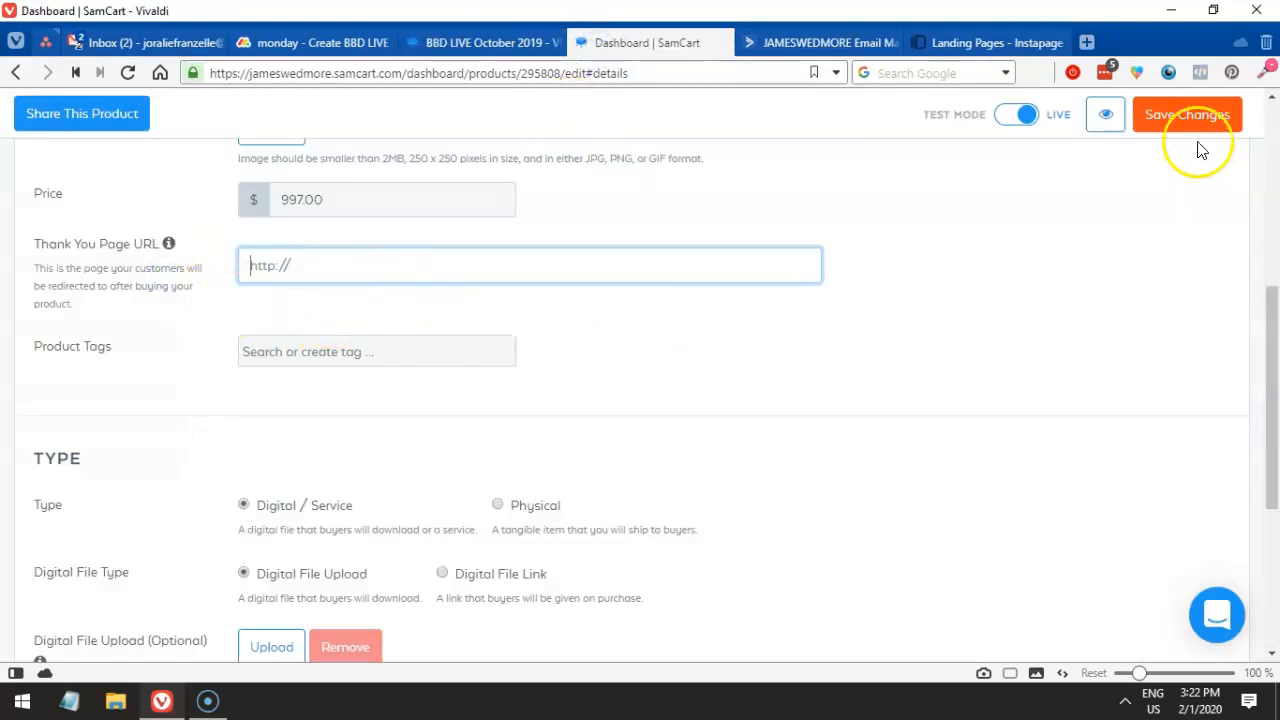
{"action": "left_click", "coordinate": [1185, 118]}
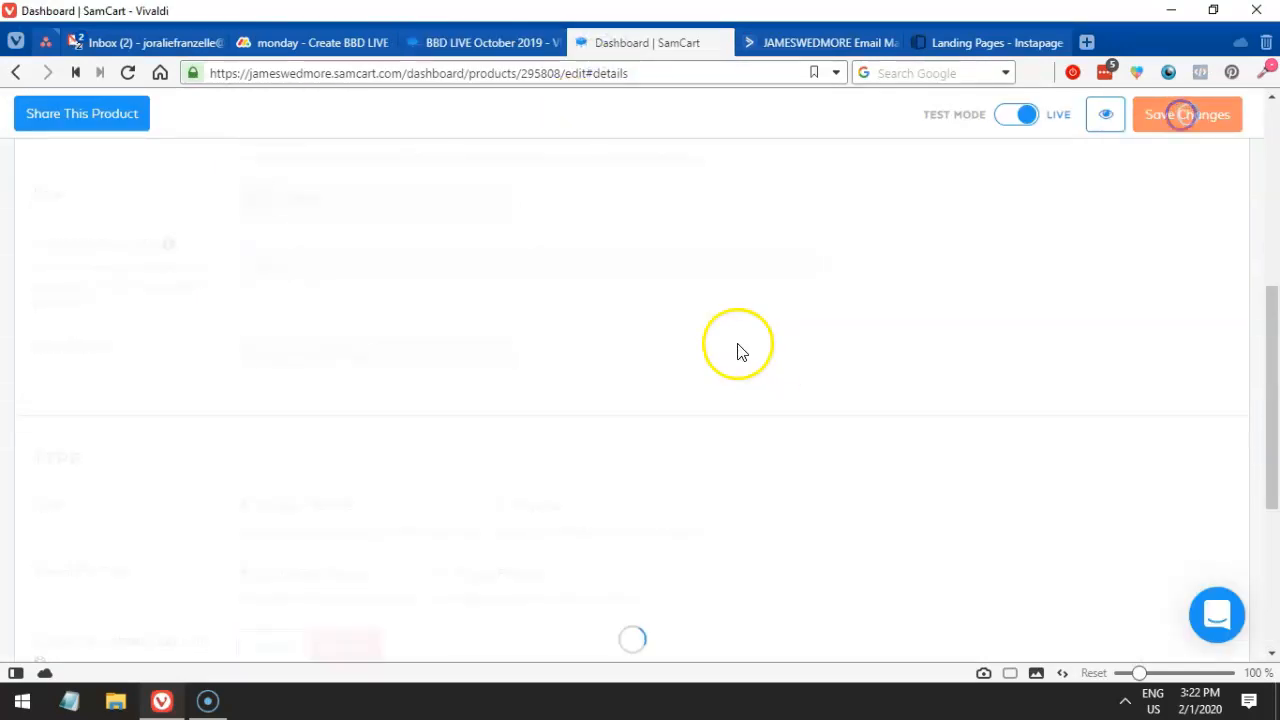
- Preview the product's checkout, which redirects to a BBDLive2020 waitlist page
{"action": "left_click", "coordinate": [457, 42]}
{"action": "left_click", "coordinate": [594, 45]}
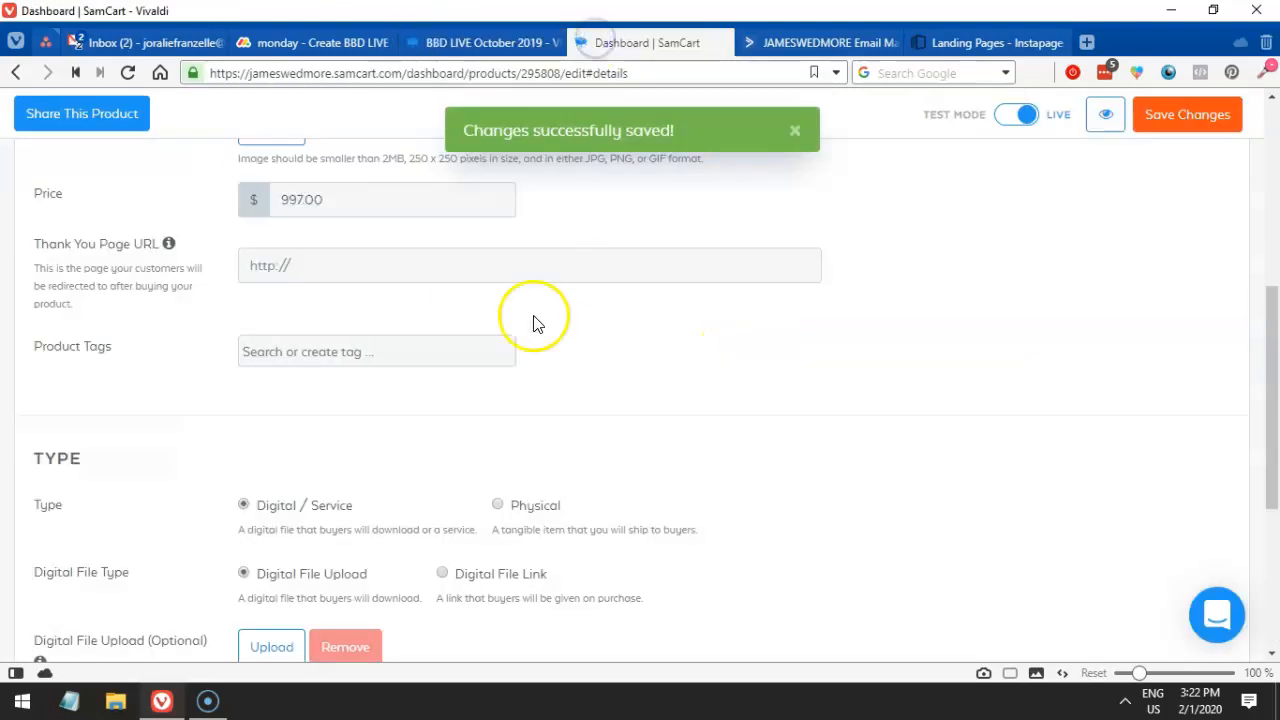
{"action": "scroll", "coordinate": [620, 310], "scroll_direction": "up", "scroll_amount": 3}
{"action": "left_click", "coordinate": [1105, 114]}
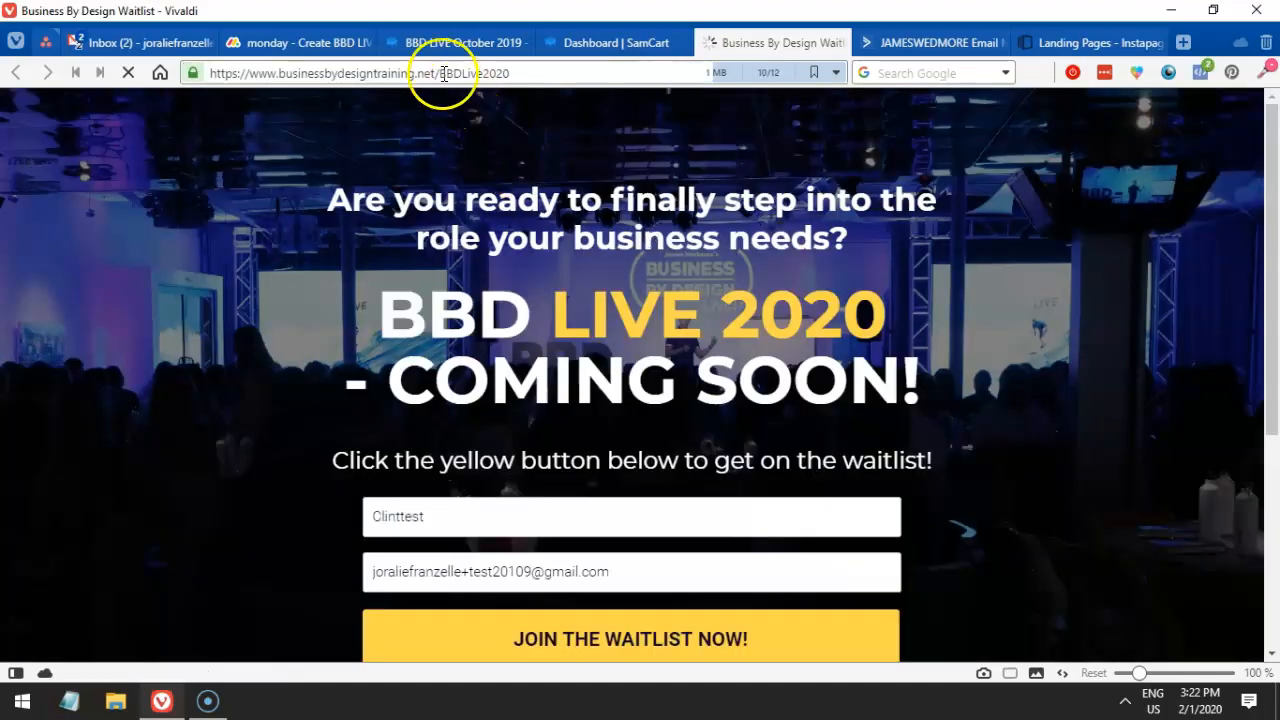
{"action": "left_click_drag", "start_coordinate": [440, 73], "coordinate": [512, 73]}
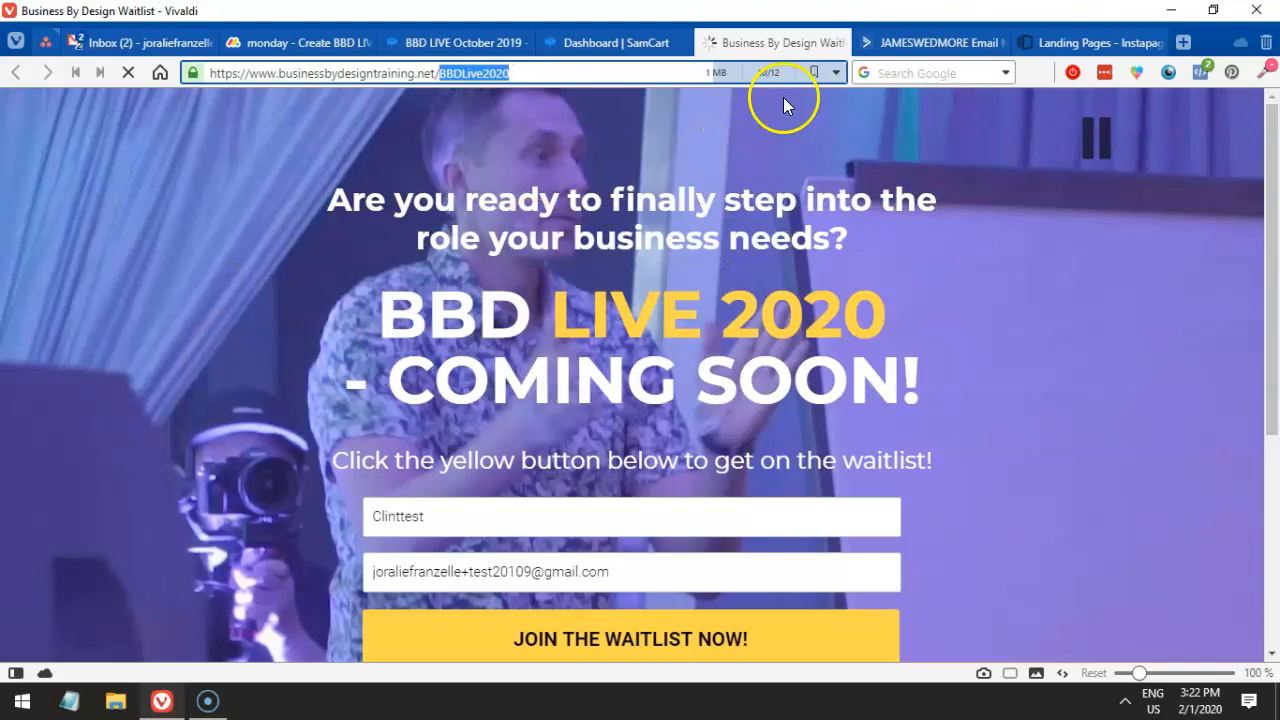
- Compare the product editor with the waitlist page address, then close the waitlist tab
{"action": "left_click", "coordinate": [662, 50]}
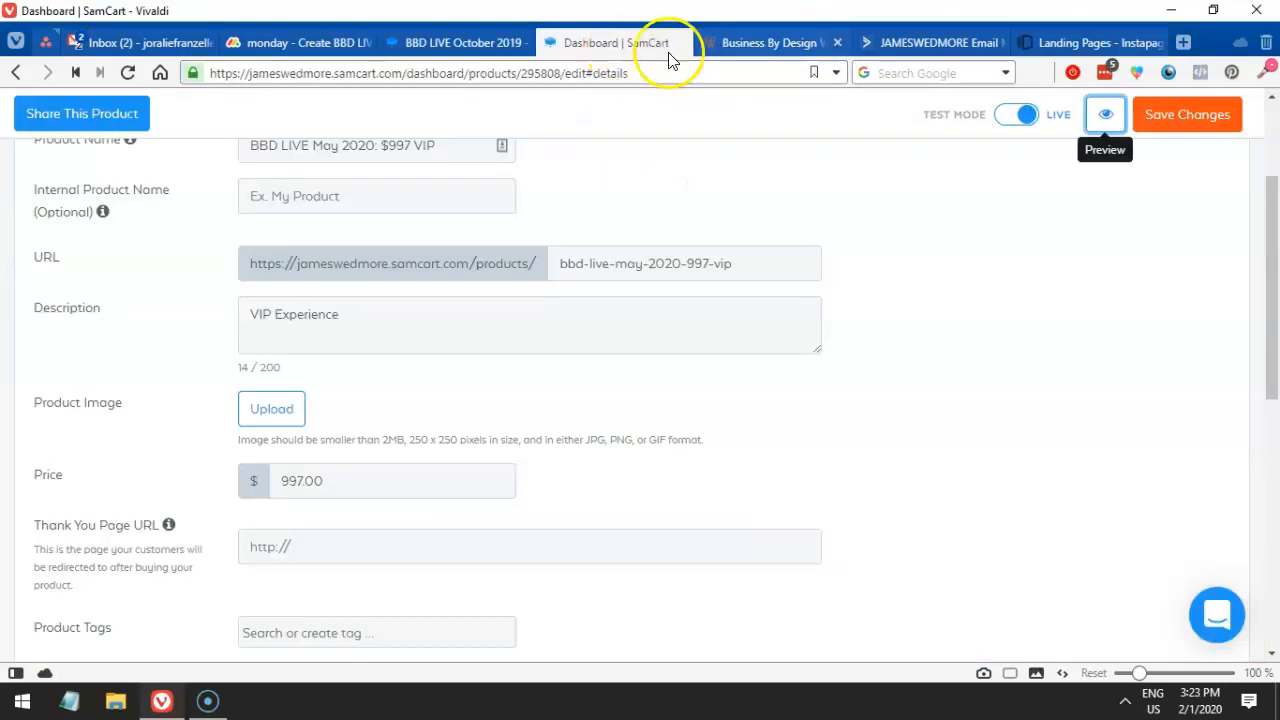
{"action": "scroll", "coordinate": [598, 308], "scroll_direction": "down", "scroll_amount": 2}
{"action": "scroll", "coordinate": [600, 320], "scroll_direction": "up", "scroll_amount": 4}
{"action": "left_click", "coordinate": [744, 40]}
{"action": "left_click_drag", "start_coordinate": [470, 73], "coordinate": [215, 73]}
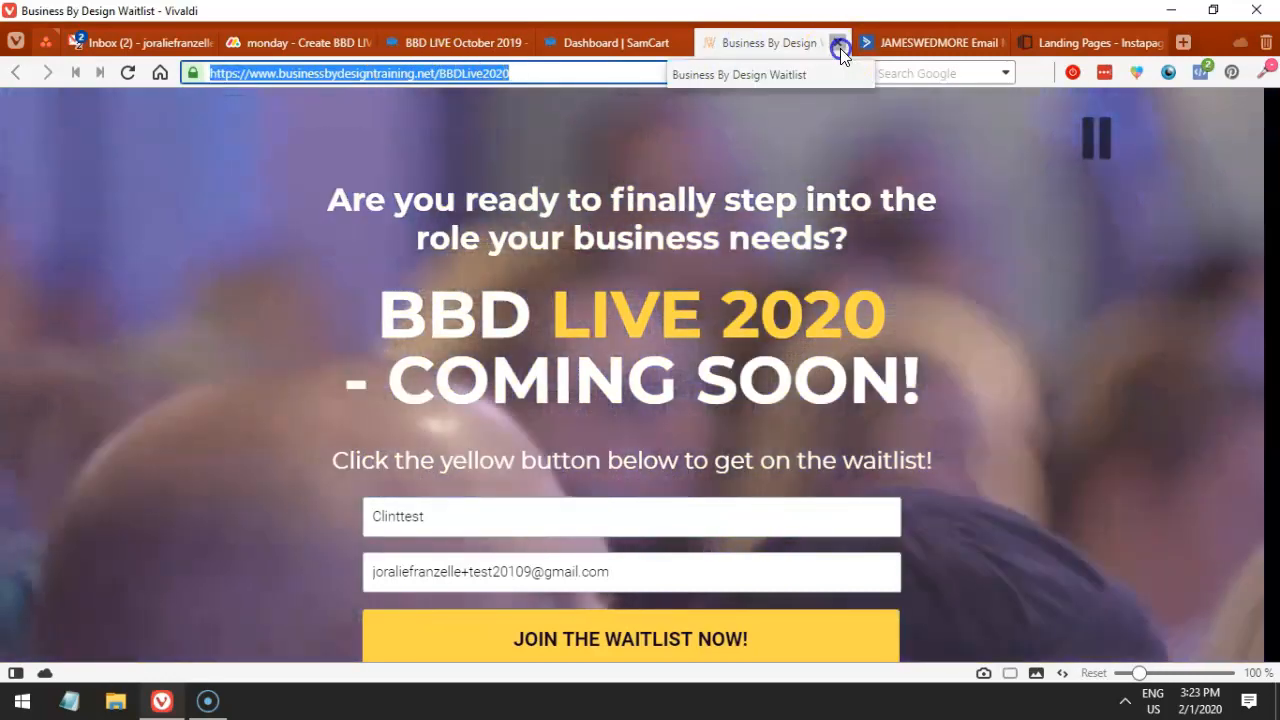
{"action": "left_click", "coordinate": [846, 43]}
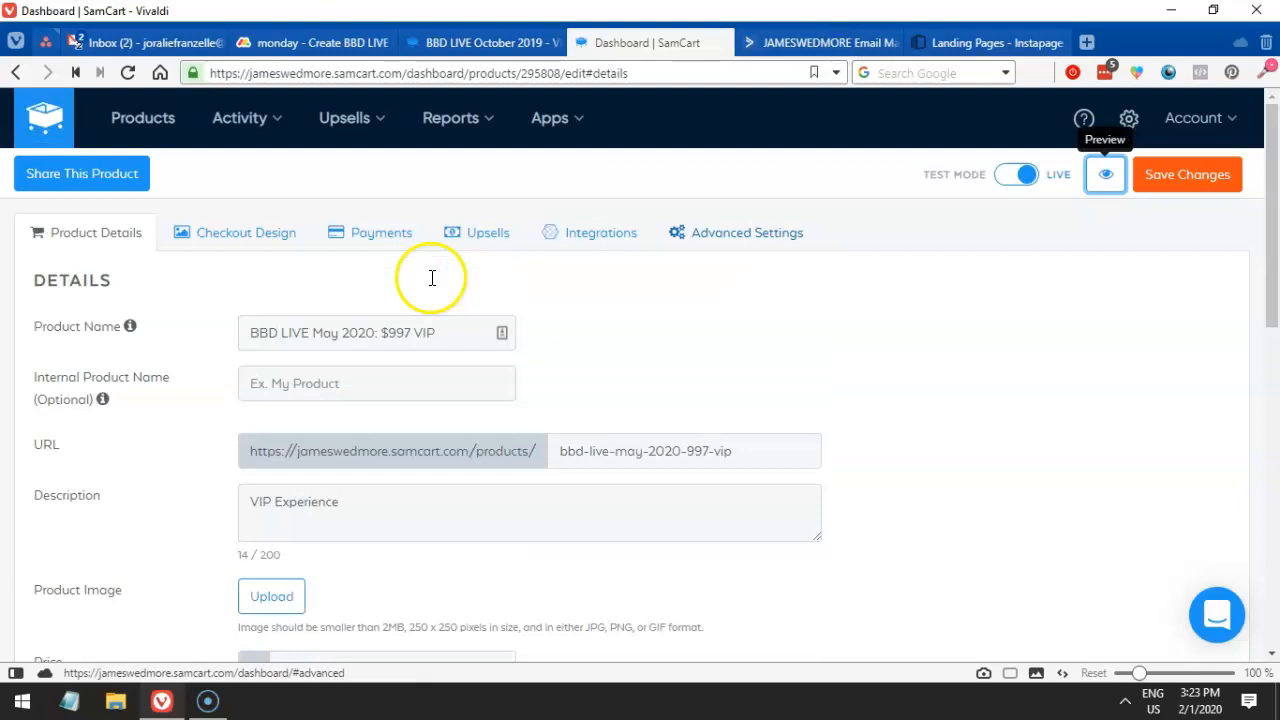
{"action": "left_click", "coordinate": [728, 238]}
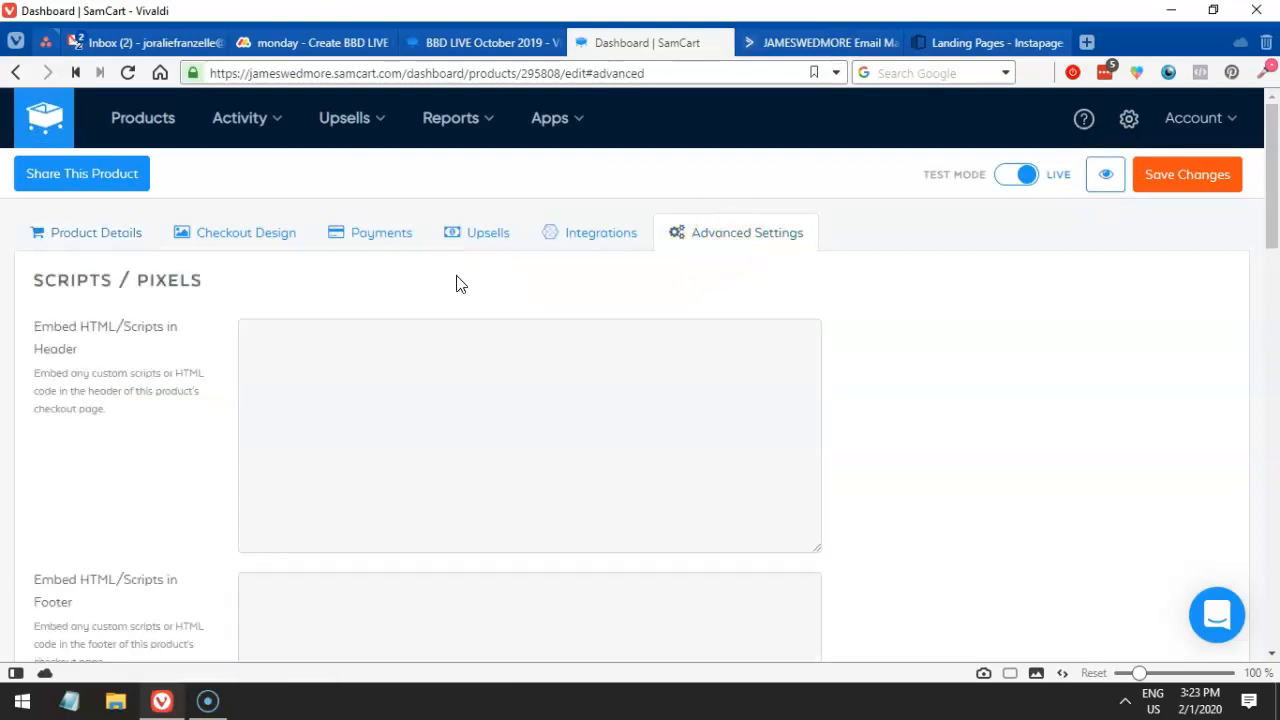
- Clear the VIP product's Checkout Page Redirect URL under Close Checkout Page and save
{"action": "scroll", "coordinate": [540, 310], "scroll_direction": "down", "scroll_amount": 5}
{"action": "scroll", "coordinate": [540, 313], "scroll_direction": "down", "scroll_amount": 3}
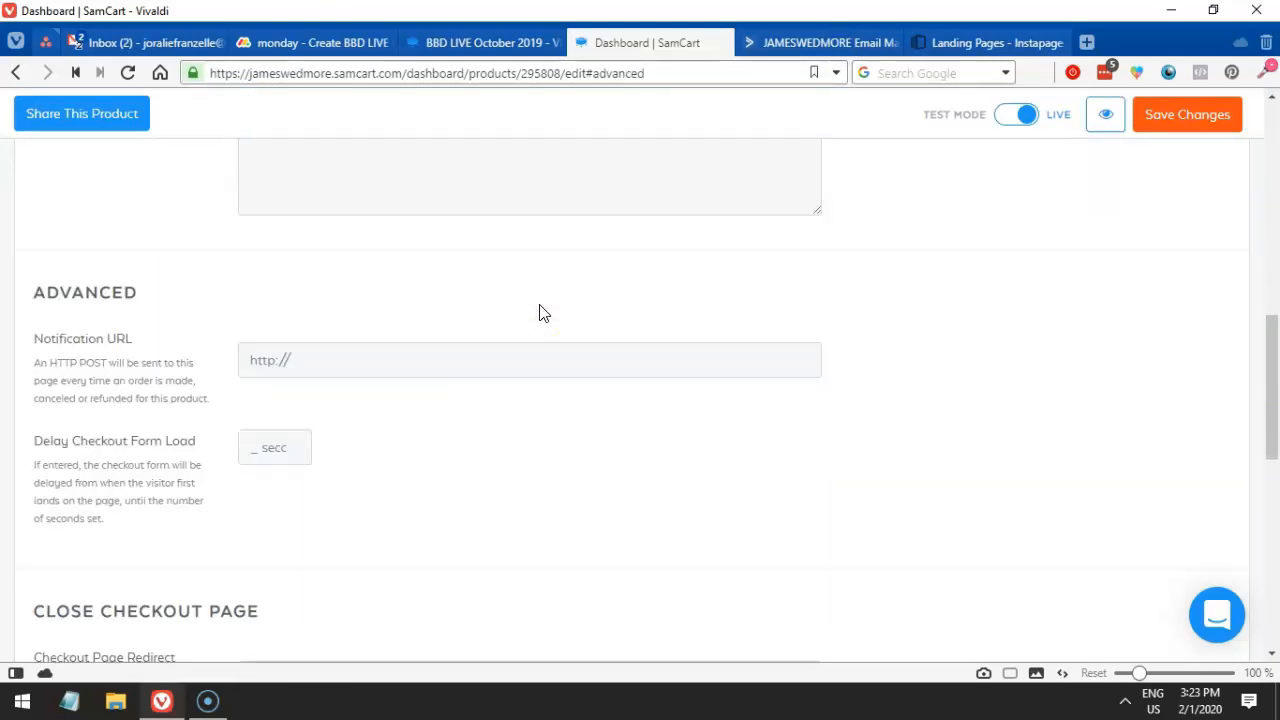
{"action": "scroll", "coordinate": [540, 313], "scroll_direction": "down", "scroll_amount": 4}
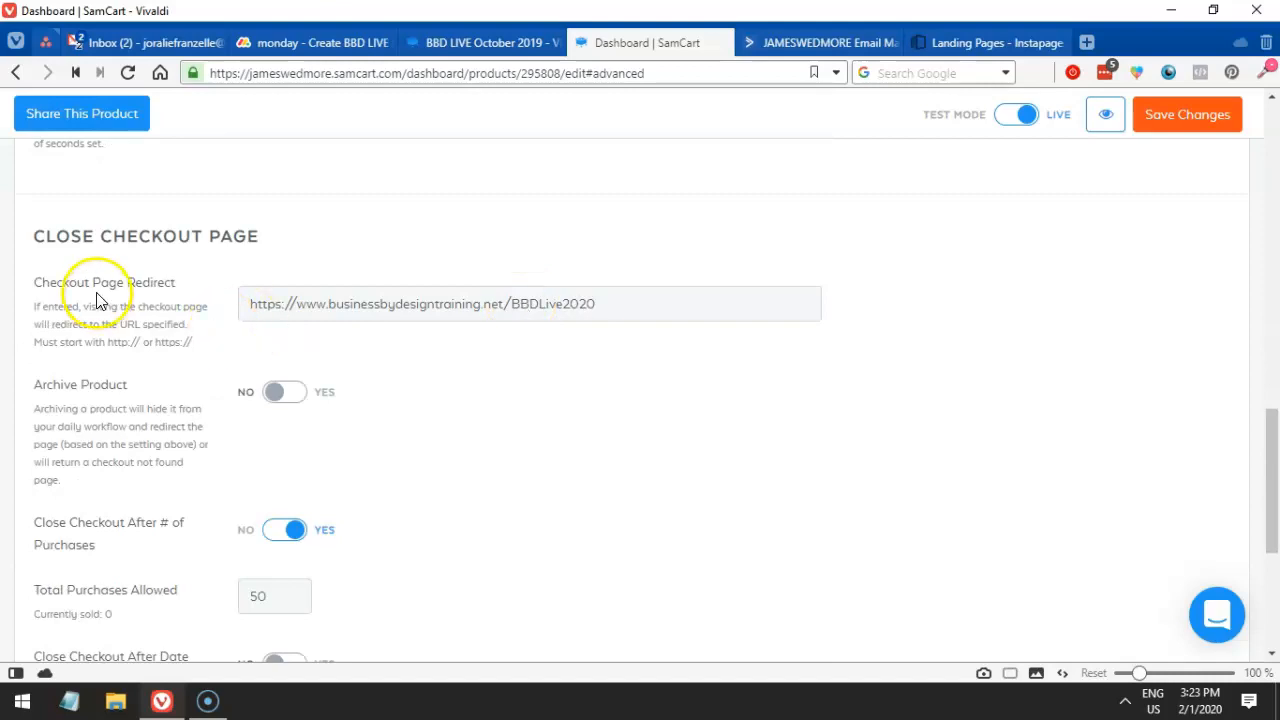
{"action": "left_click_drag", "start_coordinate": [88, 287], "coordinate": [142, 287]}
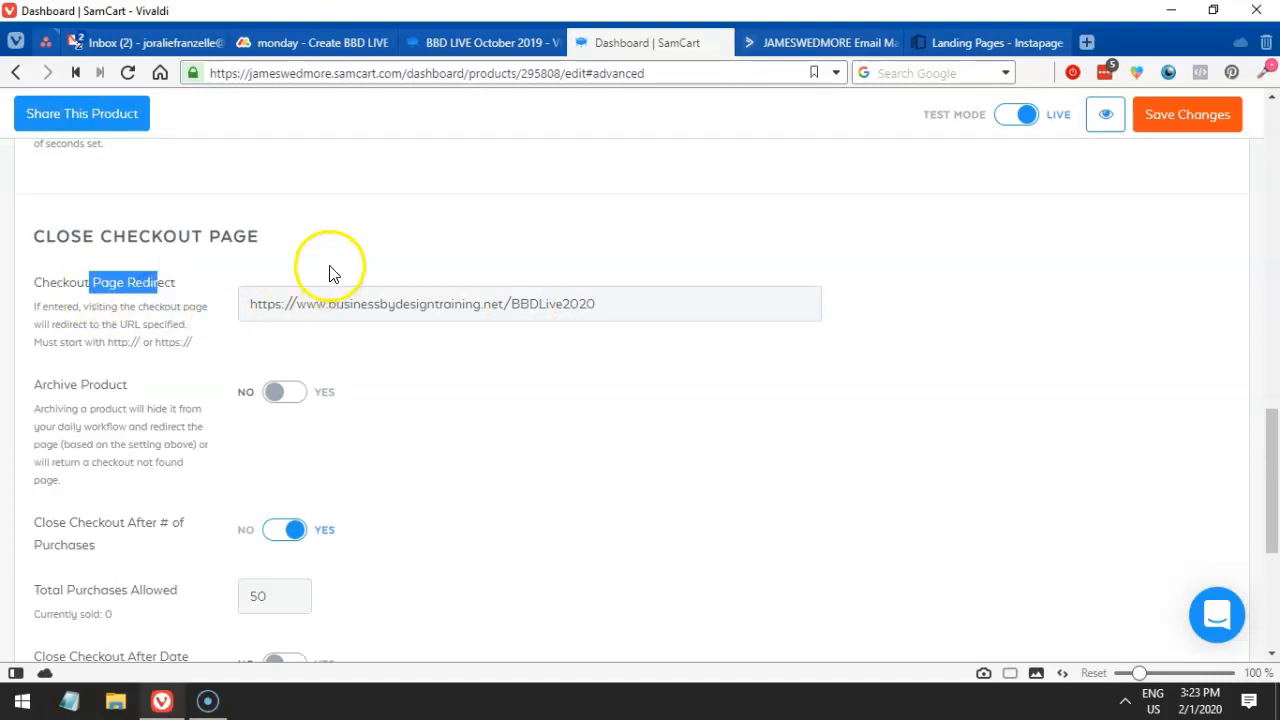
{"action": "left_click_drag", "start_coordinate": [614, 303], "coordinate": [232, 300]}
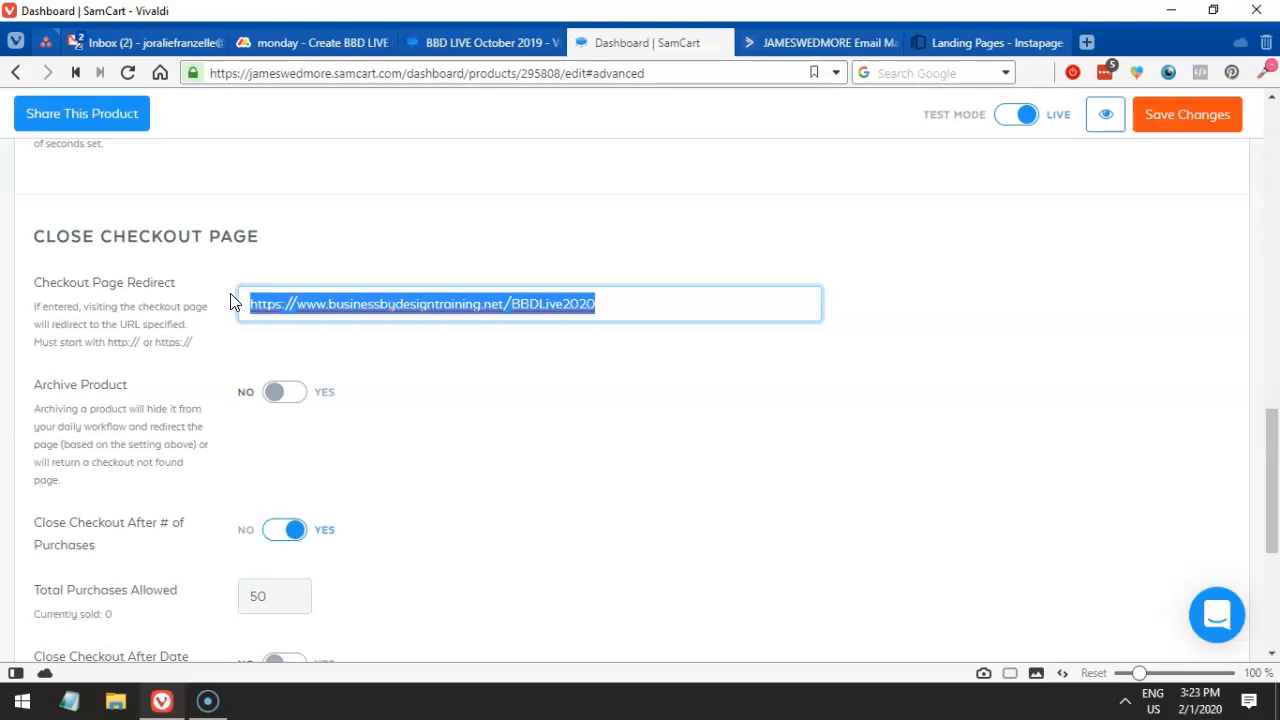
{"action": "key", "text": "BackSpace"}
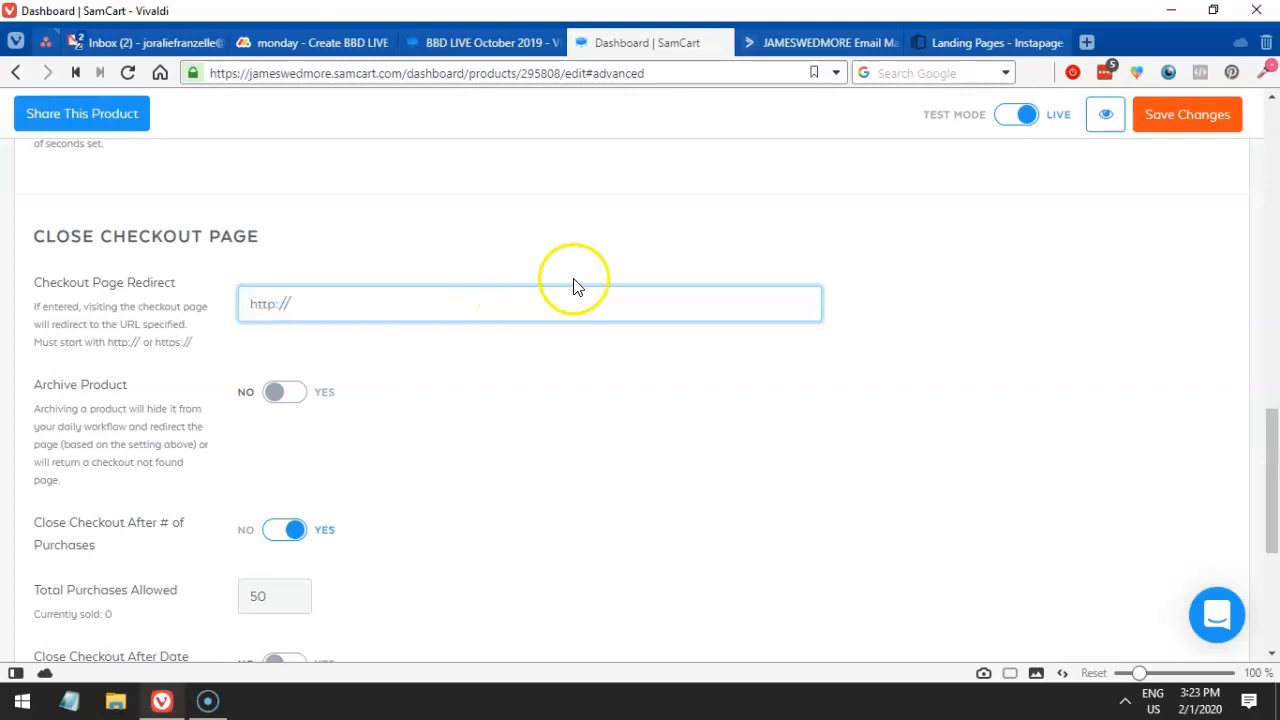
{"action": "left_click", "coordinate": [1186, 127]}
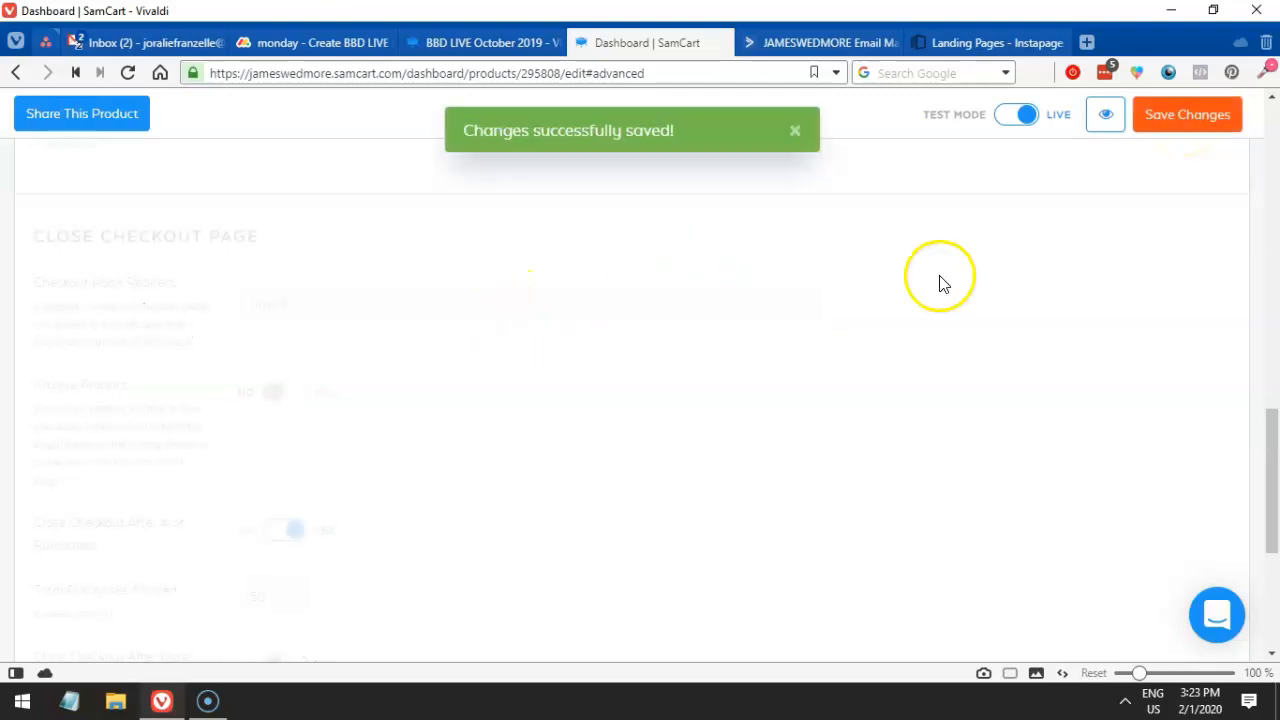
- Open the product's checkout preview in a new browser tab
{"action": "scroll", "coordinate": [970, 267], "scroll_direction": "up", "scroll_amount": 5}
{"action": "right_click", "coordinate": [1101, 140]}
{"action": "left_click", "coordinate": [1099, 131]}
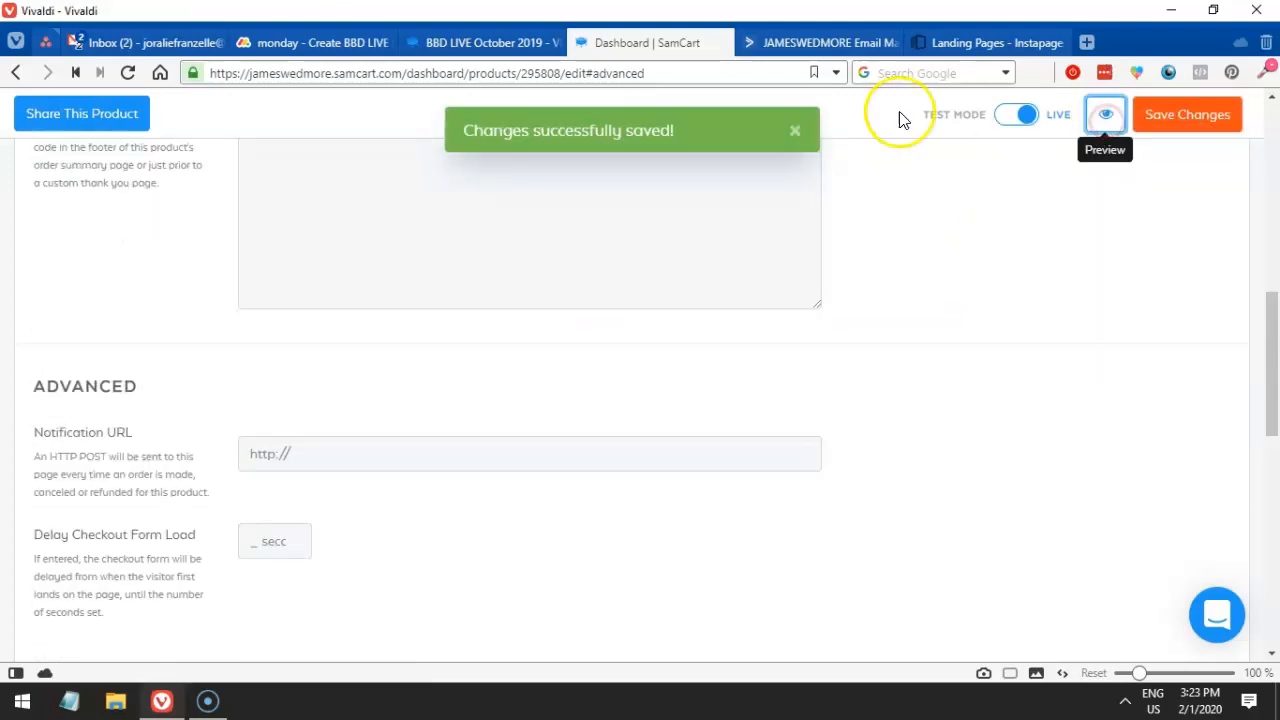
{"action": "left_click", "coordinate": [727, 50]}
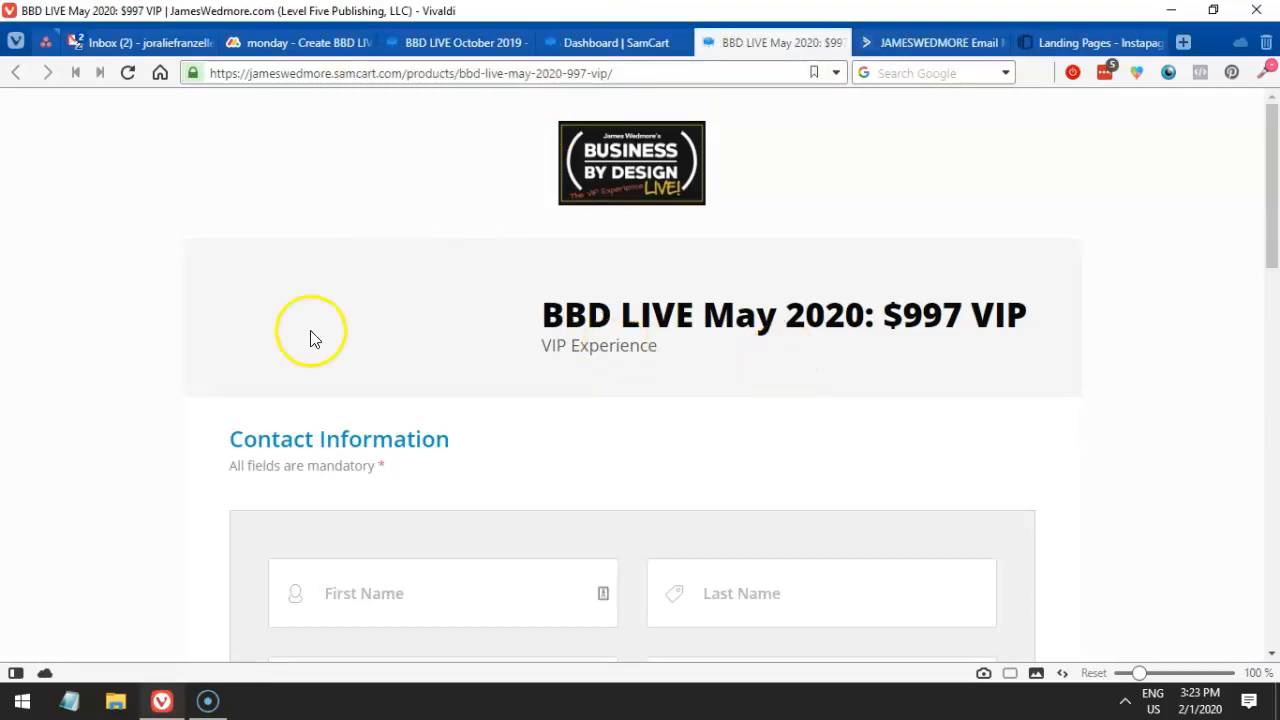
- Scroll the BBD LIVE May 2020 VIP checkout to confirm its Contact Information form loads
{"action": "left_click_drag", "start_coordinate": [623, 207], "coordinate": [427, 288]}
{"action": "scroll", "coordinate": [470, 305], "scroll_direction": "down", "scroll_amount": 2}
{"action": "scroll", "coordinate": [520, 200], "scroll_direction": "up", "scroll_amount": 2}
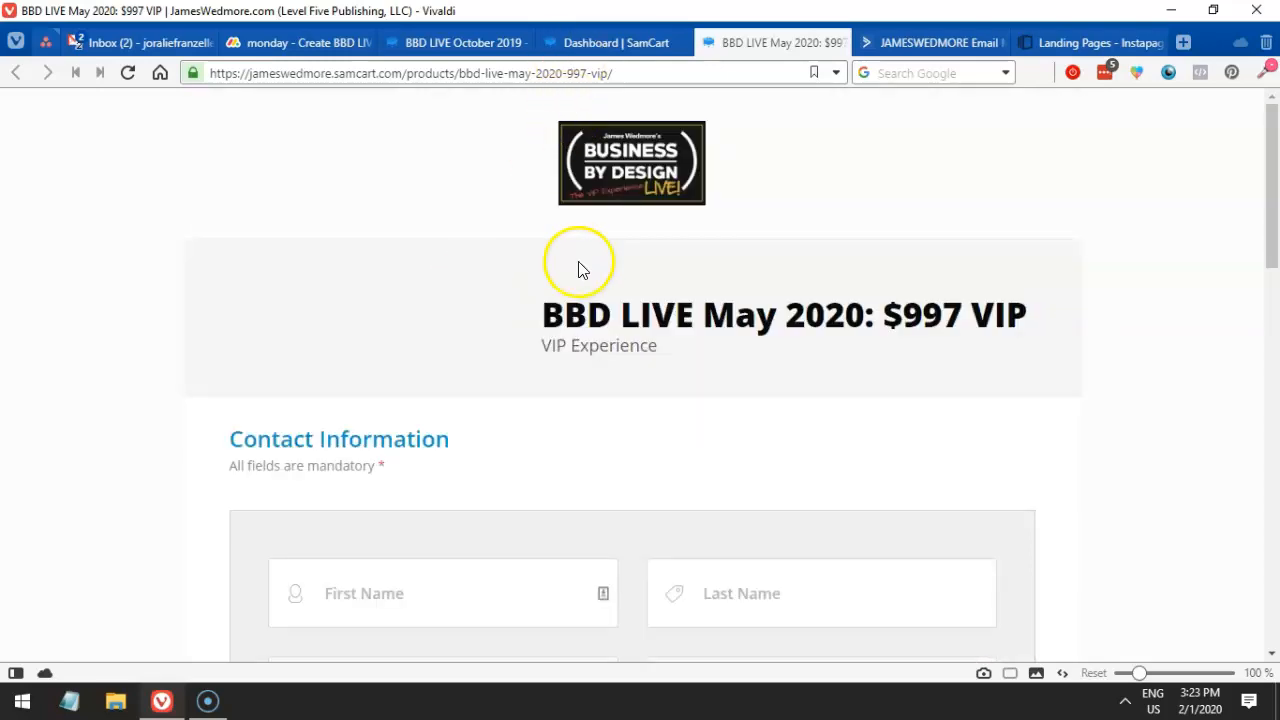
{"action": "scroll", "coordinate": [566, 394], "scroll_direction": "down", "scroll_amount": 7}
{"action": "scroll", "coordinate": [564, 392], "scroll_direction": "up", "scroll_amount": 7}
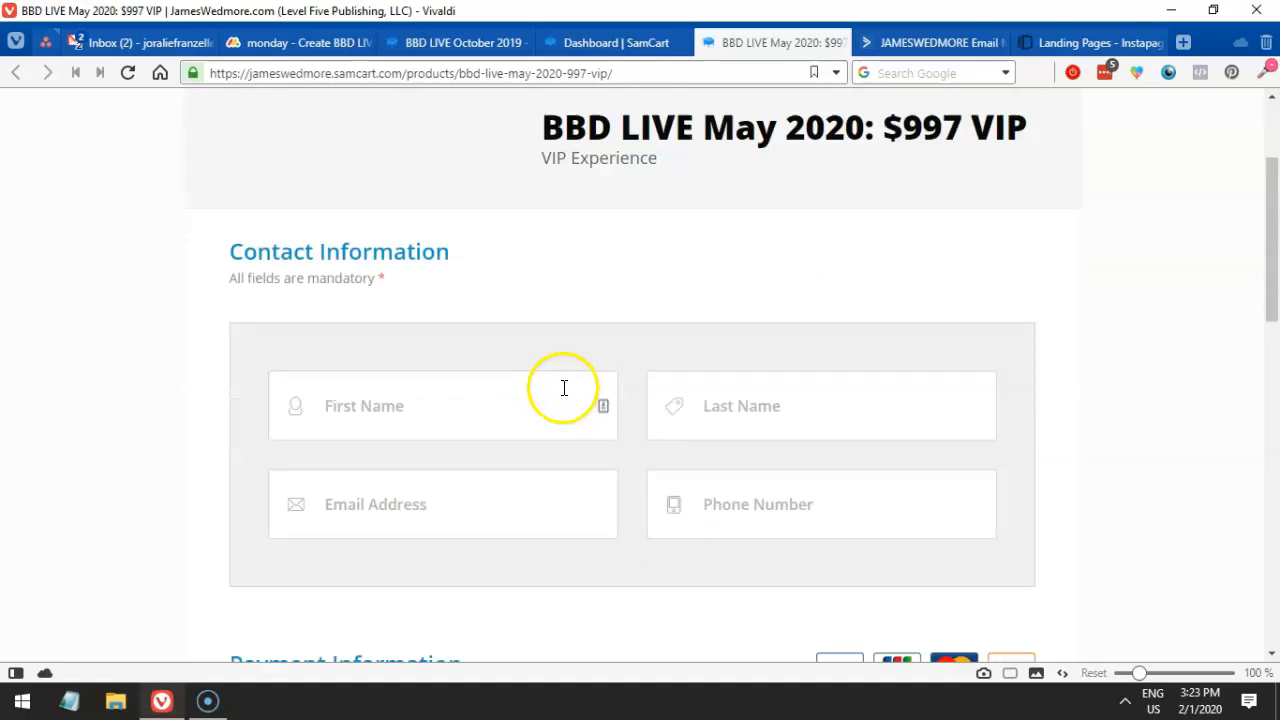
{"action": "mouse_move", "coordinate": [601, 52]}
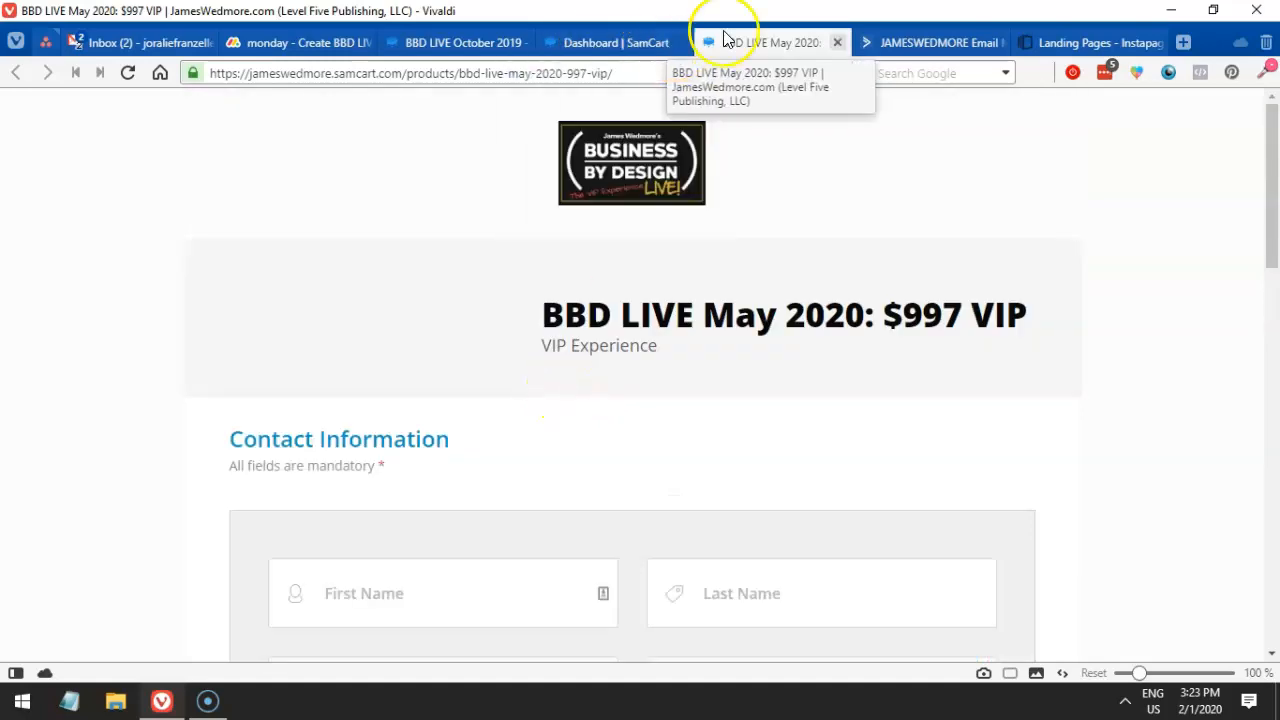
{"action": "scroll", "coordinate": [715, 435], "scroll_direction": "down", "scroll_amount": 2}
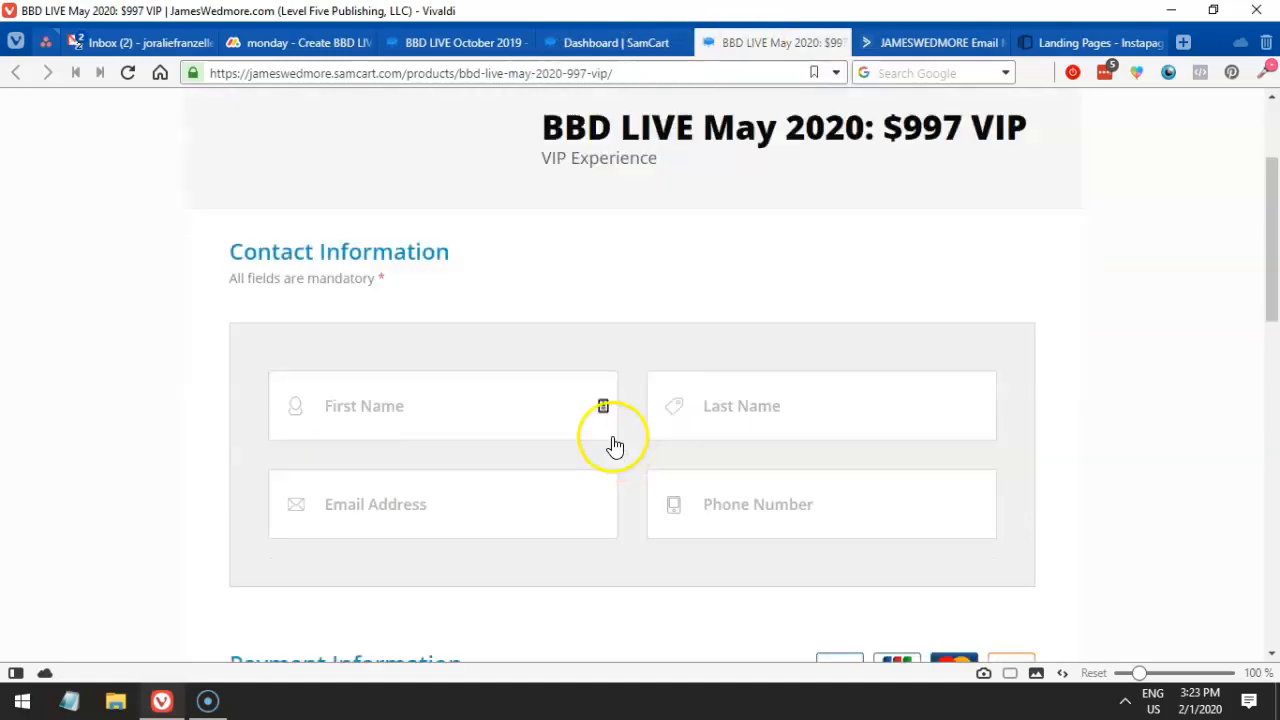
{"action": "scroll", "coordinate": [615, 447], "scroll_direction": "up", "scroll_amount": 2}
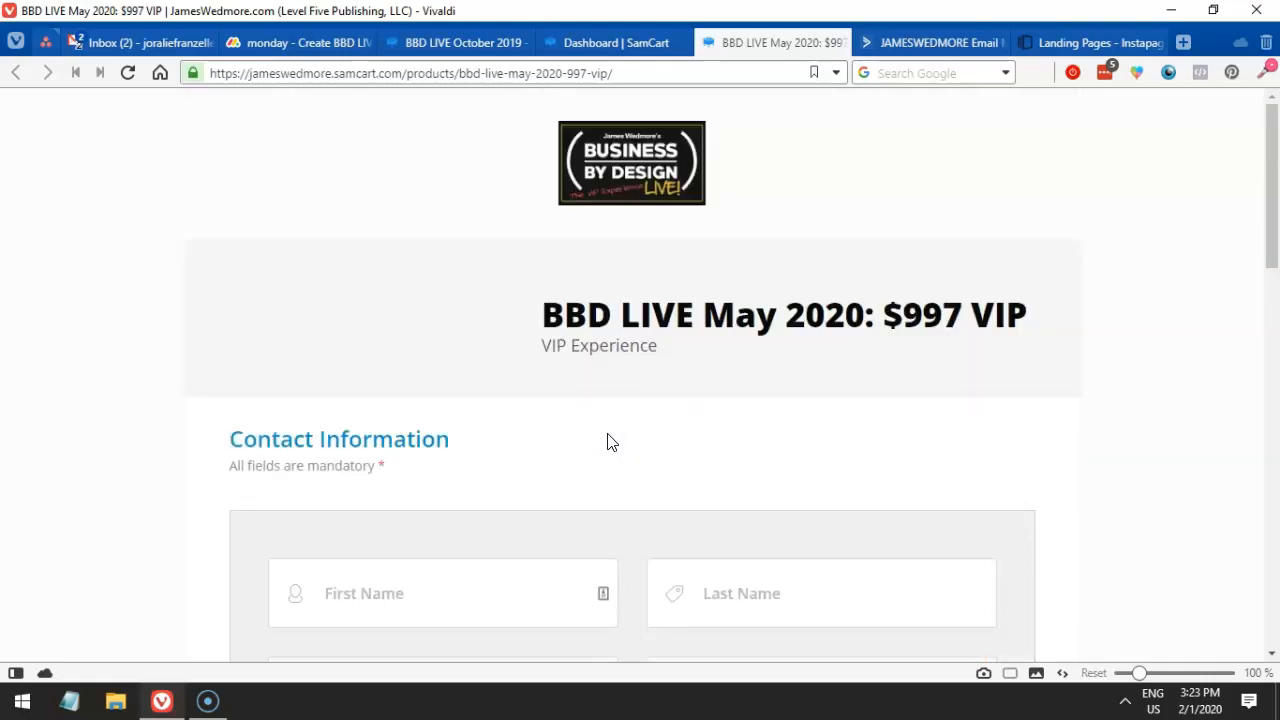
- Cycle through the open browser tabs and return to the product editor
{"action": "left_click", "coordinate": [604, 45]}
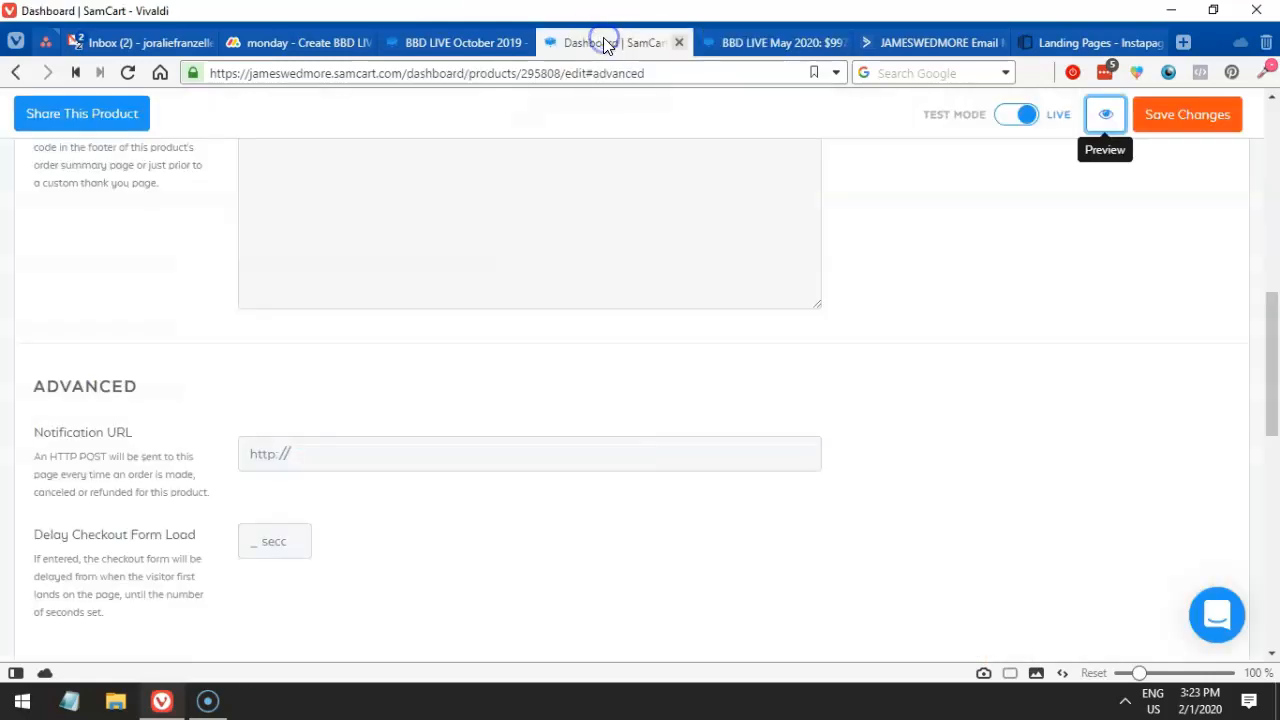
{"action": "left_click", "coordinate": [462, 45]}
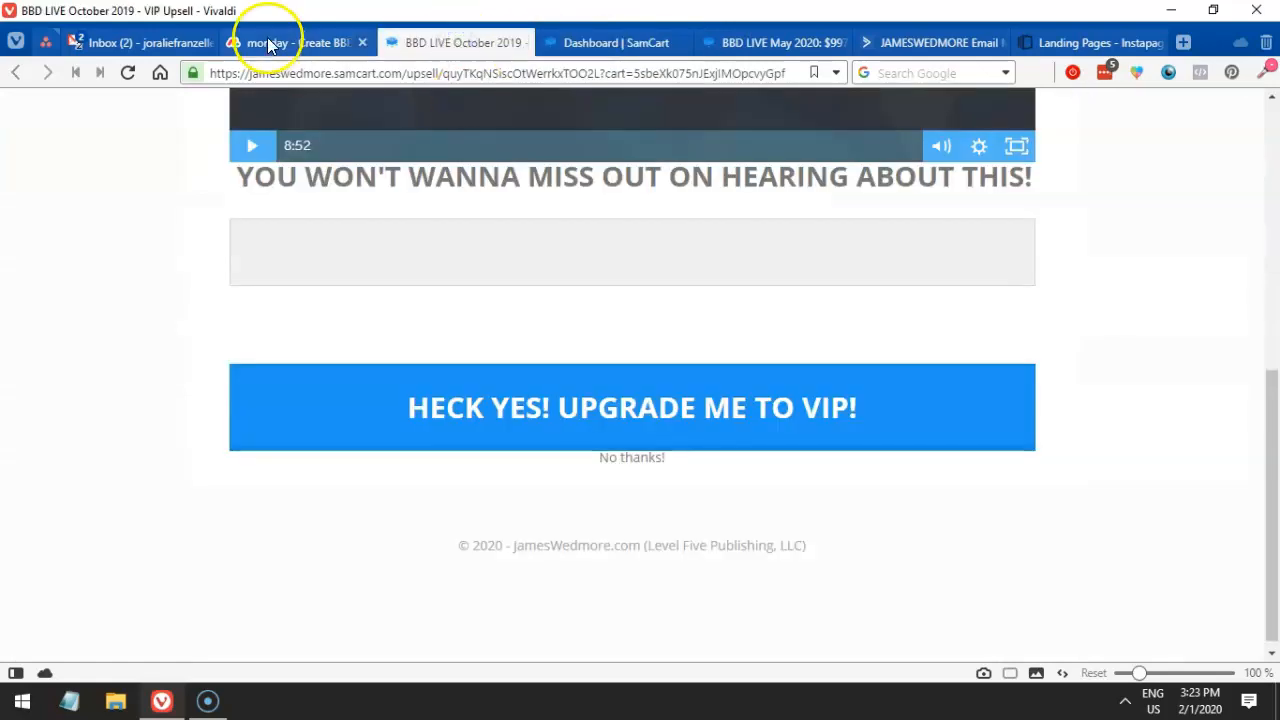
{"action": "left_click", "coordinate": [263, 42]}
{"action": "left_click", "coordinate": [462, 40]}
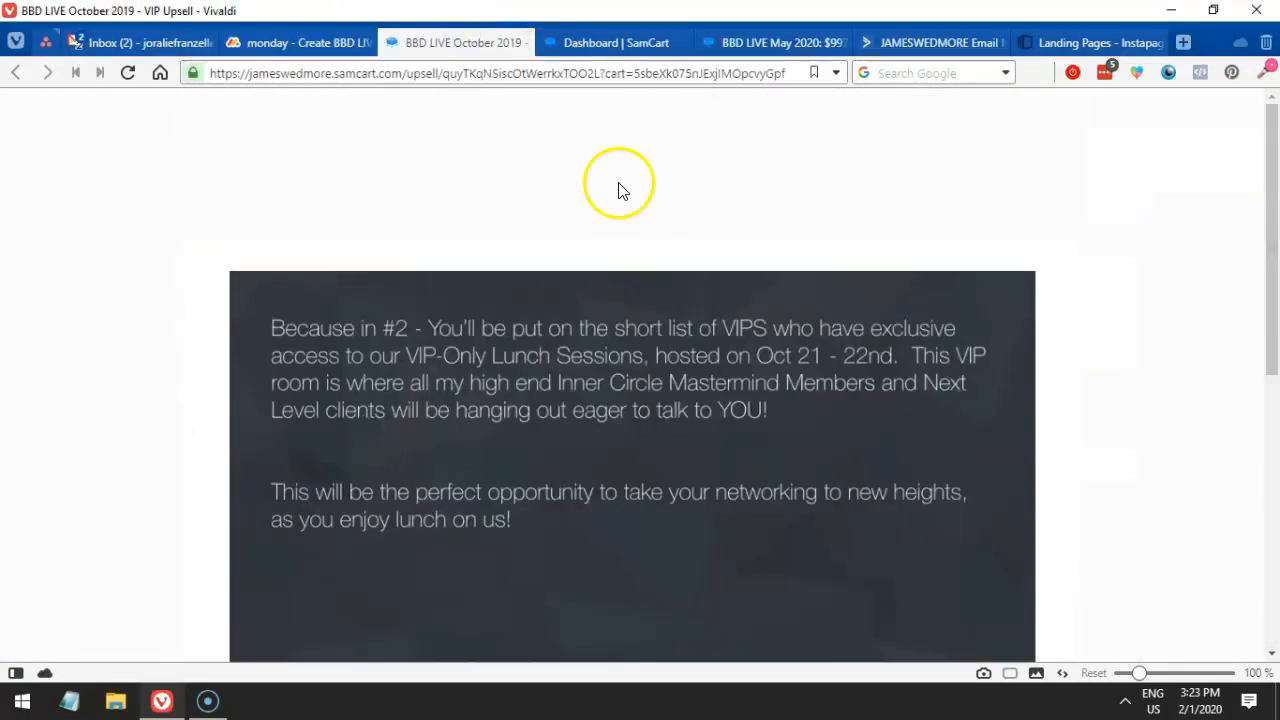
{"action": "left_click", "coordinate": [580, 40]}
{"action": "scroll", "coordinate": [622, 343], "scroll_direction": "up", "scroll_amount": 2}
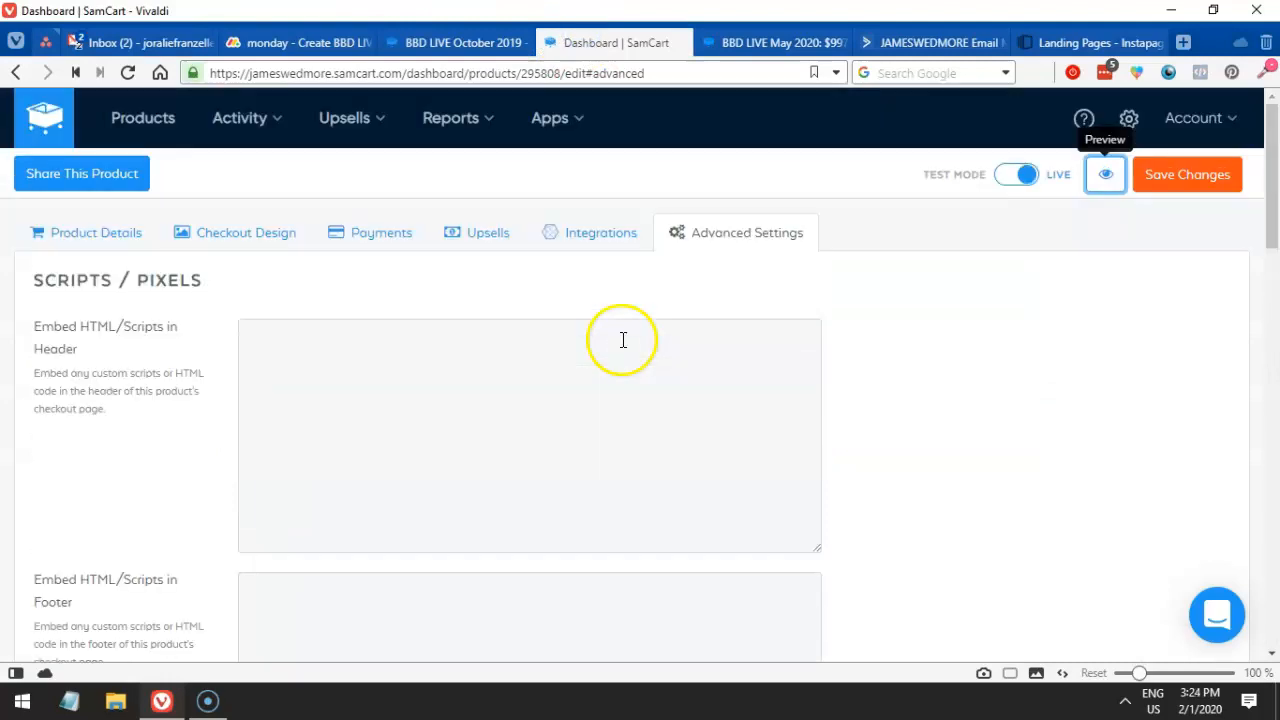
- Review the product's payment settings (credit card and PayPal, no secondary option) and details
{"action": "scroll", "coordinate": [623, 340], "scroll_direction": "down", "scroll_amount": 3}
{"action": "scroll", "coordinate": [623, 340], "scroll_direction": "up", "scroll_amount": 3}
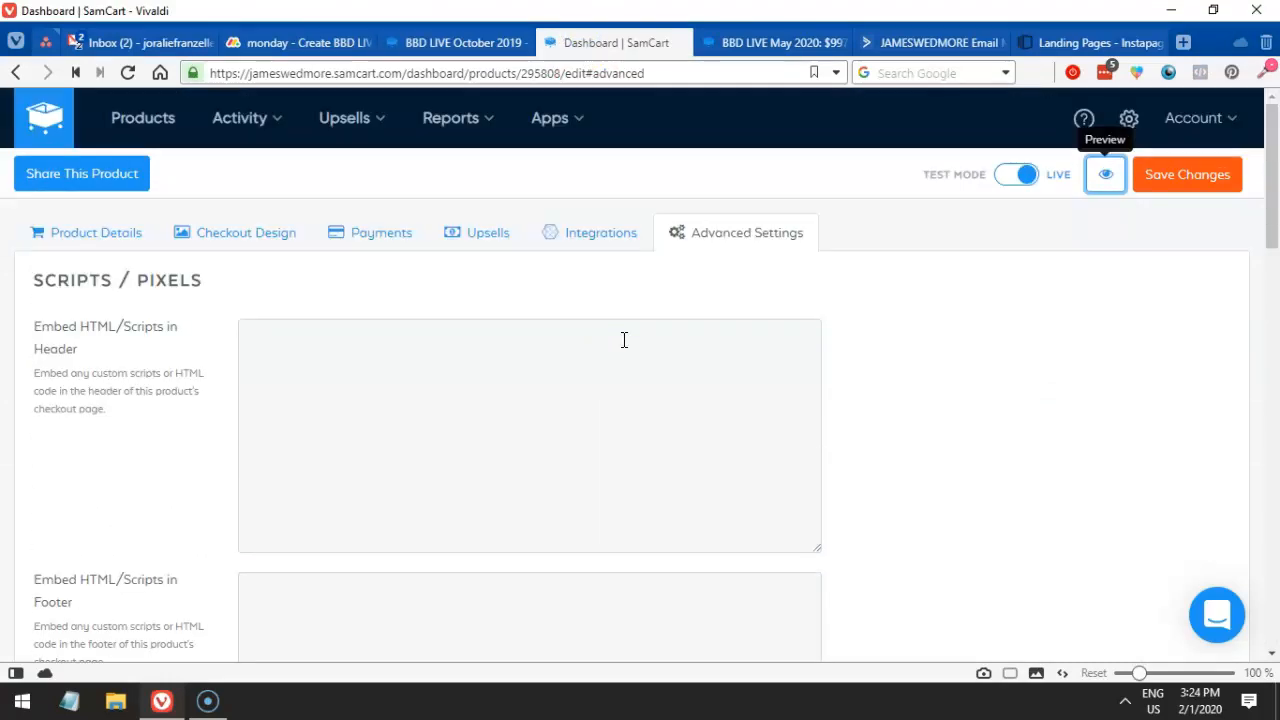
{"action": "left_click", "coordinate": [390, 235]}
{"action": "scroll", "coordinate": [206, 265], "scroll_direction": "down", "scroll_amount": 1}
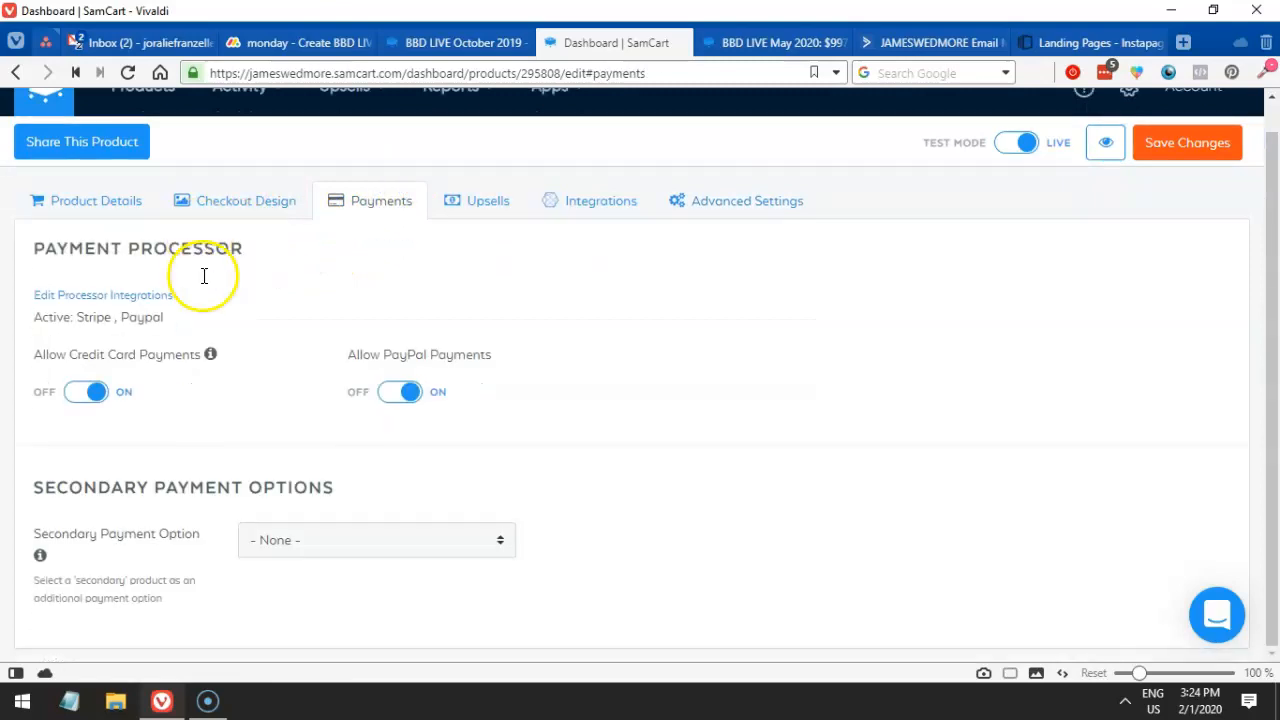
{"action": "left_click", "coordinate": [116, 214]}
{"action": "scroll", "coordinate": [357, 323], "scroll_direction": "down", "scroll_amount": 3}
{"action": "left_click_drag", "start_coordinate": [356, 345], "coordinate": [228, 360]}
{"action": "scroll", "coordinate": [228, 360], "scroll_direction": "down", "scroll_amount": 1}
{"action": "scroll", "coordinate": [237, 357], "scroll_direction": "down", "scroll_amount": 2}
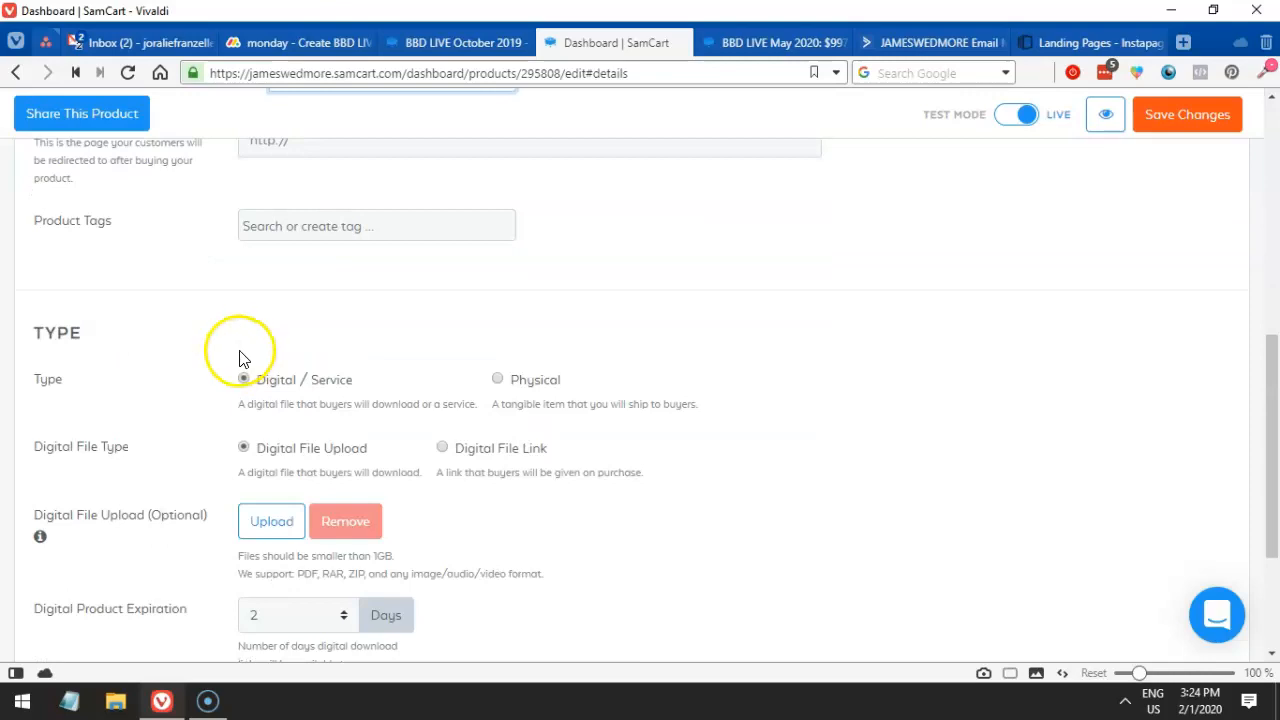
{"action": "scroll", "coordinate": [240, 358], "scroll_direction": "down", "scroll_amount": 2}
{"action": "scroll", "coordinate": [248, 352], "scroll_direction": "down", "scroll_amount": 1}
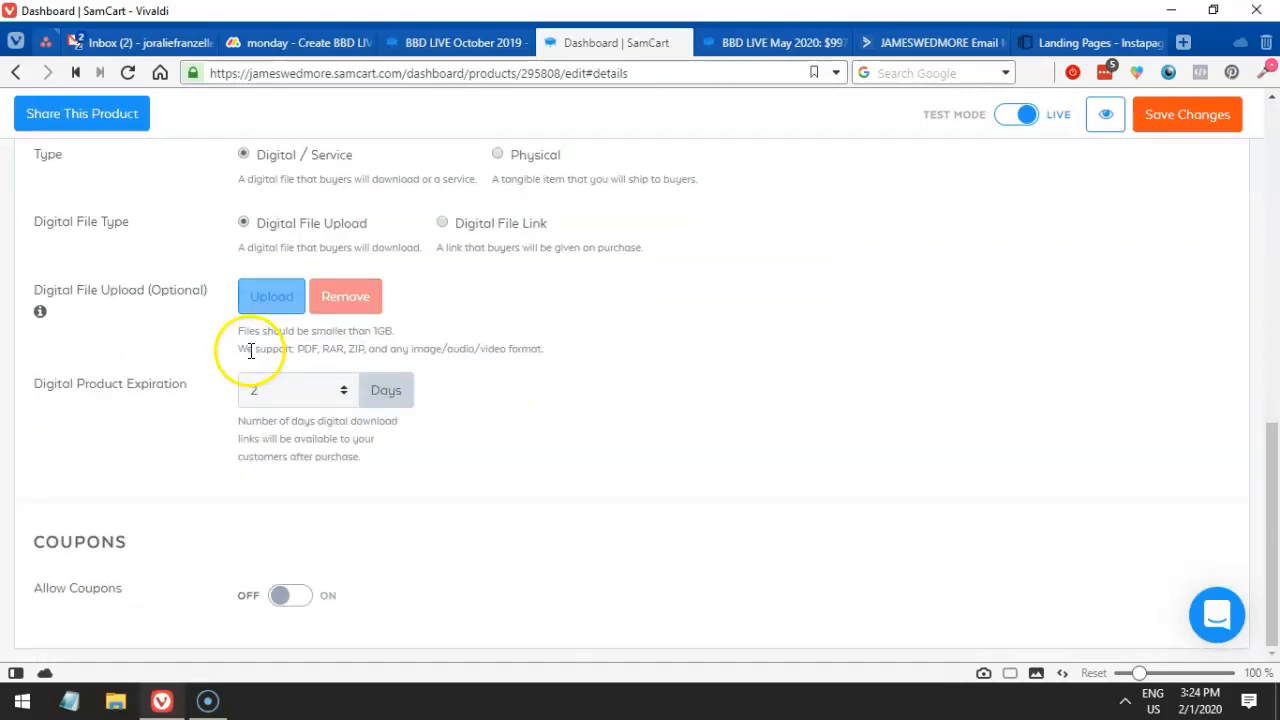
{"action": "scroll", "coordinate": [684, 365], "scroll_direction": "up", "scroll_amount": 9}
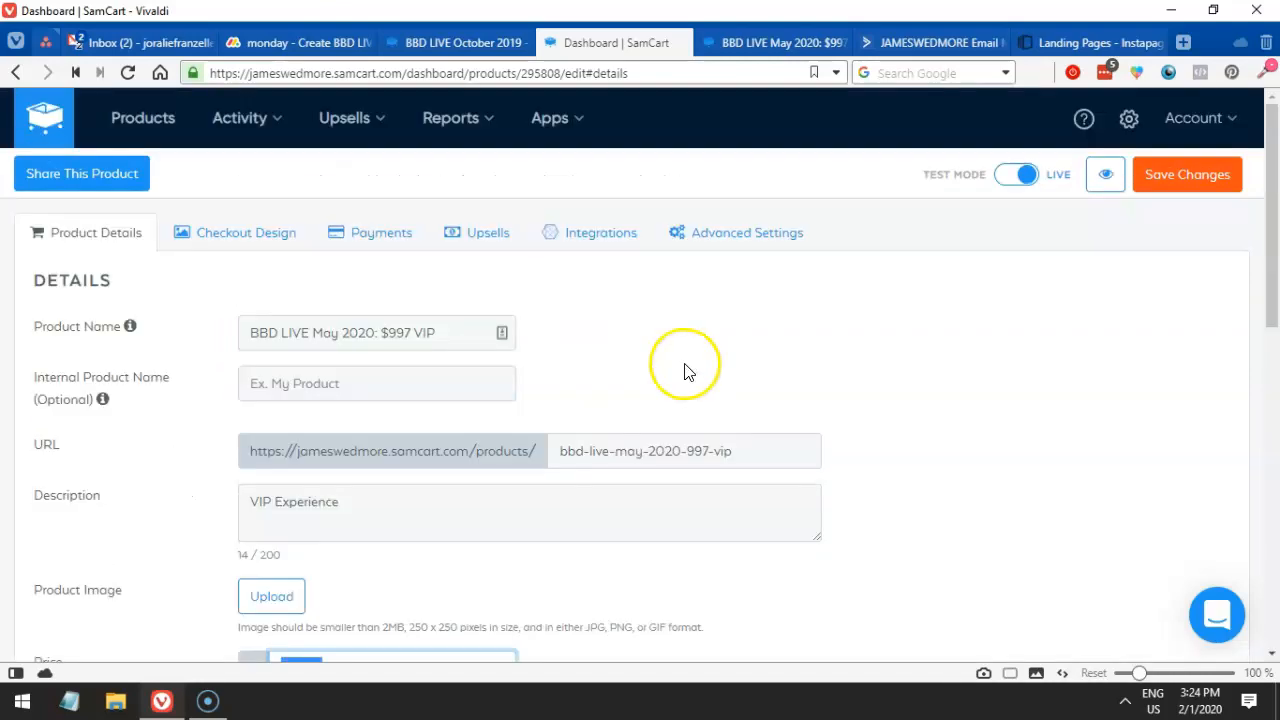
- Check the VIP checkout page, then go to the product's Checkout Design settings
{"action": "left_click", "coordinate": [737, 50]}
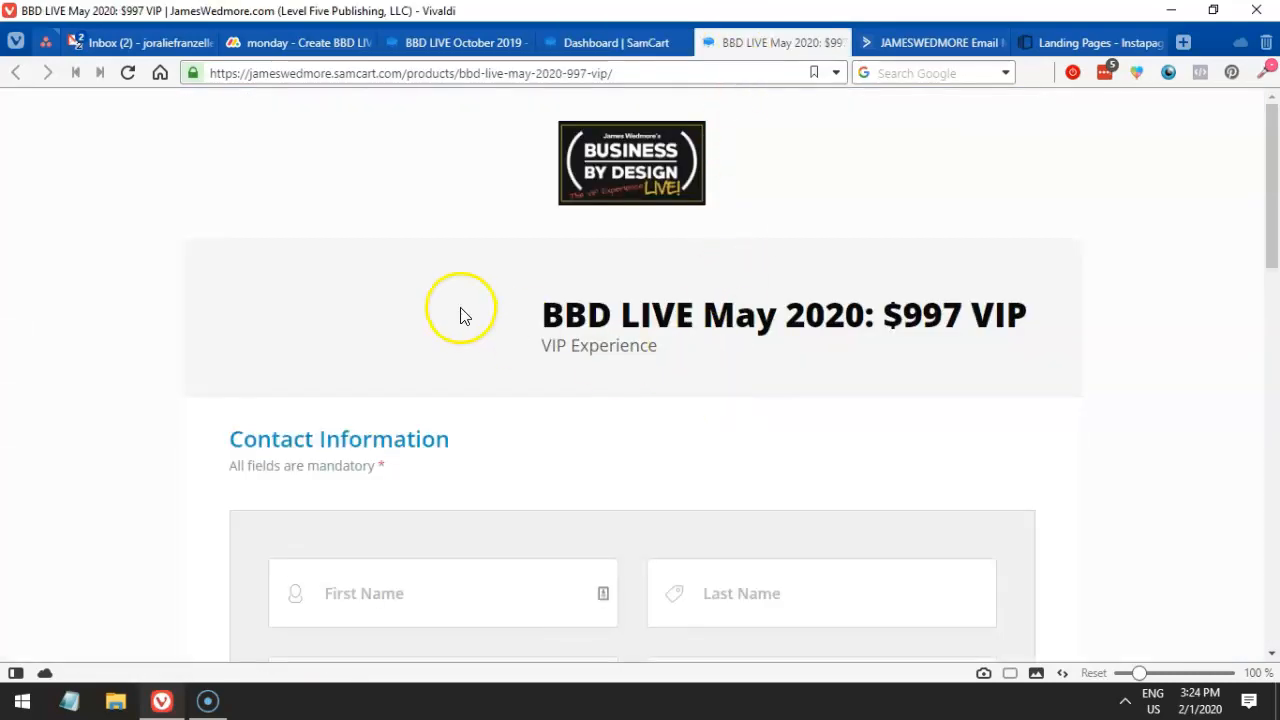
{"action": "left_click", "coordinate": [614, 44]}
{"action": "left_click", "coordinate": [236, 236]}
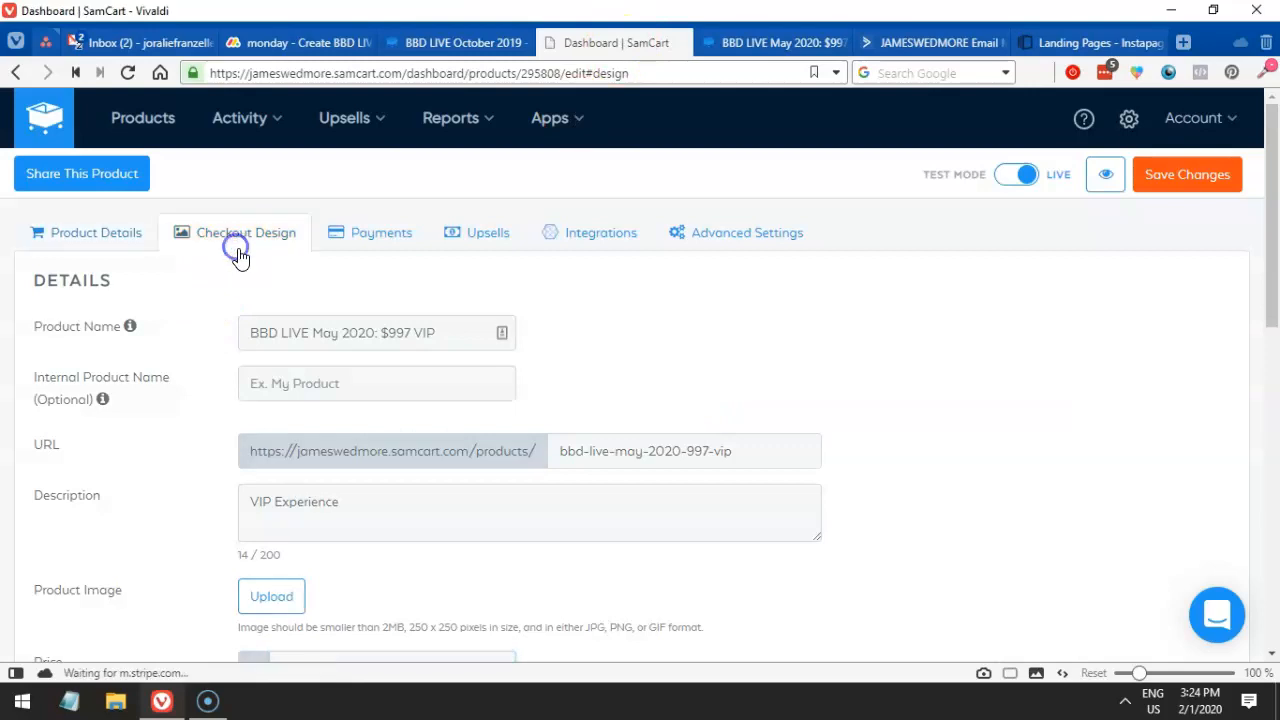
- Browse the Template Library and Customize Your Template colours, then reveal the Upsells menu
{"action": "scroll", "coordinate": [502, 389], "scroll_direction": "down", "scroll_amount": 2}
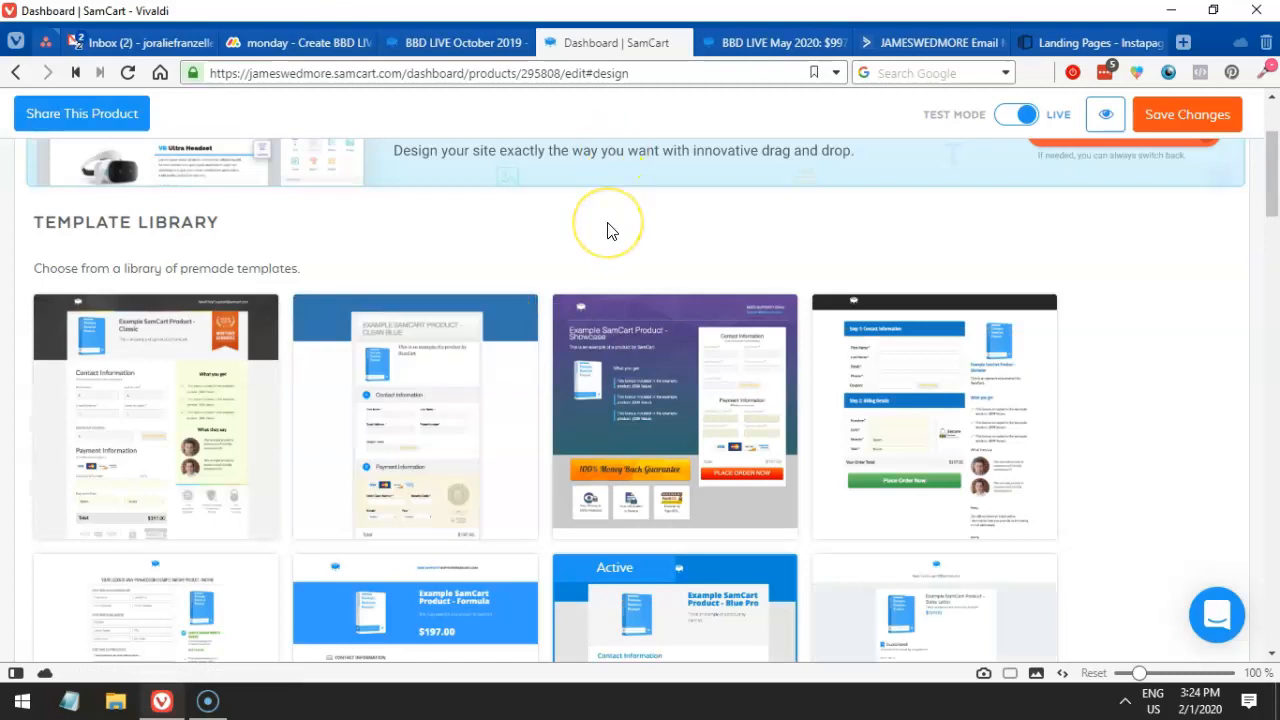
{"action": "scroll", "coordinate": [610, 235], "scroll_direction": "up", "scroll_amount": 2}
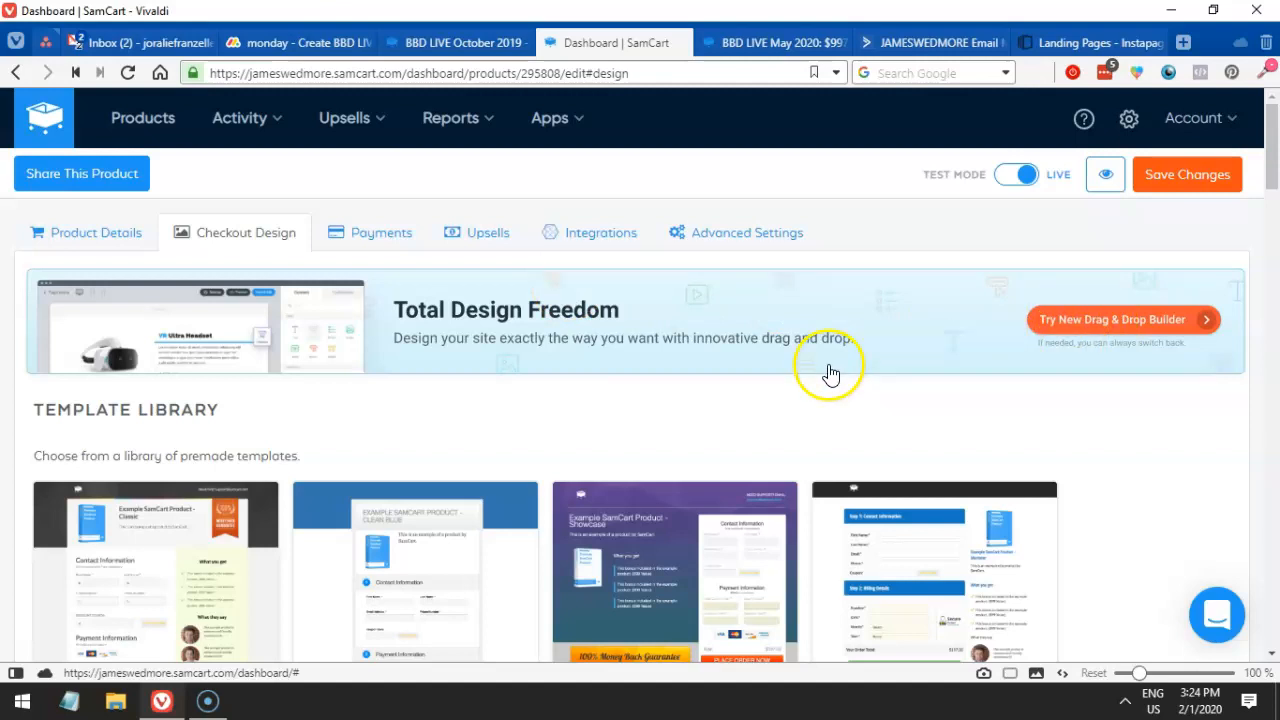
{"action": "scroll", "coordinate": [840, 371], "scroll_direction": "down", "scroll_amount": 10}
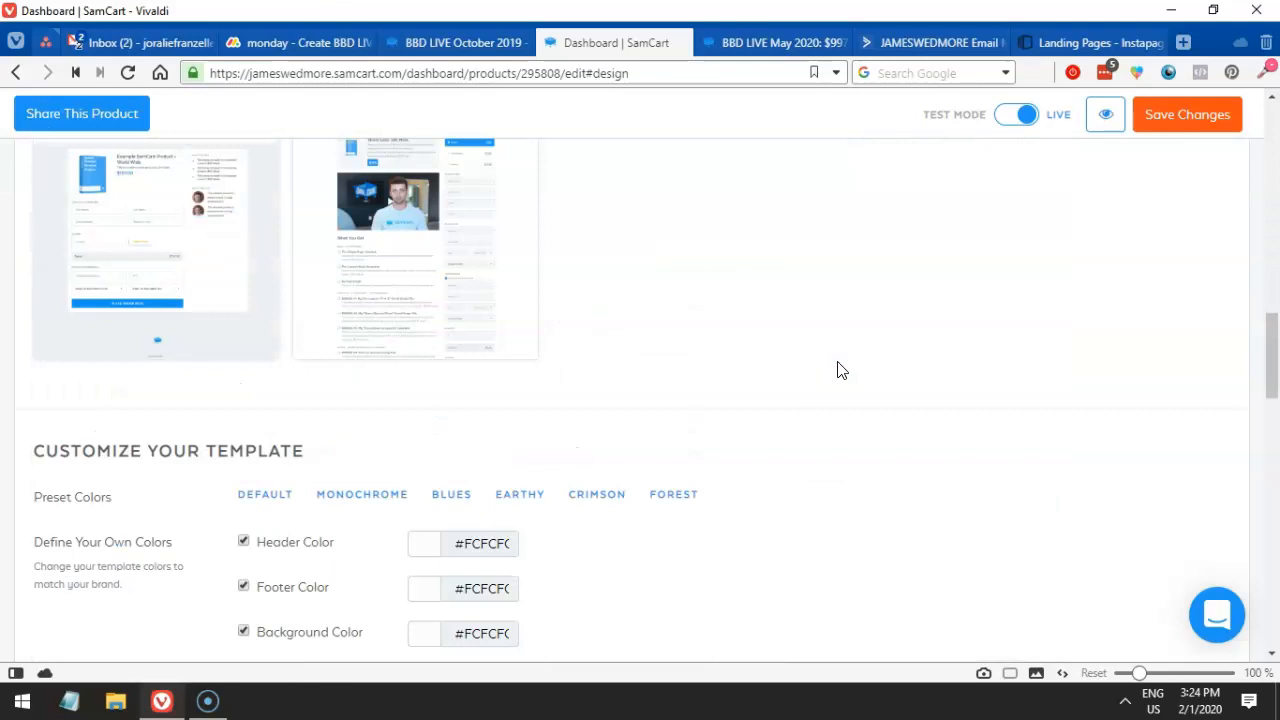
{"action": "scroll", "coordinate": [840, 371], "scroll_direction": "down", "scroll_amount": 3}
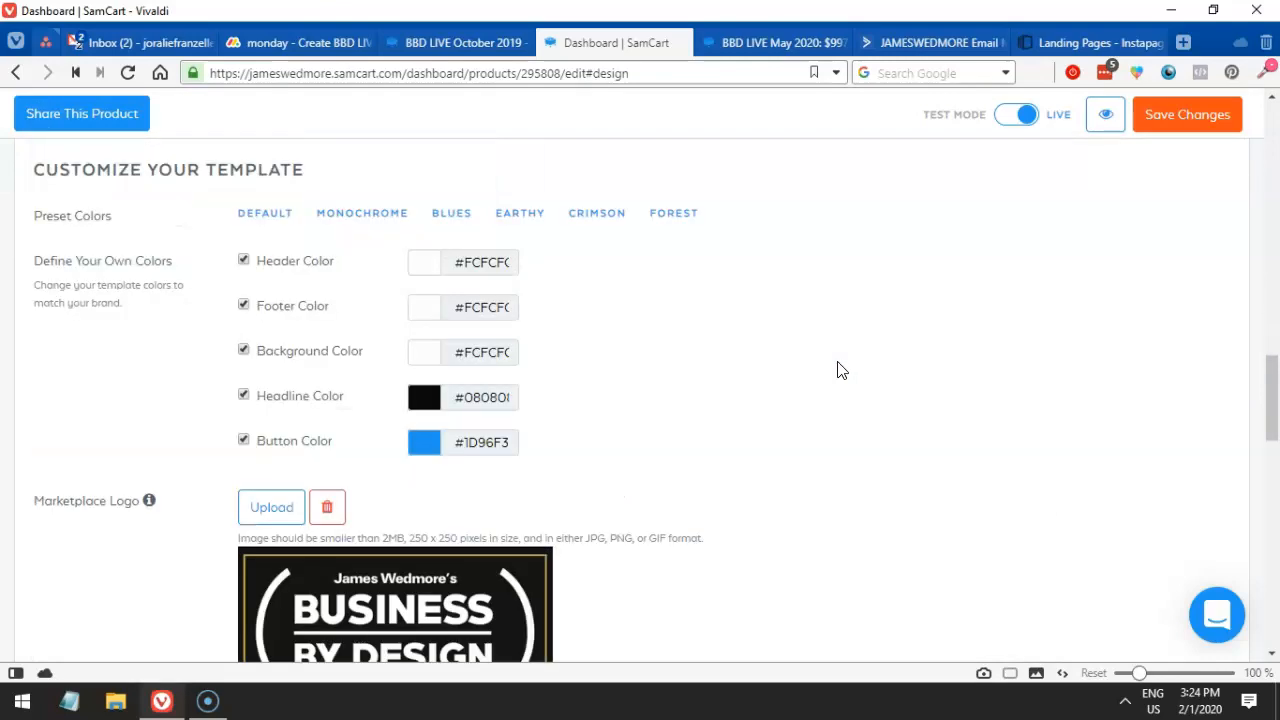
{"action": "scroll", "coordinate": [840, 371], "scroll_direction": "down", "scroll_amount": 4}
{"action": "scroll", "coordinate": [840, 371], "scroll_direction": "up", "scroll_amount": 2}
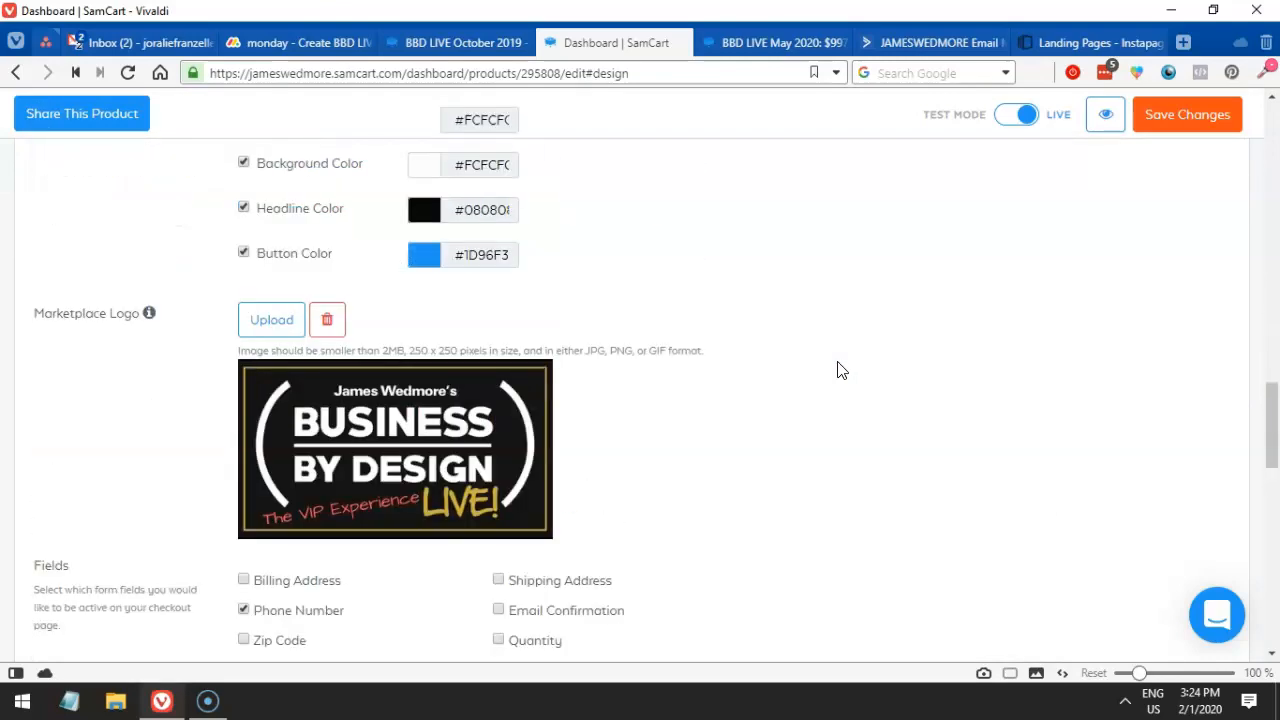
{"action": "scroll", "coordinate": [818, 371], "scroll_direction": "down", "scroll_amount": 3}
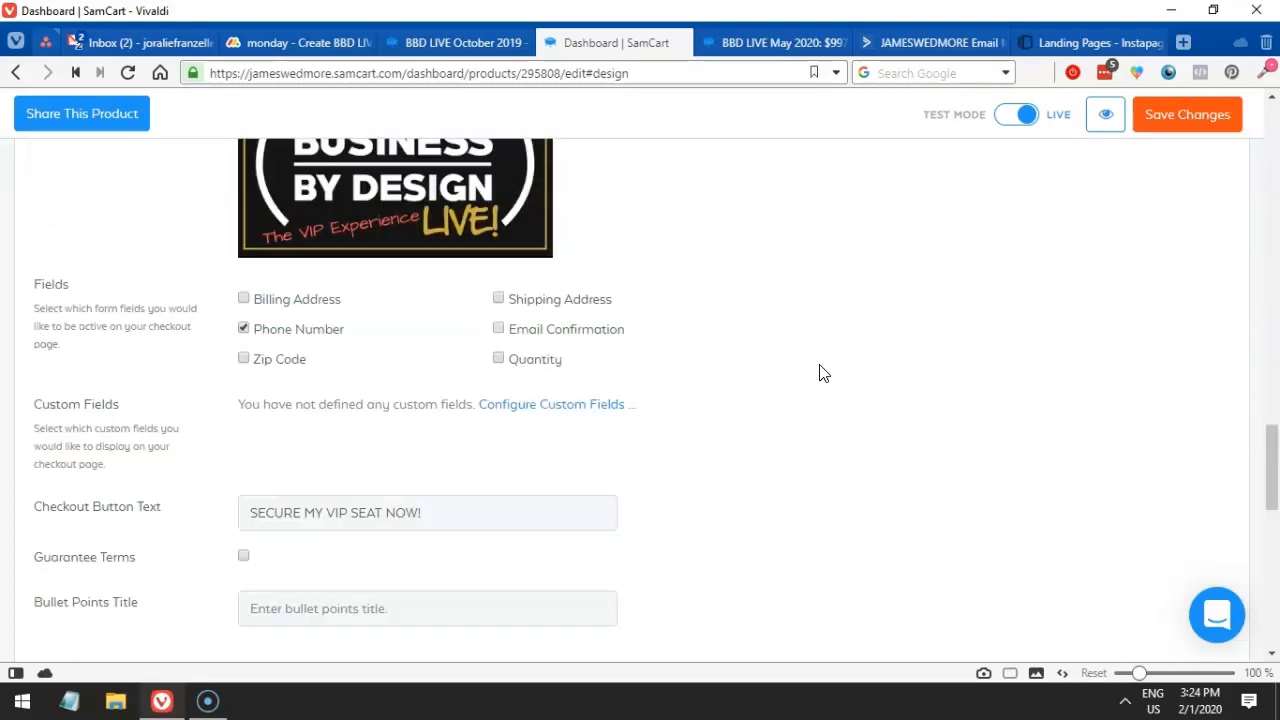
{"action": "left_click_drag", "start_coordinate": [1266, 486], "coordinate": [1216, 174]}
{"action": "scroll", "coordinate": [477, 300], "scroll_direction": "up", "scroll_amount": 1}
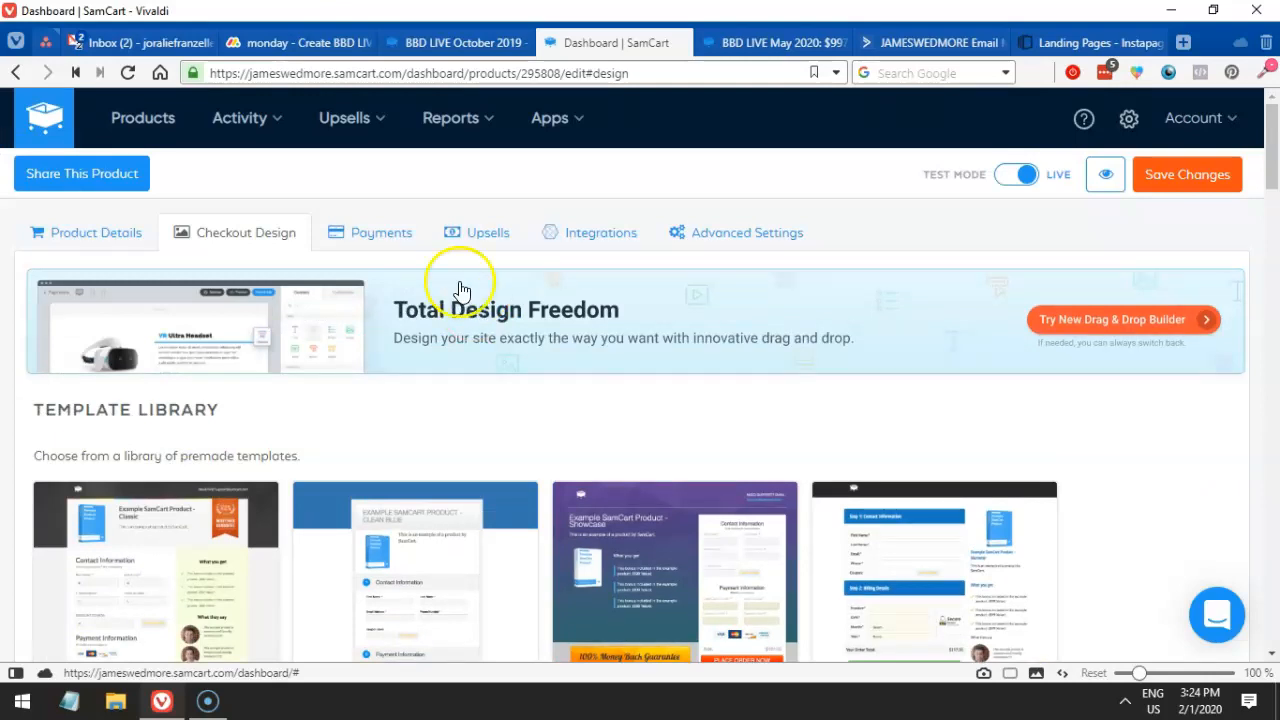
{"action": "mouse_move", "coordinate": [377, 132]}
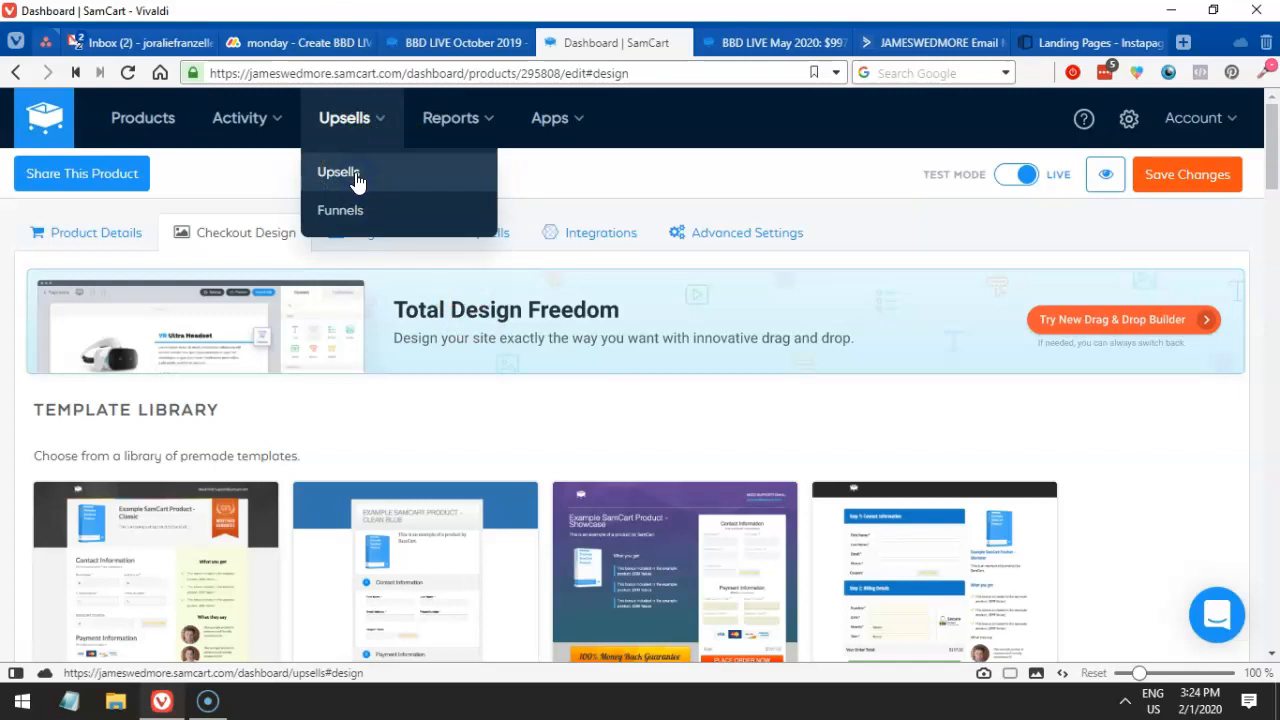
- Start a new upsell and enter its name, Upsell to BBD Live VIP $997, and a description
{"action": "left_click", "coordinate": [357, 174]}
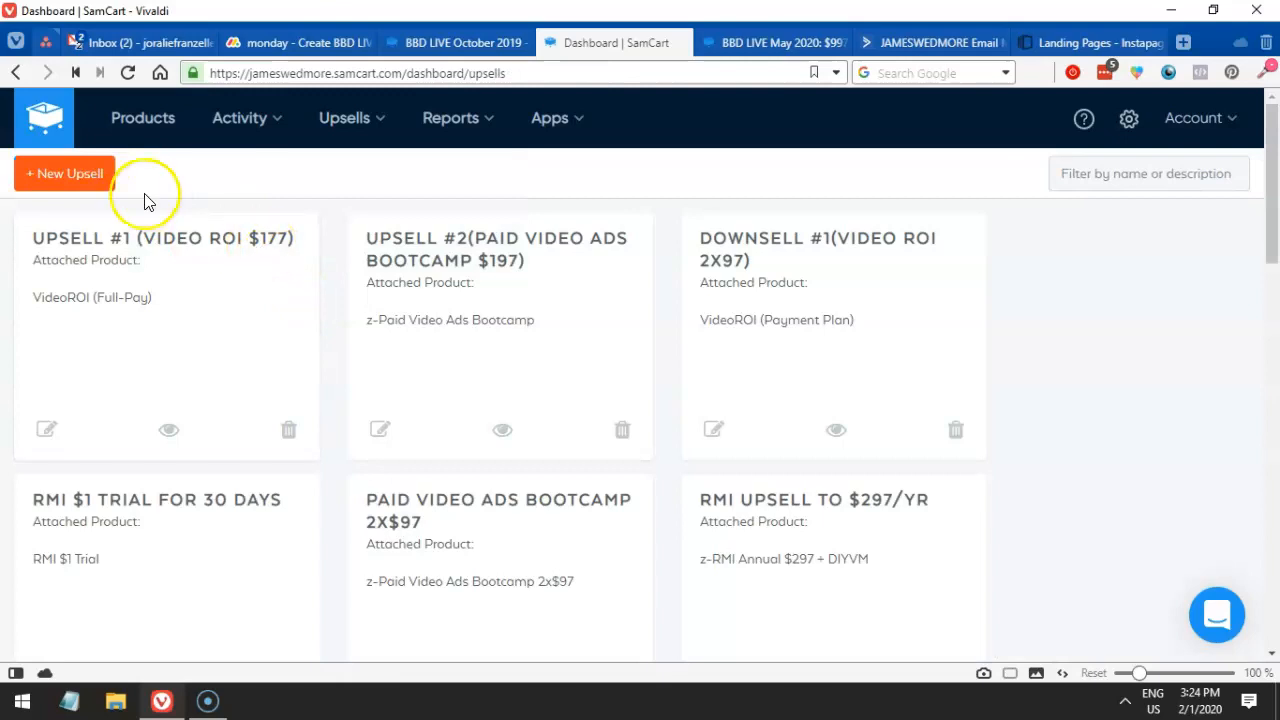
{"action": "left_click", "coordinate": [75, 181]}
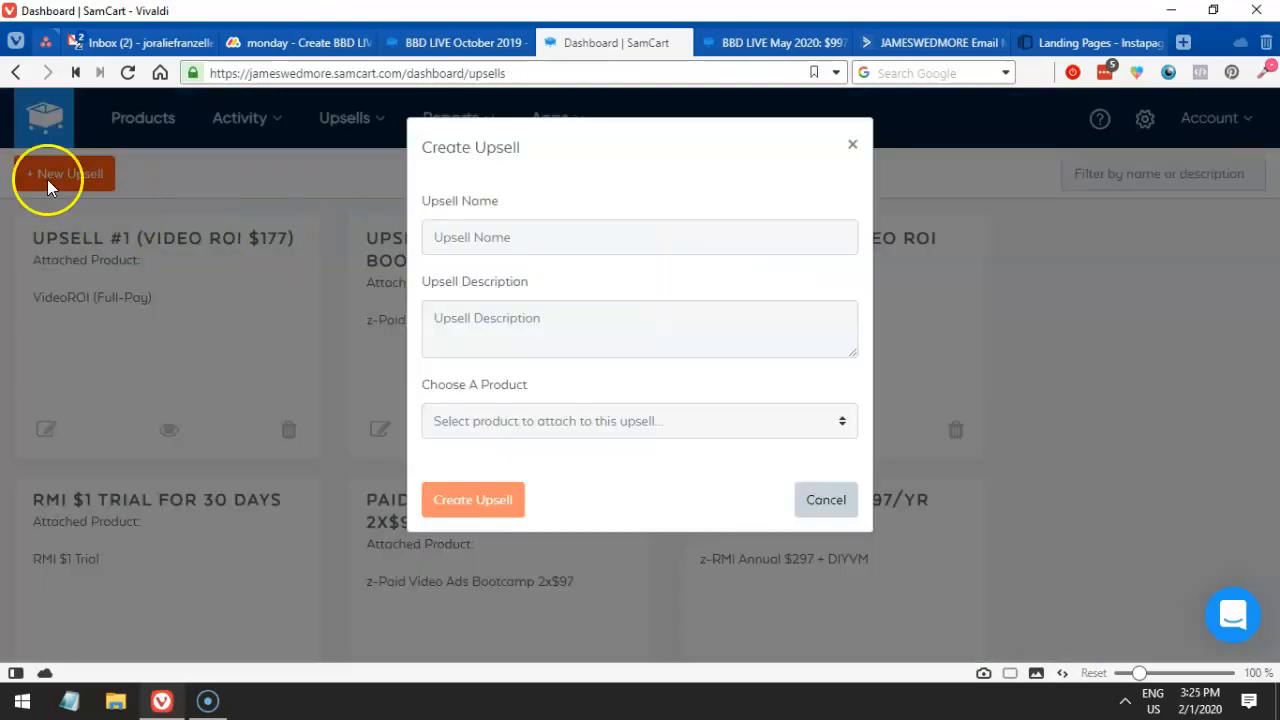
{"action": "left_click", "coordinate": [747, 535]}
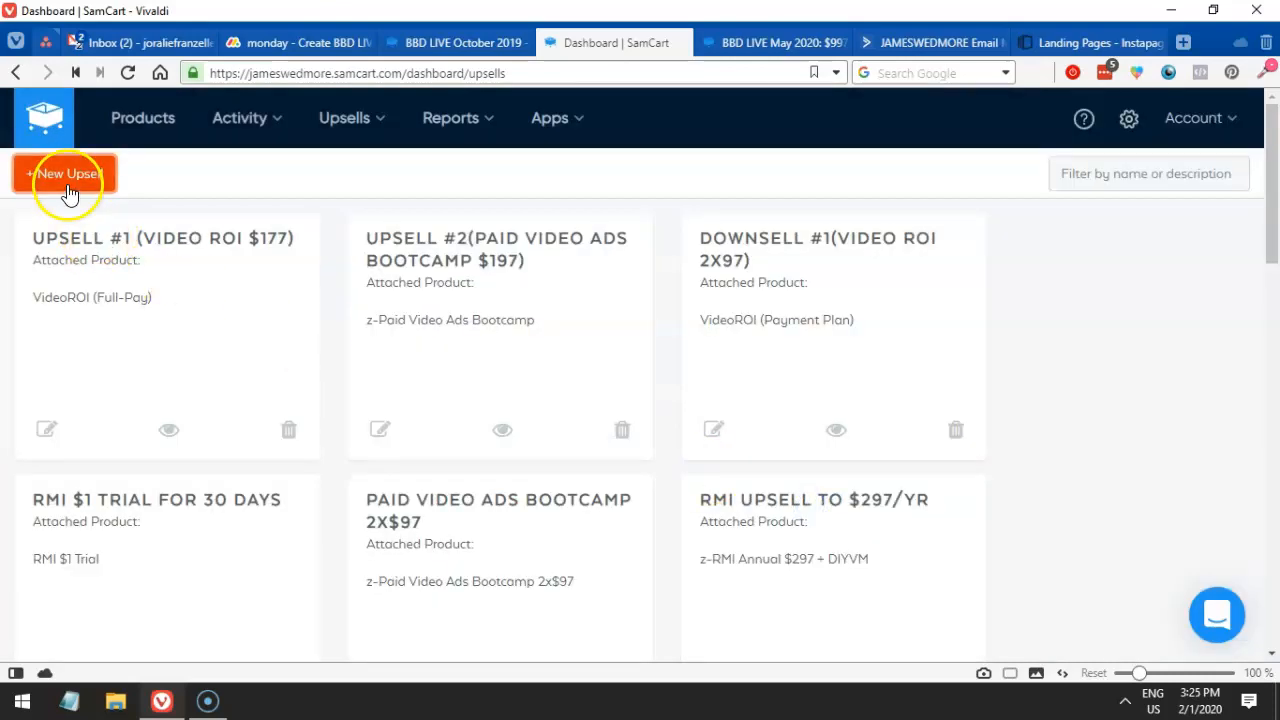
{"action": "left_click", "coordinate": [73, 174]}
{"action": "left_click", "coordinate": [569, 245]}
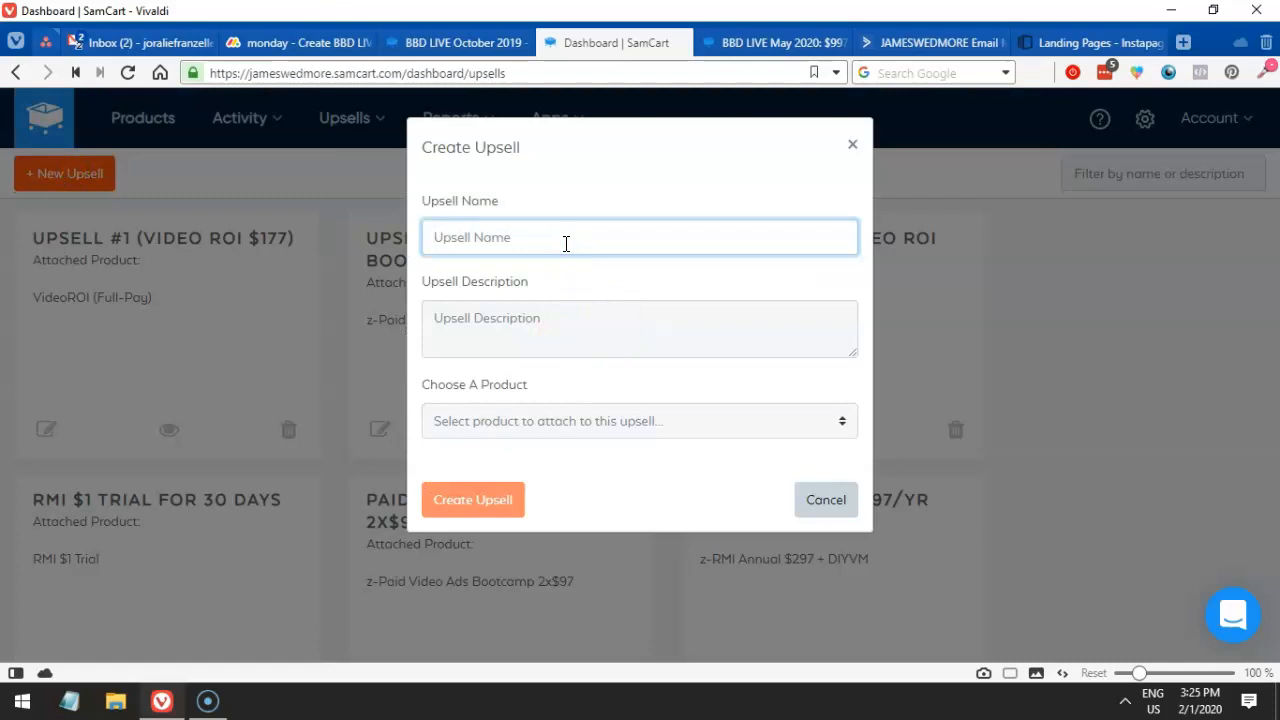
{"action": "type", "text": "UPsell to BBD Live VIP $997"}
{"action": "left_click", "coordinate": [551, 325]}
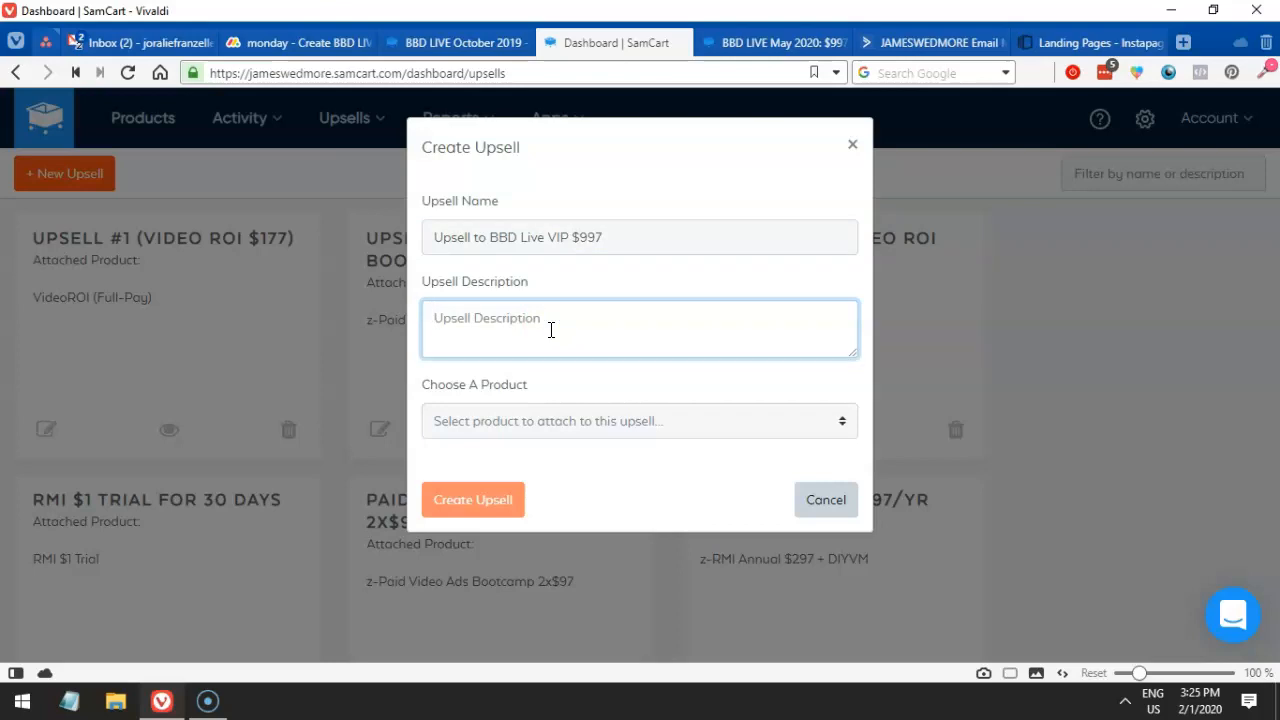
{"action": "type", "text": "Ups"}
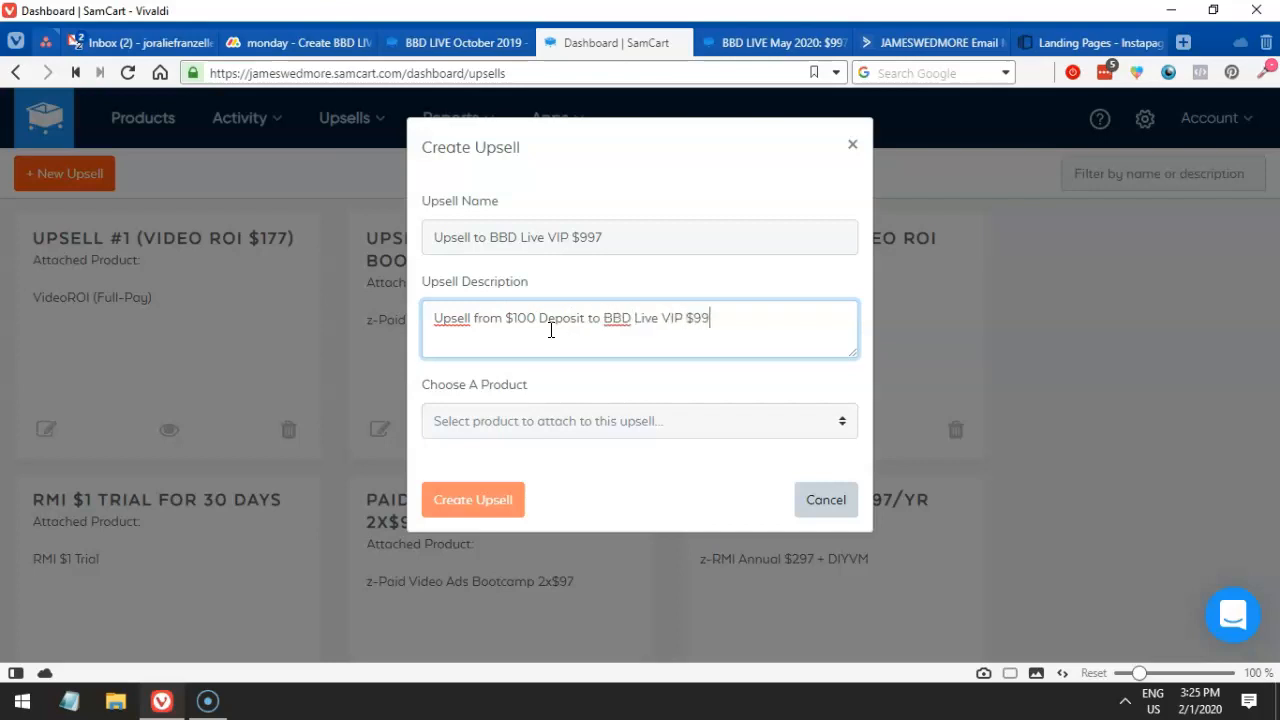
{"action": "key", "text": "Tab"}
- Attach the BBD LIVE May 2020: $997 VIP product and create the upsell
{"action": "left_click", "coordinate": [560, 428]}
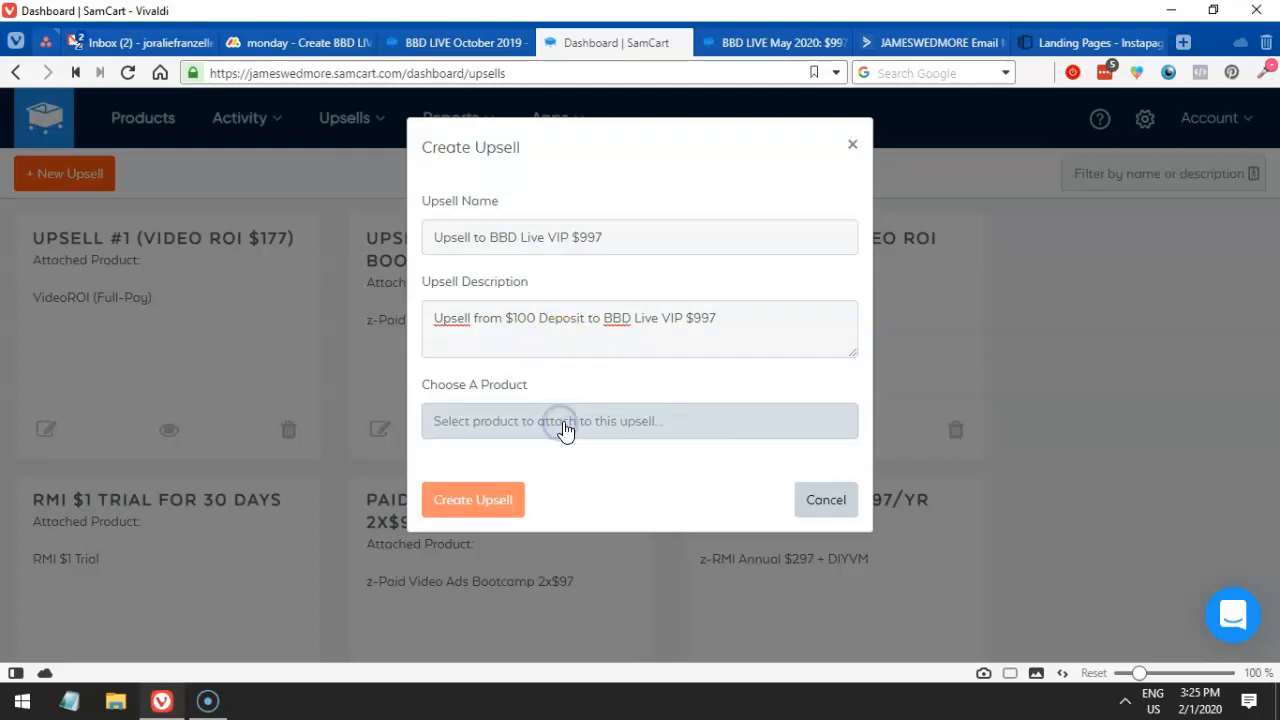
{"action": "left_click", "coordinate": [604, 426]}
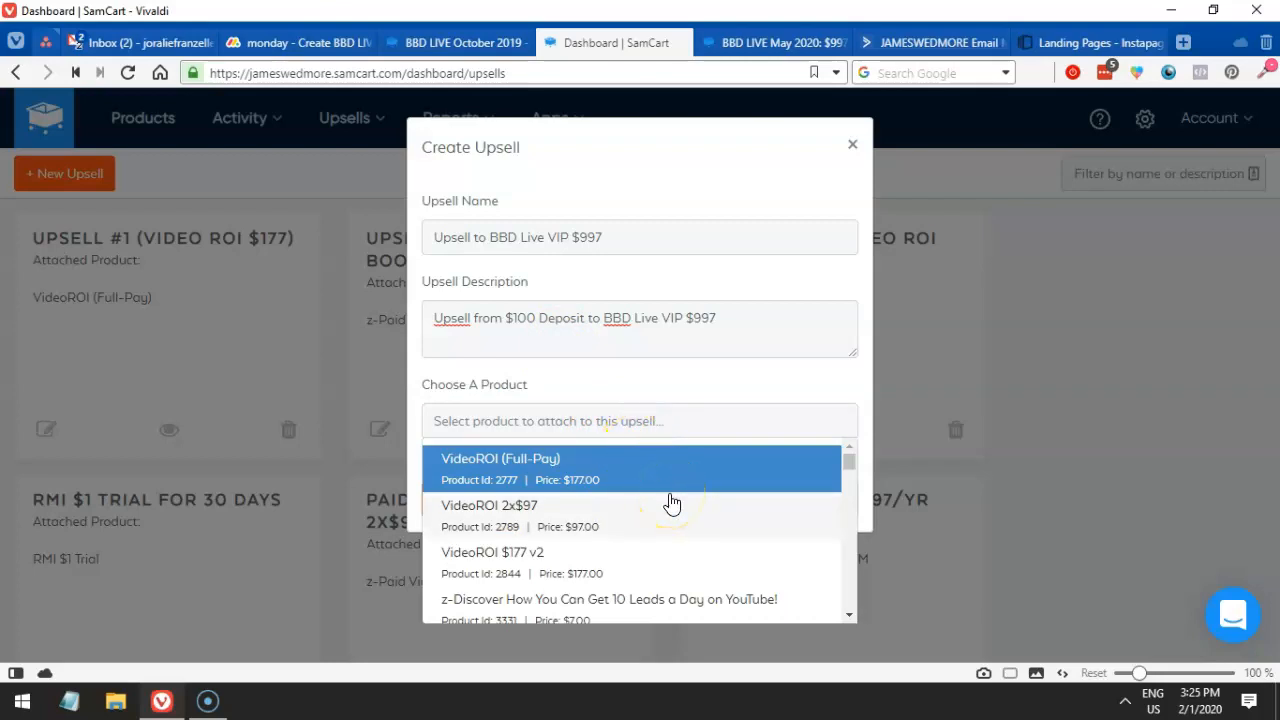
{"action": "scroll", "coordinate": [668, 515], "scroll_direction": "down", "scroll_amount": 5}
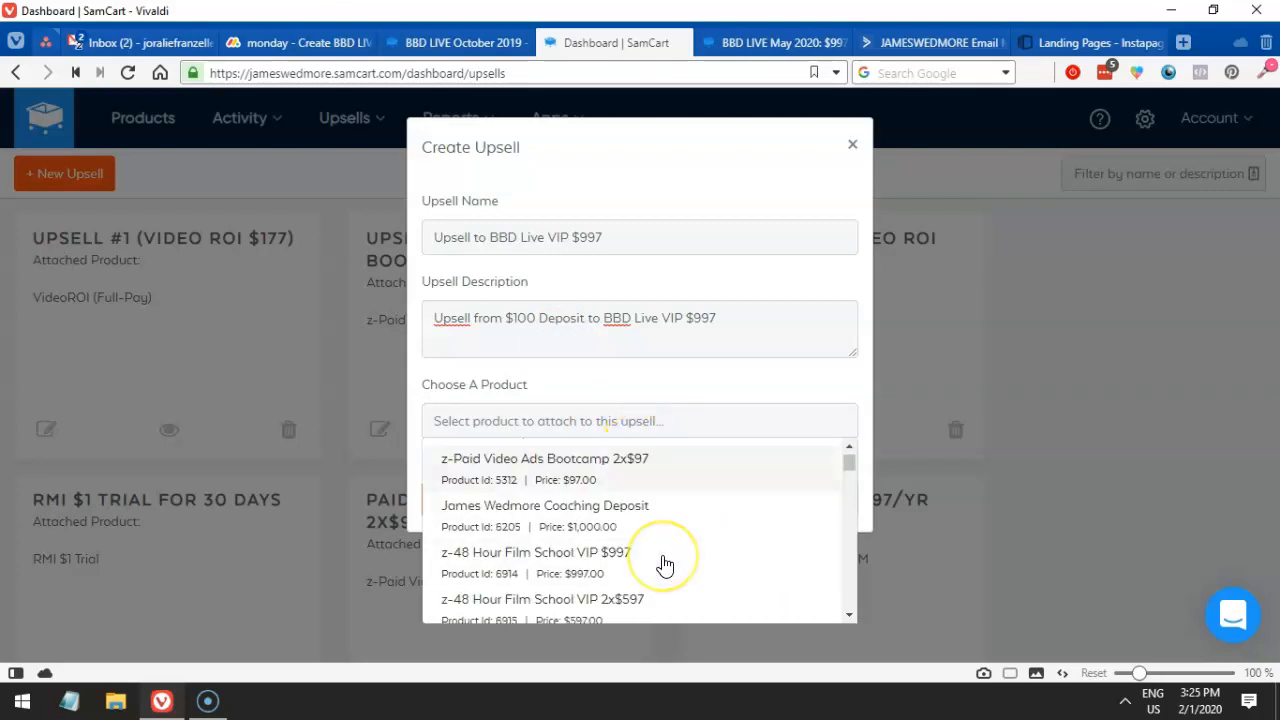
{"action": "scroll", "coordinate": [651, 578], "scroll_direction": "down", "scroll_amount": 2}
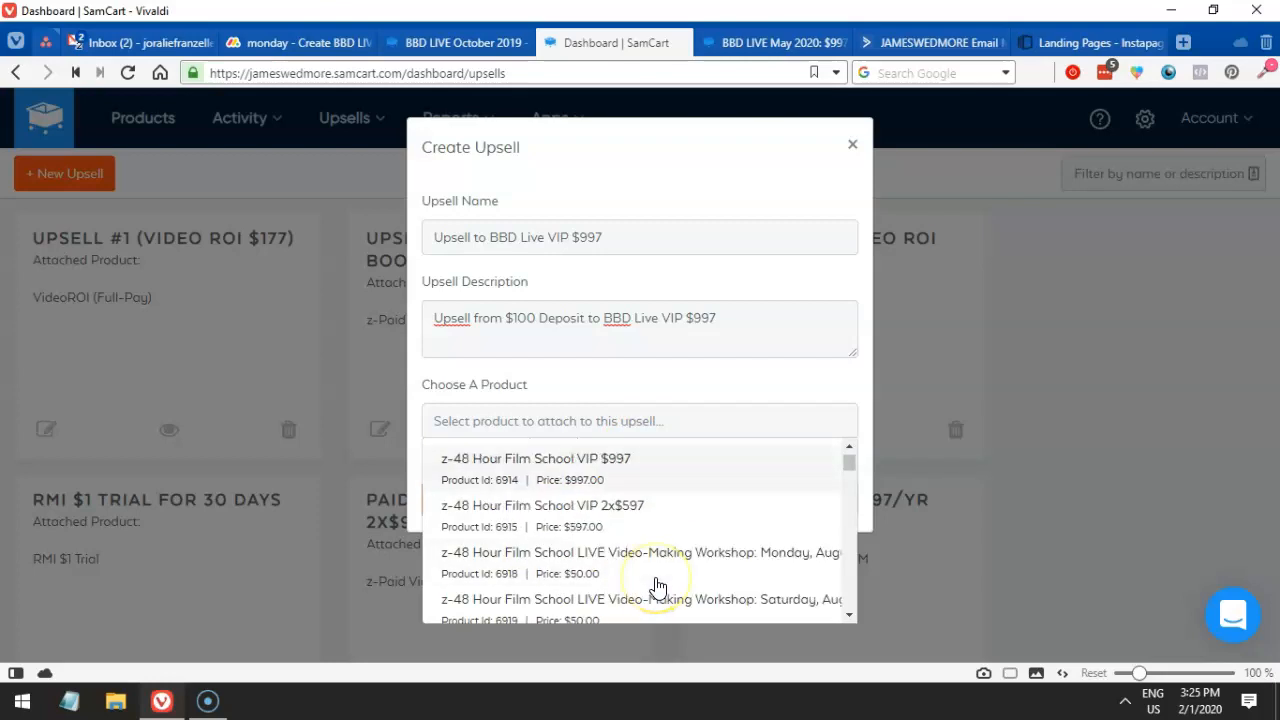
{"action": "left_click_drag", "start_coordinate": [848, 463], "coordinate": [840, 609]}
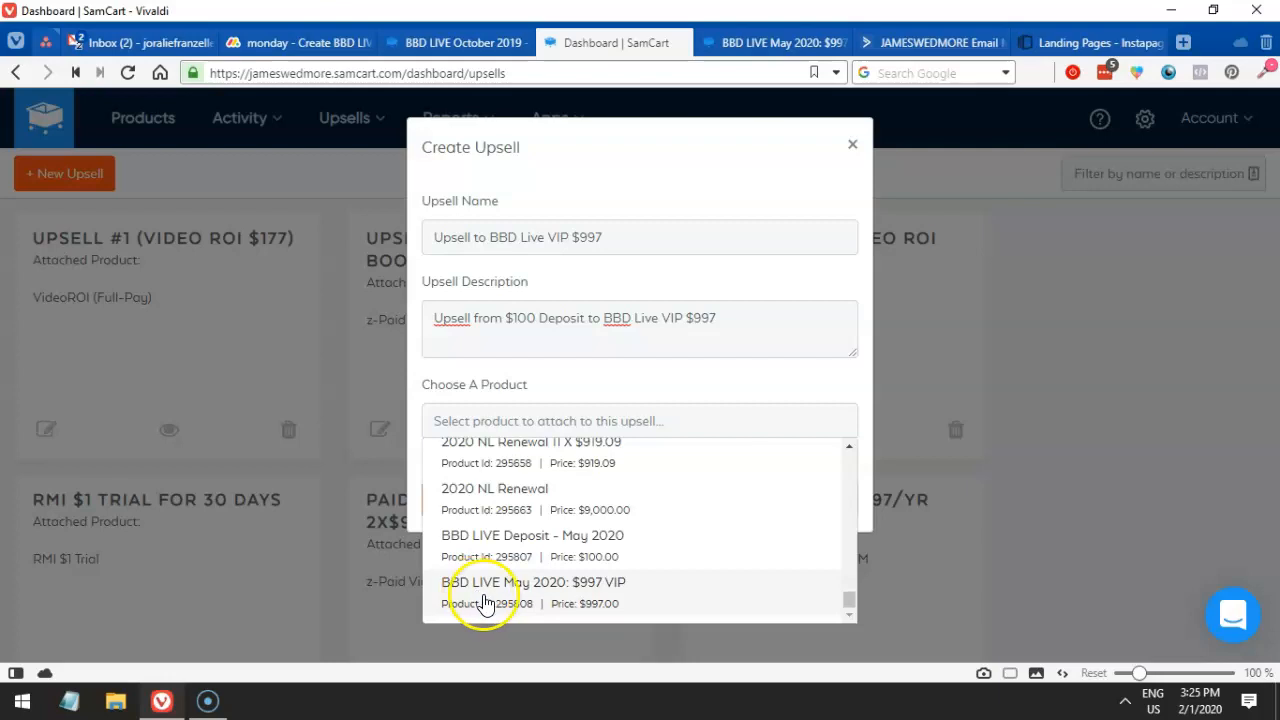
{"action": "left_click", "coordinate": [634, 597]}
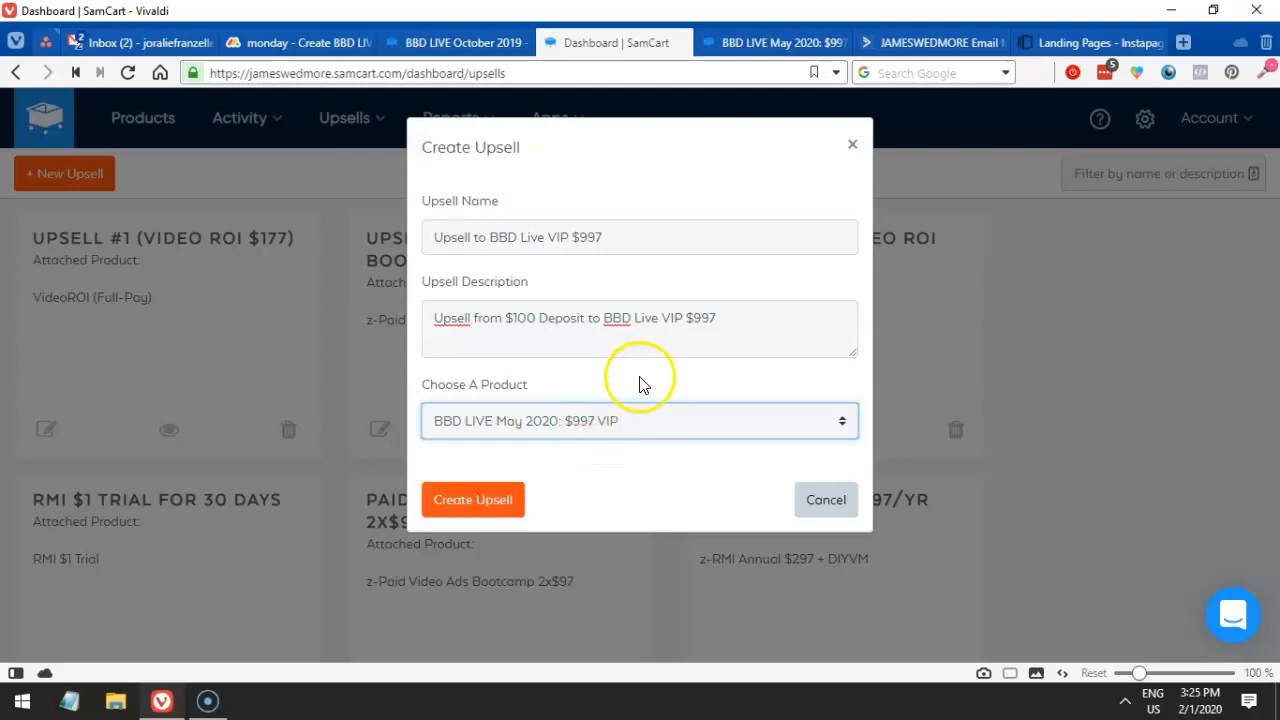
{"action": "left_click", "coordinate": [497, 509]}
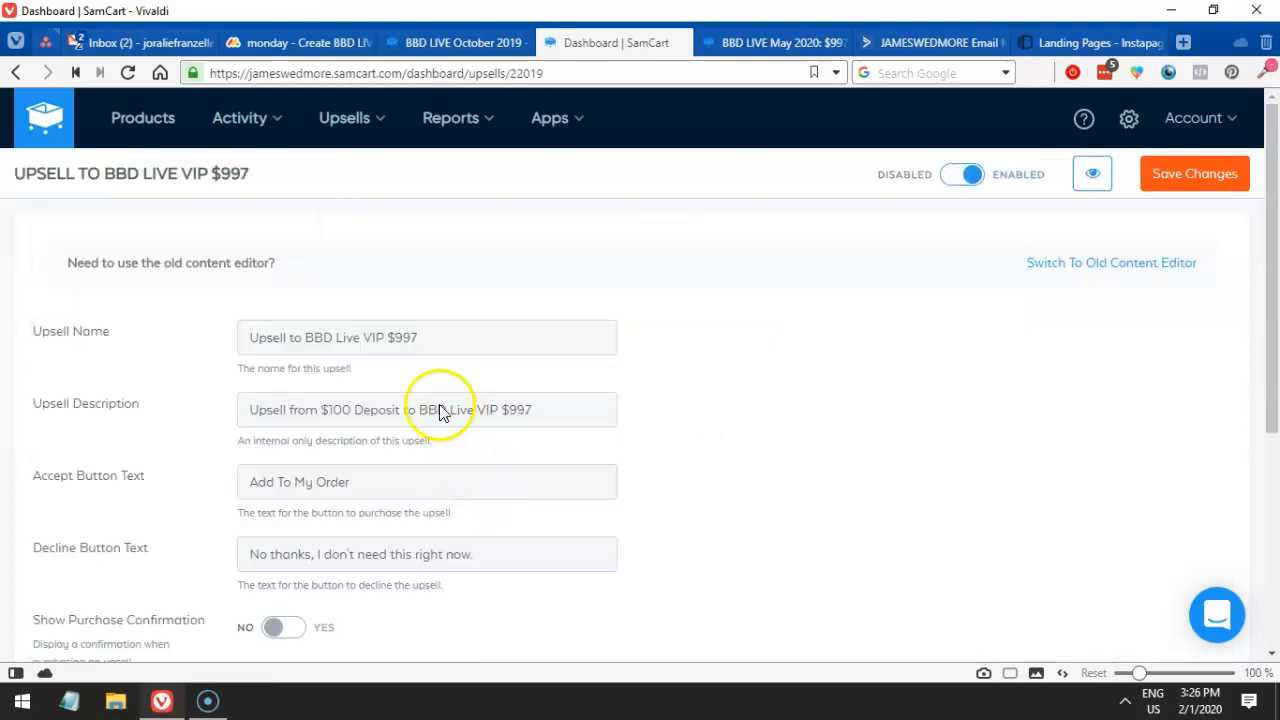
- Set Show Purchase Confirmation to YES and enter the upsell's visual page builder
{"action": "scroll", "coordinate": [520, 445], "scroll_direction": "down", "scroll_amount": 1}
{"action": "scroll", "coordinate": [395, 286], "scroll_direction": "down", "scroll_amount": 1}
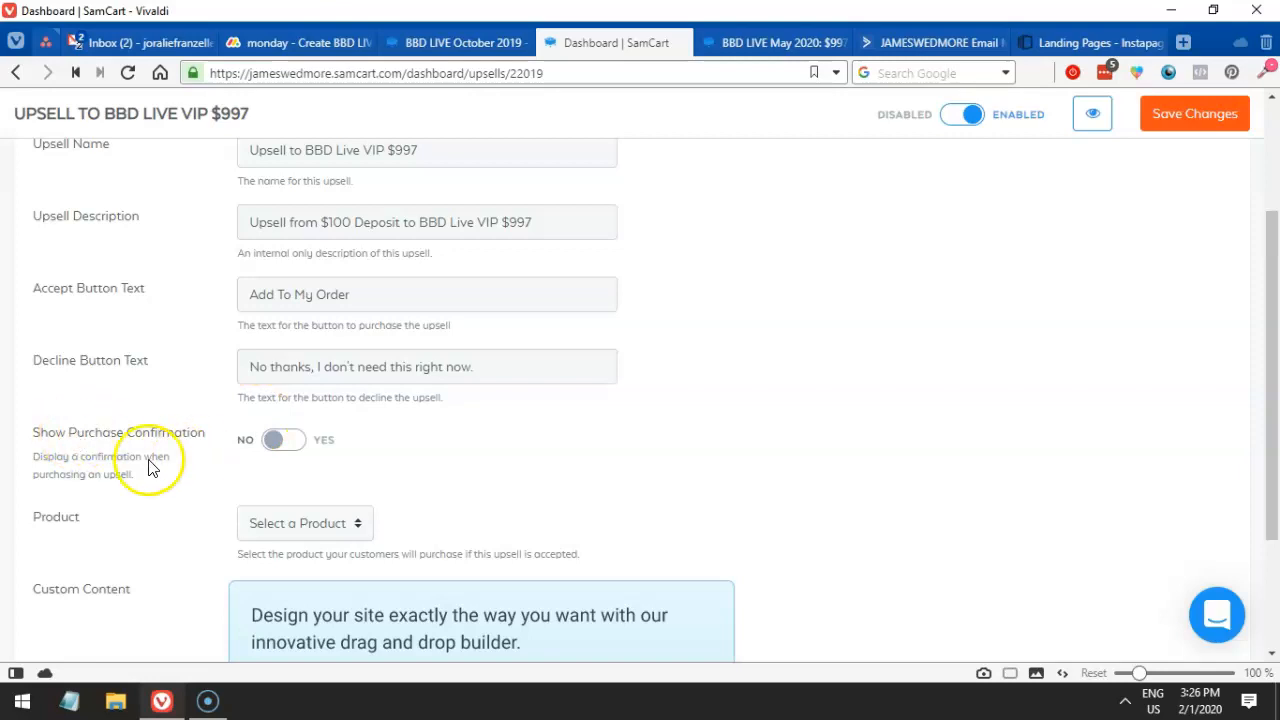
{"action": "left_click", "coordinate": [279, 446]}
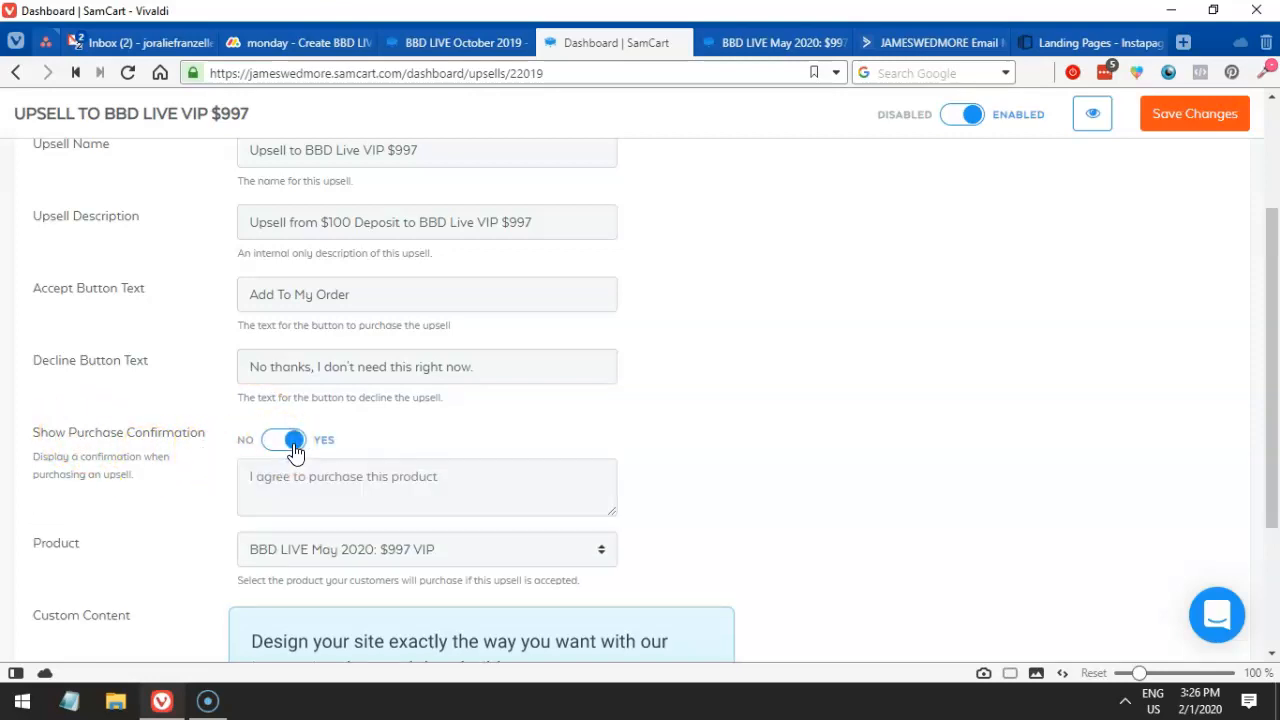
{"action": "scroll", "coordinate": [285, 440], "scroll_direction": "down", "scroll_amount": 1}
{"action": "scroll", "coordinate": [750, 505], "scroll_direction": "down", "scroll_amount": 1}
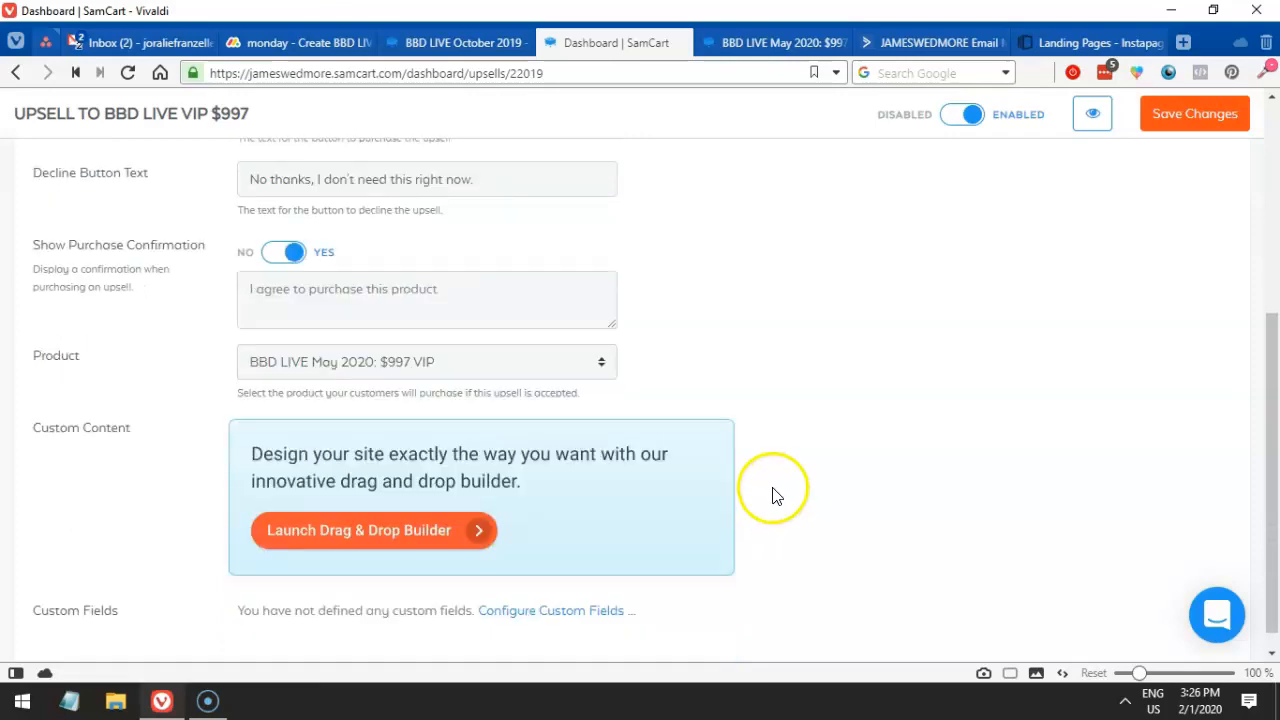
{"action": "scroll", "coordinate": [650, 476], "scroll_direction": "down", "scroll_amount": 1}
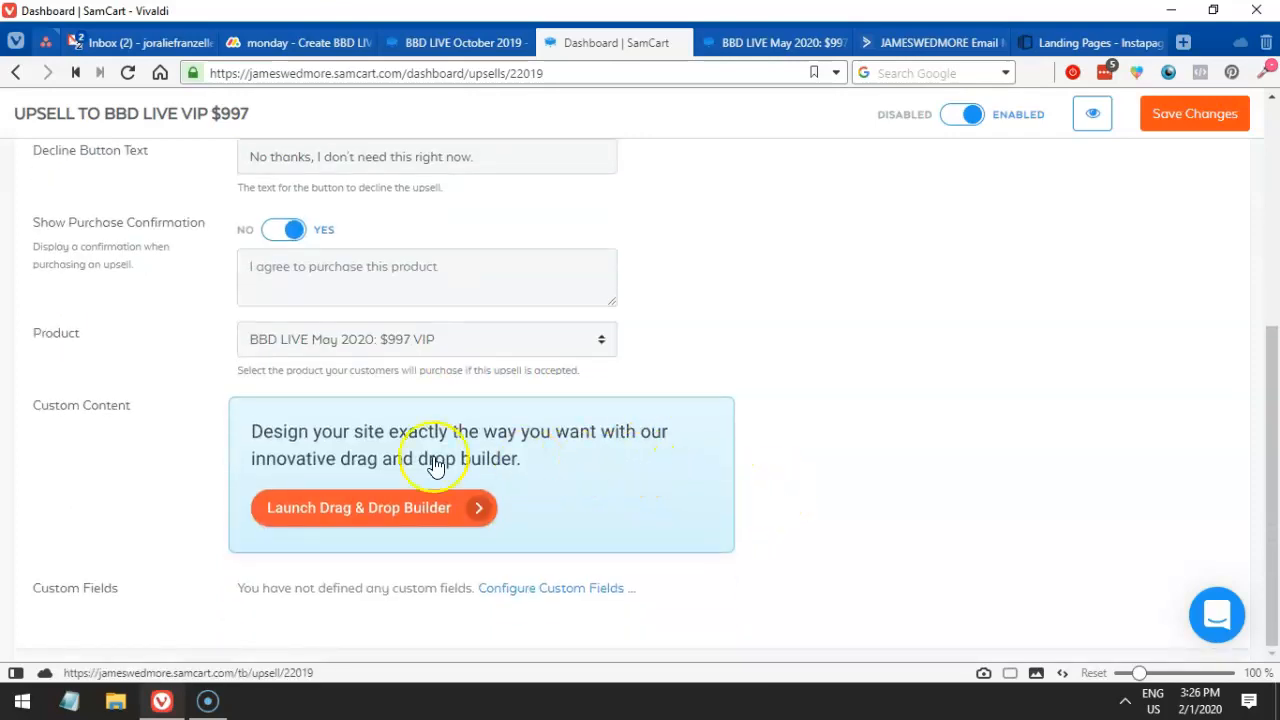
{"action": "left_click_drag", "start_coordinate": [70, 413], "coordinate": [149, 417]}
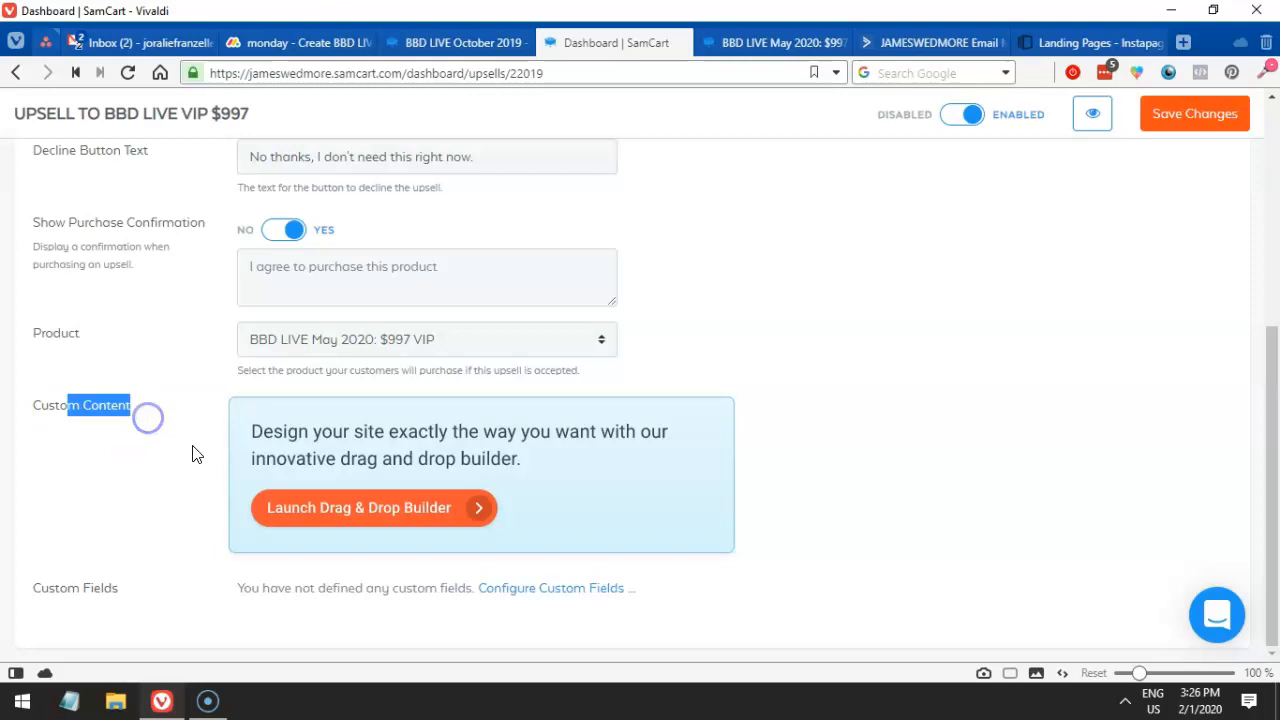
{"action": "left_click", "coordinate": [363, 518]}
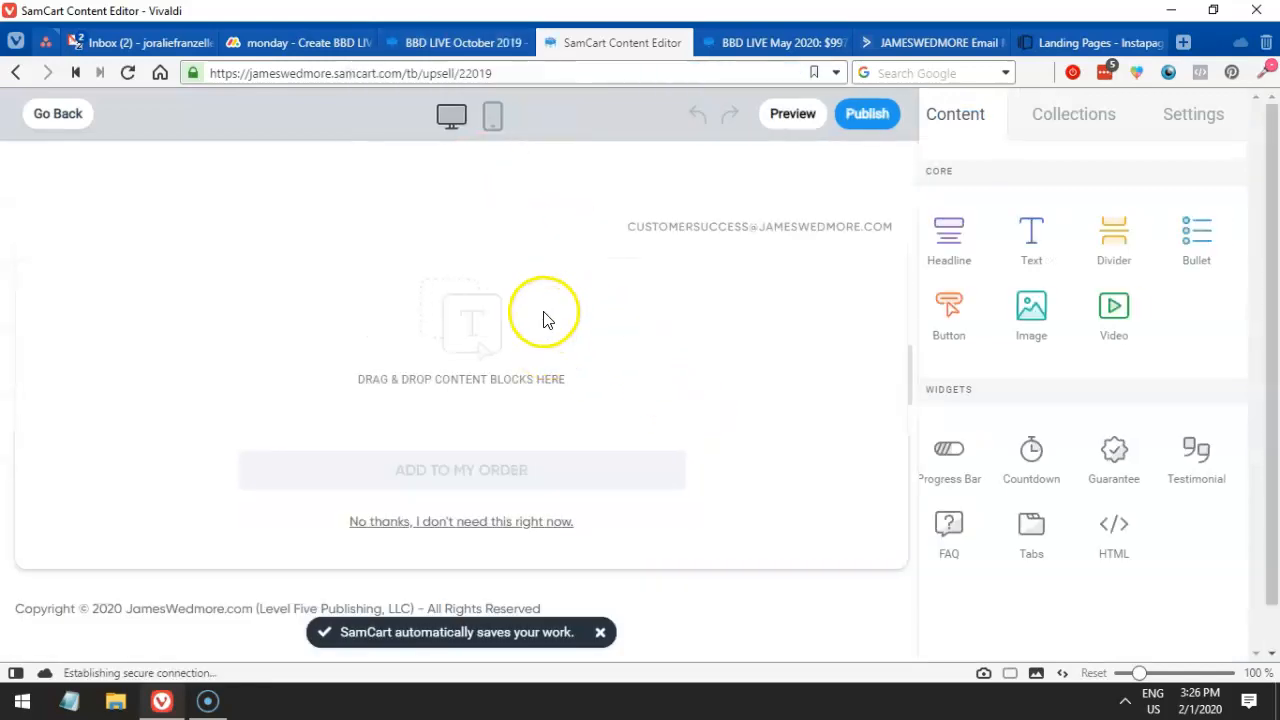
- Copy 'YOU WON'T WANNA MISS OUT ON HEARING ABOUT THIS!' from the October 2019 VIP upsell page
{"action": "left_click", "coordinate": [415, 42]}
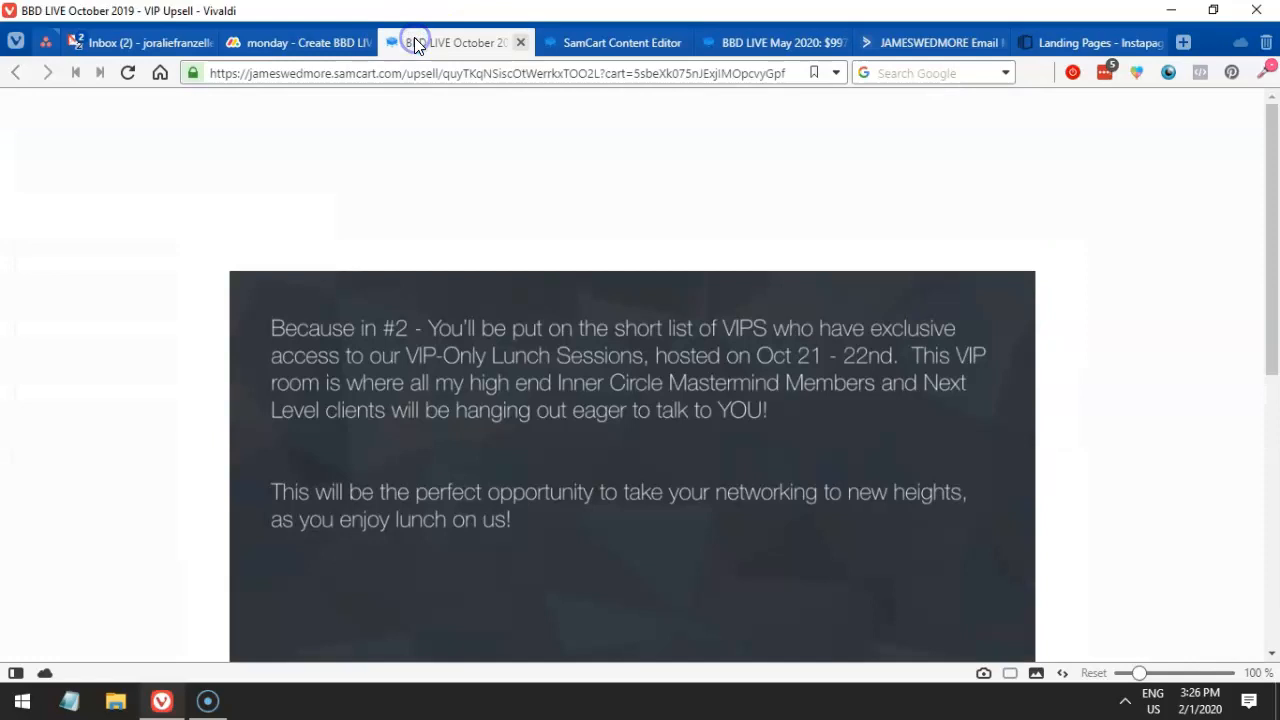
{"action": "scroll", "coordinate": [563, 373], "scroll_direction": "down", "scroll_amount": 4}
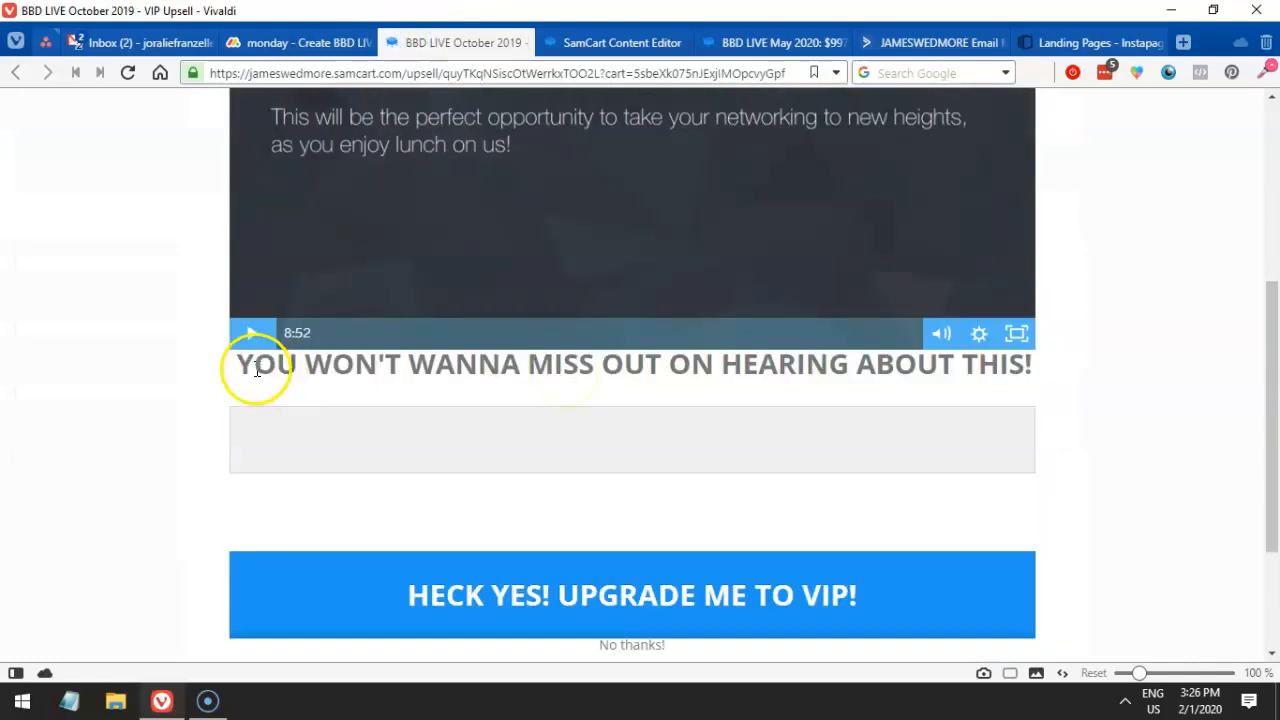
{"action": "left_click_drag", "start_coordinate": [244, 364], "coordinate": [1022, 375]}
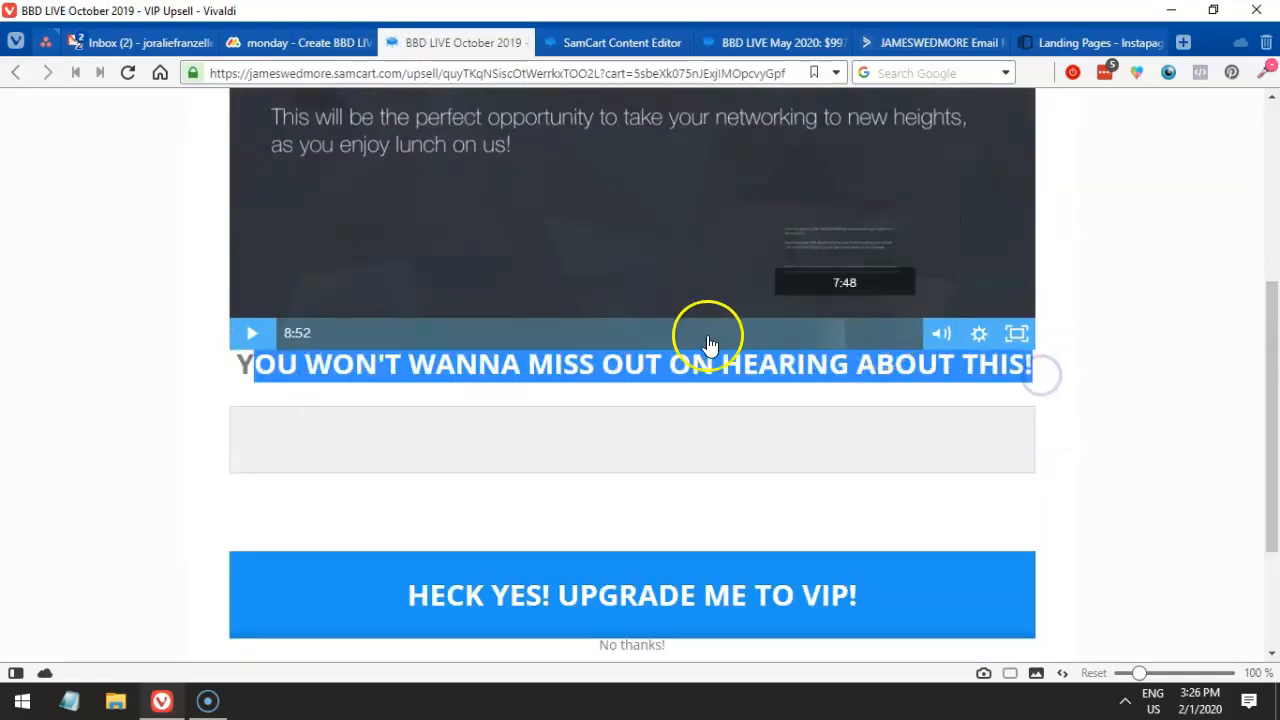
{"action": "left_click_drag", "start_coordinate": [250, 366], "coordinate": [1205, 370]}
{"action": "key", "text": "ctrl+c"}
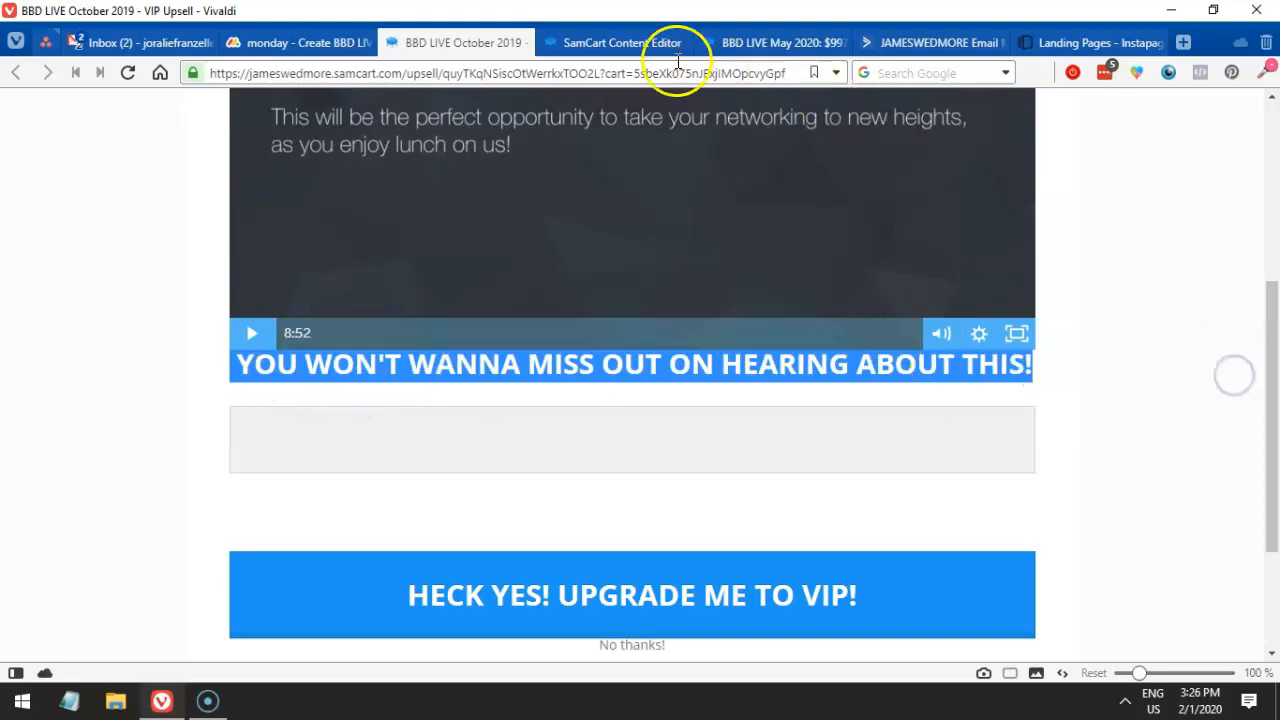
{"action": "left_click", "coordinate": [630, 42]}
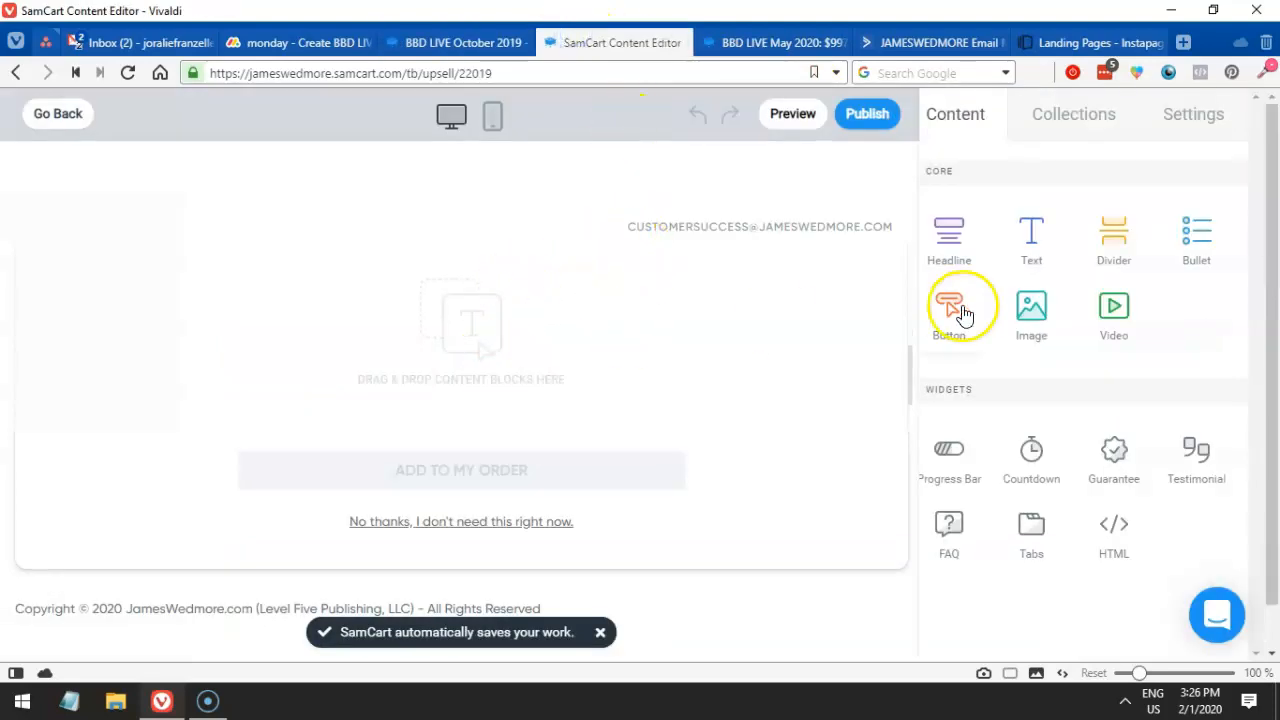
- Add a Headline block and paste 'YOU WON'T WANNA MISS OUT ON HEARING ABOUT THIS!' into it
{"action": "left_click_drag", "start_coordinate": [971, 257], "coordinate": [482, 348]}
{"action": "triple_click", "coordinate": [537, 337]}
{"action": "key", "text": "ctrl+v"}
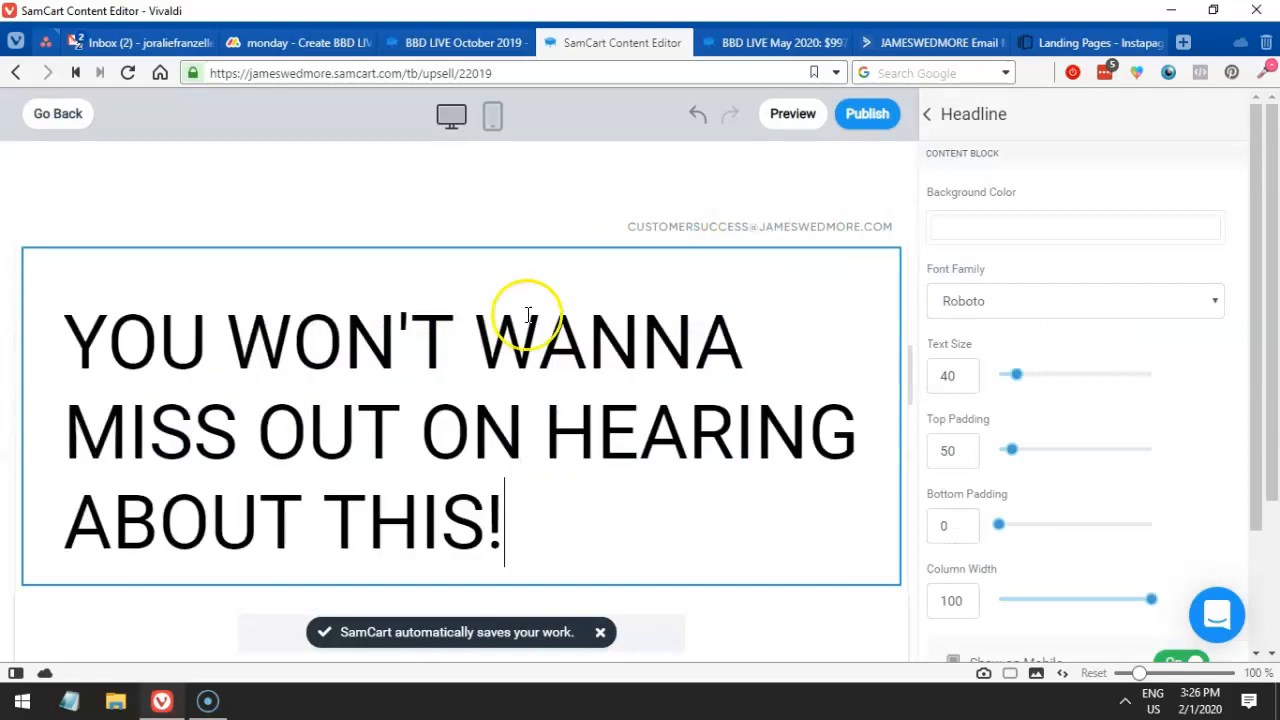
{"action": "triple_click", "coordinate": [528, 315]}
{"action": "scroll", "coordinate": [1005, 428], "scroll_direction": "down", "scroll_amount": 2}
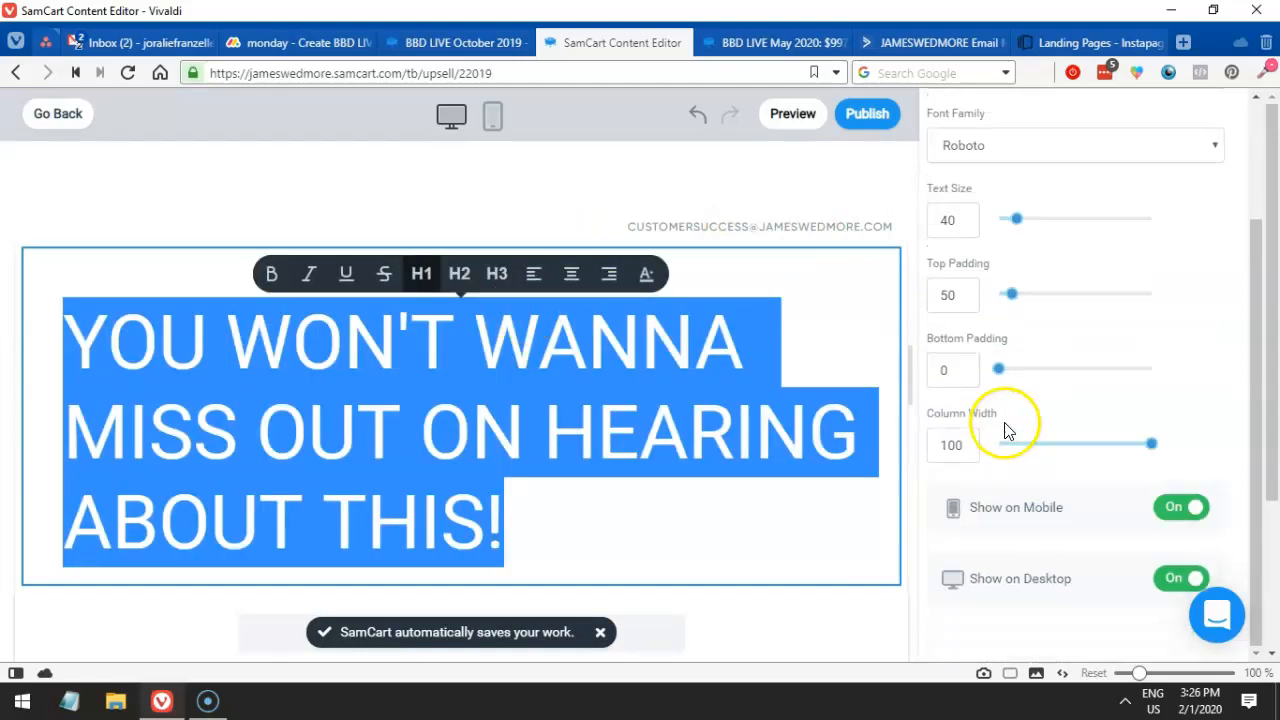
{"action": "scroll", "coordinate": [1010, 435], "scroll_direction": "down", "scroll_amount": 2}
{"action": "scroll", "coordinate": [1012, 420], "scroll_direction": "up", "scroll_amount": 4}
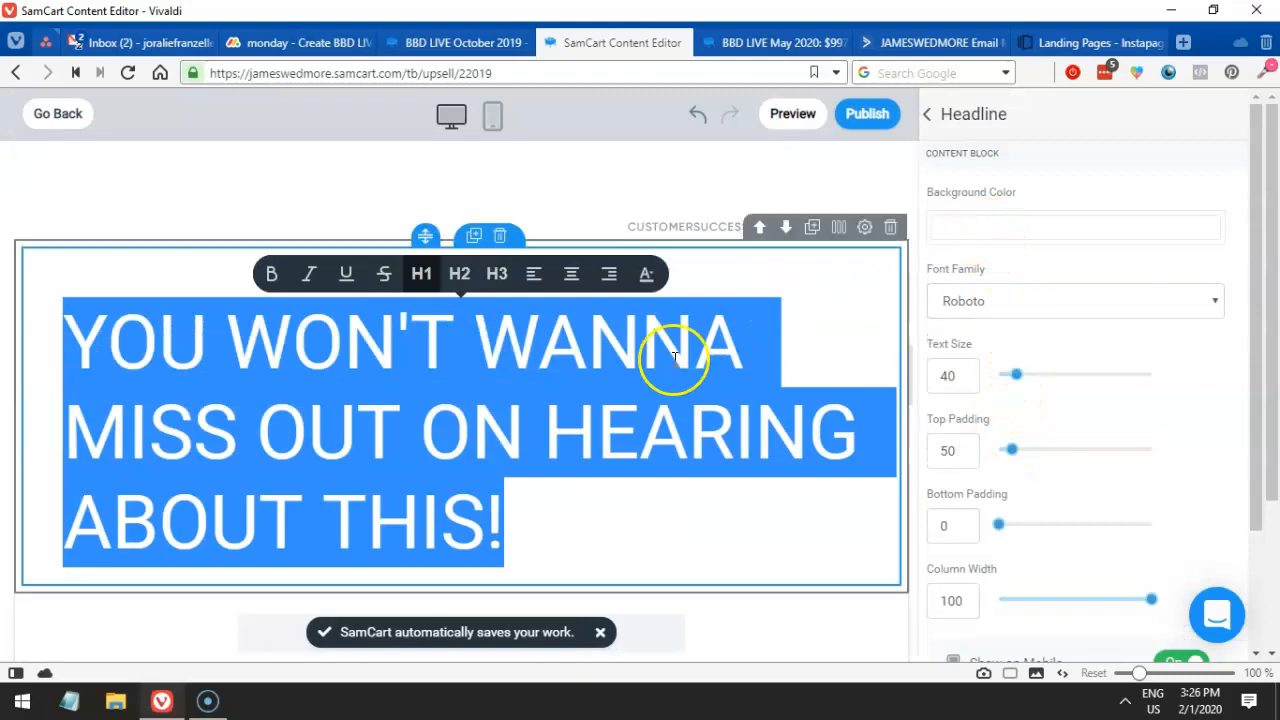
- Centre-align the headline and set it to H3 size
{"action": "left_click", "coordinate": [570, 276]}
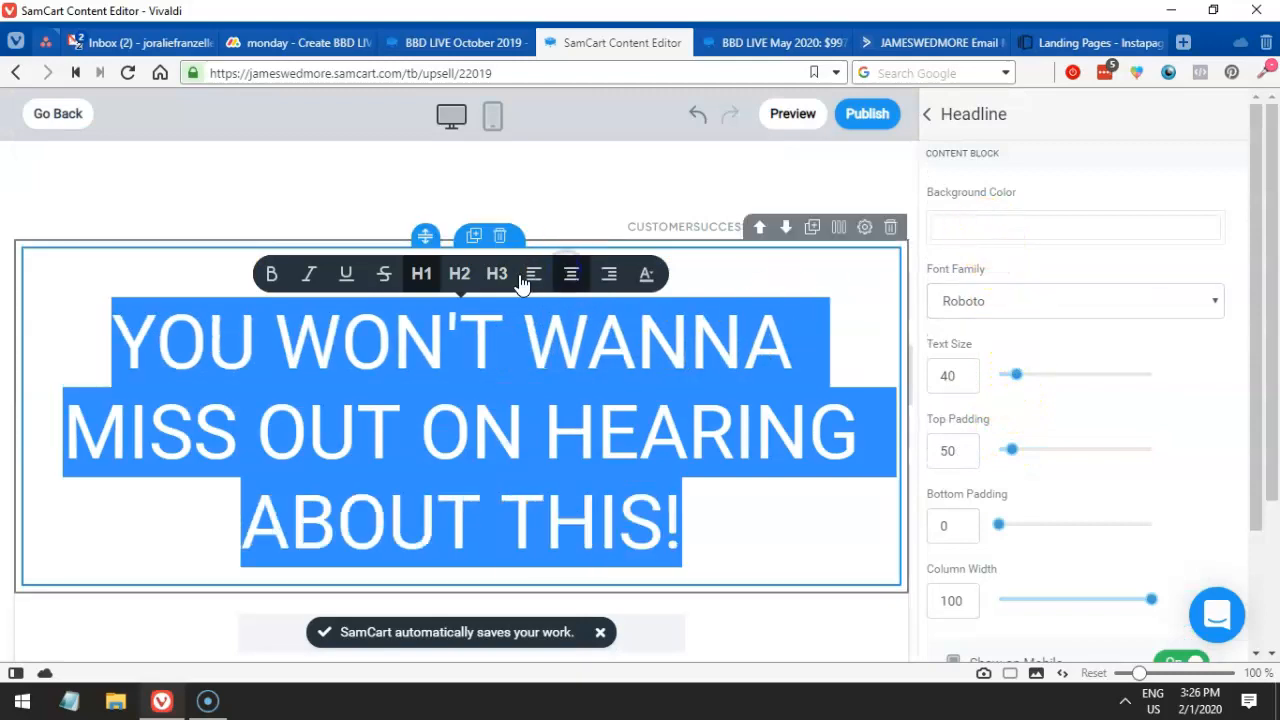
{"action": "left_click", "coordinate": [460, 278]}
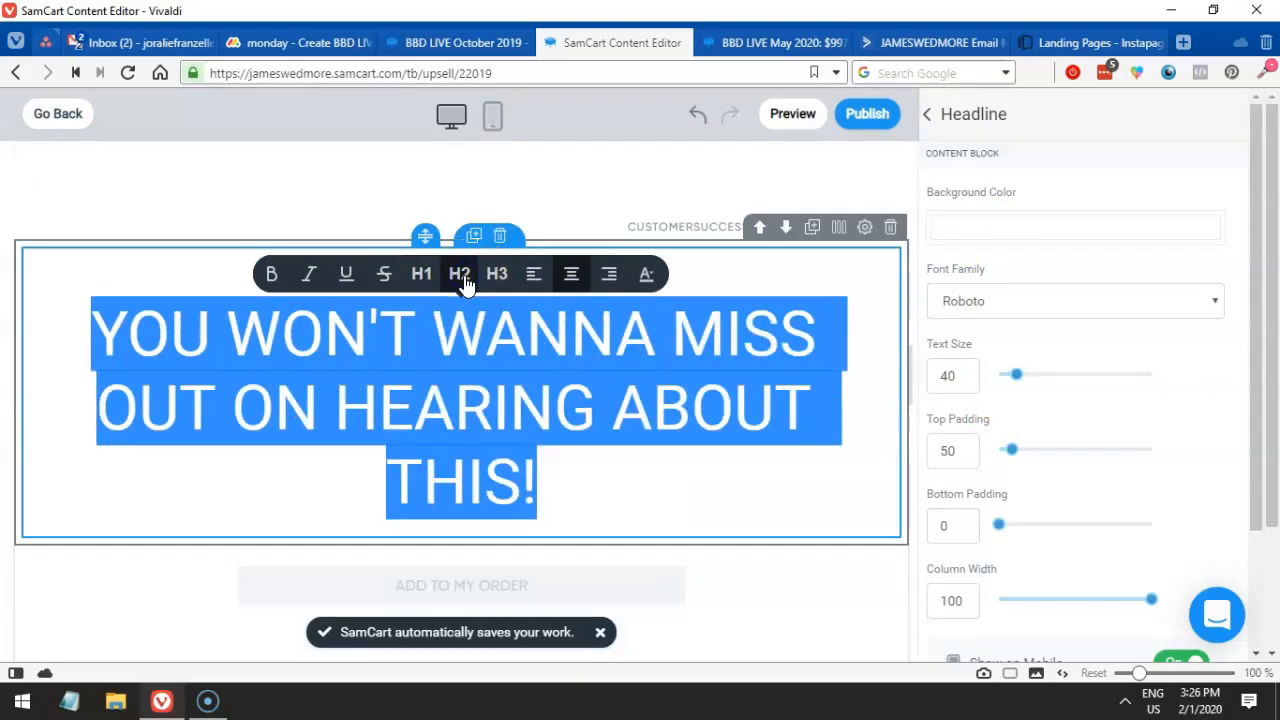
{"action": "left_click", "coordinate": [497, 276]}
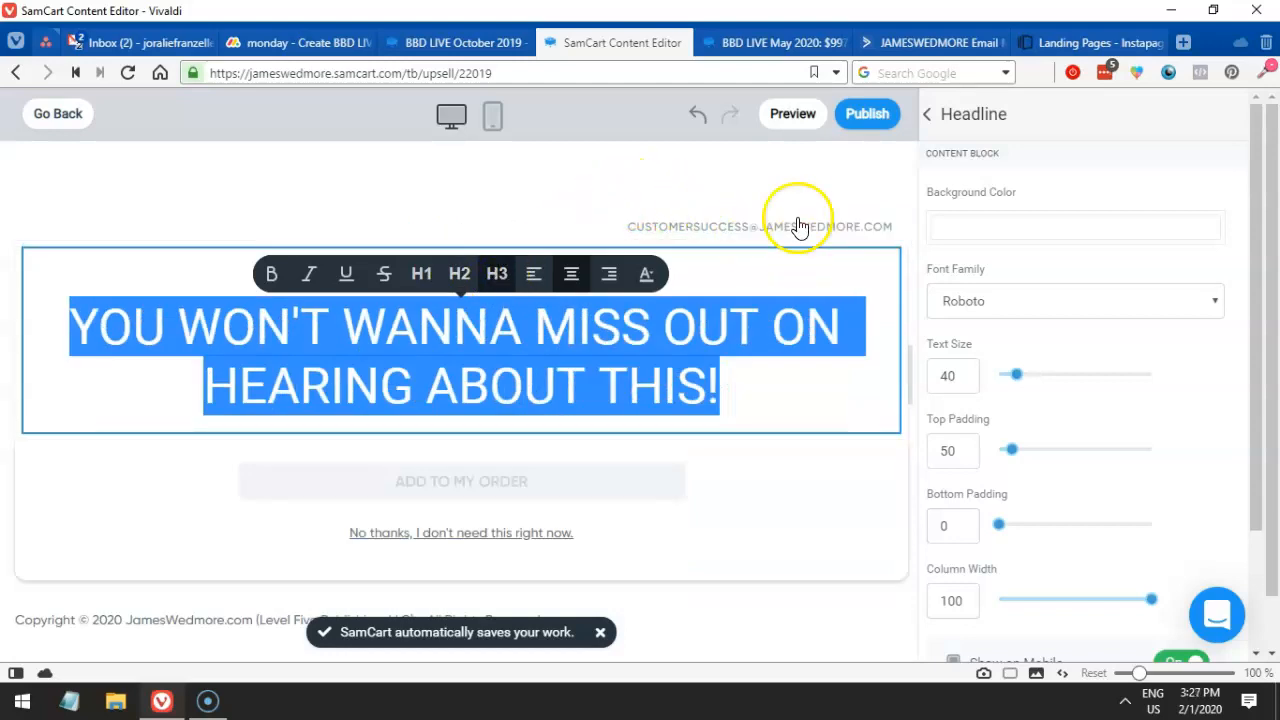
{"action": "left_click", "coordinate": [688, 194]}
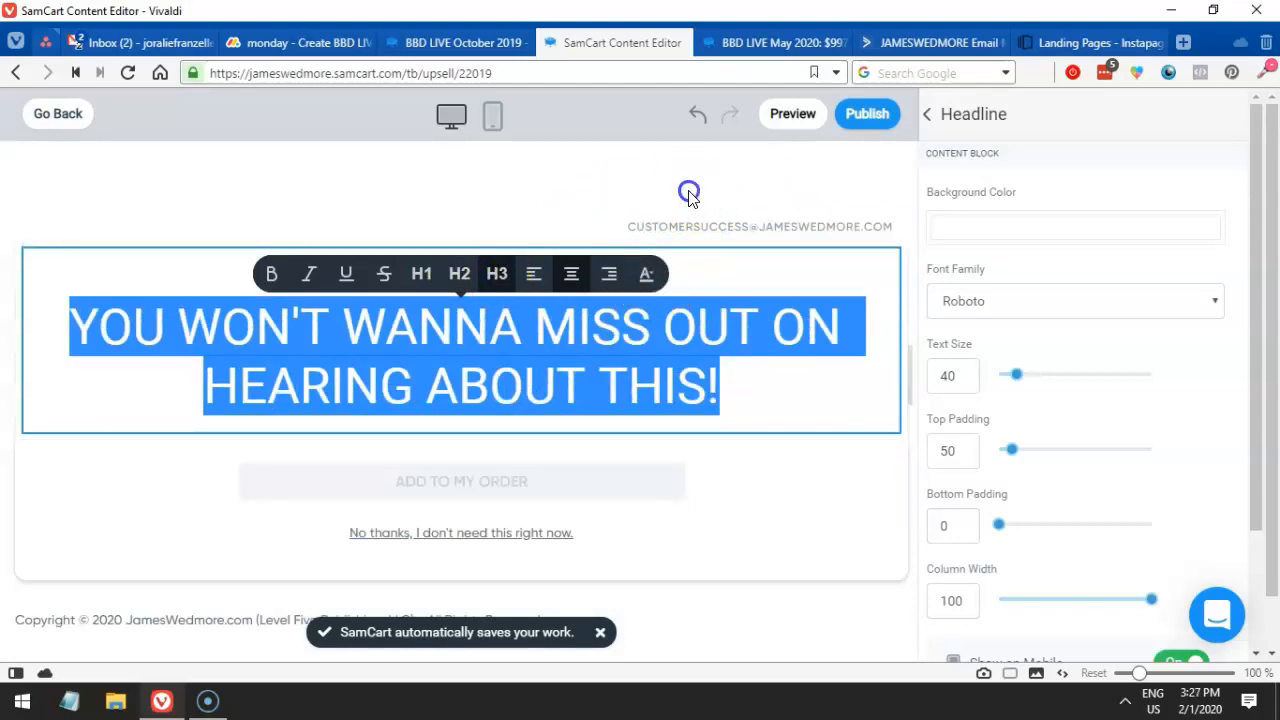
{"action": "left_click", "coordinate": [712, 286]}
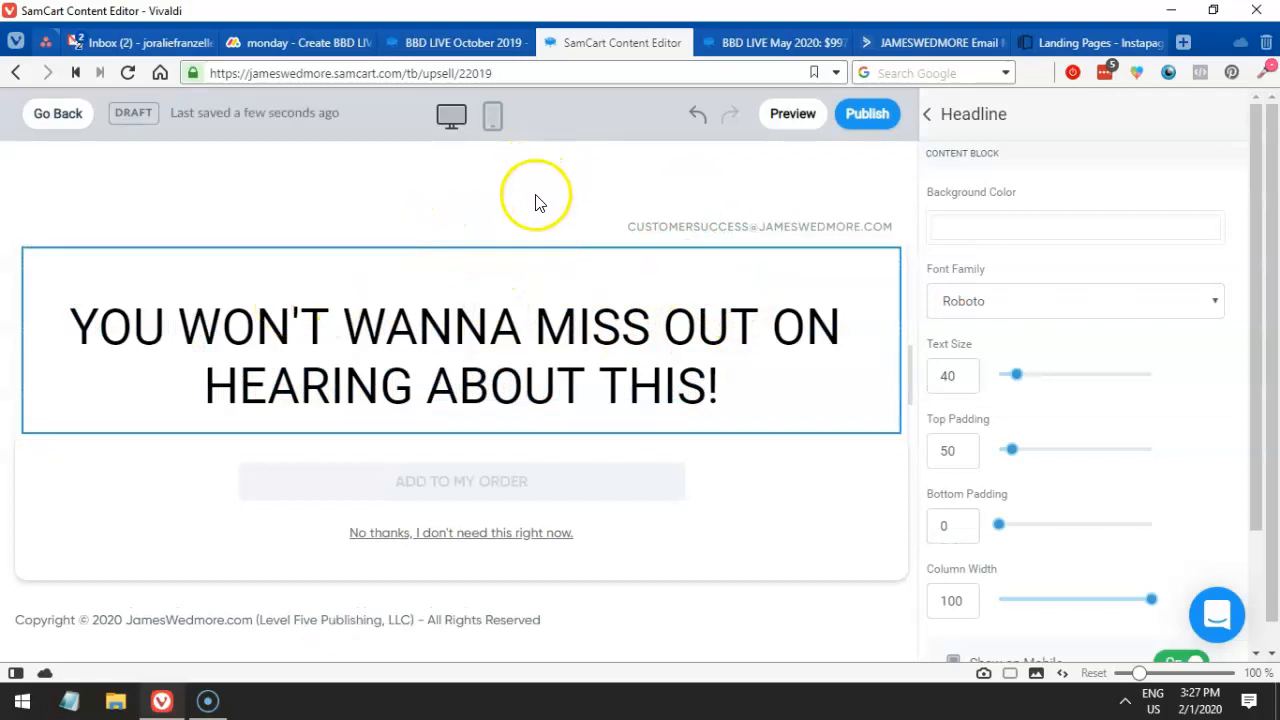
{"action": "scroll", "coordinate": [571, 285], "scroll_direction": "down", "scroll_amount": 1}
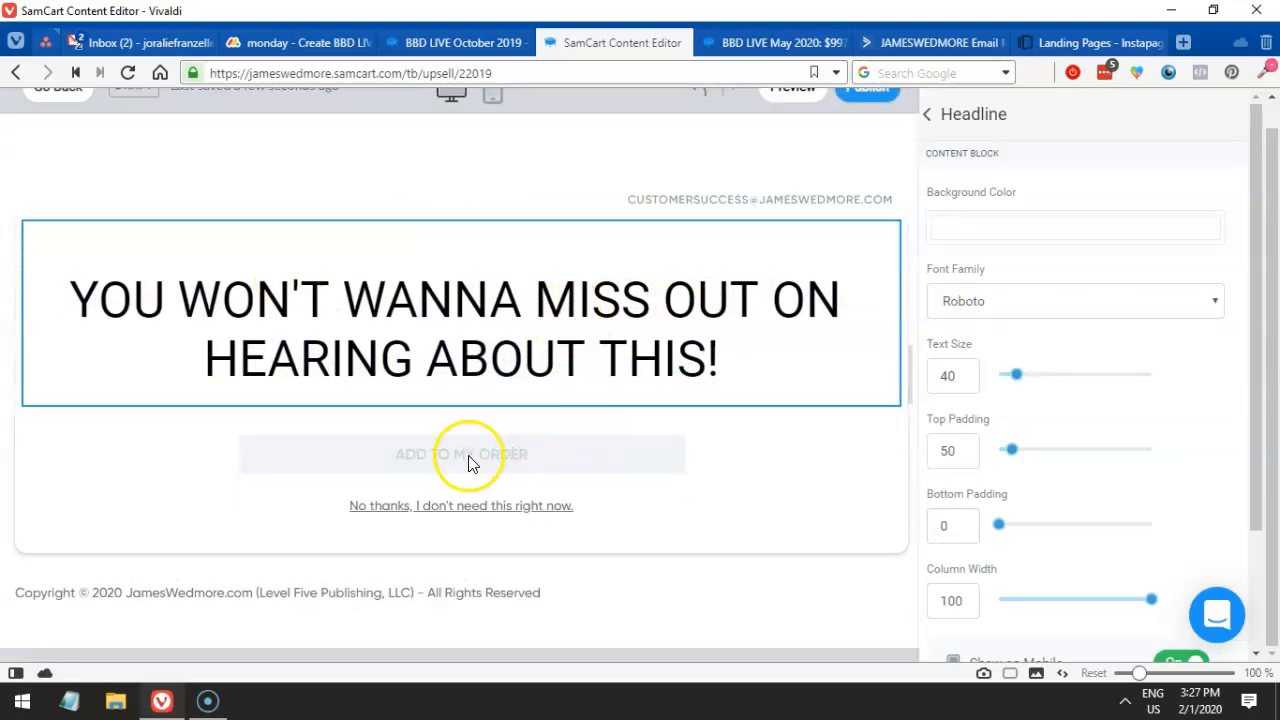
- Place the video-left Call To Action template from Collections above the headline
{"action": "left_click", "coordinate": [634, 458]}
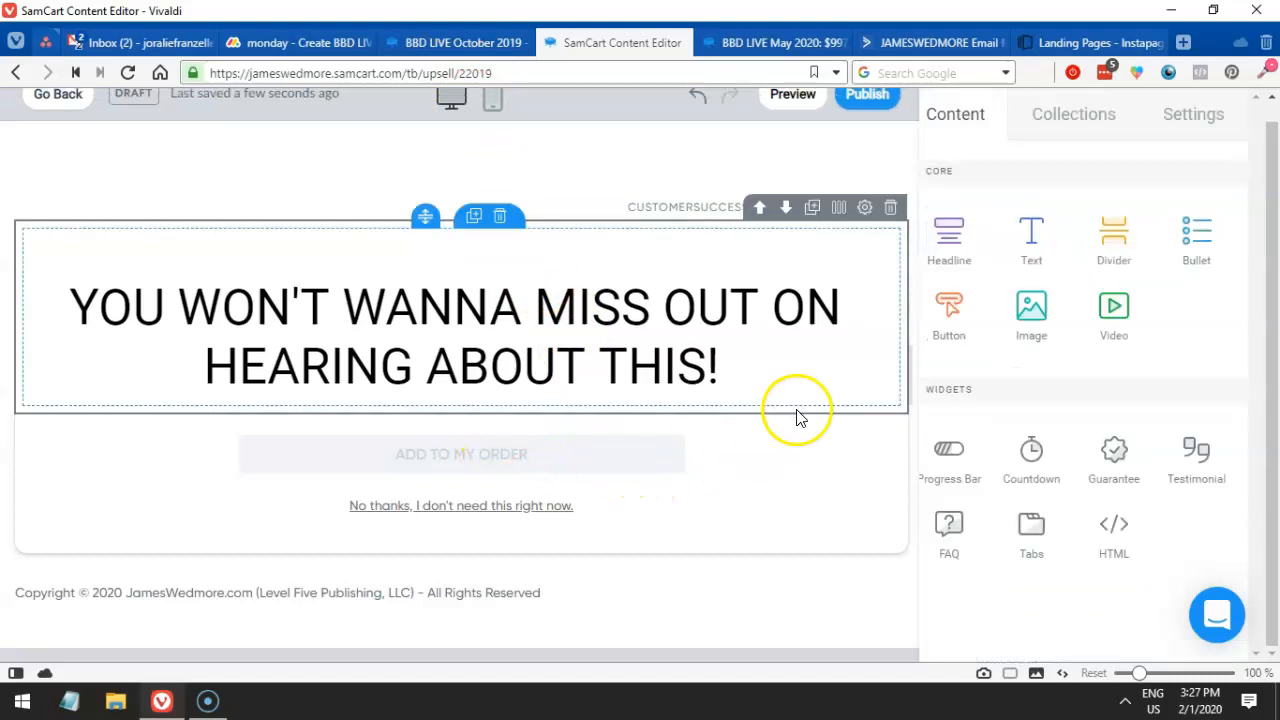
{"action": "left_click", "coordinate": [1179, 130]}
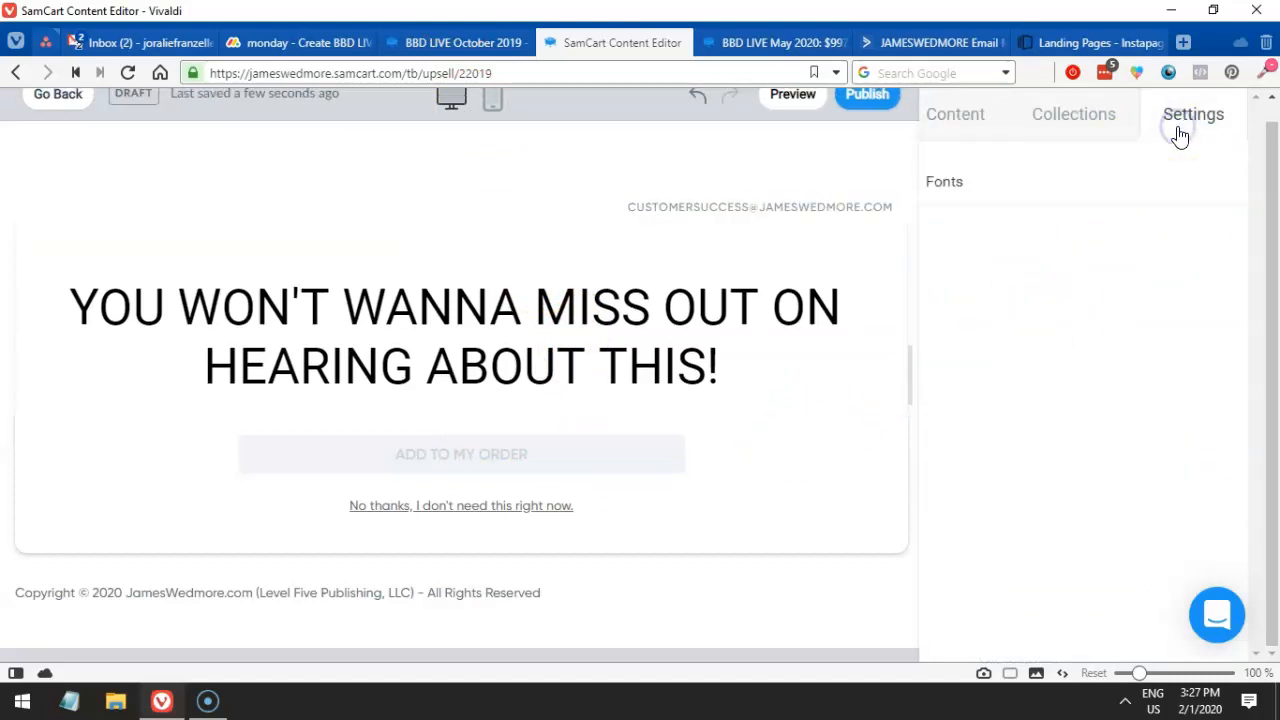
{"action": "left_click", "coordinate": [1094, 128]}
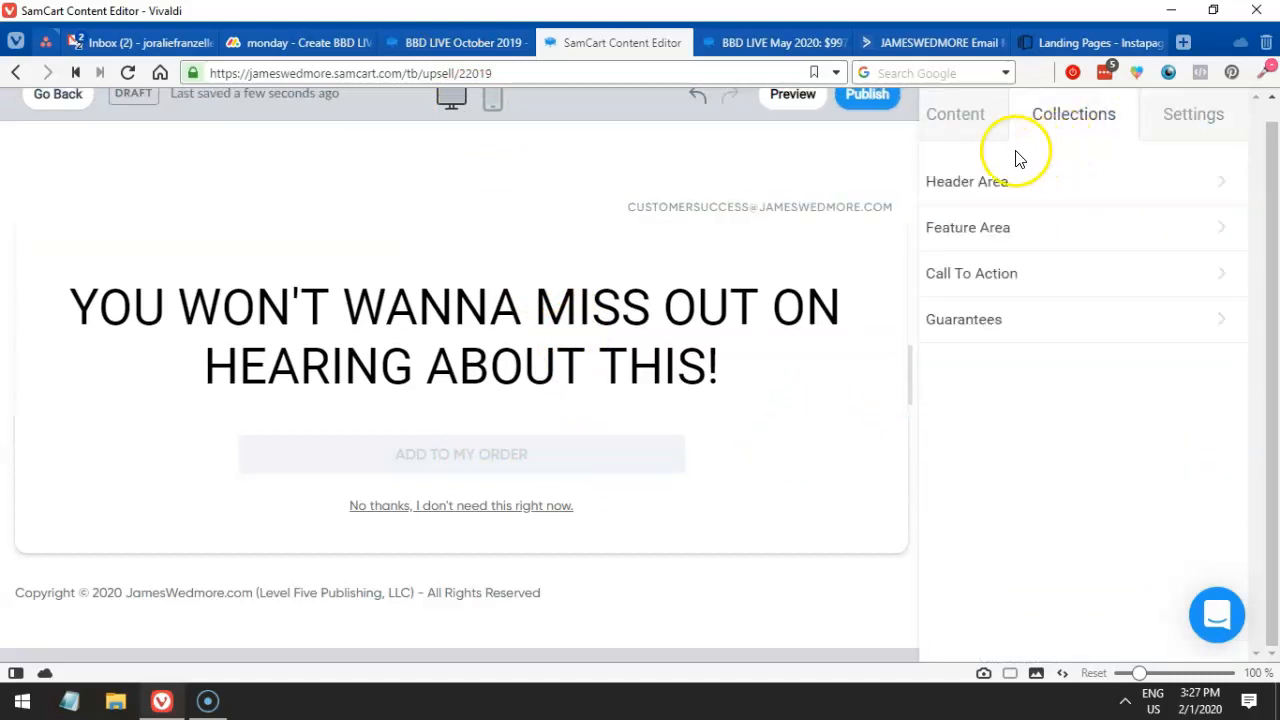
{"action": "left_click", "coordinate": [1182, 132]}
{"action": "left_click", "coordinate": [1067, 120]}
{"action": "left_click", "coordinate": [973, 275]}
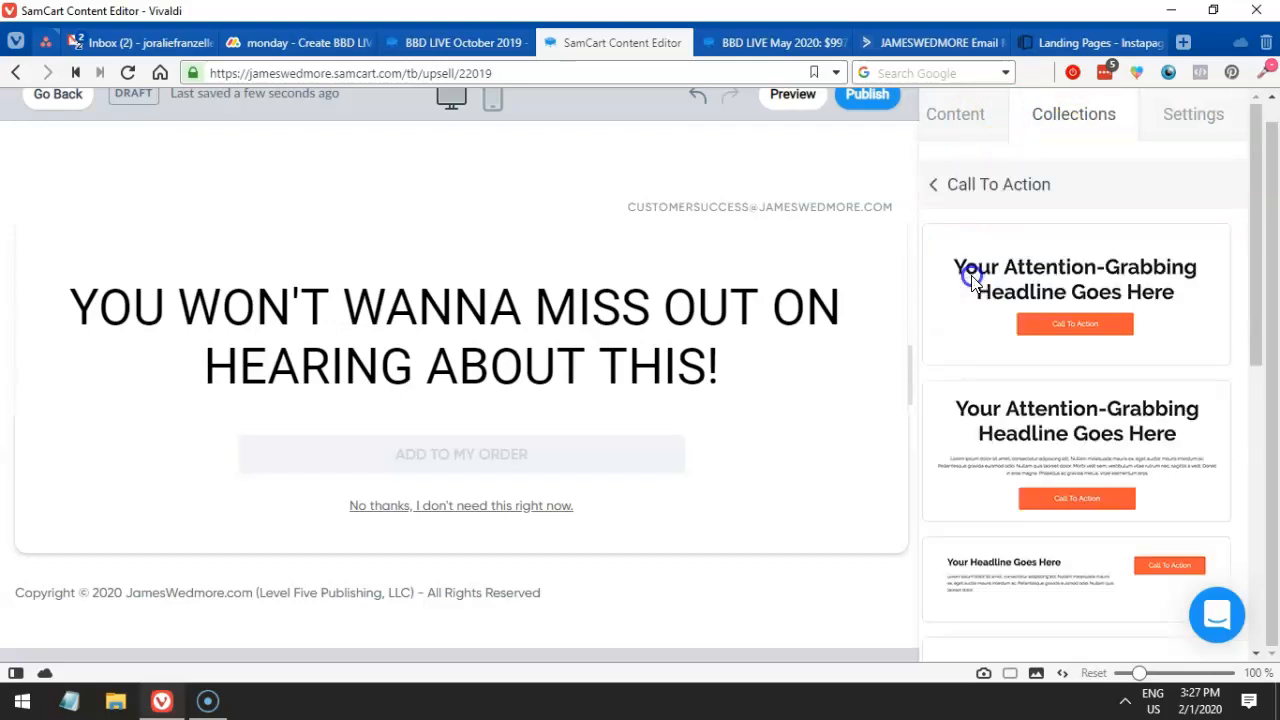
{"action": "scroll", "coordinate": [972, 284], "scroll_direction": "down", "scroll_amount": 4}
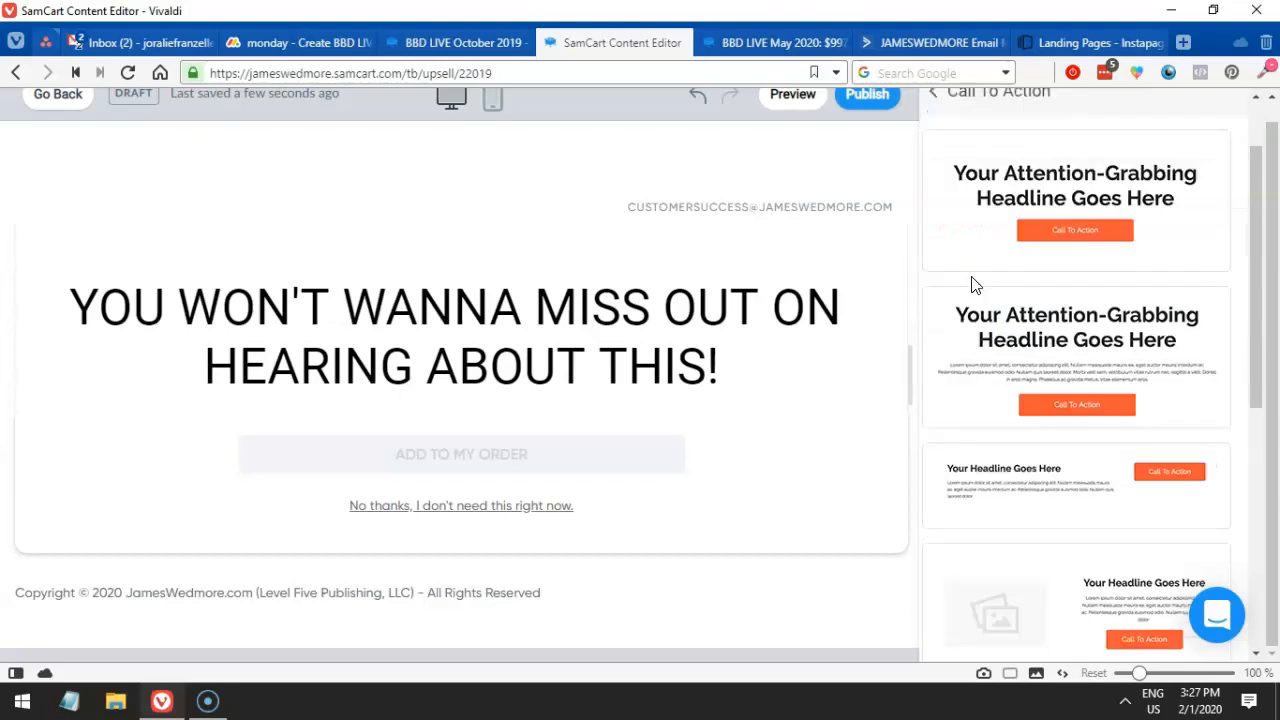
{"action": "scroll", "coordinate": [976, 286], "scroll_direction": "down", "scroll_amount": 3}
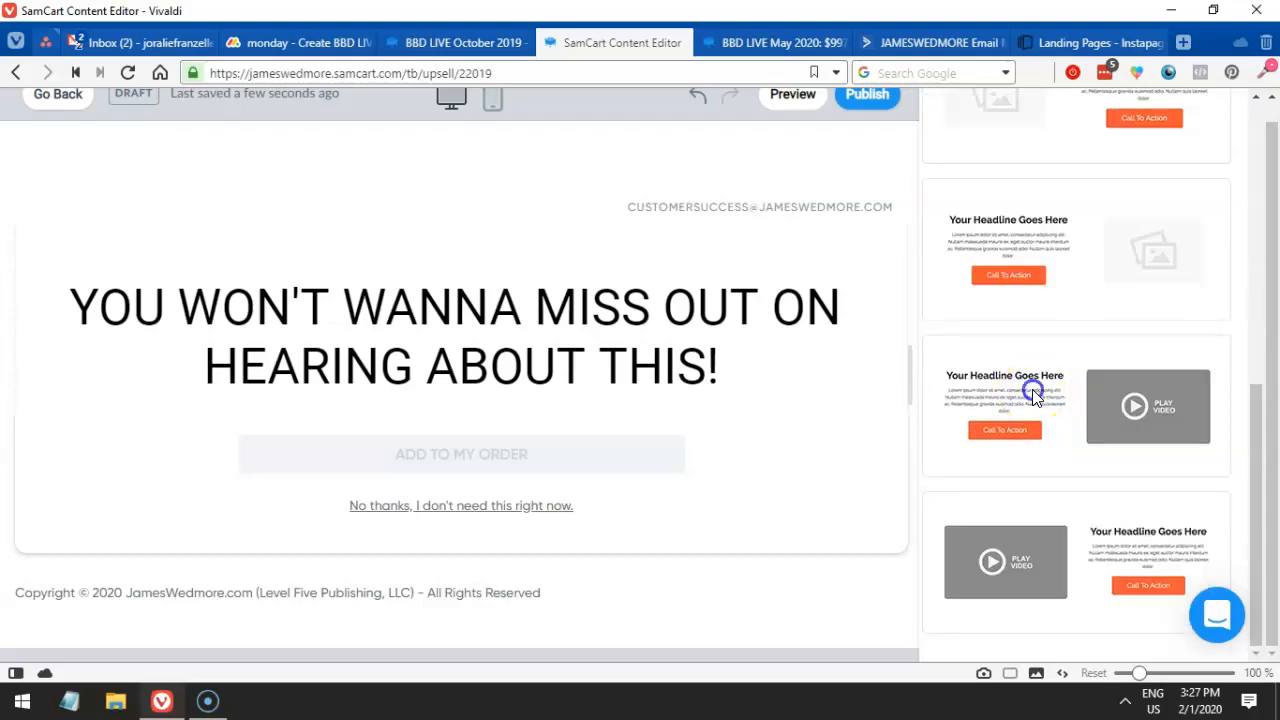
{"action": "left_click_drag", "start_coordinate": [1022, 522], "coordinate": [571, 286]}
{"action": "scroll", "coordinate": [586, 294], "scroll_direction": "down", "scroll_amount": 1}
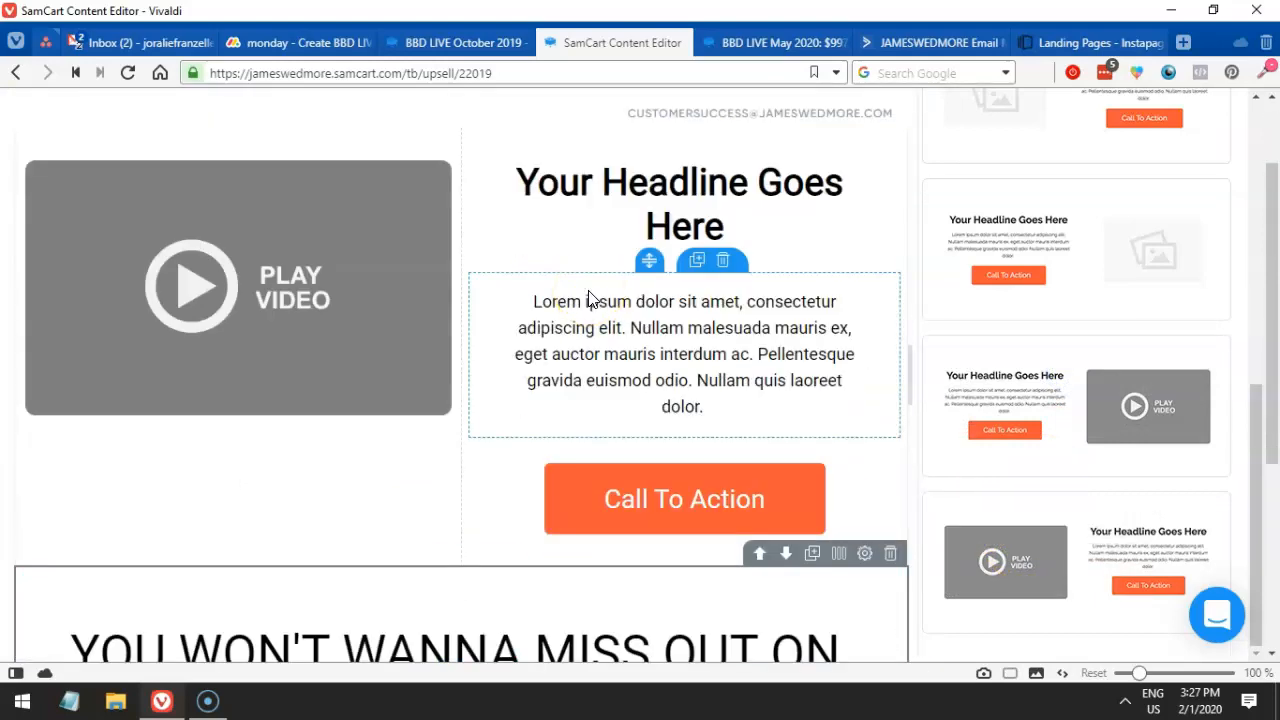
{"action": "scroll", "coordinate": [677, 334], "scroll_direction": "down", "scroll_amount": 2}
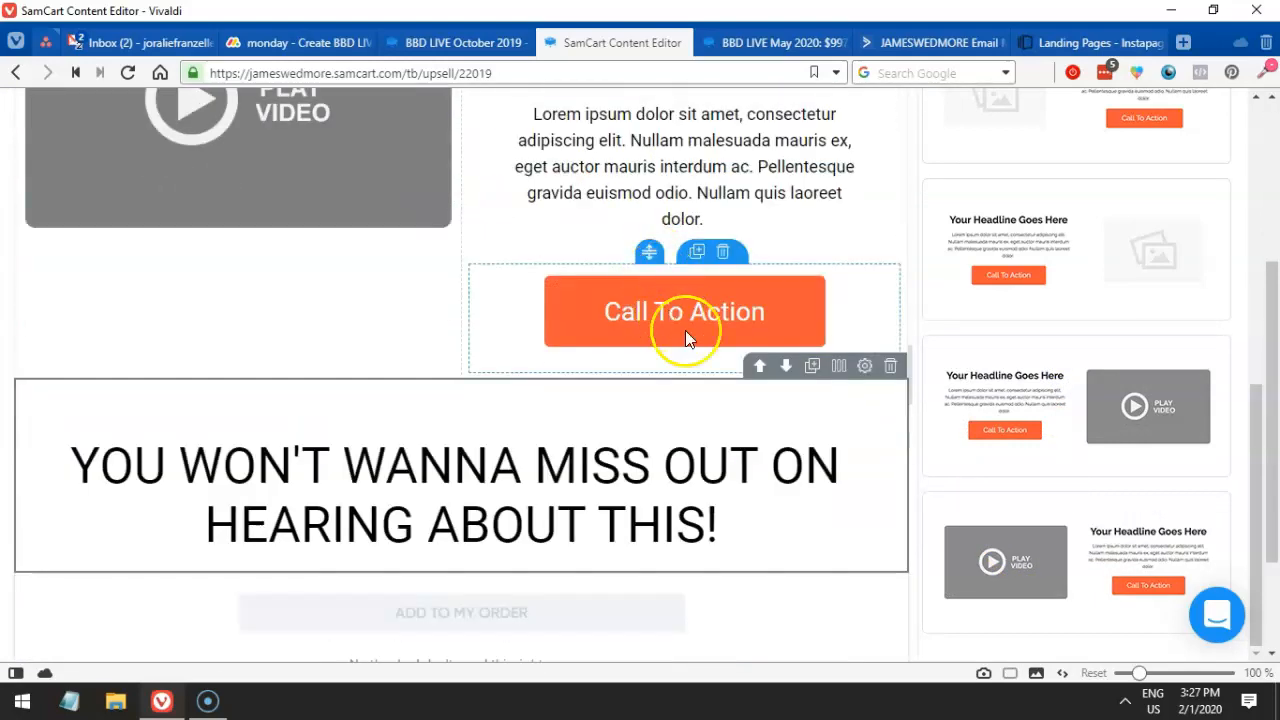
- Delete the 'YOU WON'T WANNA MISS OUT ON HEARING ABOUT THIS!' headline row
{"action": "left_click", "coordinate": [890, 366]}
{"action": "left_click", "coordinate": [700, 412]}
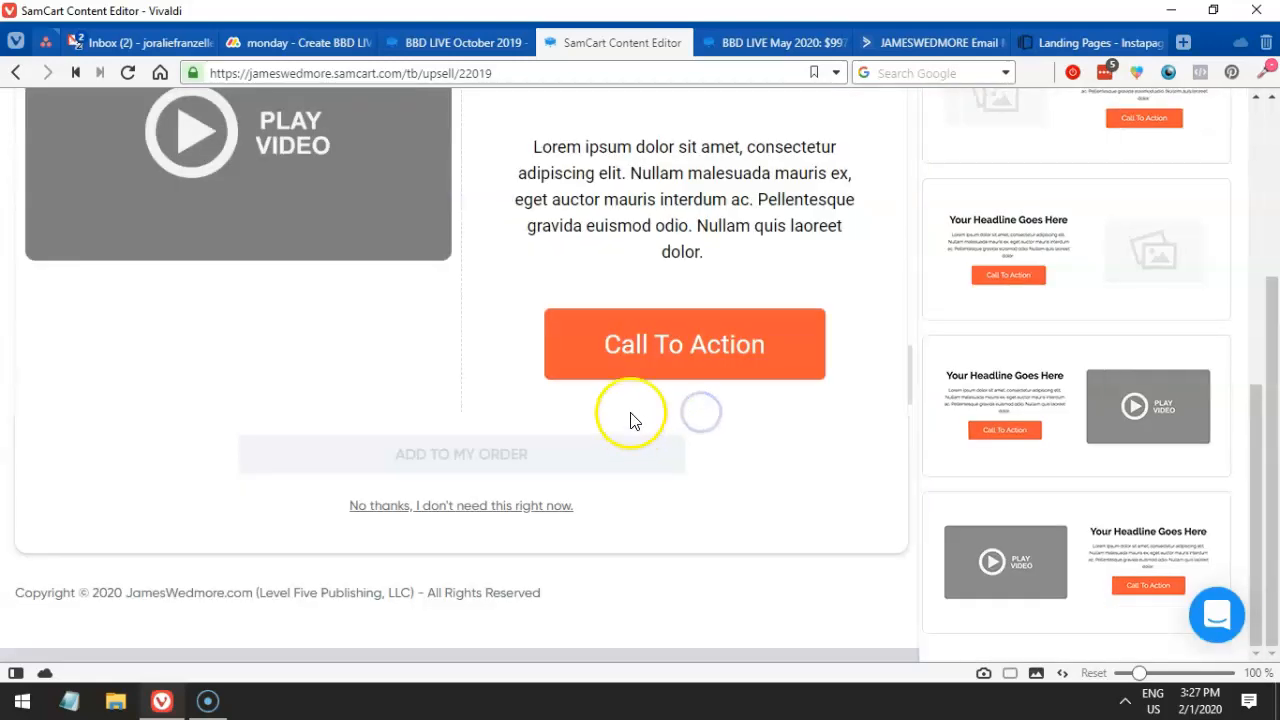
{"action": "scroll", "coordinate": [634, 420], "scroll_direction": "up", "scroll_amount": 2}
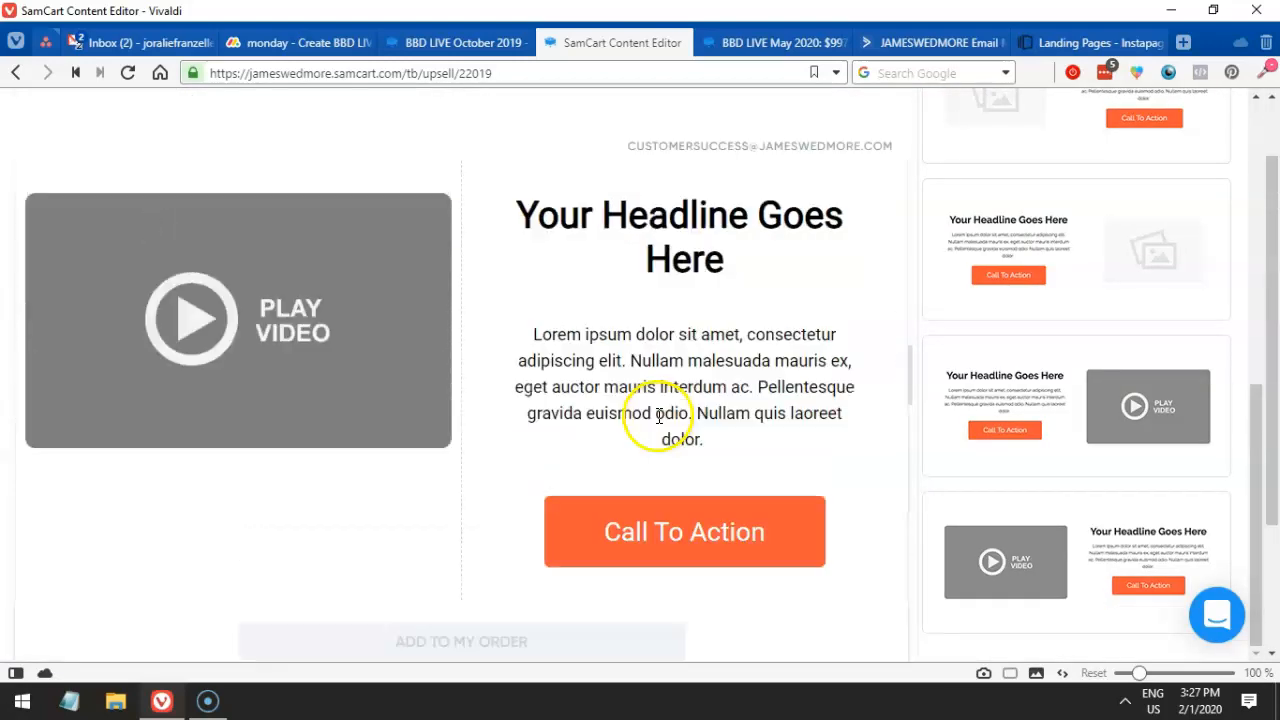
- Keep the CTA button's URL Target as Scroll To Checkout, then delete the button block
{"action": "left_click", "coordinate": [729, 554]}
{"action": "scroll", "coordinate": [1063, 349], "scroll_direction": "down", "scroll_amount": 2}
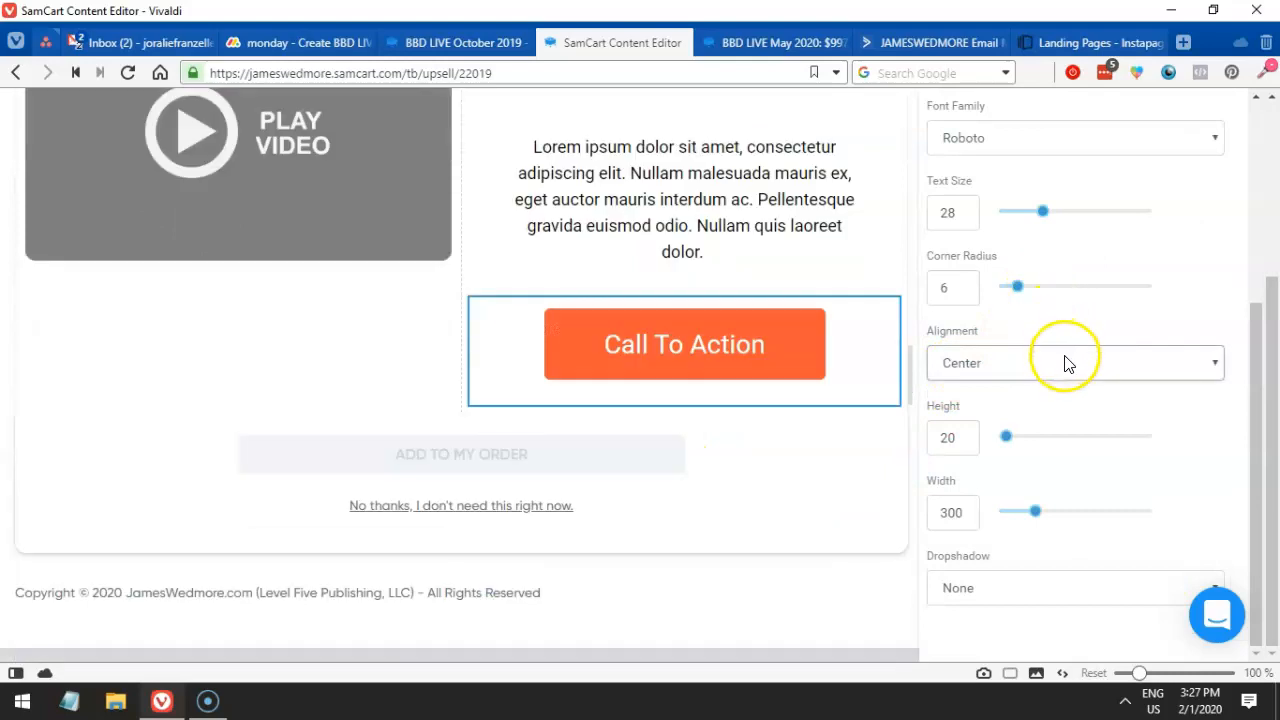
{"action": "scroll", "coordinate": [1065, 363], "scroll_direction": "up", "scroll_amount": 3}
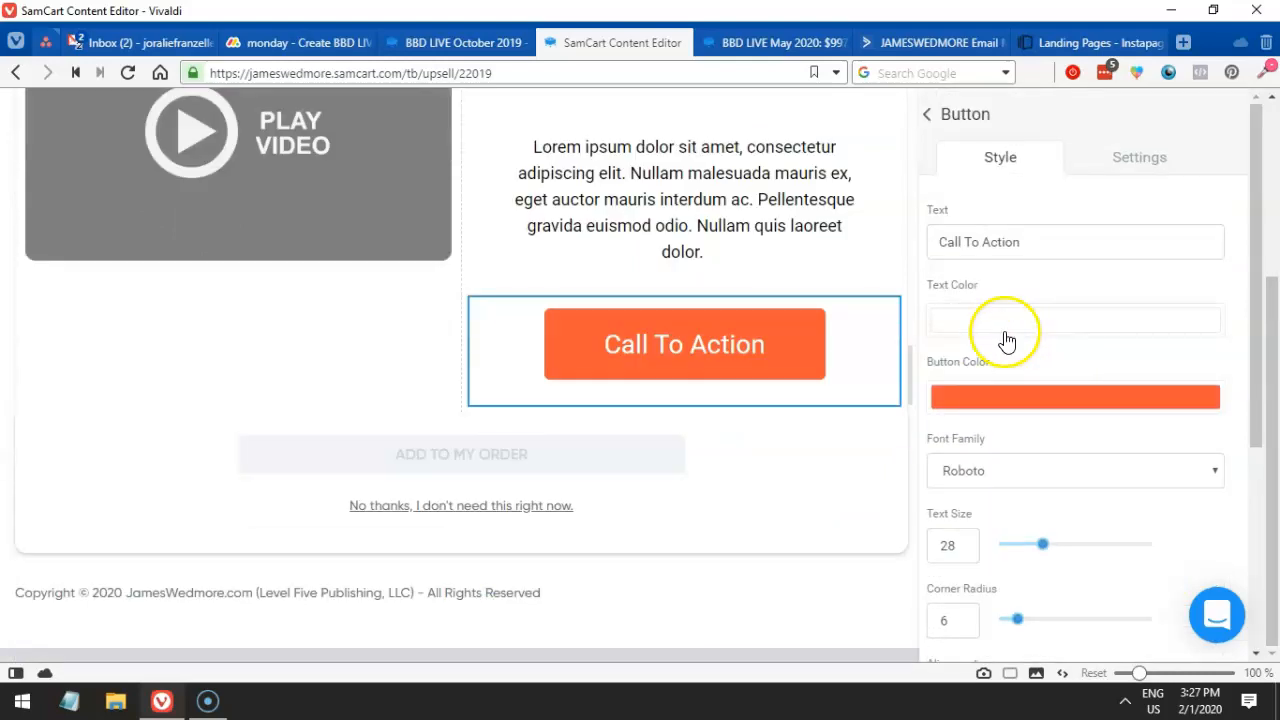
{"action": "scroll", "coordinate": [1015, 350], "scroll_direction": "down", "scroll_amount": 3}
{"action": "scroll", "coordinate": [1017, 390], "scroll_direction": "up", "scroll_amount": 4}
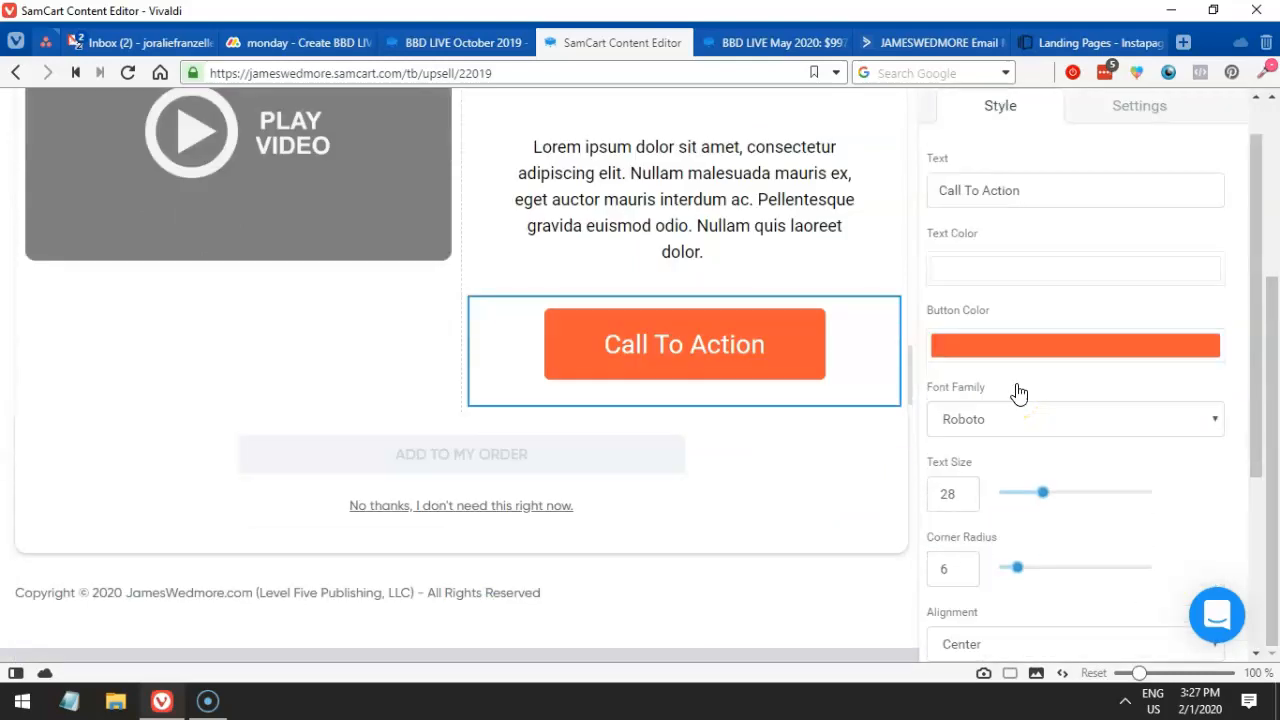
{"action": "left_click", "coordinate": [1122, 162]}
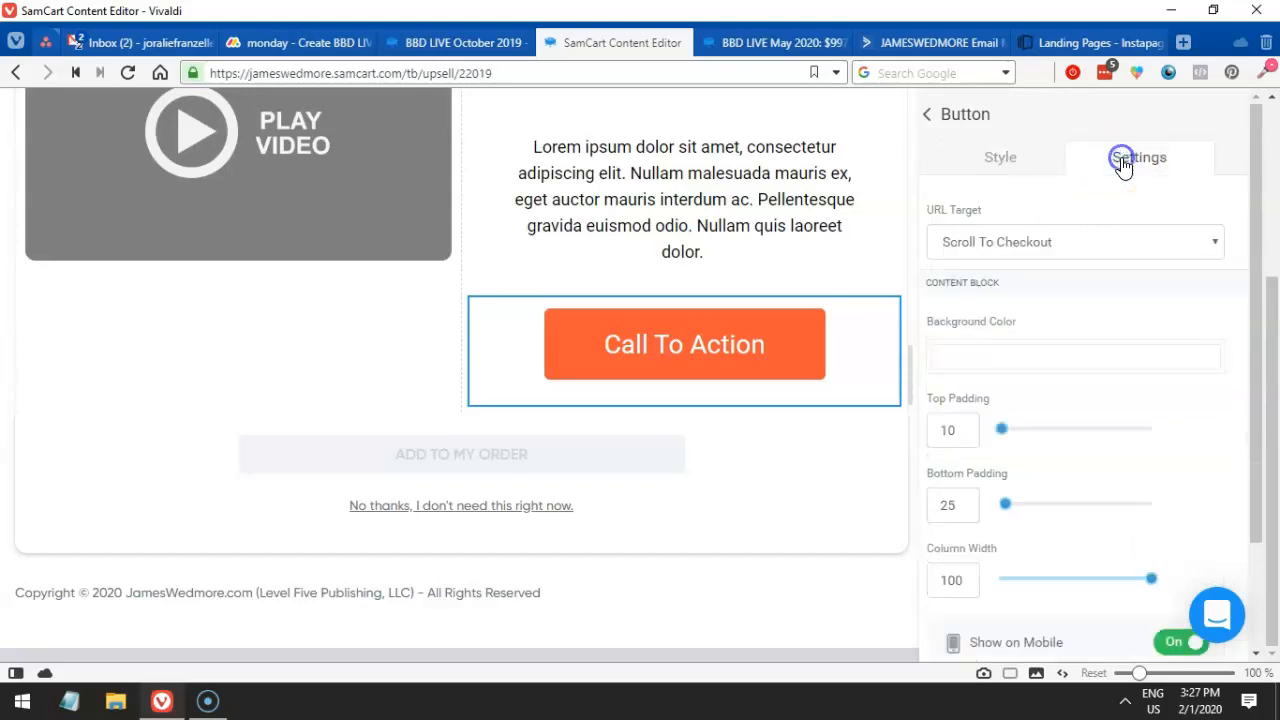
{"action": "left_click", "coordinate": [1018, 242]}
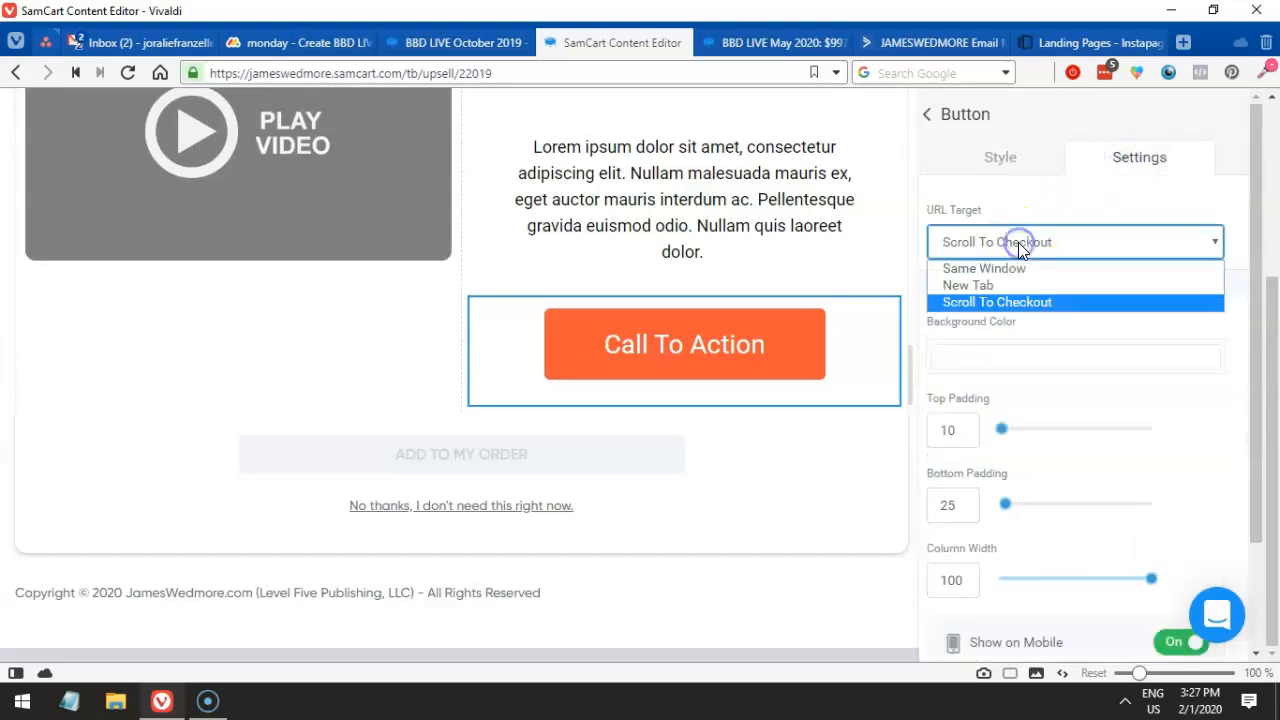
{"action": "left_click", "coordinate": [1007, 302]}
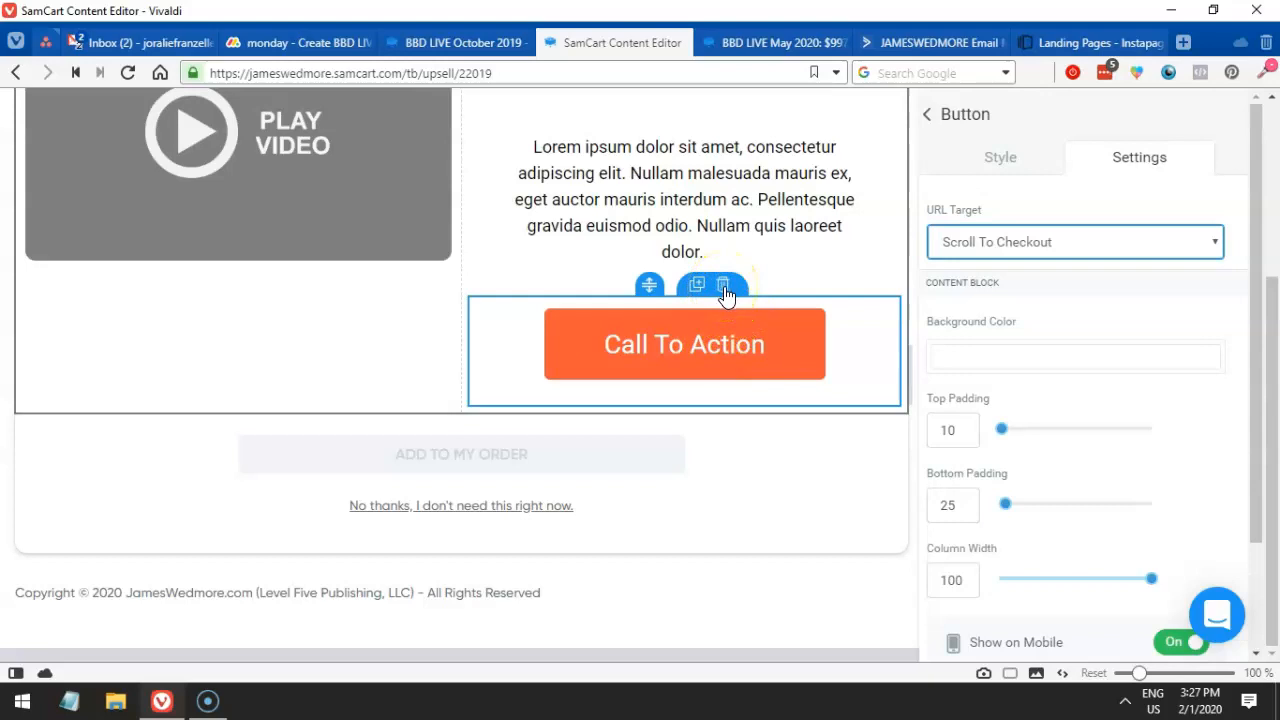
{"action": "scroll", "coordinate": [938, 368], "scroll_direction": "down", "scroll_amount": 2}
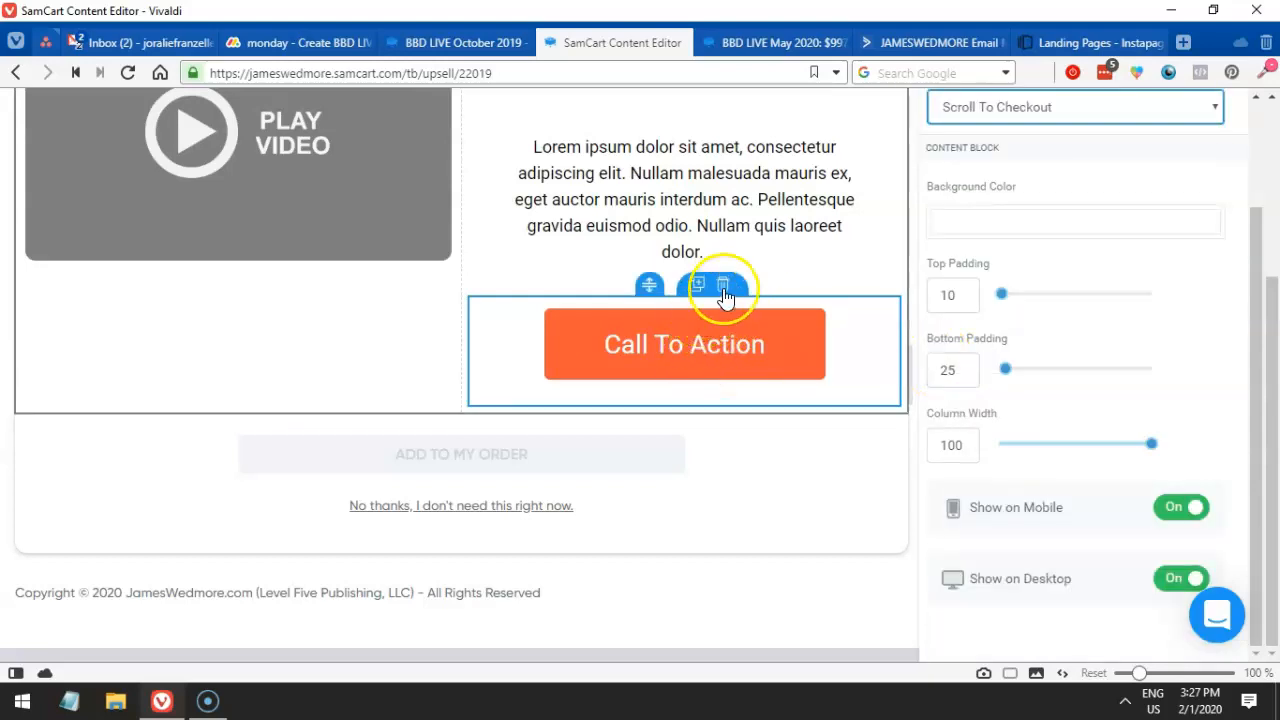
{"action": "left_click", "coordinate": [725, 290]}
- Delete the Call To Action block and copy the subheading line from the live VIP upsell page
{"action": "left_click", "coordinate": [737, 400]}
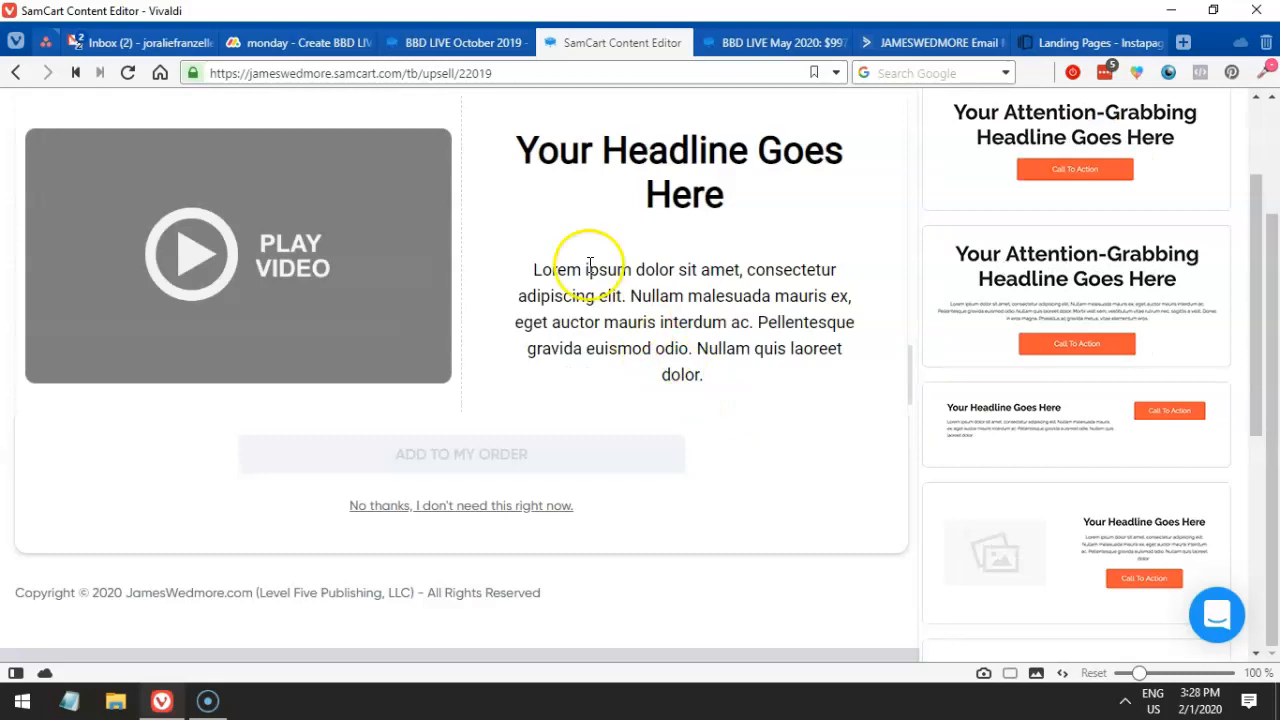
{"action": "left_click", "coordinate": [430, 44]}
{"action": "left_click", "coordinate": [299, 369]}
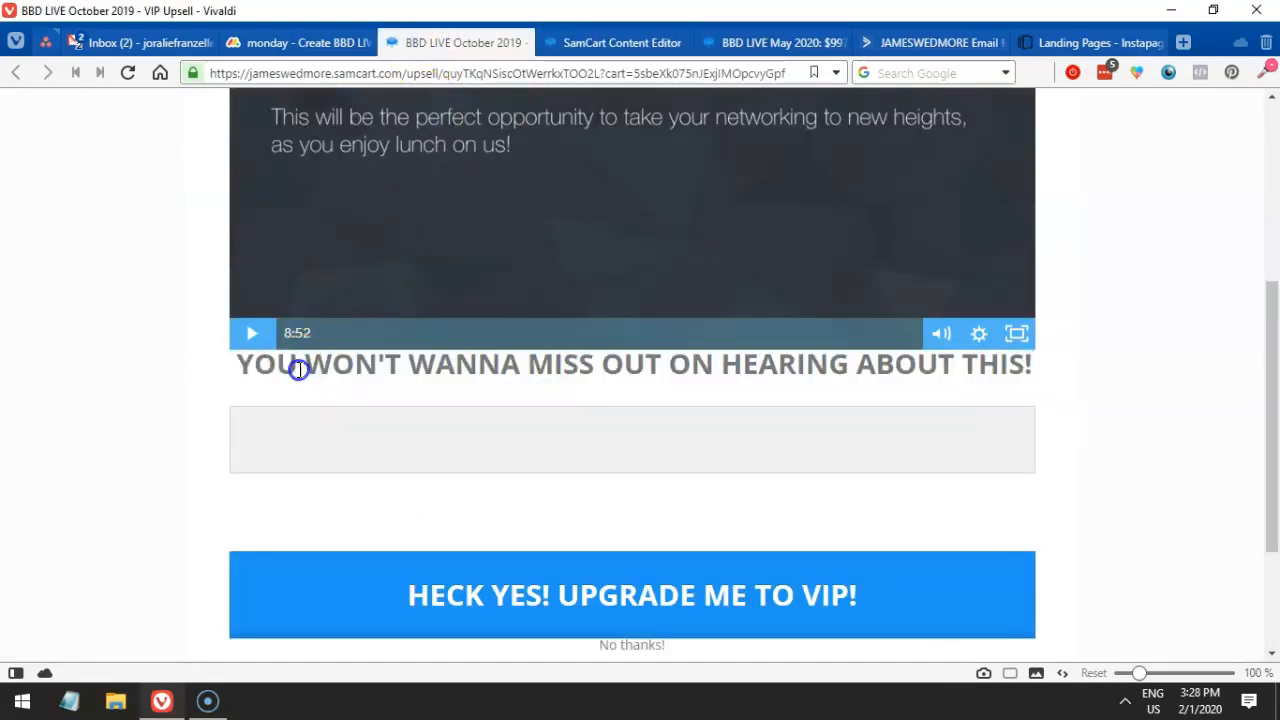
{"action": "left_click_drag", "start_coordinate": [236, 366], "coordinate": [1040, 383]}
{"action": "key", "text": "ctrl+c"}
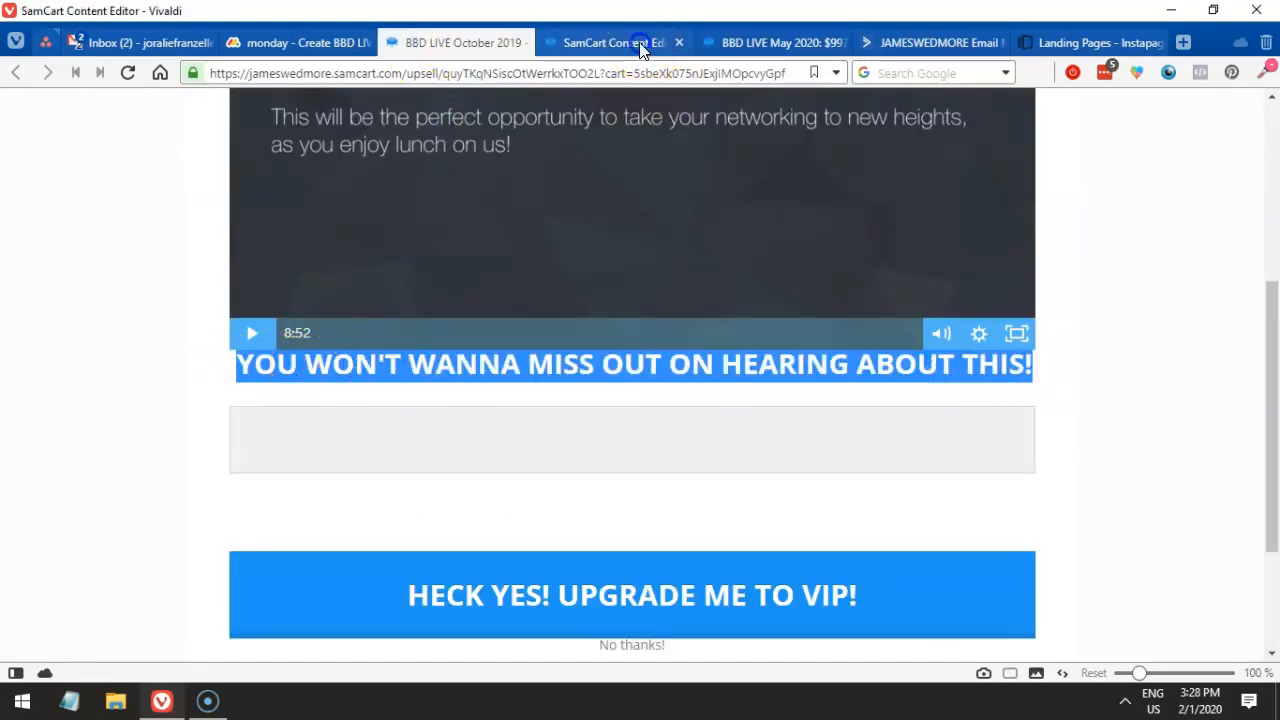
- Paste YOU WON'T WANNA MISS OUT ON HEARING ABOUT THIS! over the lorem paragraph and centre it
{"action": "left_click", "coordinate": [622, 43]}
{"action": "left_click", "coordinate": [737, 288]}
{"action": "key", "text": "ctrl+a"}
{"action": "left_click", "coordinate": [743, 285]}
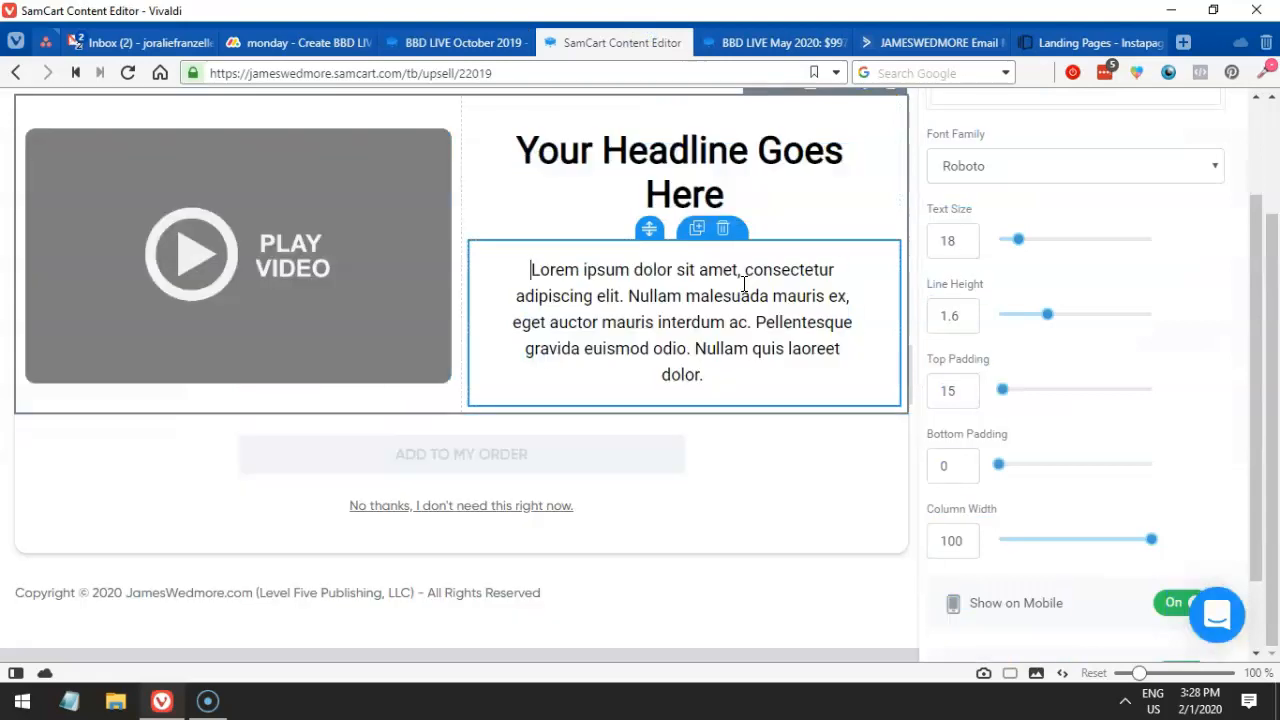
{"action": "left_click_drag", "start_coordinate": [531, 269], "coordinate": [729, 366]}
{"action": "key", "text": "ctrl+v"}
{"action": "triple_click", "coordinate": [714, 334]}
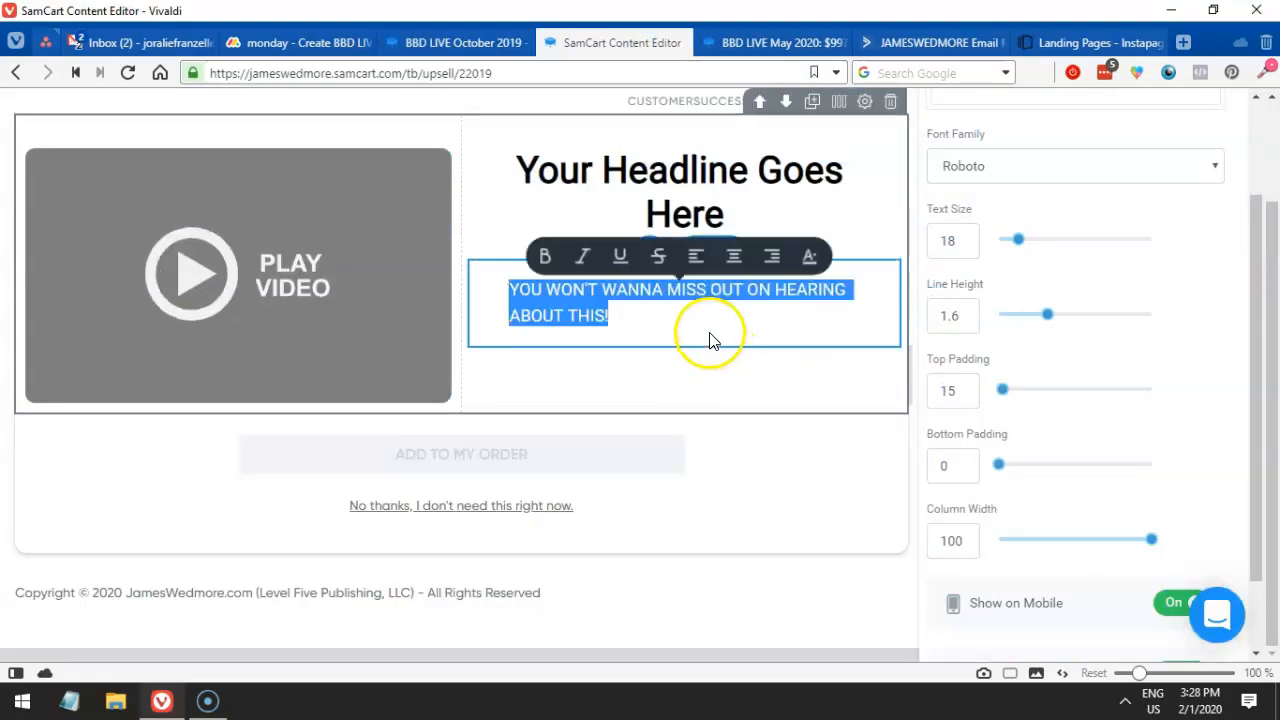
{"action": "left_click", "coordinate": [734, 257]}
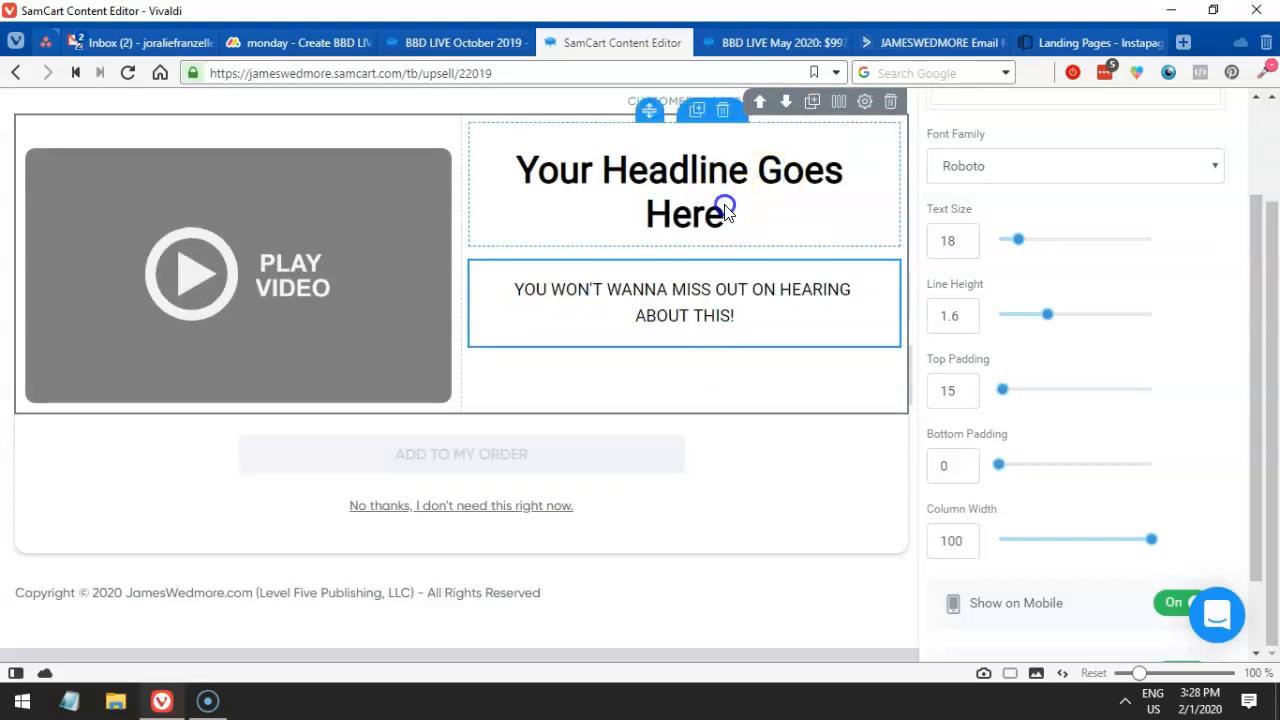
- Select the headline text, then pick the video block
{"action": "left_click", "coordinate": [722, 210]}
{"action": "left_click_drag", "start_coordinate": [728, 203], "coordinate": [505, 166]}
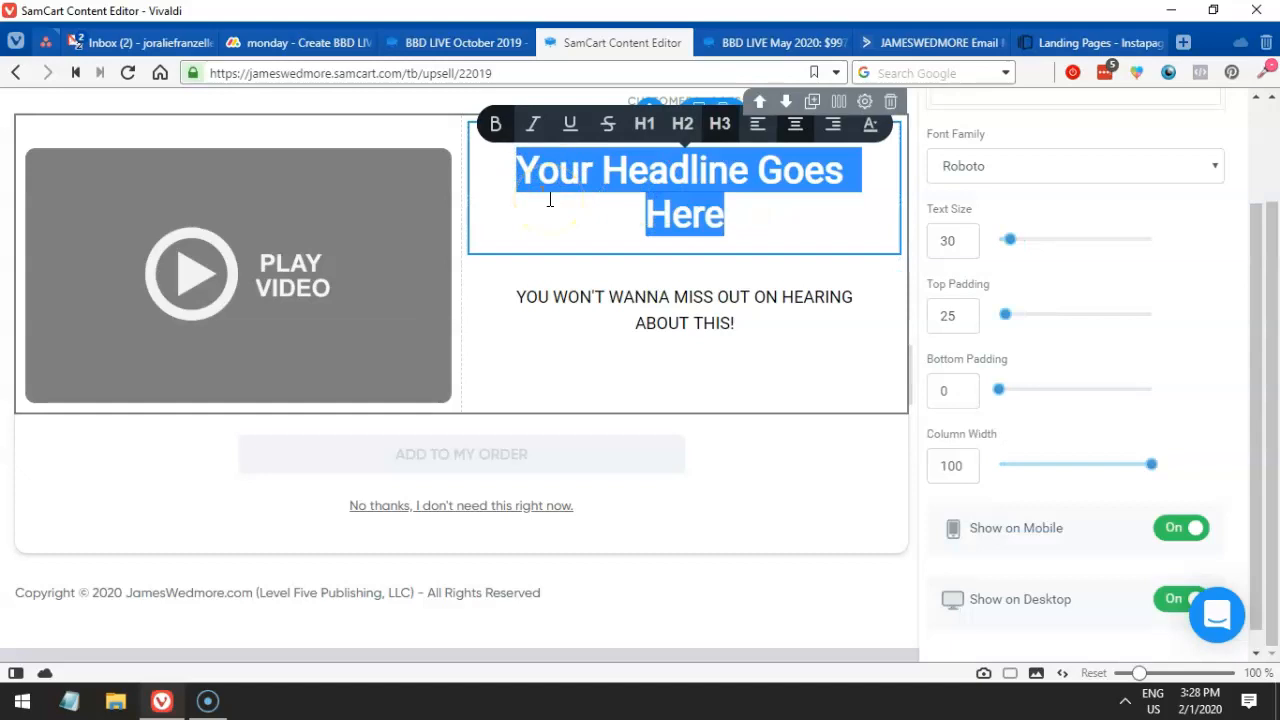
{"action": "left_click", "coordinate": [368, 191]}
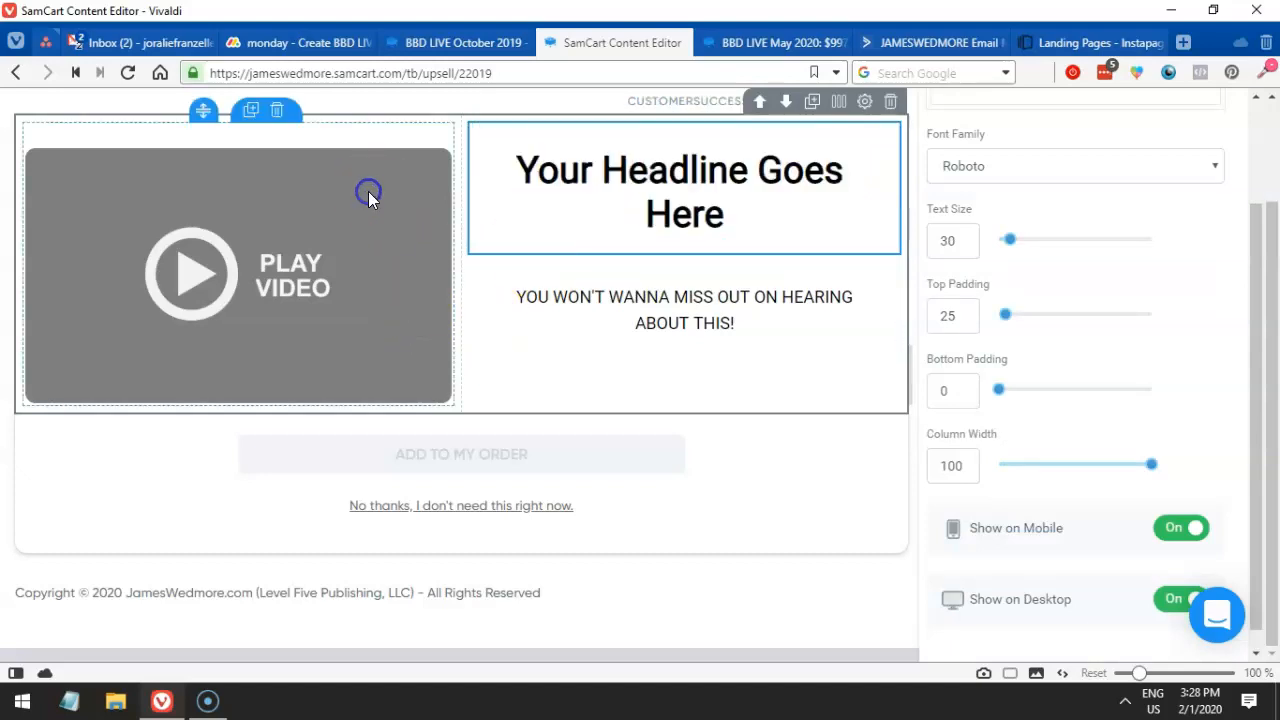
- Drag the video placeholder into the right column, above the headline and subheading
{"action": "left_click_drag", "start_coordinate": [234, 151], "coordinate": [457, 394]}
{"action": "scroll", "coordinate": [294, 294], "scroll_direction": "up", "scroll_amount": 1}
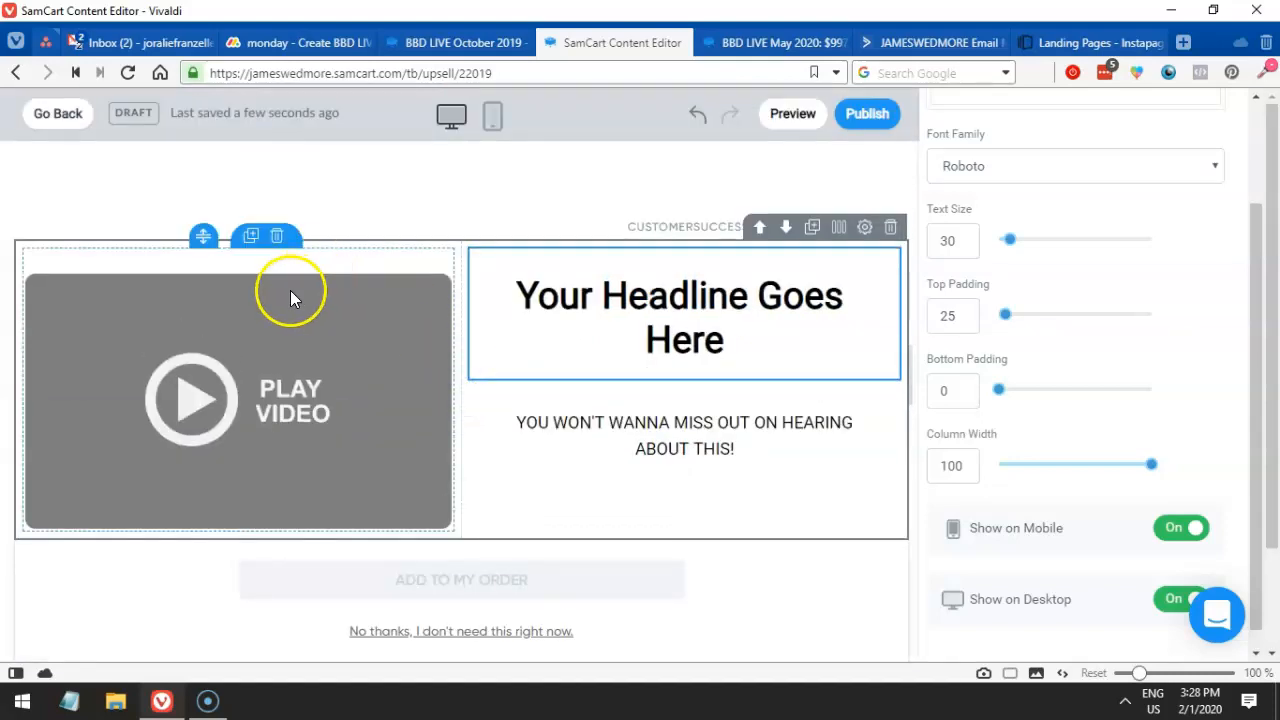
{"action": "mouse_move", "coordinate": [203, 270]}
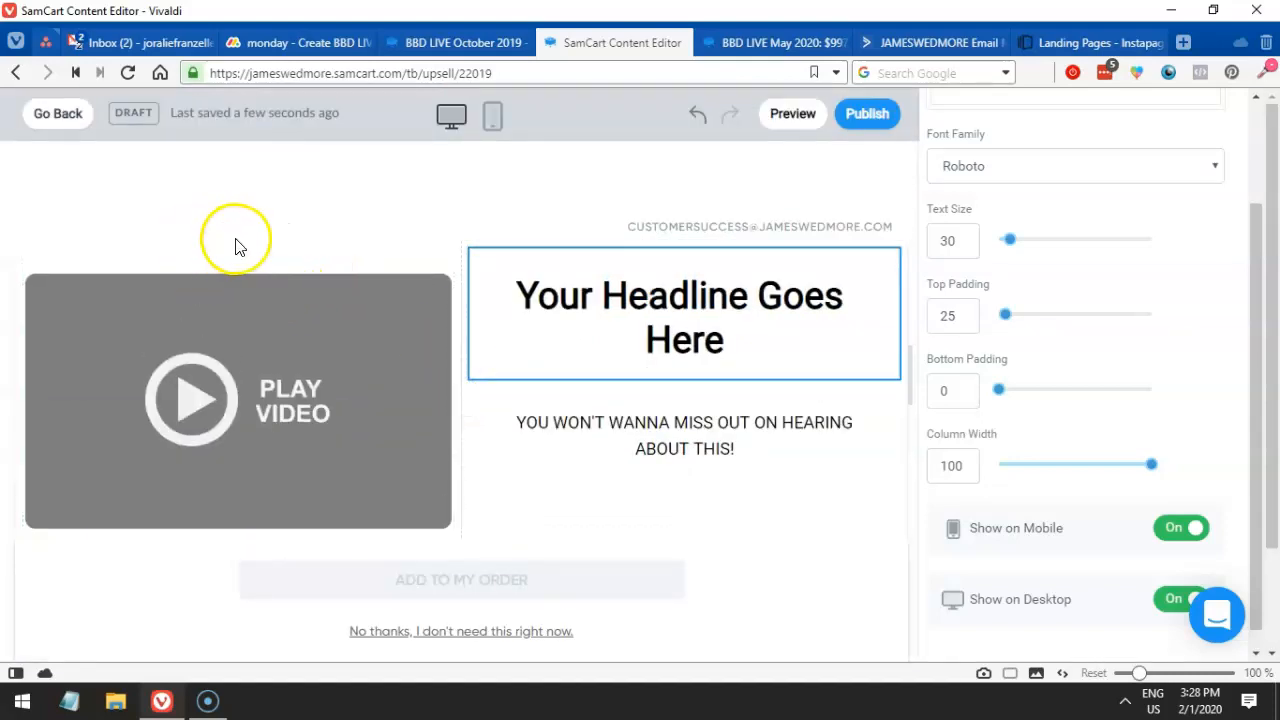
{"action": "left_click_drag", "start_coordinate": [176, 302], "coordinate": [307, 366]}
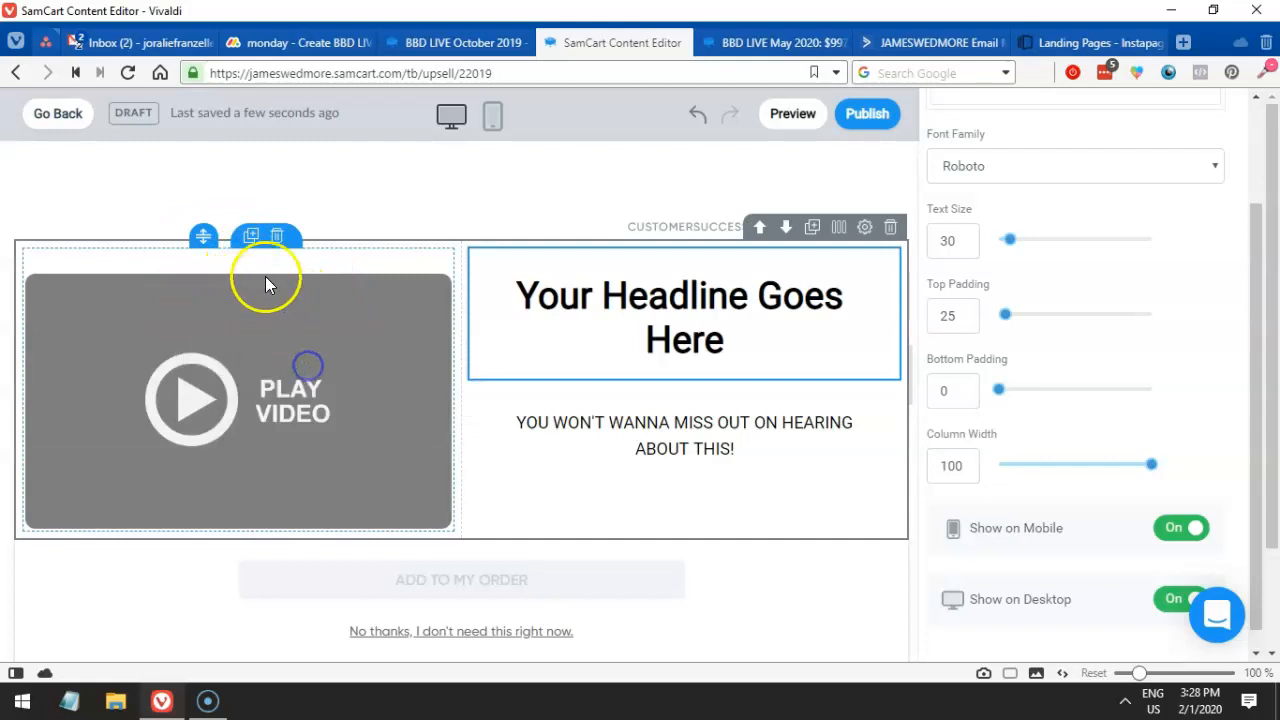
{"action": "left_click_drag", "start_coordinate": [203, 238], "coordinate": [514, 500]}
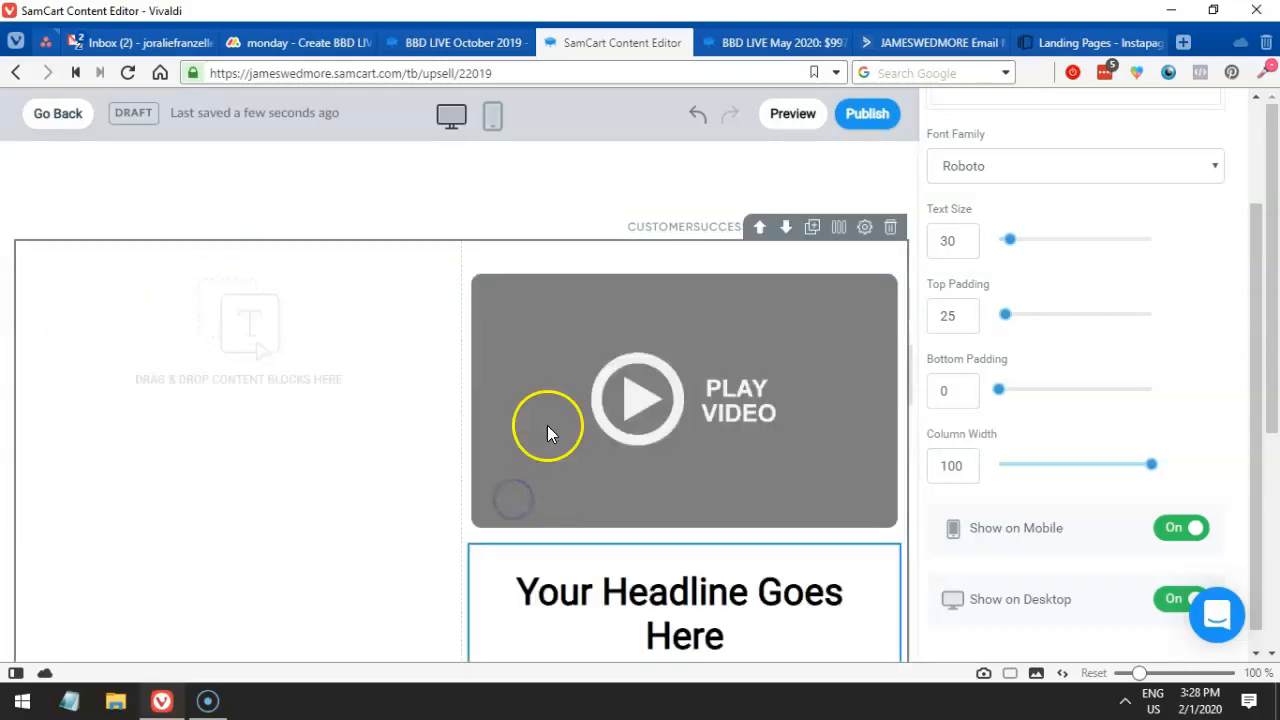
{"action": "scroll", "coordinate": [535, 382], "scroll_direction": "down", "scroll_amount": 2}
{"action": "scroll", "coordinate": [536, 385], "scroll_direction": "down", "scroll_amount": 1}
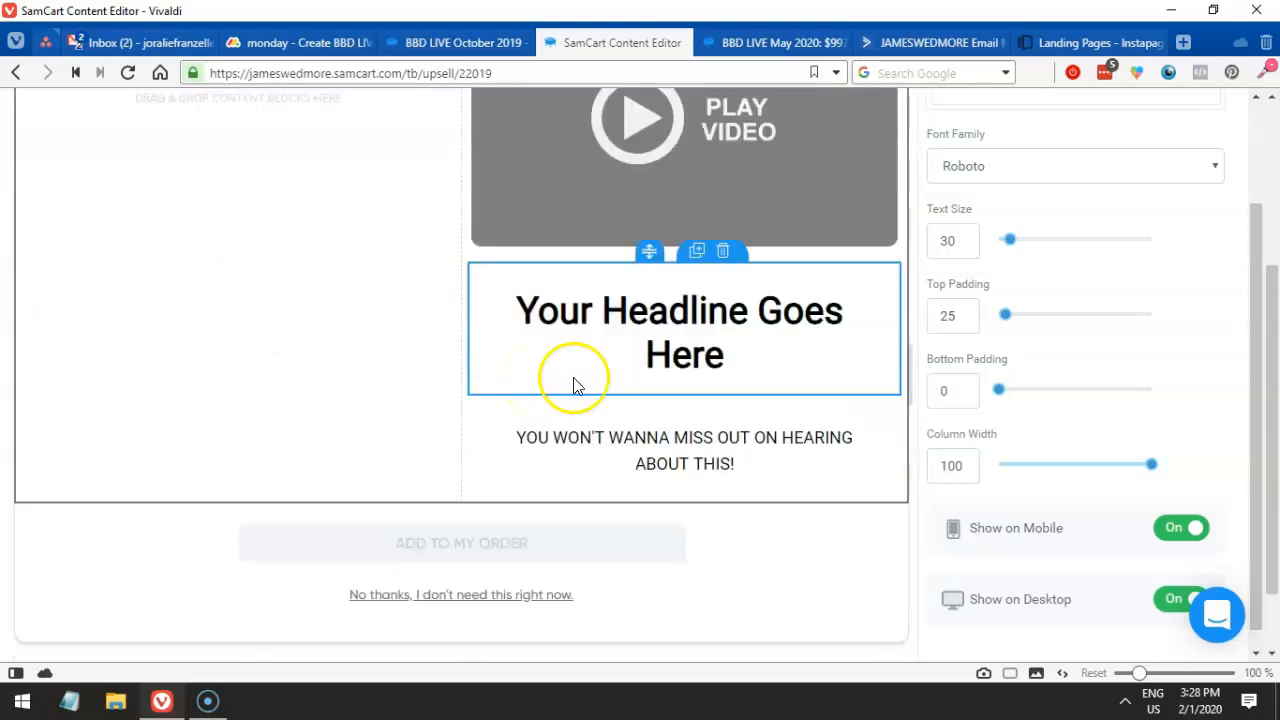
{"action": "scroll", "coordinate": [568, 378], "scroll_direction": "up", "scroll_amount": 2}
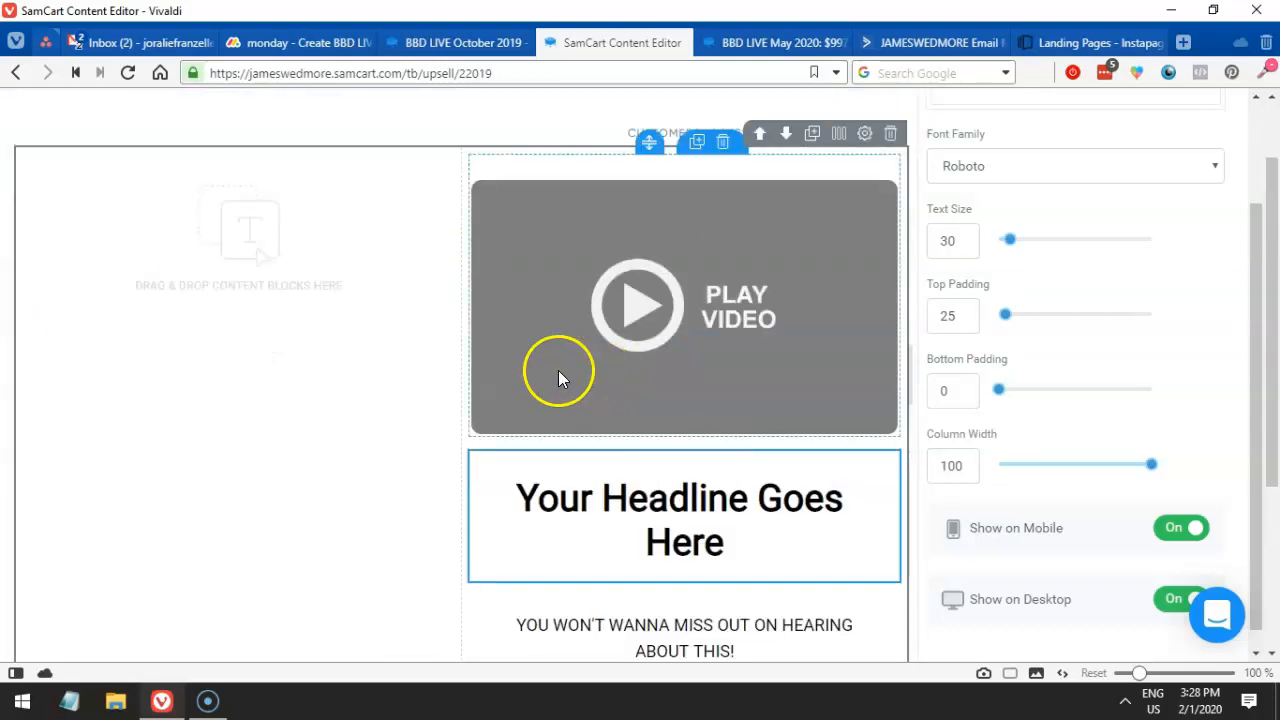
{"action": "left_click", "coordinate": [463, 342]}
{"action": "scroll", "coordinate": [416, 340], "scroll_direction": "down", "scroll_amount": 2}
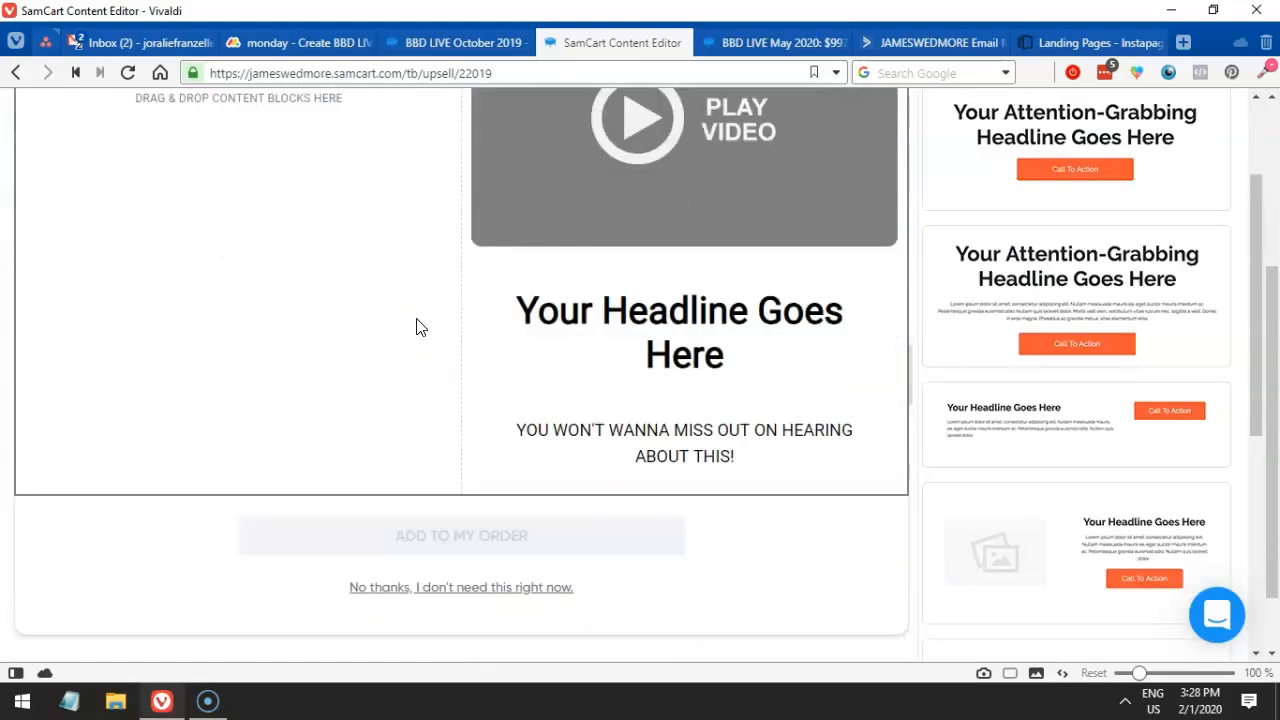
{"action": "scroll", "coordinate": [988, 386], "scroll_direction": "down", "scroll_amount": 3}
{"action": "scroll", "coordinate": [997, 392], "scroll_direction": "down", "scroll_amount": 2}
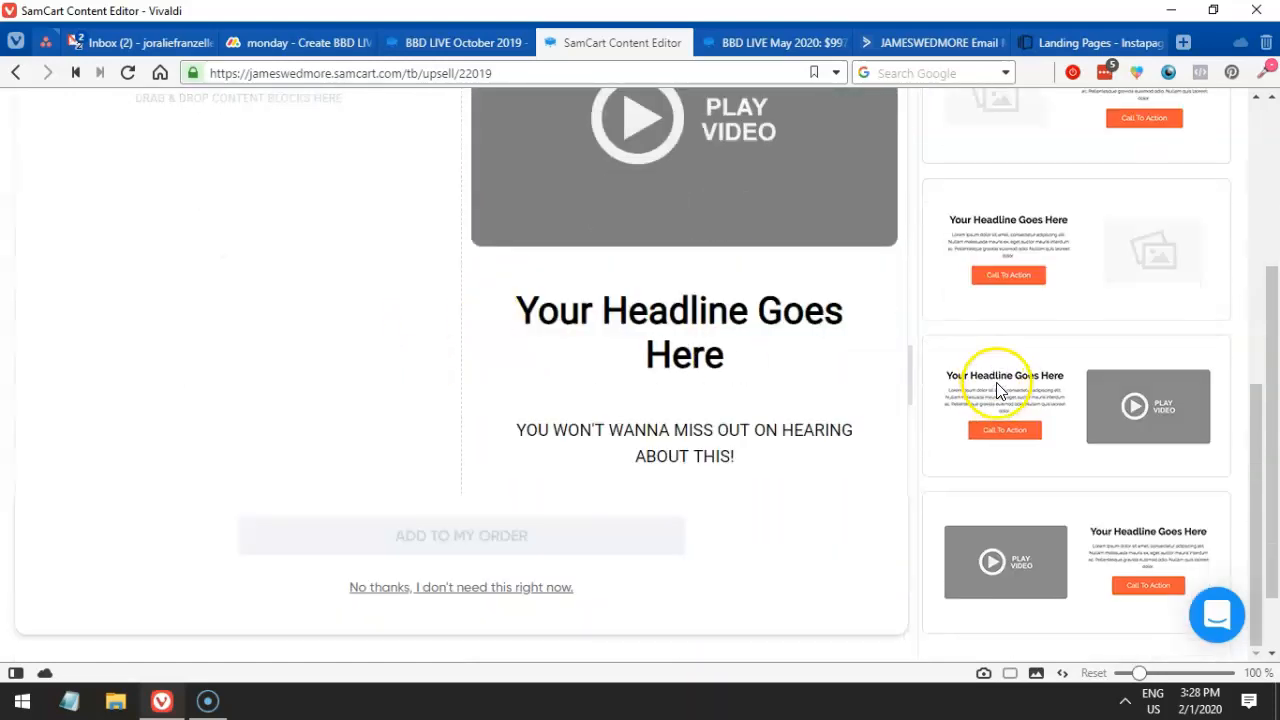
{"action": "scroll", "coordinate": [998, 390], "scroll_direction": "up", "scroll_amount": 5}
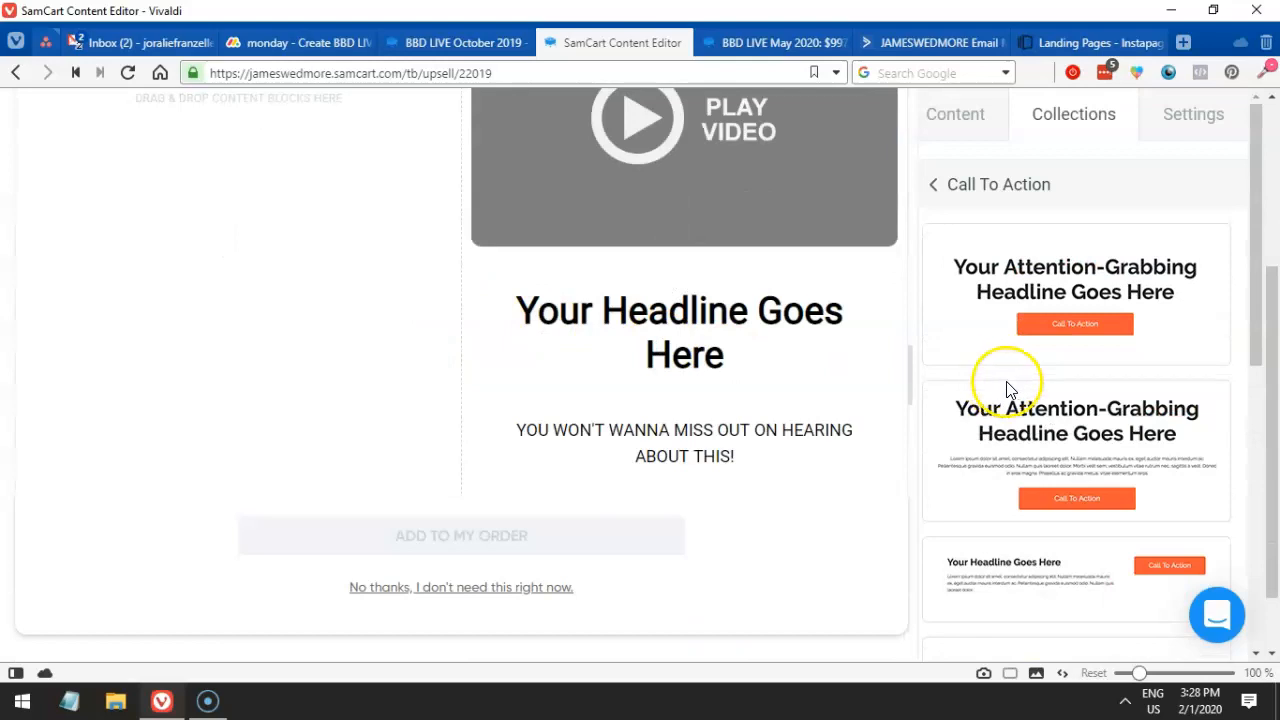
- Delete the video and headline blocks, confirming each deletion
{"action": "left_click", "coordinate": [953, 112]}
{"action": "scroll", "coordinate": [738, 313], "scroll_direction": "up", "scroll_amount": 2}
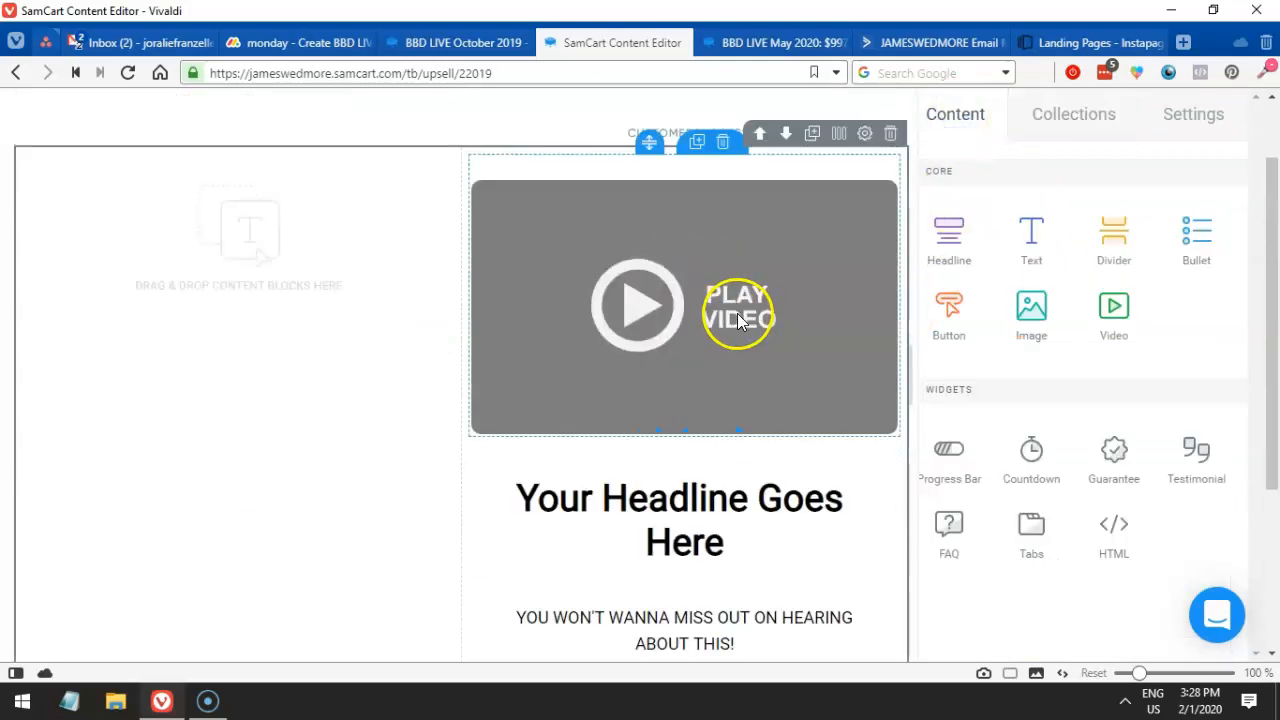
{"action": "left_click", "coordinate": [727, 144]}
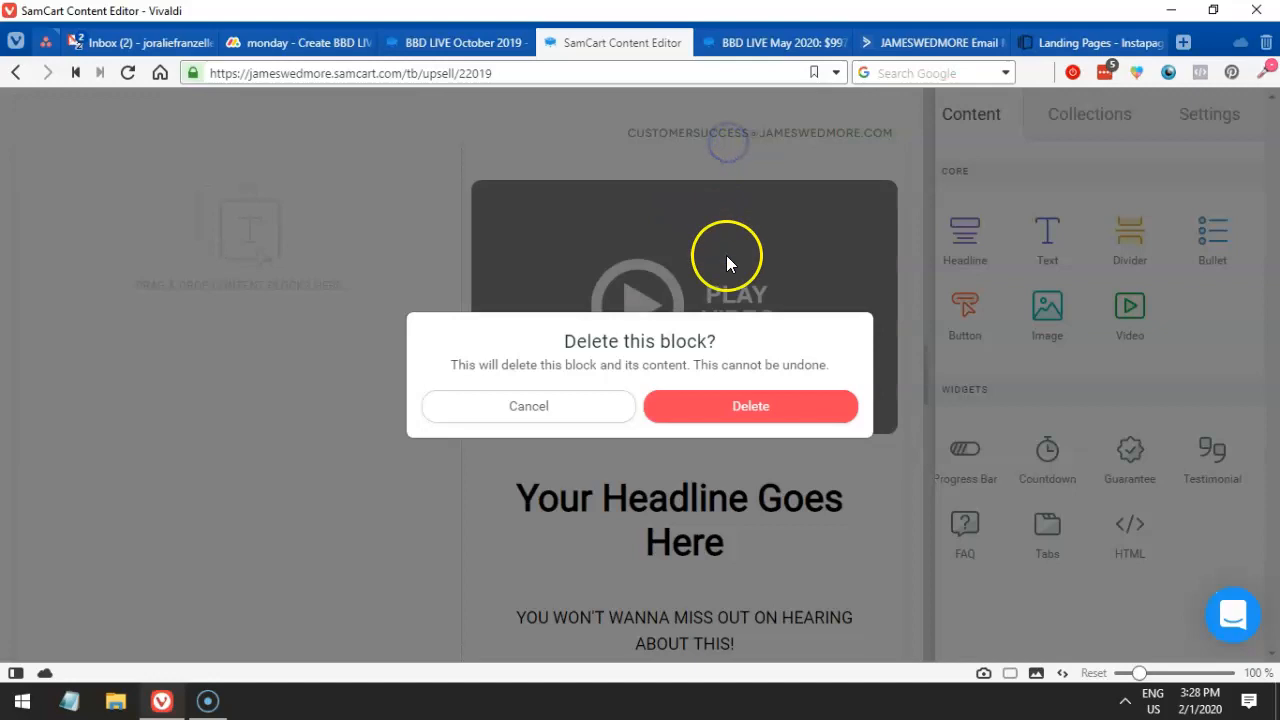
{"action": "left_click", "coordinate": [723, 414]}
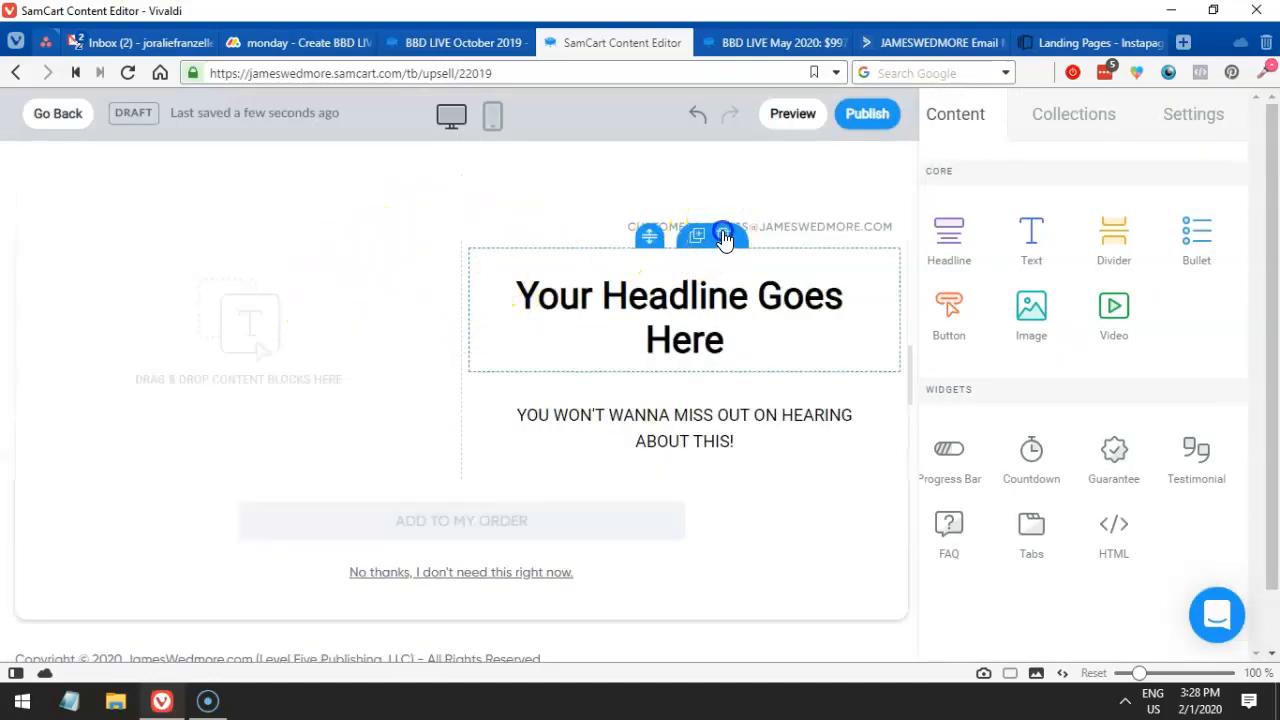
{"action": "left_click", "coordinate": [724, 235]}
{"action": "left_click", "coordinate": [729, 403]}
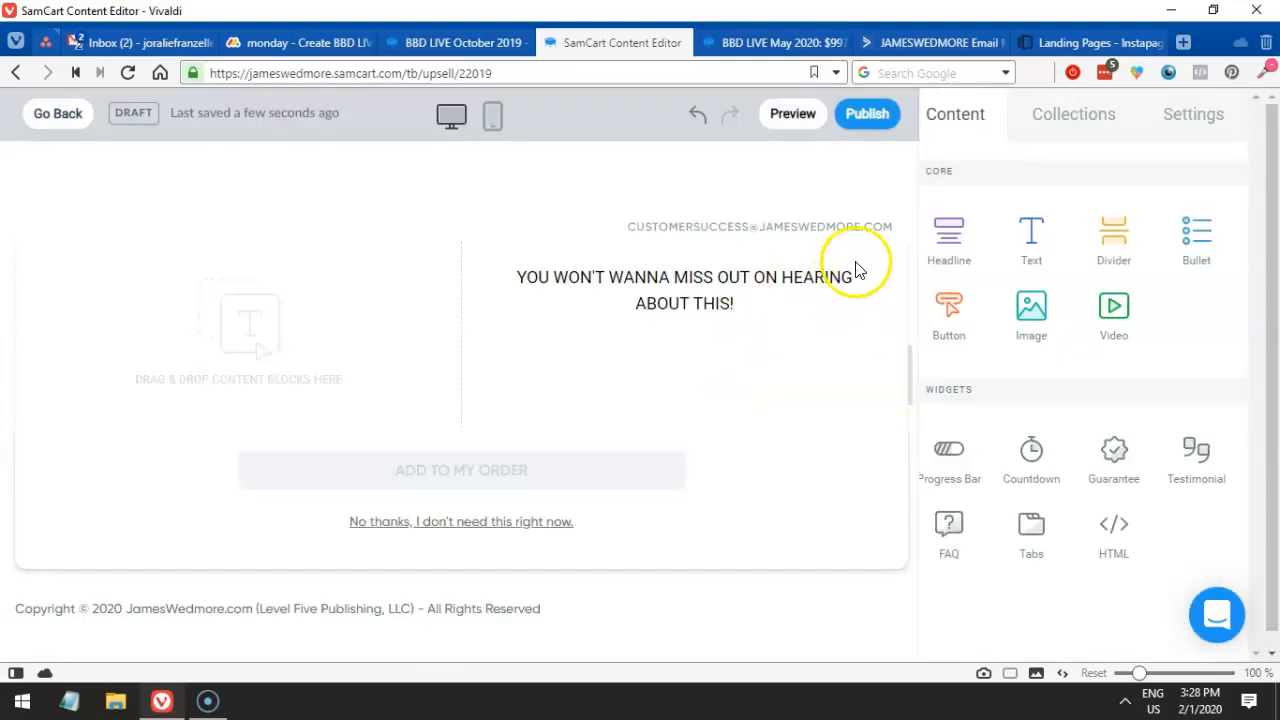
- Delete the subheading text block and drop a new video block into the emptied section
{"action": "left_click", "coordinate": [776, 283]}
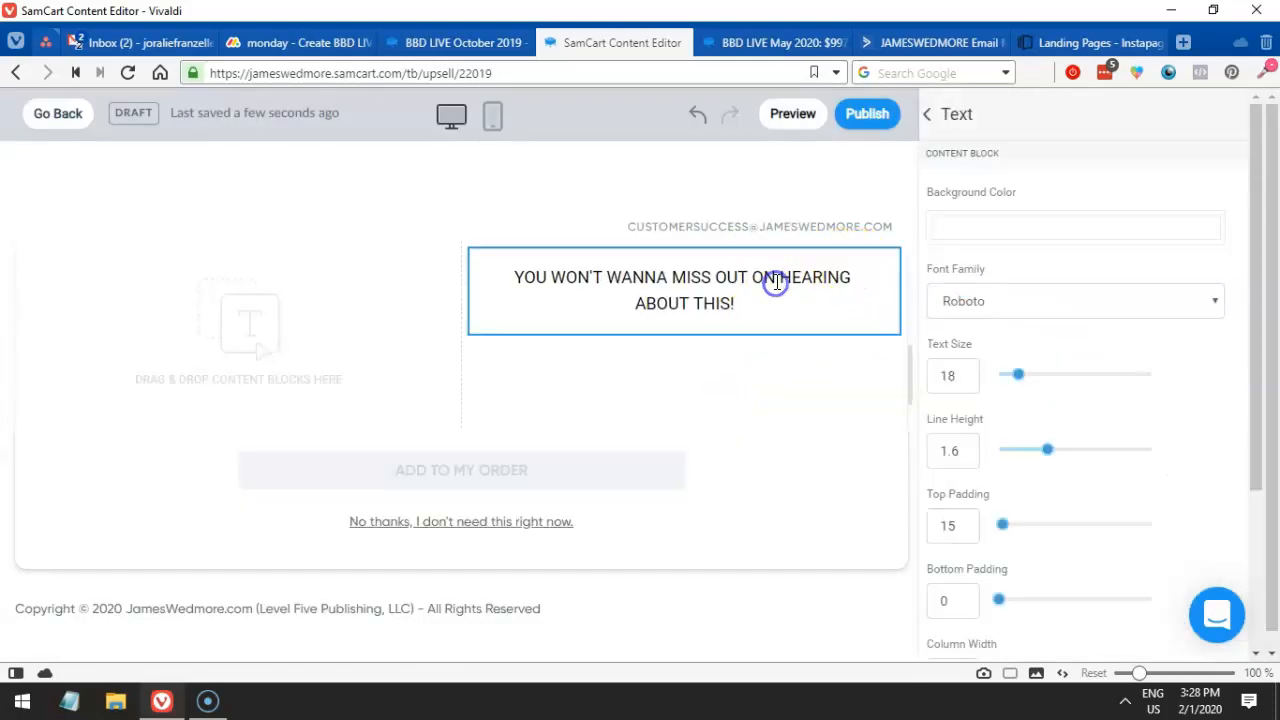
{"action": "left_click", "coordinate": [725, 233]}
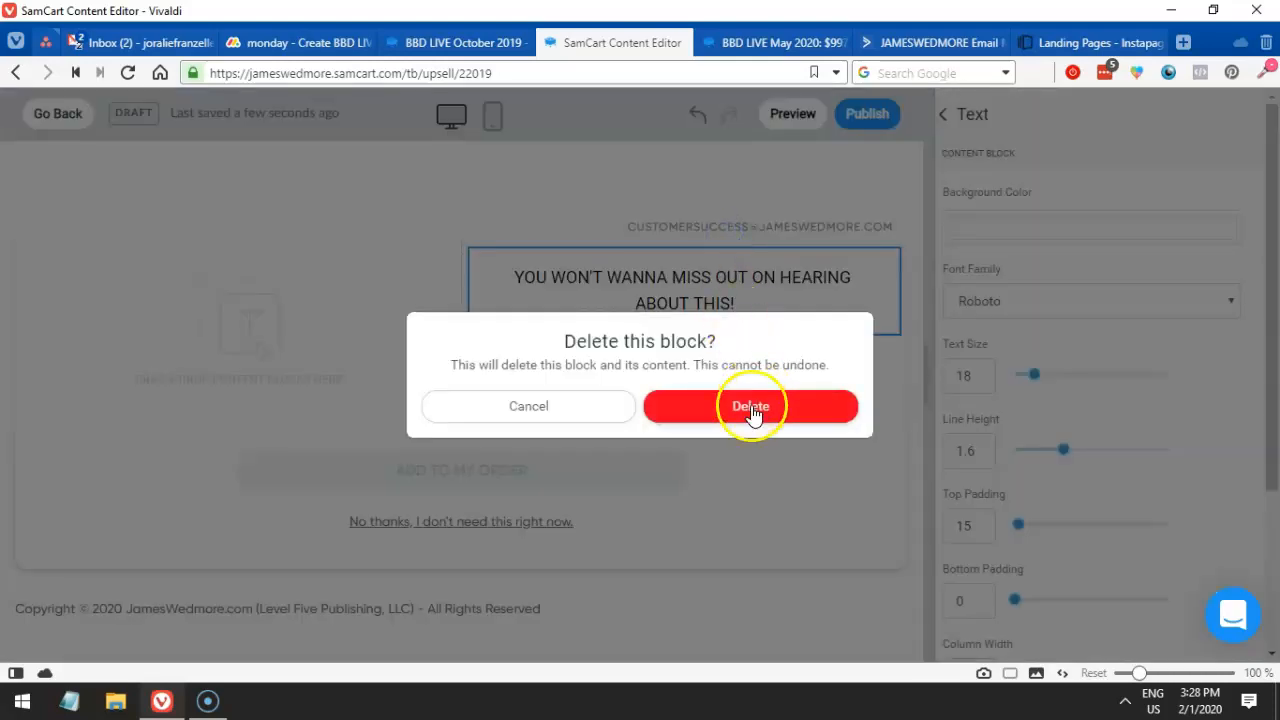
{"action": "left_click", "coordinate": [751, 409]}
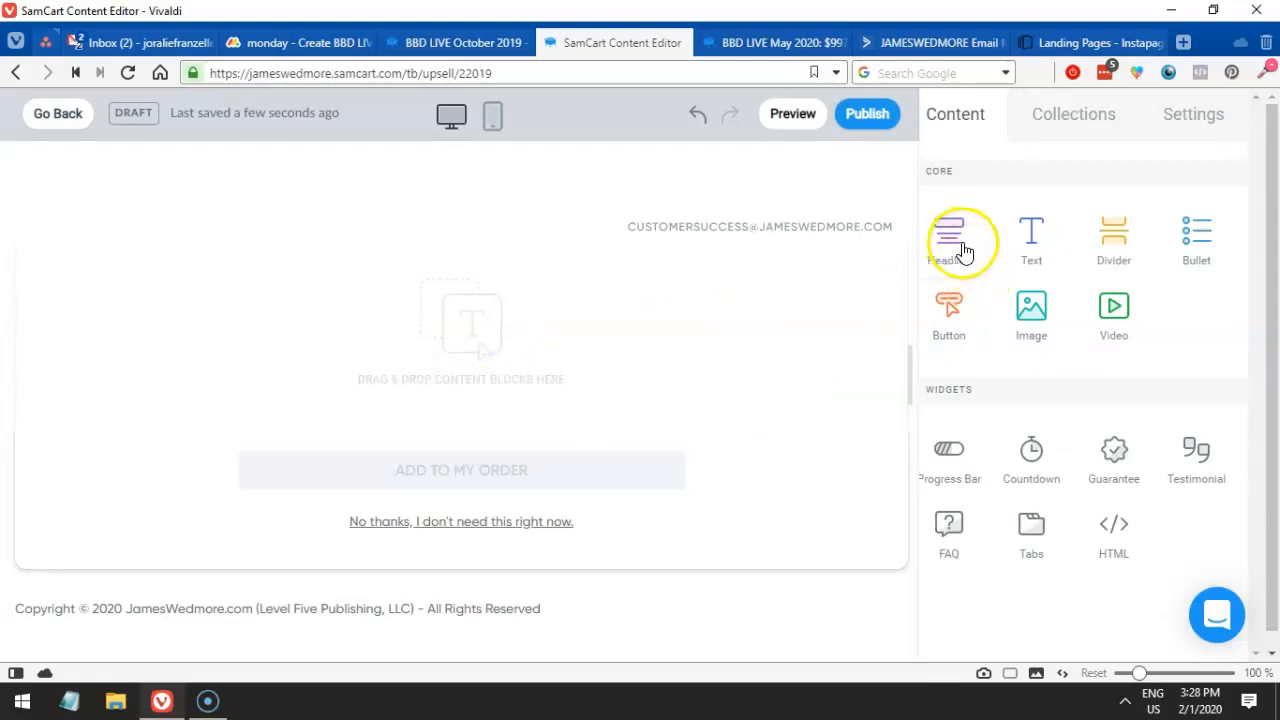
{"action": "left_click_drag", "start_coordinate": [1062, 318], "coordinate": [456, 370]}
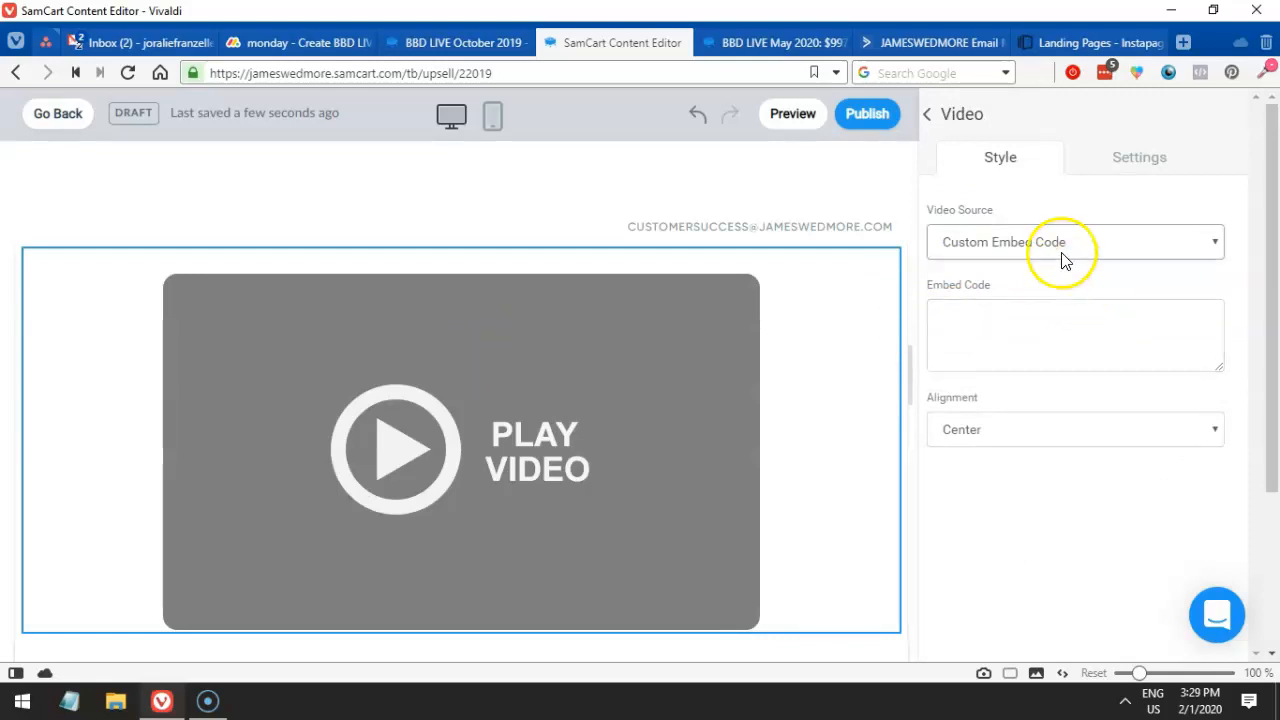
- Add a Headline above the video containing YOU WON'T WANNA MISS OUT ON HEARING ABOUT THIS!, centred
{"action": "left_click", "coordinate": [1008, 328]}
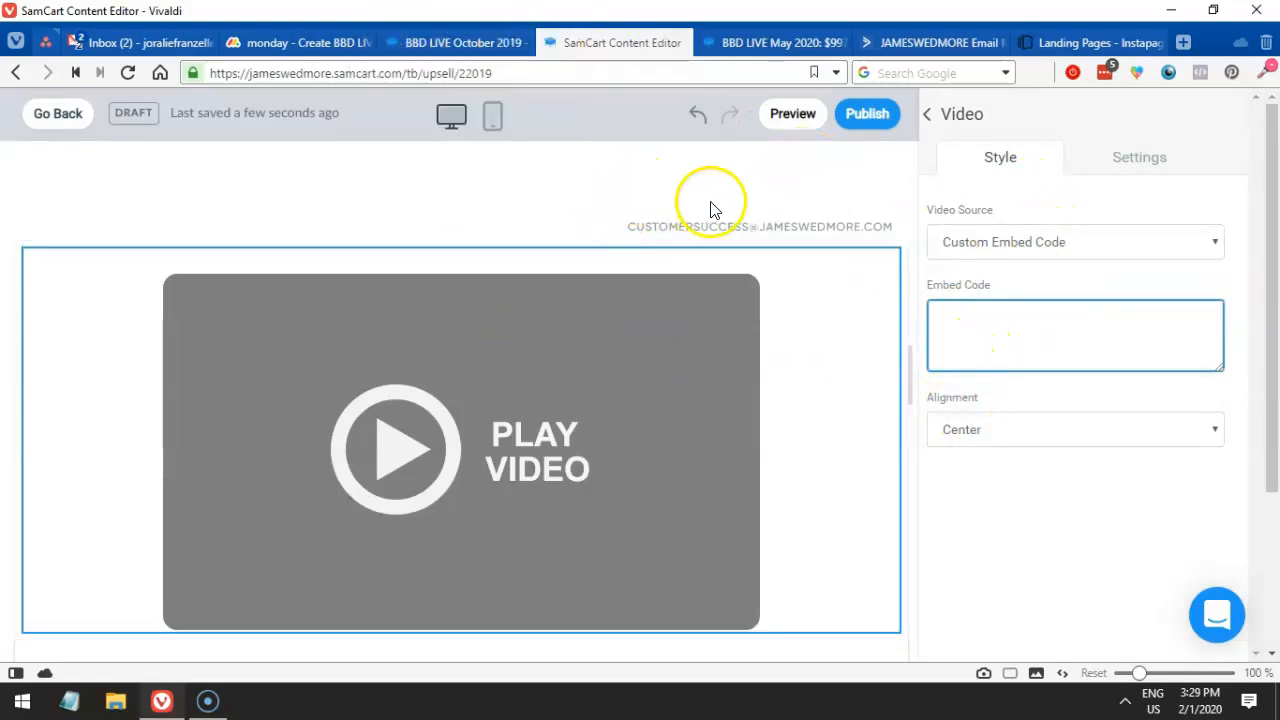
{"action": "left_click", "coordinate": [937, 121]}
{"action": "left_click_drag", "start_coordinate": [964, 246], "coordinate": [455, 250]}
{"action": "key", "text": "ctrl+a"}
{"action": "type", "text": "YOU WON'T WANNA MISS OUT ON HEARING ABOUT THIS!"}
{"action": "key", "text": "ctrl+a"}
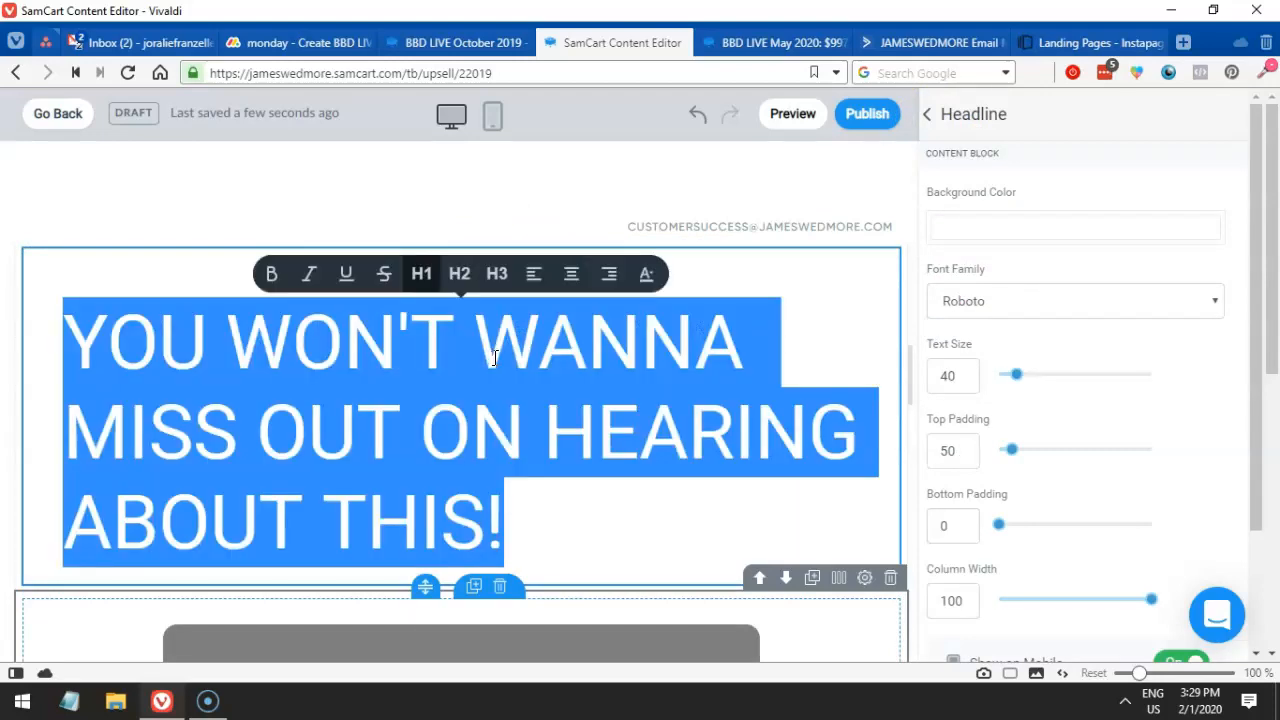
{"action": "left_click", "coordinate": [570, 276]}
- Make the headline a third-level heading and try reddish-brown text colours
{"action": "scroll", "coordinate": [566, 316], "scroll_direction": "down", "scroll_amount": 1}
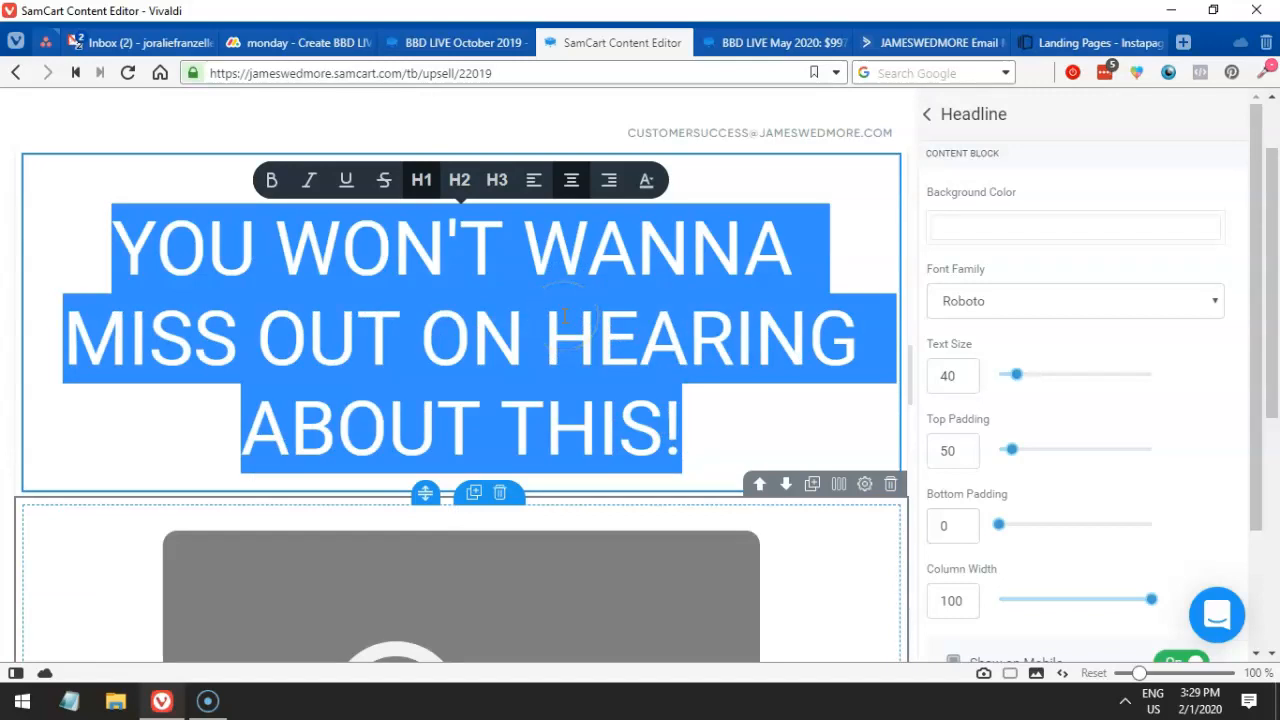
{"action": "left_click", "coordinate": [497, 181]}
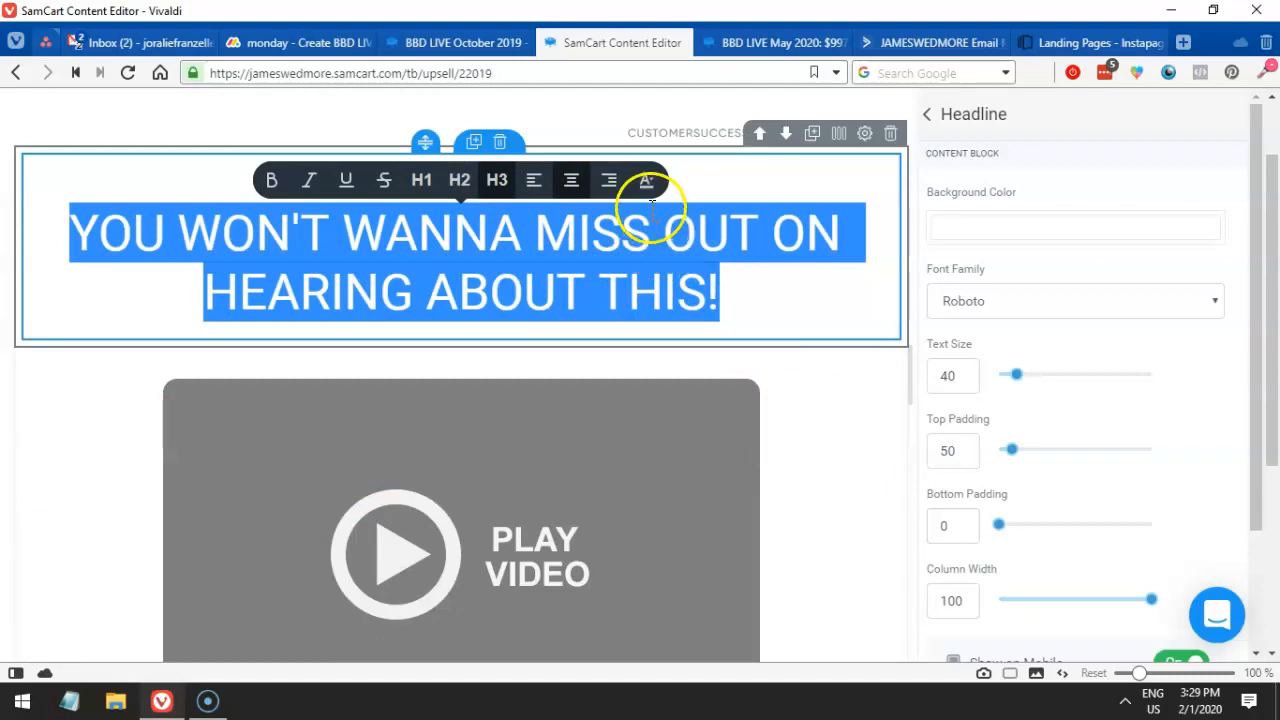
{"action": "left_click", "coordinate": [646, 178]}
{"action": "triple_click", "coordinate": [611, 242]}
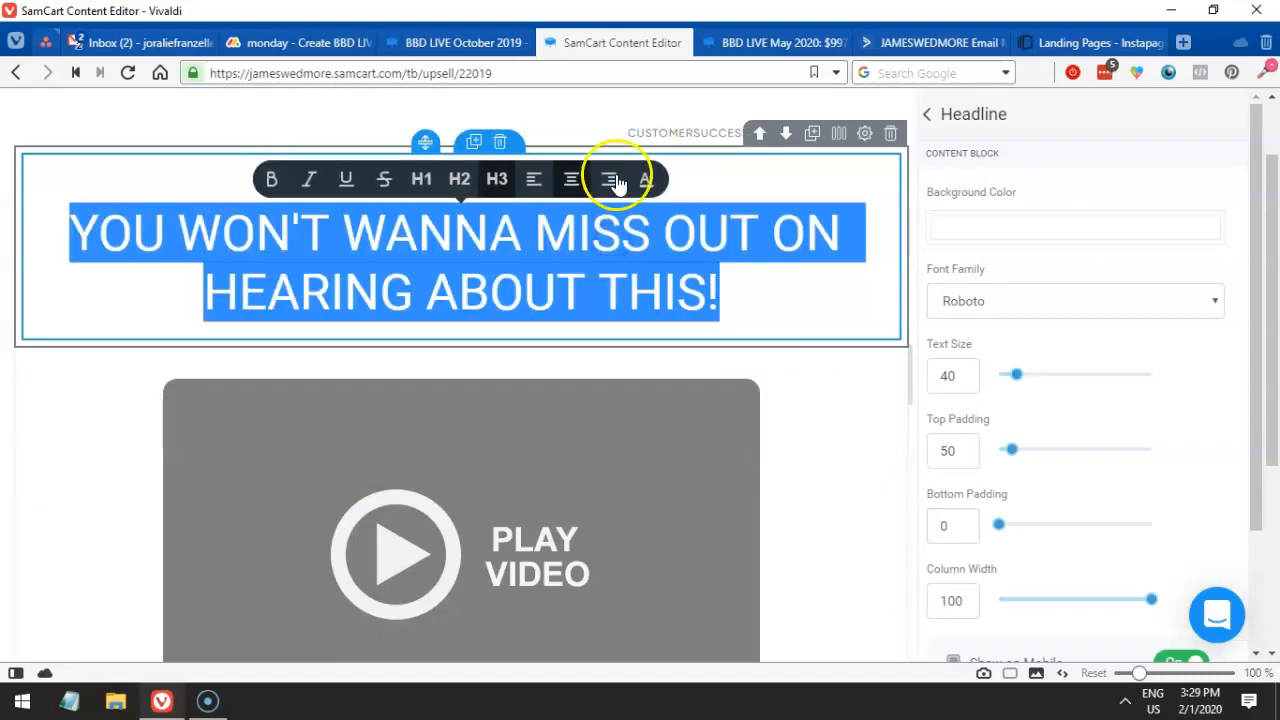
{"action": "left_click", "coordinate": [644, 179]}
{"action": "scroll", "coordinate": [530, 150], "scroll_direction": "up", "scroll_amount": 1}
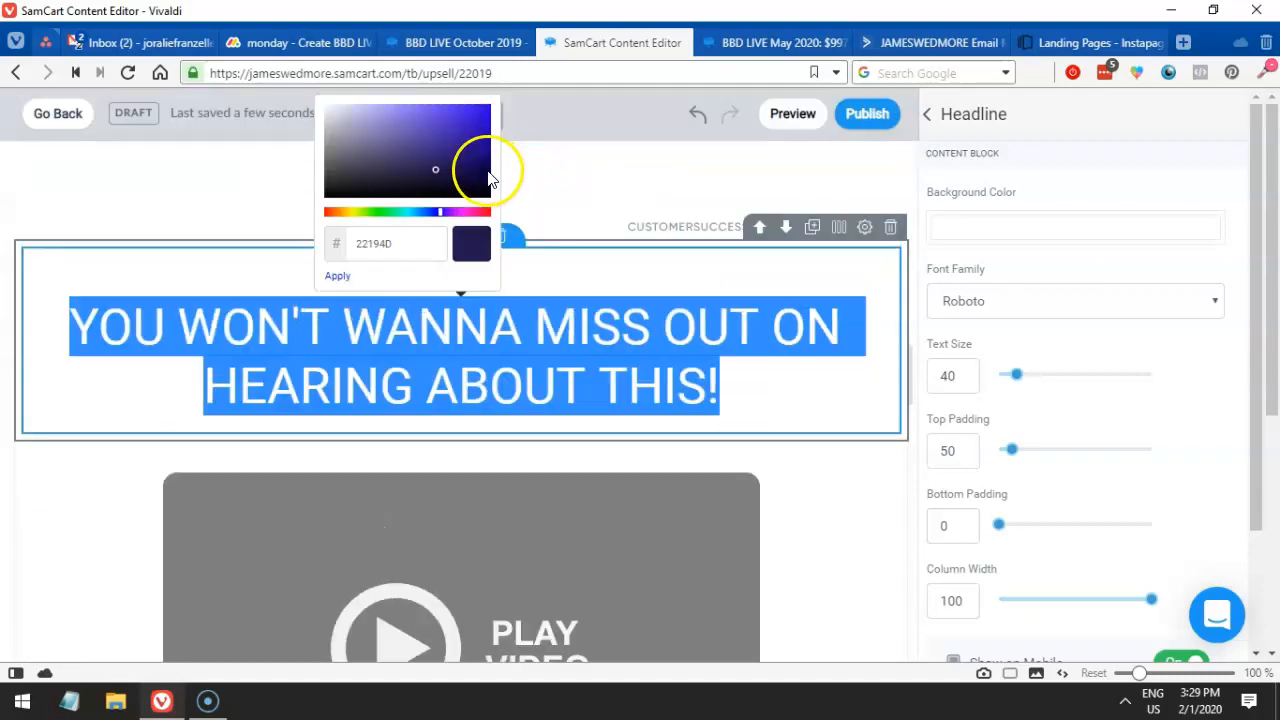
{"action": "left_click", "coordinate": [325, 221]}
{"action": "left_click", "coordinate": [196, 151]}
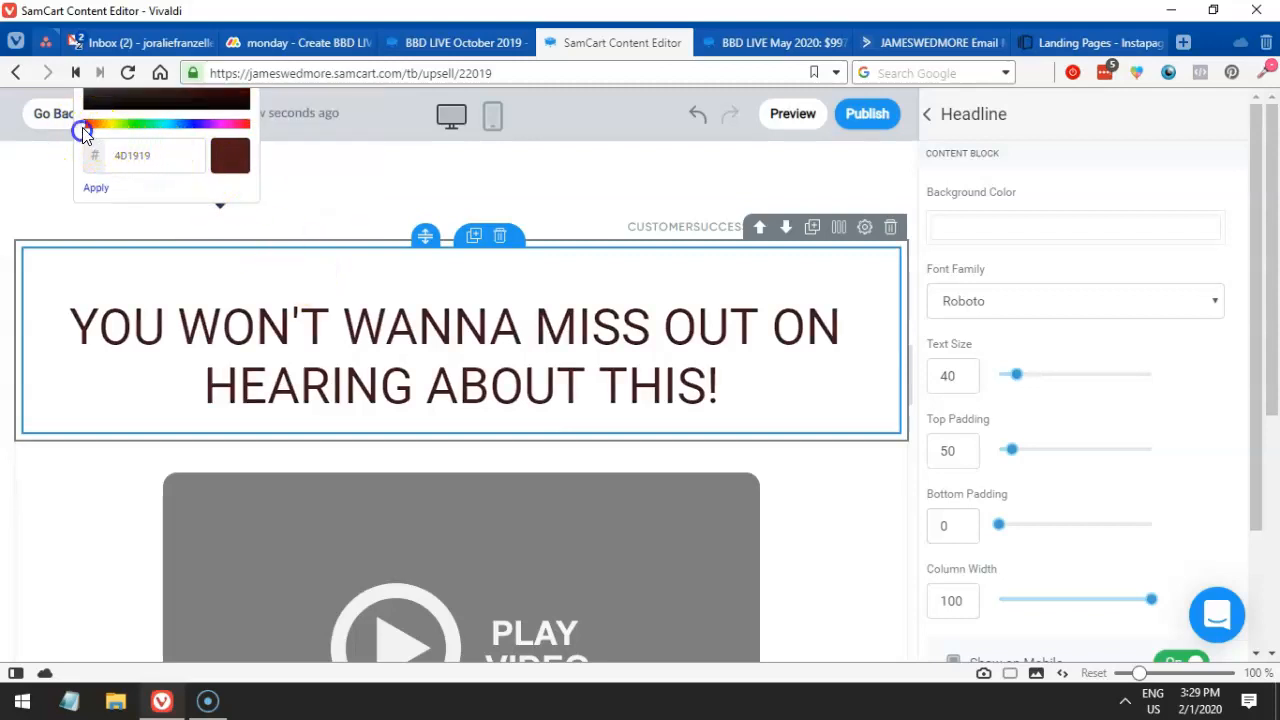
{"action": "left_click", "coordinate": [83, 129]}
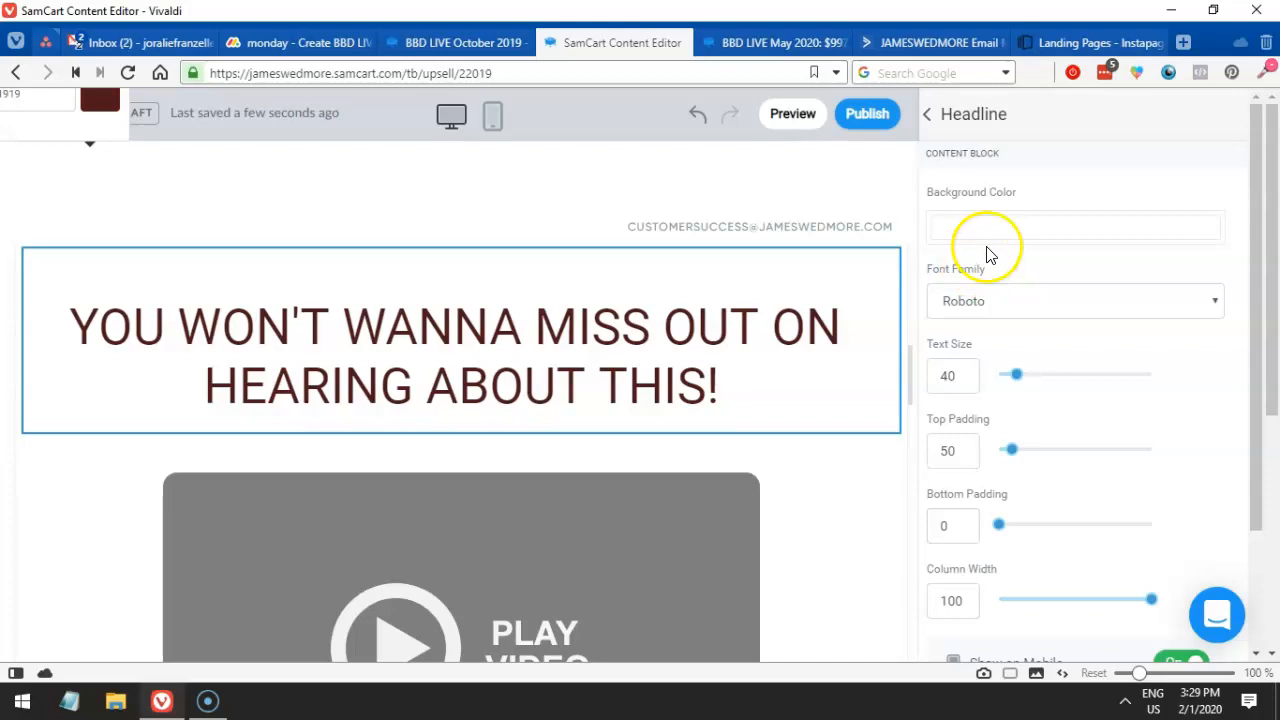
{"action": "left_click", "coordinate": [737, 345]}
- Set the whole headline's text colour to bright red (FF2929)
{"action": "triple_click", "coordinate": [737, 345]}
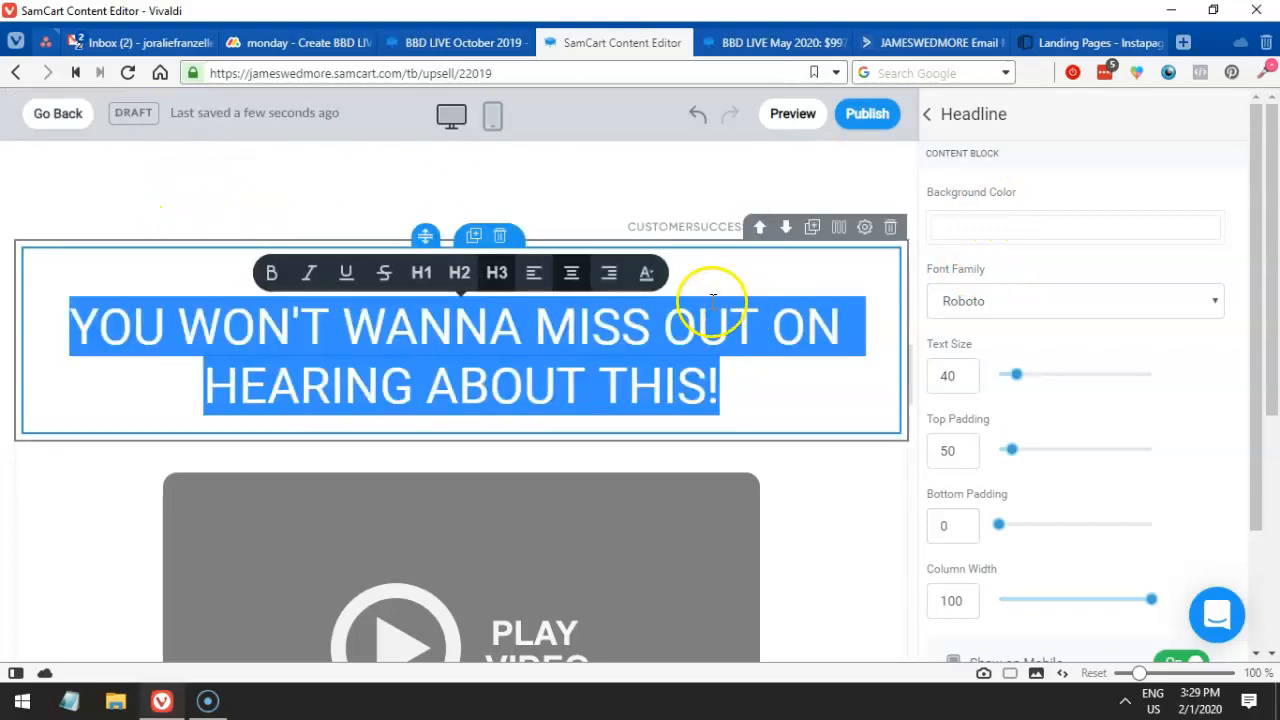
{"action": "left_click", "coordinate": [648, 274]}
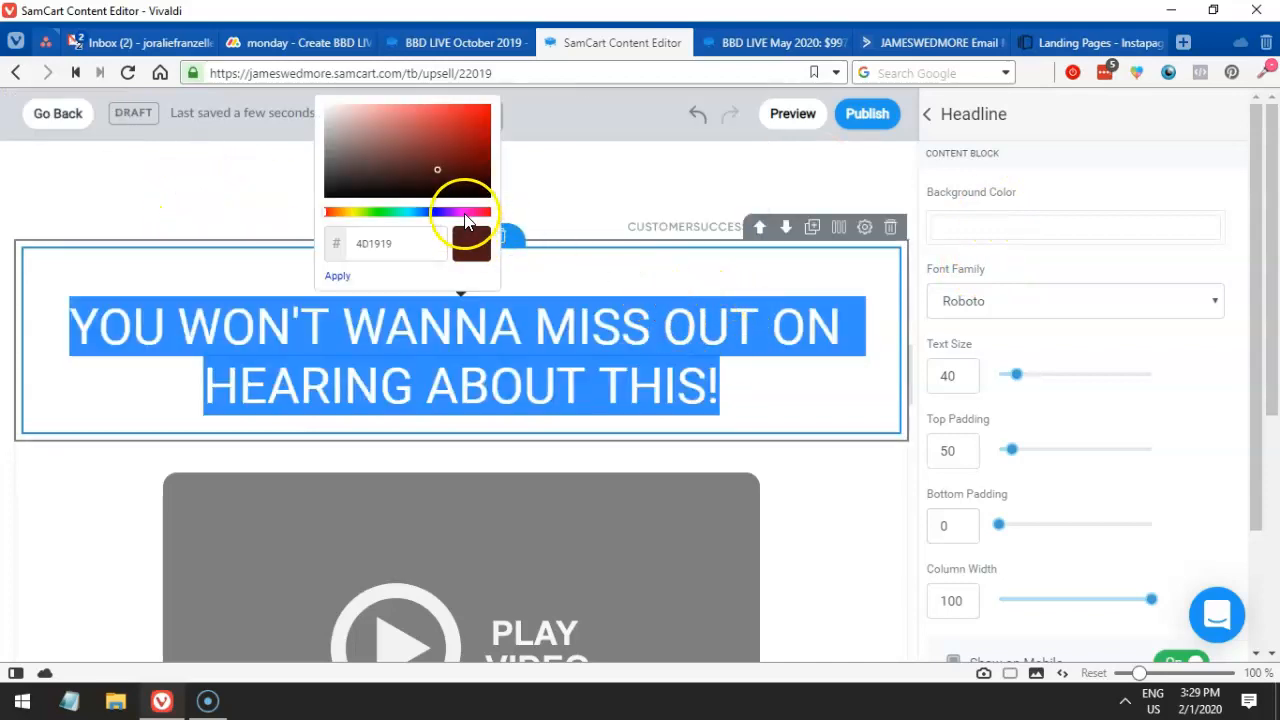
{"action": "left_click_drag", "start_coordinate": [476, 214], "coordinate": [483, 217]}
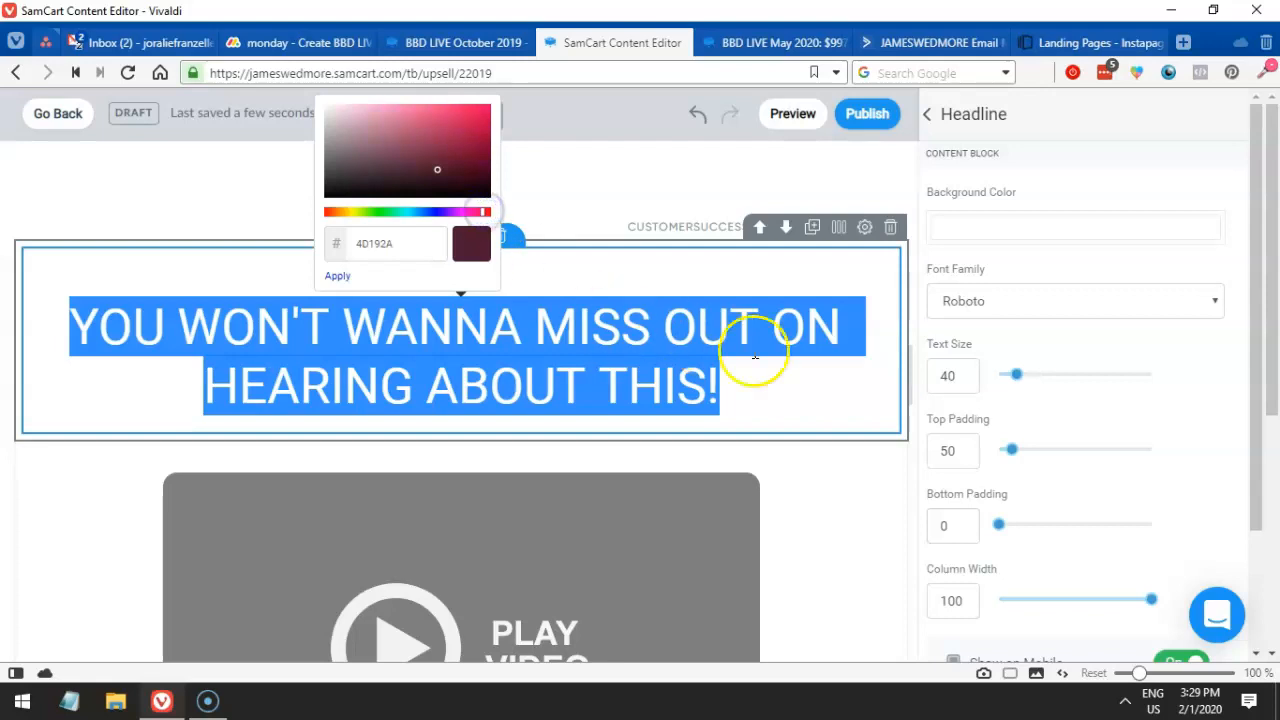
{"action": "left_click", "coordinate": [755, 355]}
{"action": "left_click_drag", "start_coordinate": [734, 366], "coordinate": [80, 316]}
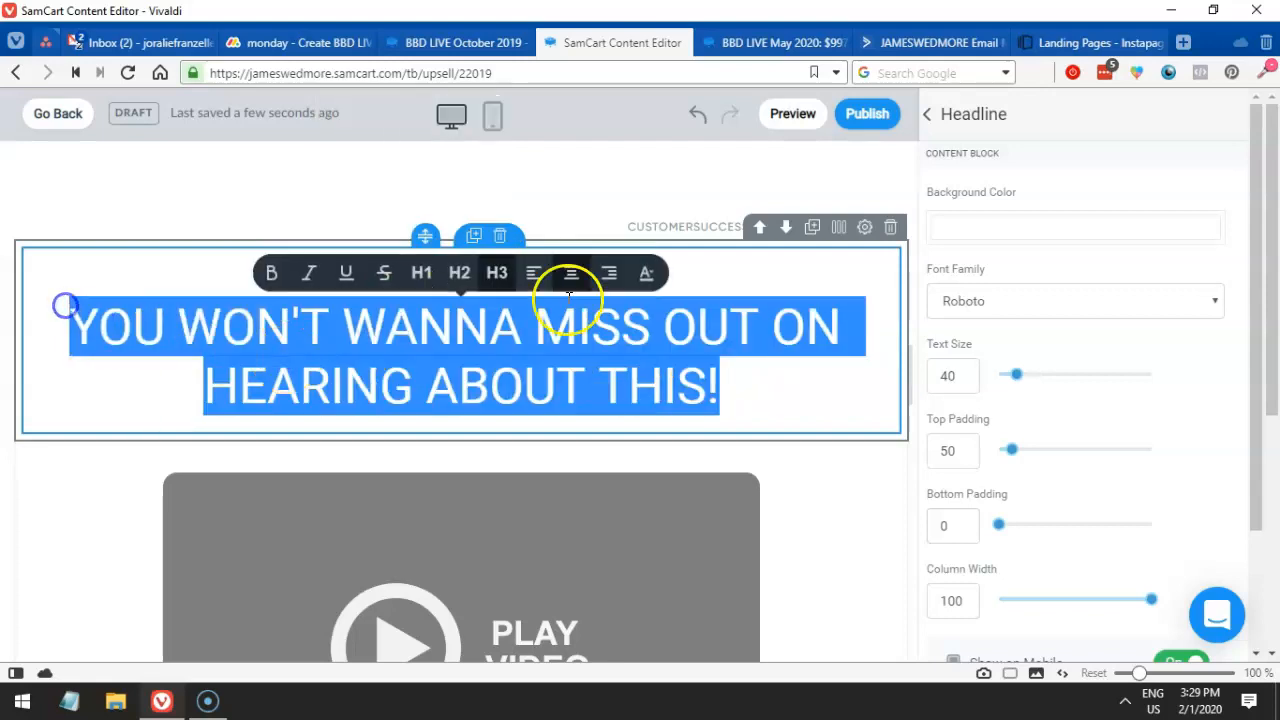
{"action": "left_click", "coordinate": [648, 276]}
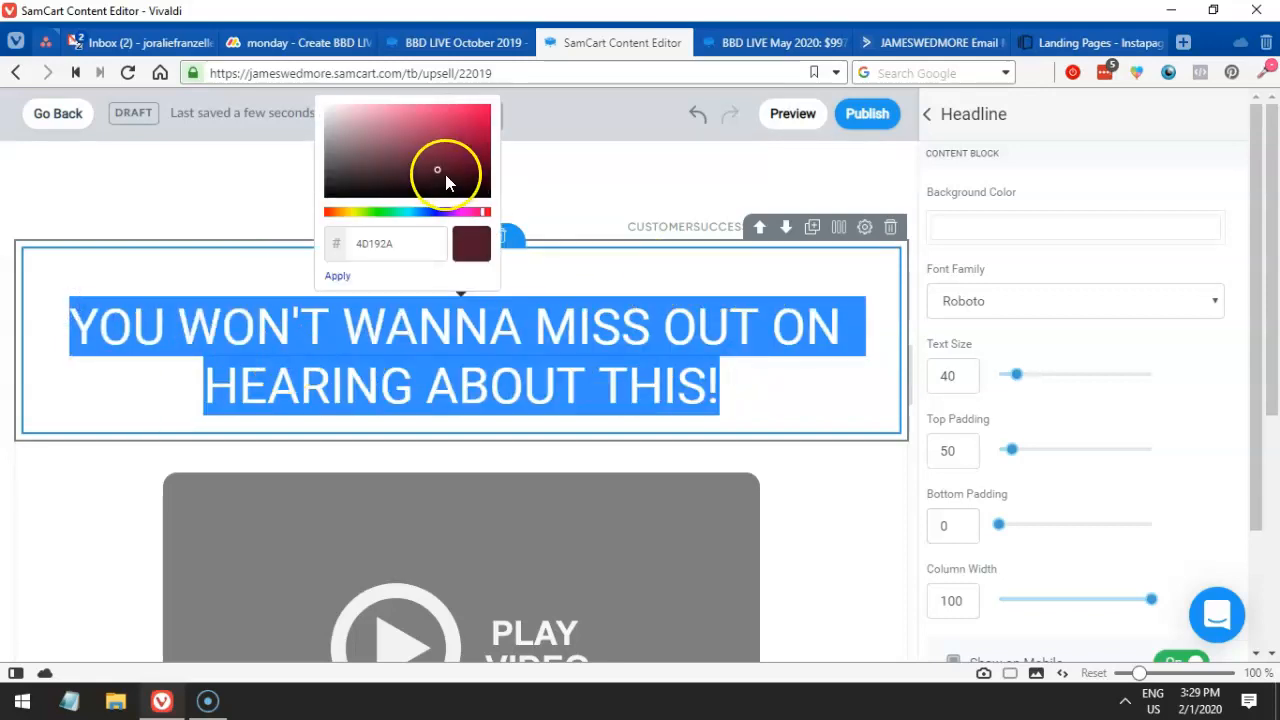
{"action": "left_click", "coordinate": [460, 118]}
{"action": "left_click_drag", "start_coordinate": [484, 224], "coordinate": [321, 221]}
{"action": "left_click", "coordinate": [836, 409]}
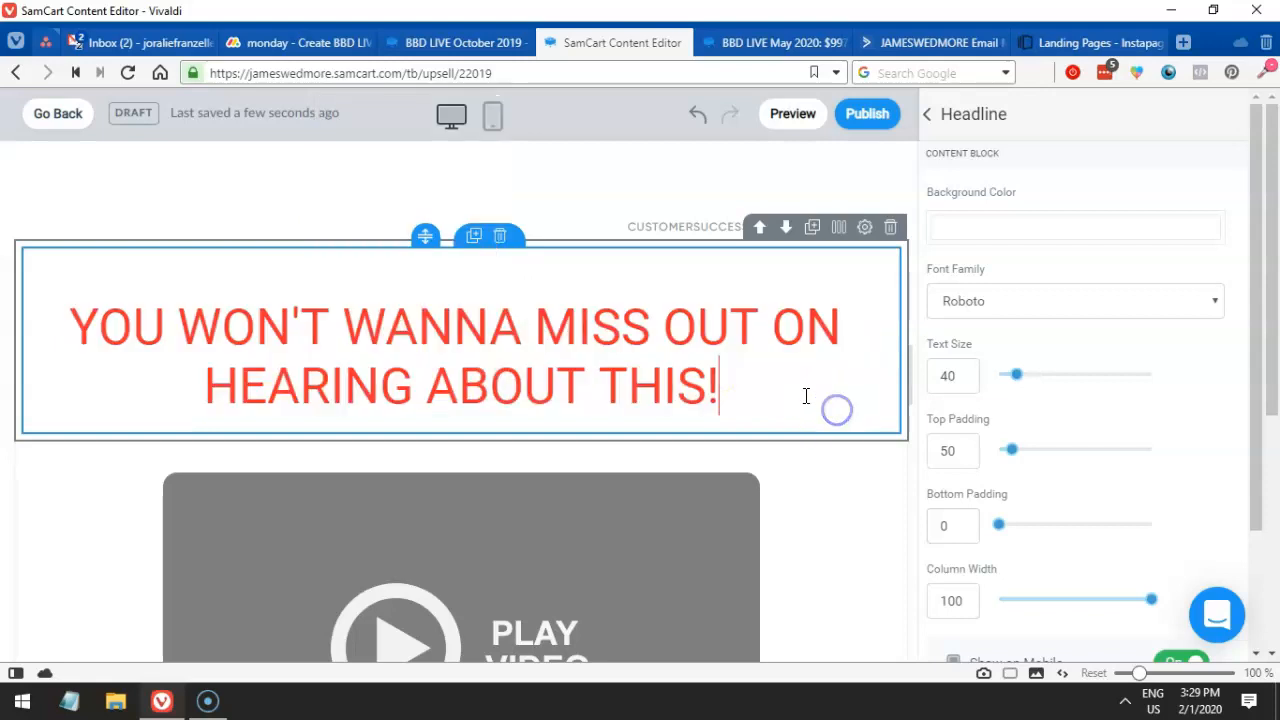
- Make the words MISS OUT in the headline bold italic
{"action": "left_click", "coordinate": [700, 385]}
{"action": "left_click_drag", "start_coordinate": [700, 385], "coordinate": [207, 378]}
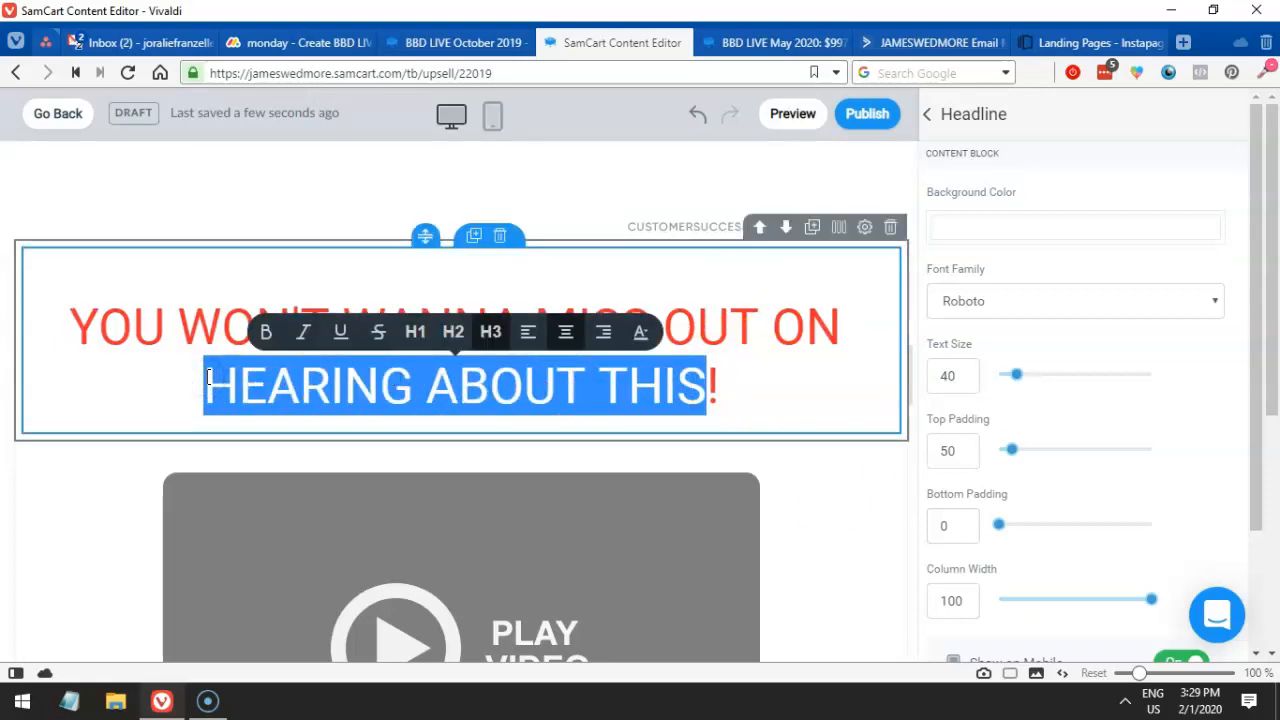
{"action": "left_click", "coordinate": [207, 392]}
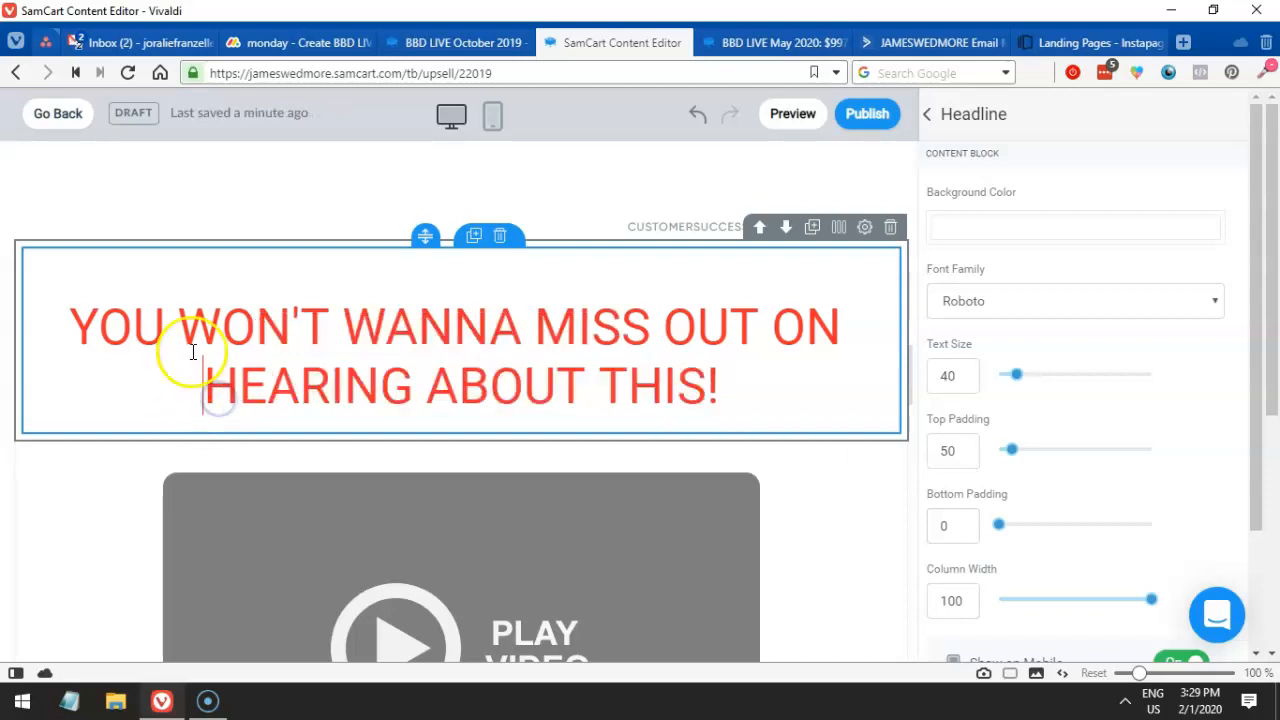
{"action": "left_click_drag", "start_coordinate": [180, 328], "coordinate": [551, 335]}
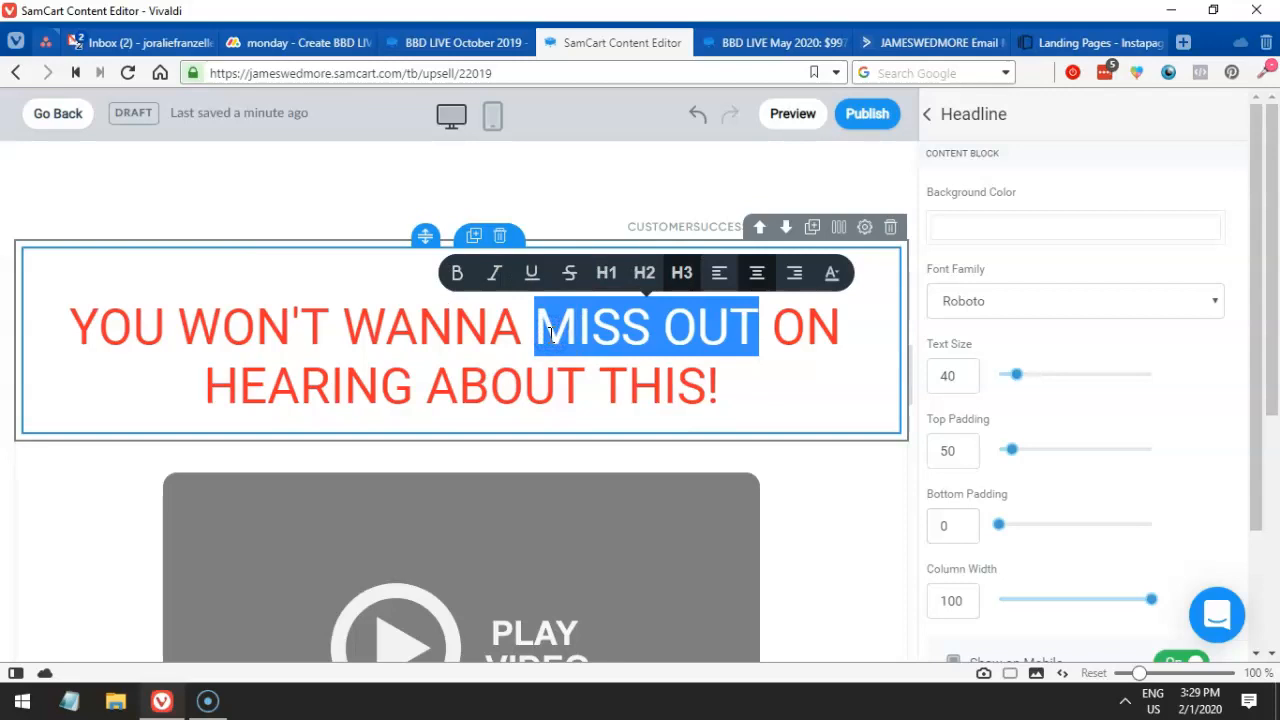
{"action": "left_click", "coordinate": [494, 273]}
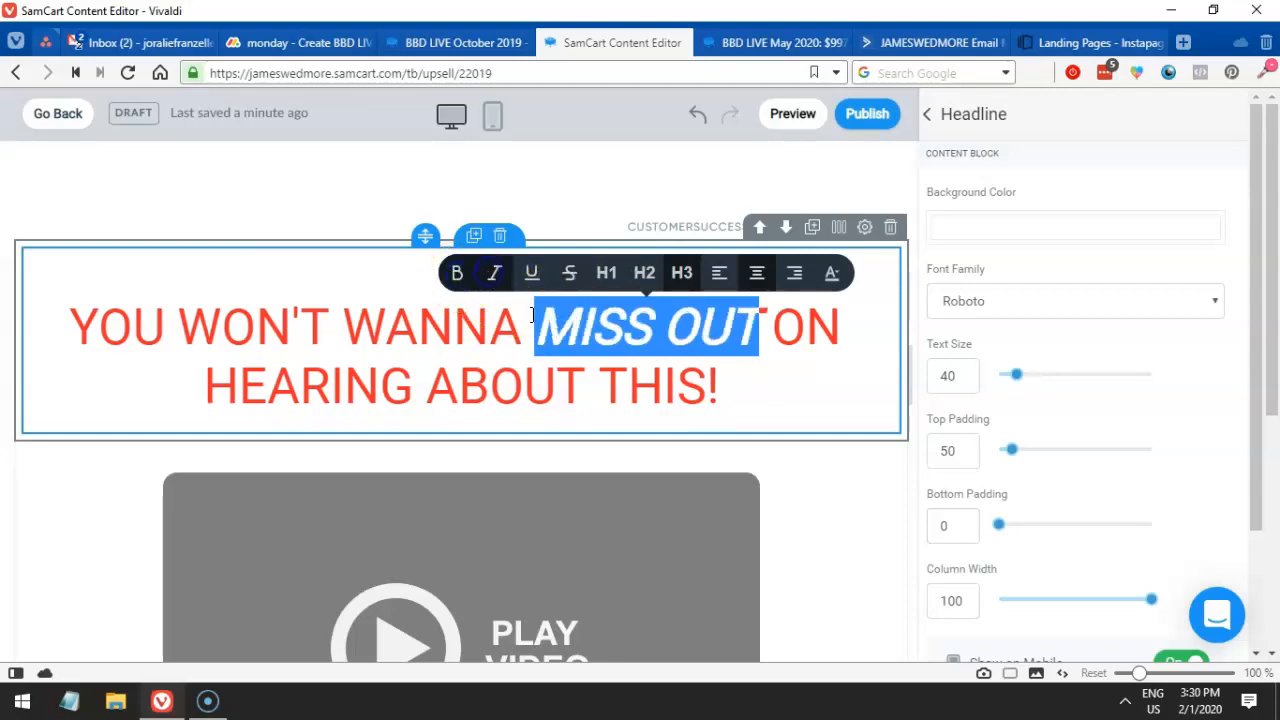
{"action": "left_click", "coordinate": [808, 498]}
- Select the video block and focus its embed code field
{"action": "scroll", "coordinate": [712, 400], "scroll_direction": "down", "scroll_amount": 3}
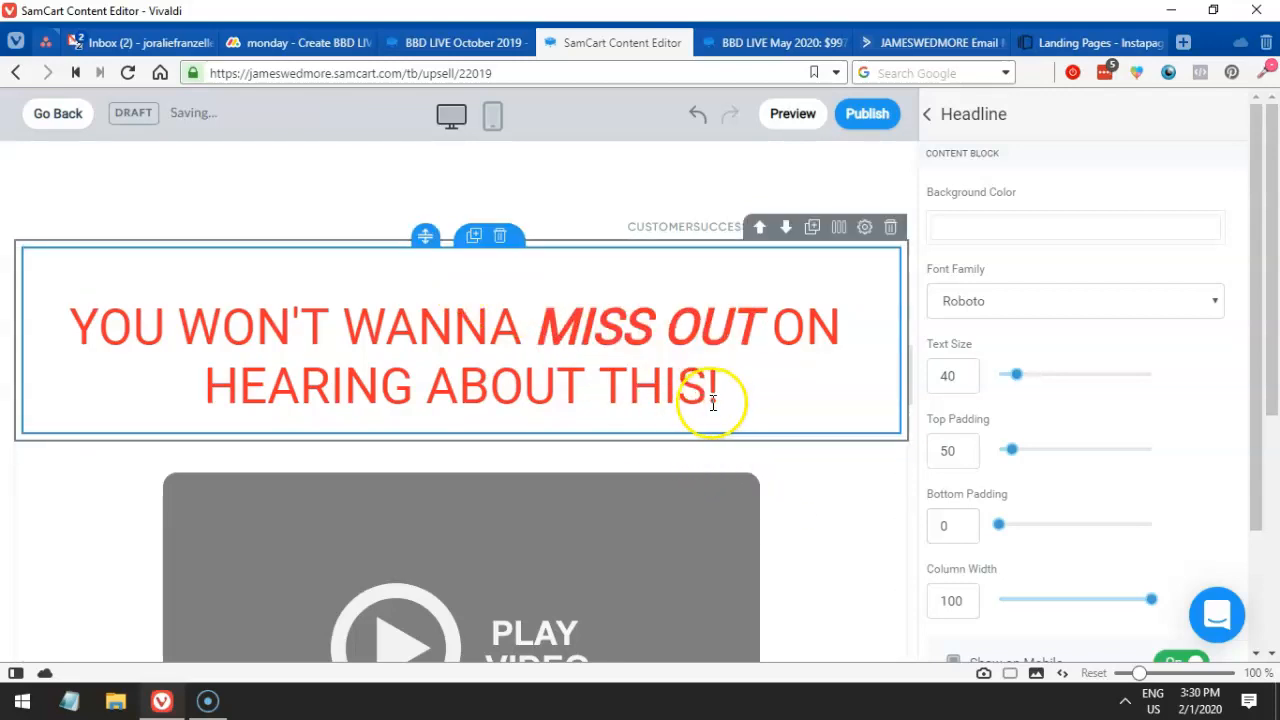
{"action": "left_click", "coordinate": [712, 380]}
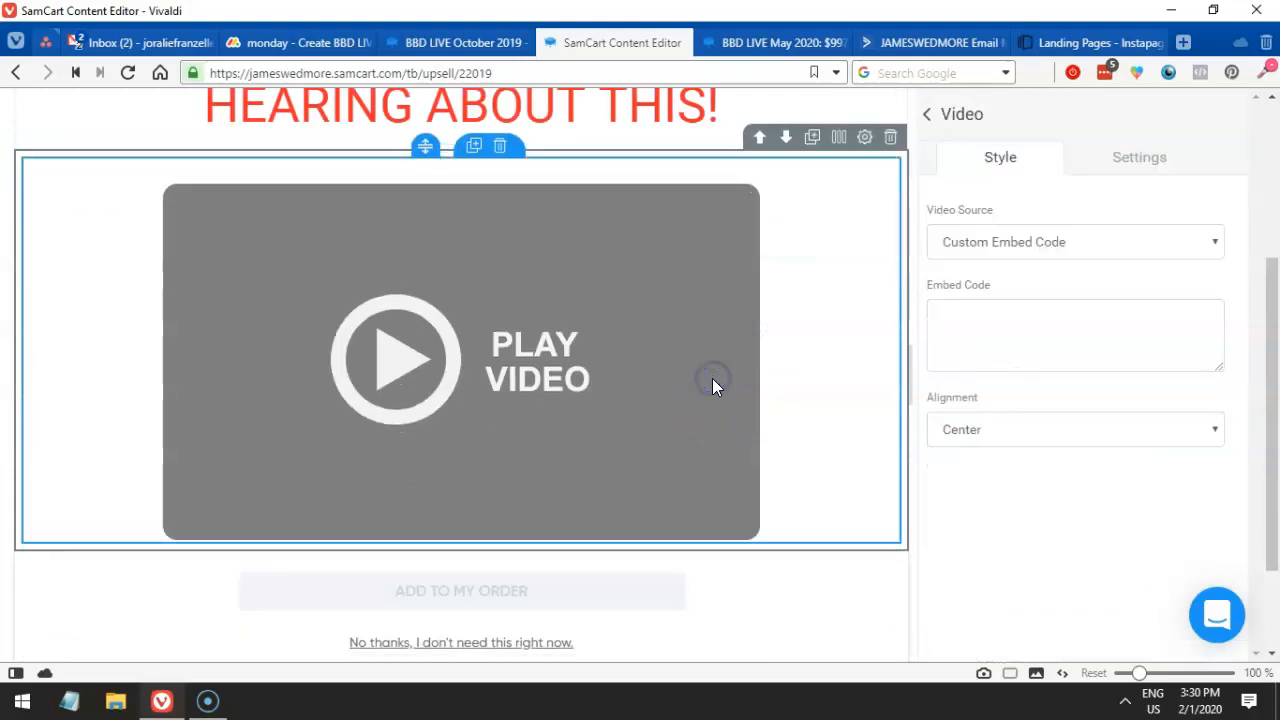
{"action": "left_click", "coordinate": [1016, 348]}
- Note the October 2019 page's button wording 'Heck Yes! Upgrade Me To VIP!' in a Run box
{"action": "scroll", "coordinate": [774, 491], "scroll_direction": "down", "scroll_amount": 1}
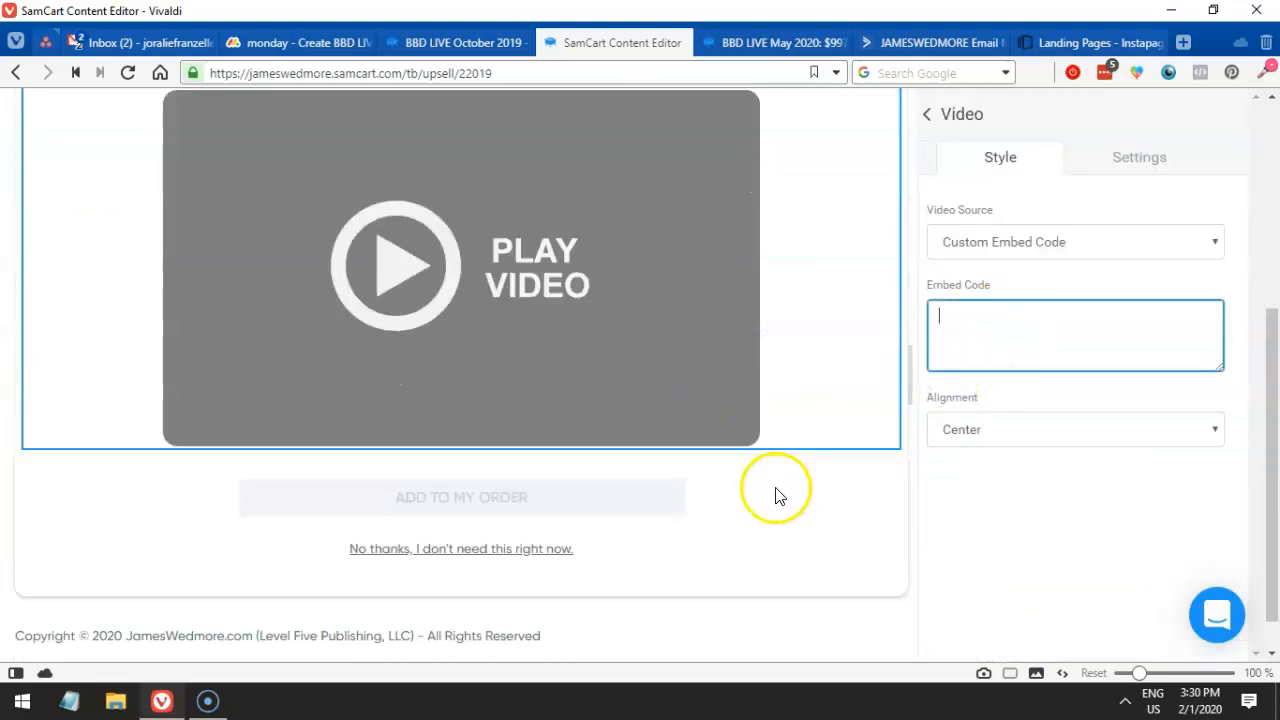
{"action": "left_click", "coordinate": [780, 541]}
{"action": "left_click", "coordinate": [455, 40]}
{"action": "scroll", "coordinate": [496, 380], "scroll_direction": "down", "scroll_amount": 1}
{"action": "left_click", "coordinate": [505, 385]}
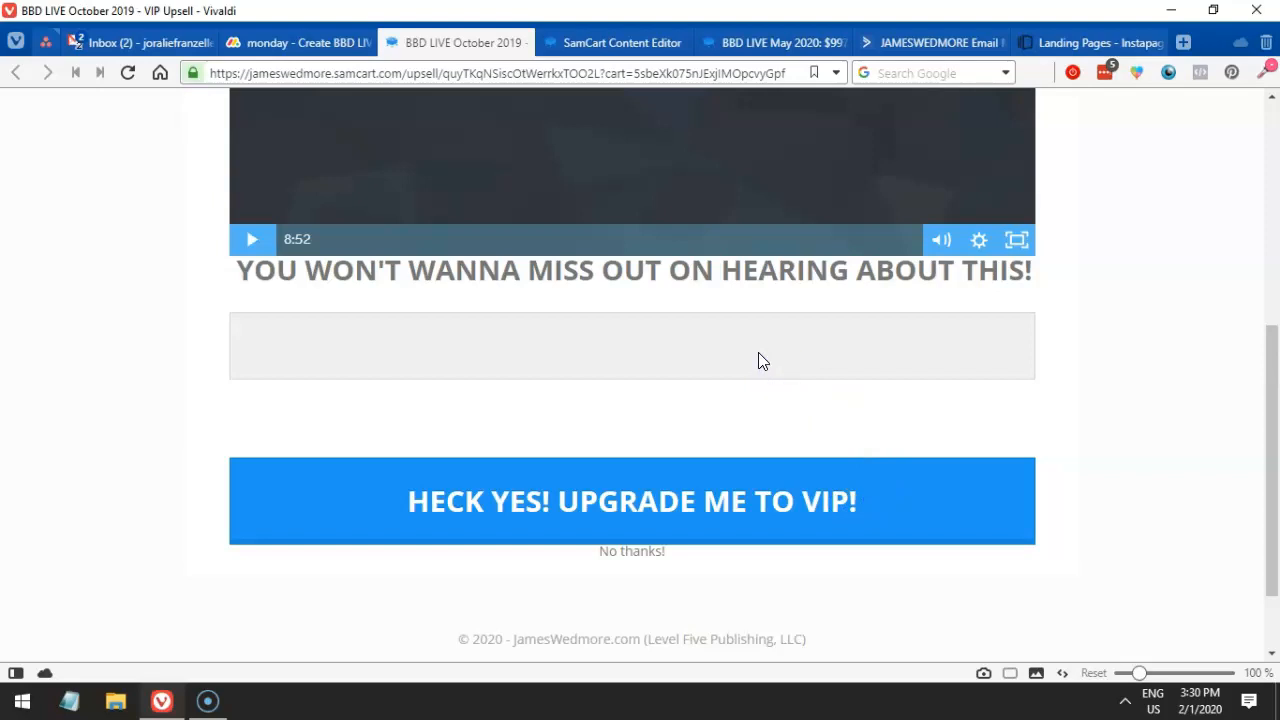
{"action": "key", "text": "super+r"}
{"action": "type", "text": "hec"}
{"action": "key", "text": "BackSpace"}
{"action": "key", "text": "BackSpace"}
{"action": "key", "text": "BackSpace"}
{"action": "type", "text": "Heck Yes! Upgrade Me To VIP!"}
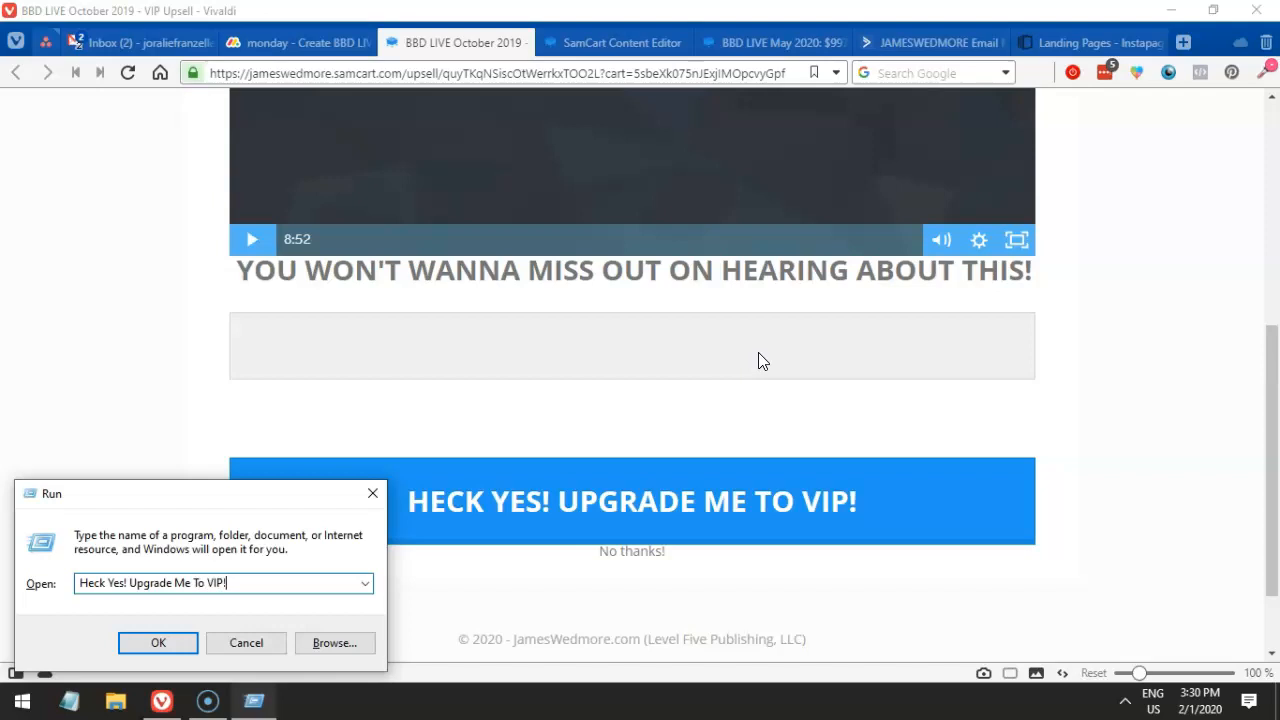
{"action": "key", "text": "ctrl+a"}
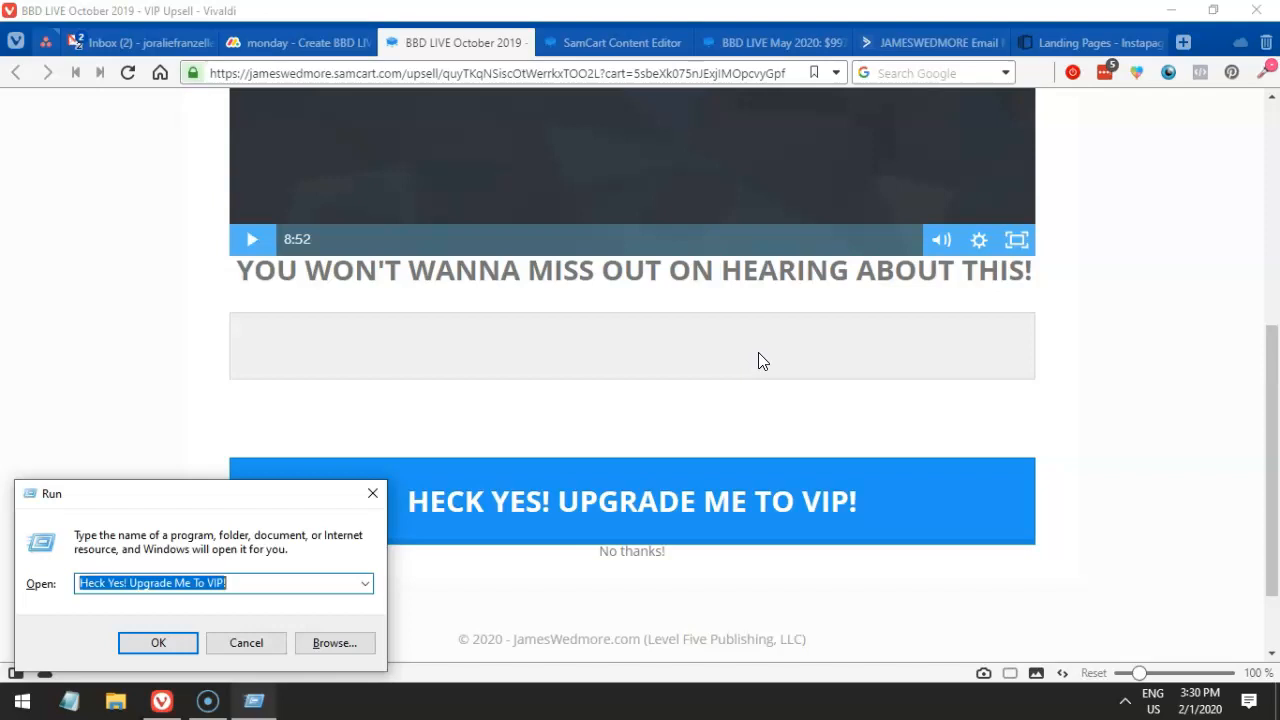
{"action": "left_click", "coordinate": [620, 42]}
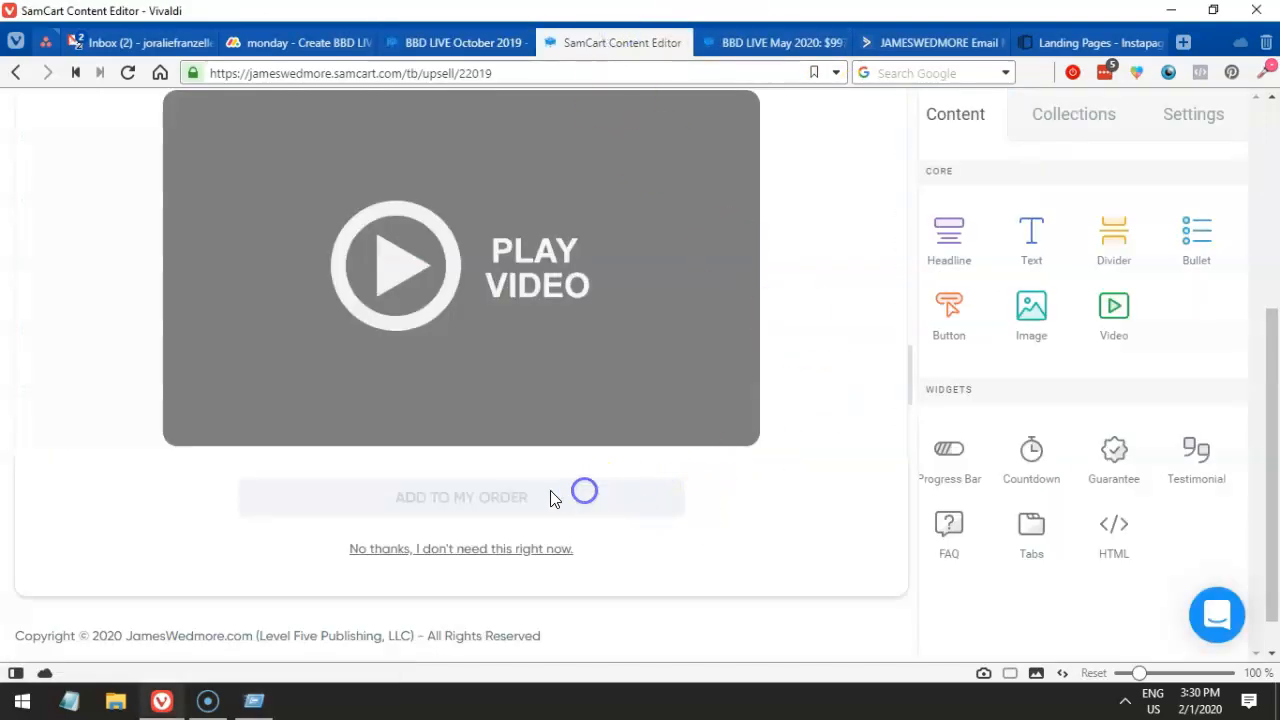
- Browse the section collections, page font settings and Call To Action templates
{"action": "left_click", "coordinate": [1106, 119]}
{"action": "left_click", "coordinate": [1208, 116]}
{"action": "left_click", "coordinate": [1046, 177]}
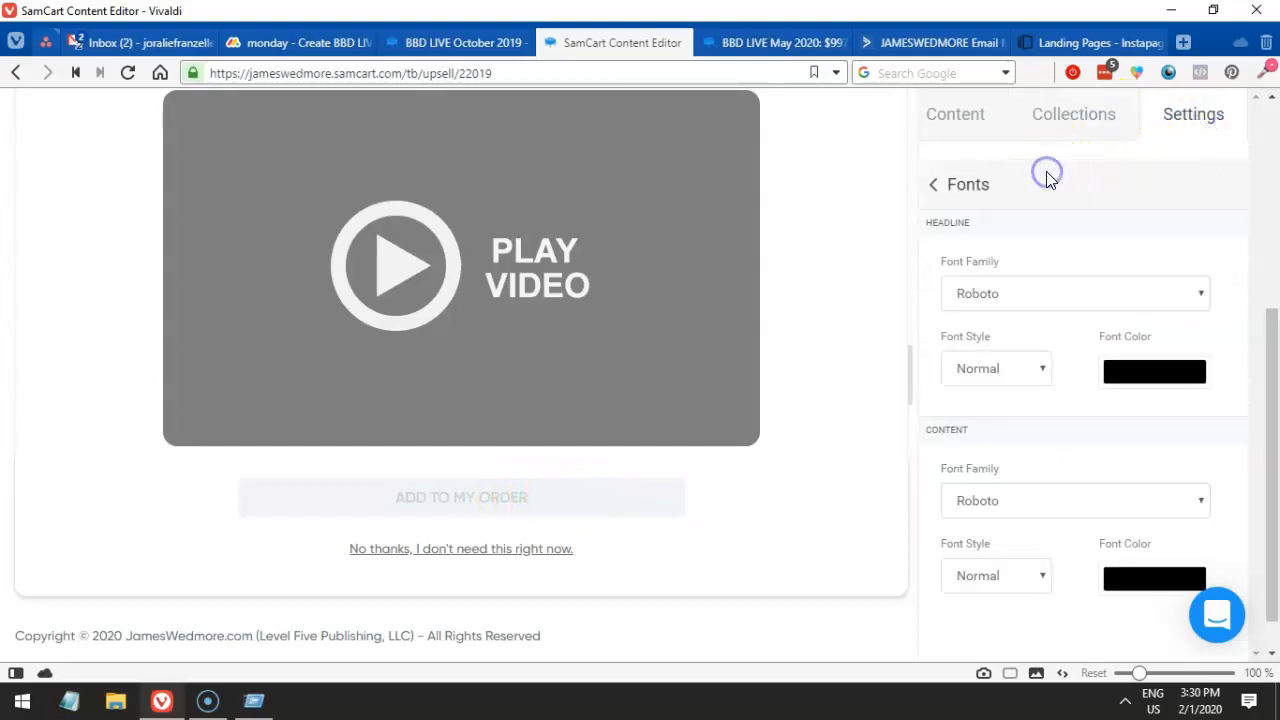
{"action": "left_click", "coordinate": [1069, 128]}
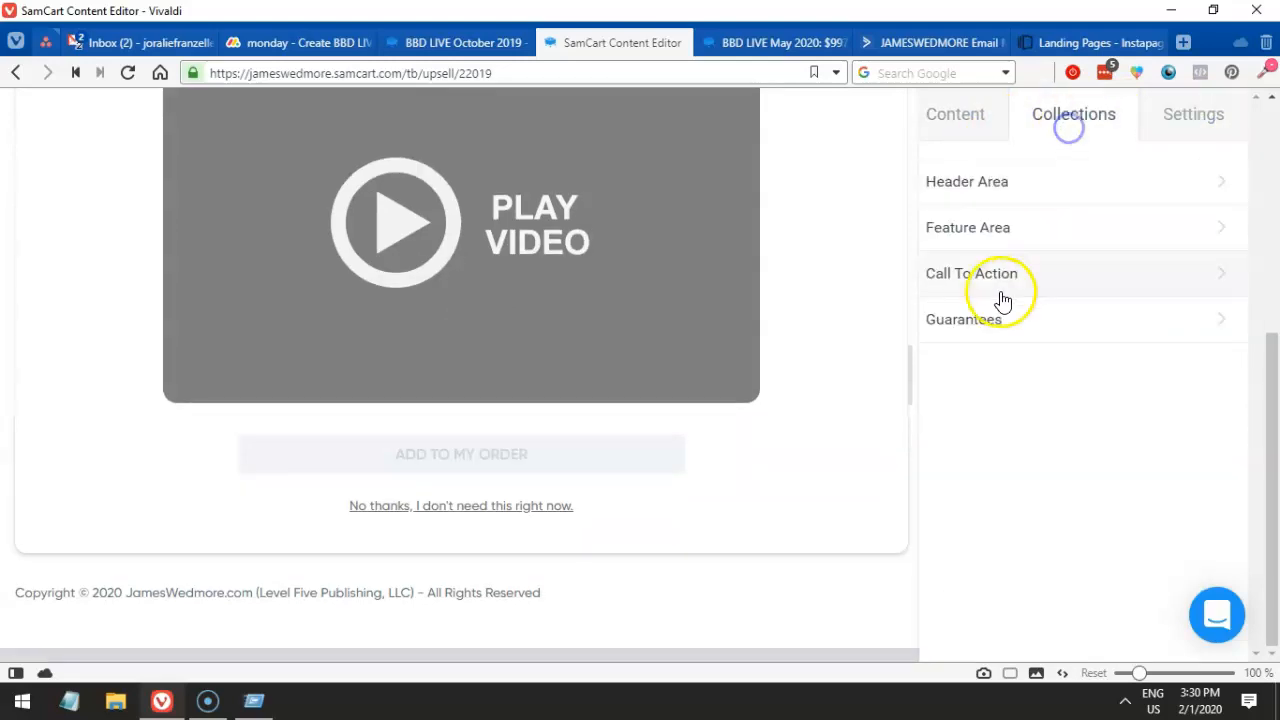
{"action": "left_click", "coordinate": [1032, 276]}
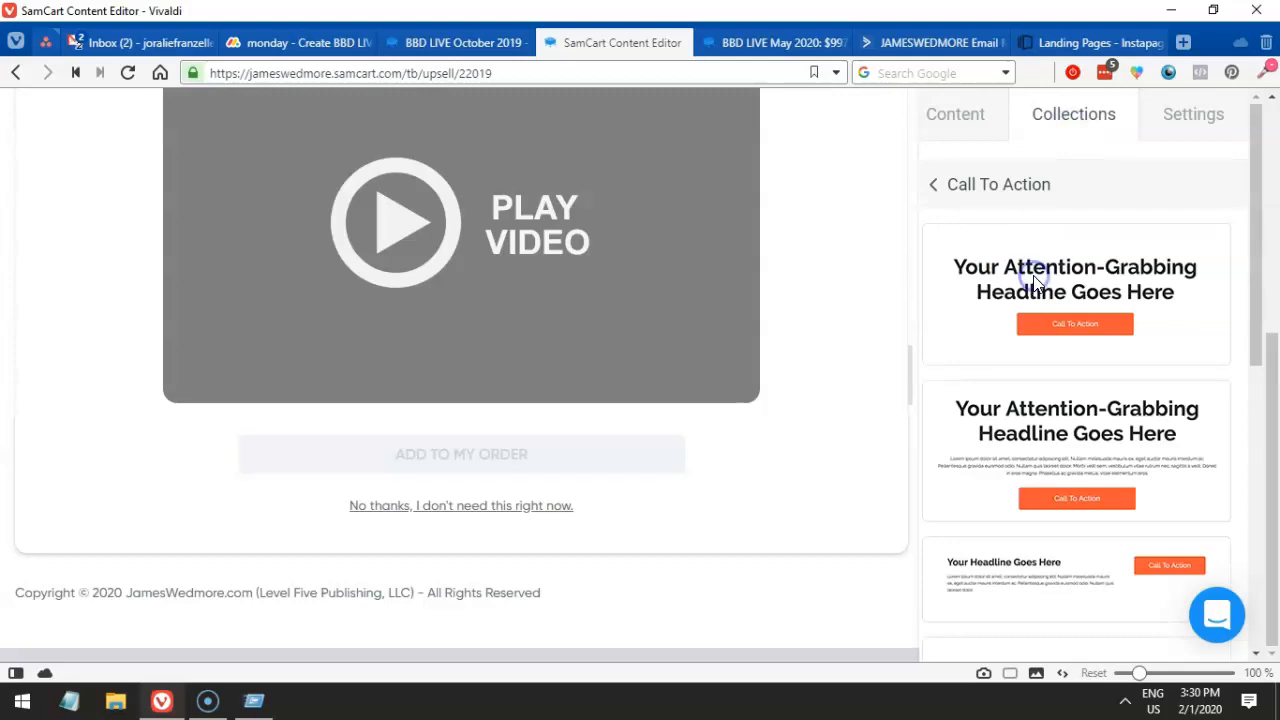
{"action": "left_click", "coordinate": [955, 114]}
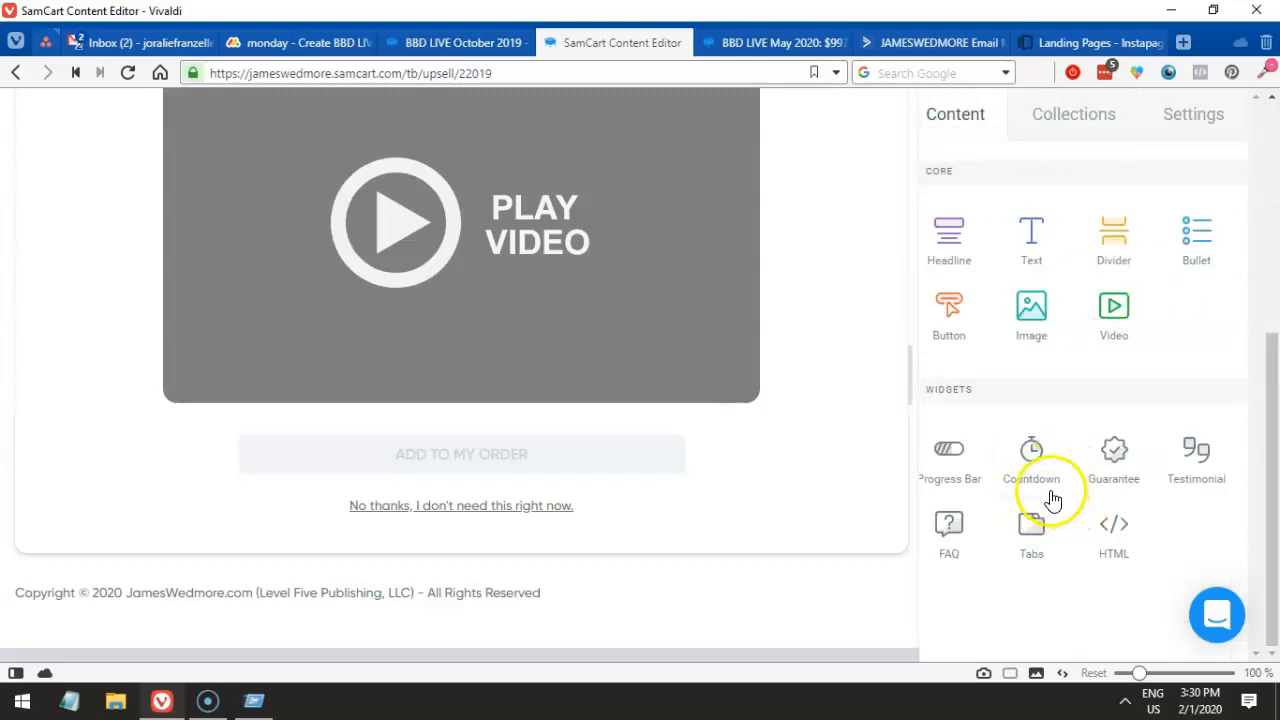
- Add a progress bar above the headline using the labelled 50% Completed style
{"action": "scroll", "coordinate": [797, 433], "scroll_direction": "up", "scroll_amount": 2}
{"action": "left_click_drag", "start_coordinate": [943, 449], "coordinate": [606, 257]}
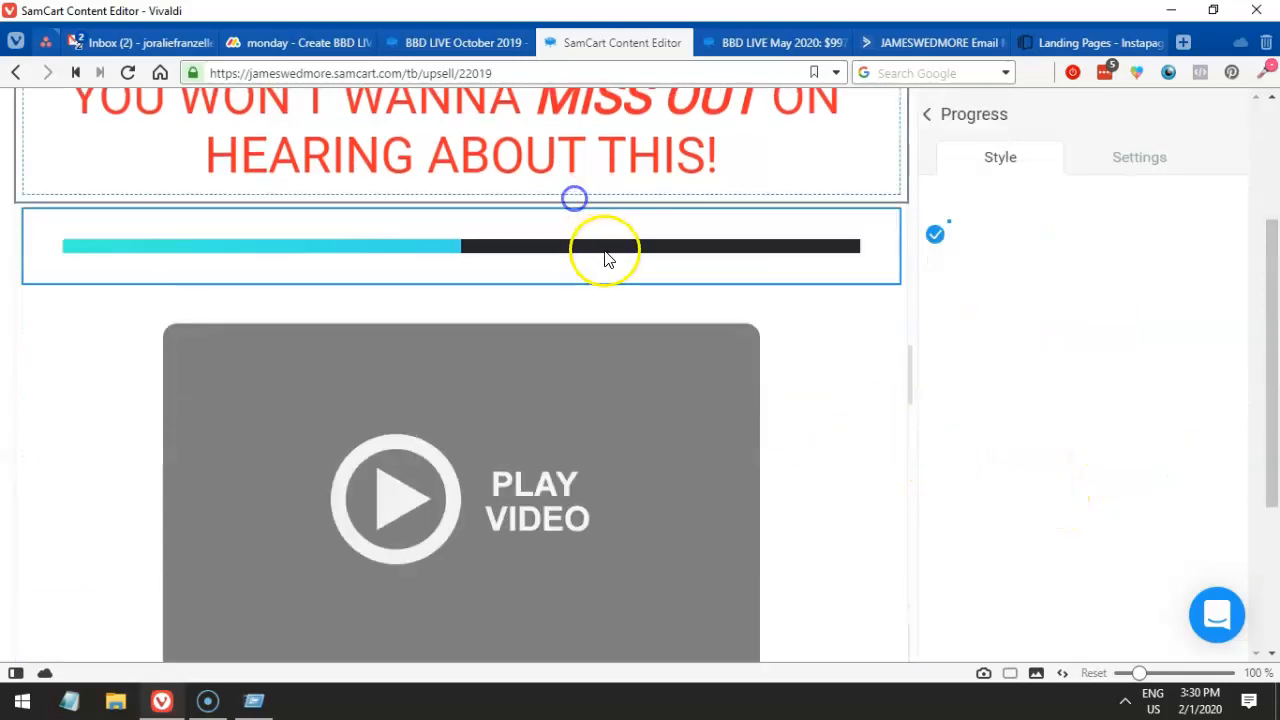
{"action": "left_click_drag", "start_coordinate": [428, 388], "coordinate": [429, 248]}
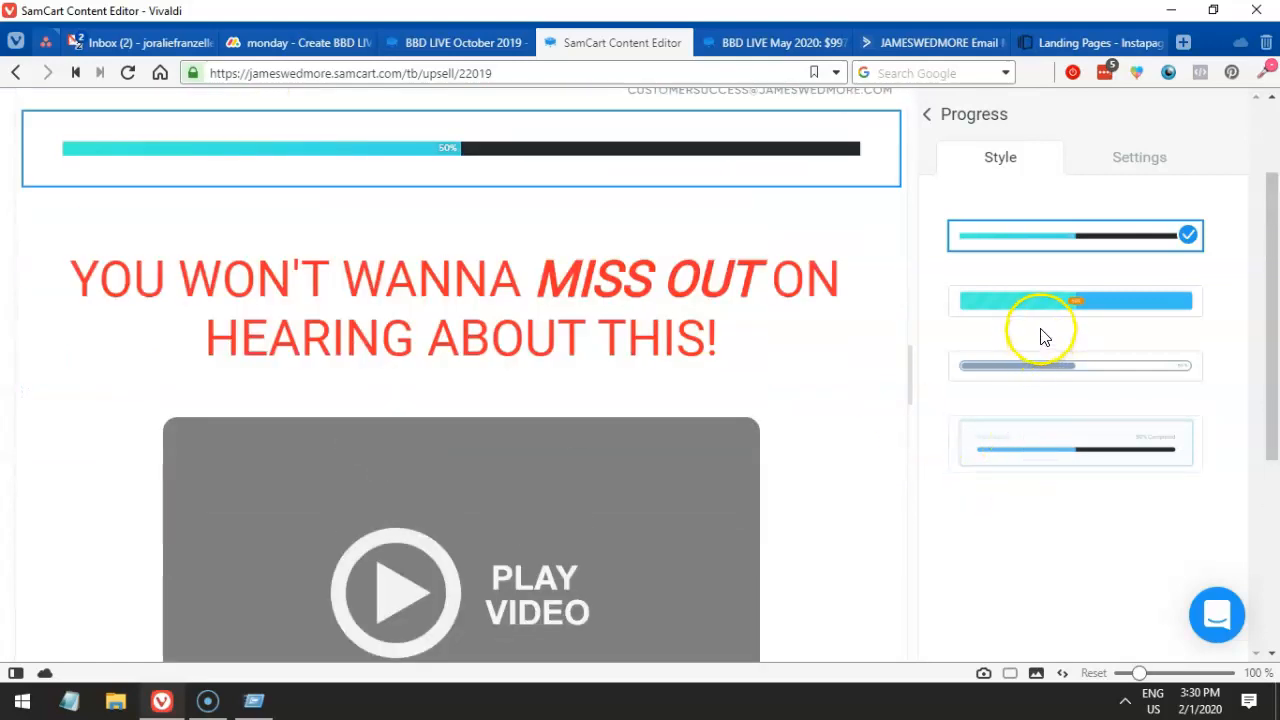
{"action": "left_click", "coordinate": [1030, 308]}
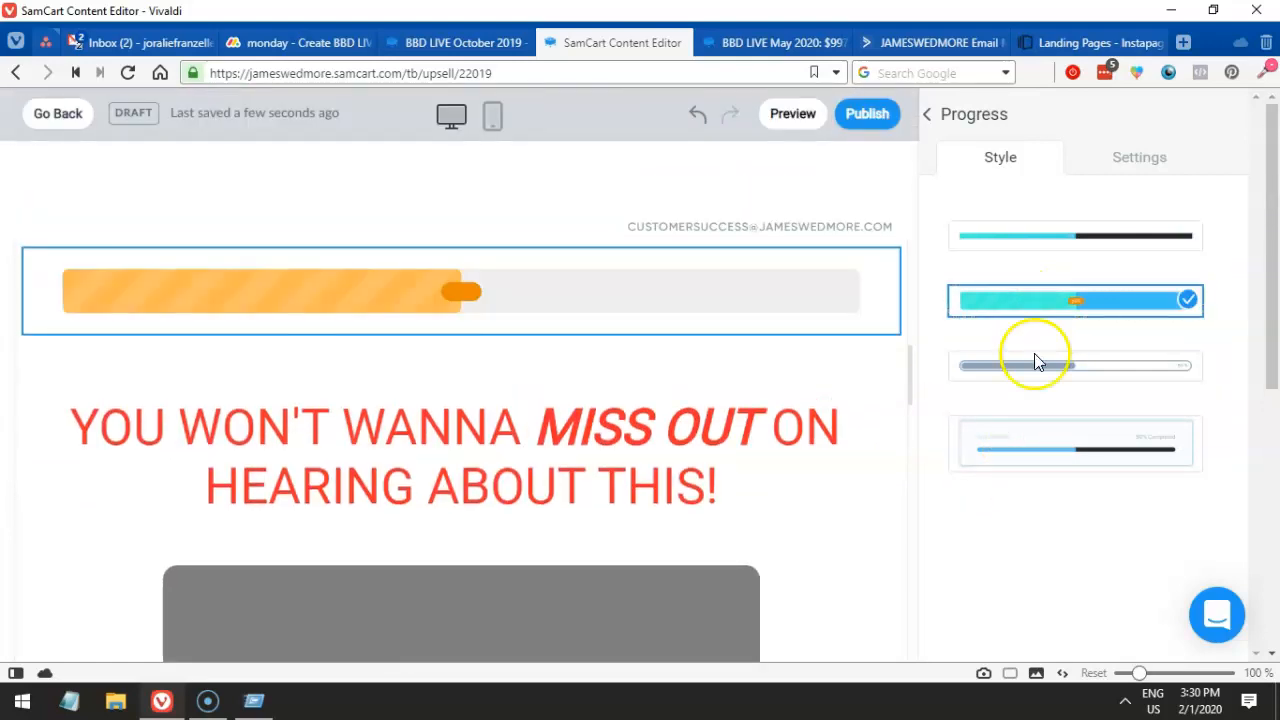
{"action": "left_click", "coordinate": [1060, 363]}
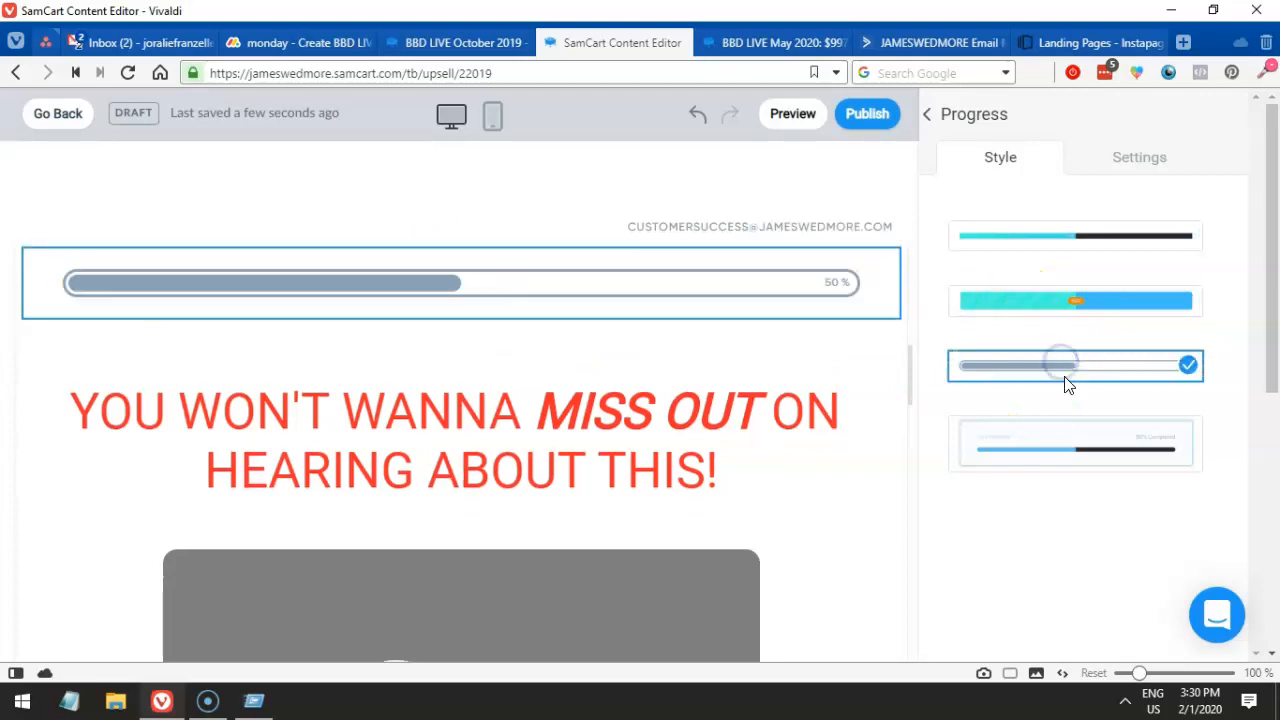
{"action": "left_click", "coordinate": [1070, 412]}
{"action": "left_click", "coordinate": [648, 277]}
{"action": "left_click", "coordinate": [1074, 349]}
{"action": "left_click", "coordinate": [1074, 443]}
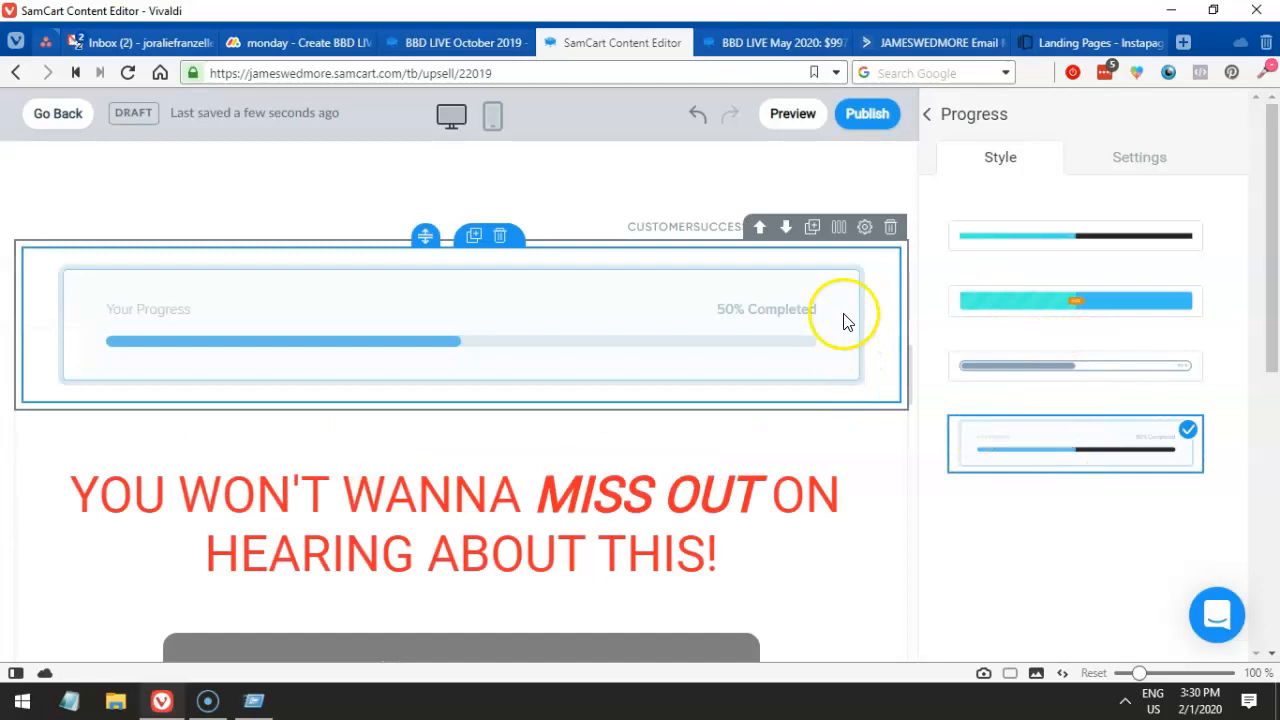
- Open the progress bar's text and value settings to edit its Your Progress label
{"action": "scroll", "coordinate": [870, 335], "scroll_direction": "down", "scroll_amount": 2}
{"action": "scroll", "coordinate": [886, 335], "scroll_direction": "up", "scroll_amount": 2}
{"action": "scroll", "coordinate": [884, 465], "scroll_direction": "down", "scroll_amount": 6}
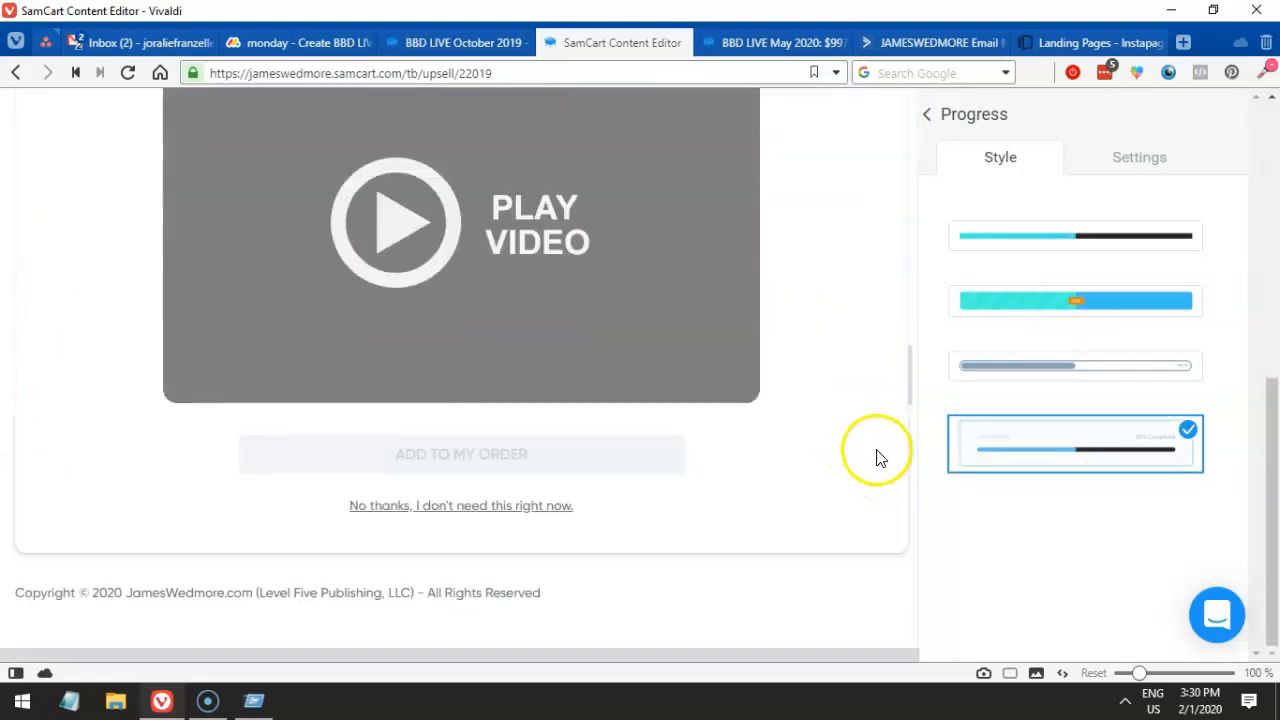
{"action": "left_click", "coordinate": [1105, 172]}
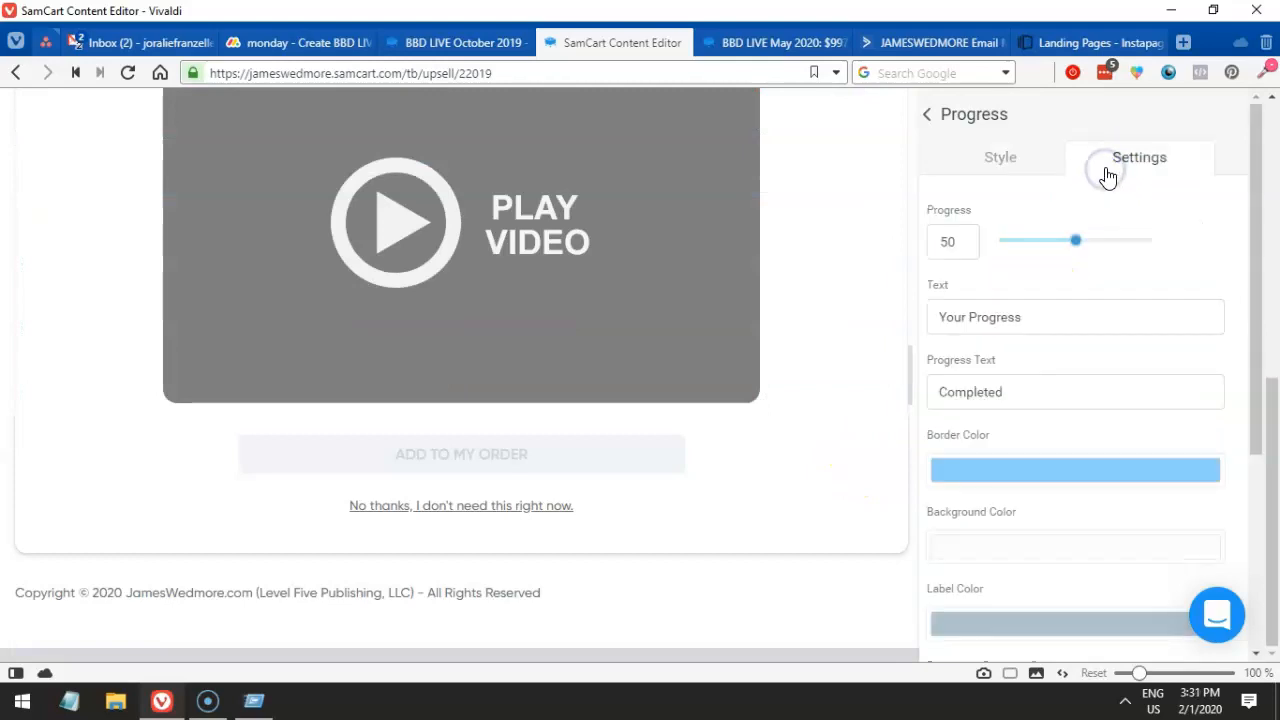
{"action": "scroll", "coordinate": [775, 248], "scroll_direction": "up", "scroll_amount": 5}
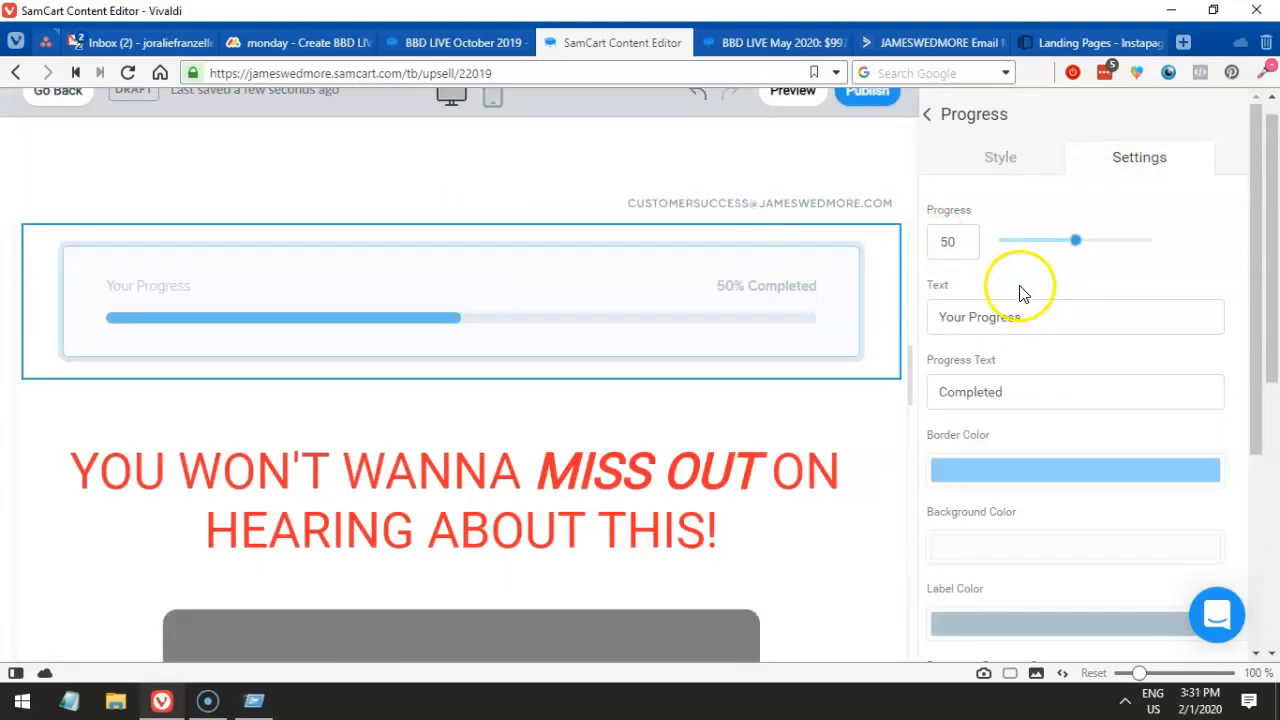
{"action": "scroll", "coordinate": [1109, 300], "scroll_direction": "down", "scroll_amount": 1}
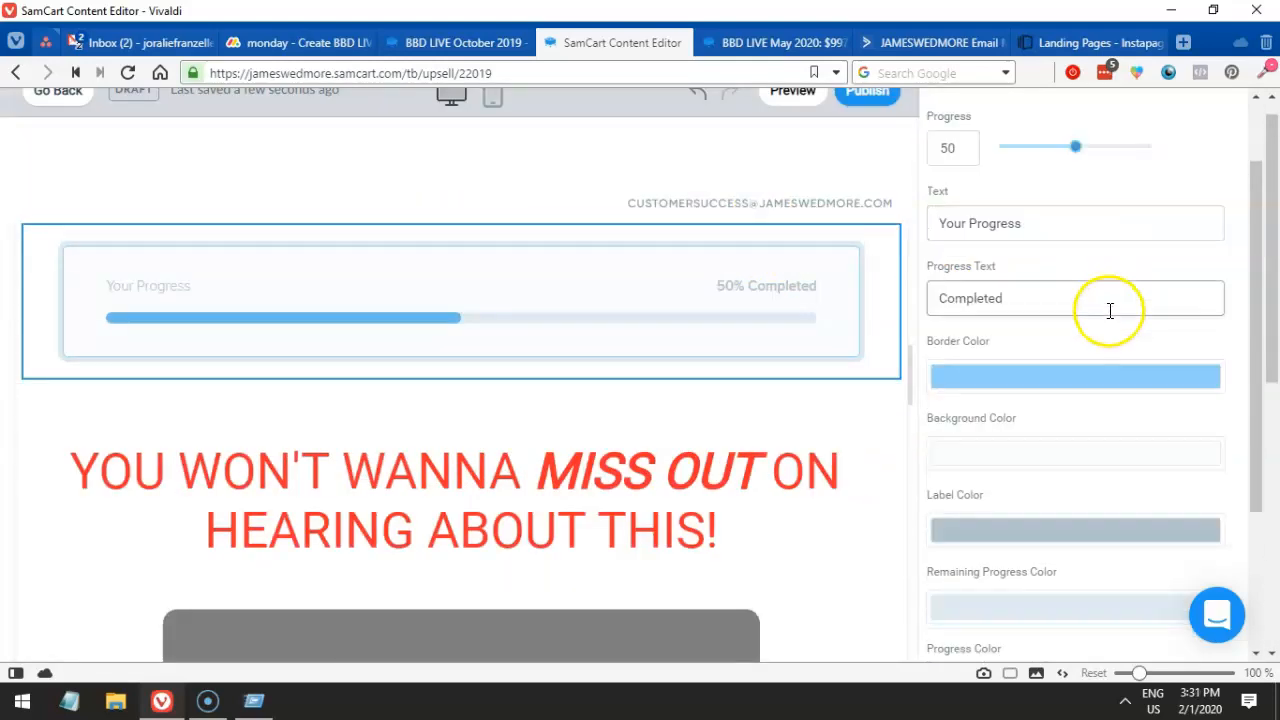
{"action": "left_click", "coordinate": [1065, 221]}
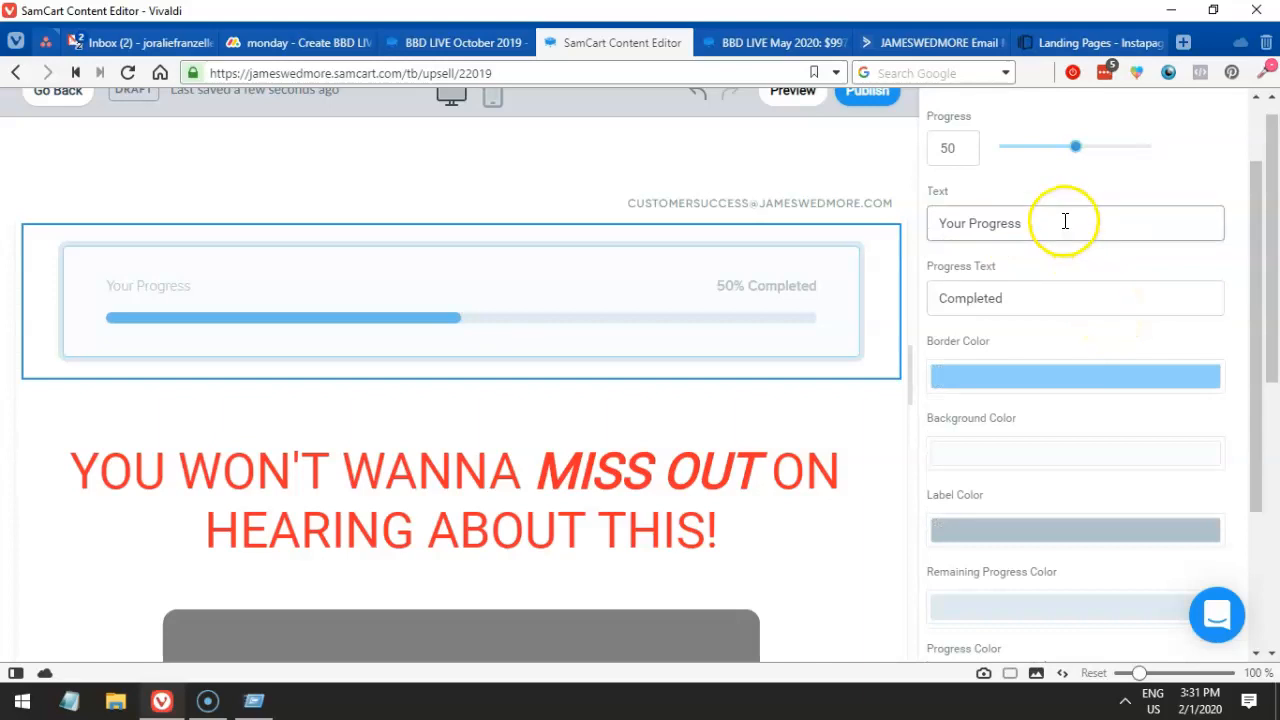
{"action": "left_click", "coordinate": [874, 204]}
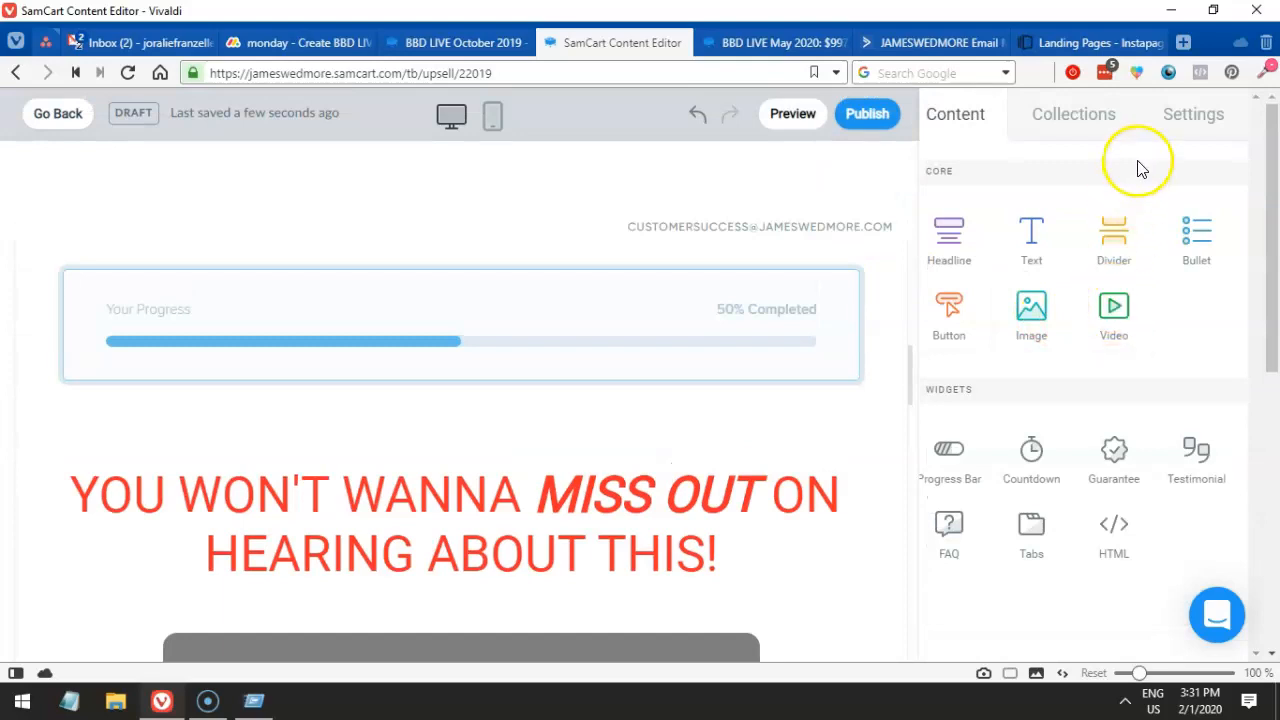
{"action": "left_click", "coordinate": [686, 358]}
{"action": "left_click", "coordinate": [960, 314]}
{"action": "left_click", "coordinate": [834, 316]}
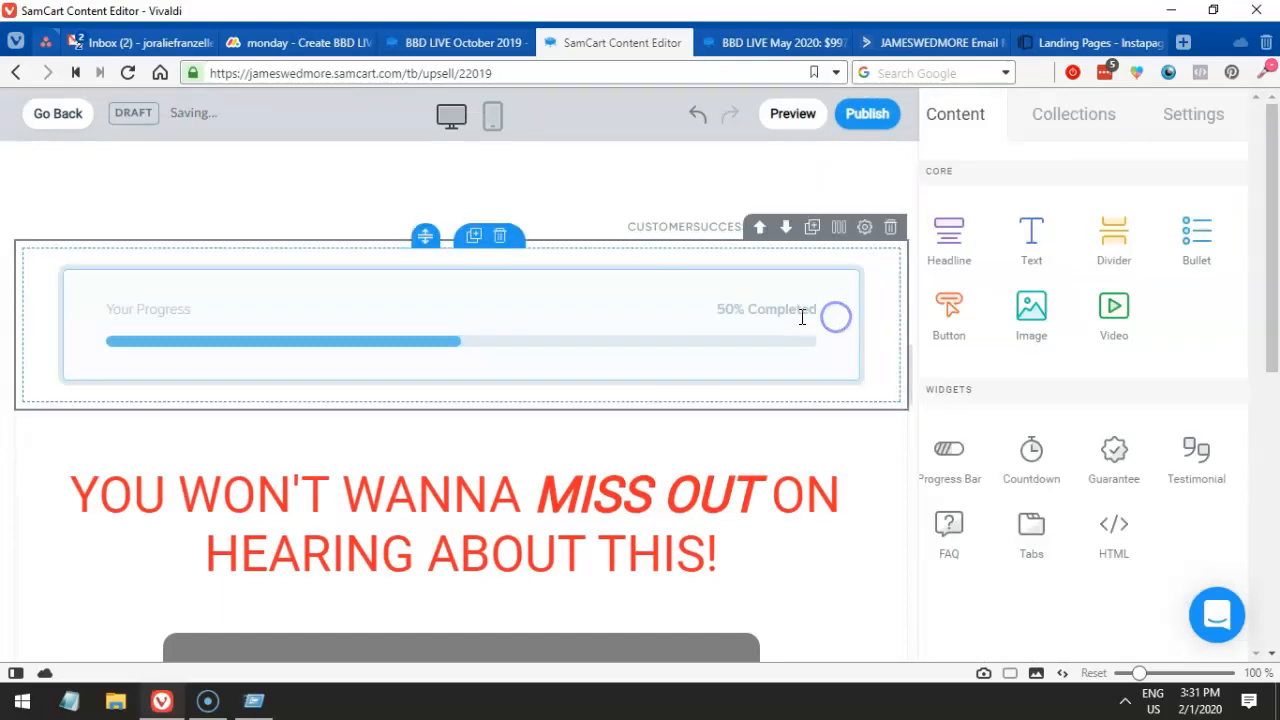
{"action": "left_click", "coordinate": [730, 350]}
- Replace the progress bar label with 'You're Almost Done!' and apply it
{"action": "left_click_drag", "start_coordinate": [1024, 317], "coordinate": [931, 317]}
{"action": "type", "text": "You're Almost Done"}
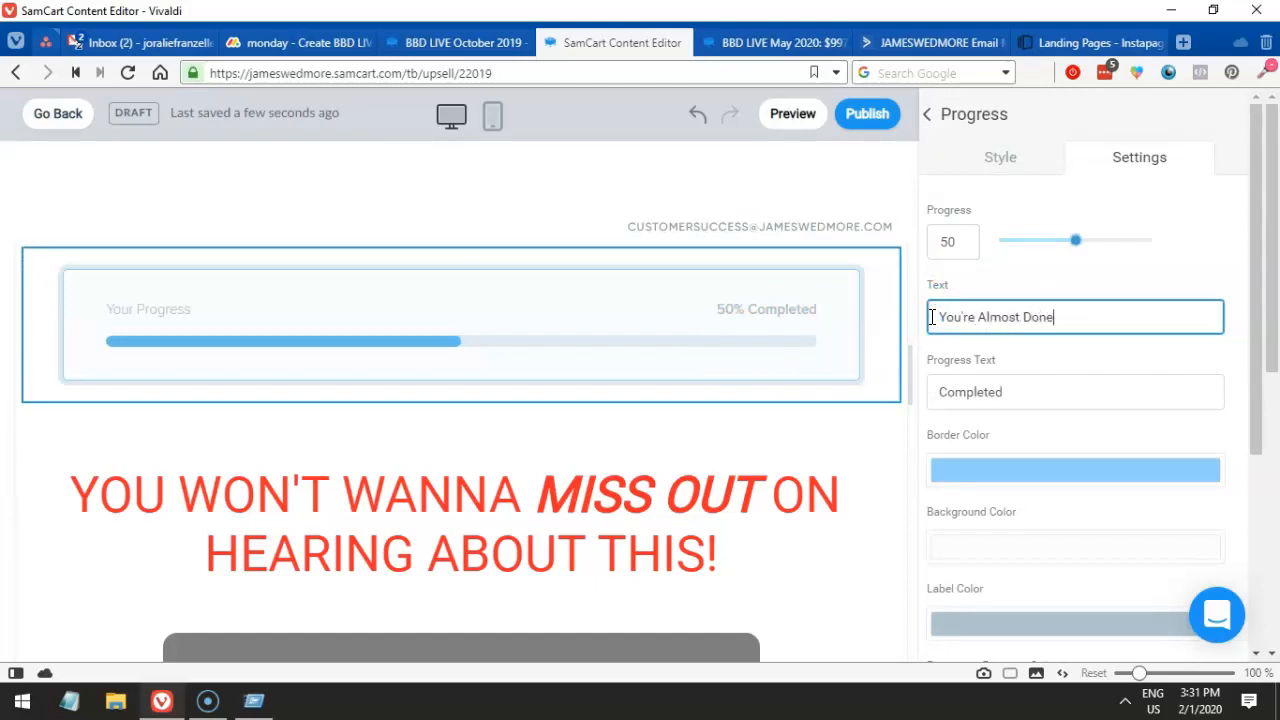
{"action": "type", "text": "!"}
{"action": "left_click", "coordinate": [671, 323]}
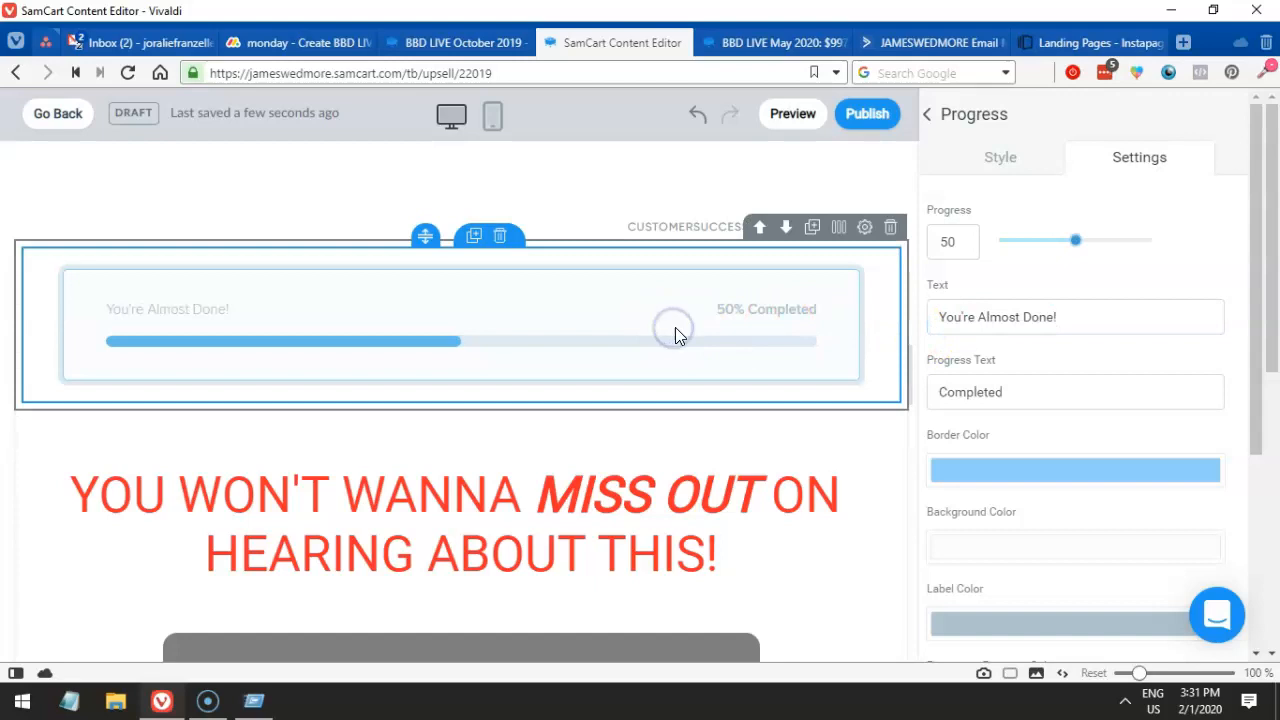
{"action": "scroll", "coordinate": [700, 340], "scroll_direction": "down", "scroll_amount": 1}
{"action": "scroll", "coordinate": [991, 386], "scroll_direction": "down", "scroll_amount": 6}
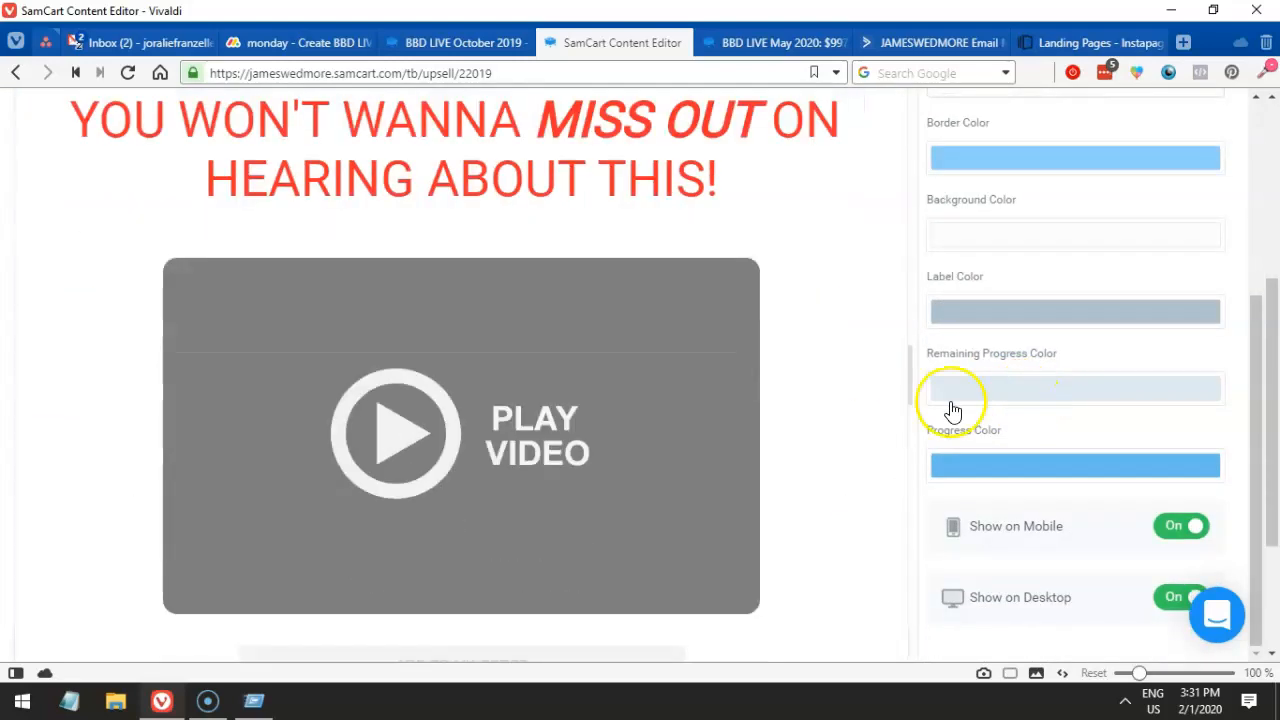
{"action": "scroll", "coordinate": [840, 408], "scroll_direction": "down", "scroll_amount": 2}
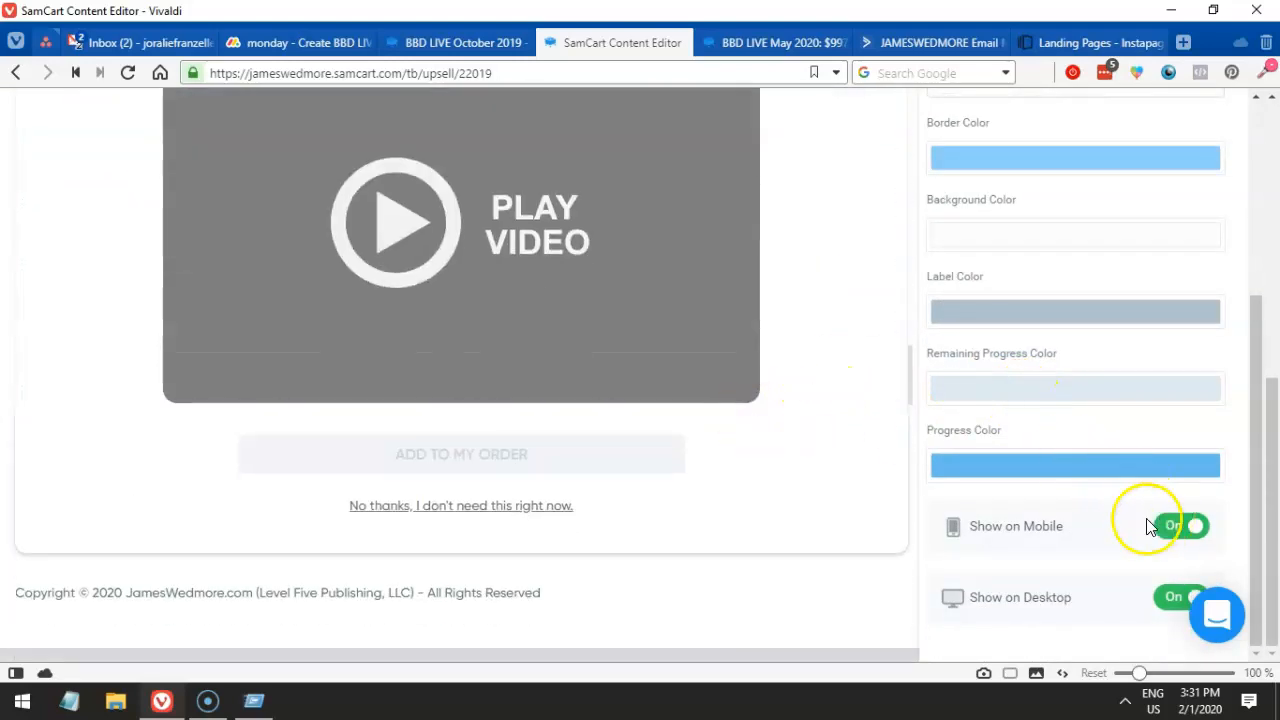
{"action": "scroll", "coordinate": [679, 440], "scroll_direction": "up", "scroll_amount": 6}
{"action": "left_click", "coordinate": [785, 115]}
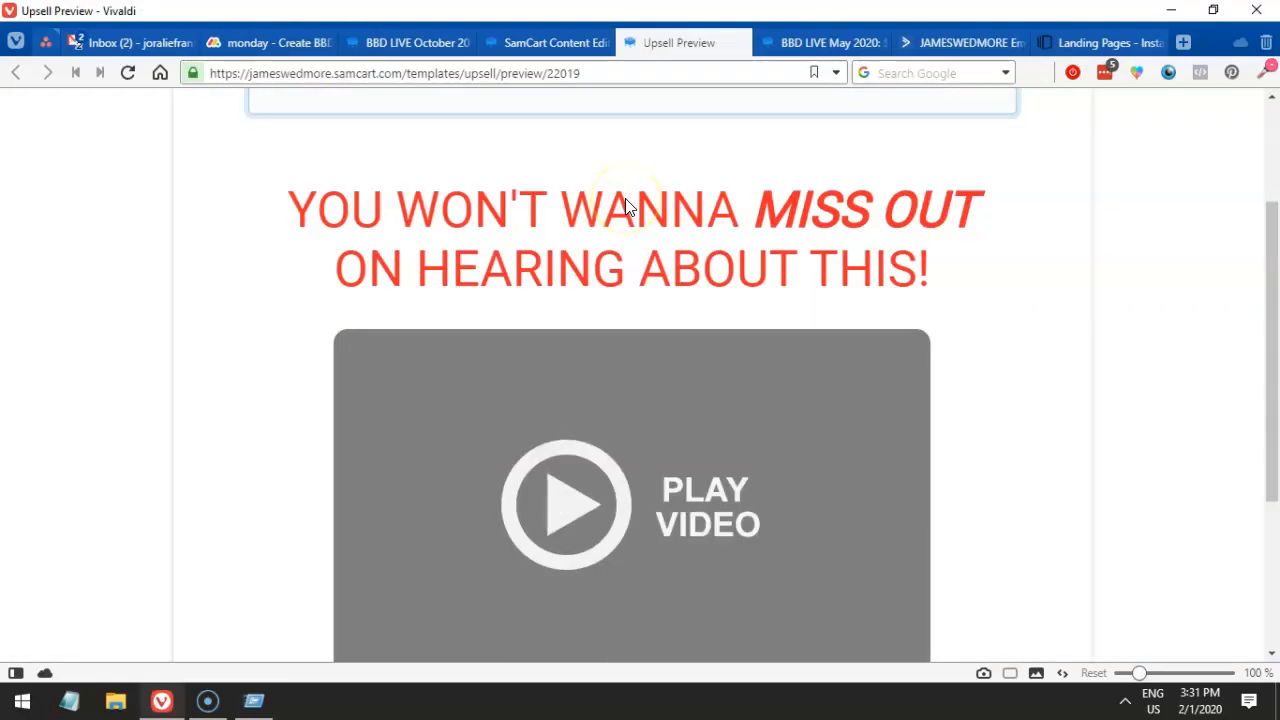
{"action": "scroll", "coordinate": [628, 206], "scroll_direction": "down", "scroll_amount": 2}
{"action": "scroll", "coordinate": [628, 199], "scroll_direction": "down", "scroll_amount": 3}
{"action": "left_click", "coordinate": [668, 463]}
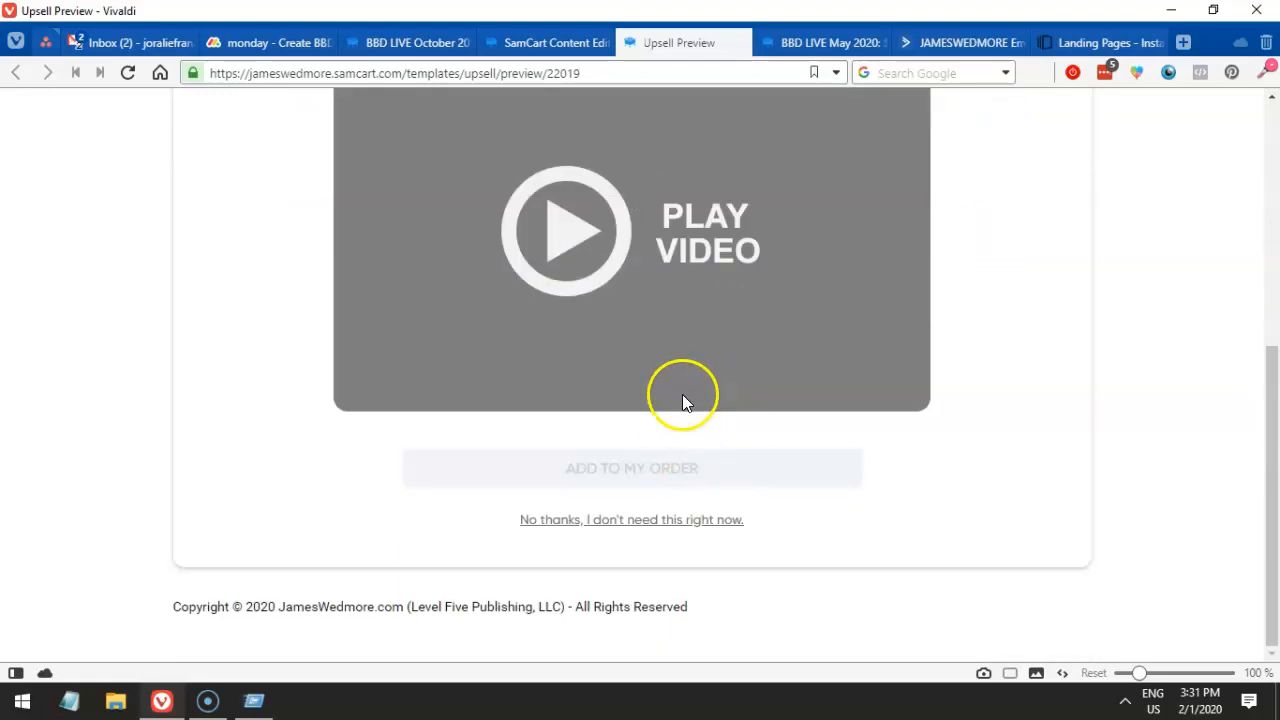
{"action": "scroll", "coordinate": [682, 394], "scroll_direction": "up", "scroll_amount": 3}
{"action": "scroll", "coordinate": [681, 391], "scroll_direction": "up", "scroll_amount": 2}
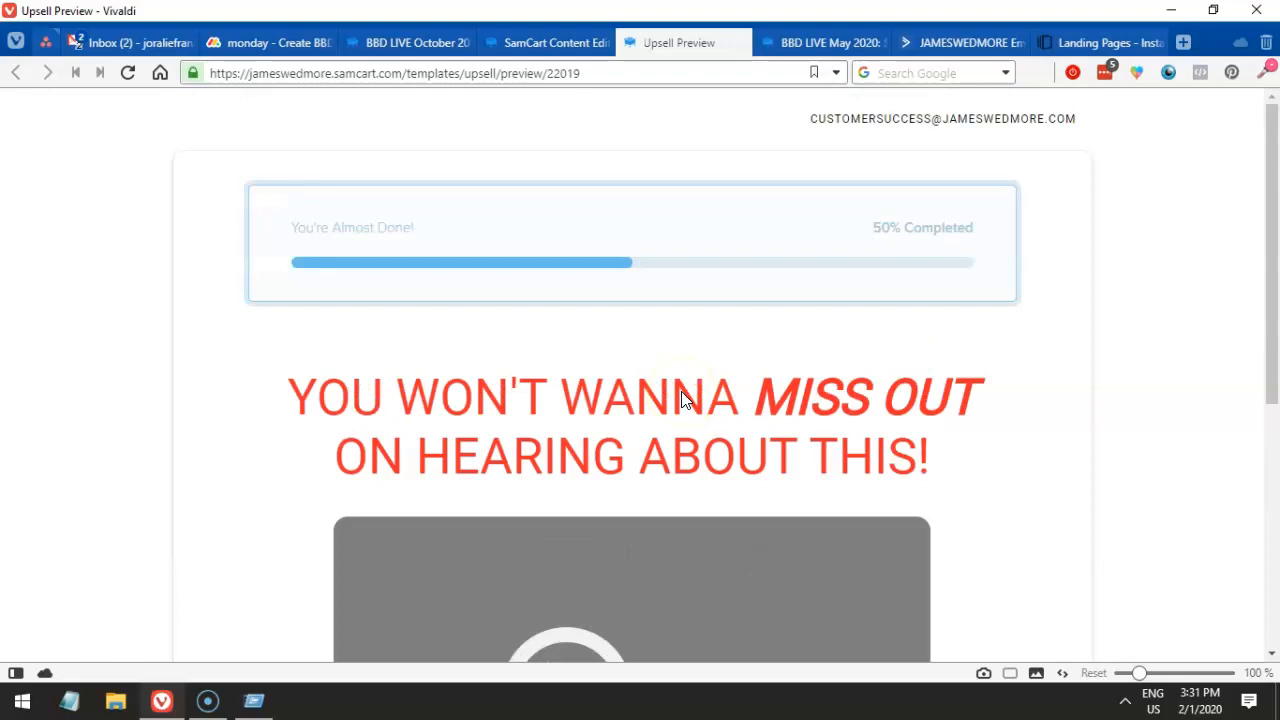
{"action": "scroll", "coordinate": [560, 230], "scroll_direction": "down", "scroll_amount": 2}
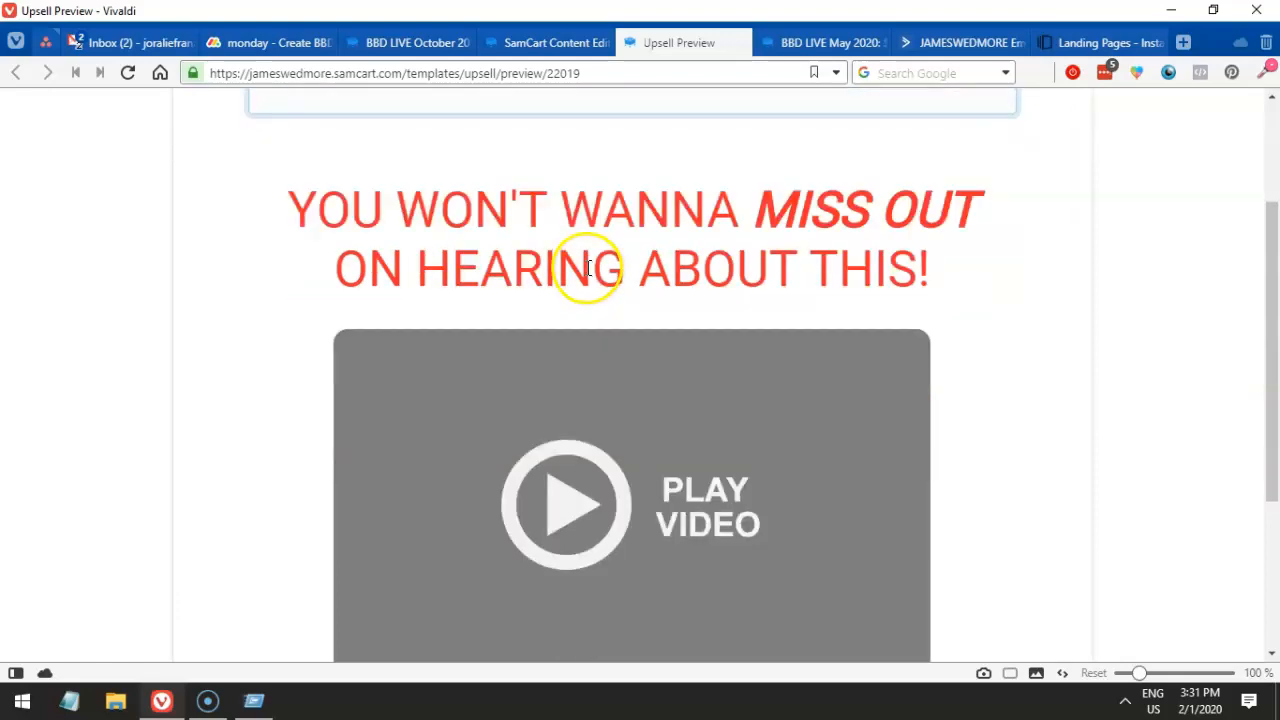
{"action": "scroll", "coordinate": [588, 268], "scroll_direction": "up", "scroll_amount": 2}
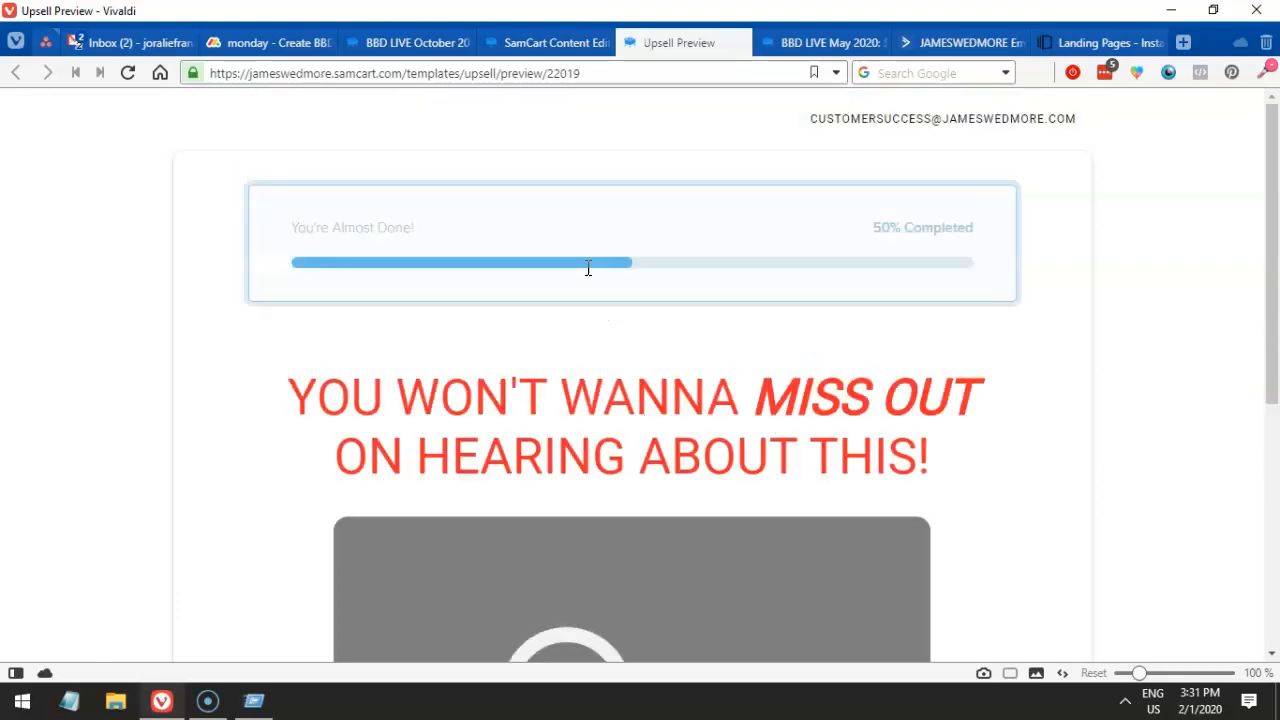
{"action": "left_click_drag", "start_coordinate": [562, 396], "coordinate": [806, 463]}
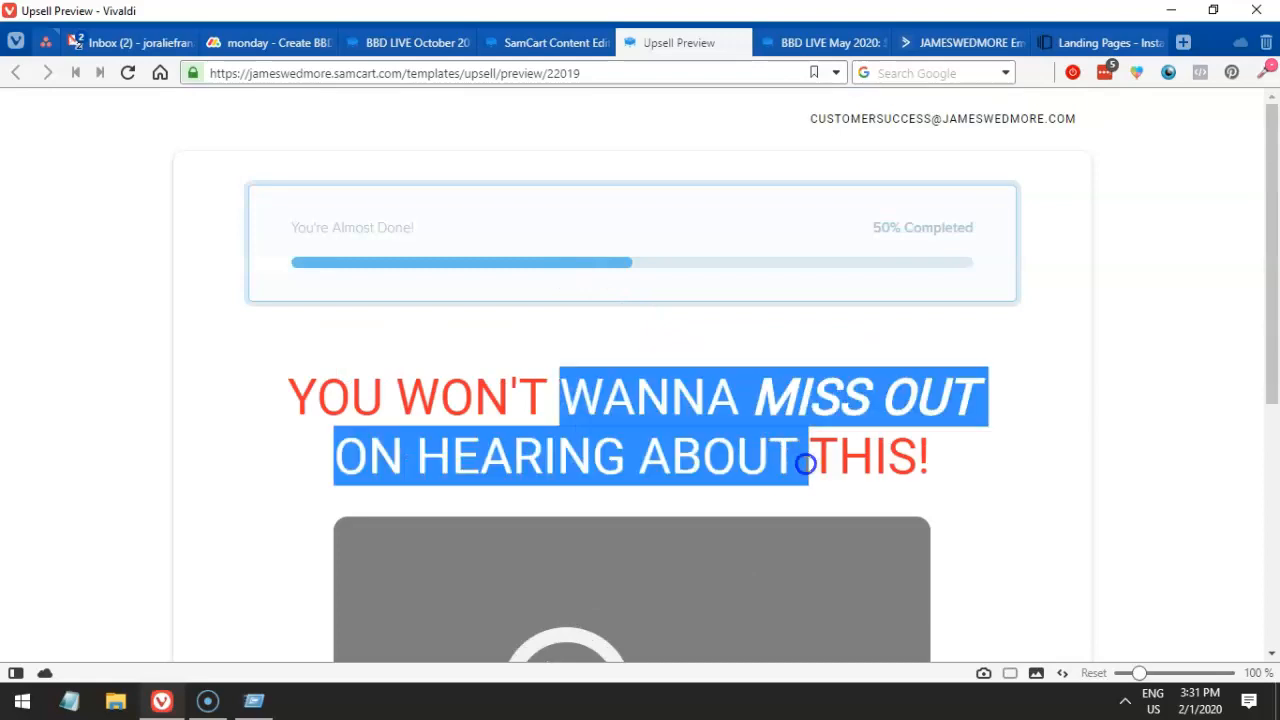
{"action": "left_click", "coordinate": [534, 43]}
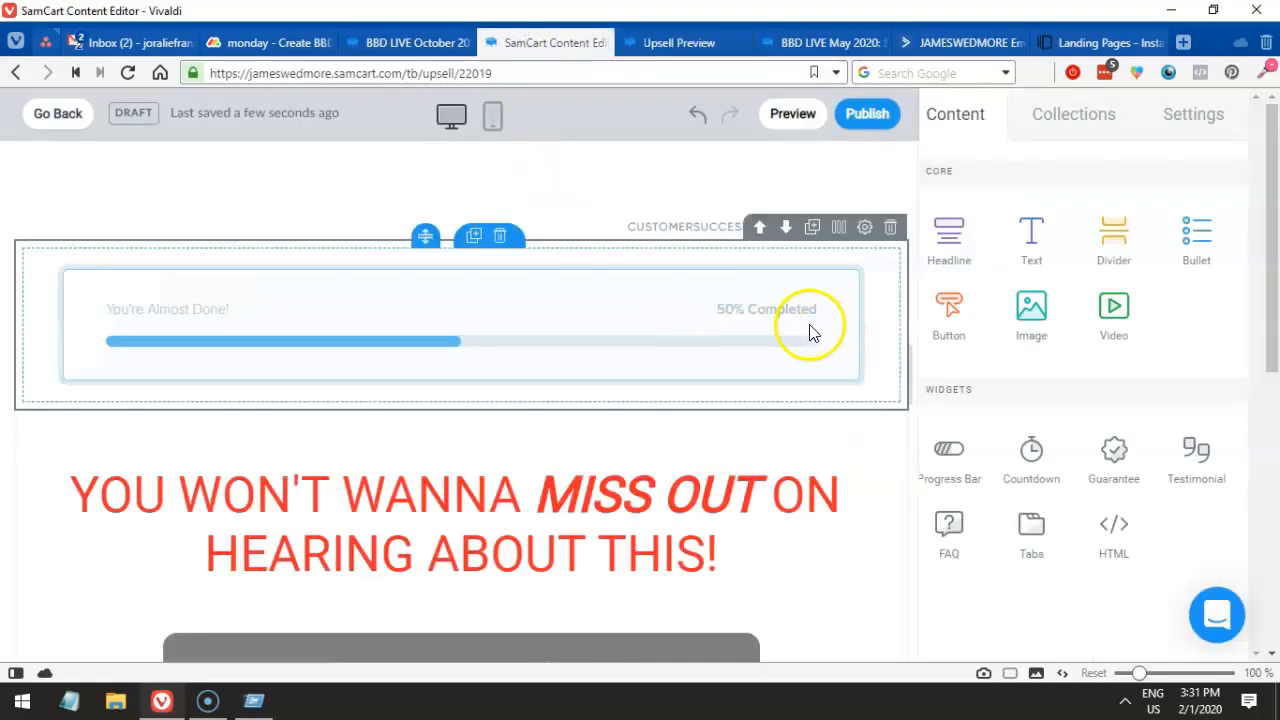
- Insert a new Text block beneath the red headline, accidentally erasing the headline's text
{"action": "scroll", "coordinate": [769, 480], "scroll_direction": "down", "scroll_amount": 1}
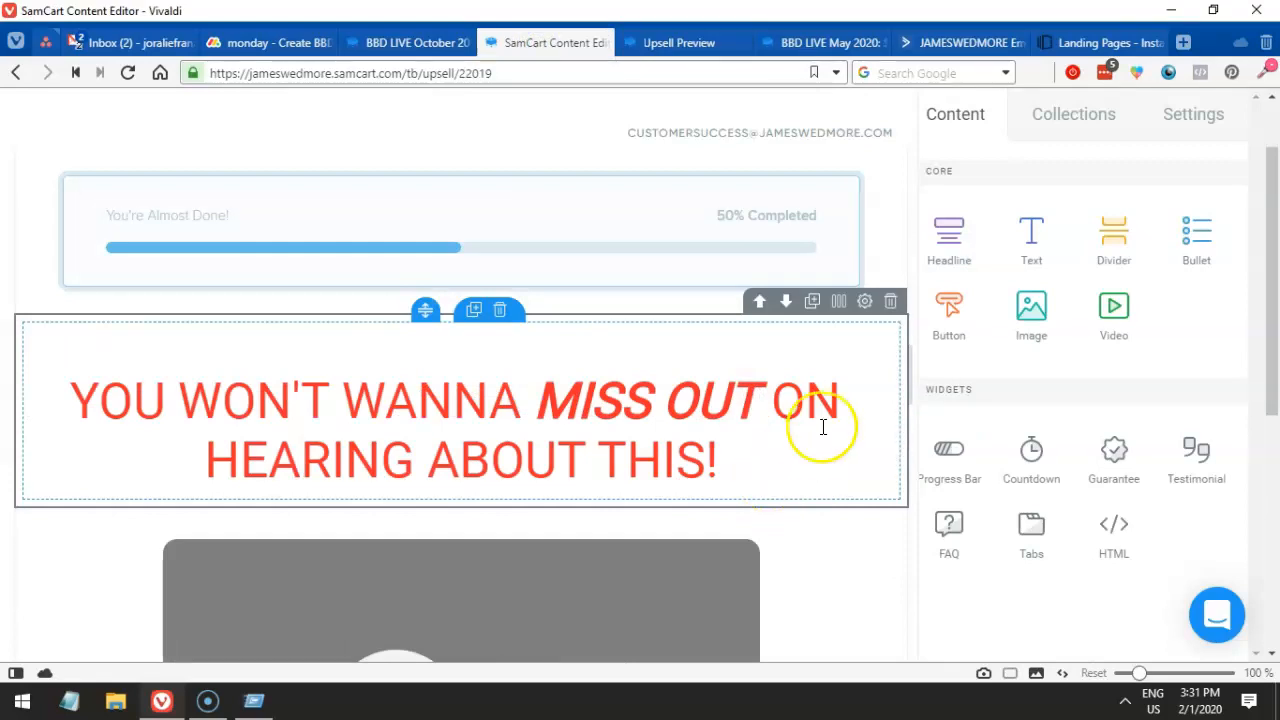
{"action": "left_click_drag", "start_coordinate": [1025, 245], "coordinate": [585, 300]}
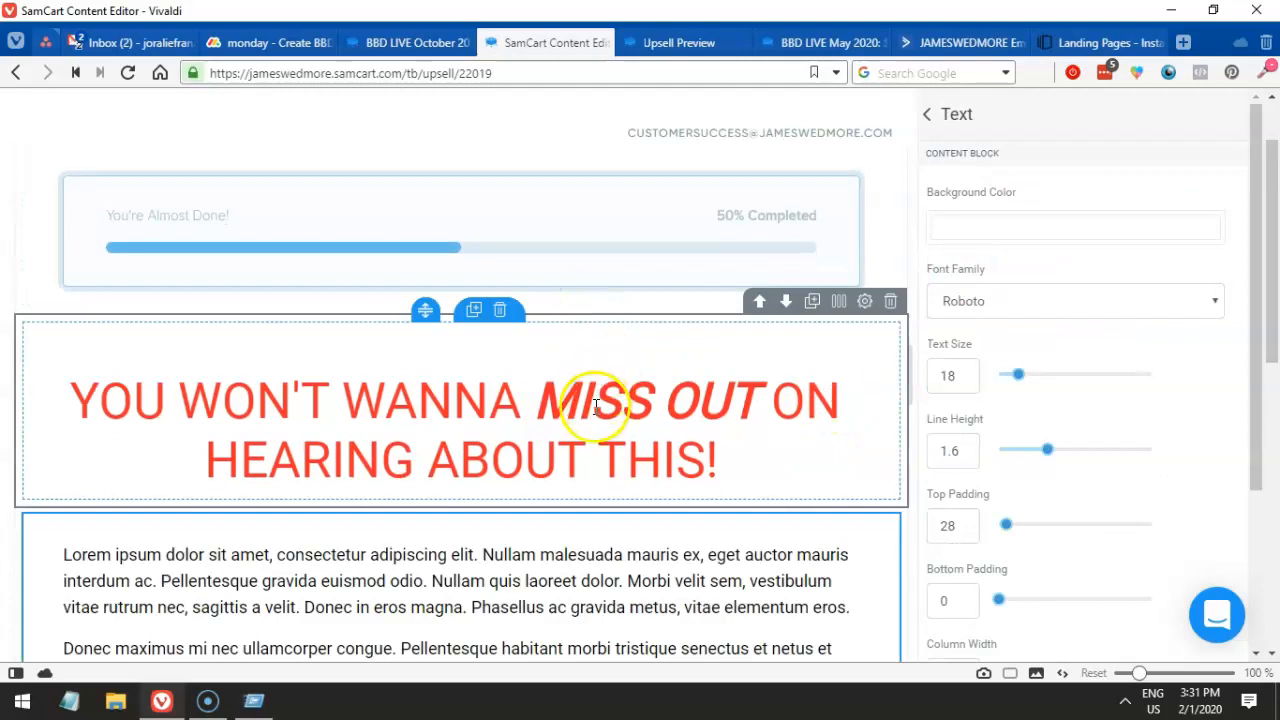
{"action": "left_click", "coordinate": [595, 405]}
{"action": "triple_click", "coordinate": [675, 426]}
{"action": "key", "text": "BackSpace"}
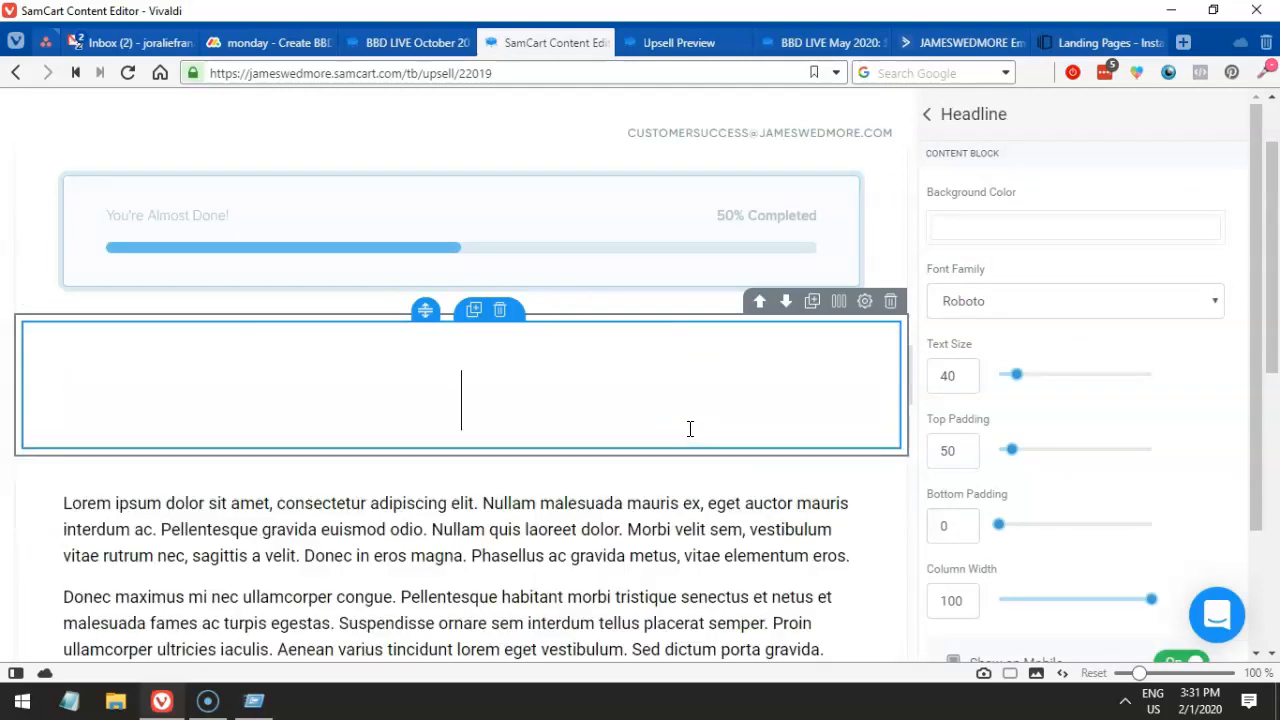
{"action": "left_click", "coordinate": [561, 530]}
{"action": "key", "text": "ctrl+a"}
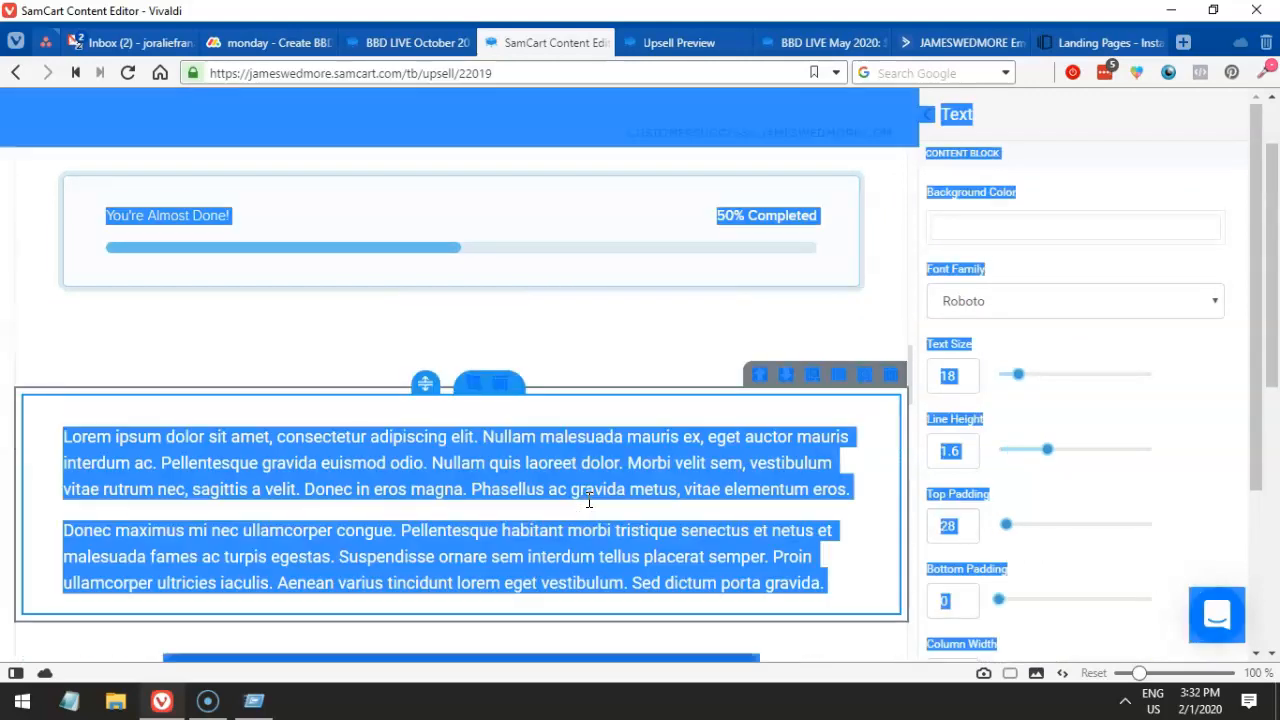
- Paste over the placeholder paragraphs, then undo the mistaken paste and headline deletion
{"action": "left_click", "coordinate": [588, 492]}
{"action": "left_click_drag", "start_coordinate": [828, 584], "coordinate": [68, 438]}
{"action": "key", "text": "ctrl+v"}
{"action": "scroll", "coordinate": [352, 347], "scroll_direction": "down", "scroll_amount": 12}
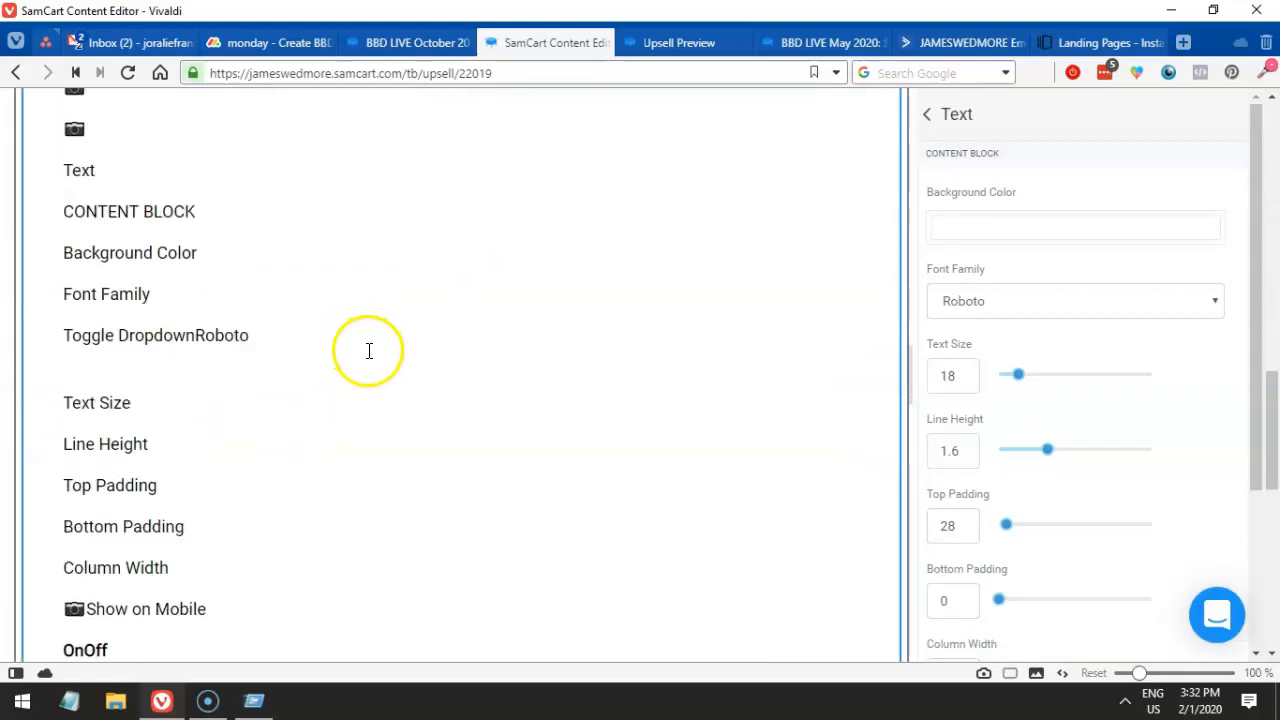
{"action": "scroll", "coordinate": [368, 352], "scroll_direction": "up", "scroll_amount": 3}
{"action": "key", "text": "ctrl+z"}
{"action": "scroll", "coordinate": [367, 350], "scroll_direction": "up", "scroll_amount": 3}
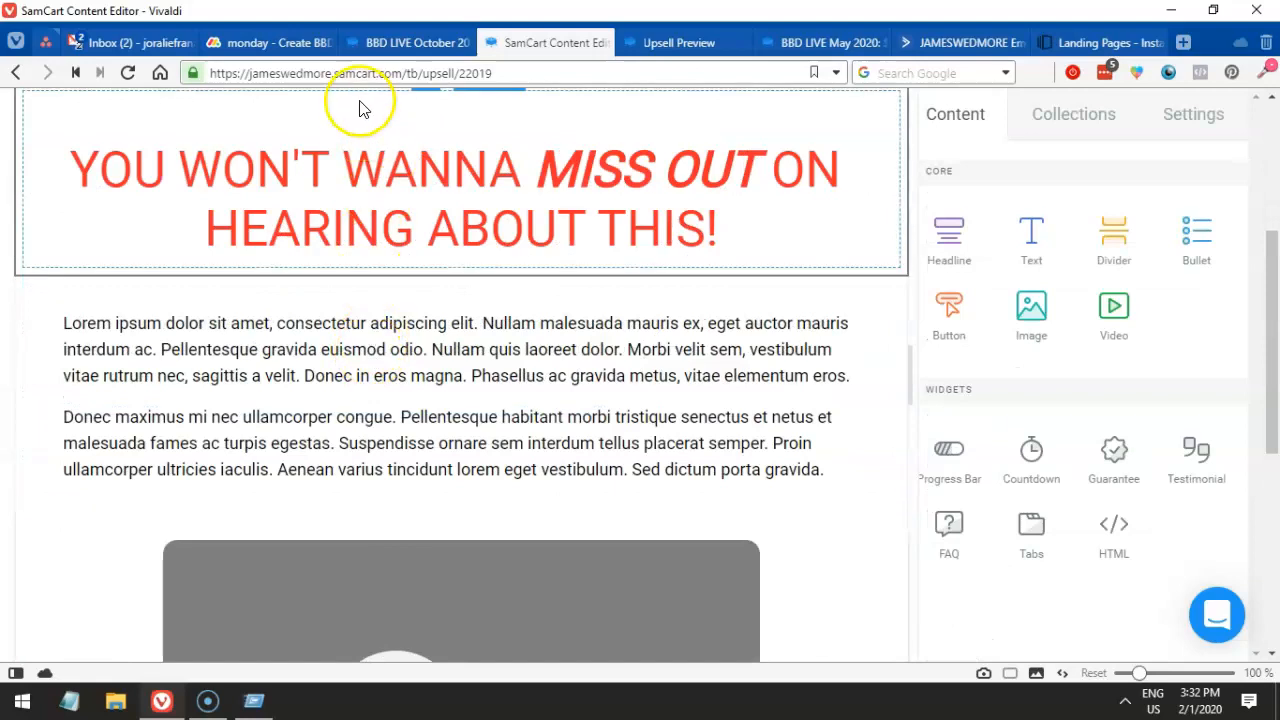
- Copy the headline wording from the BBD LIVE October 2019 upsell page into the placeholder block
{"action": "left_click", "coordinate": [386, 45]}
{"action": "left_click_drag", "start_coordinate": [236, 272], "coordinate": [1030, 298]}
{"action": "key", "text": "ctrl+c"}
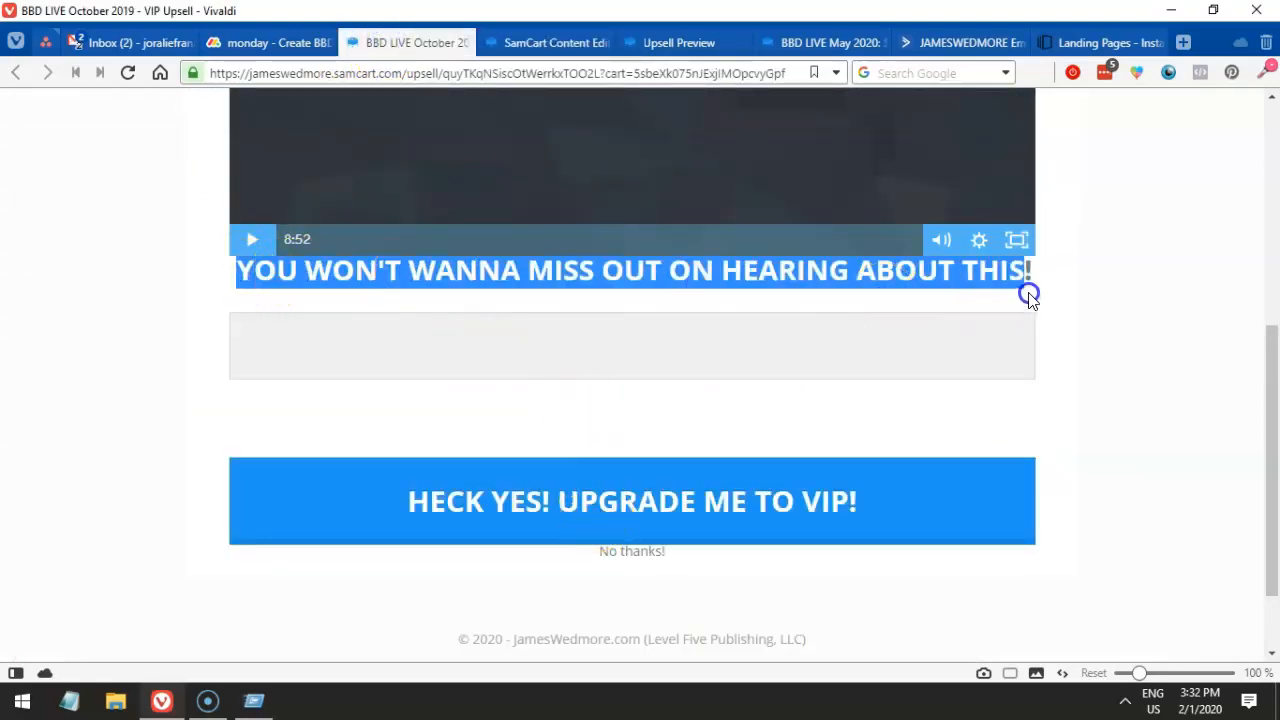
{"action": "left_click", "coordinate": [515, 42]}
{"action": "left_click", "coordinate": [474, 314]}
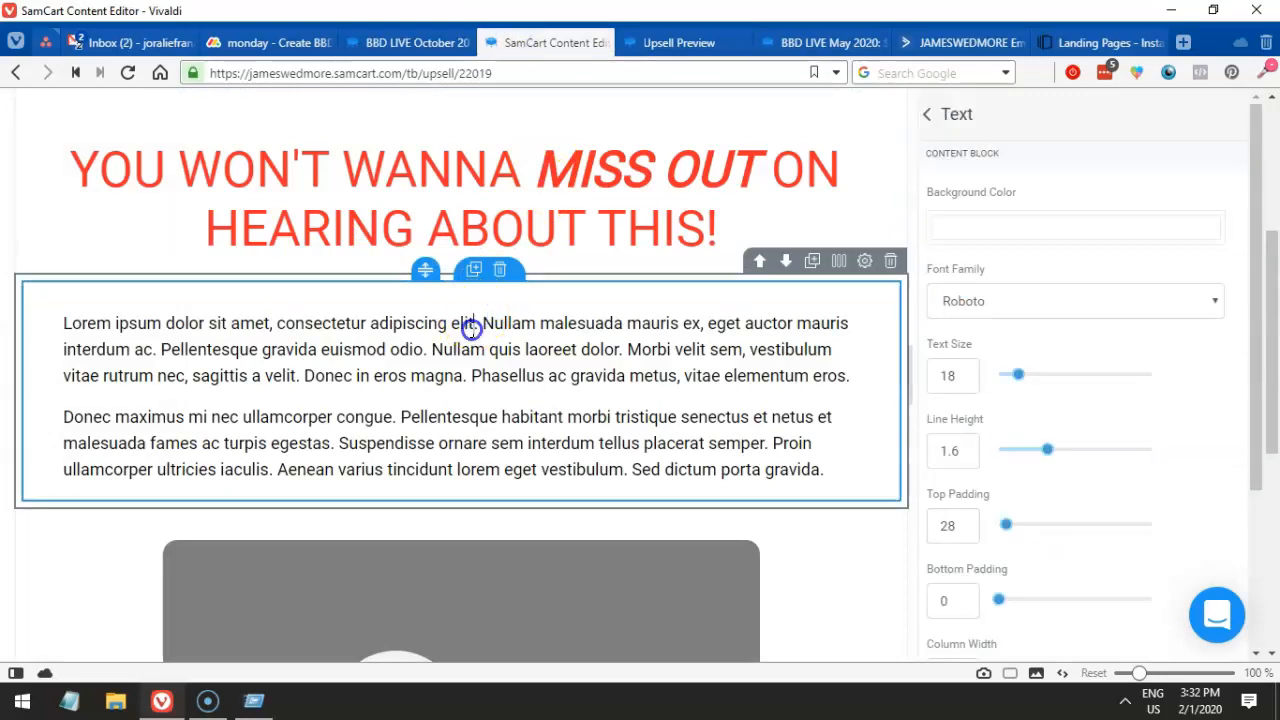
{"action": "key", "text": "ctrl+a"}
{"action": "key", "text": "ctrl+v"}
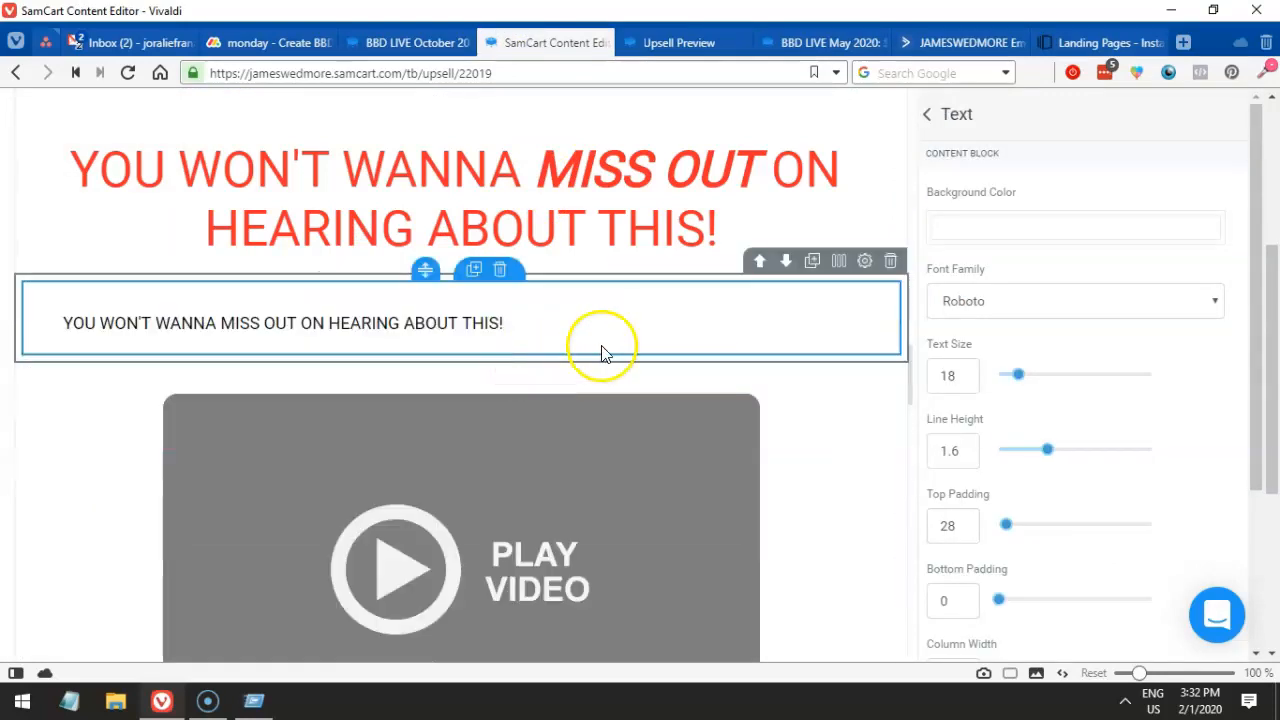
- Center the subheading text and enlarge it to text size 38
{"action": "key", "text": "ctrl+a"}
{"action": "left_click", "coordinate": [336, 290]}
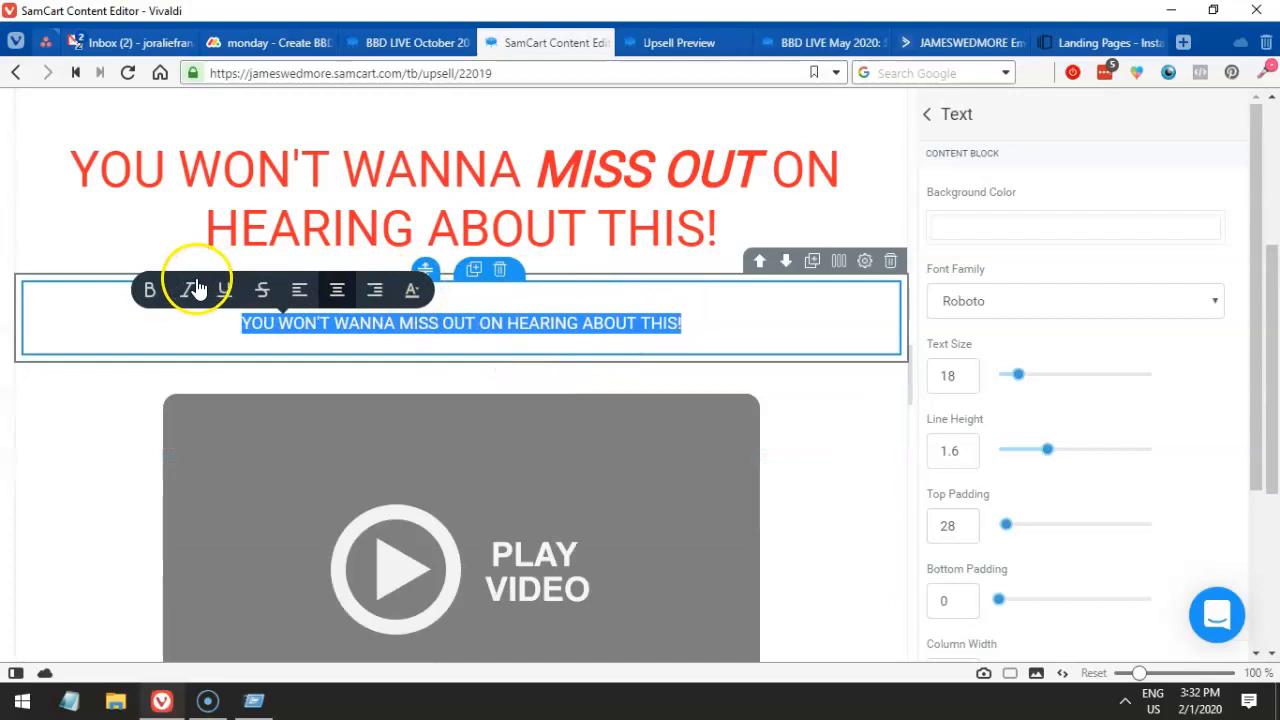
{"action": "left_click", "coordinate": [1015, 374]}
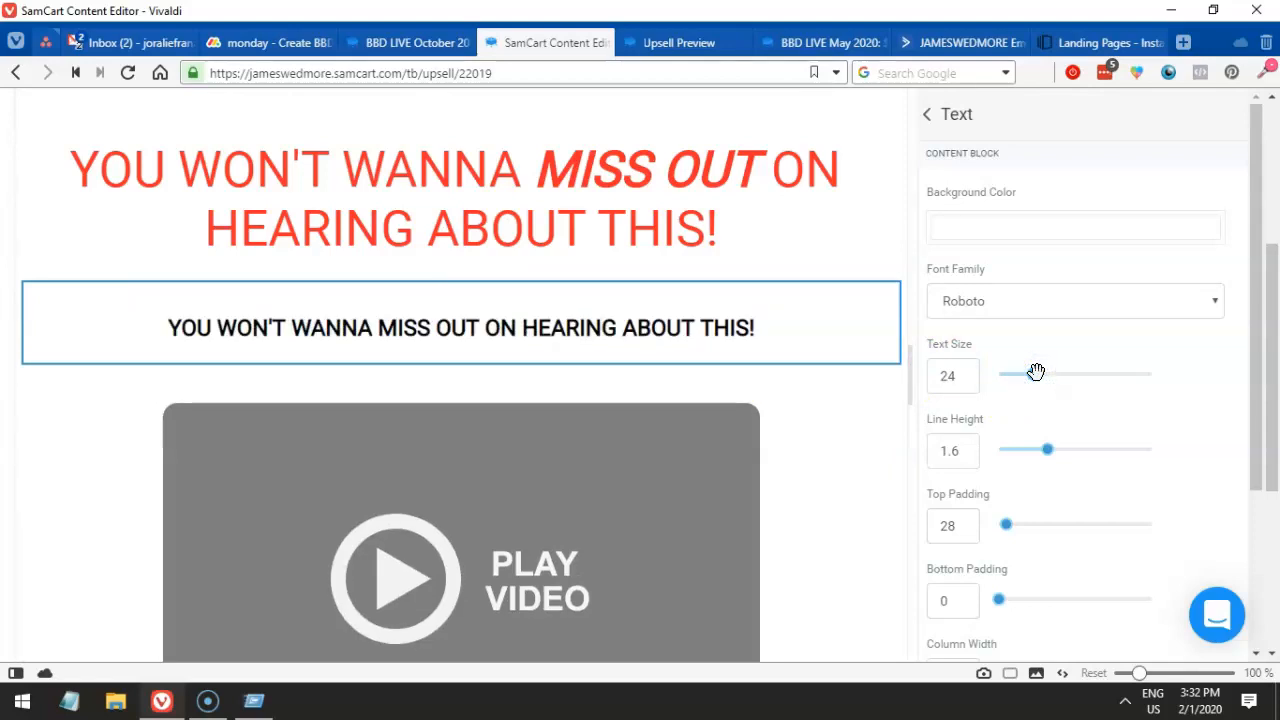
{"action": "left_click_drag", "start_coordinate": [1036, 373], "coordinate": [1071, 371]}
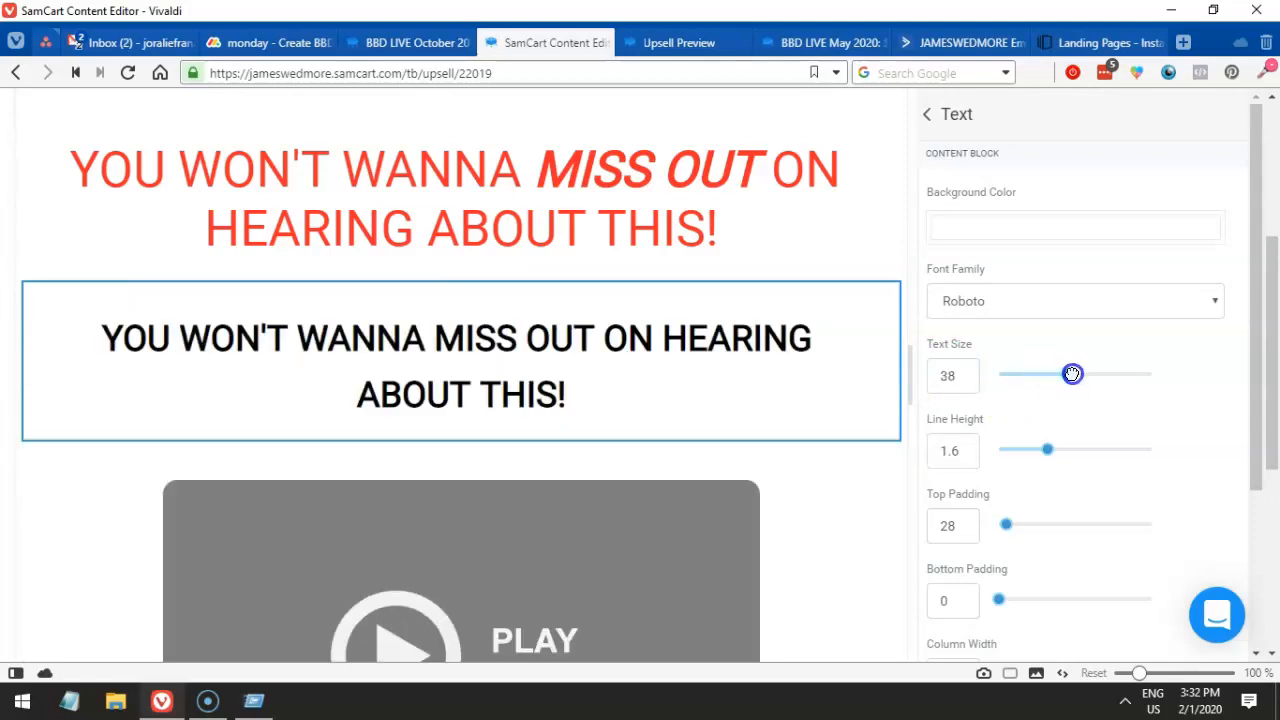
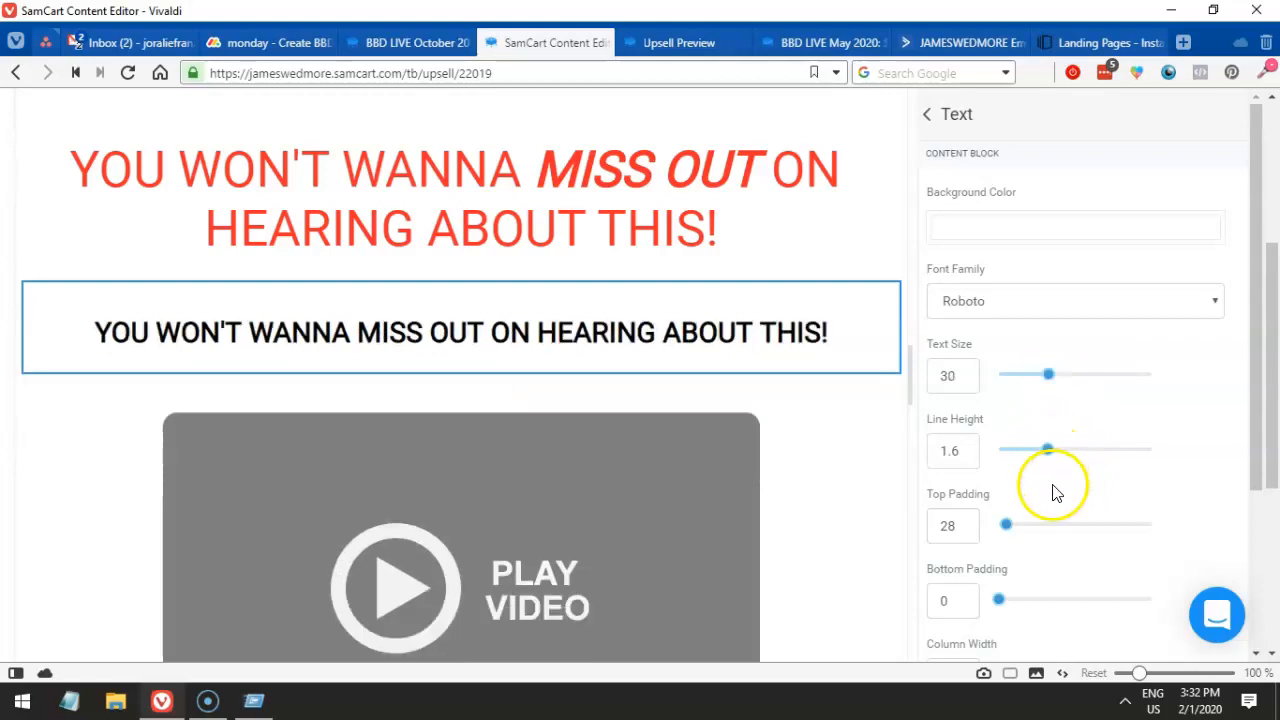
- Color the 'YOU WON'T WANNA MISS OUT ON HEARING ABOUT THIS!' headline bright red (F70606)
{"action": "scroll", "coordinate": [1050, 492], "scroll_direction": "down", "scroll_amount": 3}
{"action": "scroll", "coordinate": [1055, 495], "scroll_direction": "up", "scroll_amount": 3}
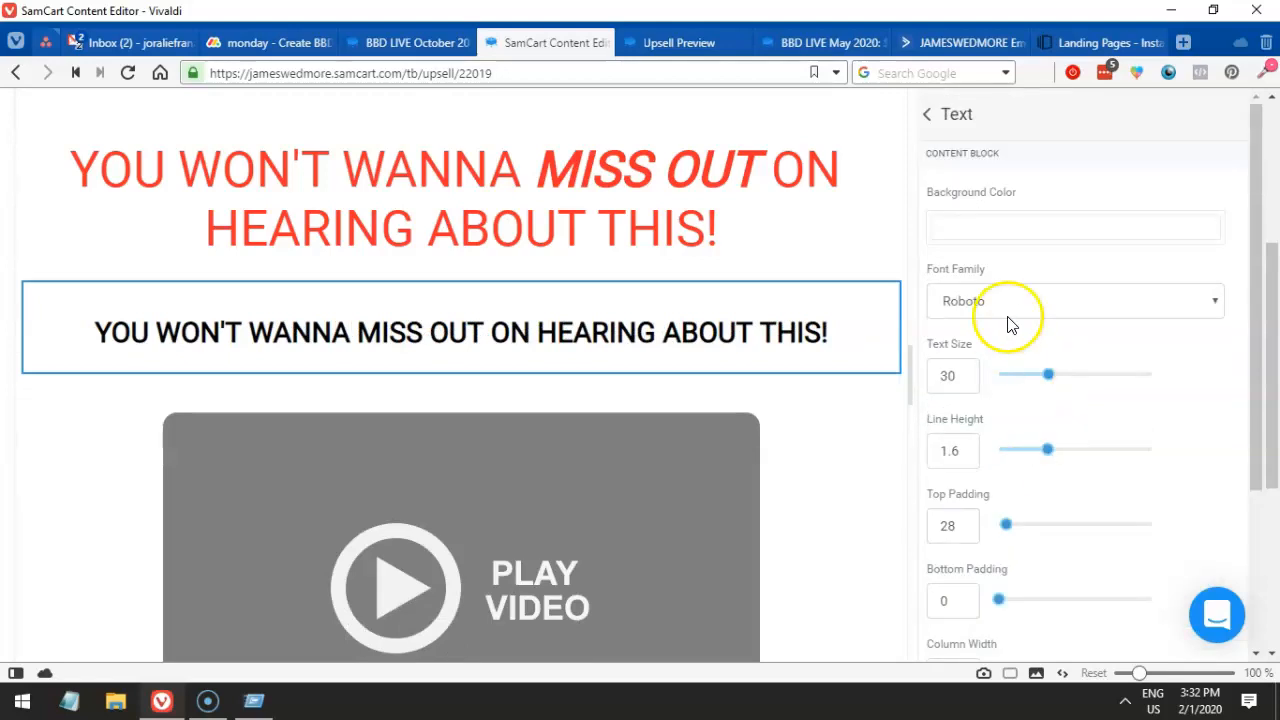
{"action": "left_click", "coordinate": [758, 330]}
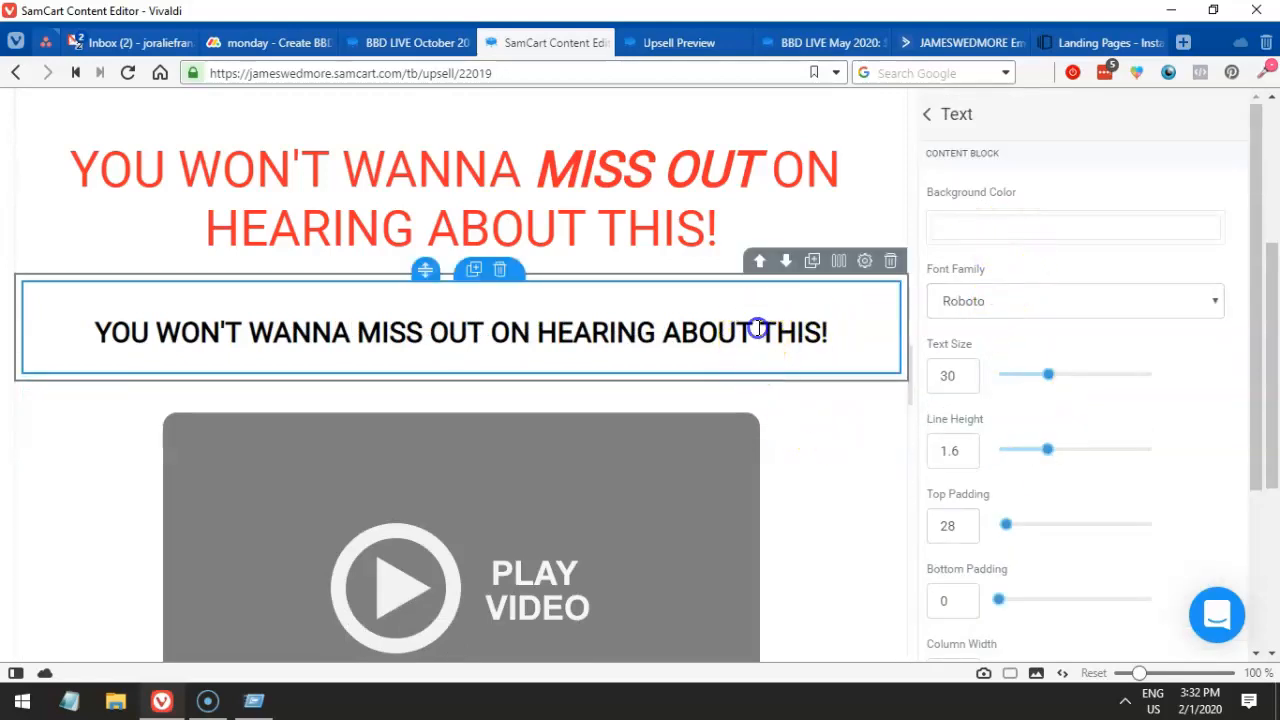
{"action": "triple_click", "coordinate": [758, 330]}
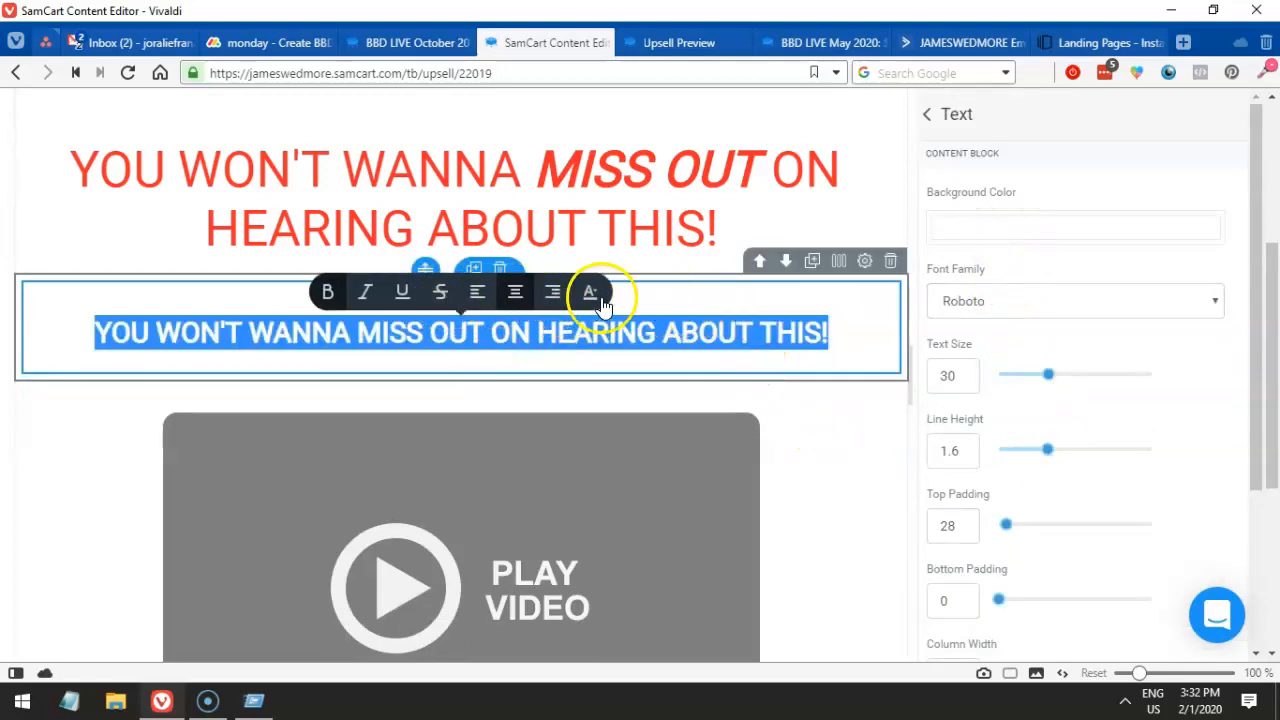
{"action": "left_click", "coordinate": [598, 292]}
{"action": "left_click_drag", "start_coordinate": [545, 235], "coordinate": [383, 232]}
{"action": "left_click_drag", "start_coordinate": [507, 145], "coordinate": [543, 120]}
{"action": "left_click", "coordinate": [734, 294]}
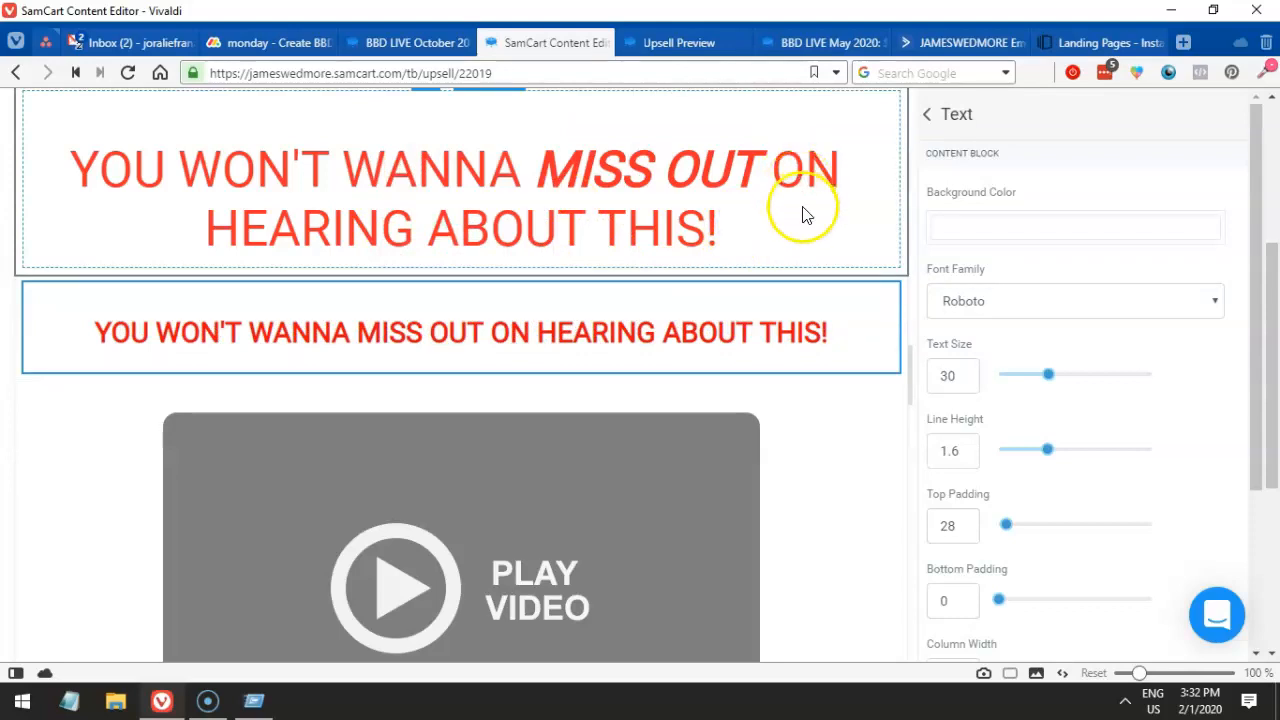
{"action": "scroll", "coordinate": [800, 214], "scroll_direction": "up", "scroll_amount": 3}
- Delete the big duplicate headline row and select the red headline, keeping bottom padding at 0
{"action": "left_click", "coordinate": [889, 257]}
{"action": "left_click", "coordinate": [757, 416]}
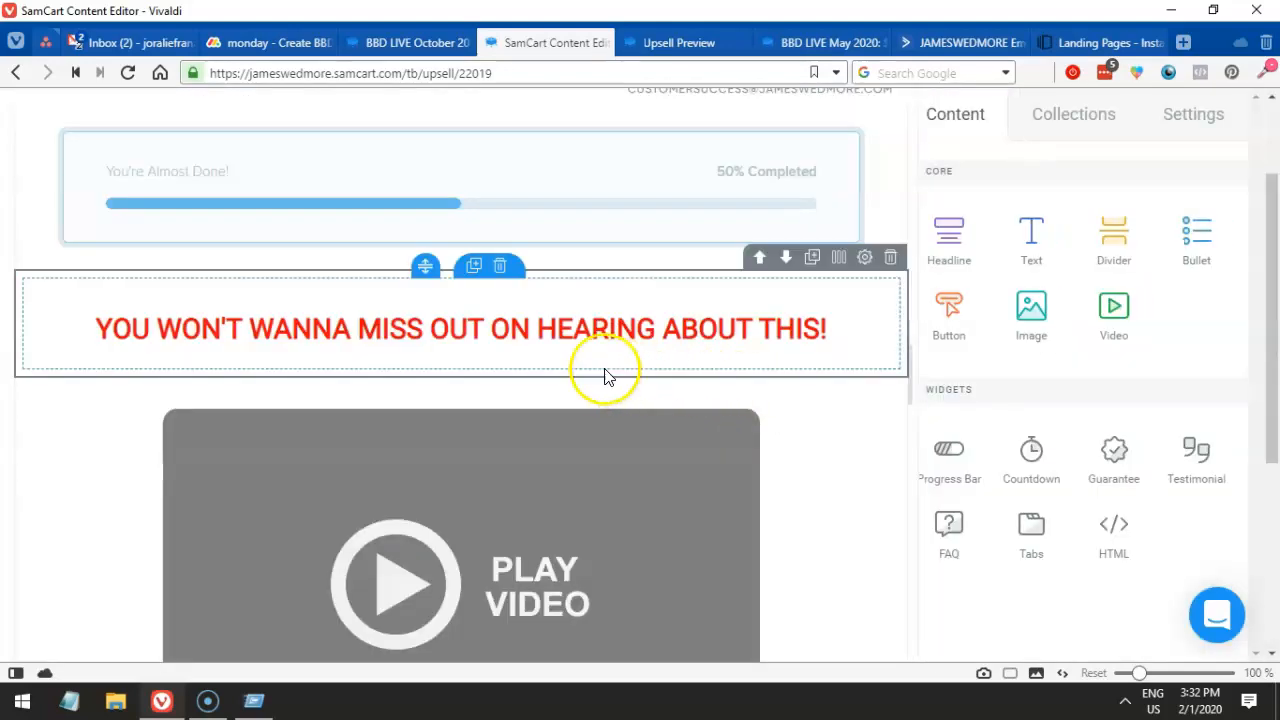
{"action": "left_click", "coordinate": [656, 336]}
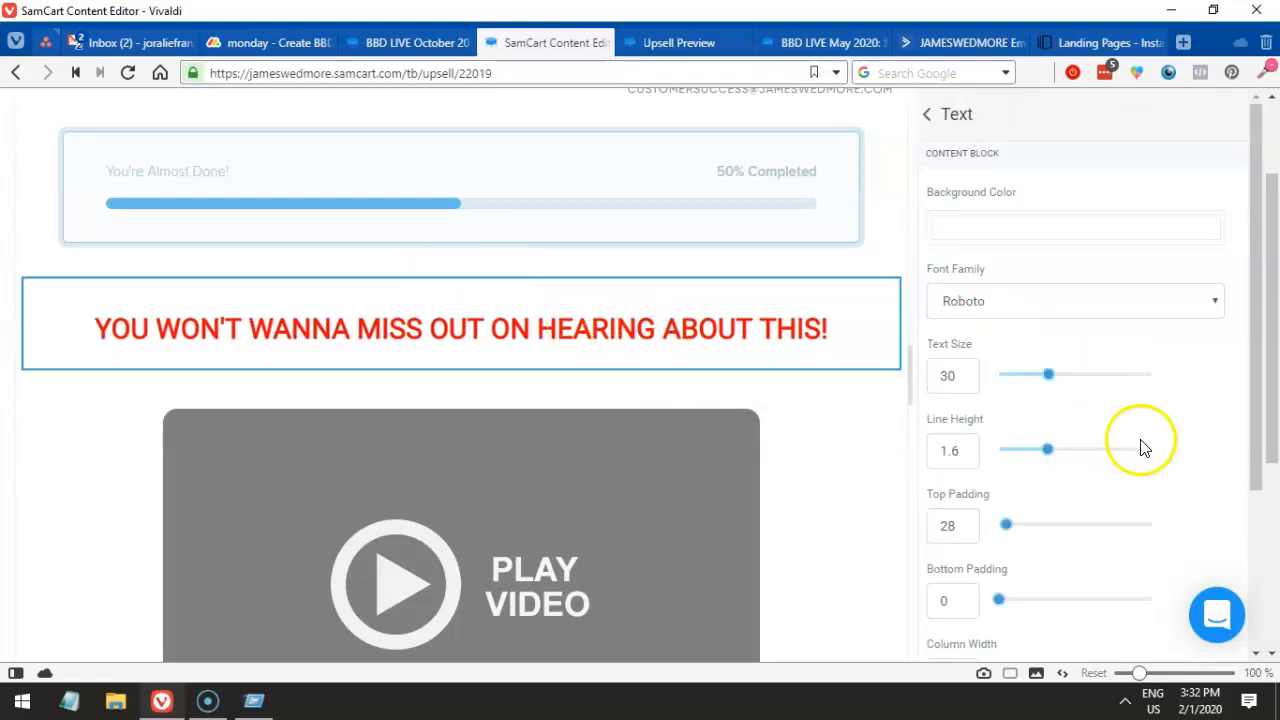
{"action": "scroll", "coordinate": [1100, 447], "scroll_direction": "down", "scroll_amount": 2}
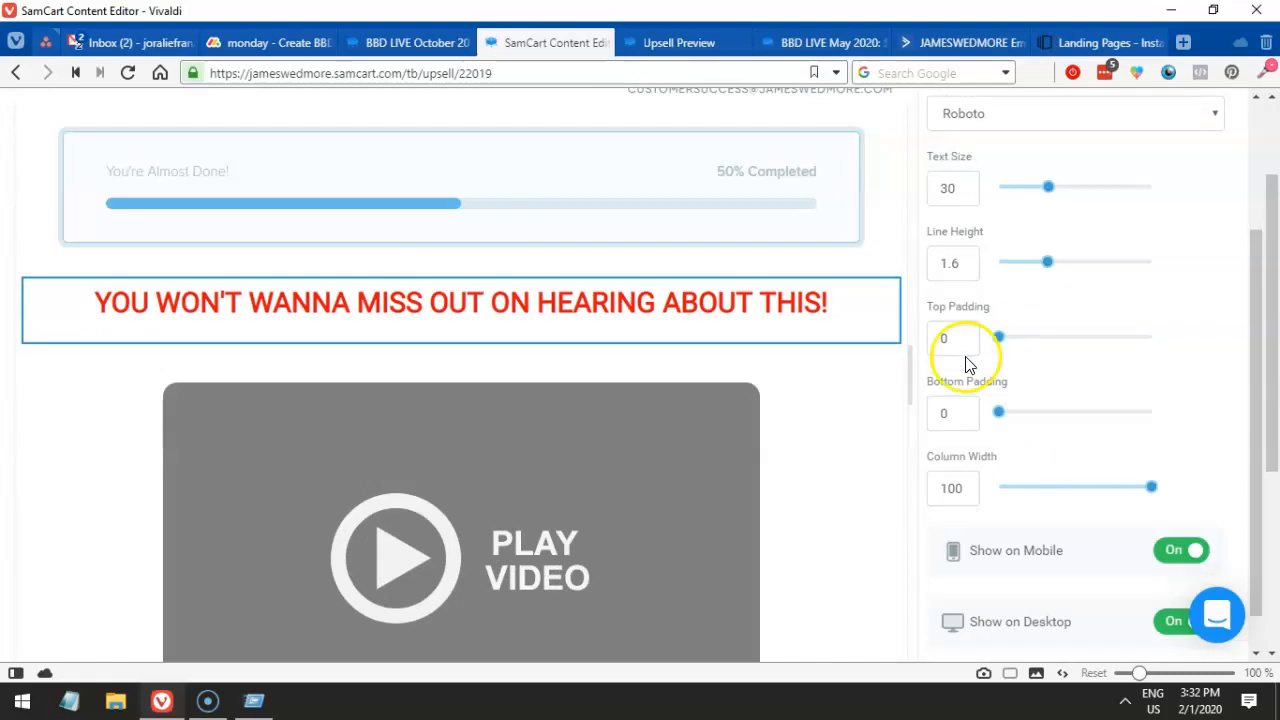
{"action": "left_click", "coordinate": [972, 416]}
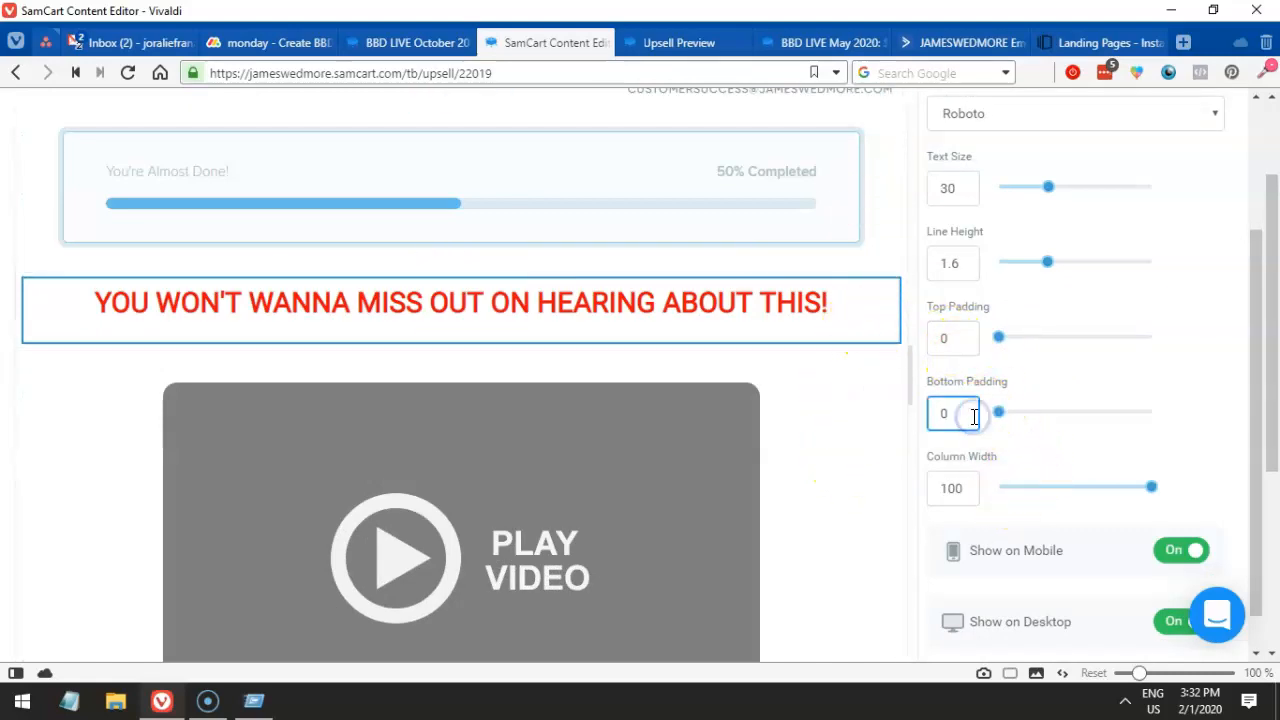
{"action": "left_click", "coordinate": [860, 303]}
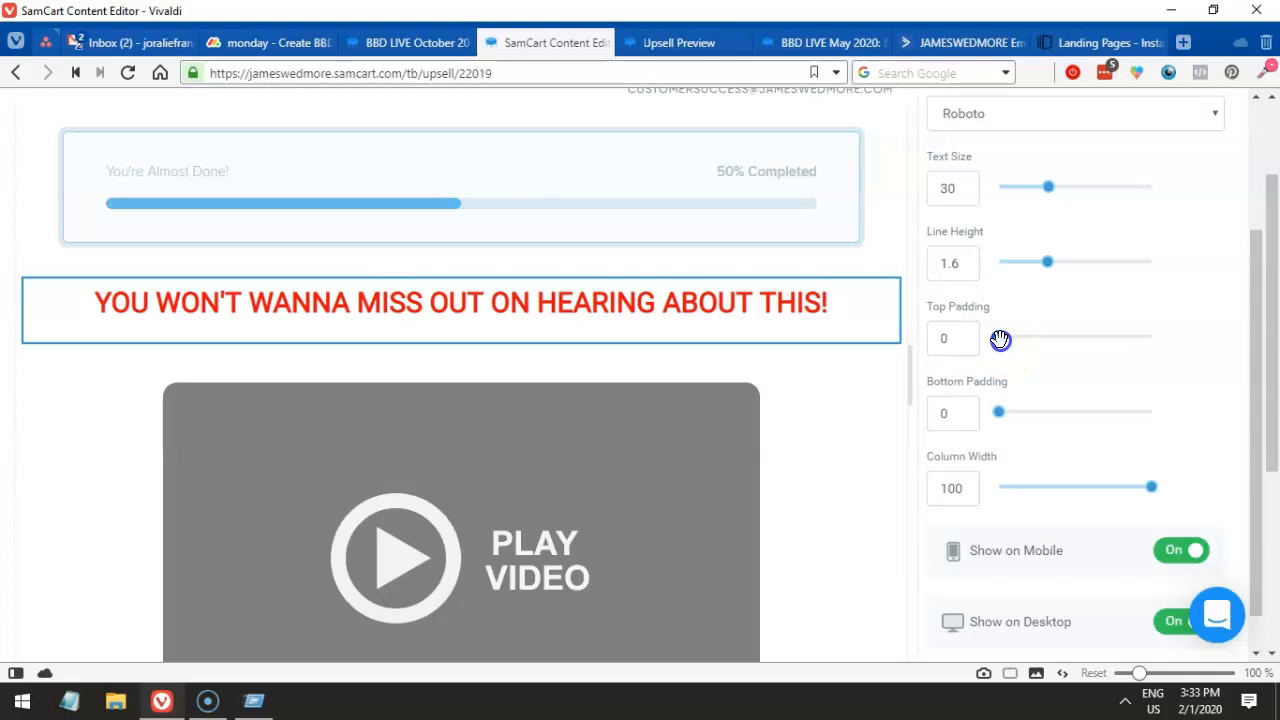
- Set the red headline's top padding to 10
{"action": "left_click", "coordinate": [1013, 339]}
{"action": "left_click_drag", "start_coordinate": [1022, 339], "coordinate": [1012, 336]}
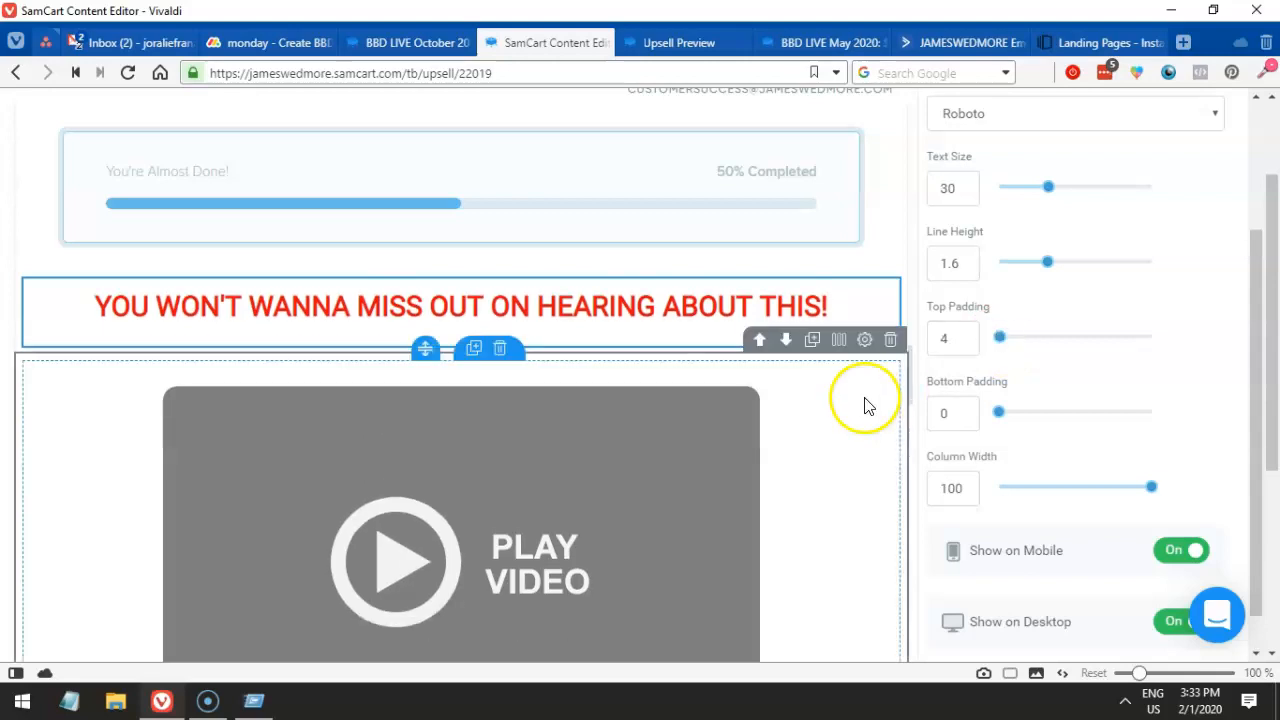
{"action": "left_click", "coordinate": [962, 344]}
{"action": "left_click", "coordinate": [912, 354]}
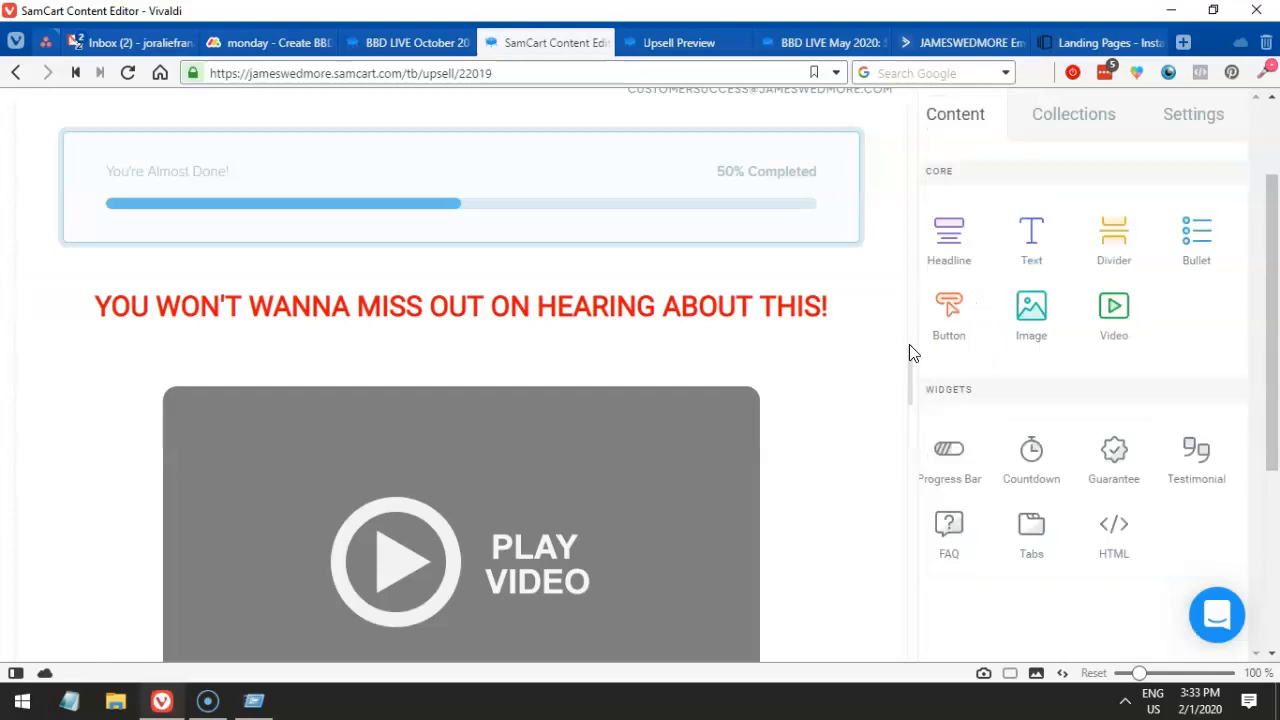
{"action": "left_click", "coordinate": [776, 284]}
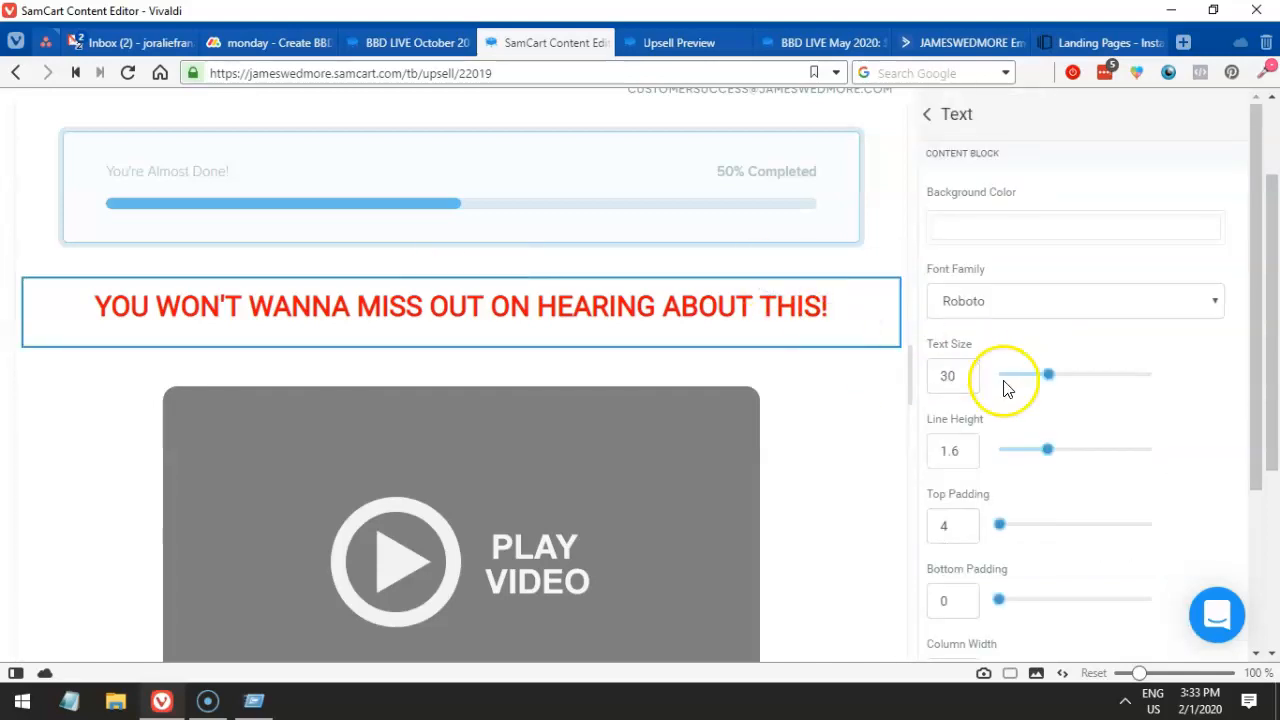
{"action": "left_click", "coordinate": [964, 515]}
{"action": "left_click", "coordinate": [746, 426]}
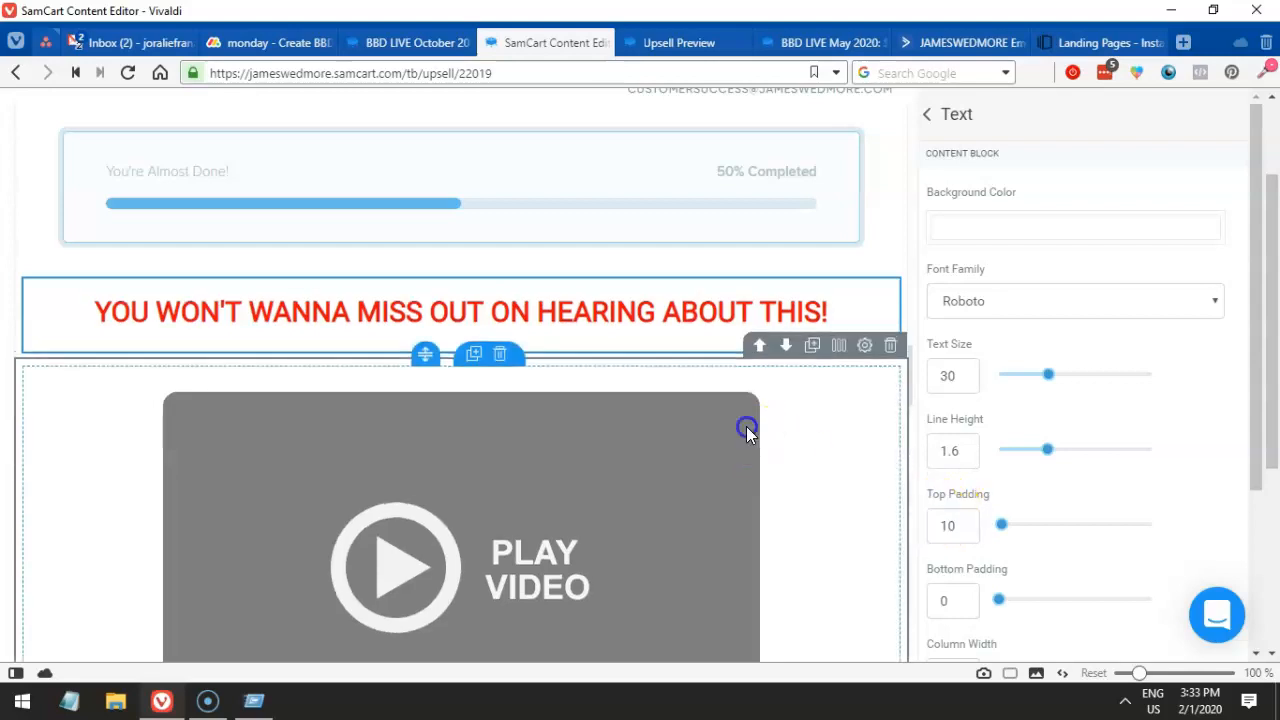
{"action": "scroll", "coordinate": [783, 394], "scroll_direction": "down", "scroll_amount": 1}
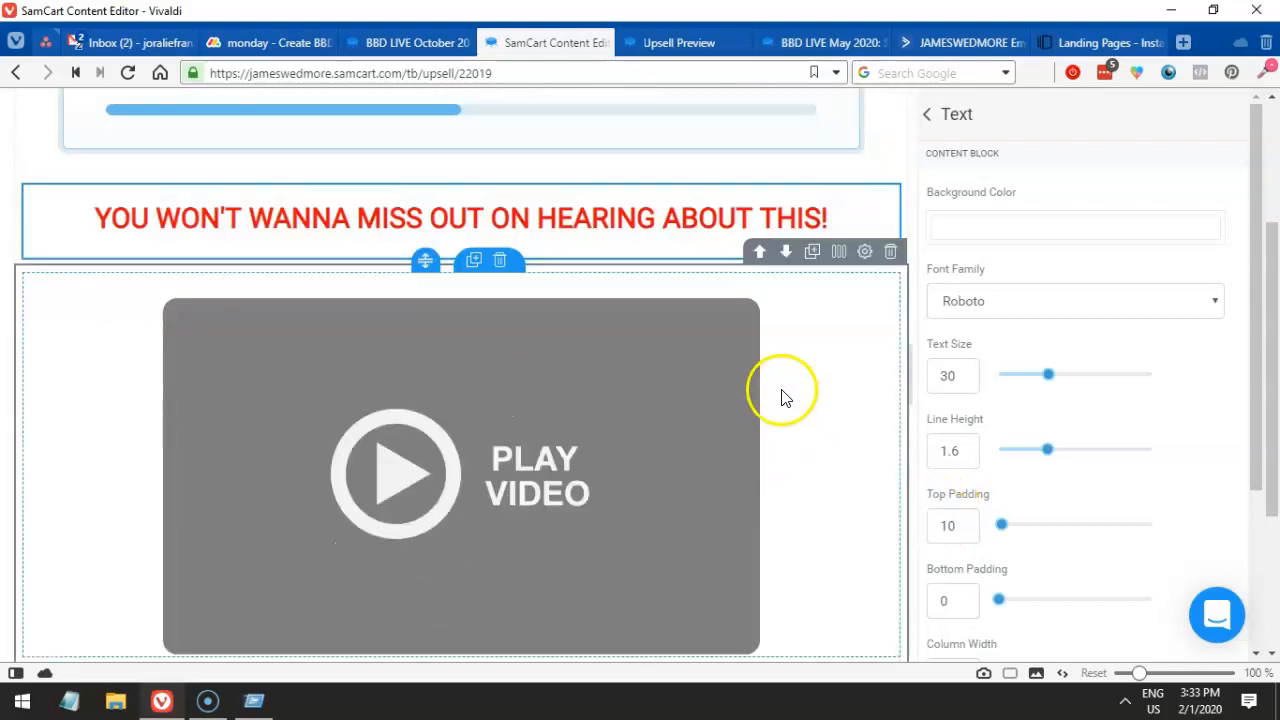
{"action": "scroll", "coordinate": [771, 400], "scroll_direction": "up", "scroll_amount": 2}
- Set the progress bar to 50% and switch it to the solid cyan-and-black preset style
{"action": "left_click", "coordinate": [748, 240]}
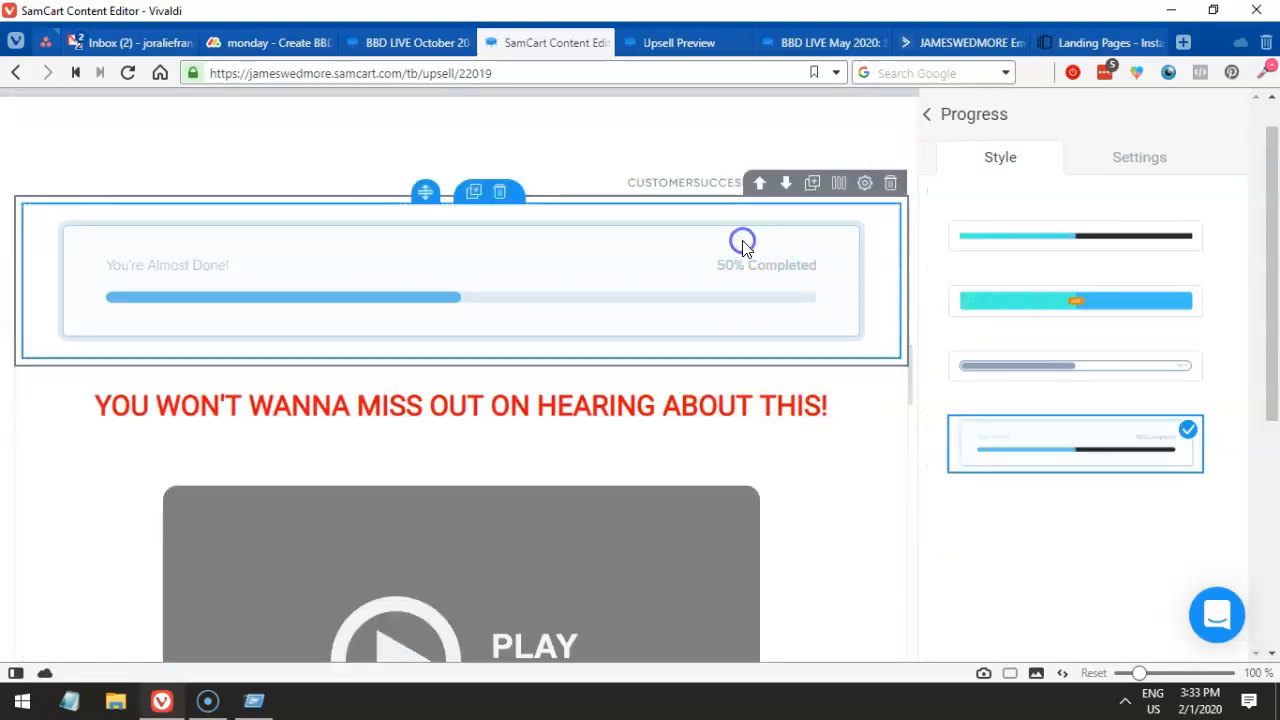
{"action": "left_click", "coordinate": [1102, 162]}
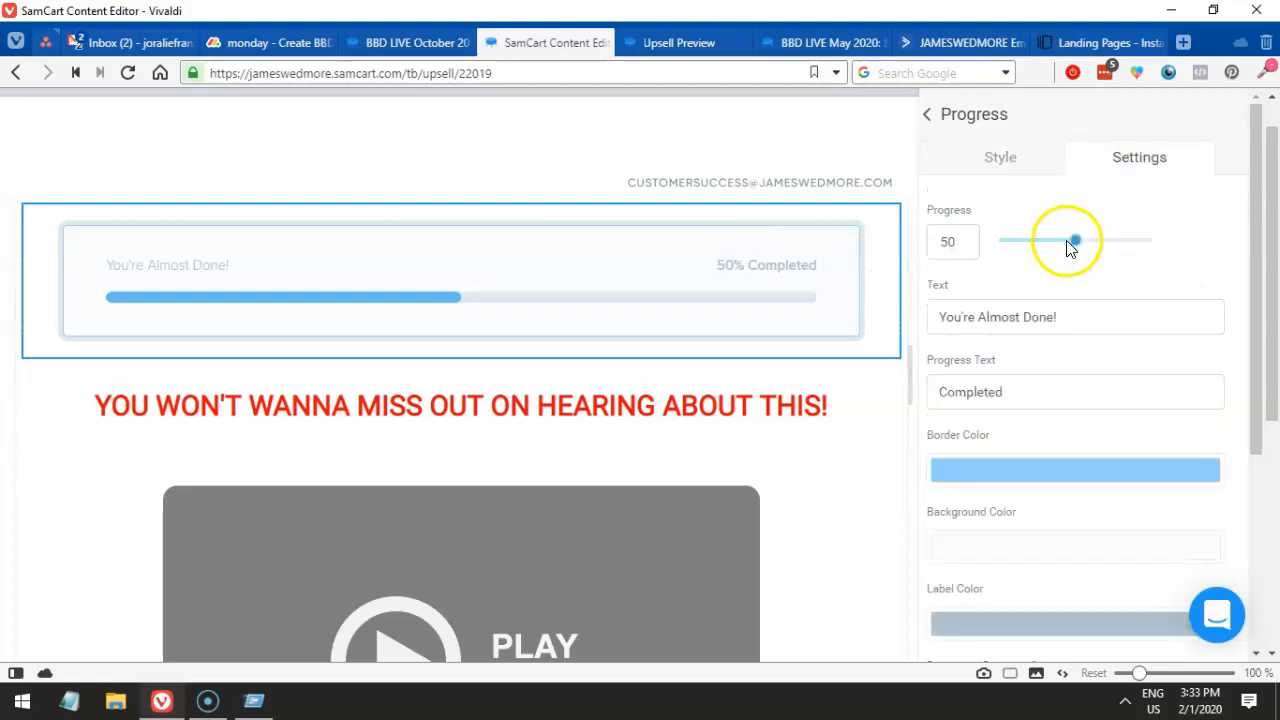
{"action": "left_click_drag", "start_coordinate": [1057, 255], "coordinate": [1072, 241]}
{"action": "left_click_drag", "start_coordinate": [962, 246], "coordinate": [922, 248]}
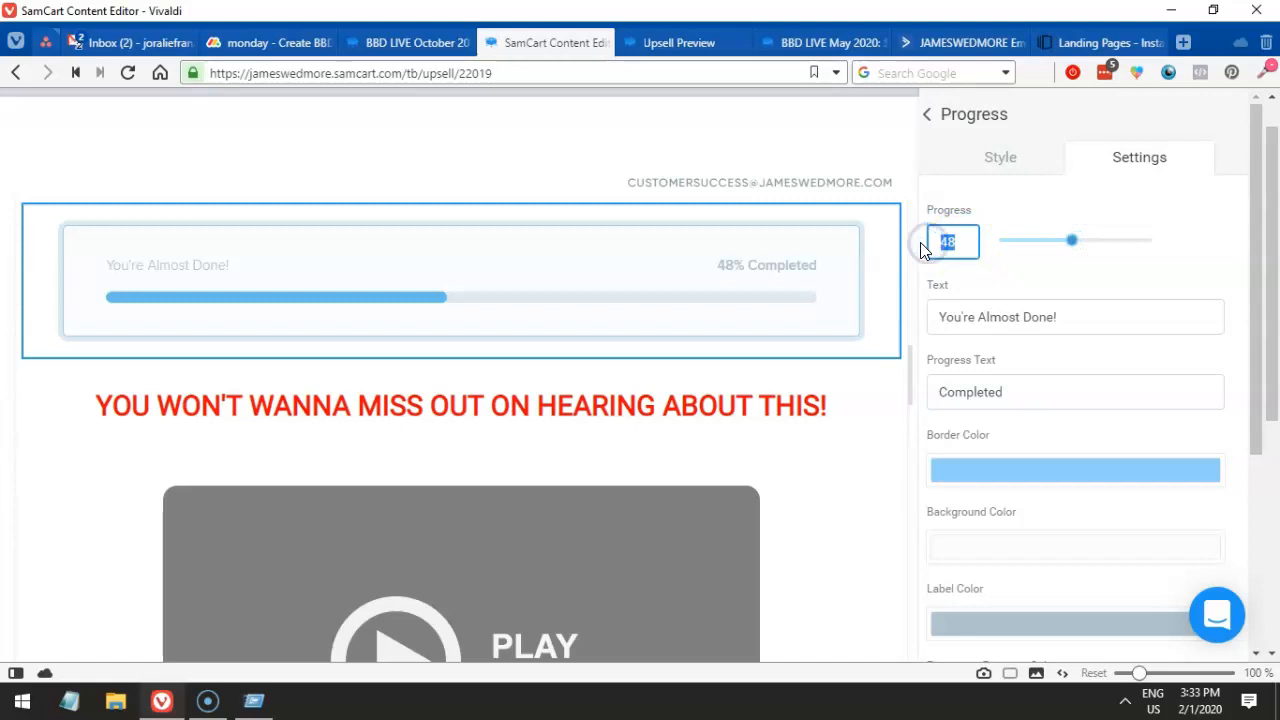
{"action": "type", "text": "50"}
{"action": "scroll", "coordinate": [1151, 480], "scroll_direction": "down", "scroll_amount": 4}
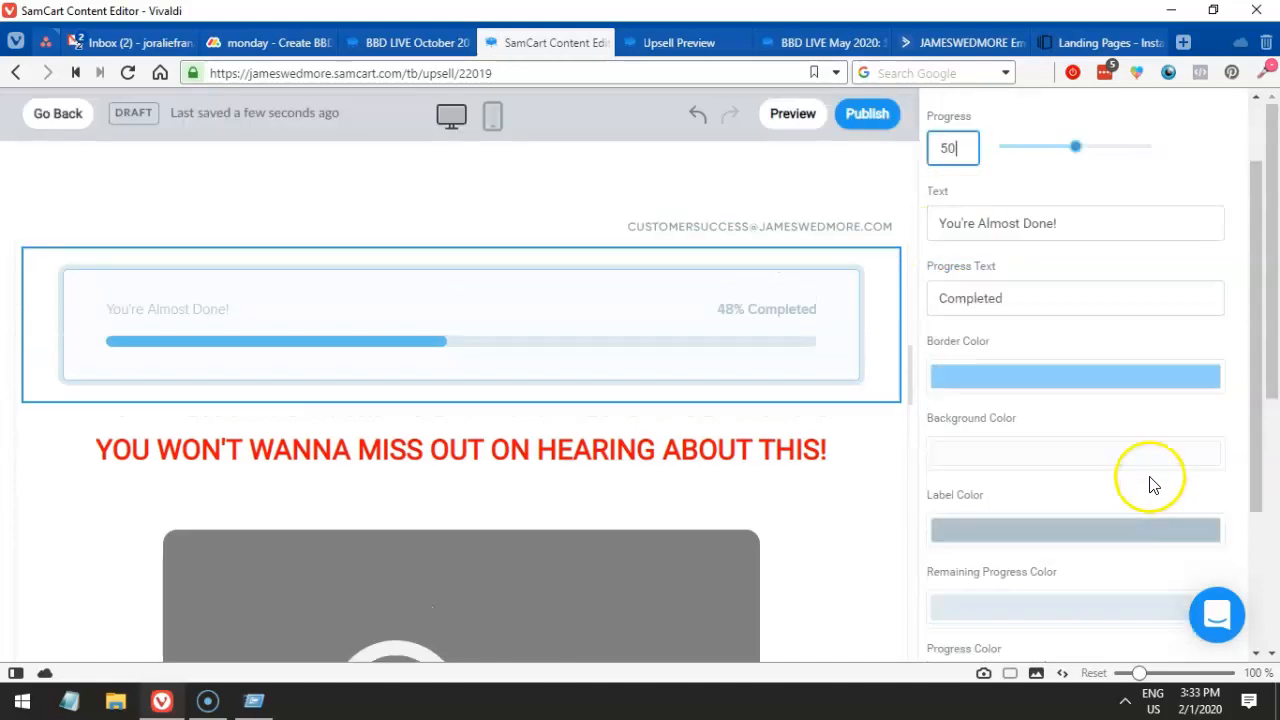
{"action": "scroll", "coordinate": [1151, 483], "scroll_direction": "up", "scroll_amount": 4}
{"action": "left_click", "coordinate": [1008, 160]}
{"action": "left_click", "coordinate": [1052, 245]}
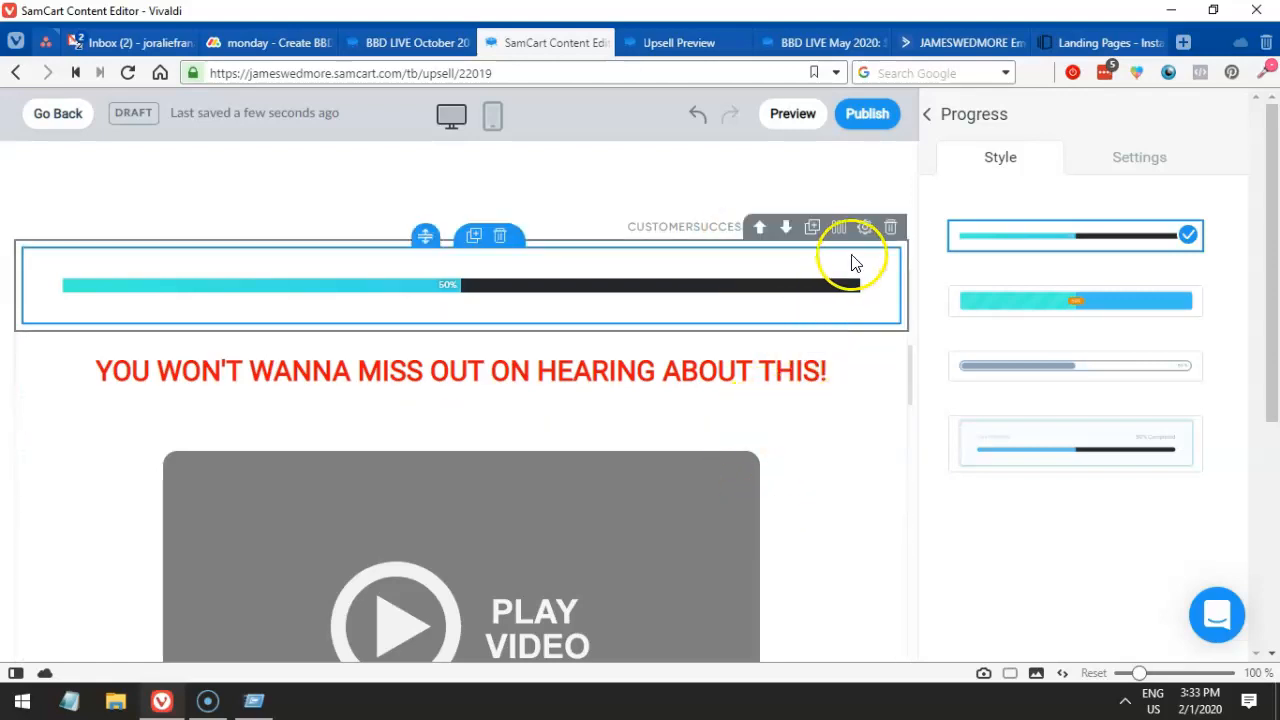
{"action": "scroll", "coordinate": [912, 395], "scroll_direction": "down", "scroll_amount": 2}
- Review the edited page, the Upsell Preview and the BBD LIVE May 2020 checkout page
{"action": "scroll", "coordinate": [909, 394], "scroll_direction": "up", "scroll_amount": 2}
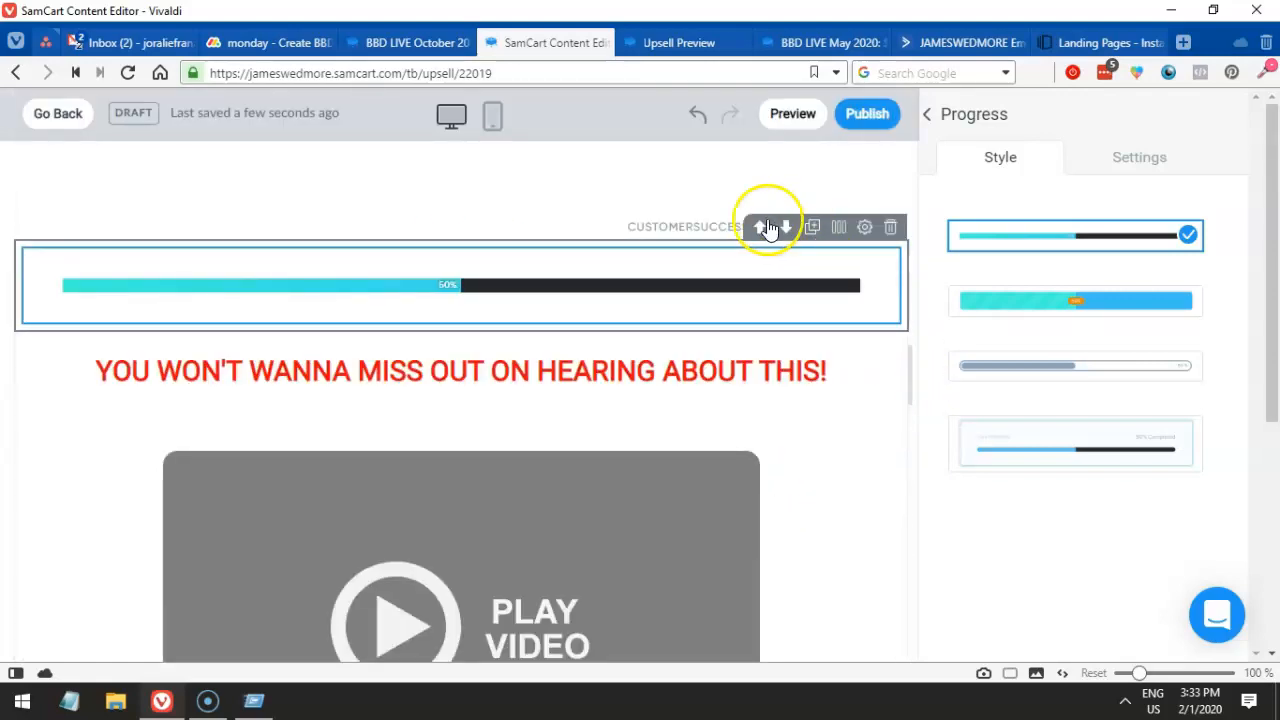
{"action": "scroll", "coordinate": [771, 357], "scroll_direction": "down", "scroll_amount": 4}
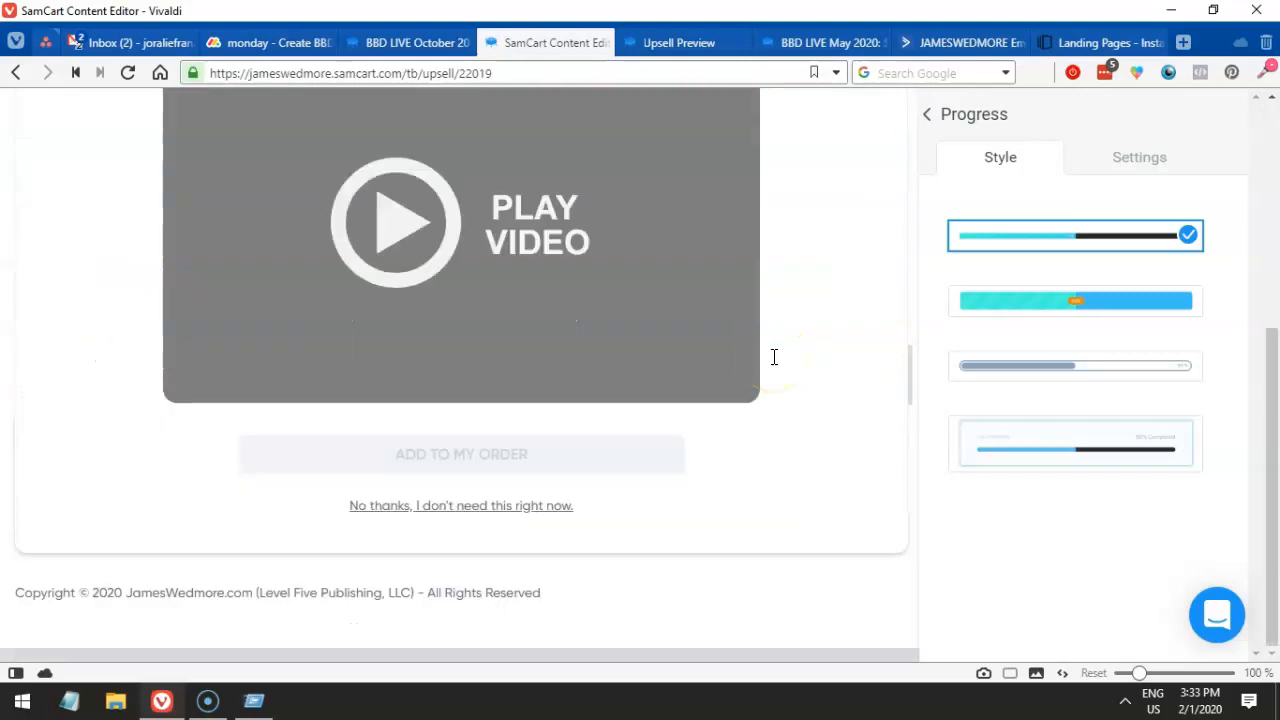
{"action": "scroll", "coordinate": [772, 364], "scroll_direction": "up", "scroll_amount": 4}
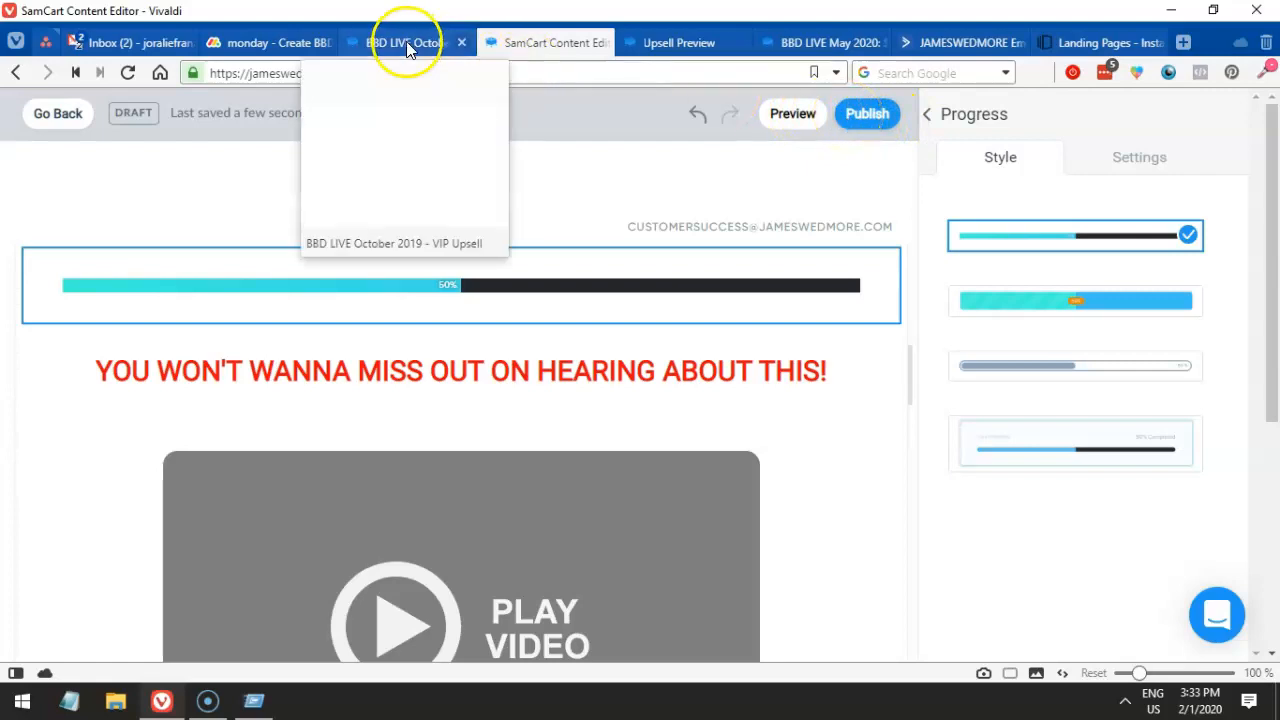
{"action": "left_click", "coordinate": [645, 43]}
{"action": "left_click", "coordinate": [785, 43]}
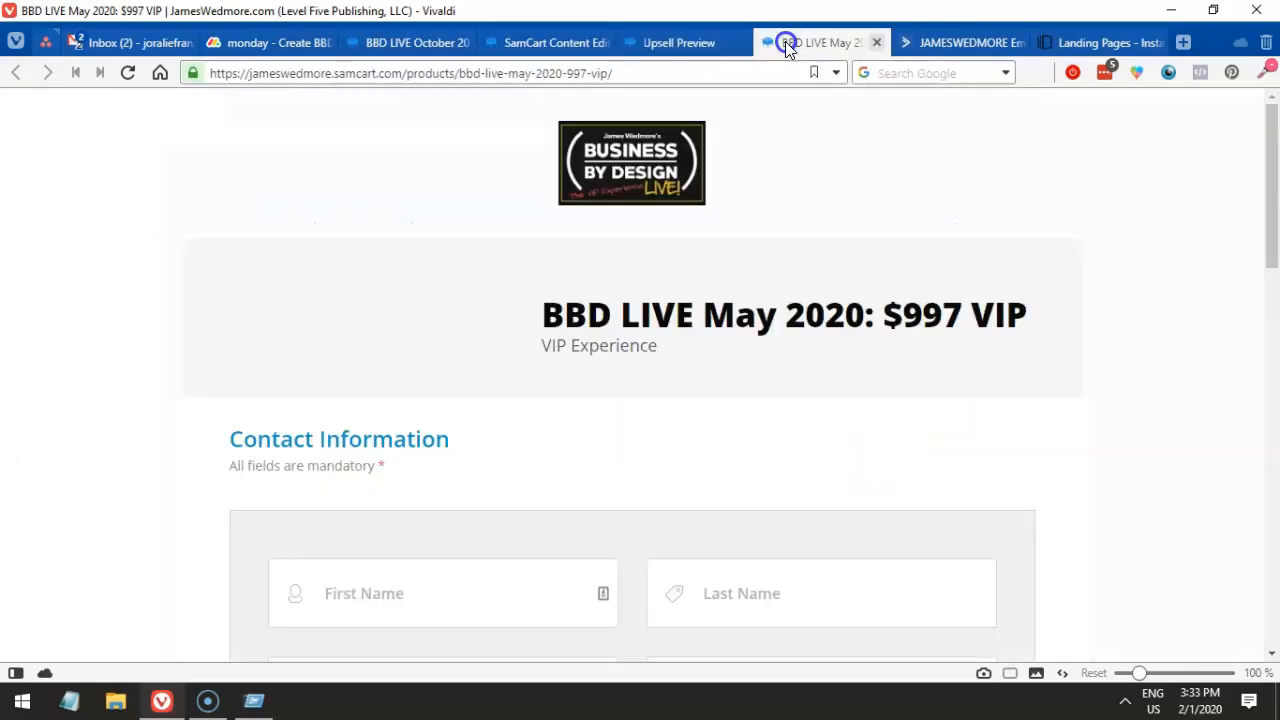
{"action": "left_click", "coordinate": [657, 42]}
- Open the dashboard page for upsell 22019 in a new tab beside the content editor
{"action": "left_click", "coordinate": [615, 74]}
{"action": "type", "text": "sdamcar"}
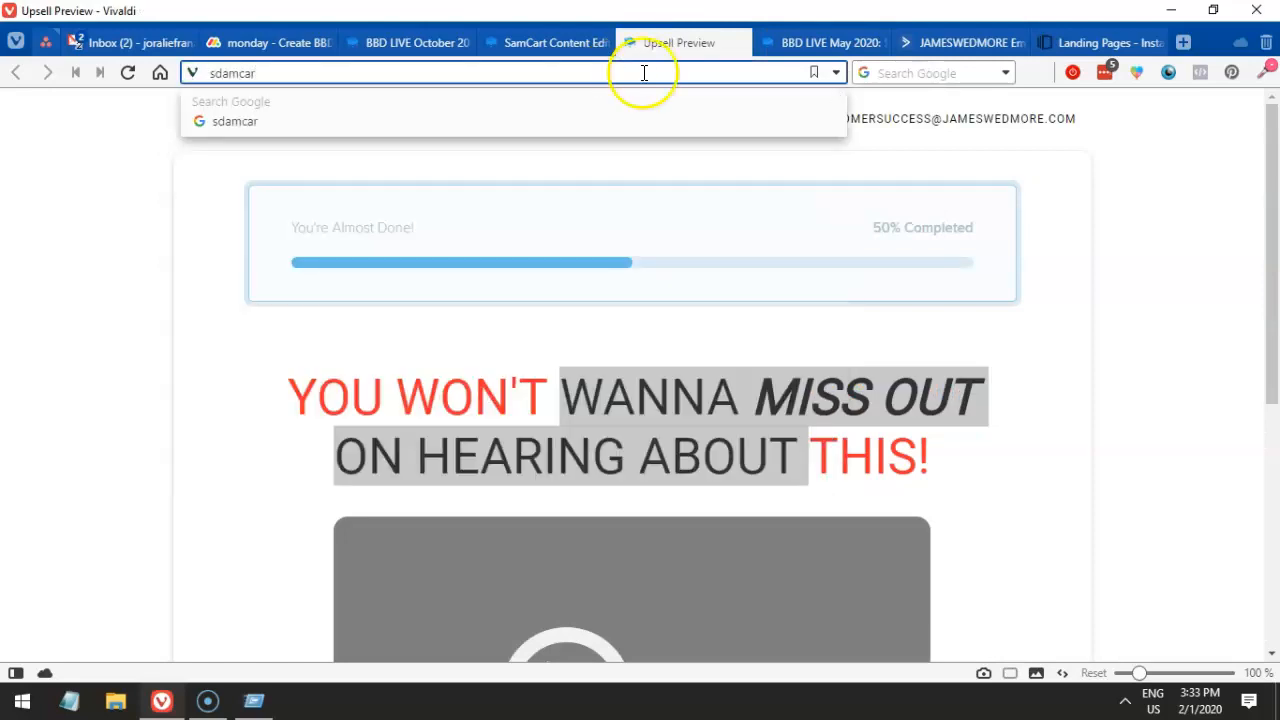
{"action": "left_click", "coordinate": [364, 36]}
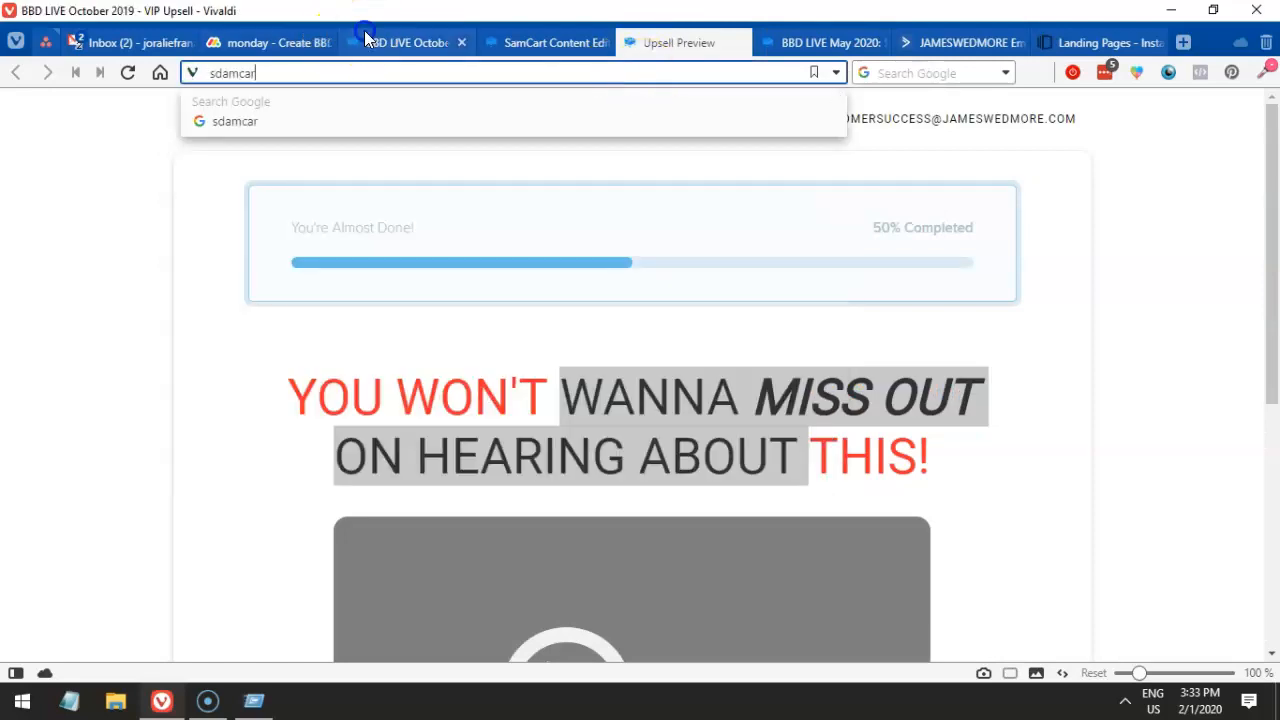
{"action": "left_click", "coordinate": [562, 40]}
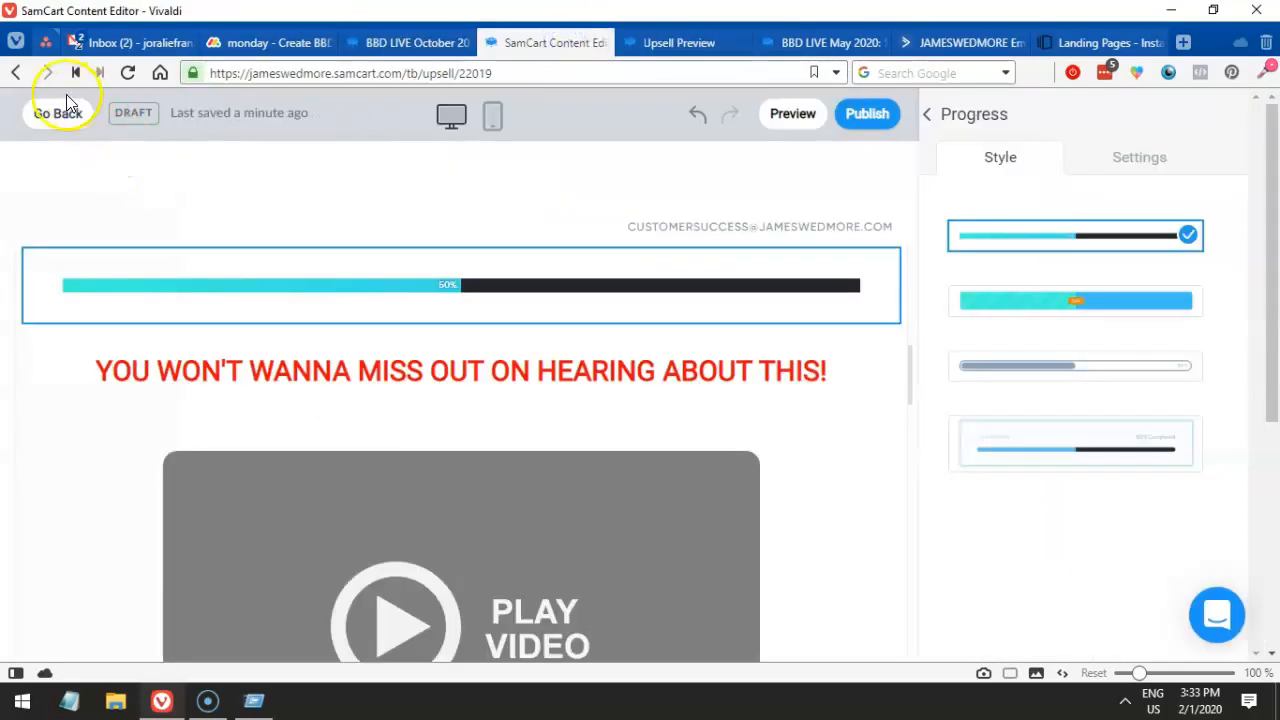
{"action": "middle_click", "coordinate": [10, 75]}
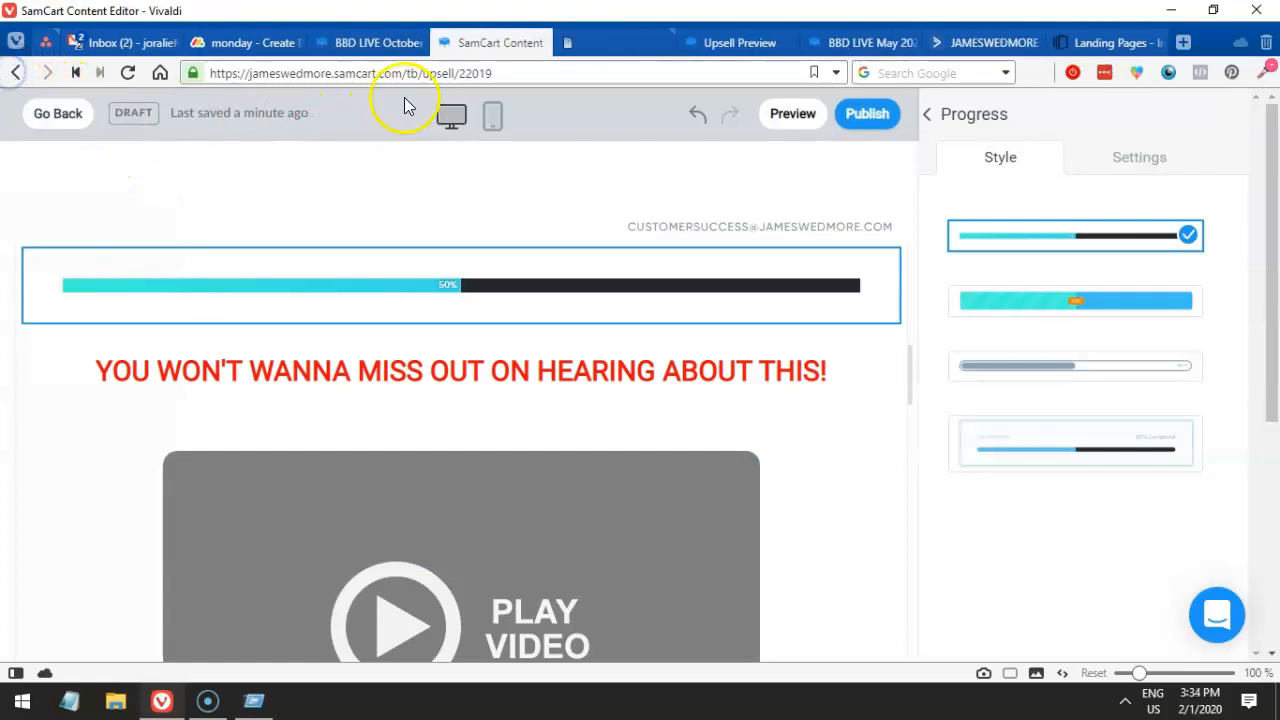
{"action": "left_click", "coordinate": [612, 46]}
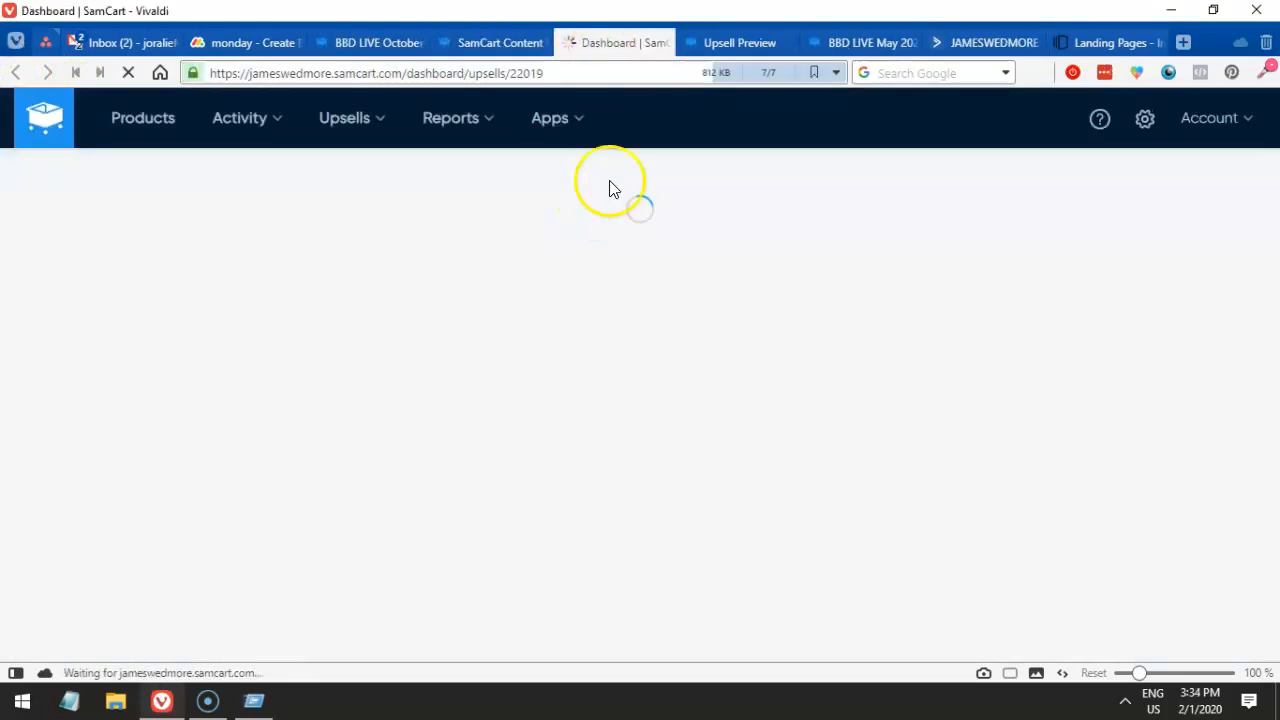
- Filter the upsell list by 'vip' and open the BBD LIVE October 2019 – VIP Upsell
{"action": "mouse_move", "coordinate": [340, 128]}
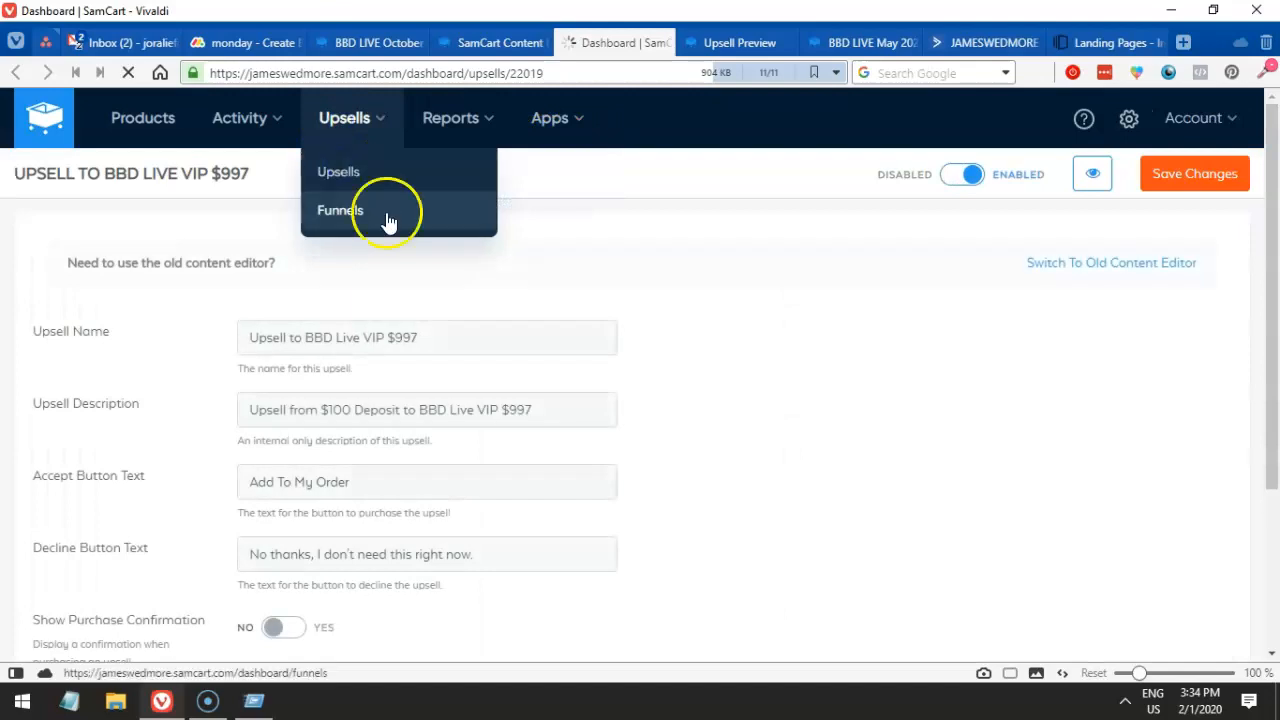
{"action": "left_click", "coordinate": [378, 182]}
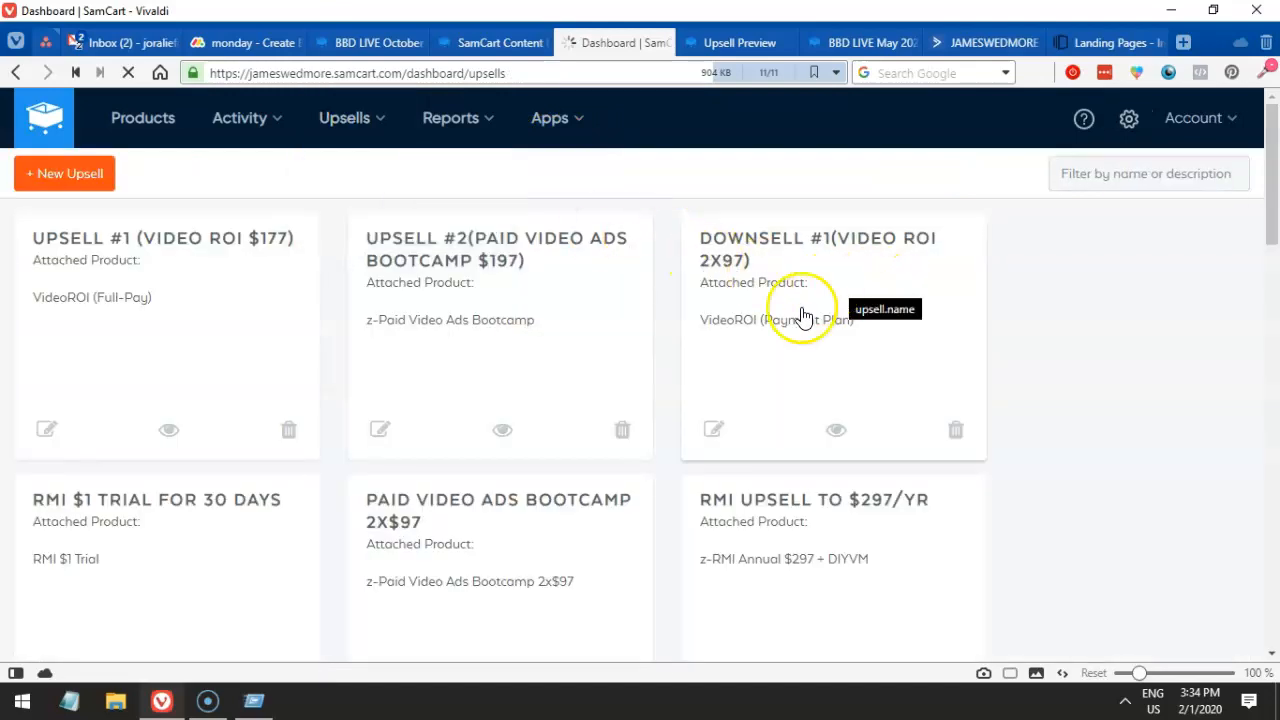
{"action": "scroll", "coordinate": [1063, 280], "scroll_direction": "down", "scroll_amount": 1}
{"action": "scroll", "coordinate": [1080, 263], "scroll_direction": "up", "scroll_amount": 1}
{"action": "left_click", "coordinate": [1113, 178]}
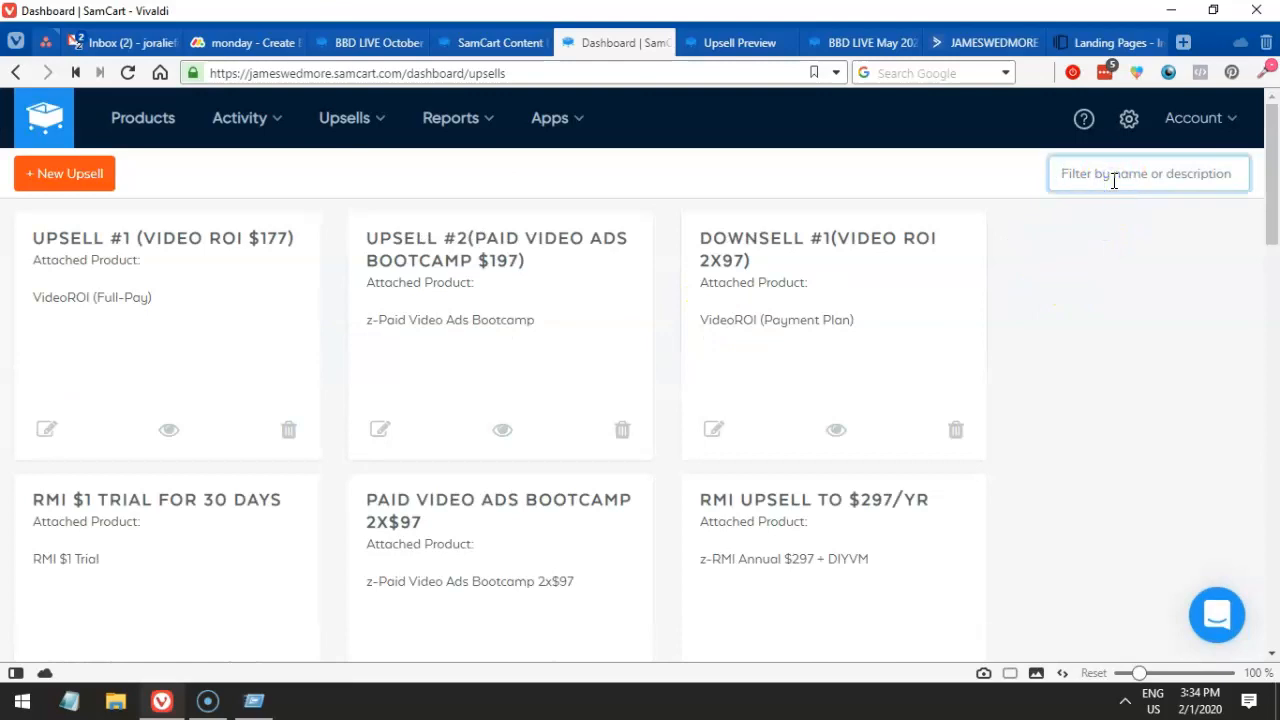
{"action": "type", "text": "bbd"}
{"action": "key", "text": "BackSpace"}
{"action": "key", "text": "BackSpace"}
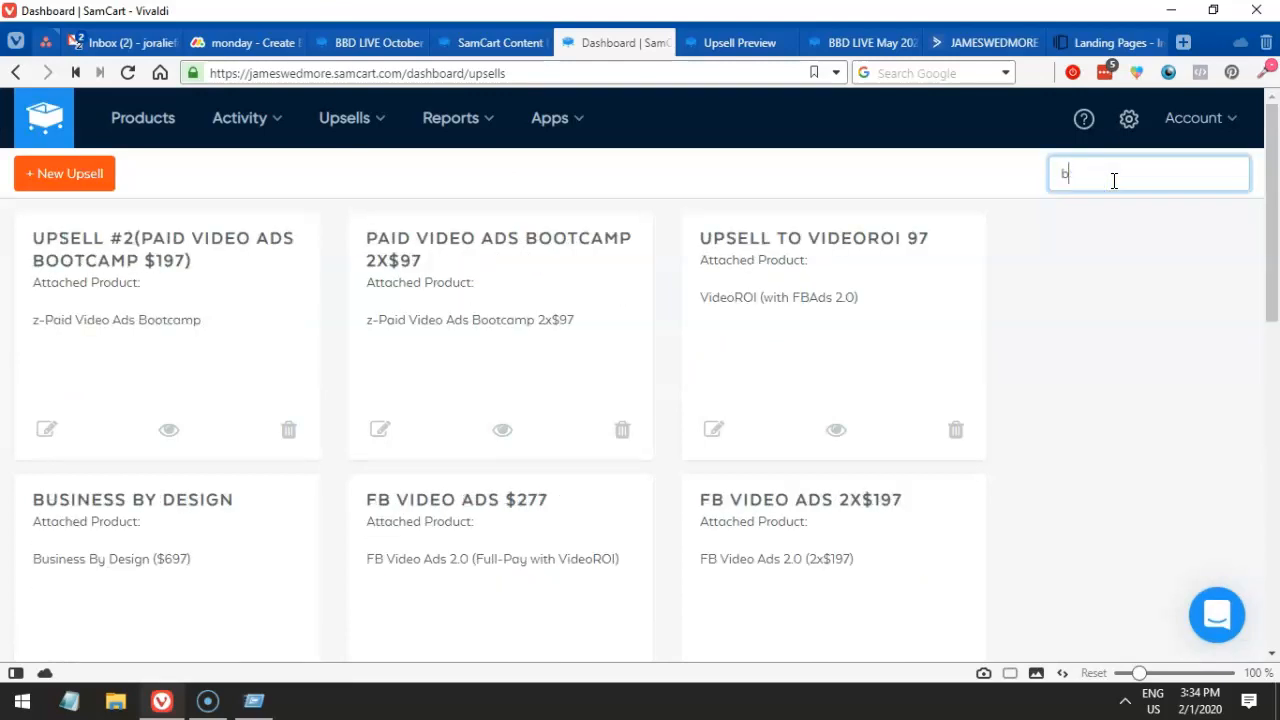
{"action": "type", "text": "bbd vi"}
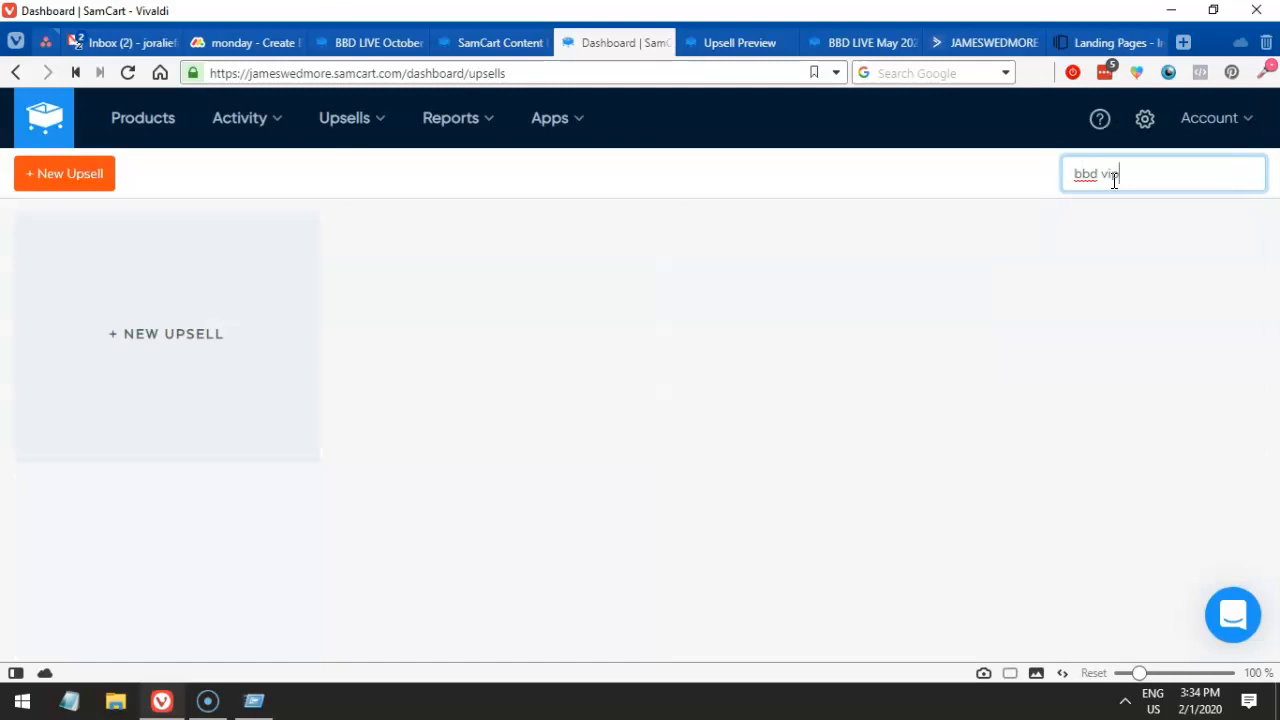
{"action": "key", "text": "BackSpace"}
{"action": "key", "text": "BackSpace"}
{"action": "key", "text": "BackSpace"}
{"action": "key", "text": "BackSpace"}
{"action": "key", "text": "BackSpace"}
{"action": "key", "text": "BackSpace"}
{"action": "type", "text": "vip"}
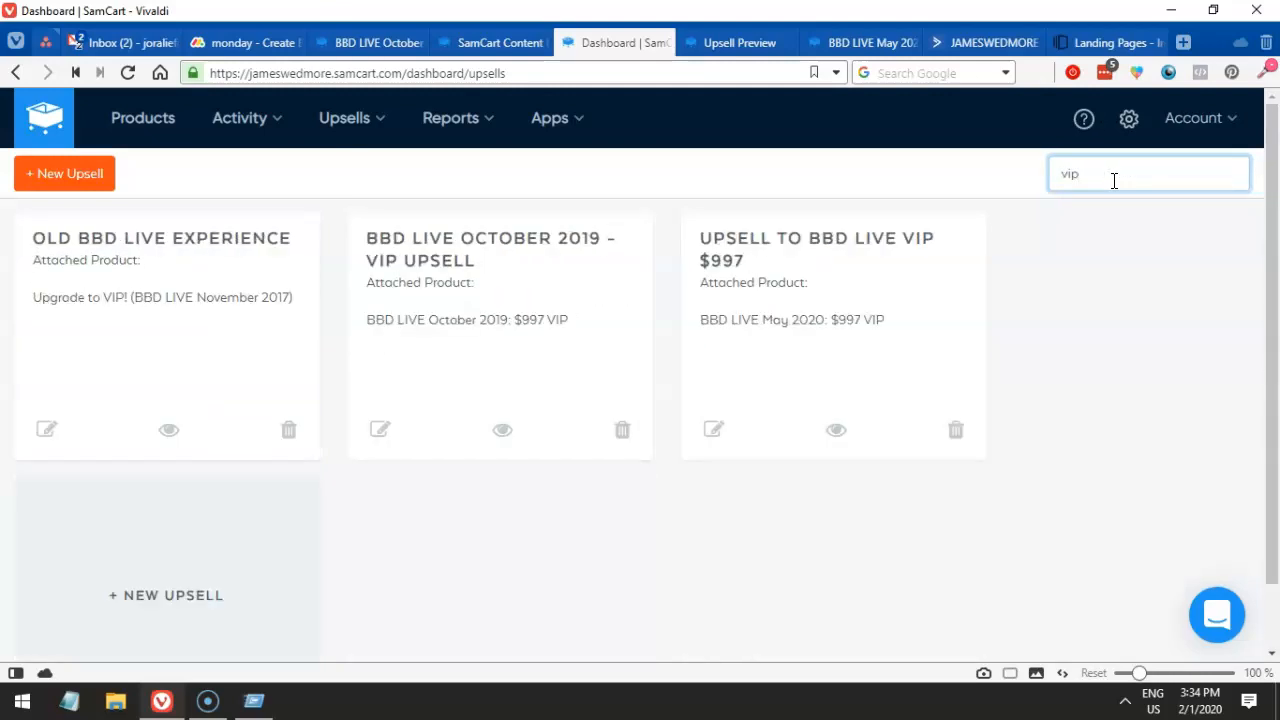
{"action": "left_click", "coordinate": [495, 285]}
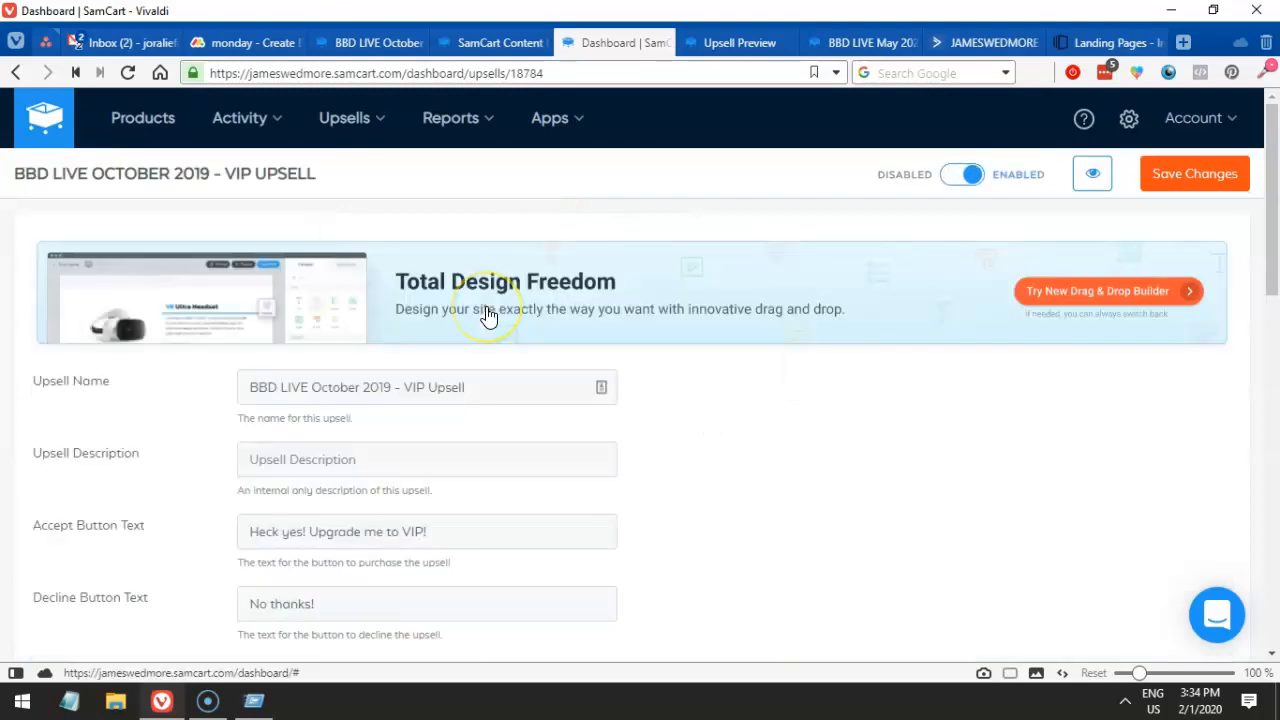
- Review the VIP upsell's Embedded Video and Upsell Html settings, then view the Upsell Preview
{"action": "scroll", "coordinate": [488, 310], "scroll_direction": "down", "scroll_amount": 6}
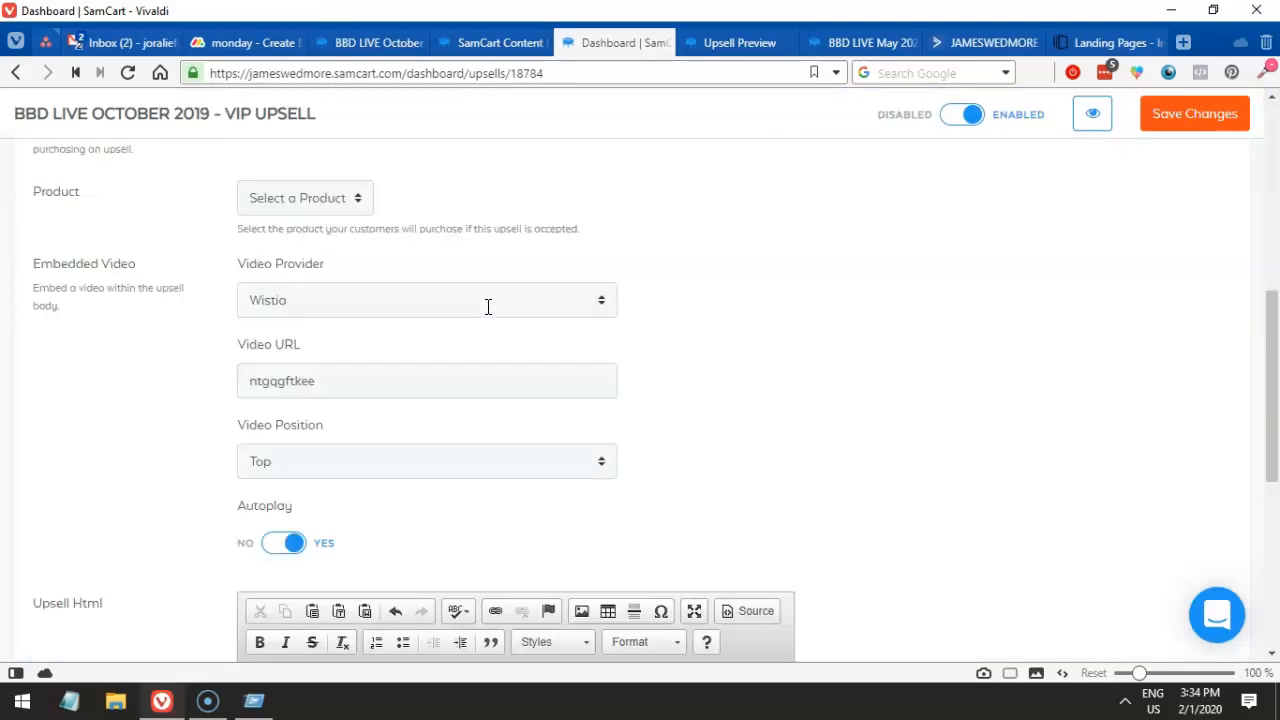
{"action": "scroll", "coordinate": [488, 307], "scroll_direction": "down", "scroll_amount": 1}
{"action": "left_click_drag", "start_coordinate": [429, 297], "coordinate": [244, 287]}
{"action": "scroll", "coordinate": [460, 300], "scroll_direction": "down", "scroll_amount": 2}
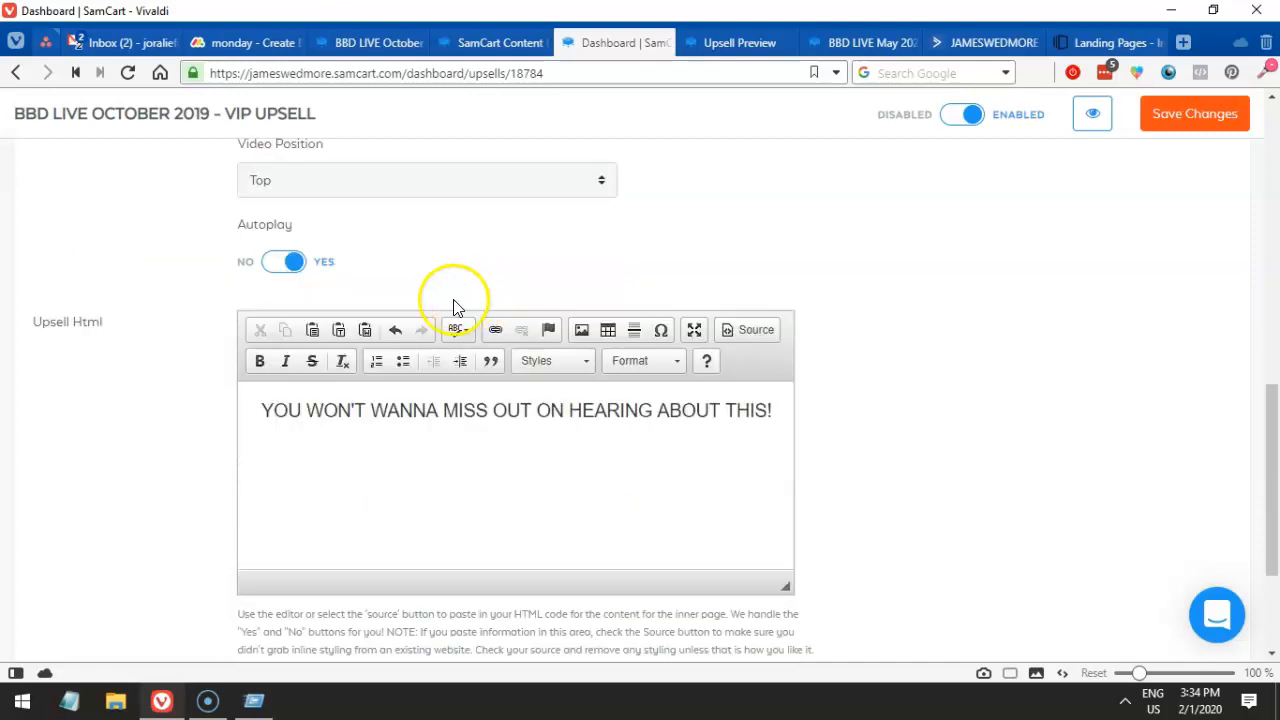
{"action": "scroll", "coordinate": [425, 367], "scroll_direction": "down", "scroll_amount": 2}
{"action": "scroll", "coordinate": [425, 367], "scroll_direction": "up", "scroll_amount": 7}
{"action": "scroll", "coordinate": [425, 367], "scroll_direction": "down", "scroll_amount": 5}
{"action": "scroll", "coordinate": [424, 366], "scroll_direction": "down", "scroll_amount": 2}
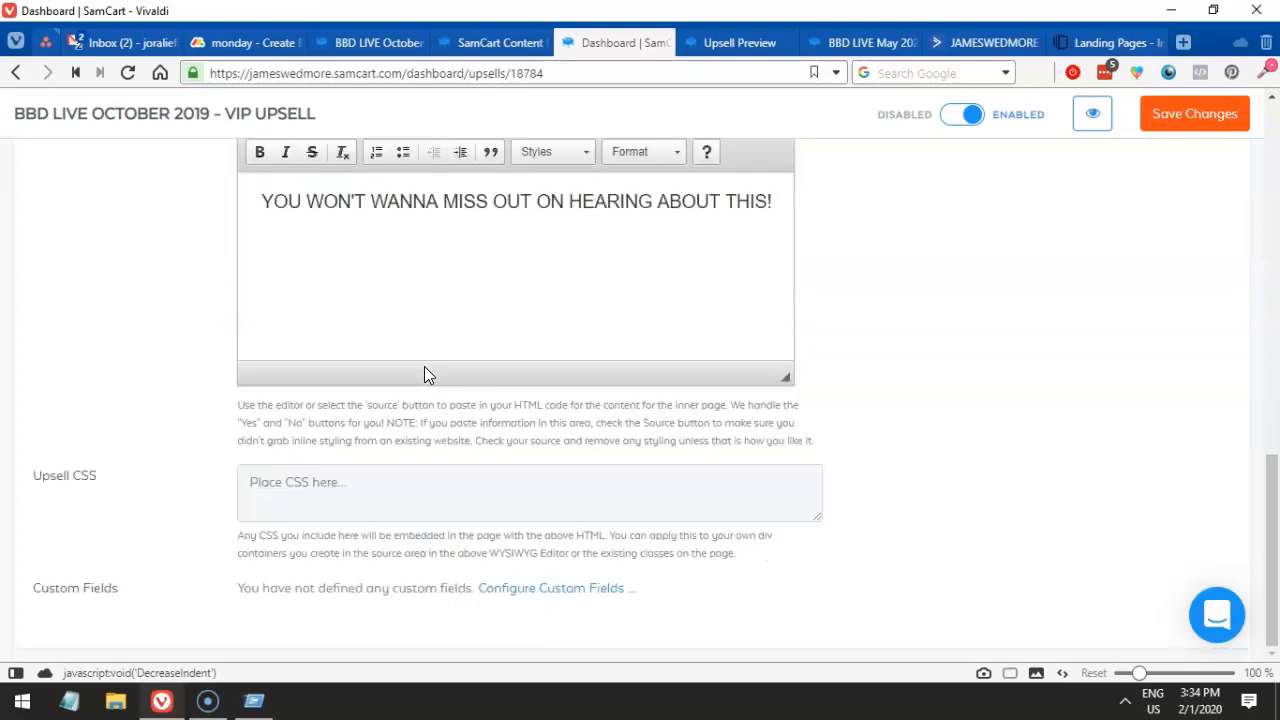
{"action": "scroll", "coordinate": [424, 374], "scroll_direction": "up", "scroll_amount": 2}
{"action": "left_click", "coordinate": [716, 45]}
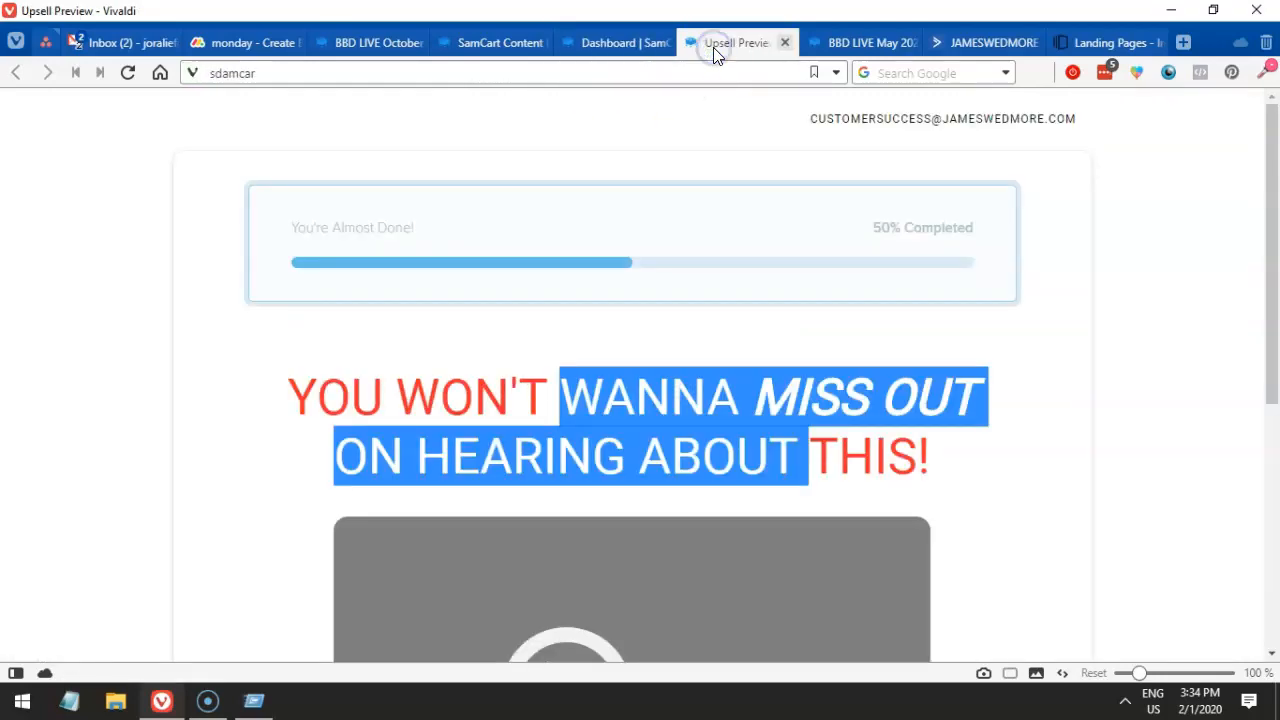
- Set the video block's source to Wistia with ID ntgqgftkee, then view the live October 2019 upsell
{"action": "left_click", "coordinate": [480, 45]}
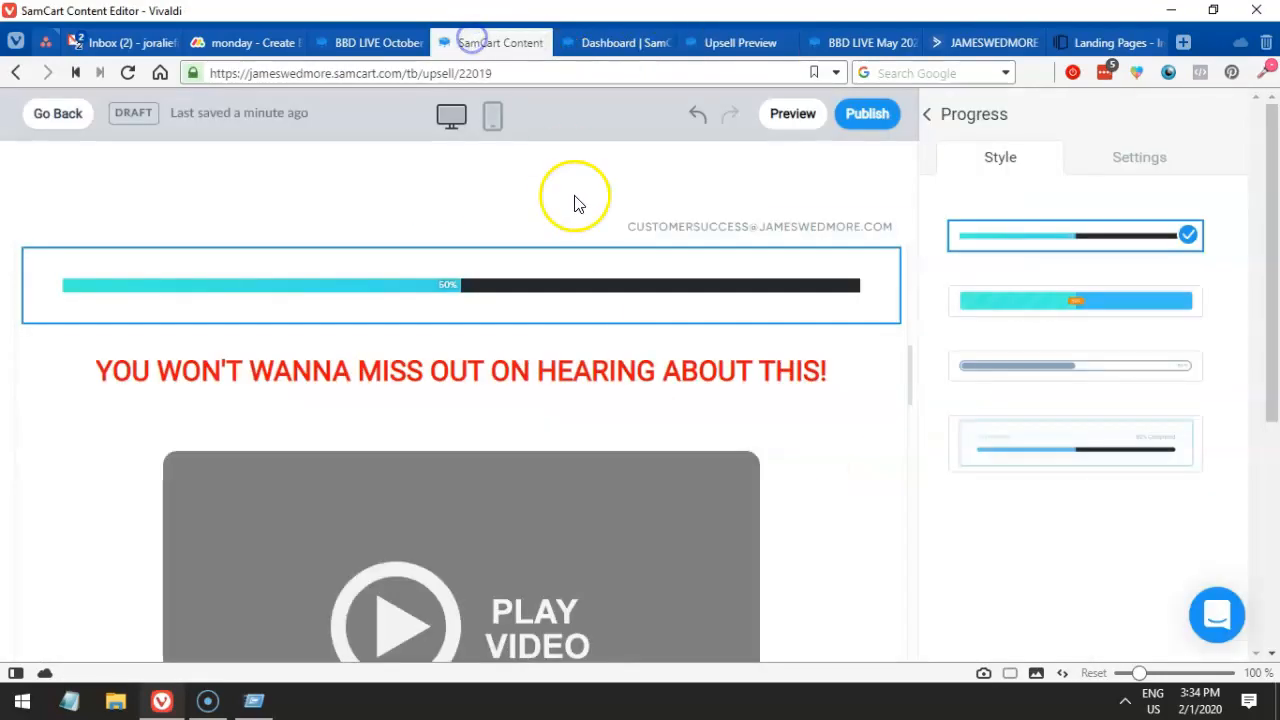
{"action": "left_click", "coordinate": [607, 494]}
{"action": "left_click", "coordinate": [1040, 243]}
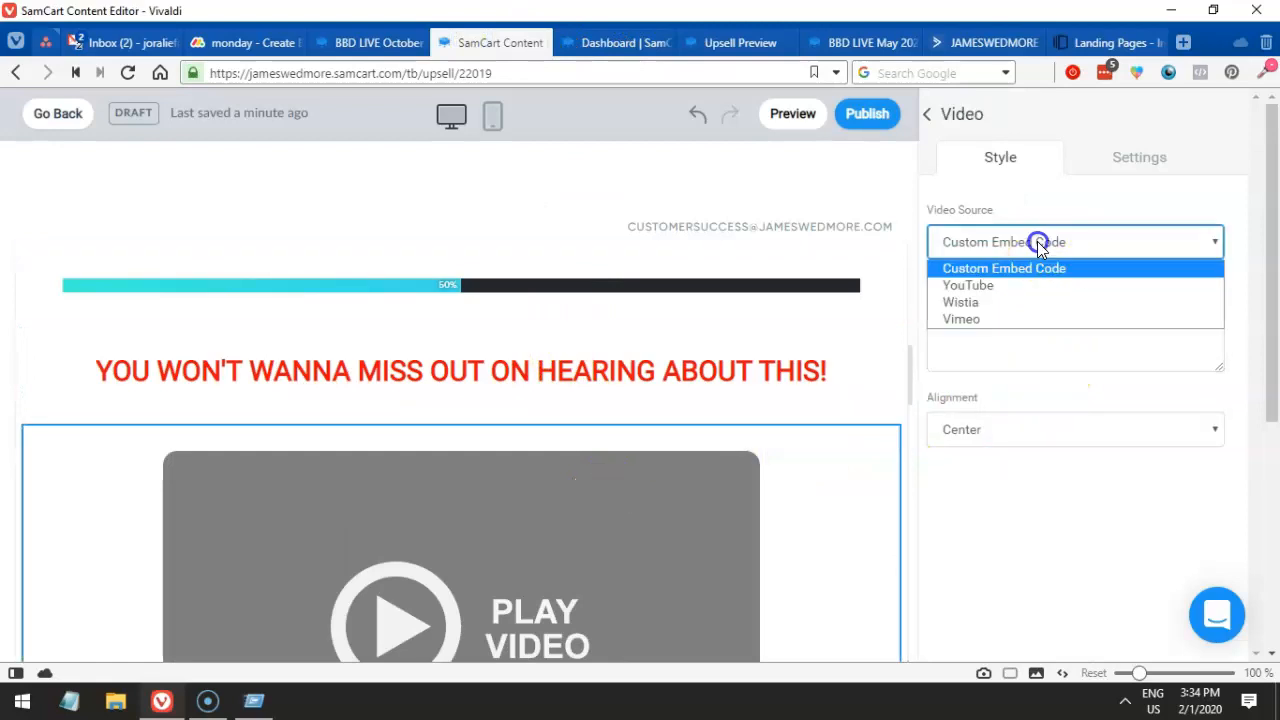
{"action": "left_click", "coordinate": [1004, 302]}
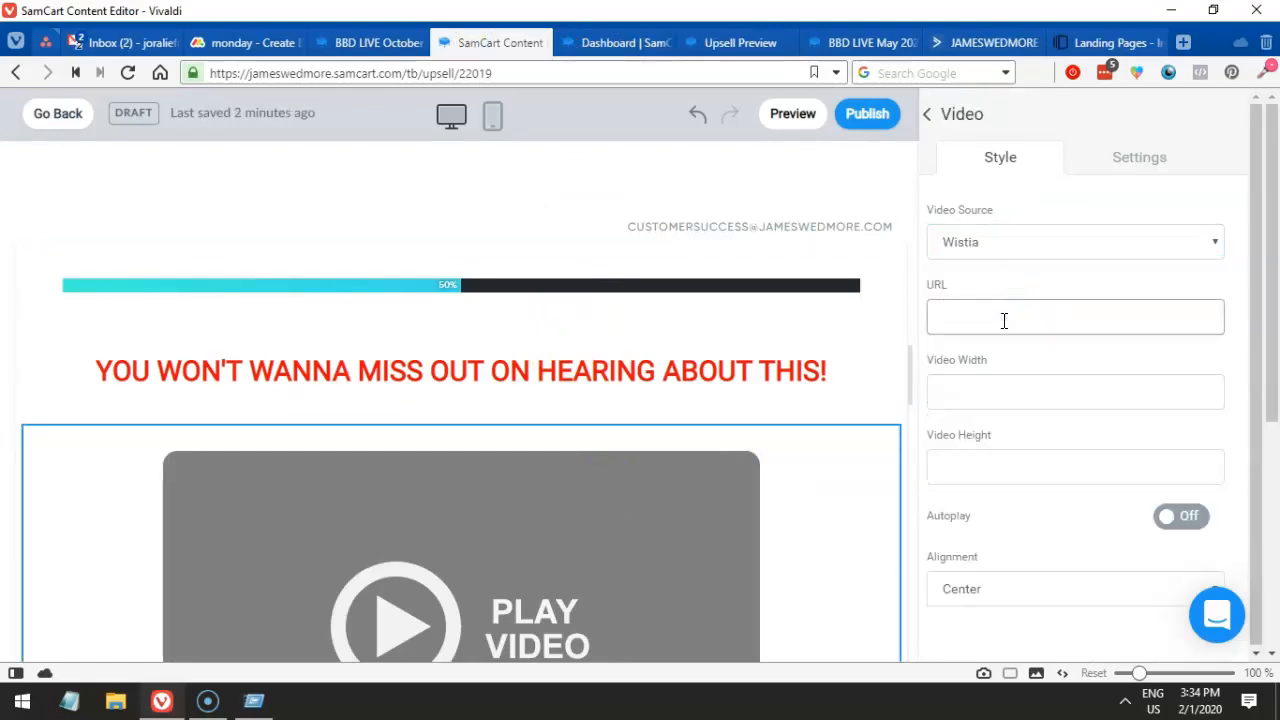
{"action": "left_click", "coordinate": [1003, 320]}
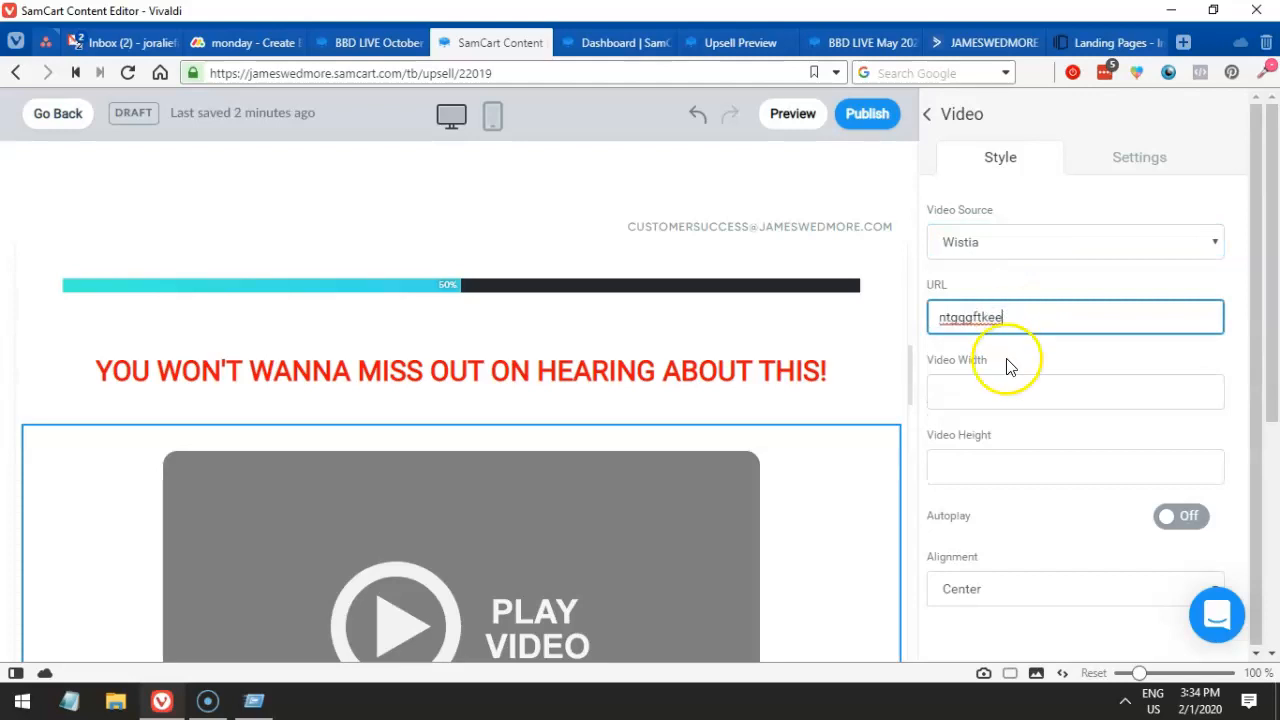
{"action": "left_click", "coordinate": [1005, 388]}
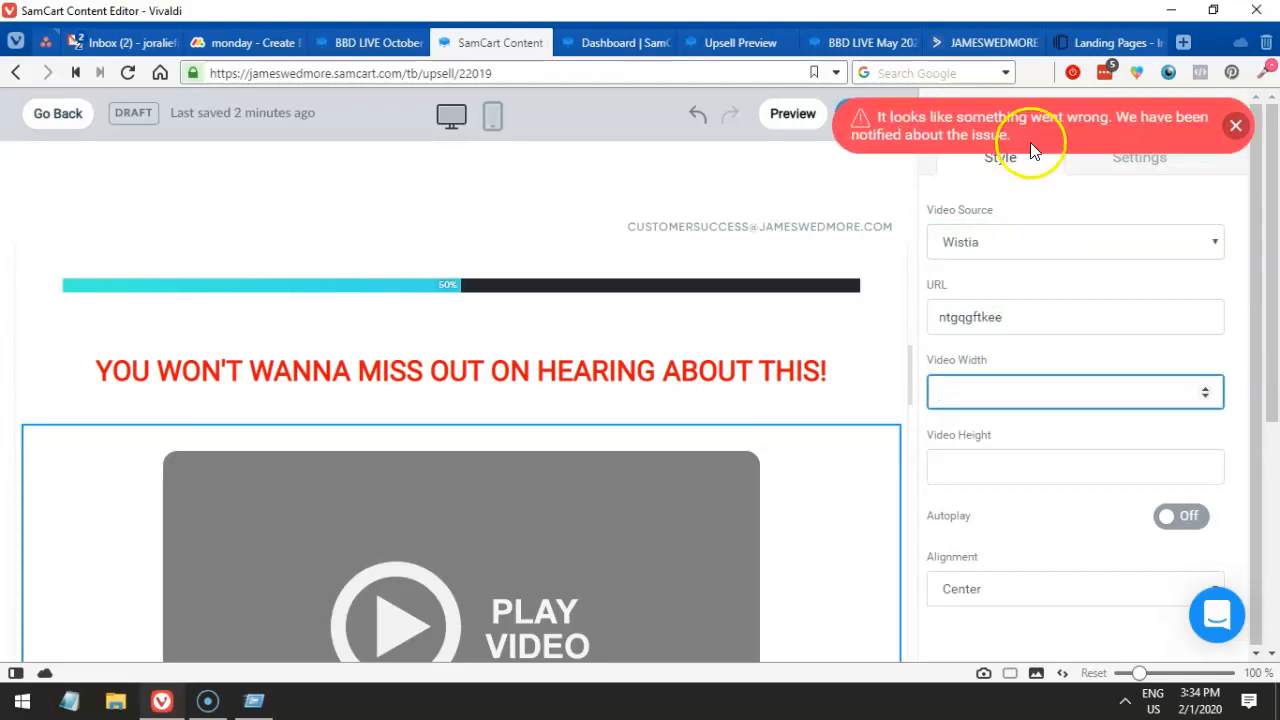
{"action": "left_click", "coordinate": [366, 43]}
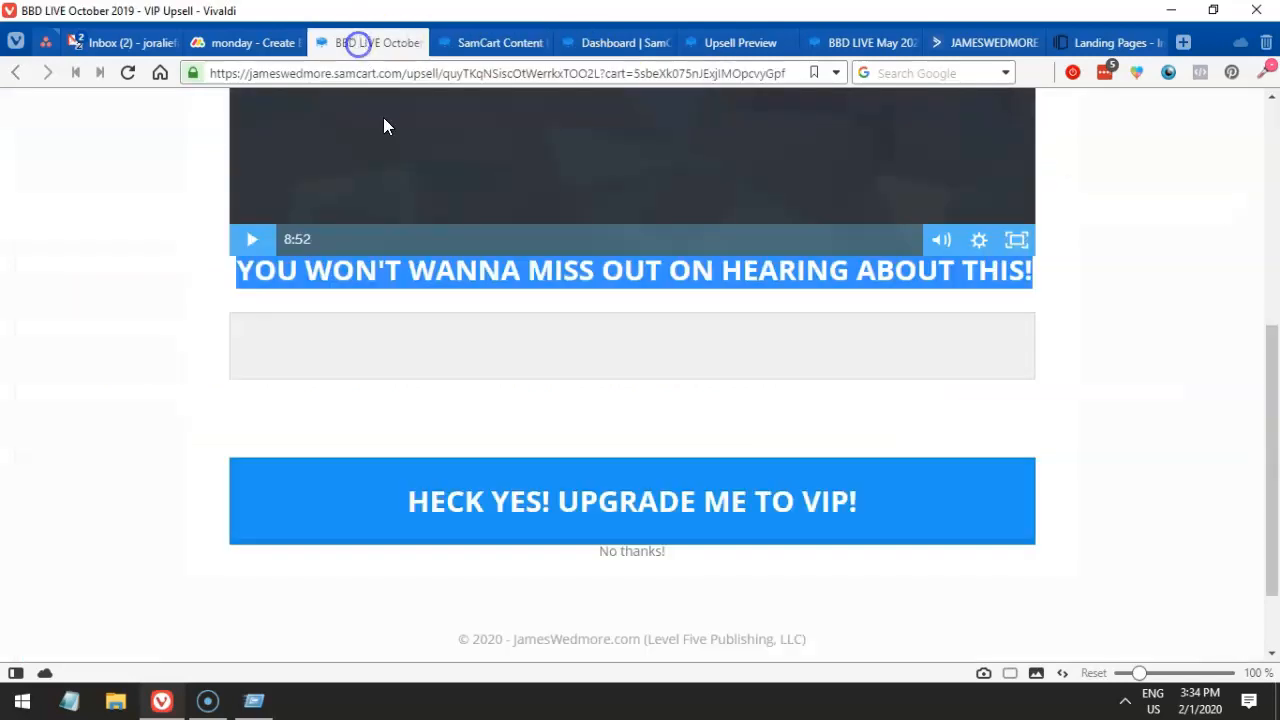
{"action": "left_click", "coordinate": [431, 181]}
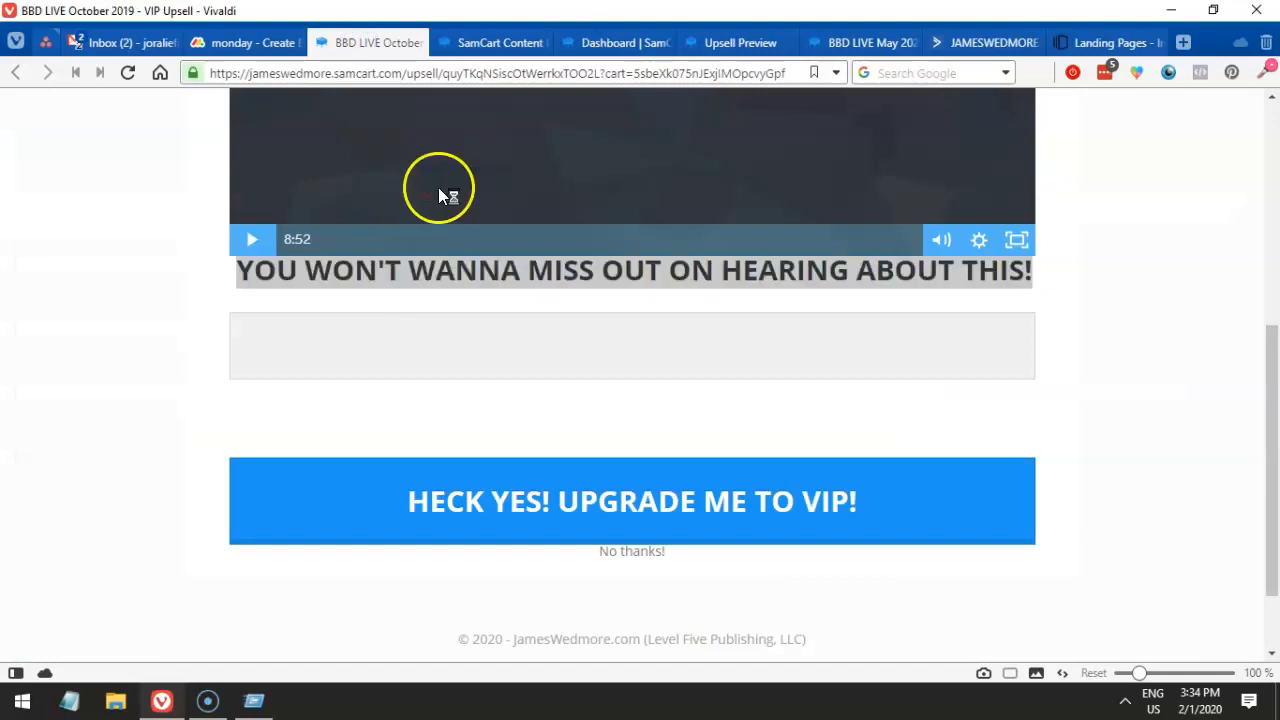
- Inspect the old VIP upsell page's HTML around the video in DevTools
{"action": "scroll", "coordinate": [394, 189], "scroll_direction": "up", "scroll_amount": 3}
{"action": "right_click", "coordinate": [184, 280]}
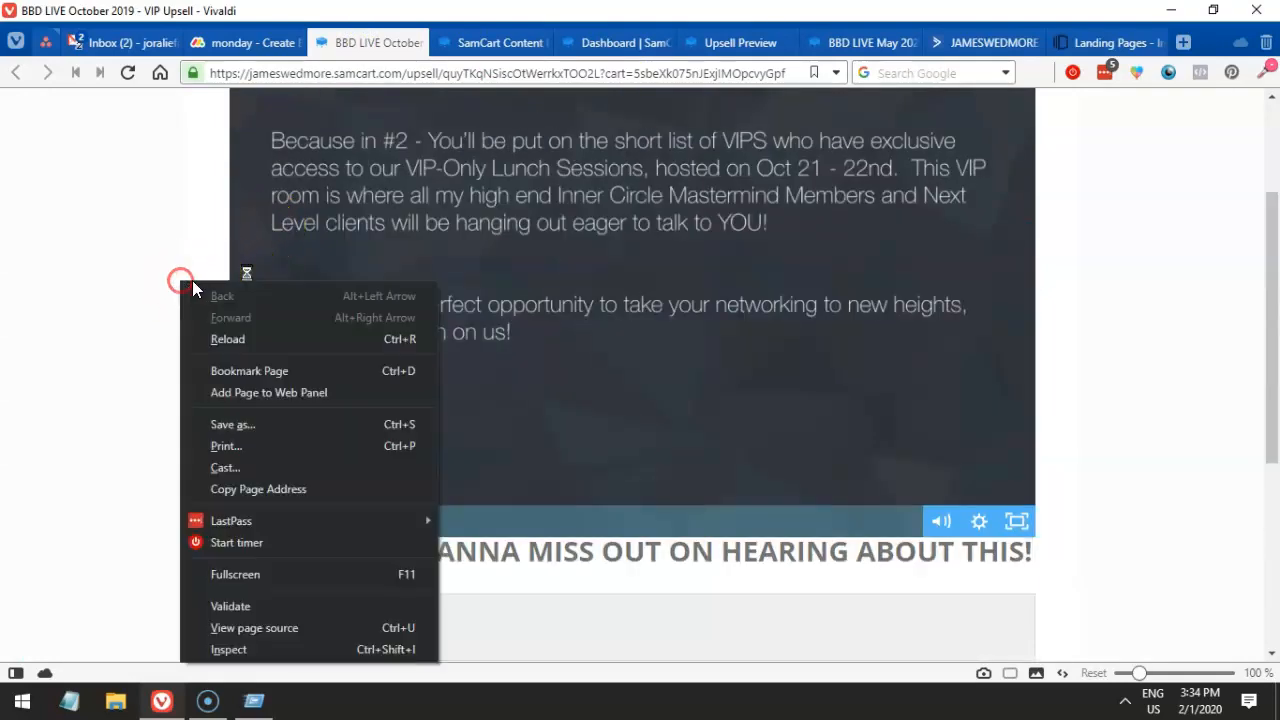
{"action": "left_click", "coordinate": [257, 649]}
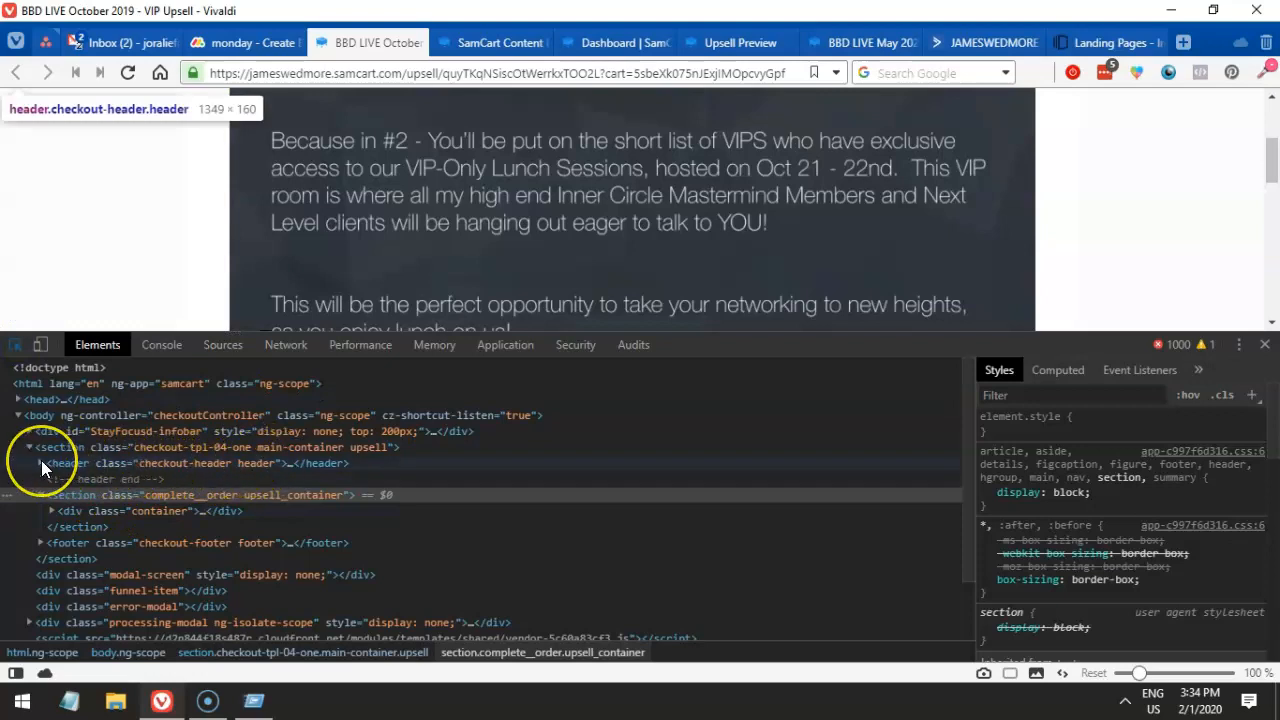
{"action": "left_click", "coordinate": [41, 463]}
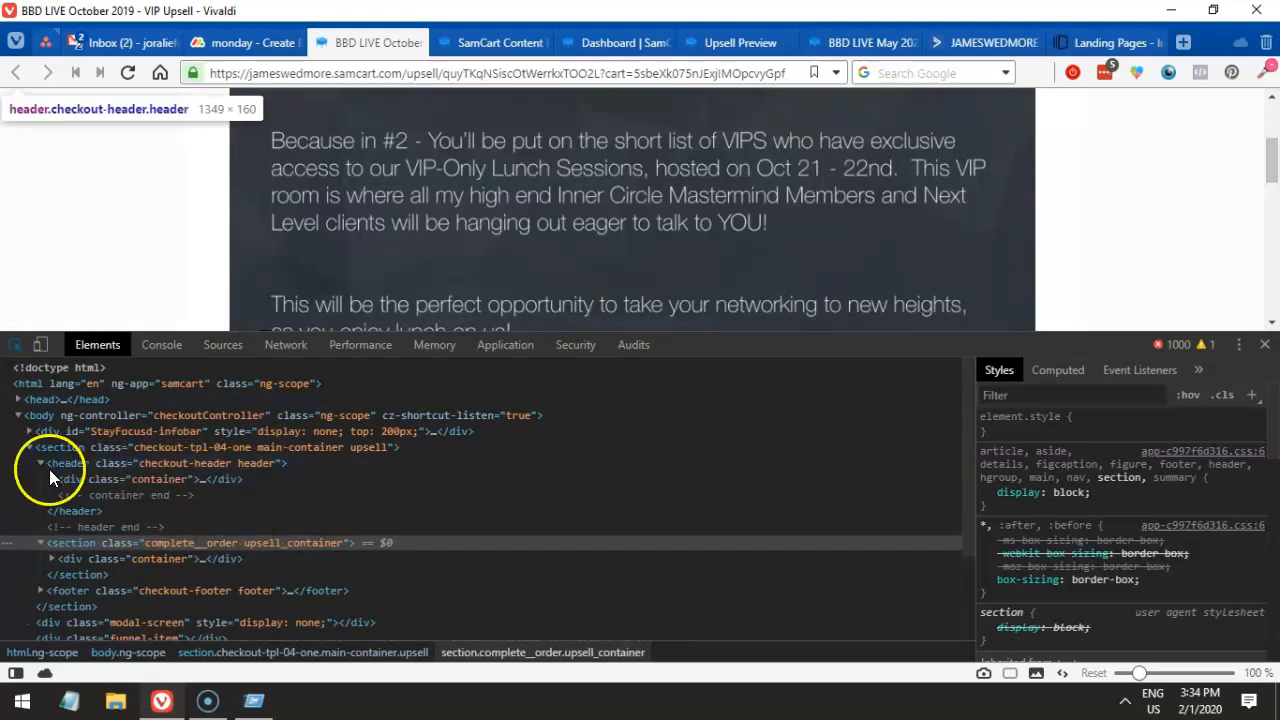
{"action": "left_click", "coordinate": [52, 479]}
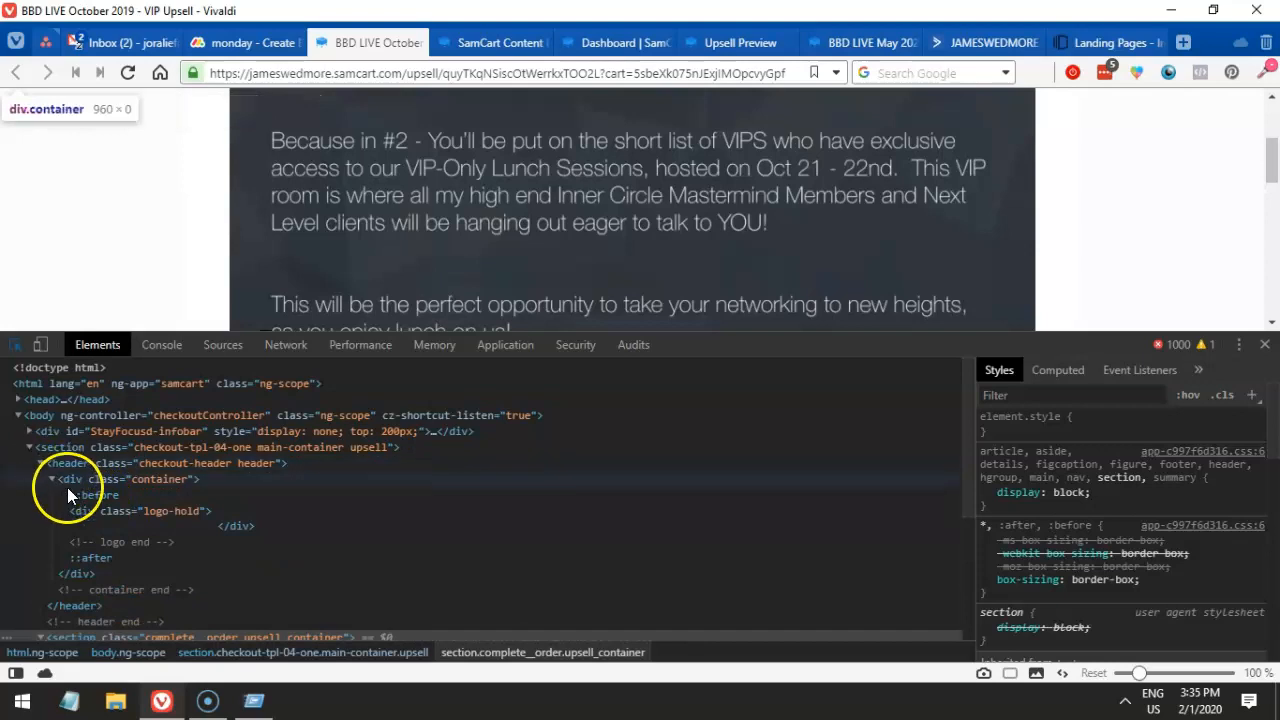
{"action": "scroll", "coordinate": [67, 487], "scroll_direction": "down", "scroll_amount": 3}
{"action": "scroll", "coordinate": [108, 487], "scroll_direction": "down", "scroll_amount": 1}
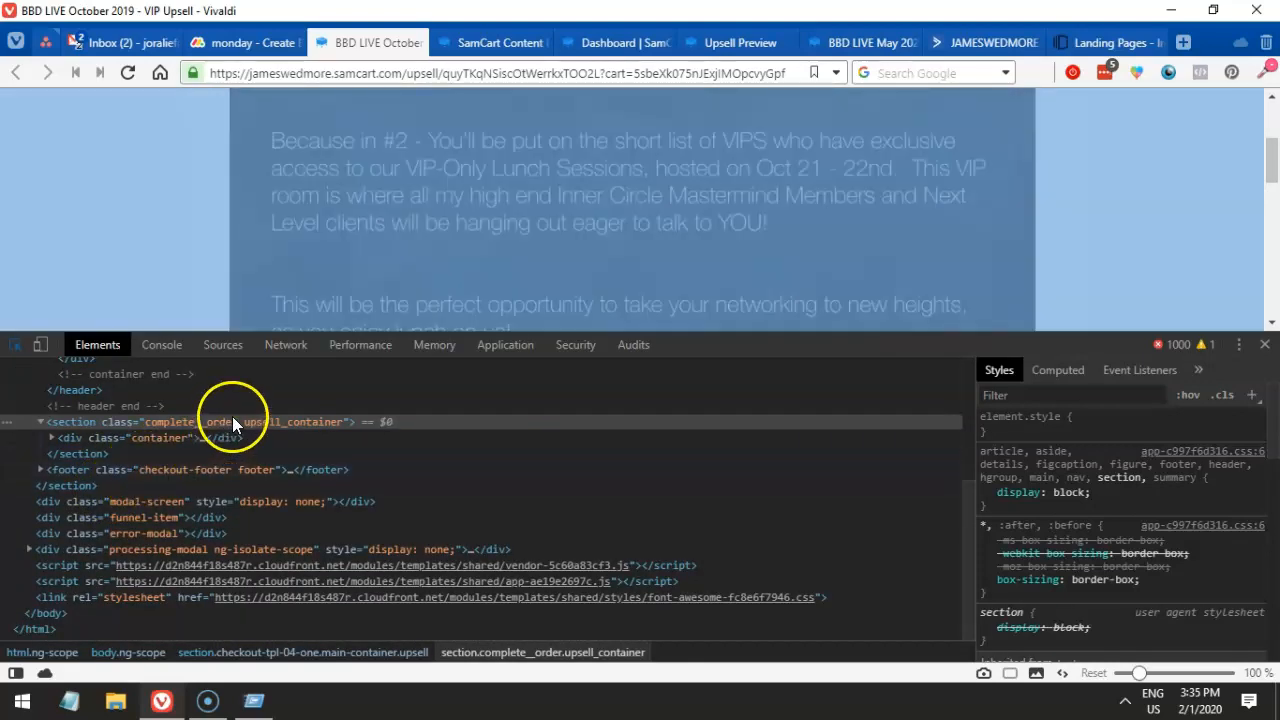
- Search the markup for 'wistia' and select the video iframe element
{"action": "key", "text": "ctrl+f"}
{"action": "type", "text": "wisi"}
{"action": "type", "text": "t"}
{"action": "key", "text": "BackSpace"}
{"action": "key", "text": "BackSpace"}
{"action": "type", "text": "tia"}
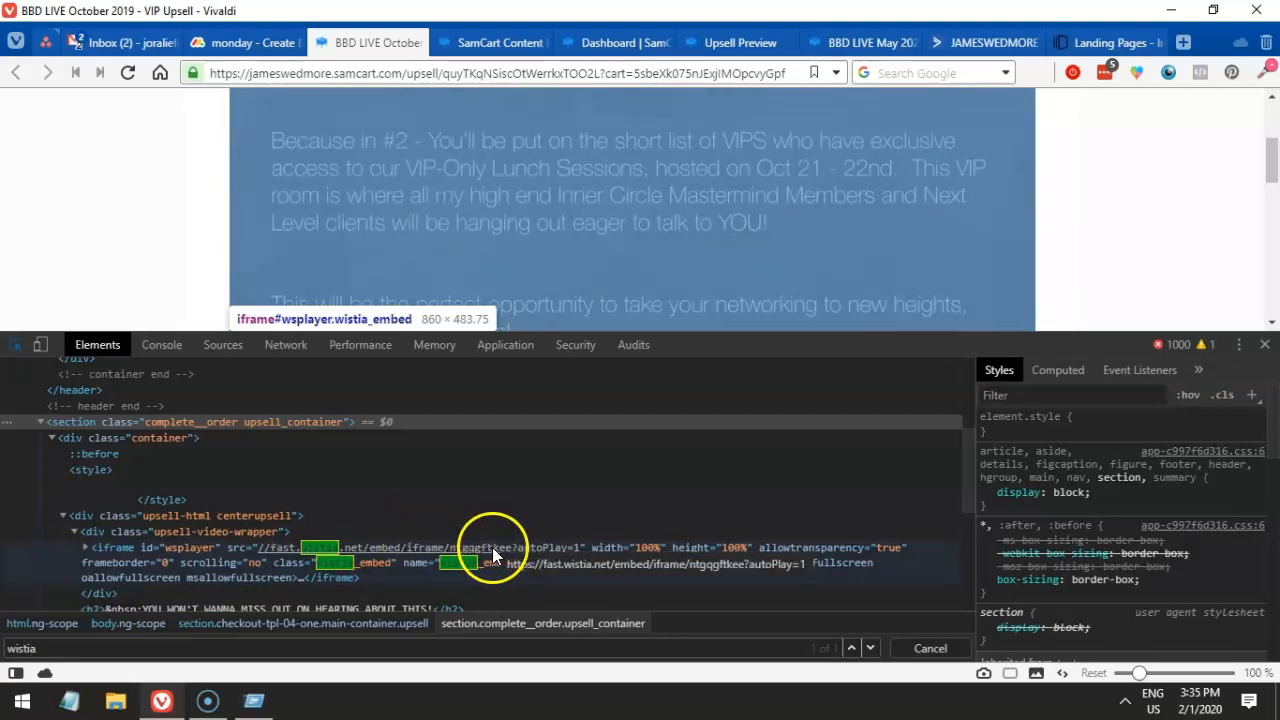
{"action": "left_click", "coordinate": [398, 548]}
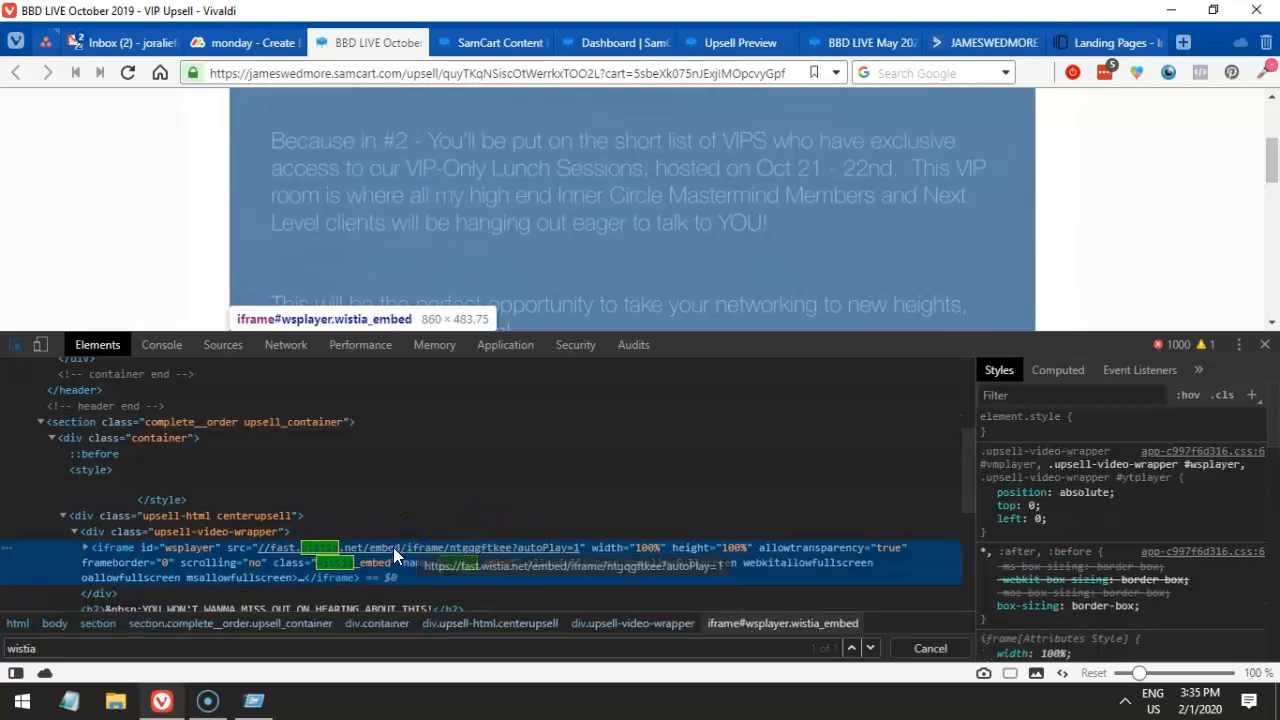
{"action": "right_click", "coordinate": [393, 547]}
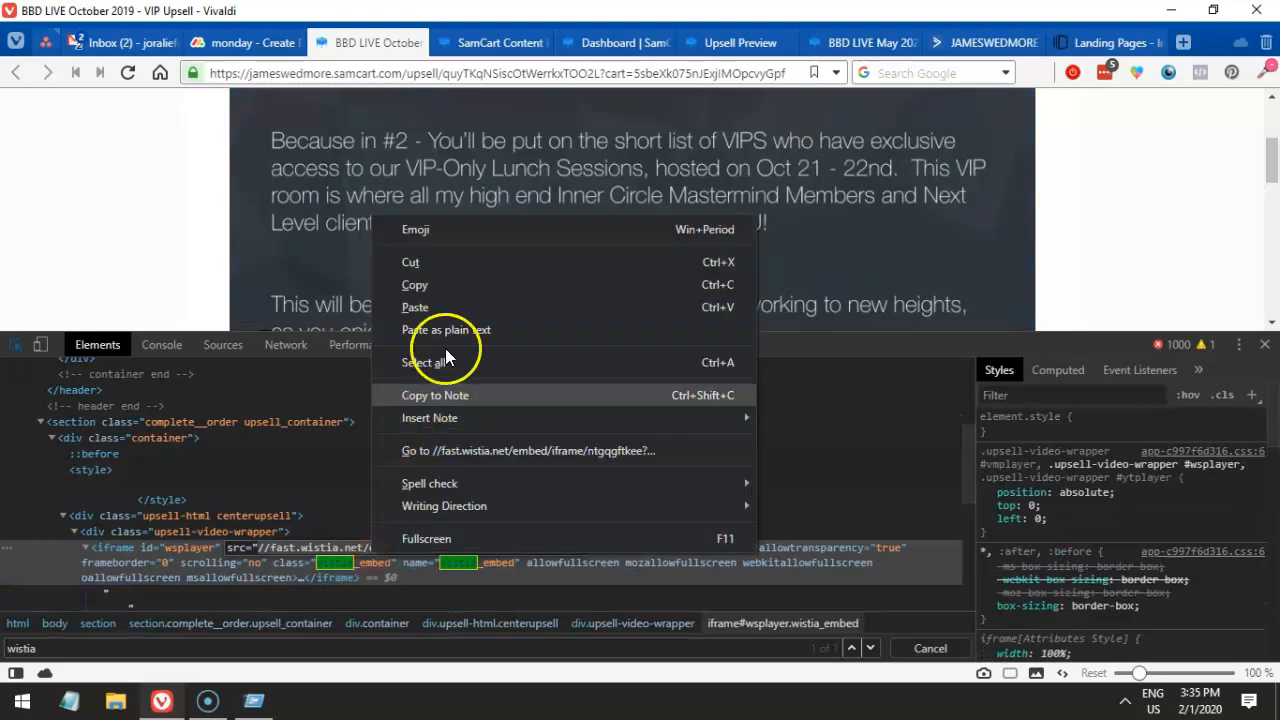
{"action": "left_click", "coordinate": [447, 298]}
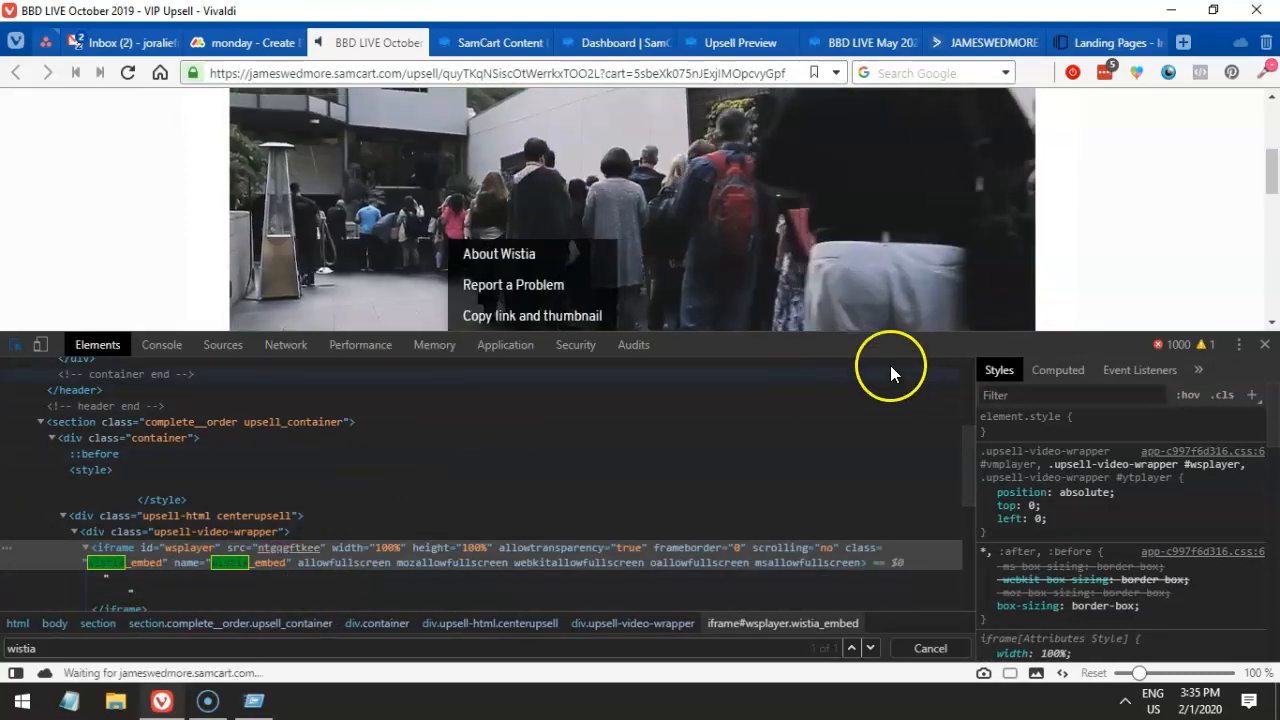
- Restore and close the stray Business By Design Waitlist tab, close DevTools and reload the upsell page
{"action": "key", "text": "ctrl+z"}
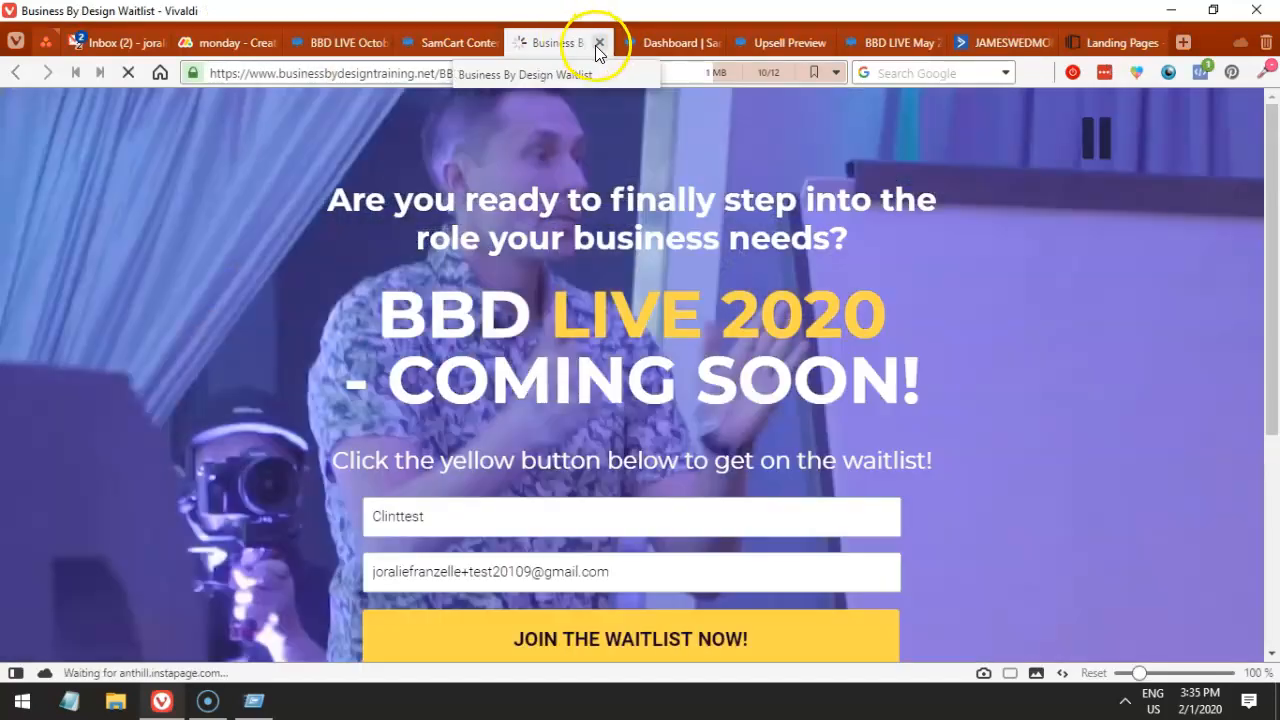
{"action": "left_click", "coordinate": [598, 42]}
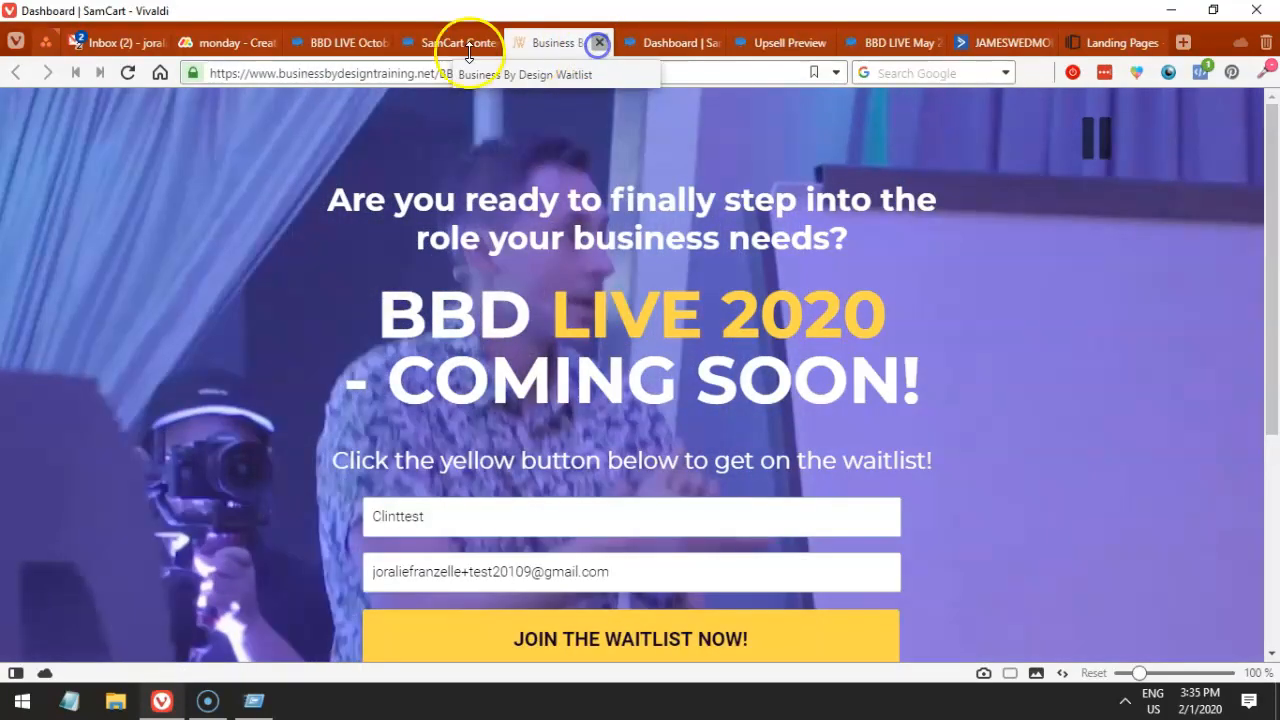
{"action": "left_click", "coordinate": [440, 44]}
{"action": "left_click", "coordinate": [362, 42]}
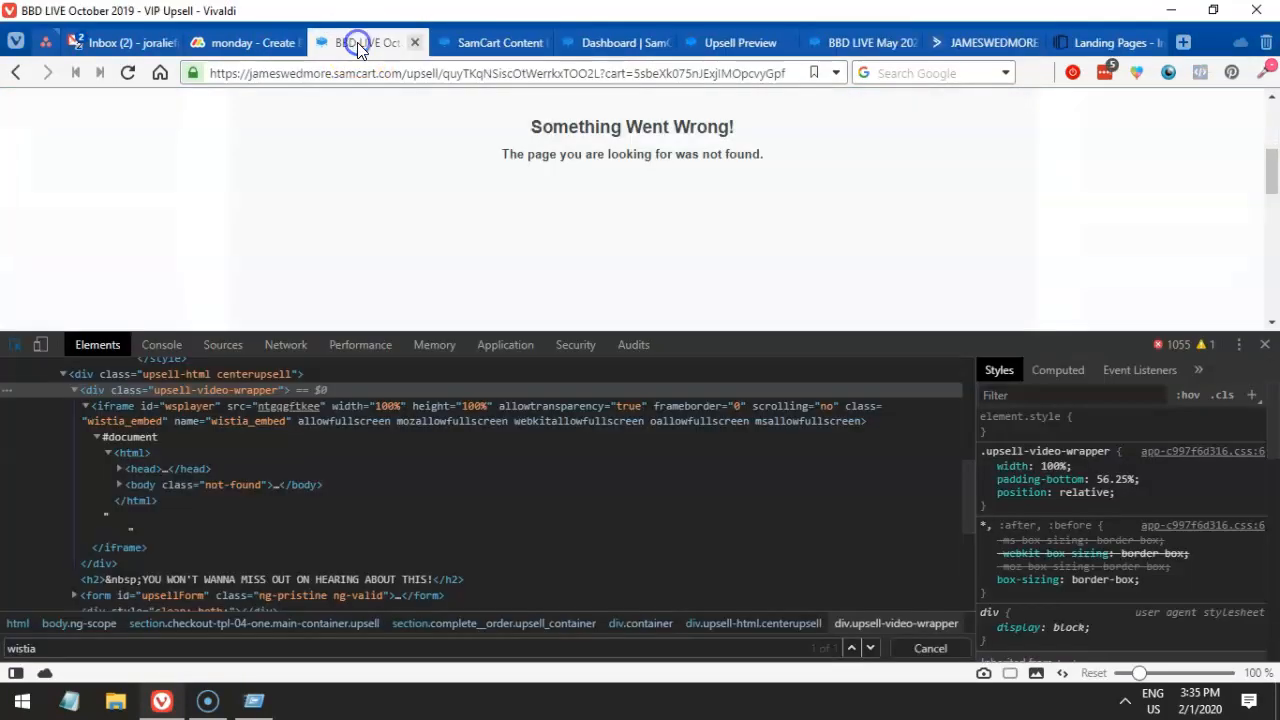
{"action": "left_click", "coordinate": [1265, 344]}
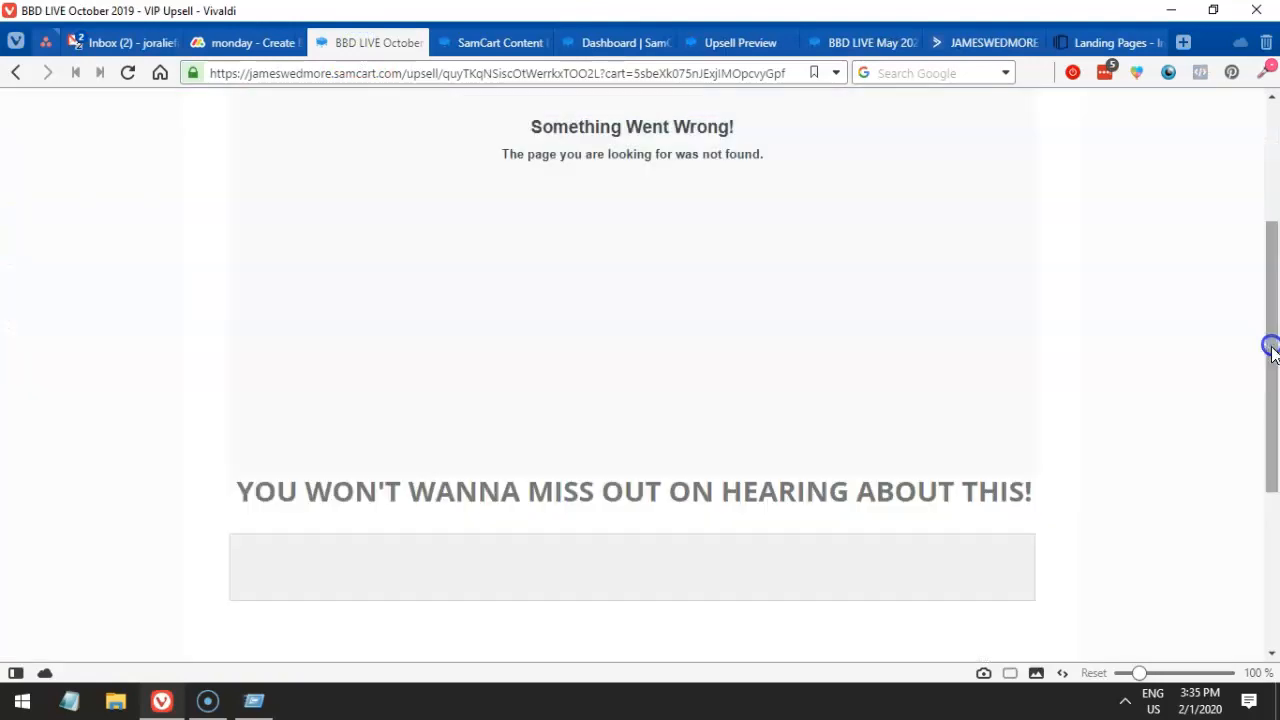
{"action": "key", "text": "F5"}
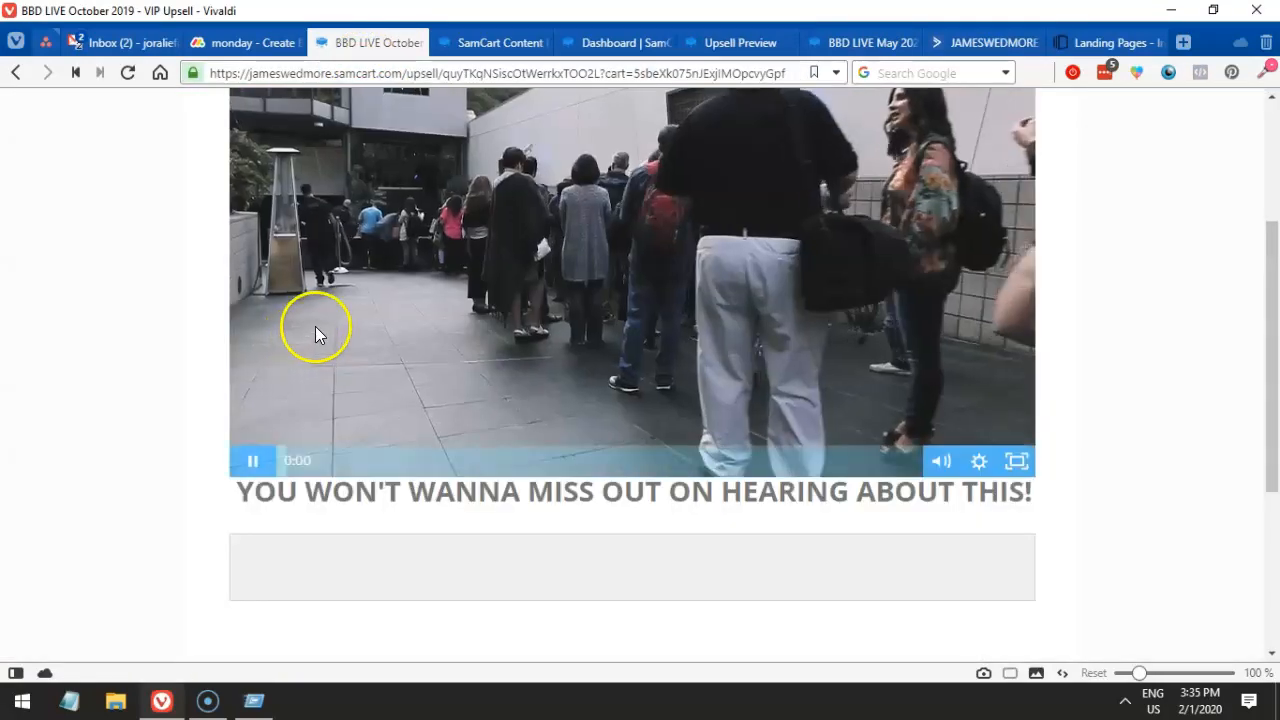
- Reinspect the page, find the Wistia iframe again and copy its src URL
{"action": "right_click", "coordinate": [178, 410]}
{"action": "left_click", "coordinate": [230, 396]}
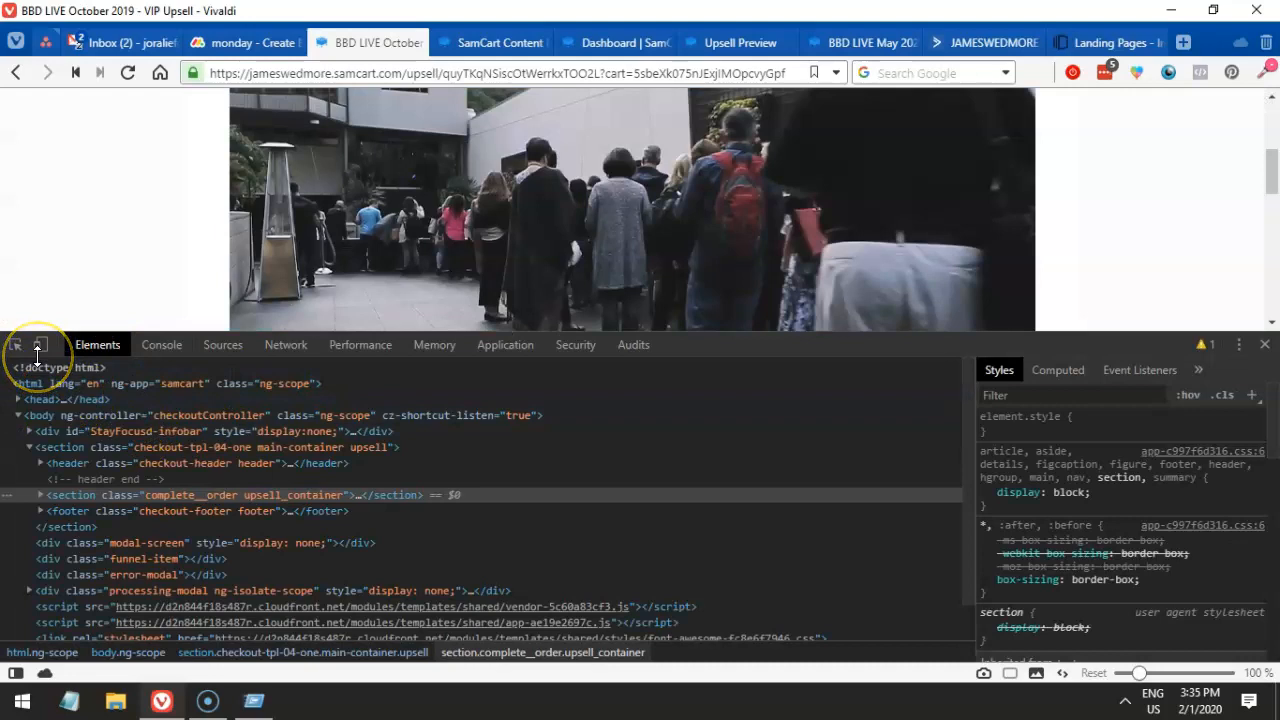
{"action": "left_click", "coordinate": [112, 496]}
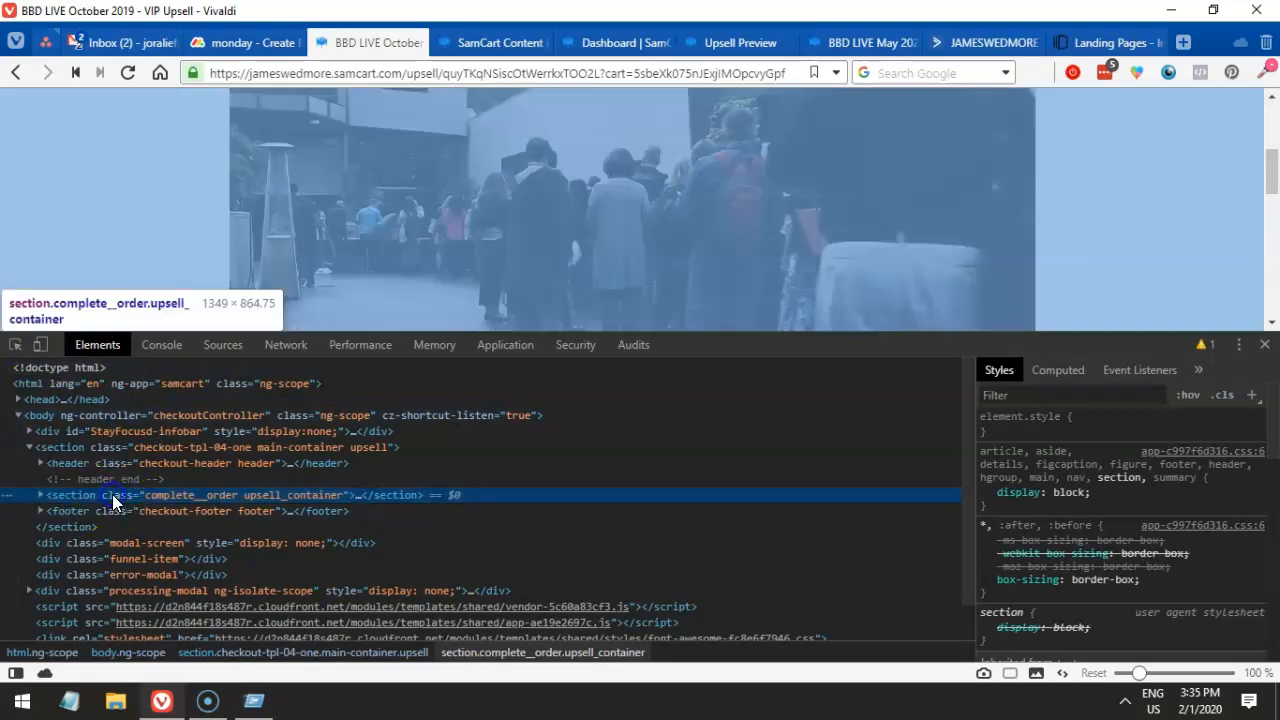
{"action": "key", "text": "ctrl+f"}
{"action": "type", "text": "wisit"}
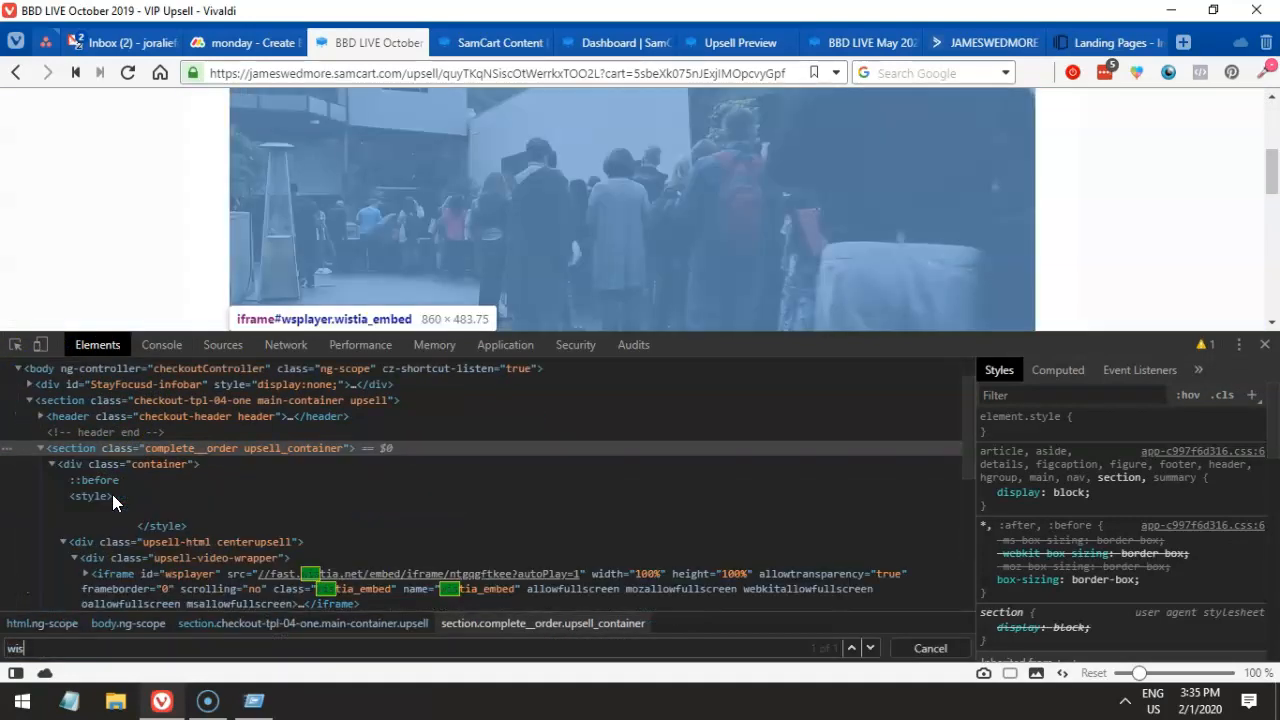
{"action": "key", "text": "BackSpace"}
{"action": "key", "text": "BackSpace"}
{"action": "type", "text": "tia"}
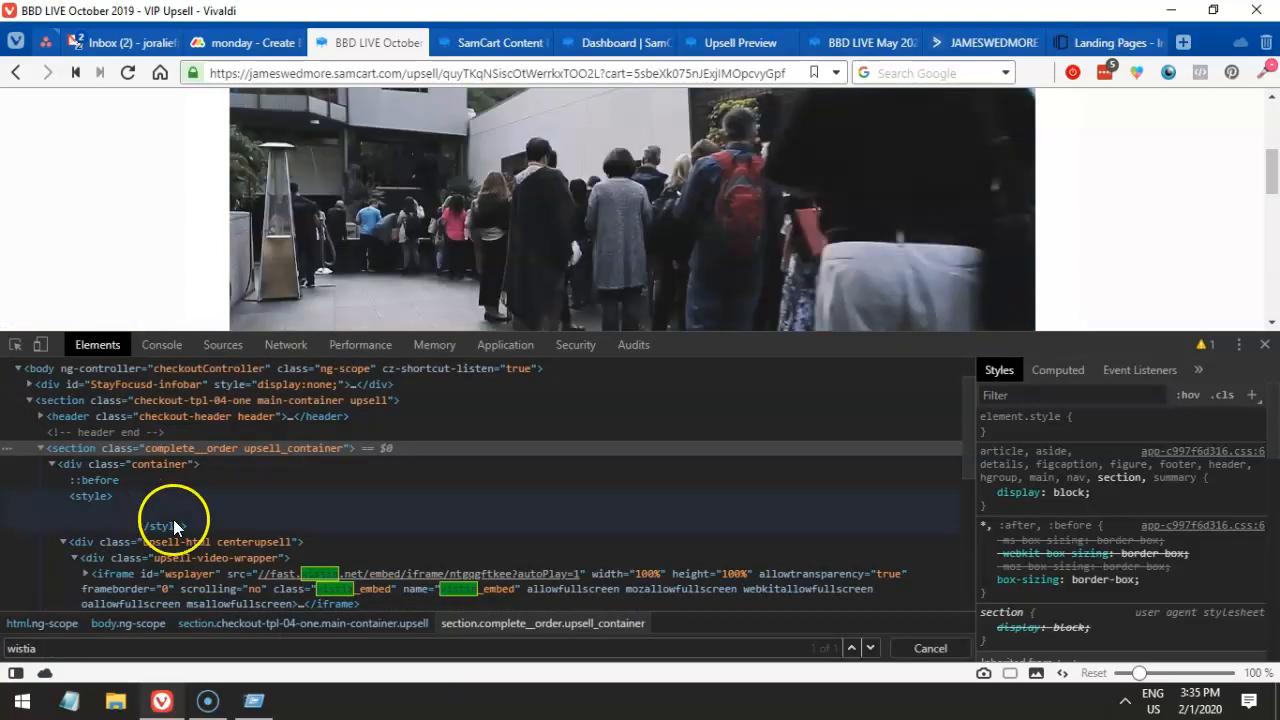
{"action": "left_click", "coordinate": [247, 573]}
{"action": "left_click_drag", "start_coordinate": [250, 574], "coordinate": [361, 586]}
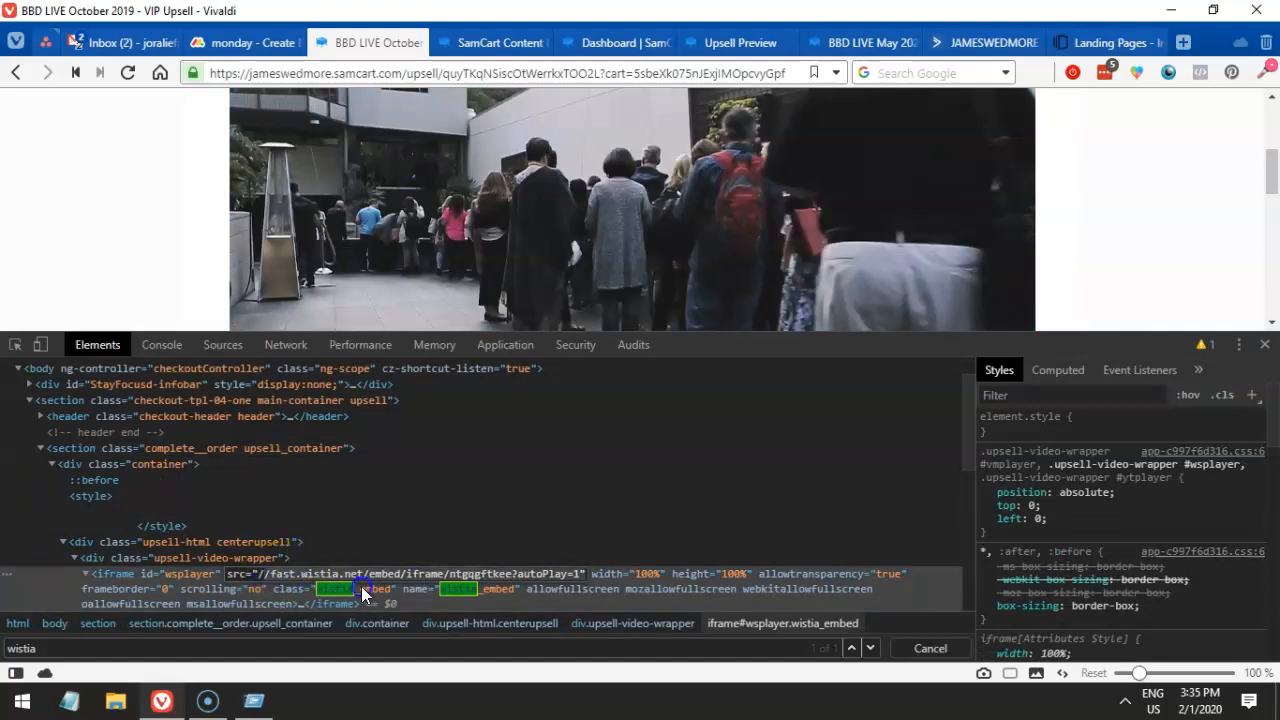
{"action": "double_click", "coordinate": [416, 576]}
{"action": "left_click", "coordinate": [578, 573]}
- Paste the Wistia embed URL into the video block's URL field and dismiss the resulting error
{"action": "left_click", "coordinate": [468, 428]}
{"action": "left_click", "coordinate": [462, 44]}
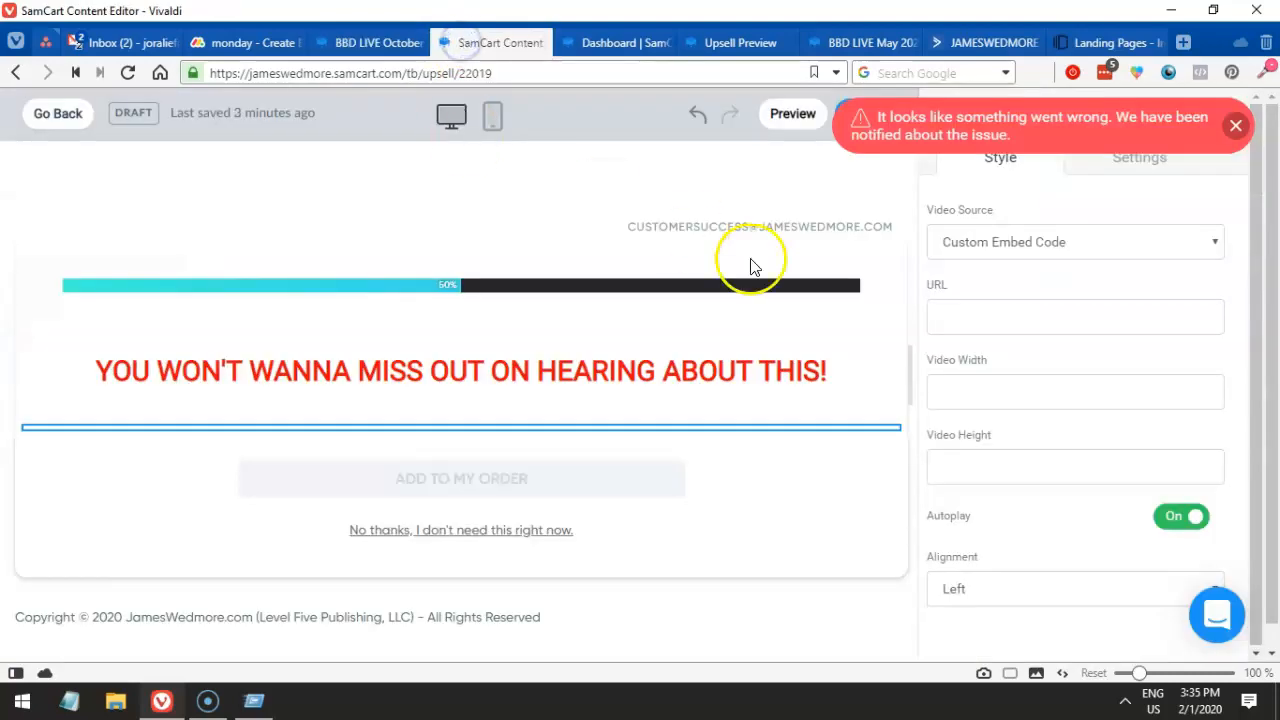
{"action": "left_click", "coordinate": [959, 316]}
{"action": "key", "text": "ctrl+v"}
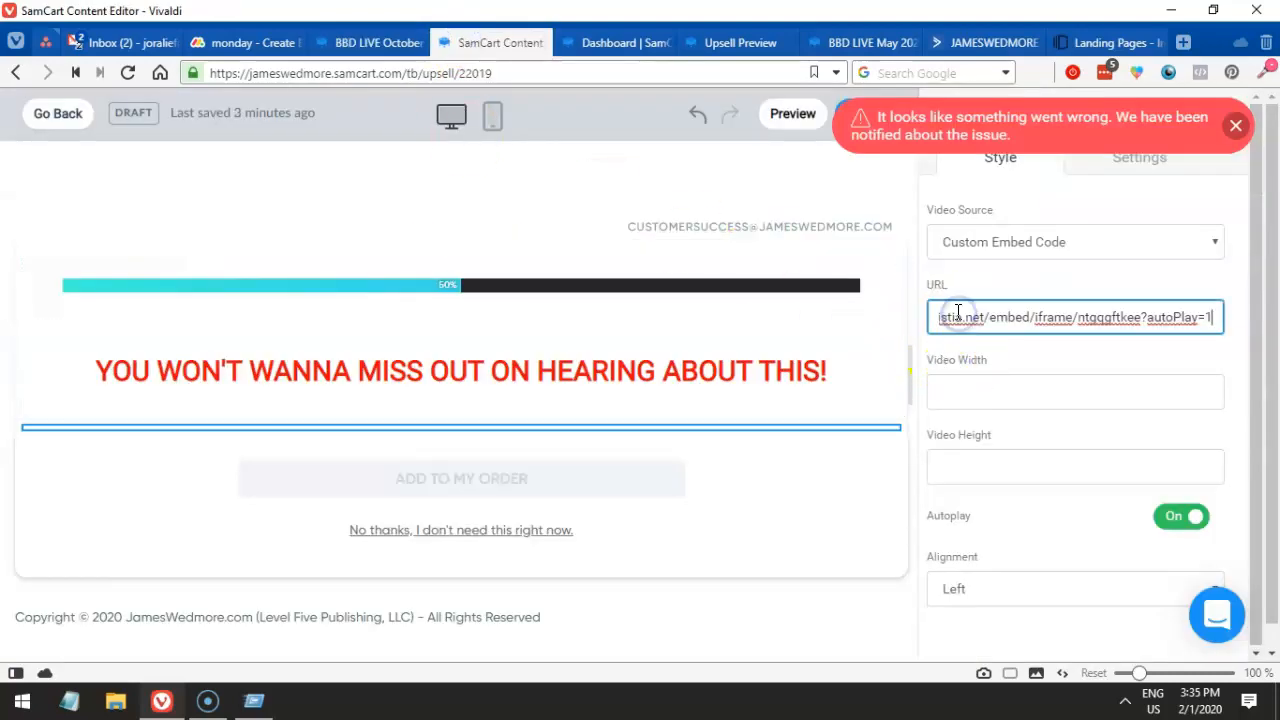
{"action": "left_click", "coordinate": [979, 372]}
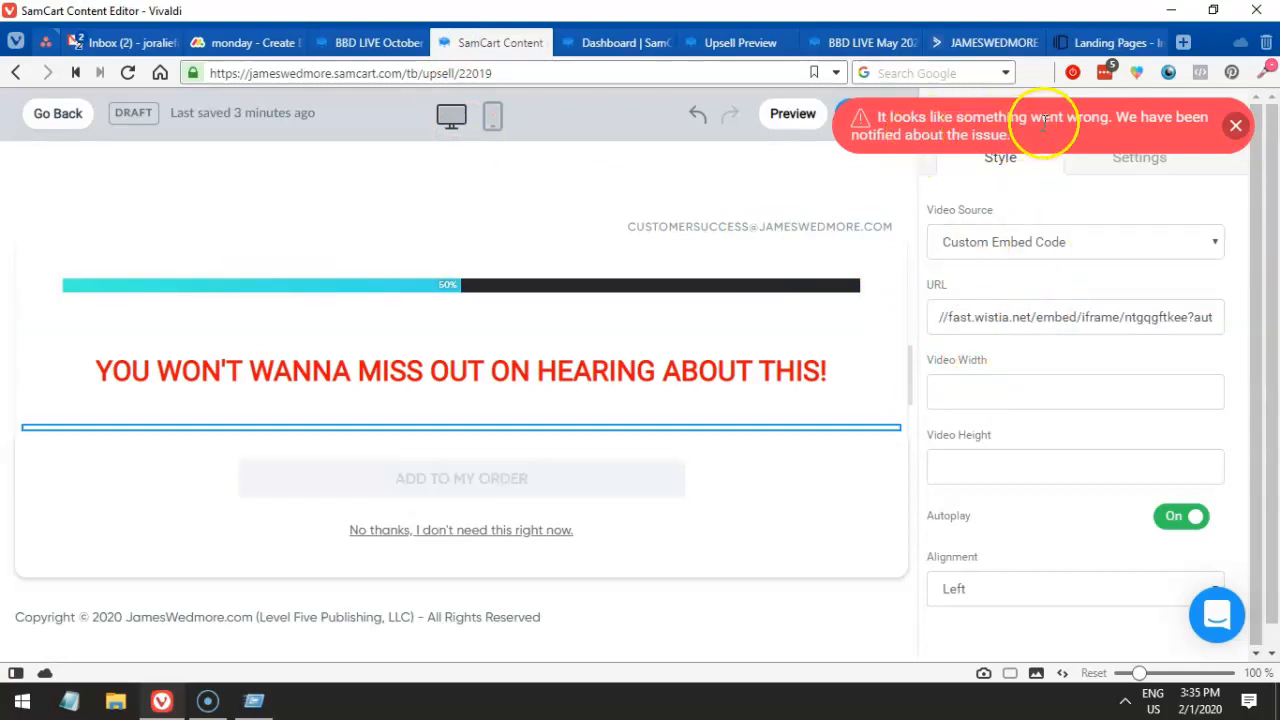
{"action": "left_click", "coordinate": [957, 317]}
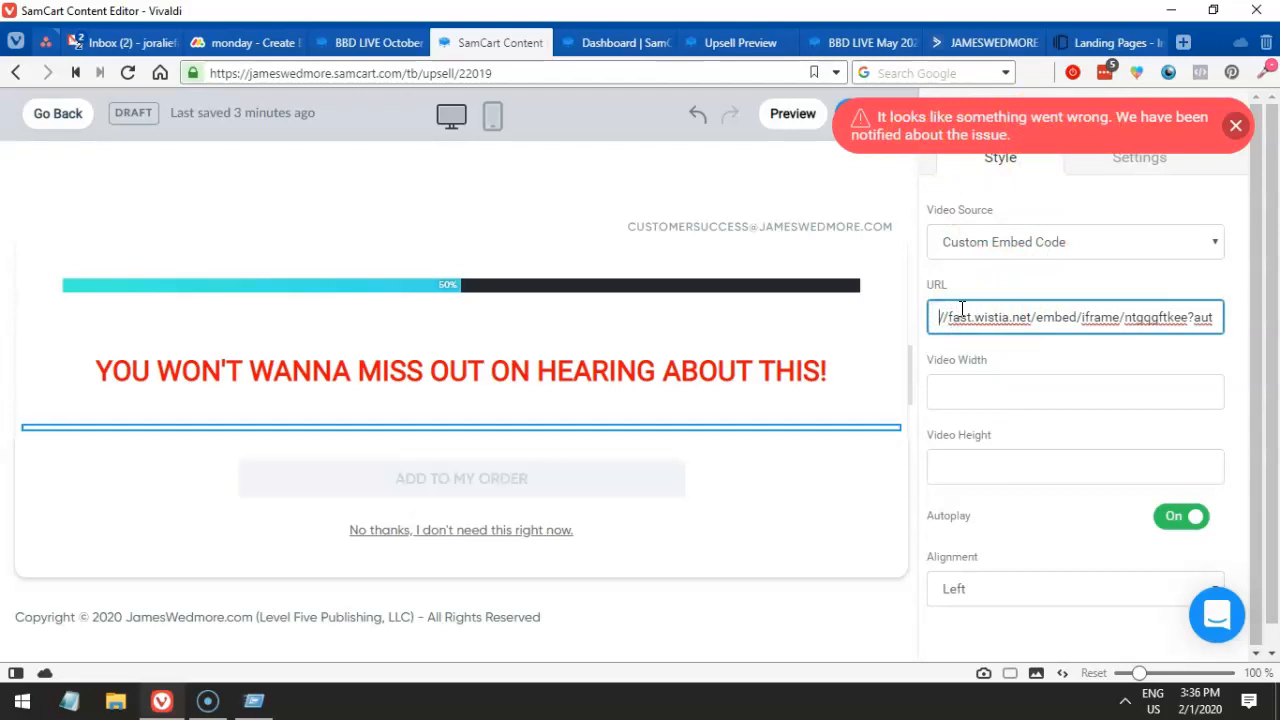
{"action": "left_click", "coordinate": [1236, 125]}
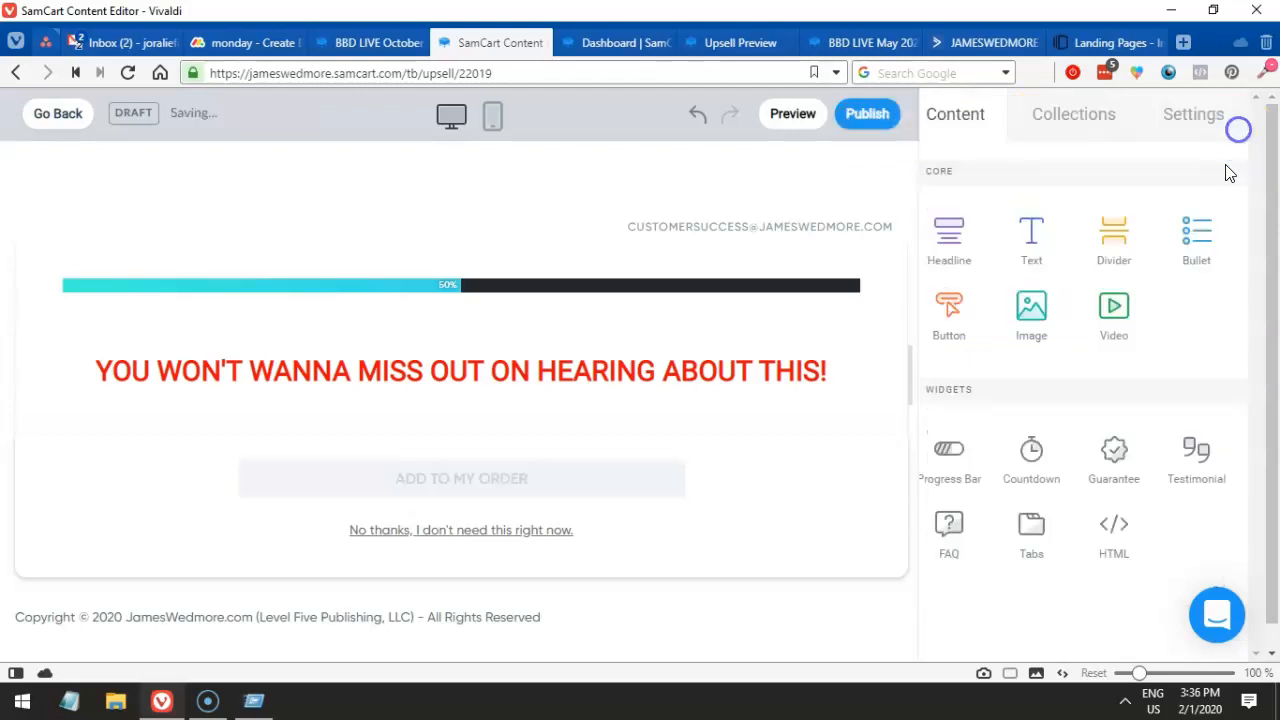
- Add a Wistia video block below the progress bar with the pasted URL, dismissing another error
{"action": "left_click_drag", "start_coordinate": [1100, 322], "coordinate": [573, 323]}
{"action": "left_click", "coordinate": [1037, 242]}
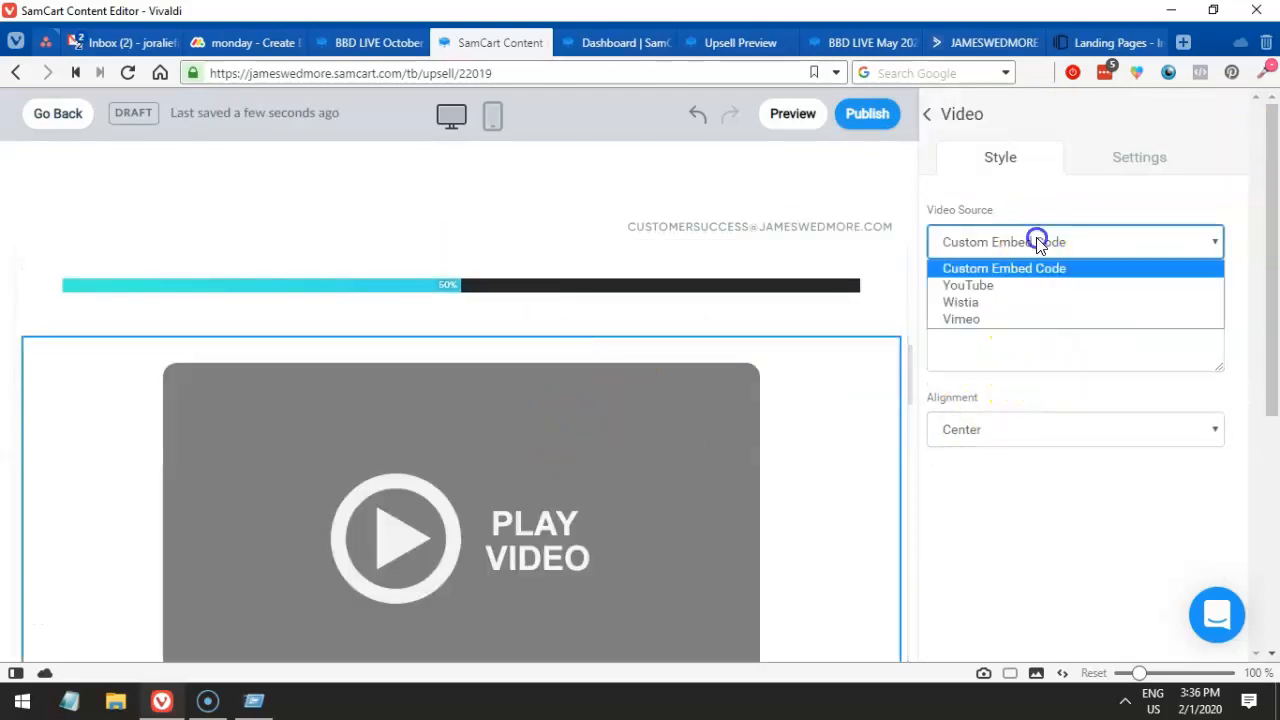
{"action": "left_click", "coordinate": [1035, 302]}
{"action": "left_click", "coordinate": [1027, 318]}
{"action": "key", "text": "ctrl+v"}
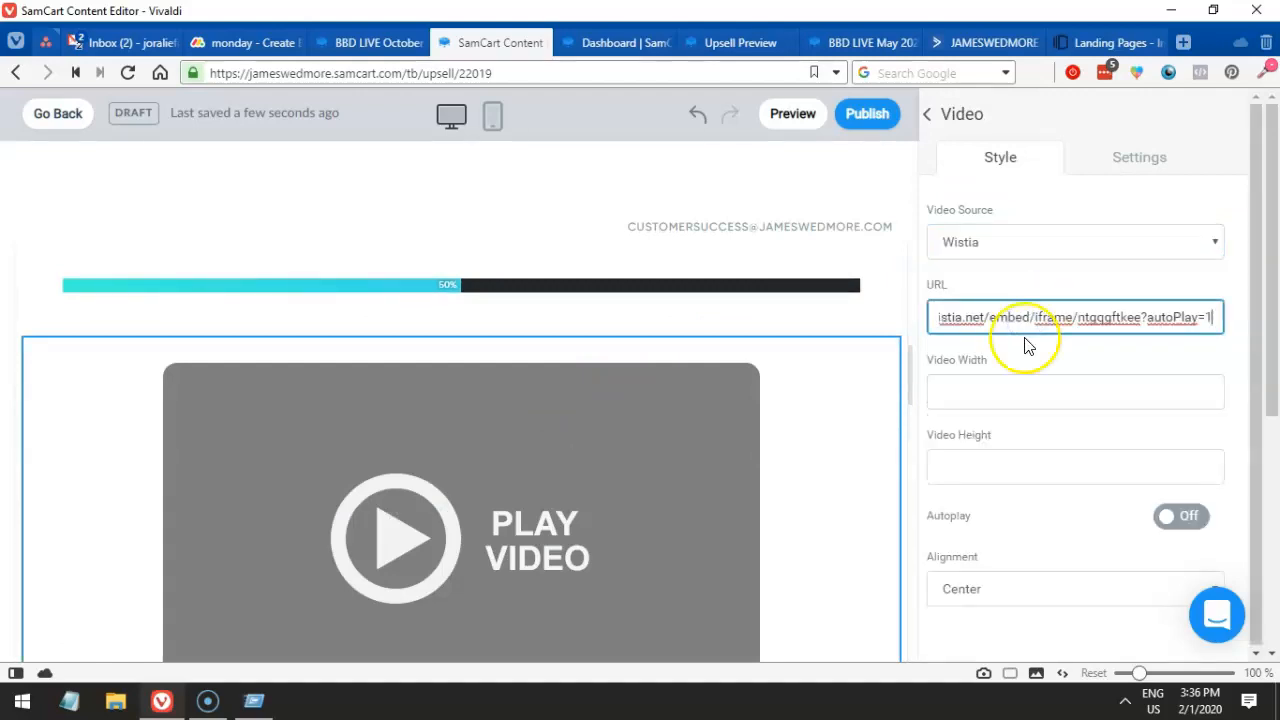
{"action": "left_click", "coordinate": [1025, 386]}
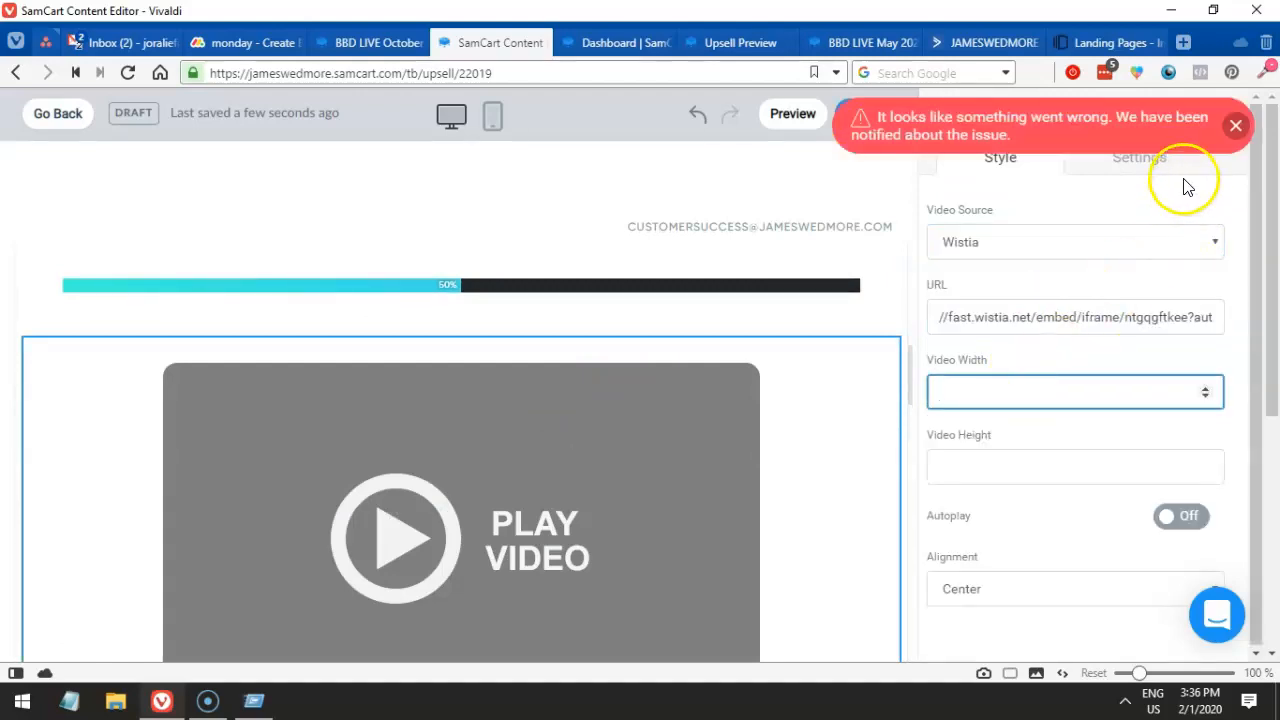
{"action": "left_click", "coordinate": [1235, 126]}
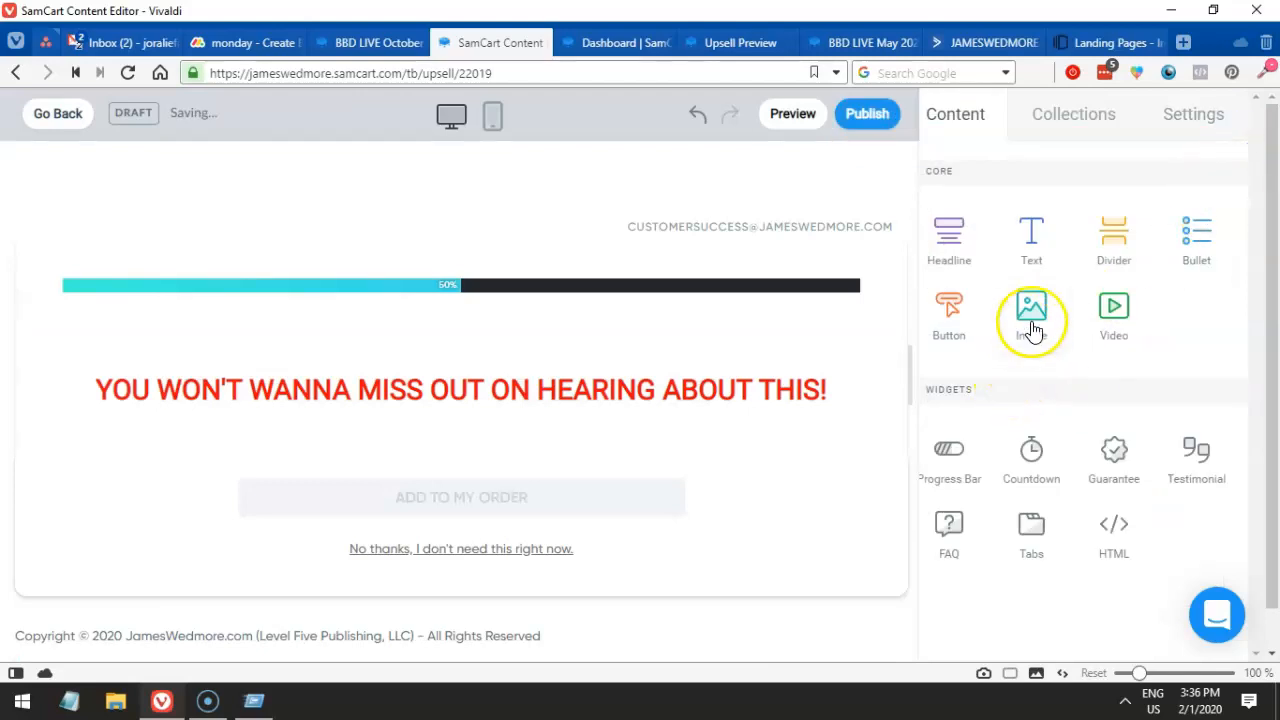
- Place a new video block above the headline, leaving its source unchanged
{"action": "left_click_drag", "start_coordinate": [1113, 308], "coordinate": [625, 342]}
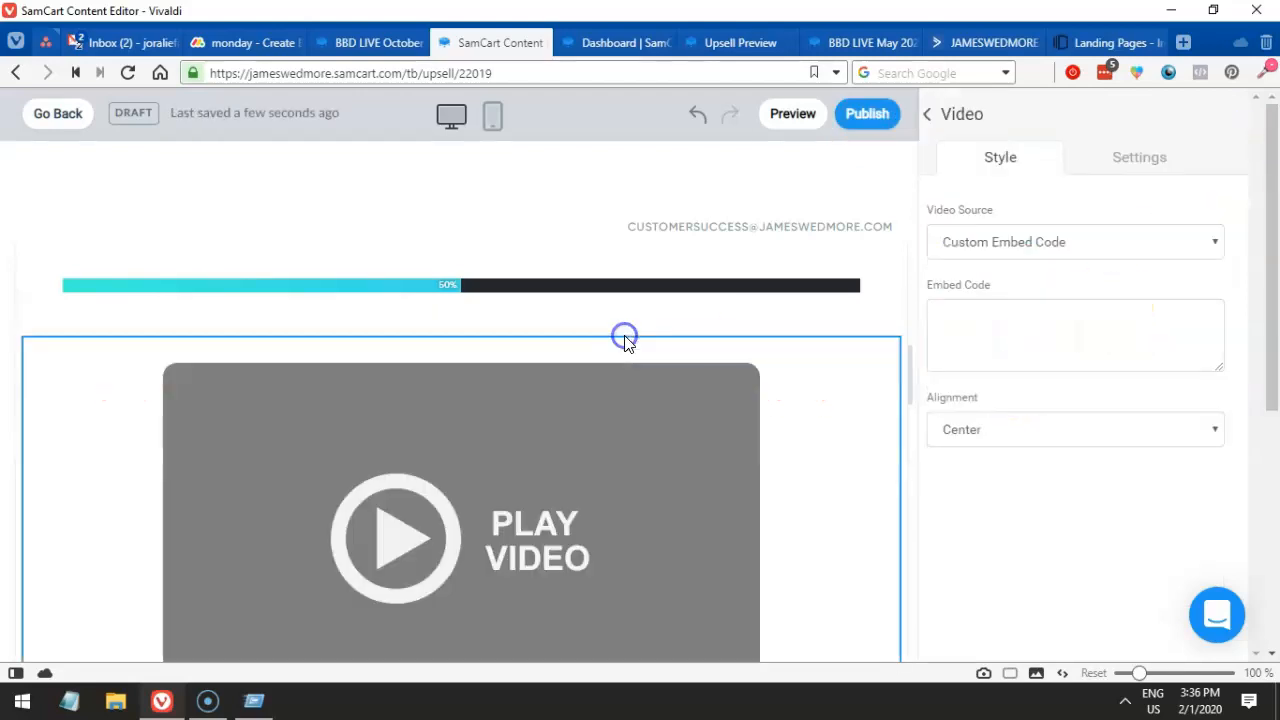
{"action": "left_click", "coordinate": [1076, 246]}
{"action": "left_click", "coordinate": [1076, 246]}
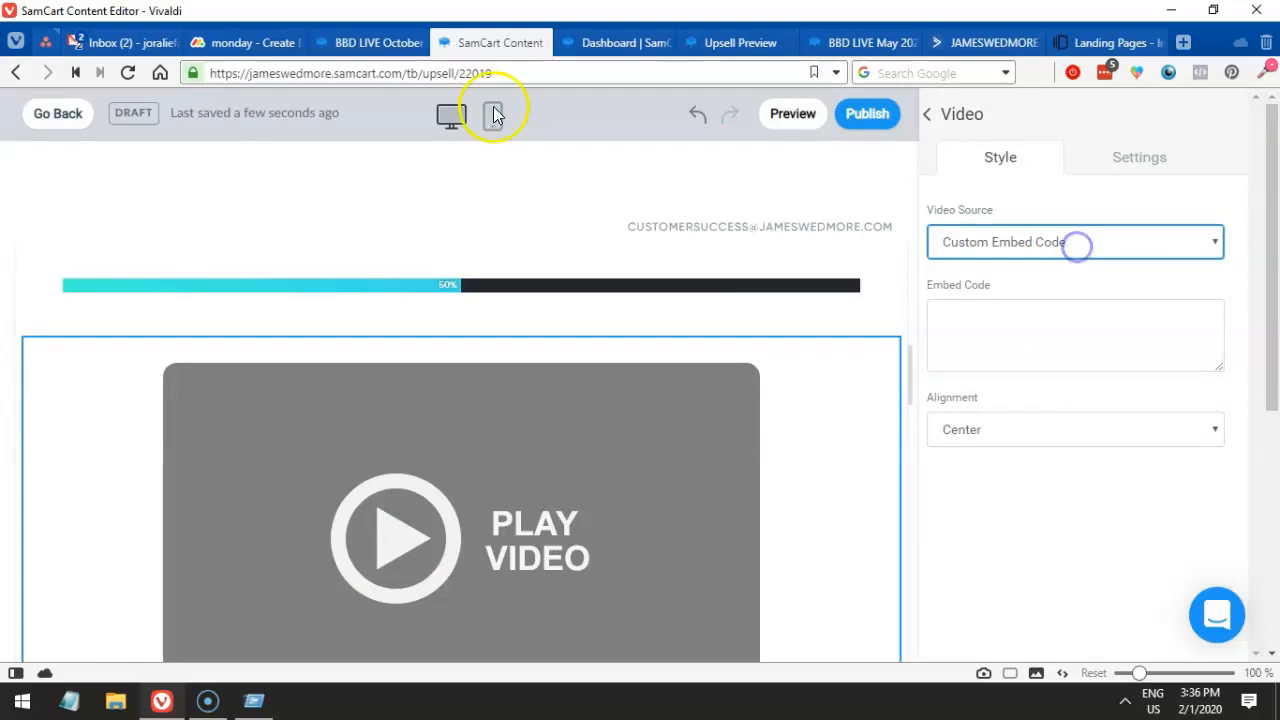
{"action": "left_click", "coordinate": [335, 48]}
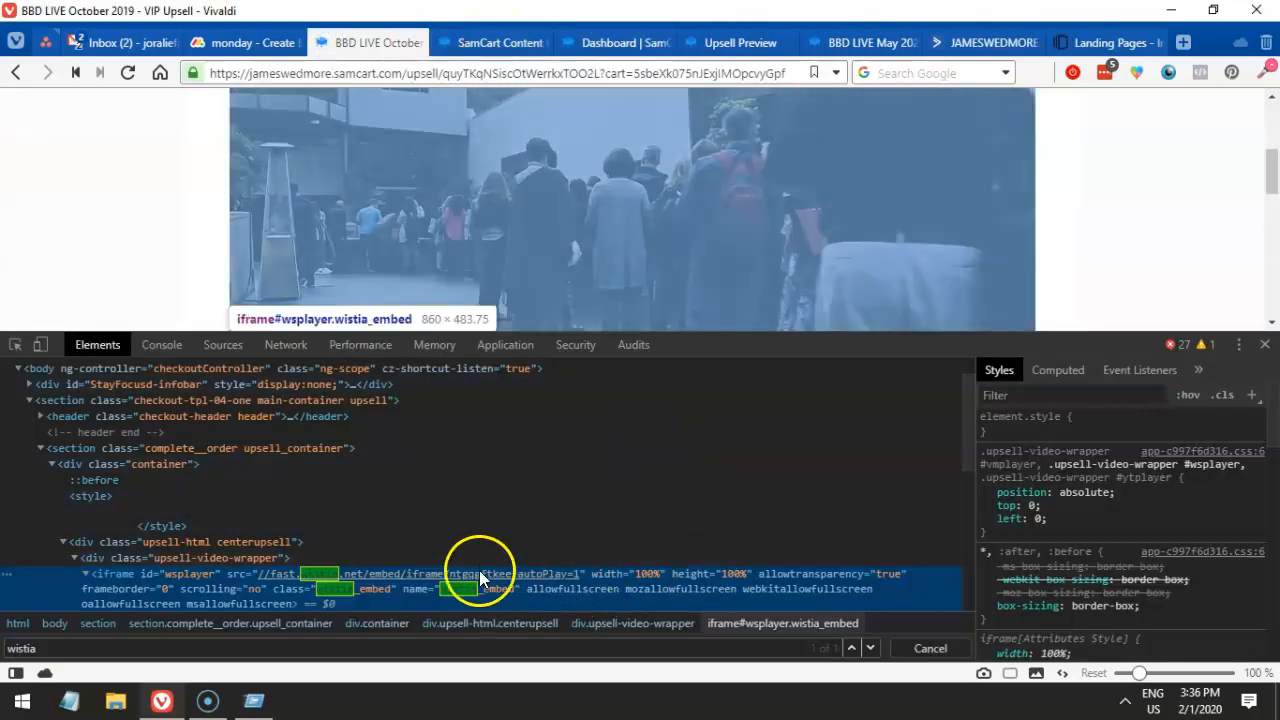
- Copy the whole Wistia iframe element from DevTools and return to the editor's embed code box
{"action": "scroll", "coordinate": [210, 553], "scroll_direction": "down", "scroll_amount": 1}
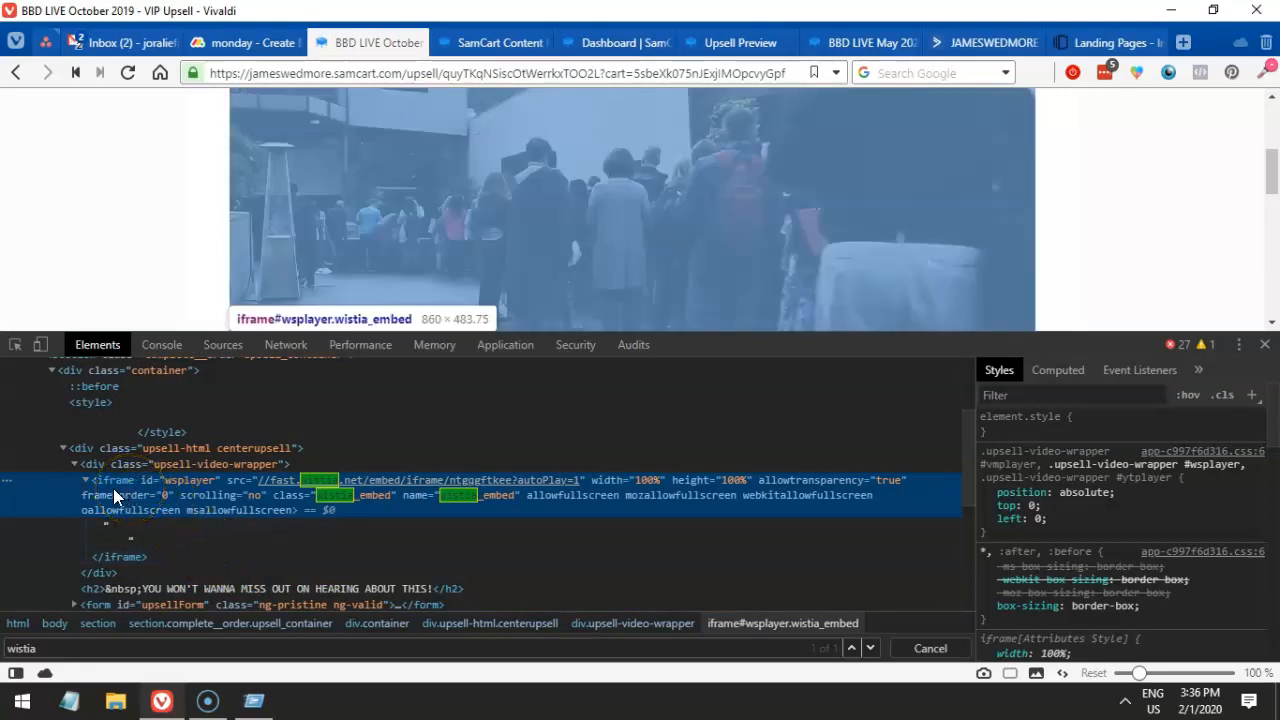
{"action": "right_click", "coordinate": [109, 483]}
{"action": "mouse_move", "coordinate": [189, 232]}
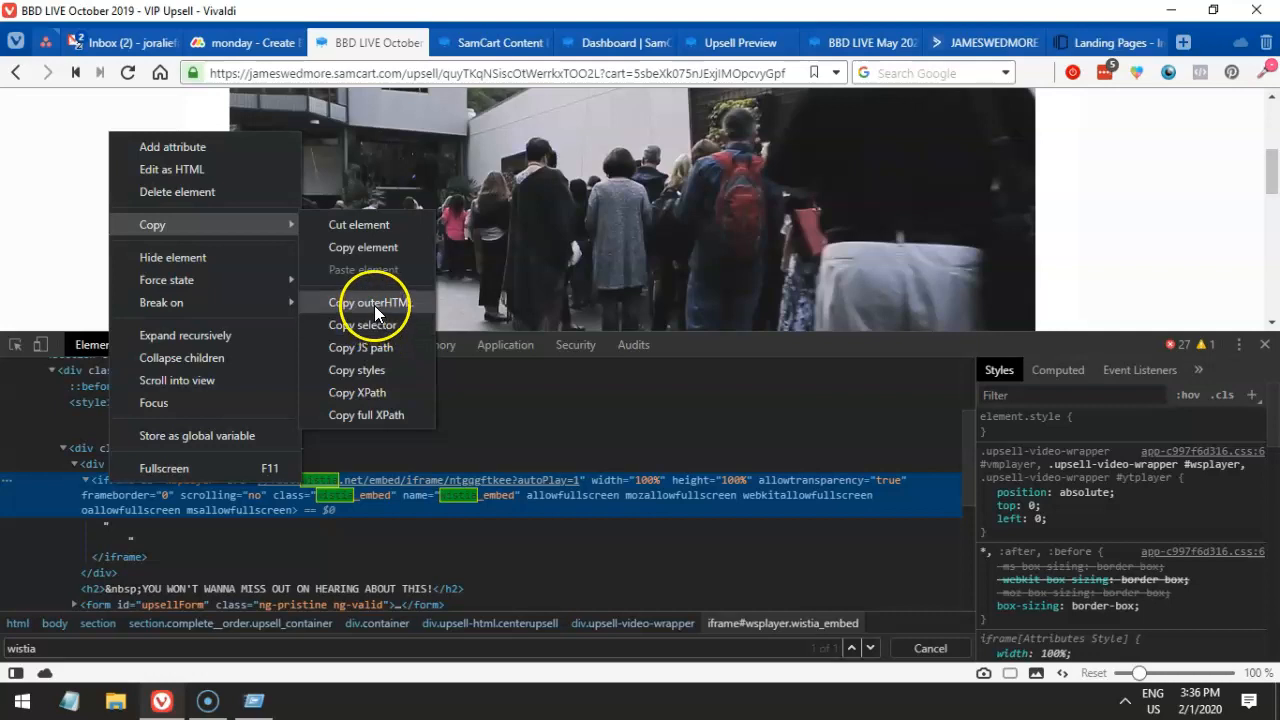
{"action": "left_click", "coordinate": [382, 250]}
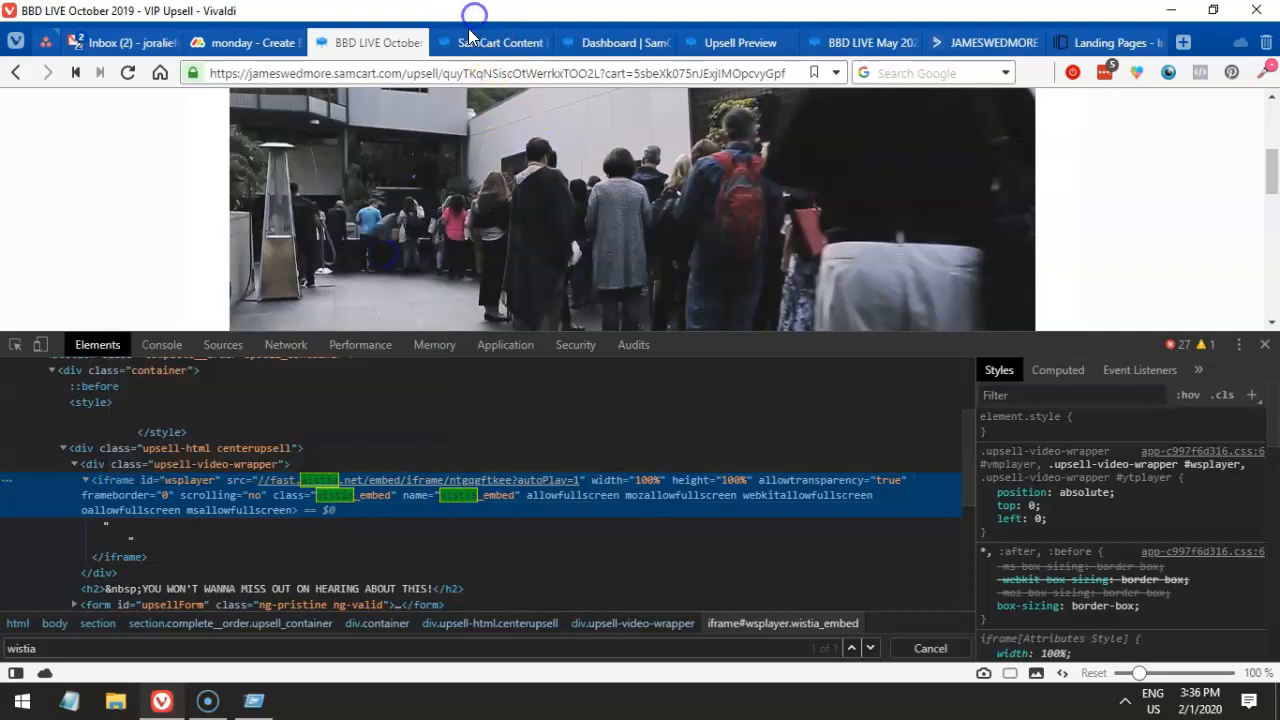
{"action": "left_click", "coordinate": [708, 42]}
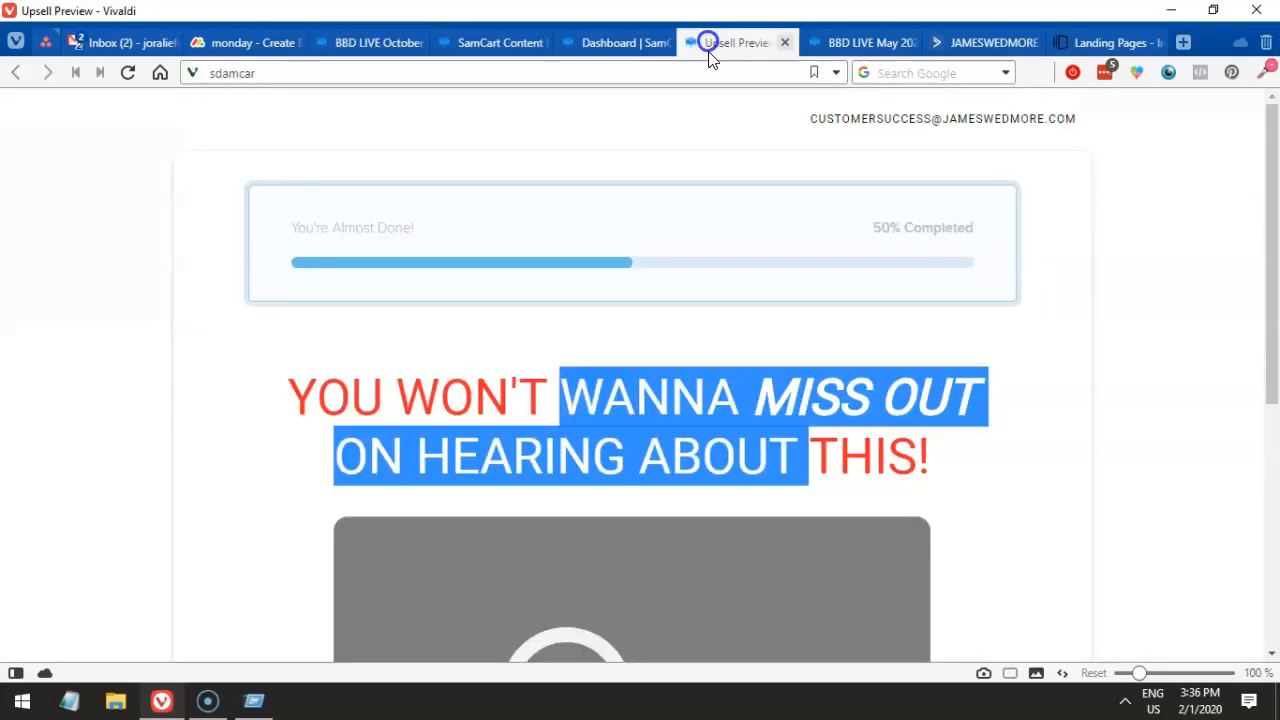
{"action": "left_click", "coordinate": [608, 45]}
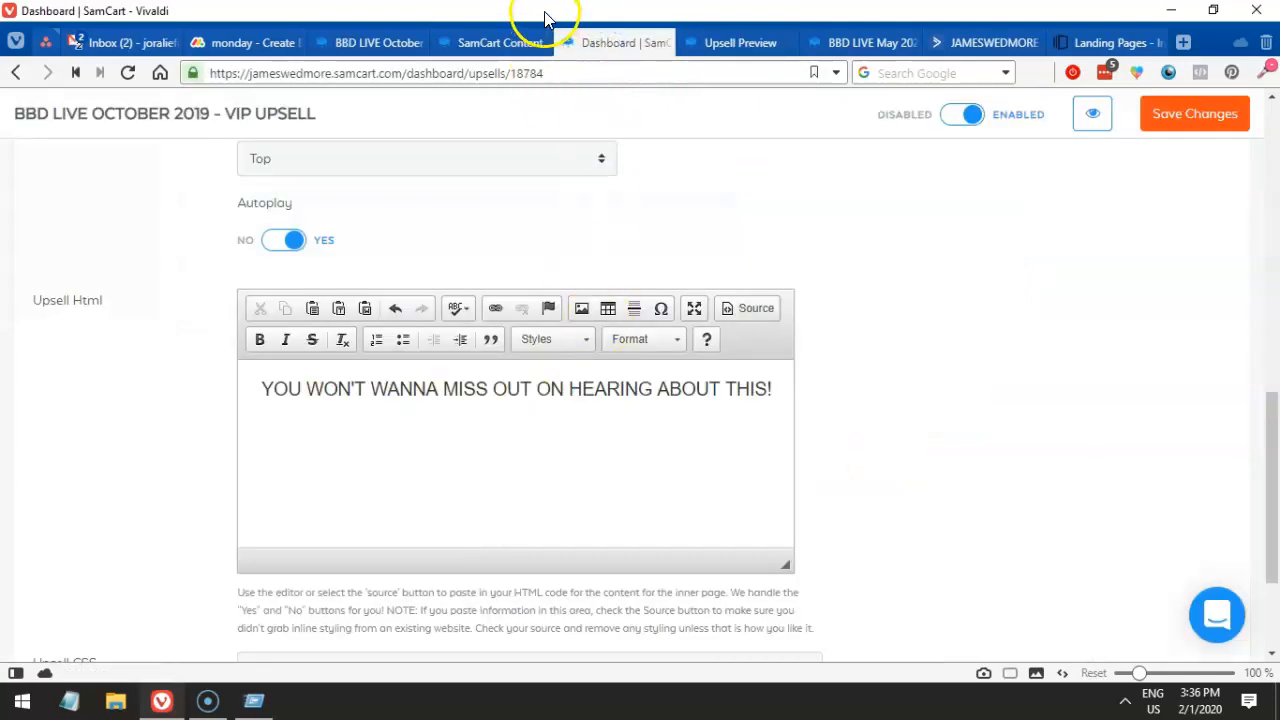
{"action": "left_click", "coordinate": [495, 42]}
{"action": "left_click", "coordinate": [1023, 323]}
- Paste the Wistia iframe code into the video block's Embed Code and apply it
{"action": "key", "text": "ctrl+v"}
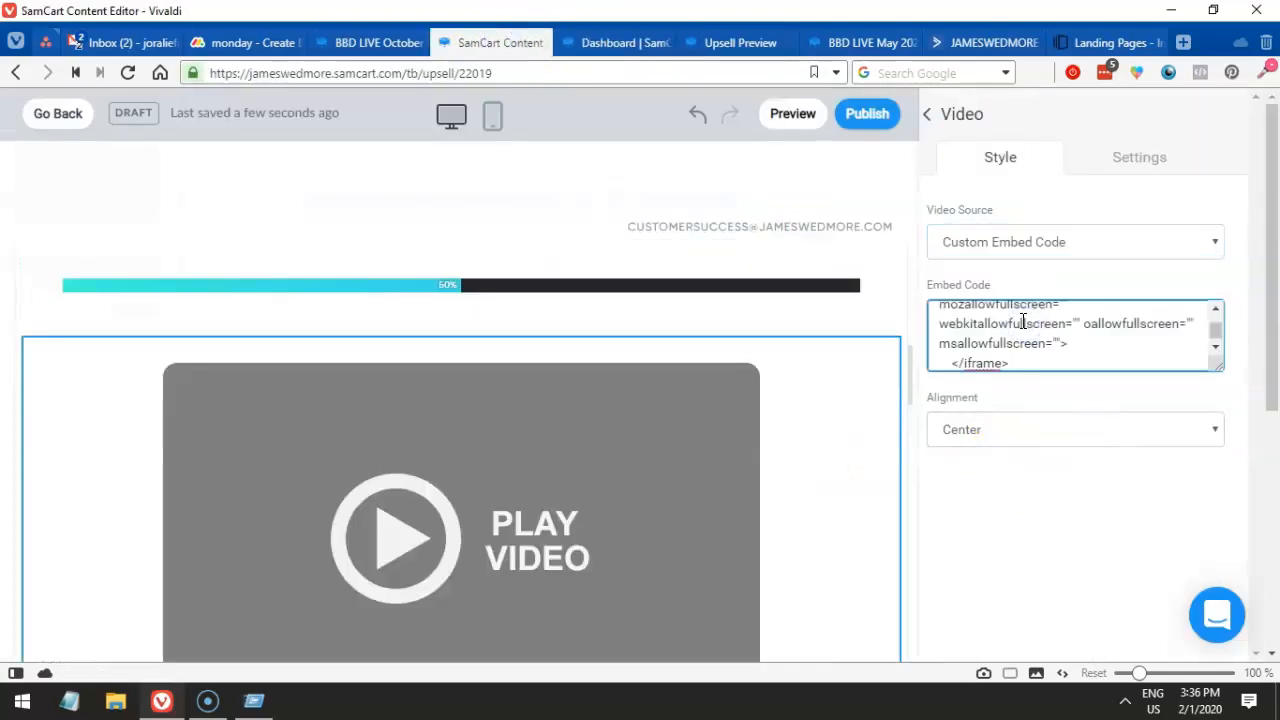
{"action": "left_click", "coordinate": [1054, 490]}
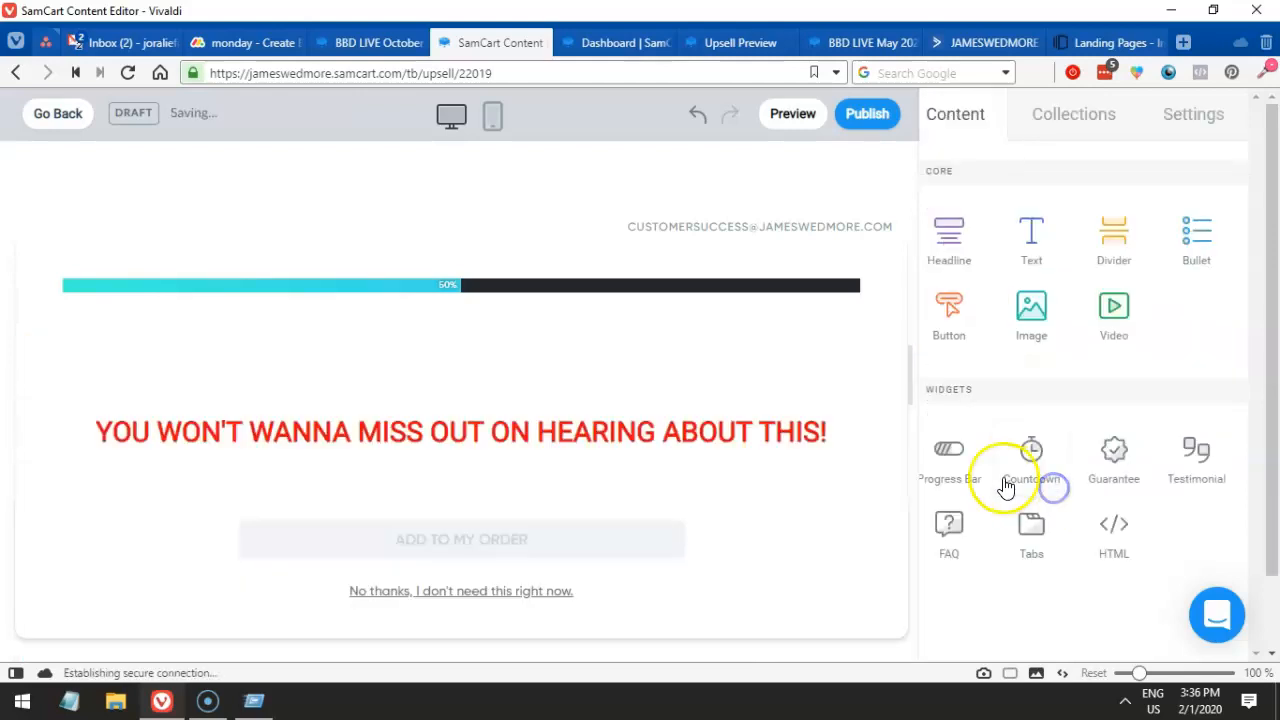
{"action": "scroll", "coordinate": [514, 312], "scroll_direction": "down", "scroll_amount": 1}
{"action": "scroll", "coordinate": [526, 303], "scroll_direction": "up", "scroll_amount": 1}
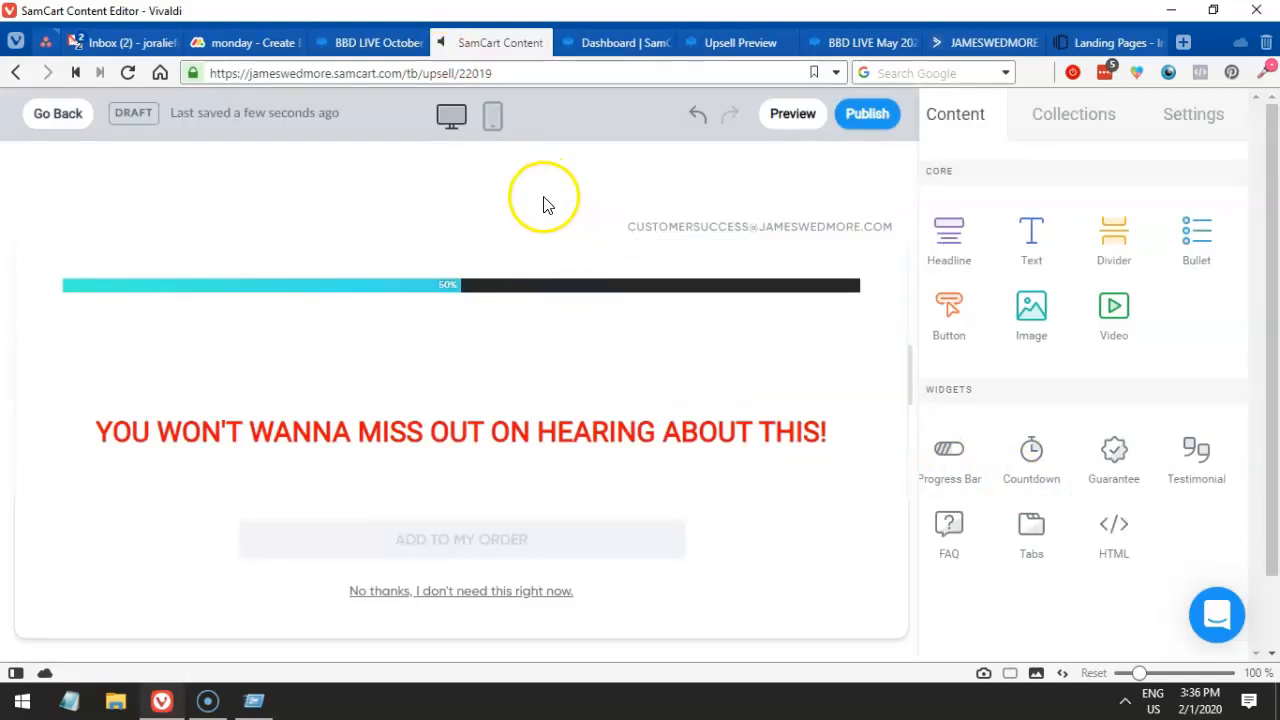
- Lower the speaker volume from the system tray
{"action": "left_click", "coordinate": [1125, 701]}
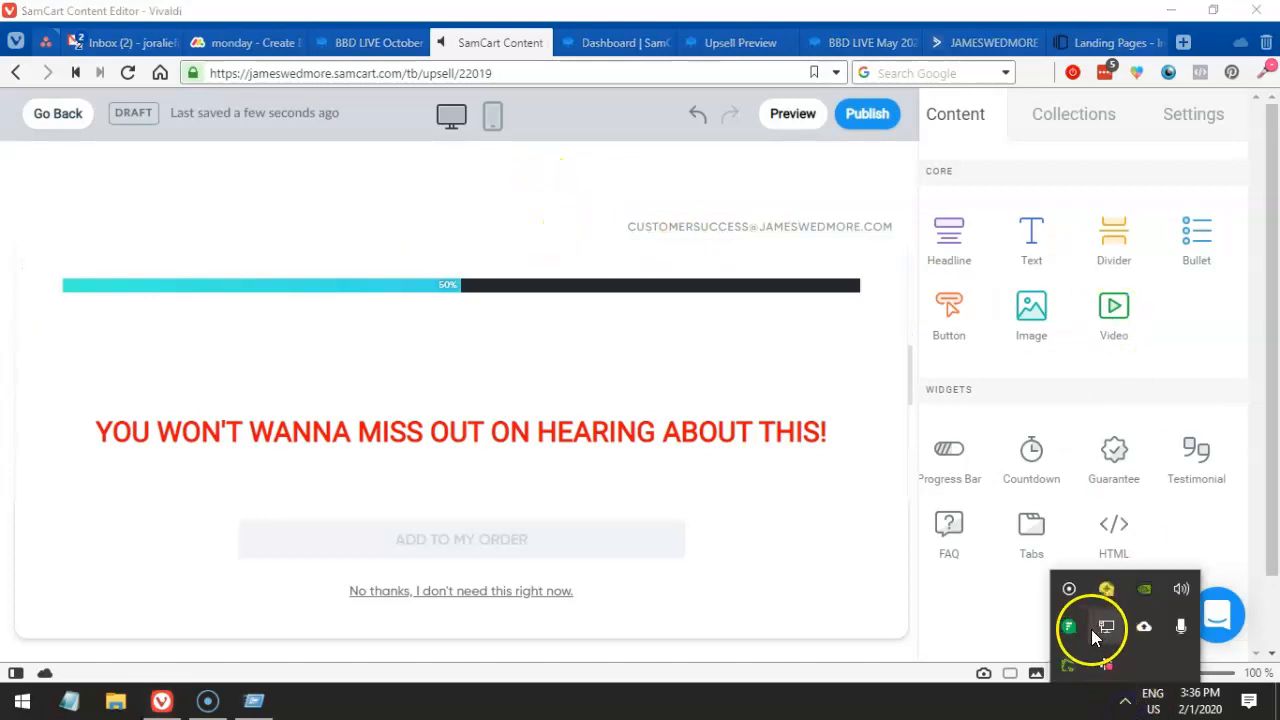
{"action": "left_click", "coordinate": [1180, 590]}
{"action": "left_click_drag", "start_coordinate": [1220, 656], "coordinate": [1022, 660]}
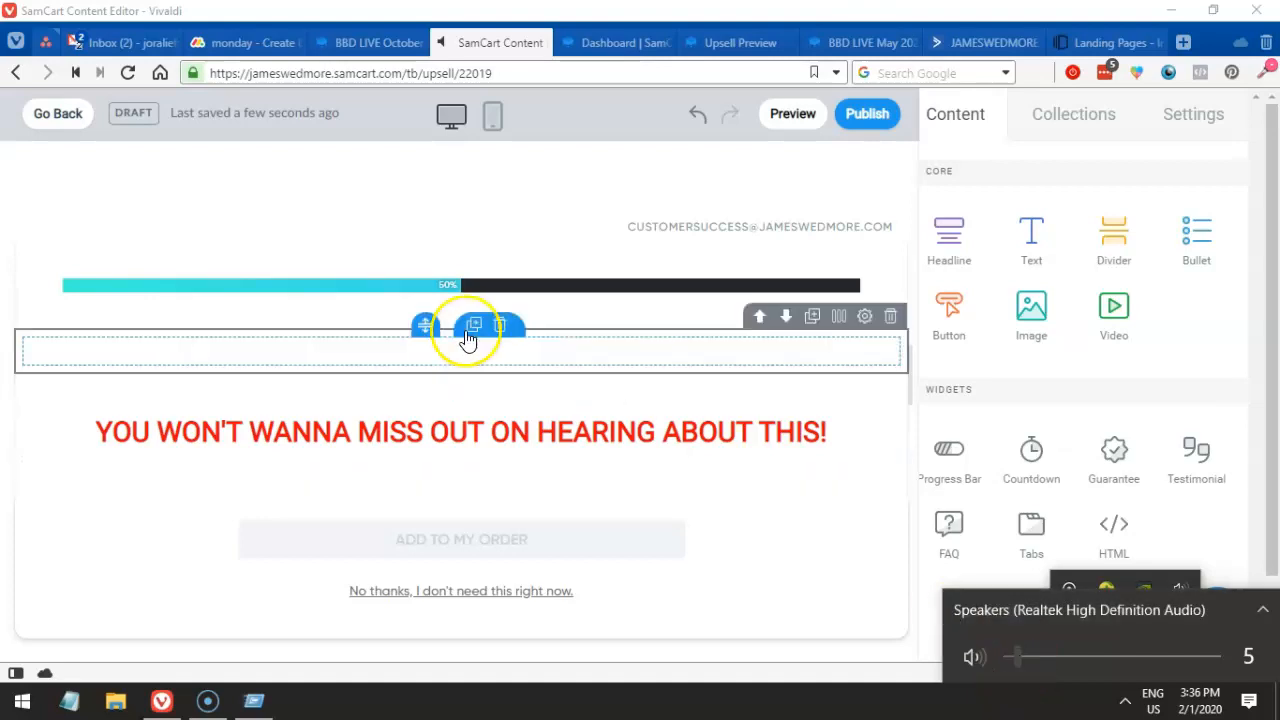
- Reselect the video block and enlarge its Embed Code box to review the iframe code
{"action": "left_click", "coordinate": [643, 365]}
{"action": "left_click_drag", "start_coordinate": [1217, 366], "coordinate": [1226, 468]}
{"action": "left_click", "coordinate": [1103, 360]}
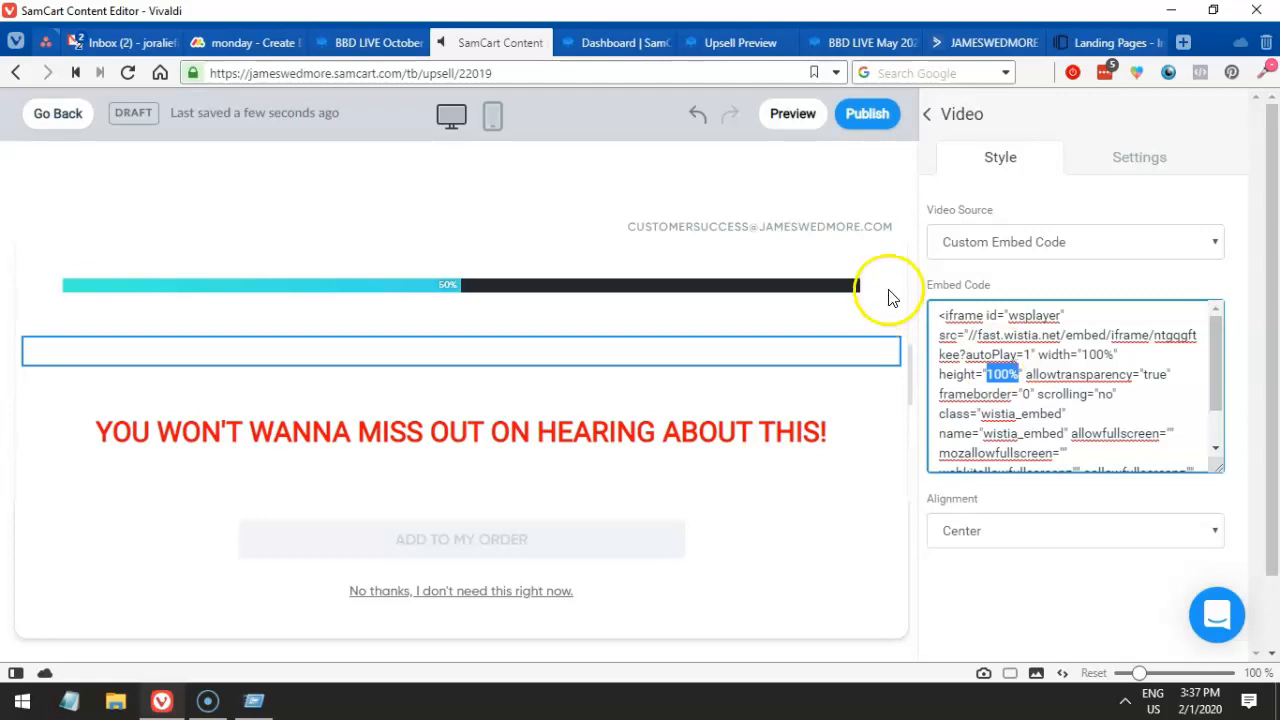
{"action": "left_click", "coordinate": [575, 38]}
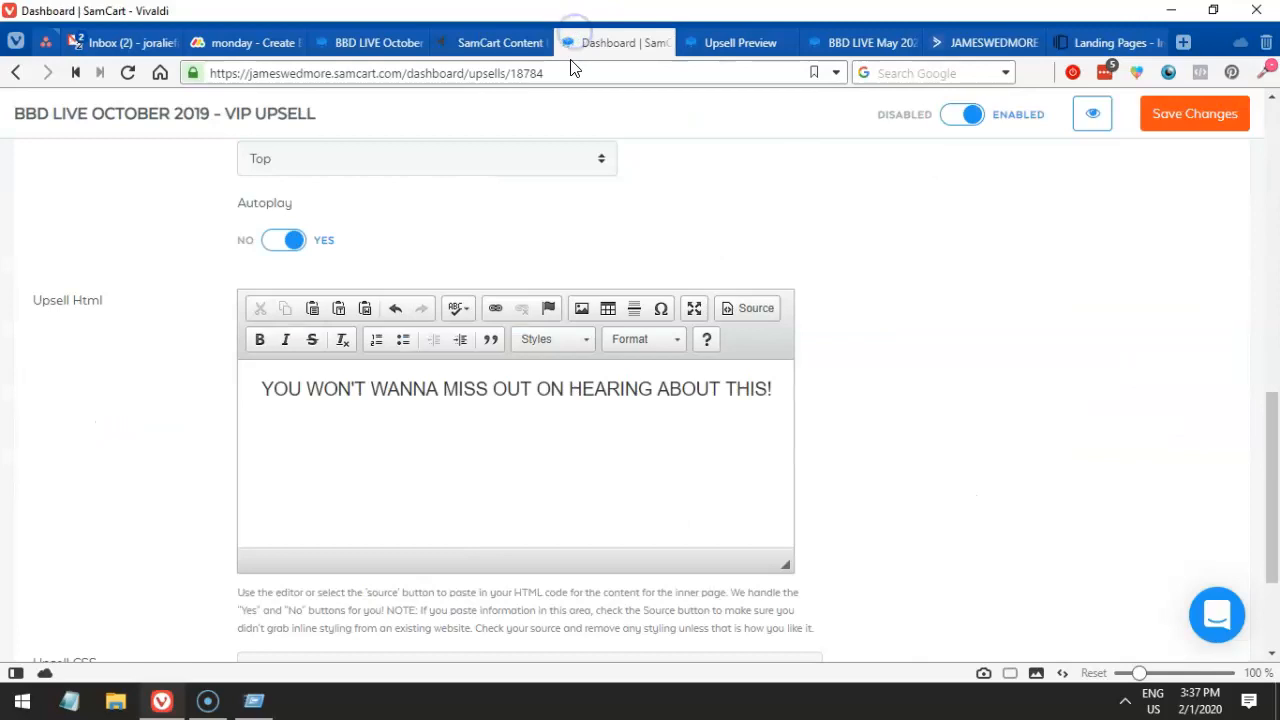
{"action": "left_click", "coordinate": [497, 38]}
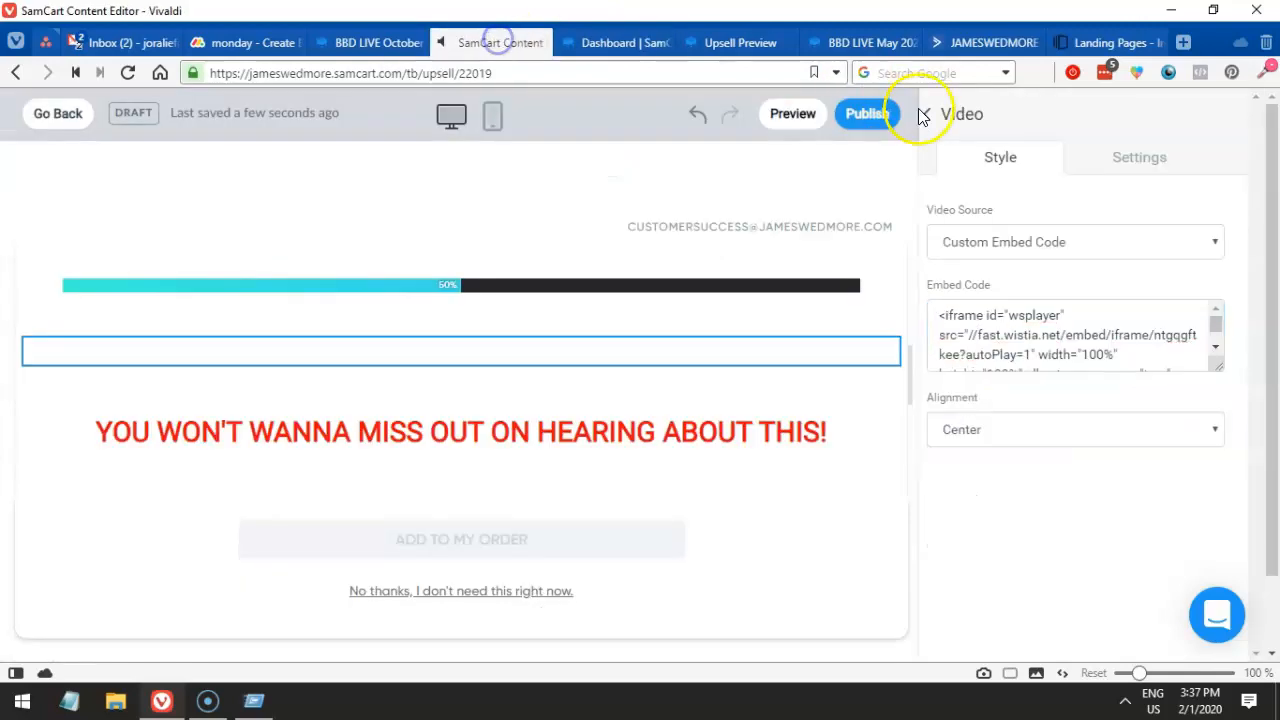
- Preview the upsell page to confirm the 8:52 Wistia video shows above the headline, then reselect the video block
{"action": "left_click", "coordinate": [793, 115]}
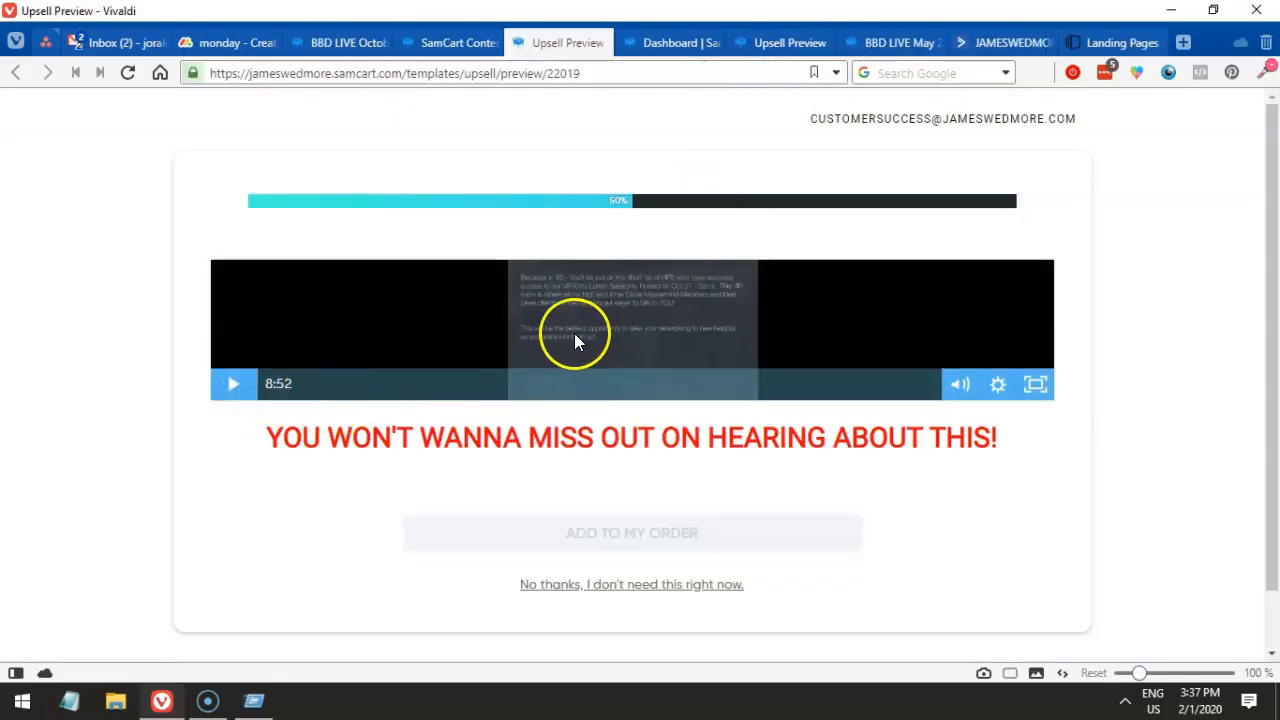
{"action": "left_click", "coordinate": [446, 56]}
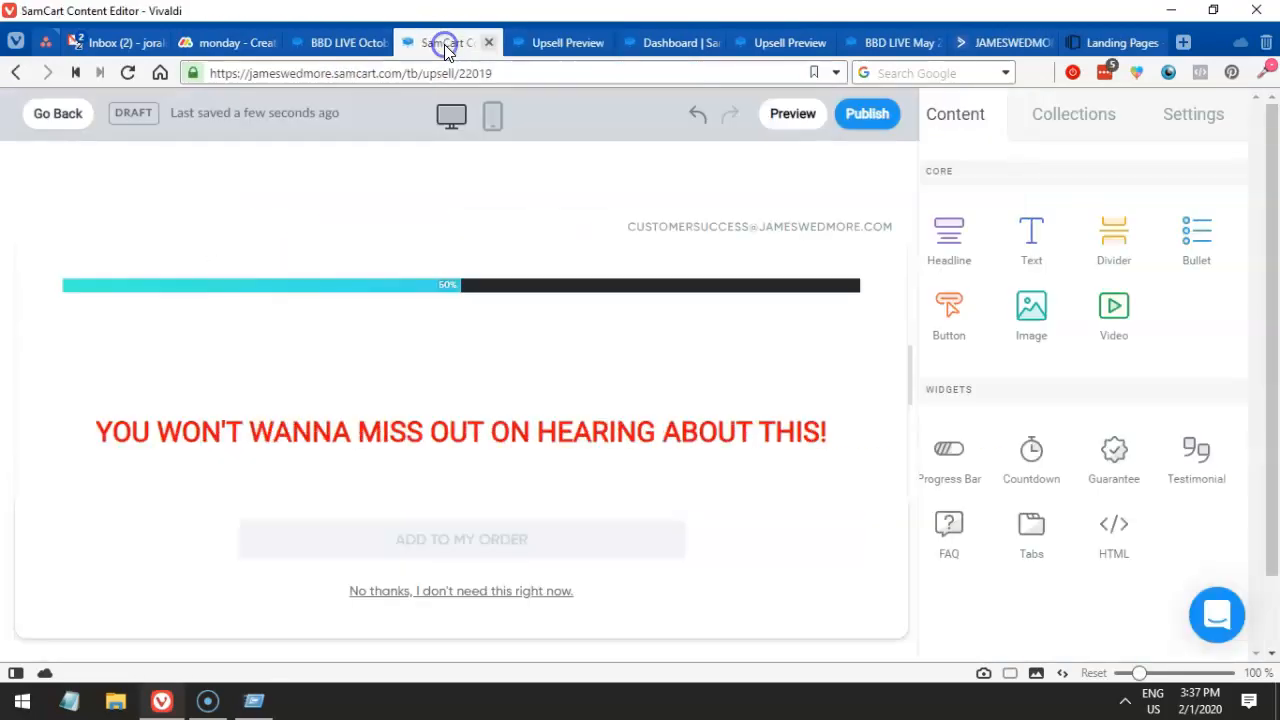
{"action": "left_click_drag", "start_coordinate": [980, 294], "coordinate": [659, 360]}
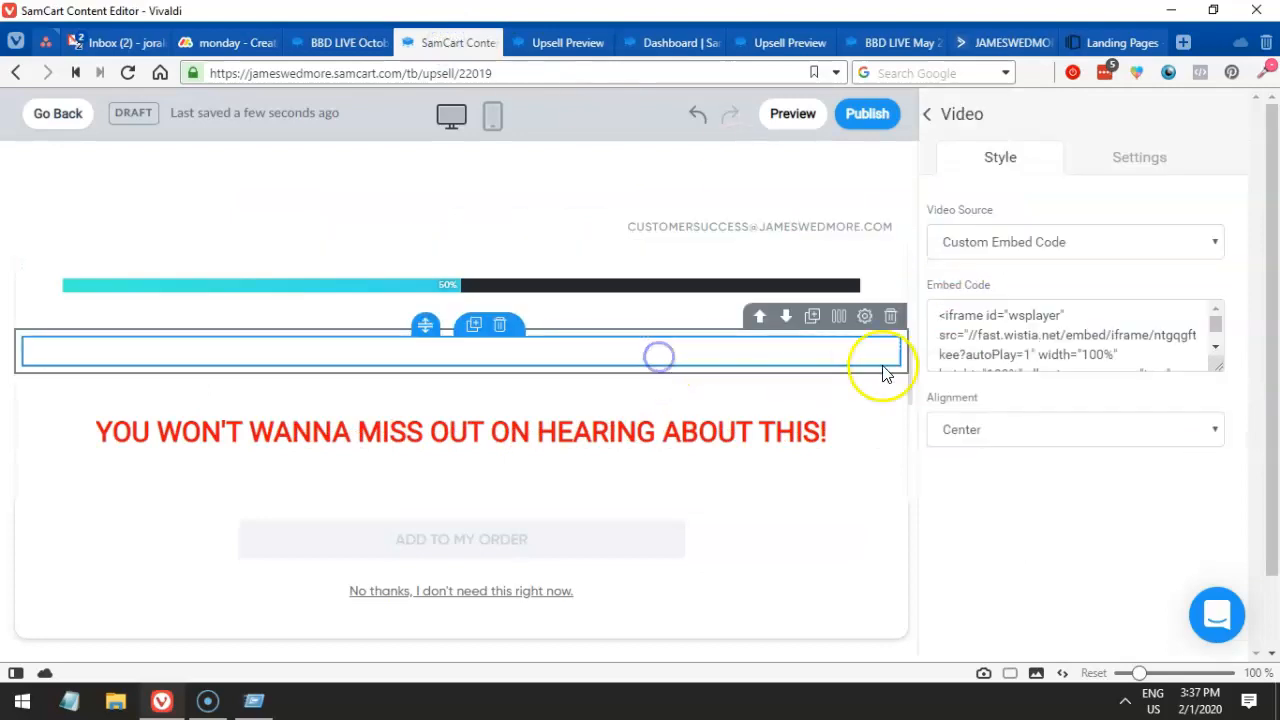
- Select the full embed code in the enlarged box, then go to the Upsell Preview tab's address bar
{"action": "left_click_drag", "start_coordinate": [1215, 358], "coordinate": [1208, 454]}
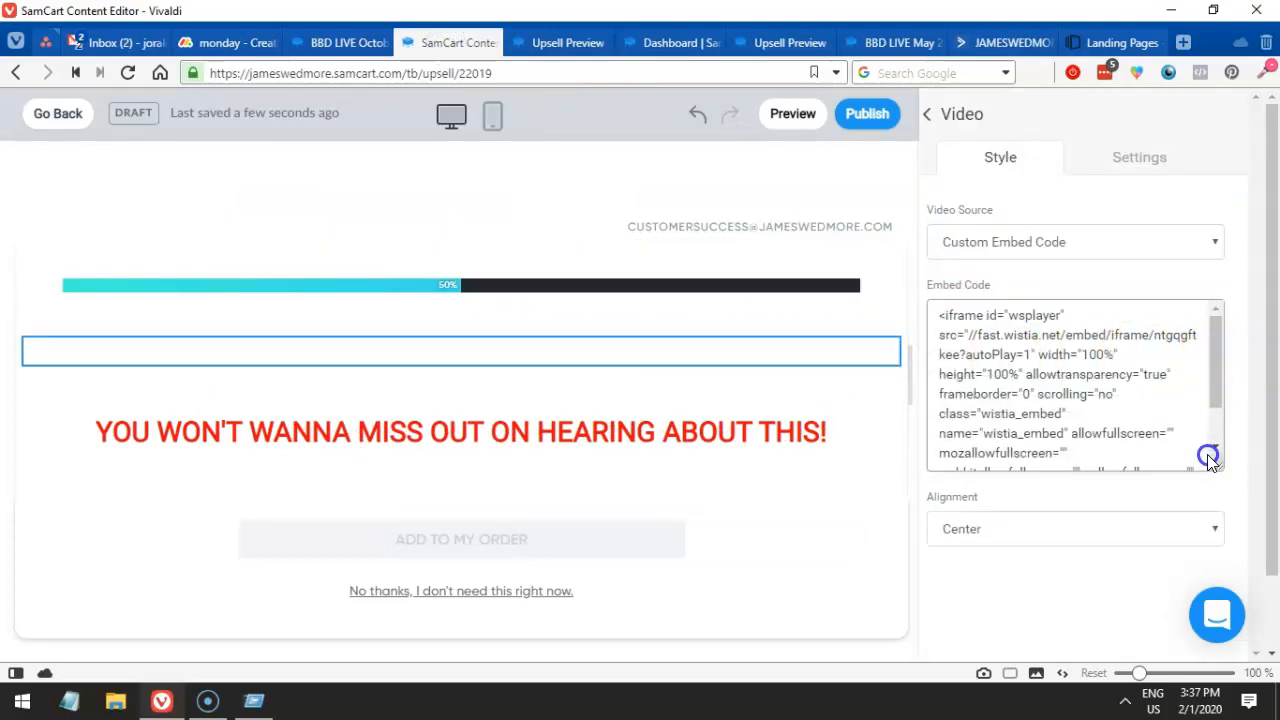
{"action": "left_click", "coordinate": [962, 366]}
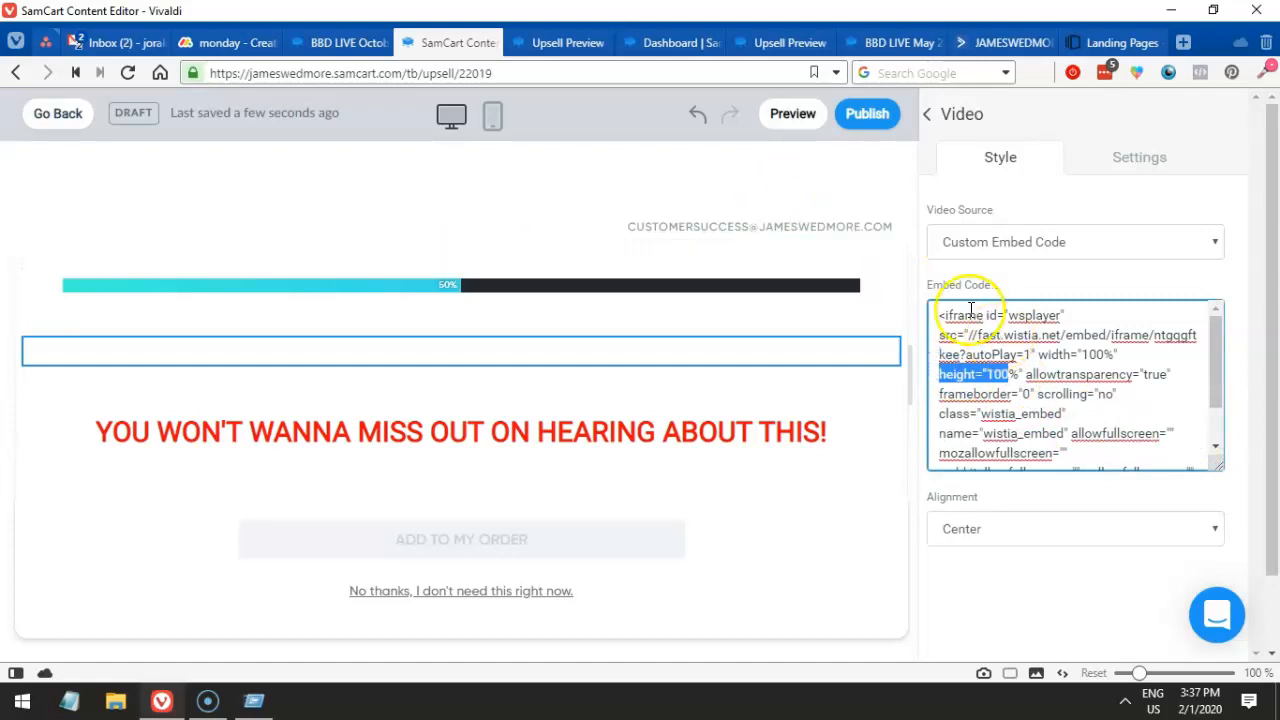
{"action": "left_click_drag", "start_coordinate": [938, 316], "coordinate": [1071, 458]}
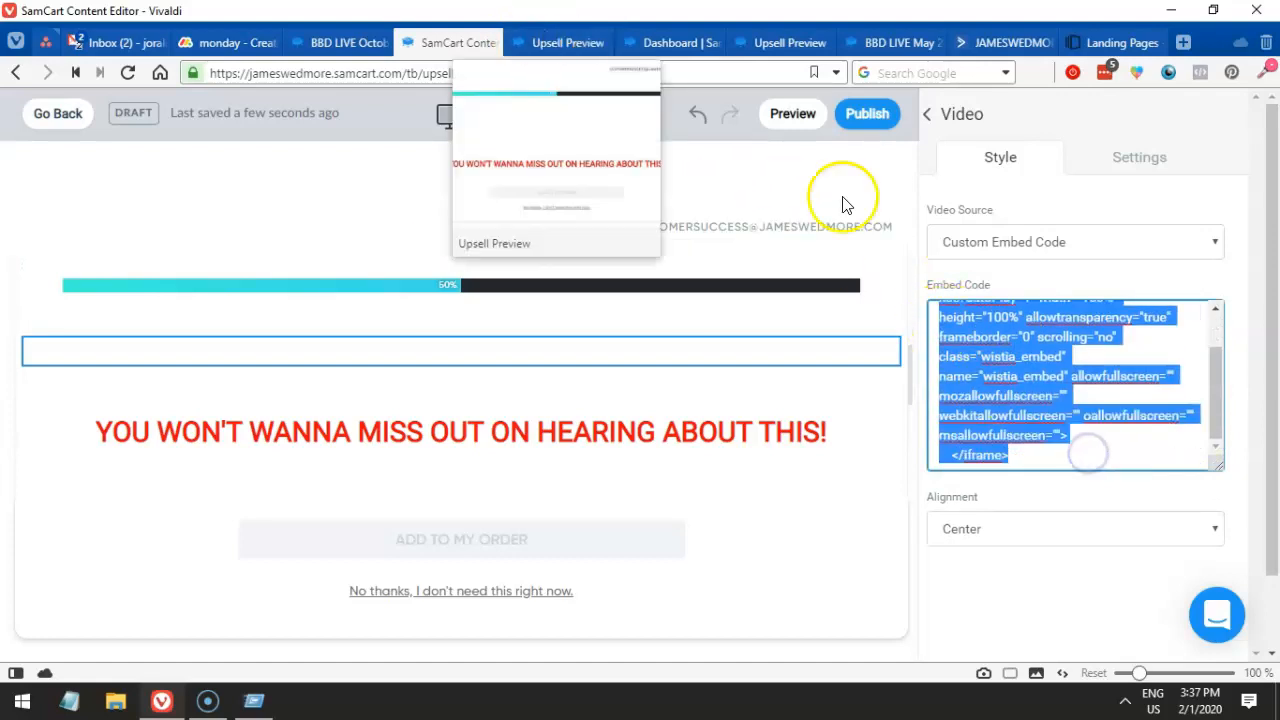
{"action": "scroll", "coordinate": [1045, 390], "scroll_direction": "up", "scroll_amount": 2}
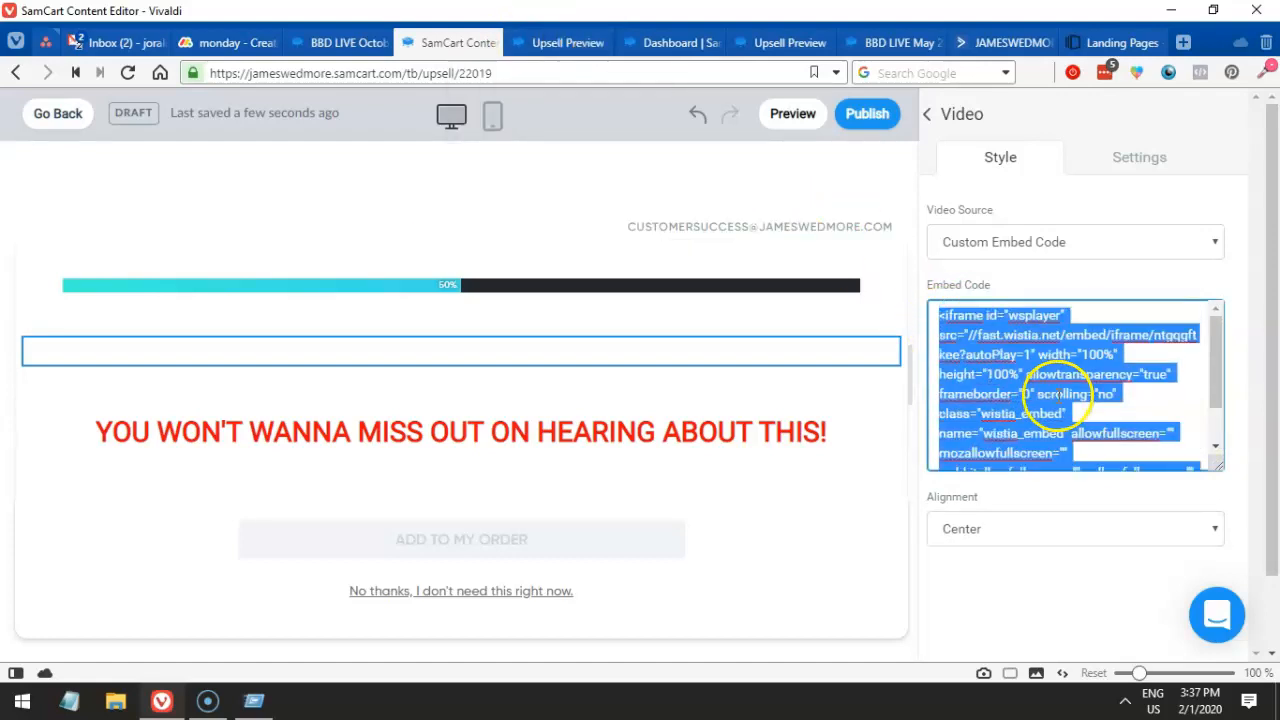
{"action": "left_click", "coordinate": [567, 42]}
{"action": "left_click", "coordinate": [578, 73]}
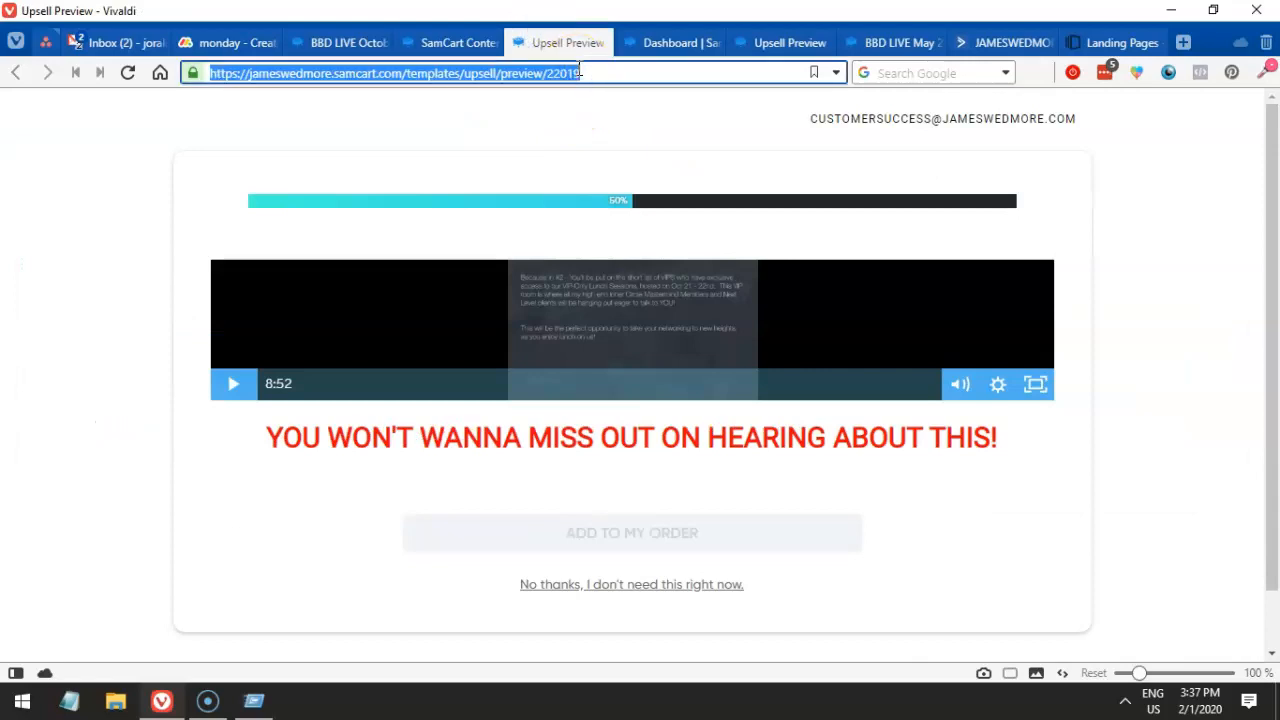
- Go to wisita.com and sign in to Wistia with the saved email and password
{"action": "type", "text": "wisit"}
{"action": "type", "text": "a.co"}
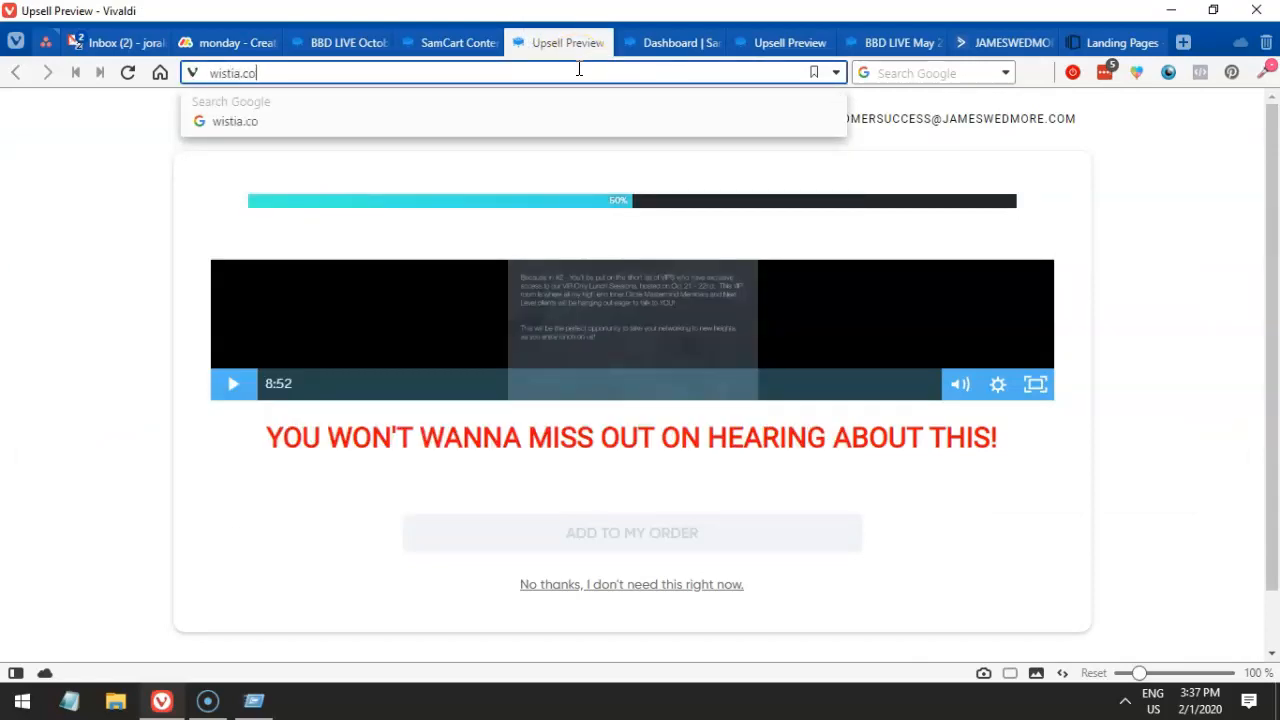
{"action": "type", "text": "m"}
{"action": "key", "text": "Return"}
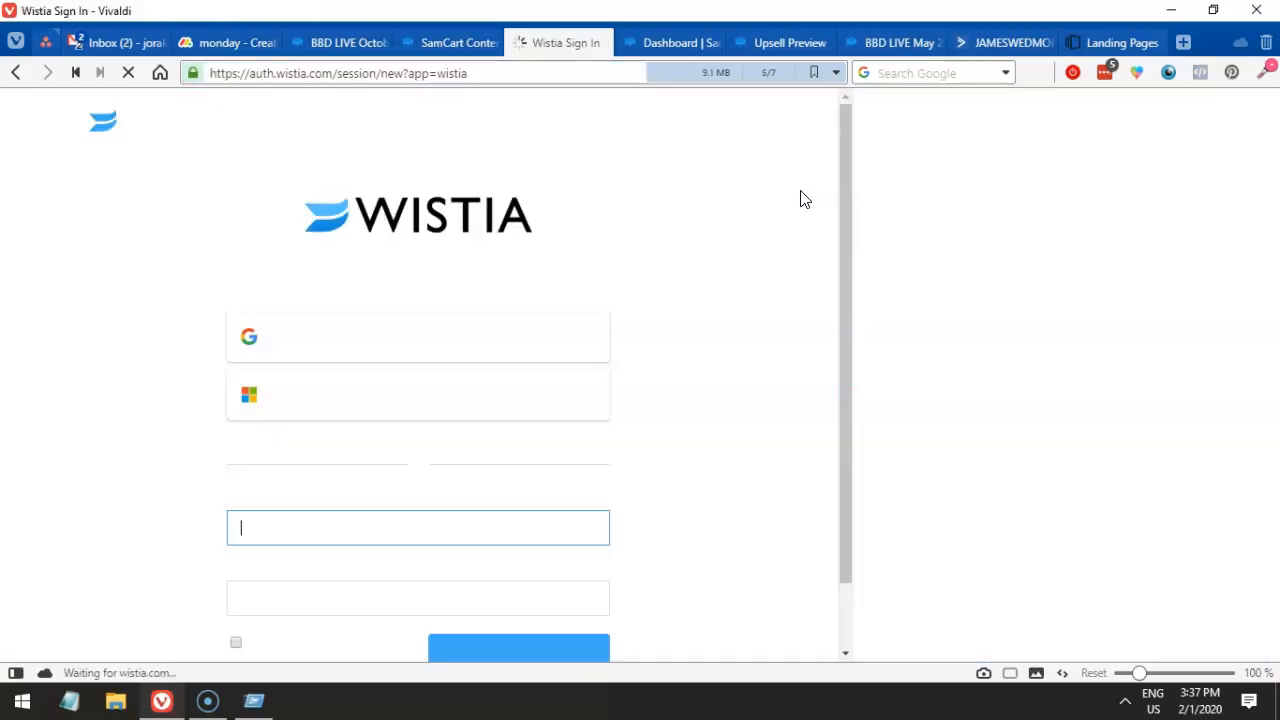
{"action": "left_click", "coordinate": [593, 526]}
{"action": "left_click", "coordinate": [470, 630]}
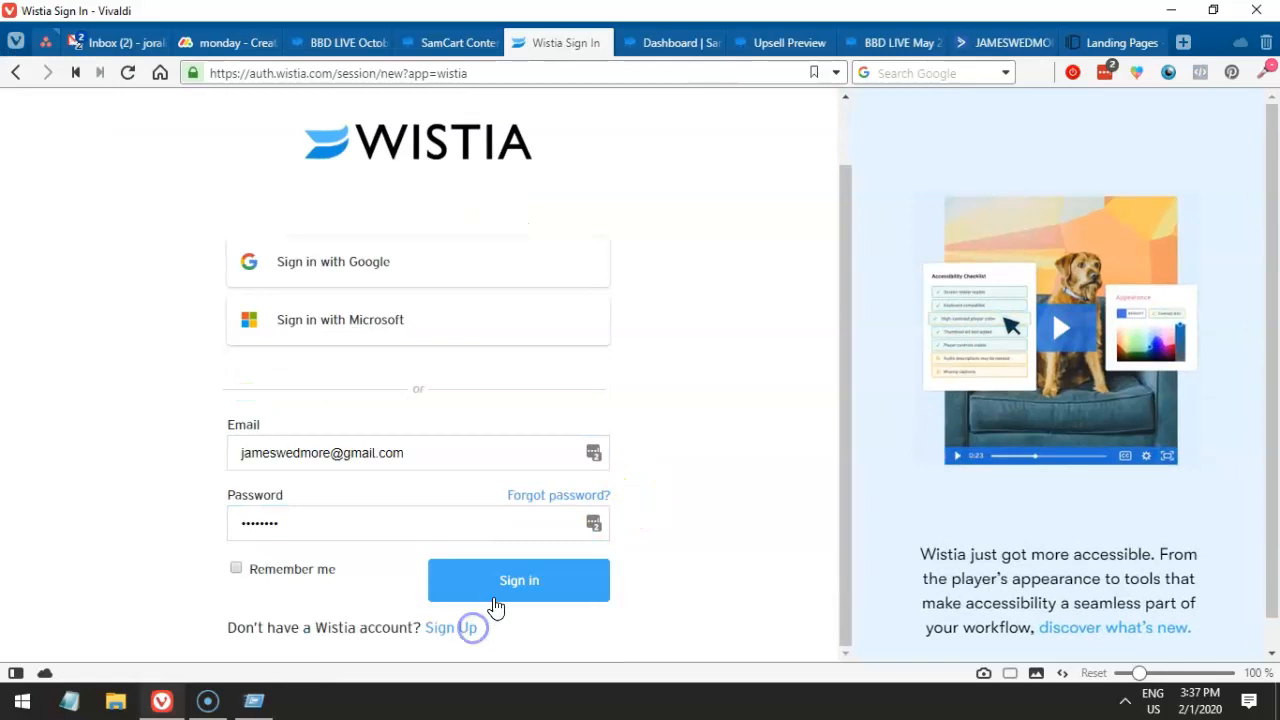
{"action": "left_click", "coordinate": [495, 600]}
- Return to the SamCart upsell editor once the Wistia library has loaded
{"action": "left_click", "coordinate": [443, 43]}
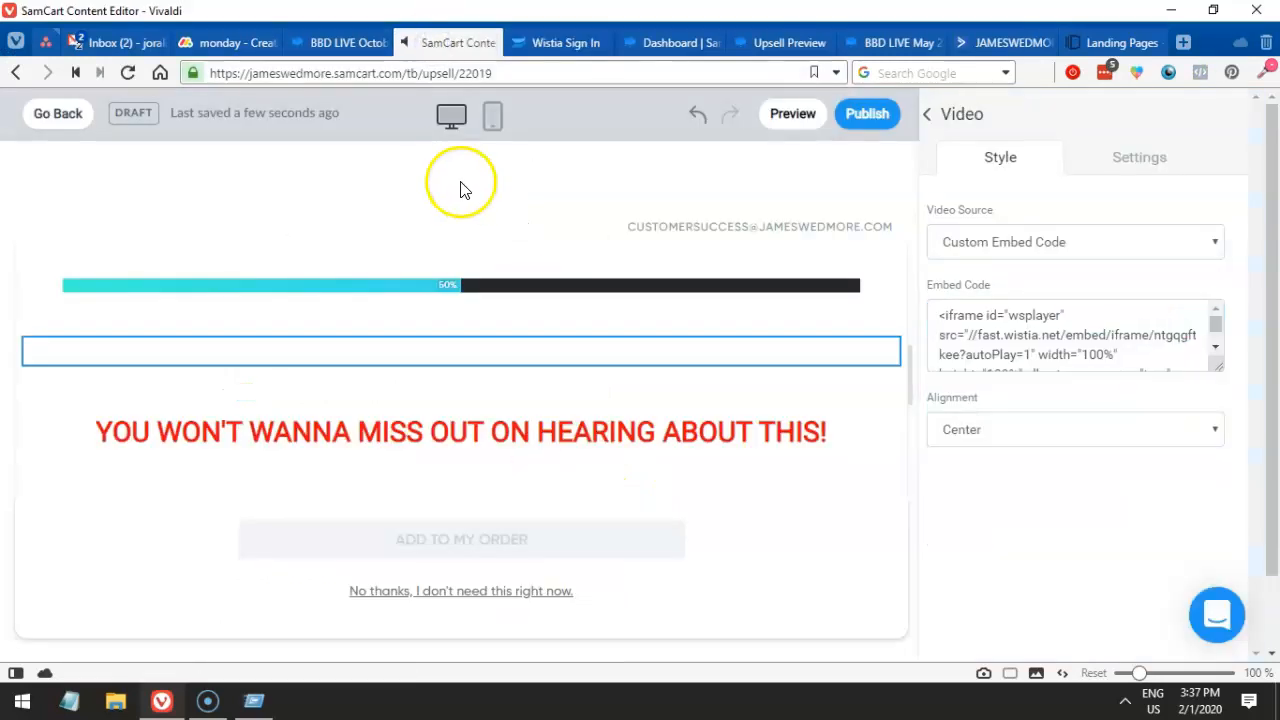
{"action": "left_click", "coordinate": [527, 50]}
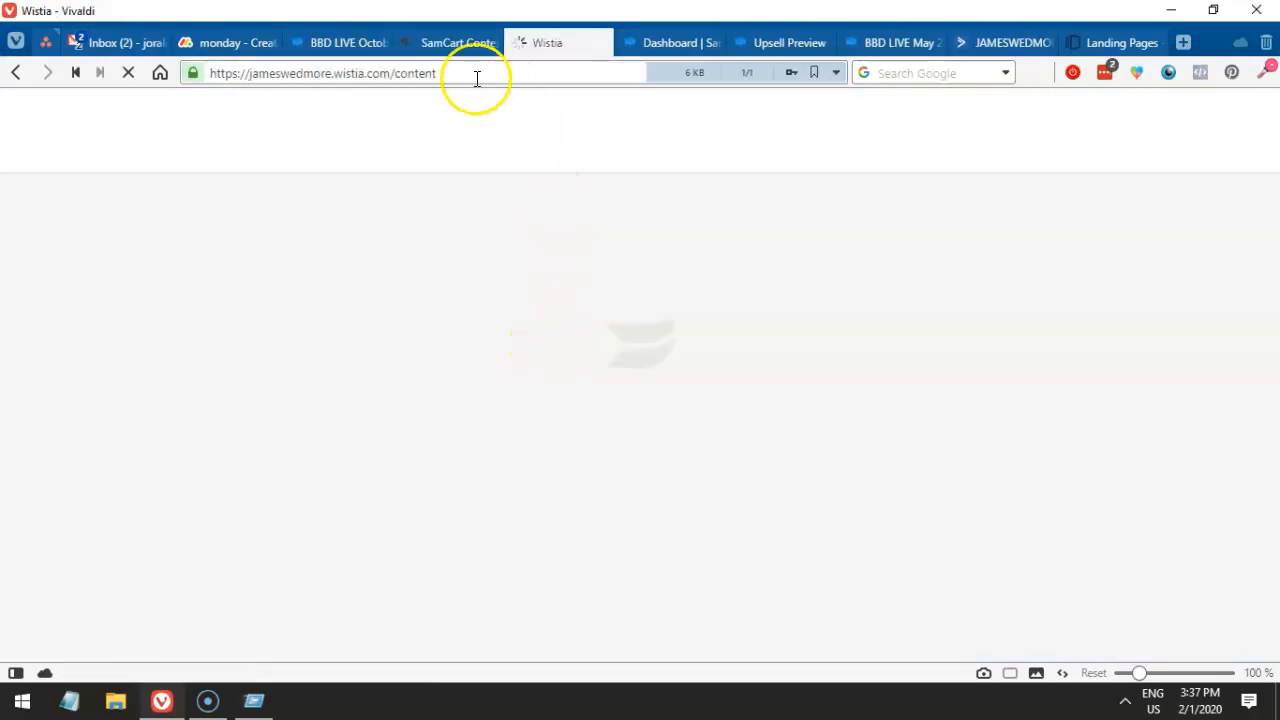
{"action": "left_click", "coordinate": [411, 43]}
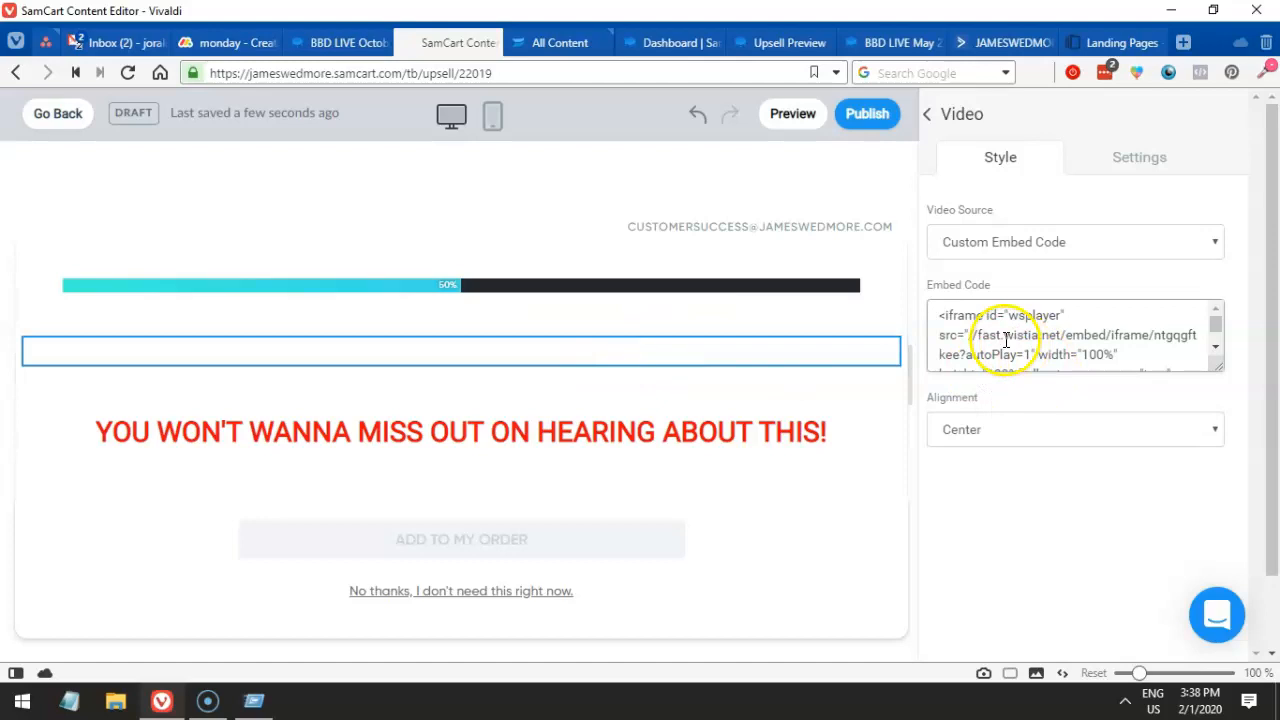
- Copy the fast.wistia.net/embed/iframe/ntgqgftkee address from the embed code and load it in the Dashboard tab
{"action": "left_click_drag", "start_coordinate": [969, 336], "coordinate": [1062, 337]}
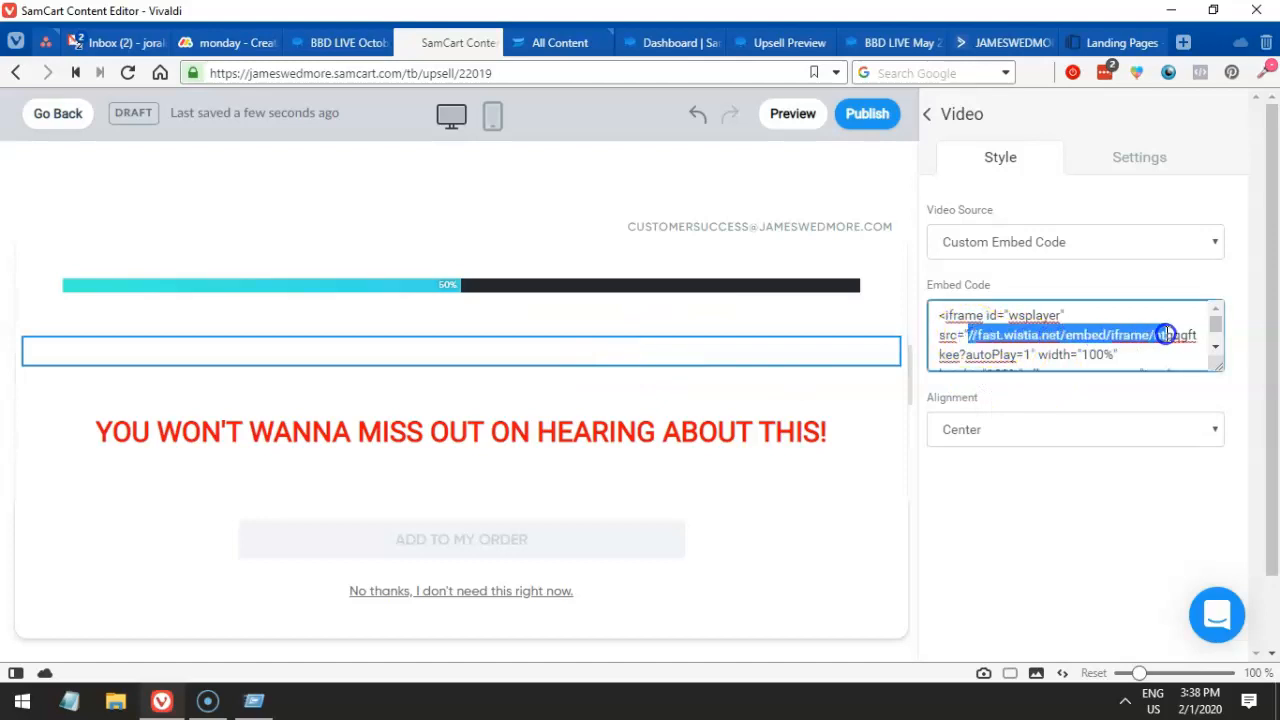
{"action": "left_click_drag", "start_coordinate": [1198, 335], "coordinate": [1028, 343]}
{"action": "key", "text": "ctrl+c"}
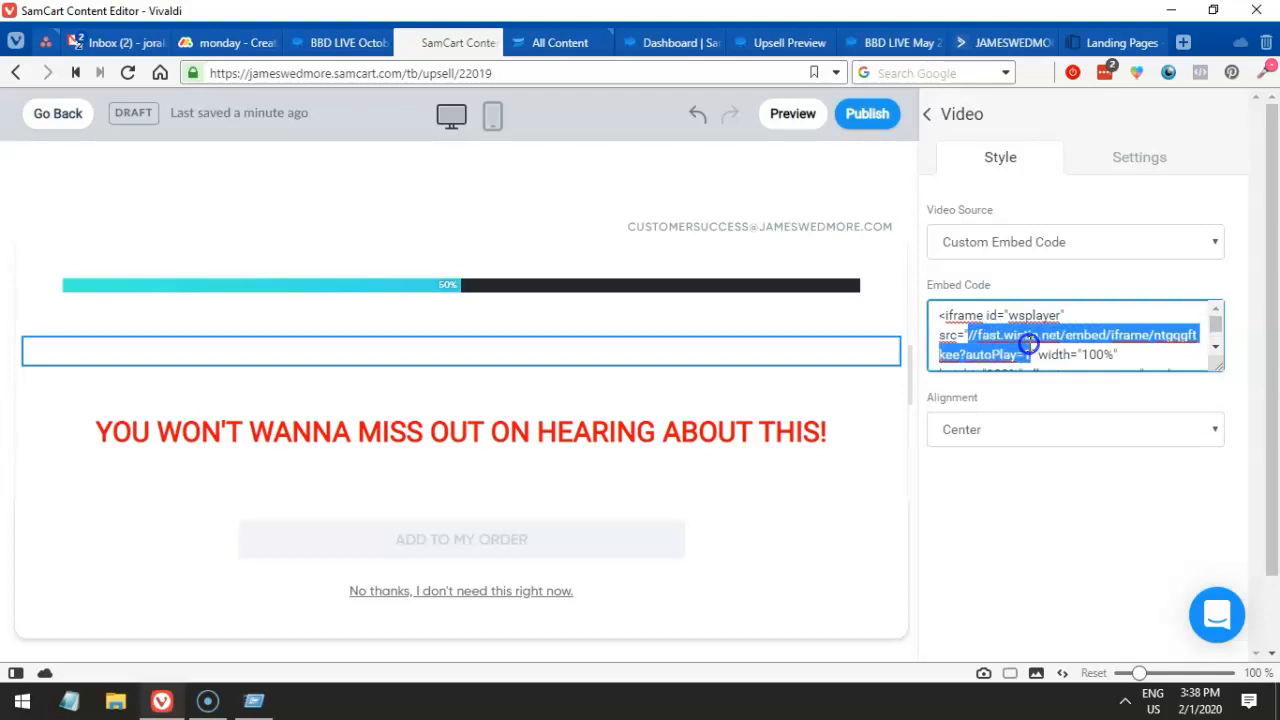
{"action": "left_click", "coordinate": [648, 40]}
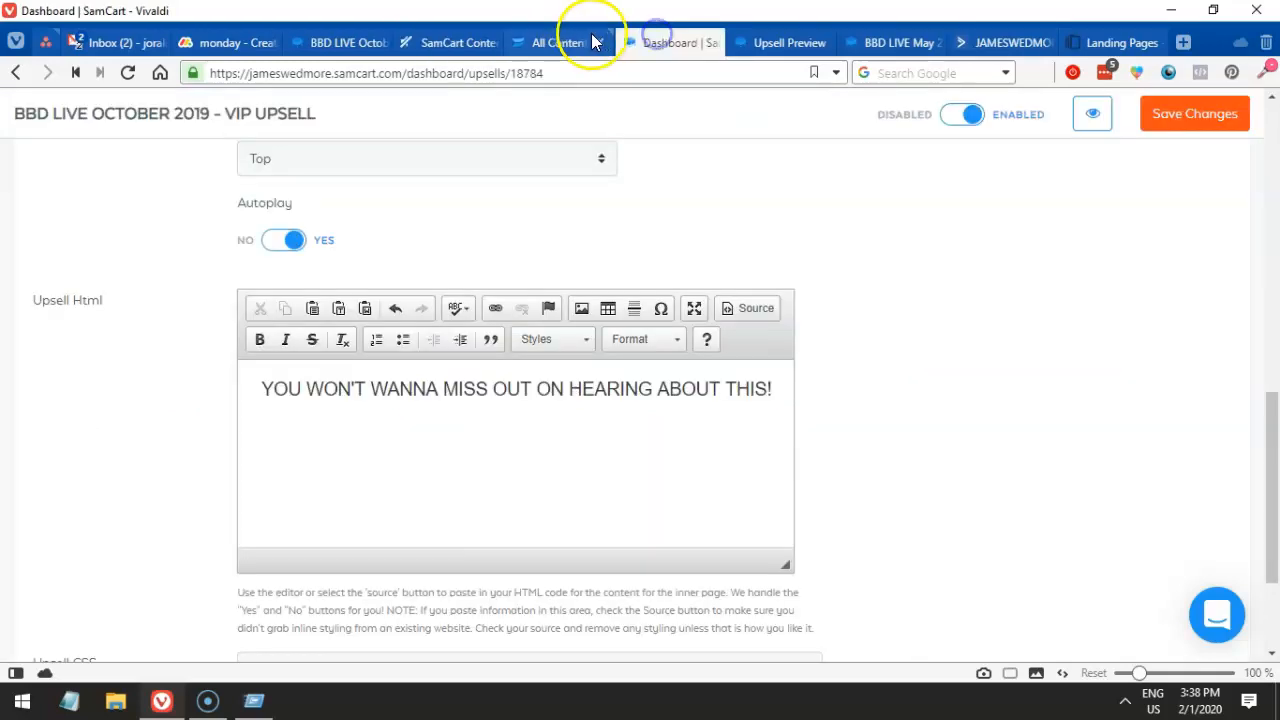
{"action": "left_click", "coordinate": [565, 70]}
{"action": "key", "text": "ctrl+v"}
{"action": "key", "text": "BackSpace"}
{"action": "key", "text": "BackSpace"}
{"action": "key", "text": "BackSpace"}
{"action": "key", "text": "BackSpace"}
{"action": "key", "text": "BackSpace"}
{"action": "key", "text": "BackSpace"}
{"action": "key", "text": "BackSpace"}
{"action": "key", "text": "Return"}
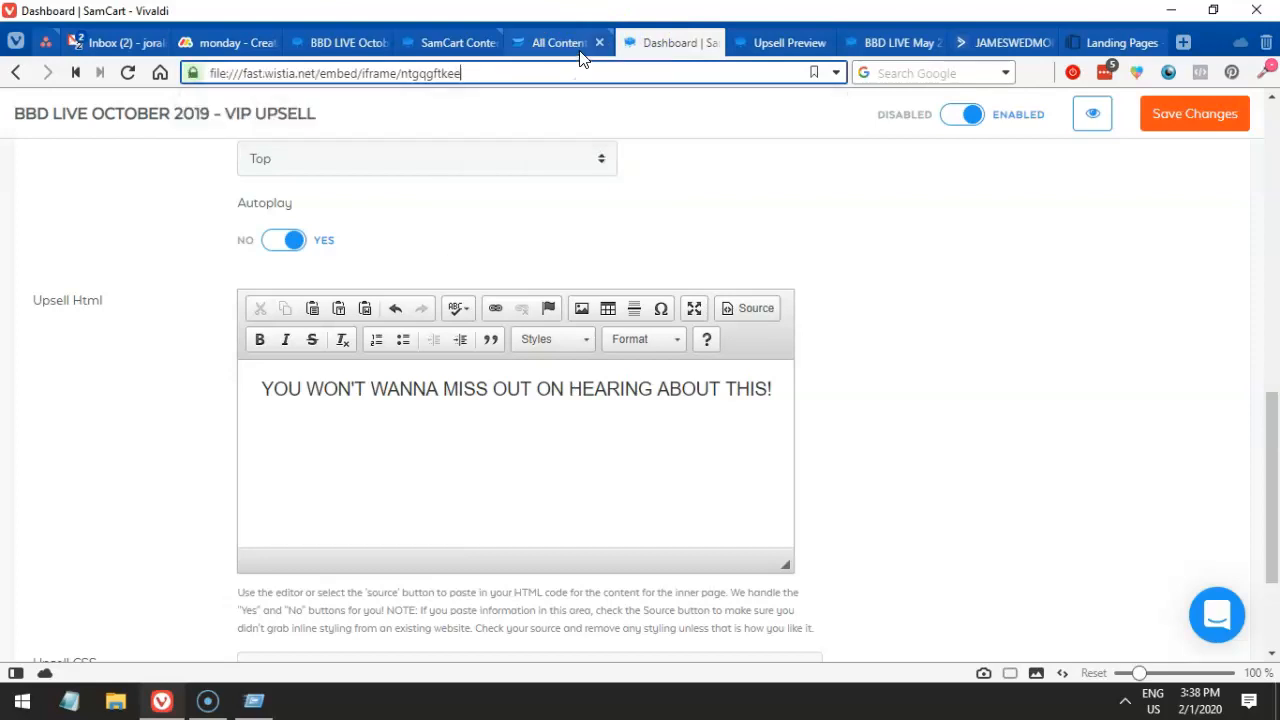
- Remove the file:/// prefix so fast.wistia.net/embed/iframe/ntgqgftkee plays the VIP upsell video, then select its ID
{"action": "left_click", "coordinate": [236, 75]}
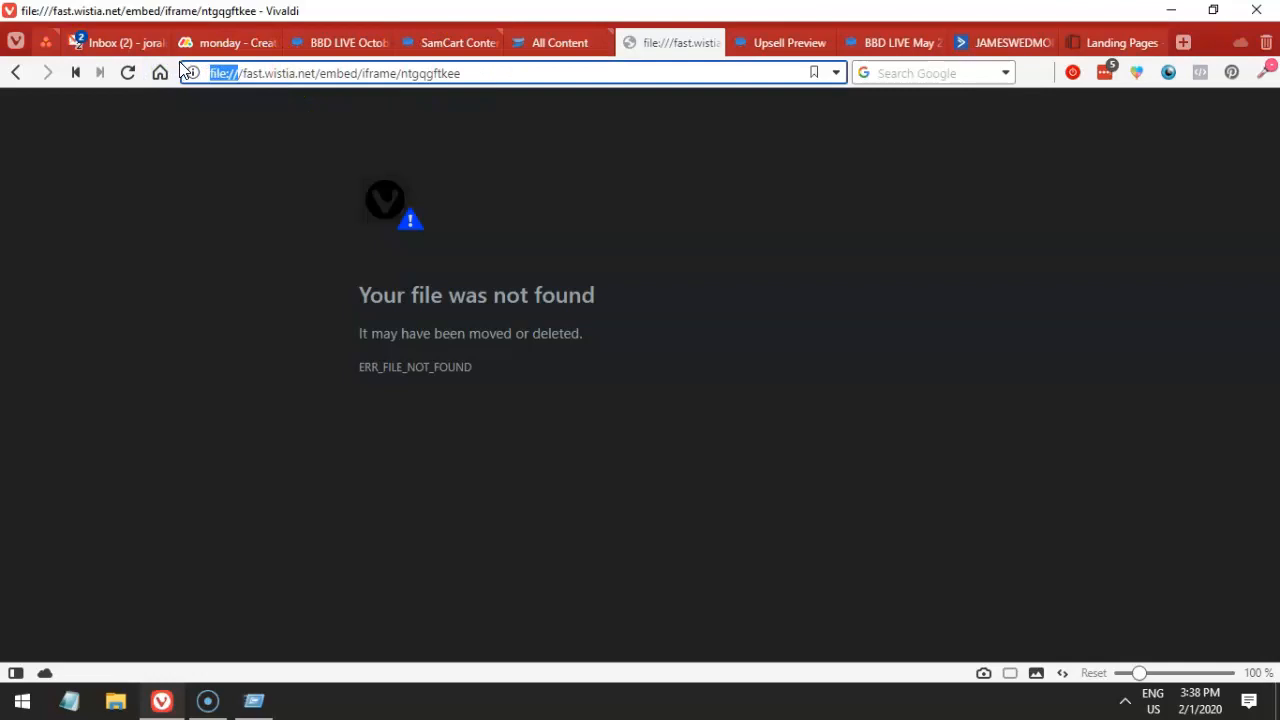
{"action": "key", "text": "BackSpace"}
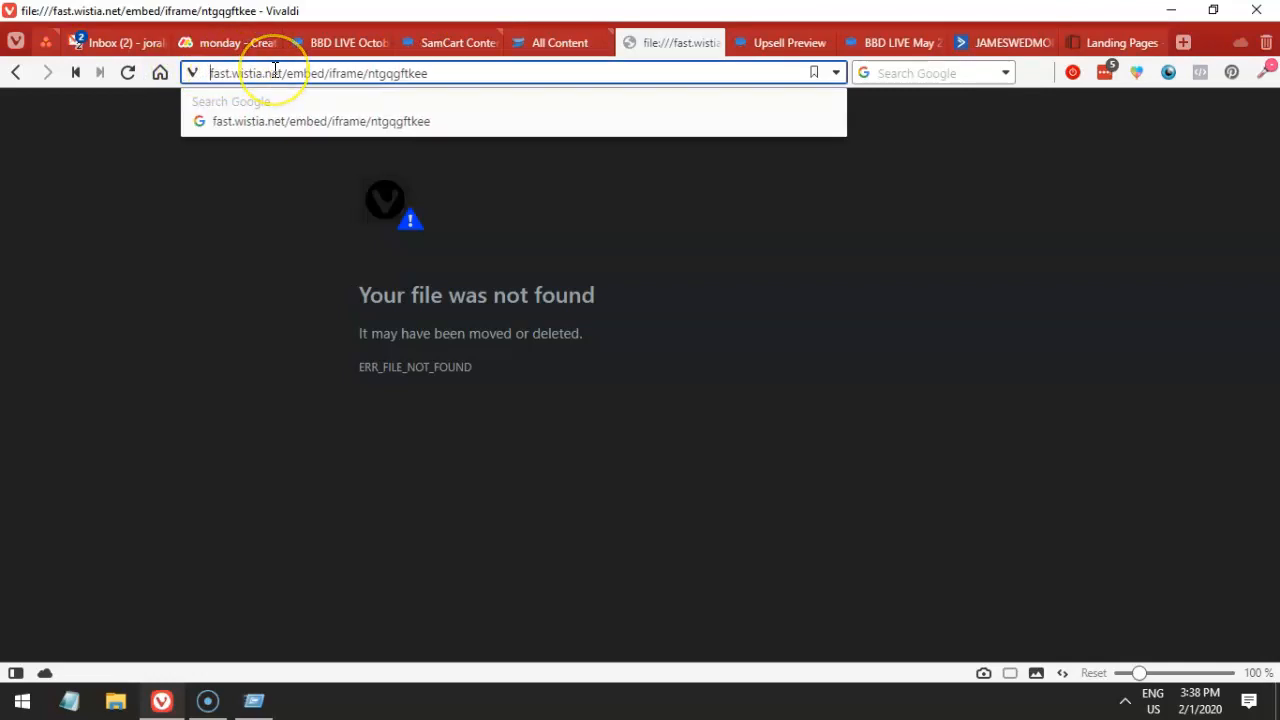
{"action": "key", "text": "Return"}
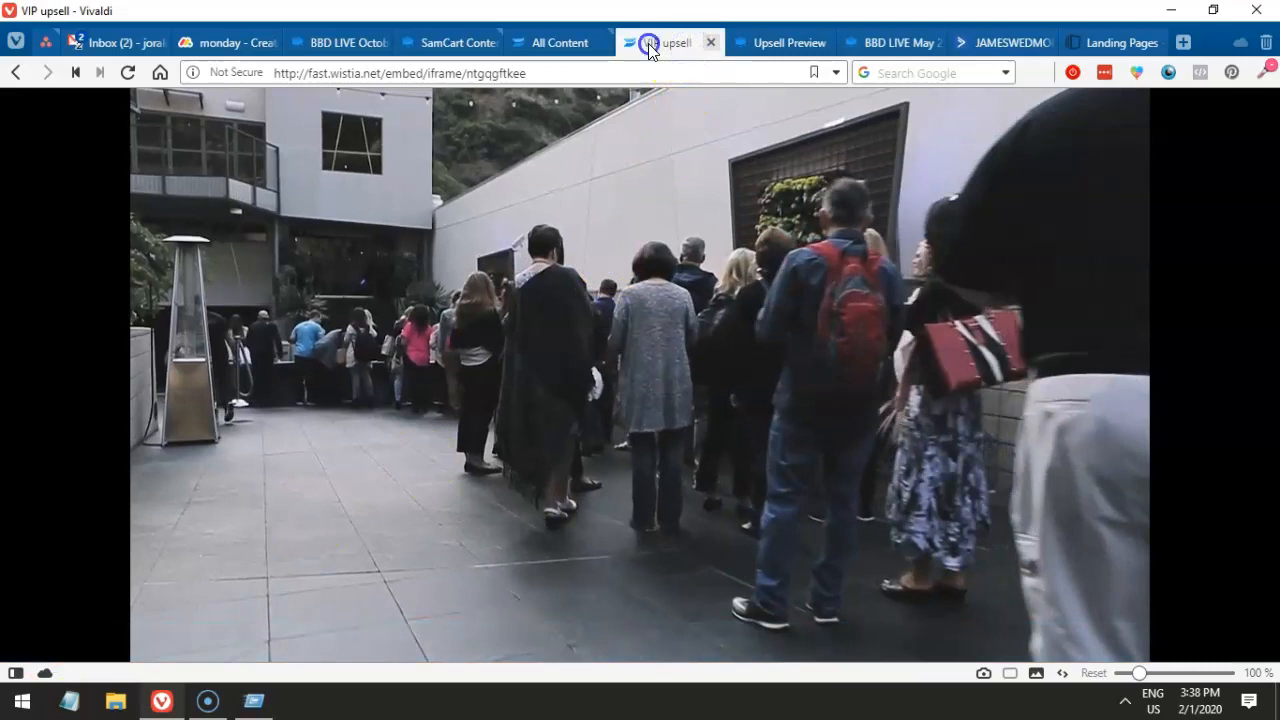
{"action": "left_click_drag", "start_coordinate": [557, 66], "coordinate": [466, 70]}
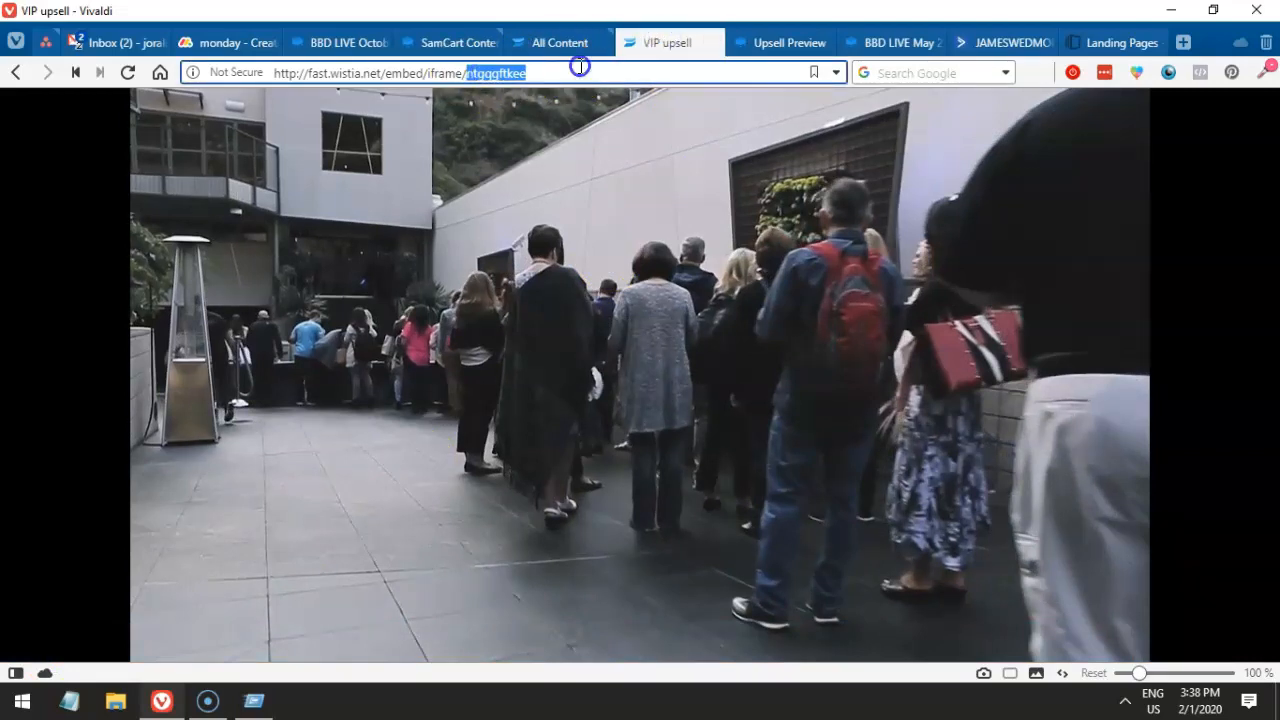
- Search Wistia's All Content for 'vip upsell' and open the VIP upsell video's embed options
{"action": "left_click", "coordinate": [532, 39]}
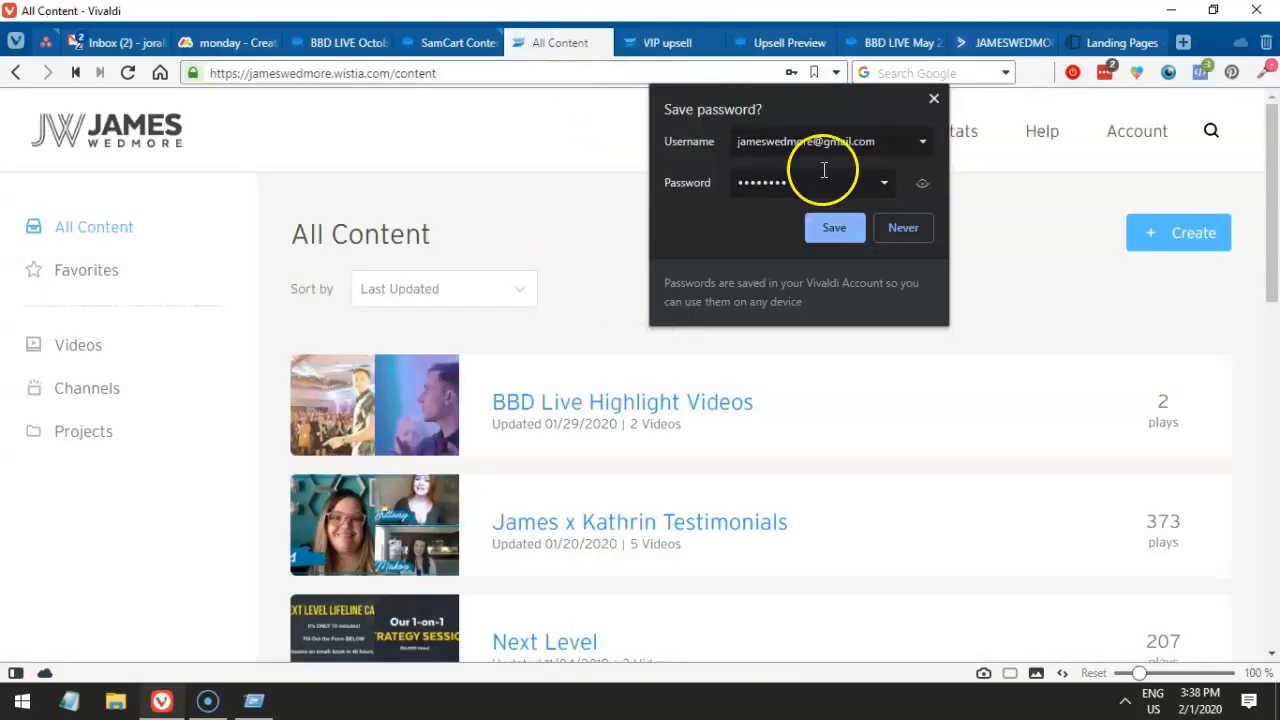
{"action": "left_click", "coordinate": [900, 230]}
{"action": "mouse_move", "coordinate": [958, 131]}
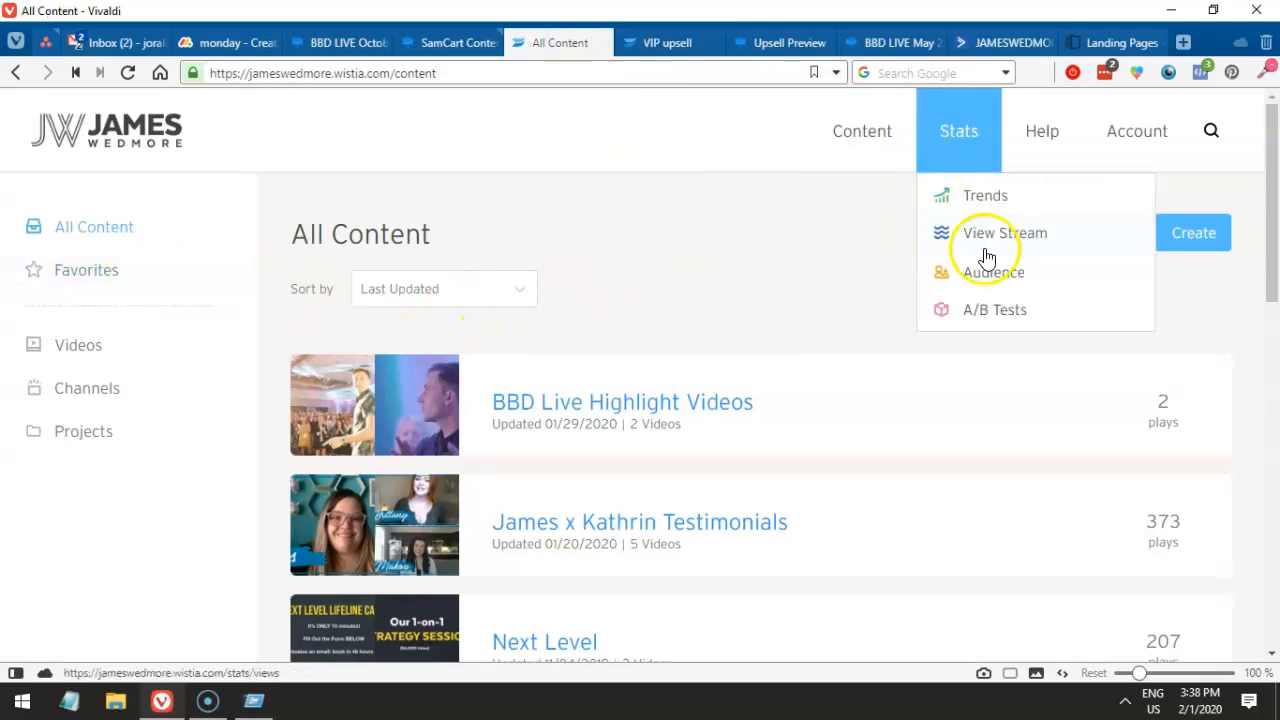
{"action": "left_click", "coordinate": [1208, 133]}
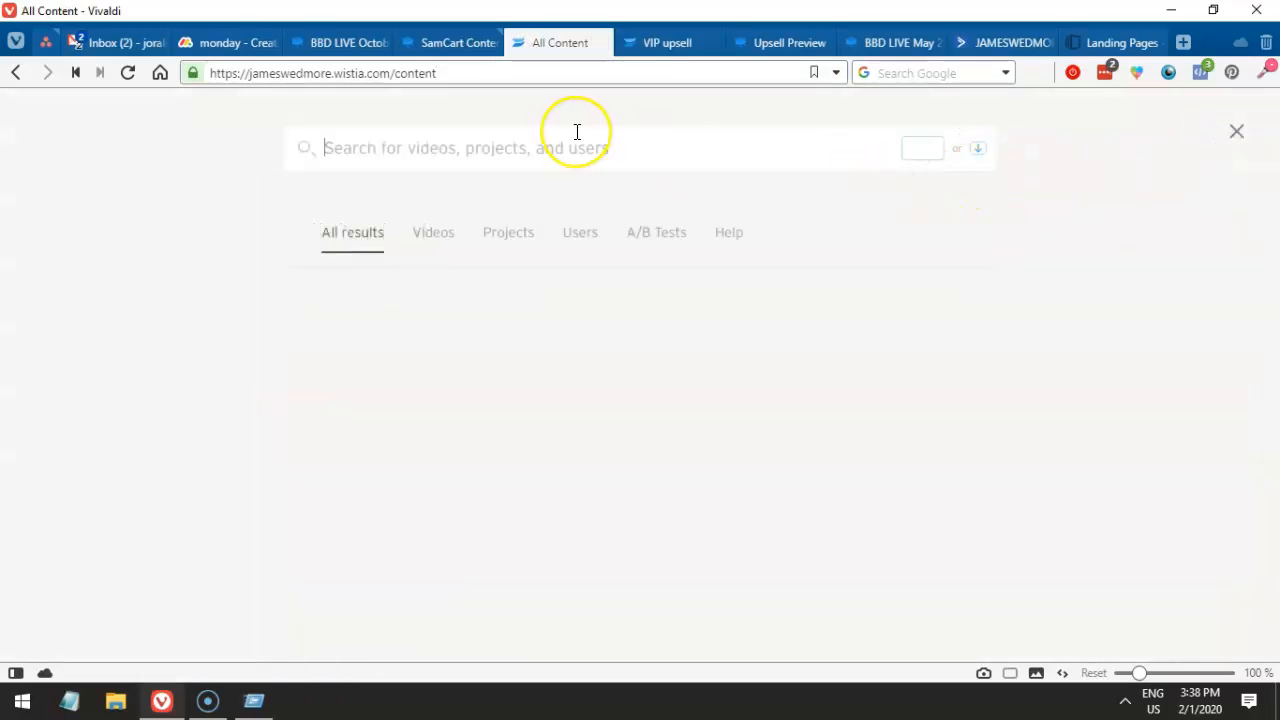
{"action": "type", "text": "vip upsell"}
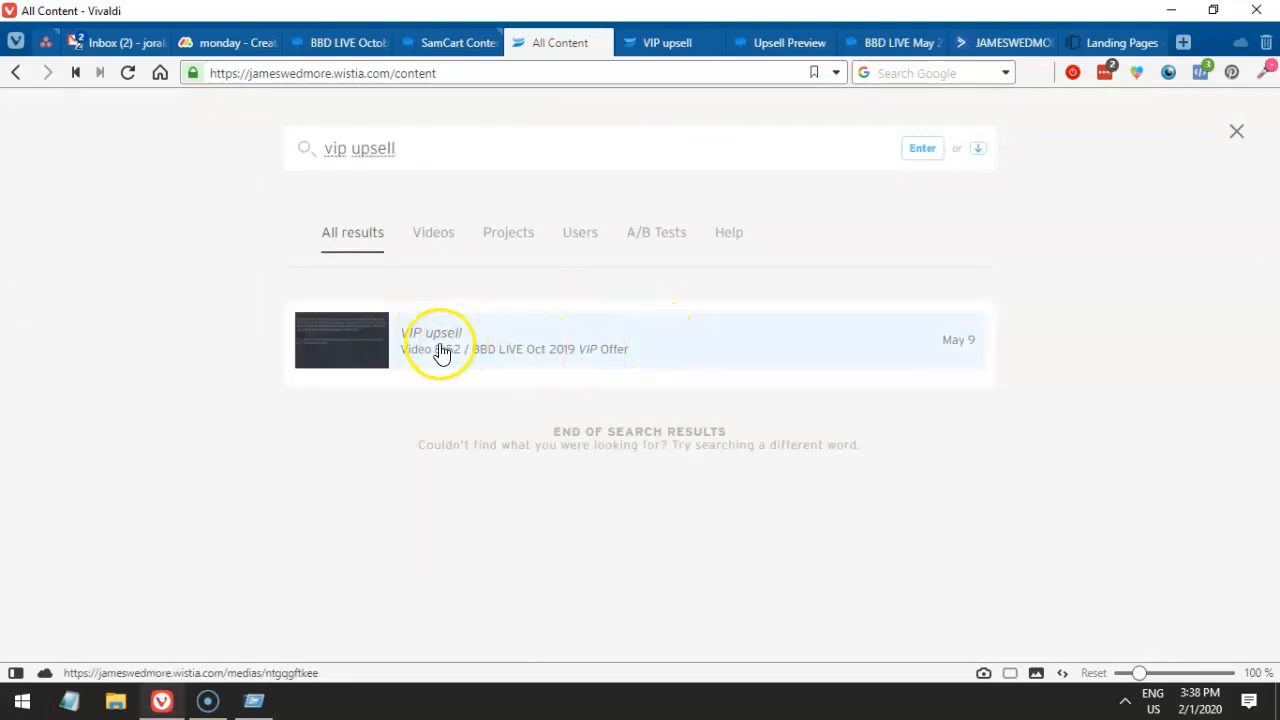
{"action": "left_click", "coordinate": [703, 364]}
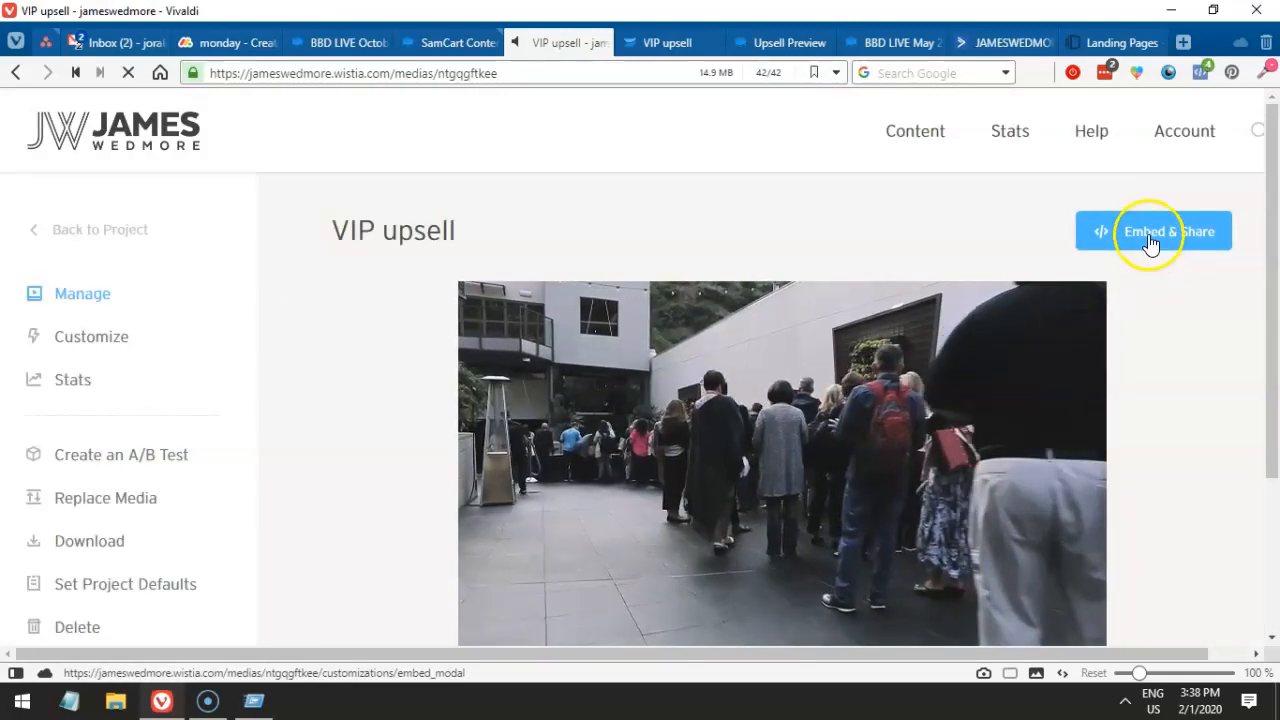
{"action": "left_click", "coordinate": [1148, 231]}
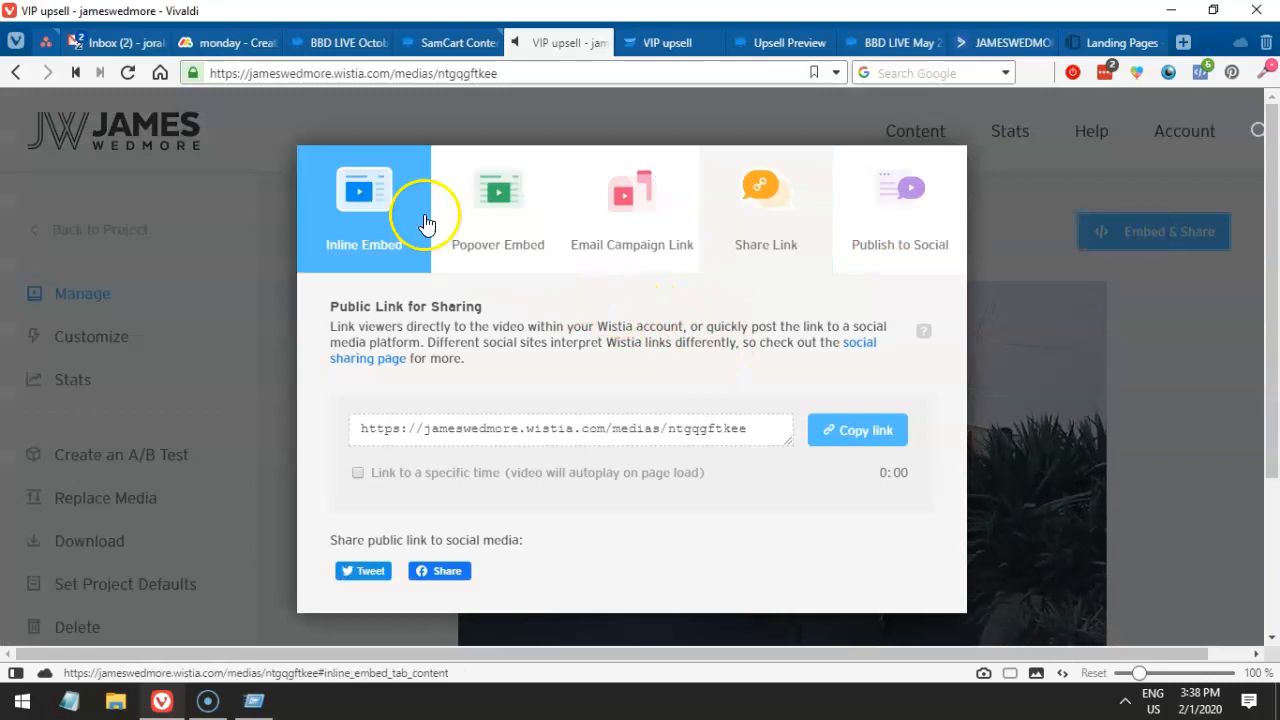
- Copy the VIP upsell video's Inline Embed code and return to the SamCart content editor
{"action": "left_click", "coordinate": [373, 222]}
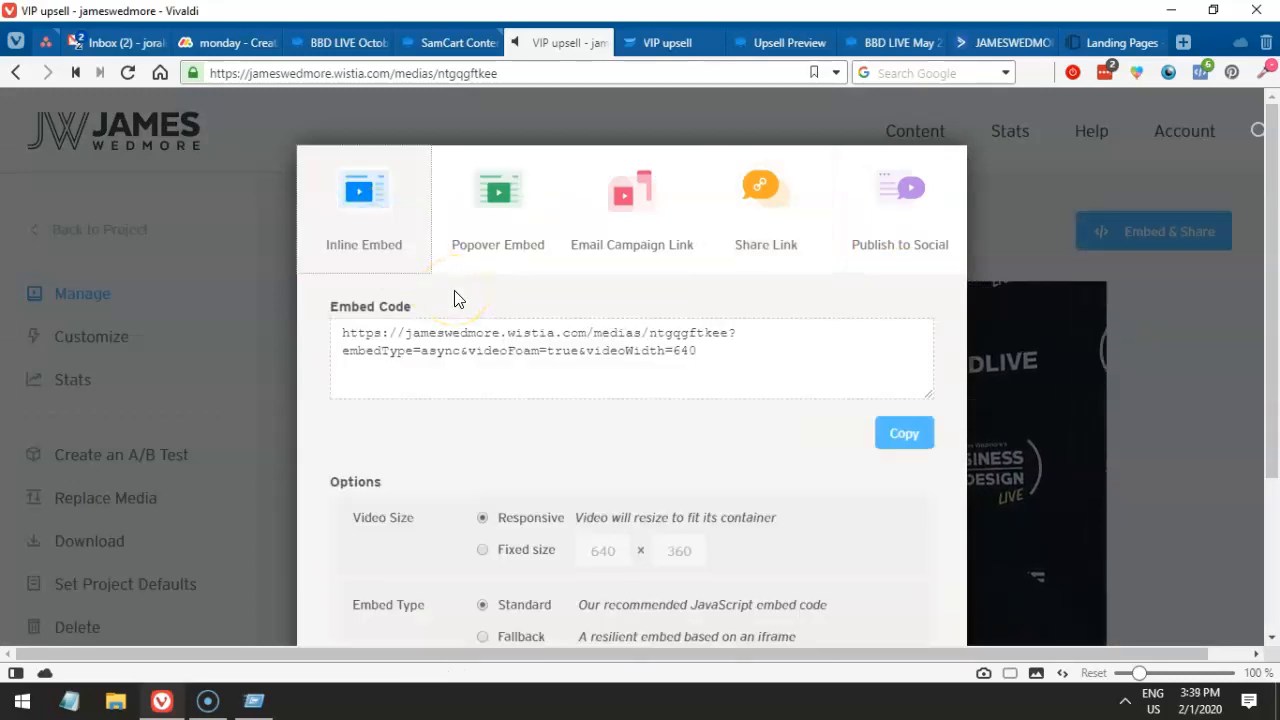
{"action": "scroll", "coordinate": [456, 292], "scroll_direction": "down", "scroll_amount": 2}
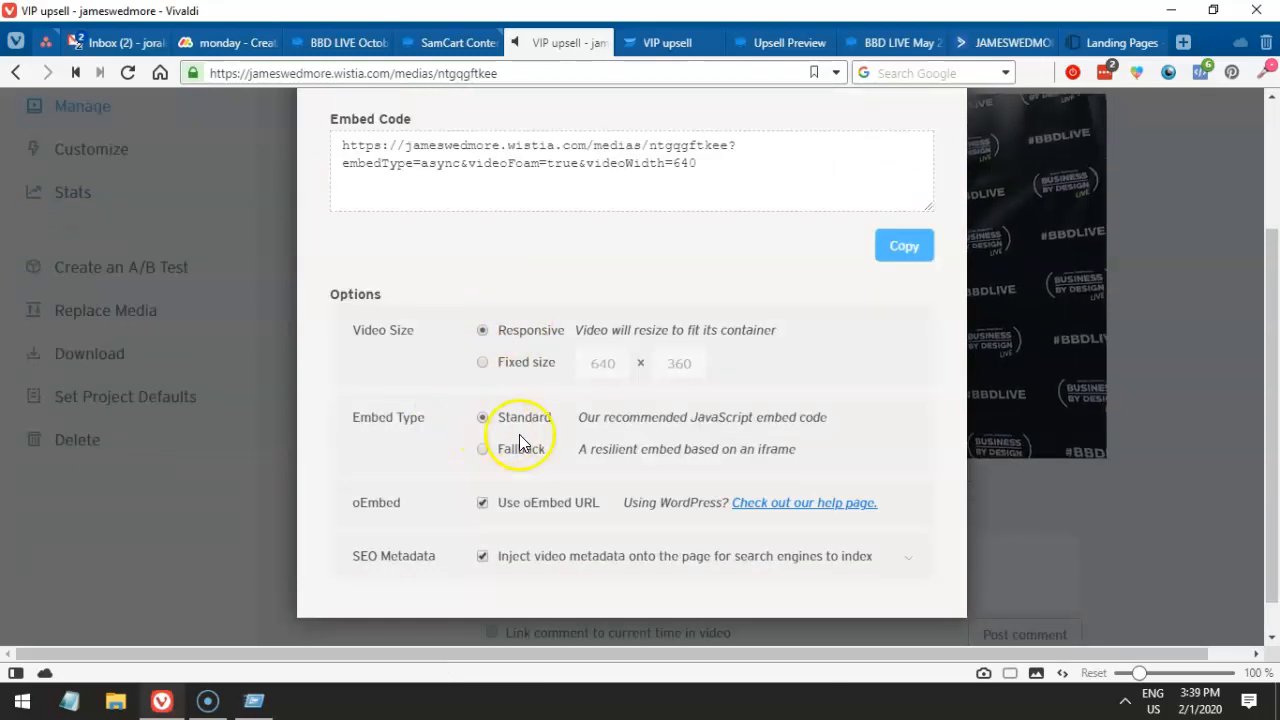
{"action": "left_click", "coordinate": [526, 337]}
{"action": "left_click", "coordinate": [517, 191]}
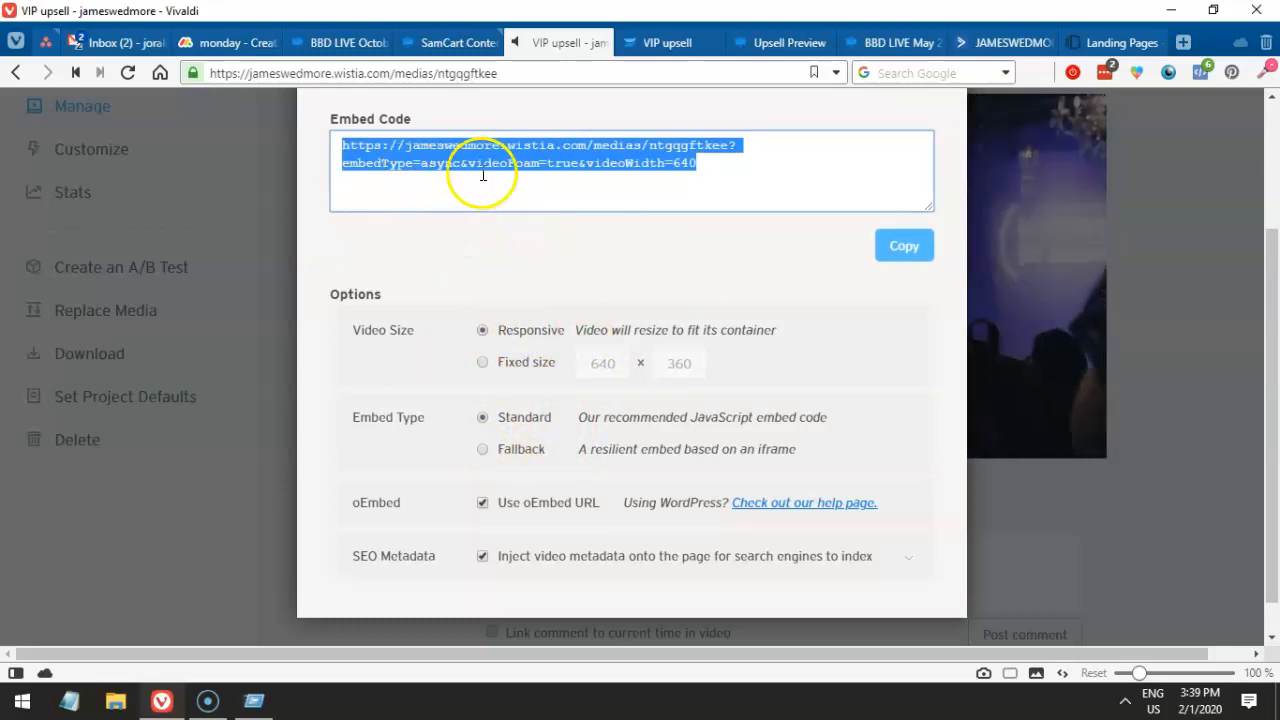
{"action": "left_click", "coordinate": [902, 249]}
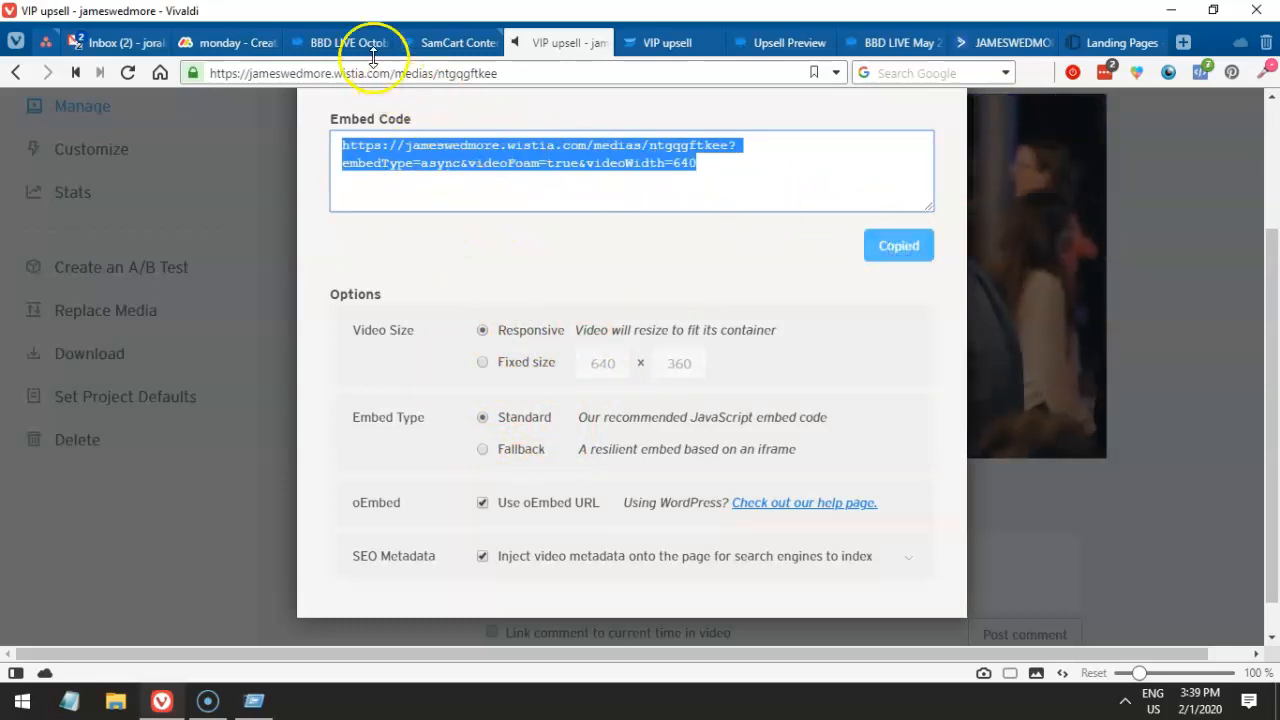
{"action": "left_click", "coordinate": [320, 42]}
{"action": "left_click", "coordinate": [418, 38]}
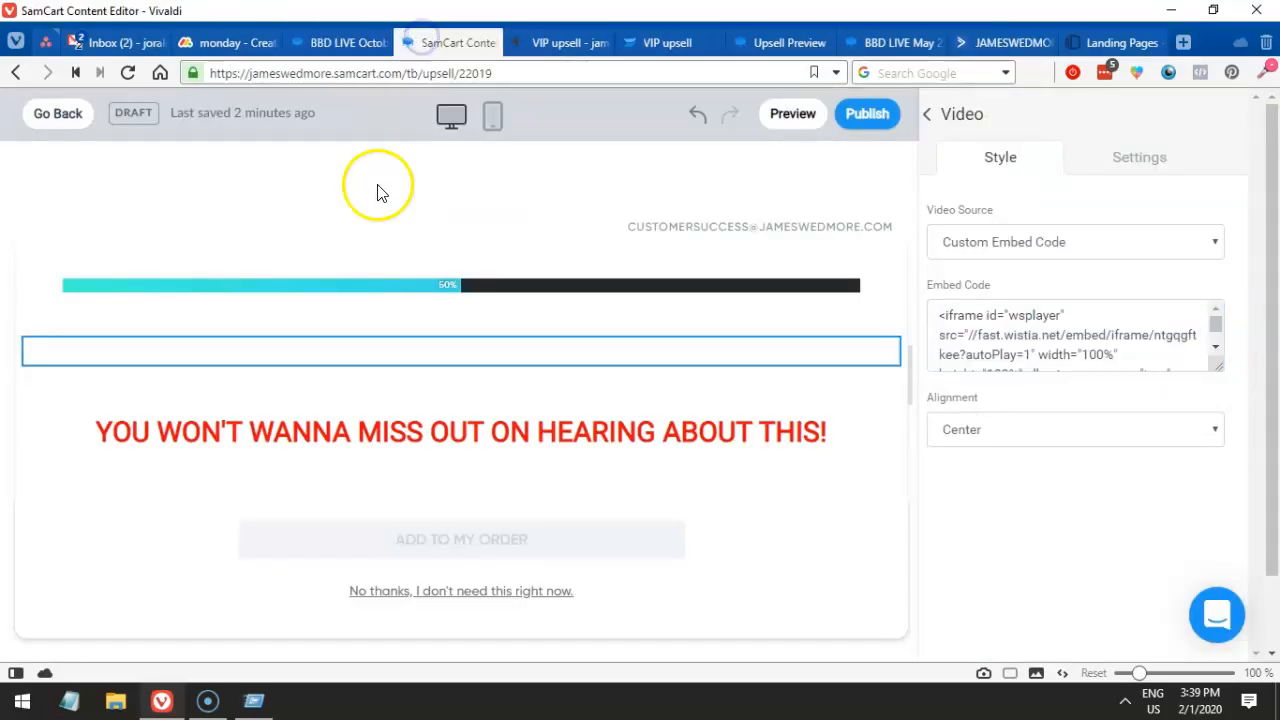
- Replace the video block's embed code with the pasted Wistia link, then return to the VIP upsell tab
{"action": "key", "text": "ctrl+a"}
{"action": "key", "text": "ctrl+v"}
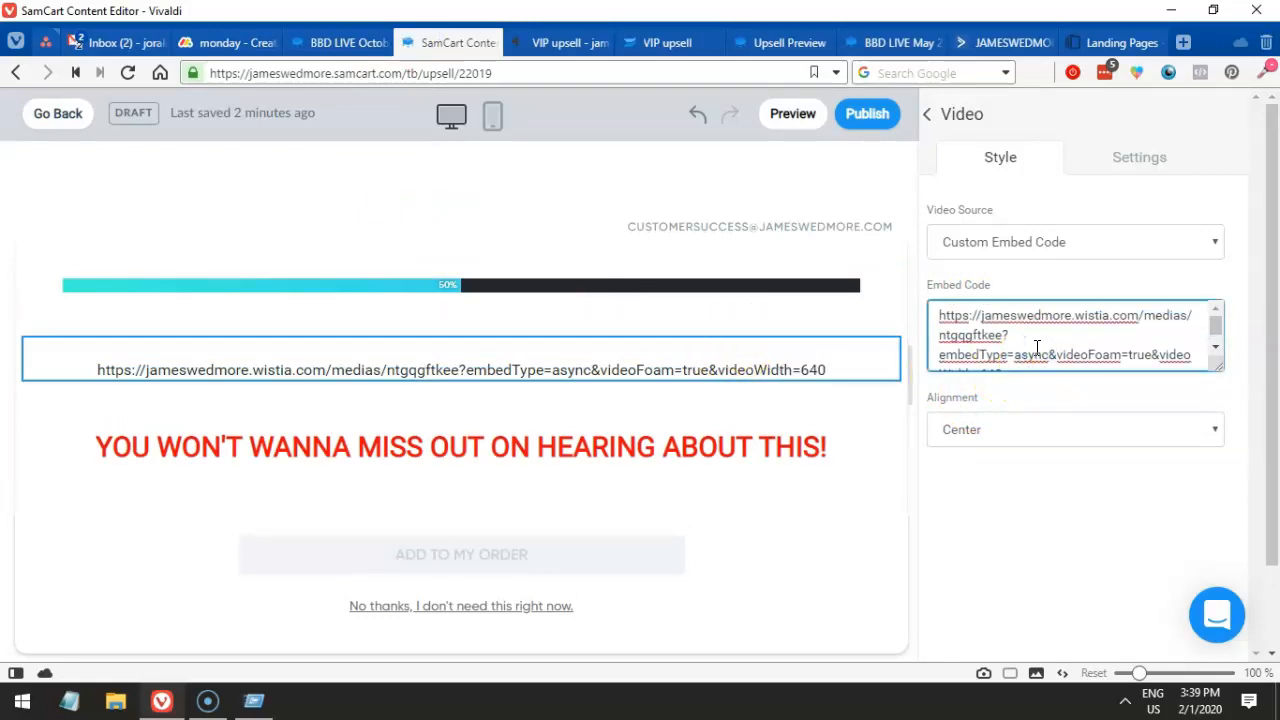
{"action": "left_click", "coordinate": [556, 42]}
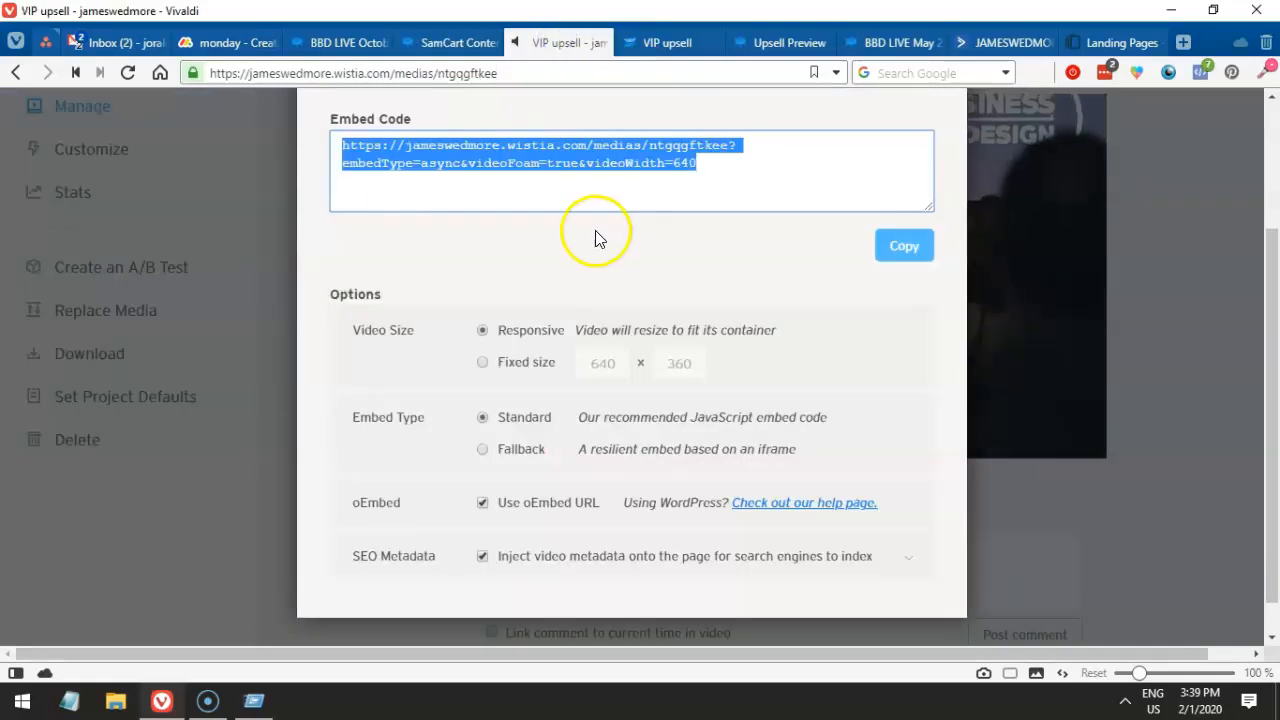
- Set Wistia's Inline Embed with 'Use oEmbed URL' unchecked to get the full script code
{"action": "scroll", "coordinate": [595, 235], "scroll_direction": "up", "scroll_amount": 2}
{"action": "left_click", "coordinate": [432, 336]}
{"action": "left_click", "coordinate": [380, 214]}
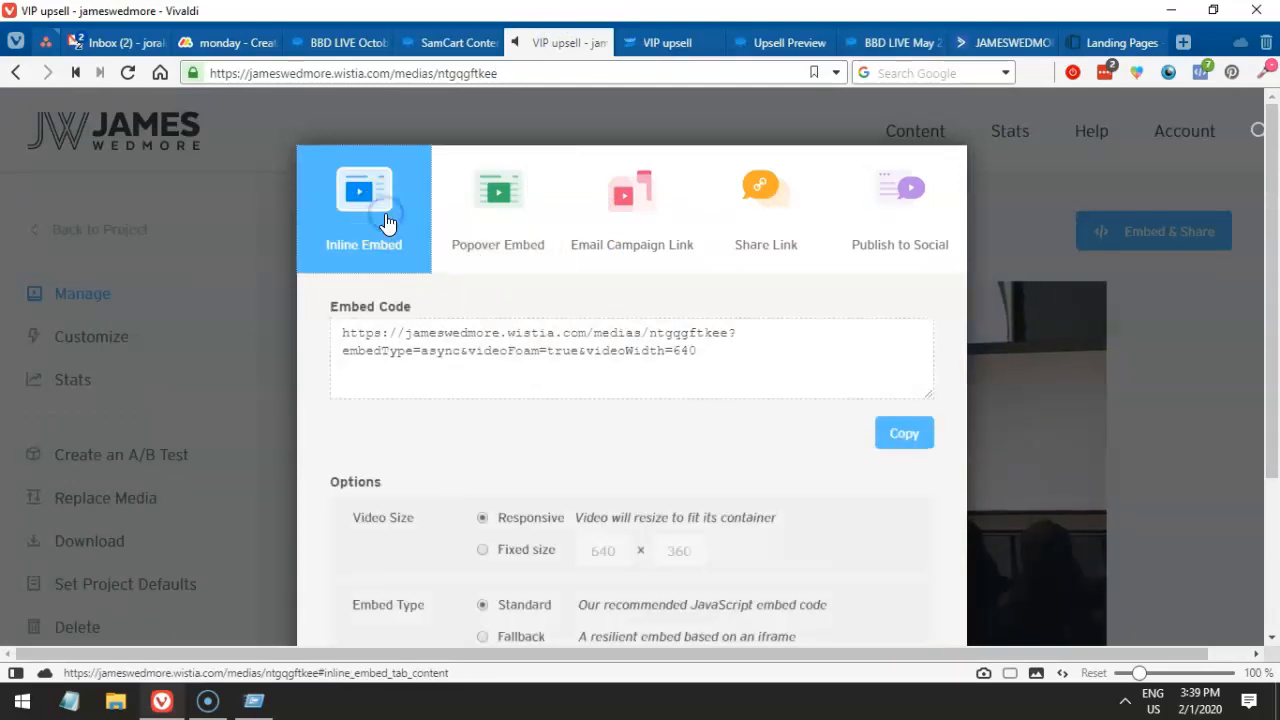
{"action": "scroll", "coordinate": [481, 354], "scroll_direction": "down", "scroll_amount": 1}
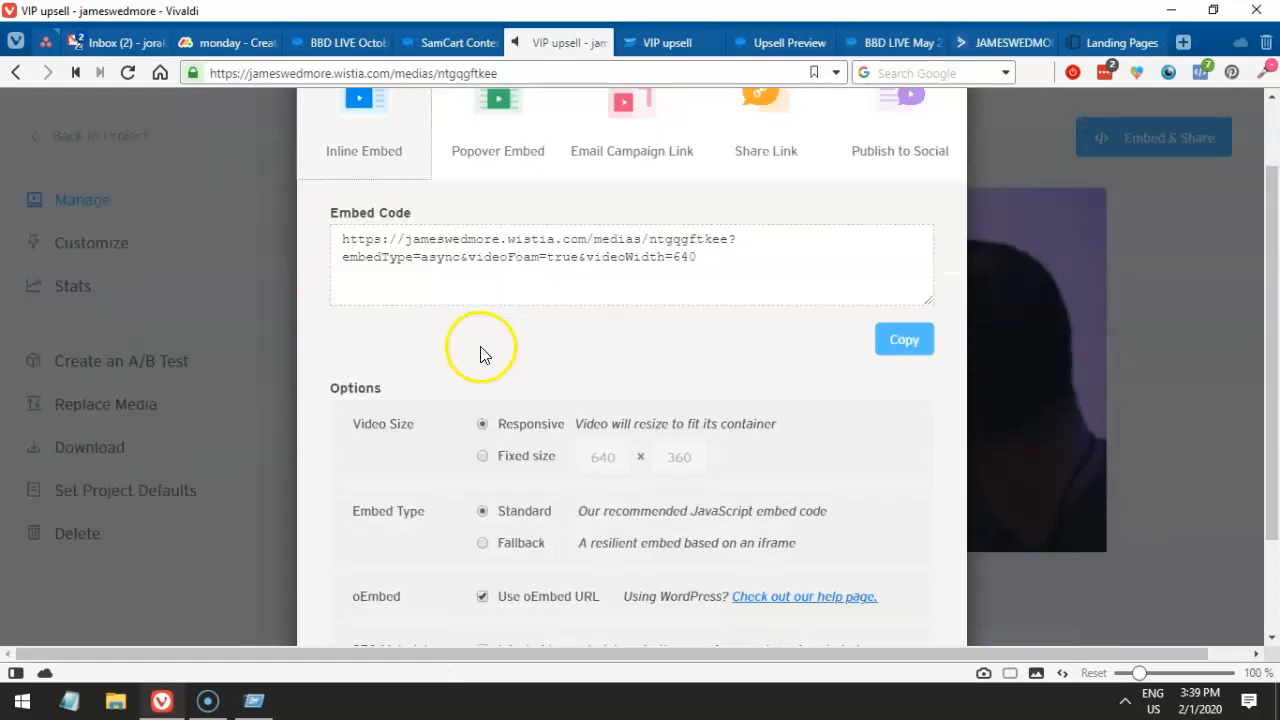
{"action": "scroll", "coordinate": [685, 268], "scroll_direction": "up", "scroll_amount": 1}
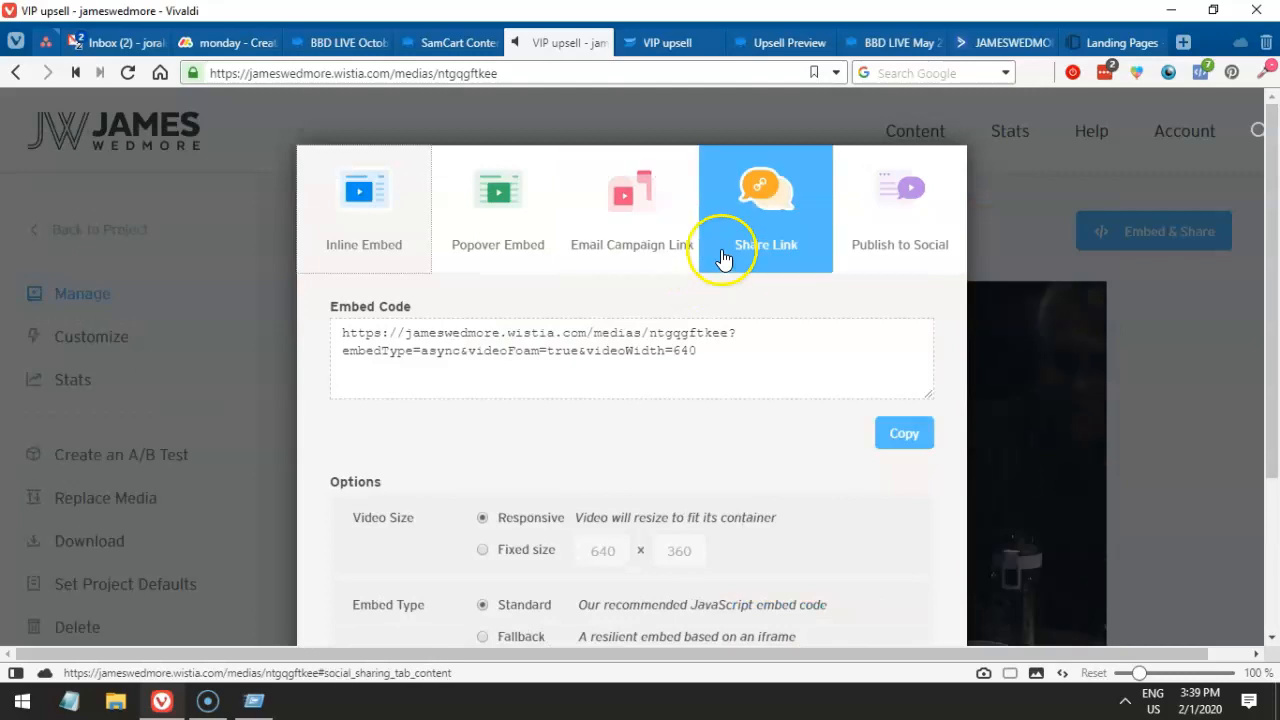
{"action": "left_click", "coordinate": [509, 250]}
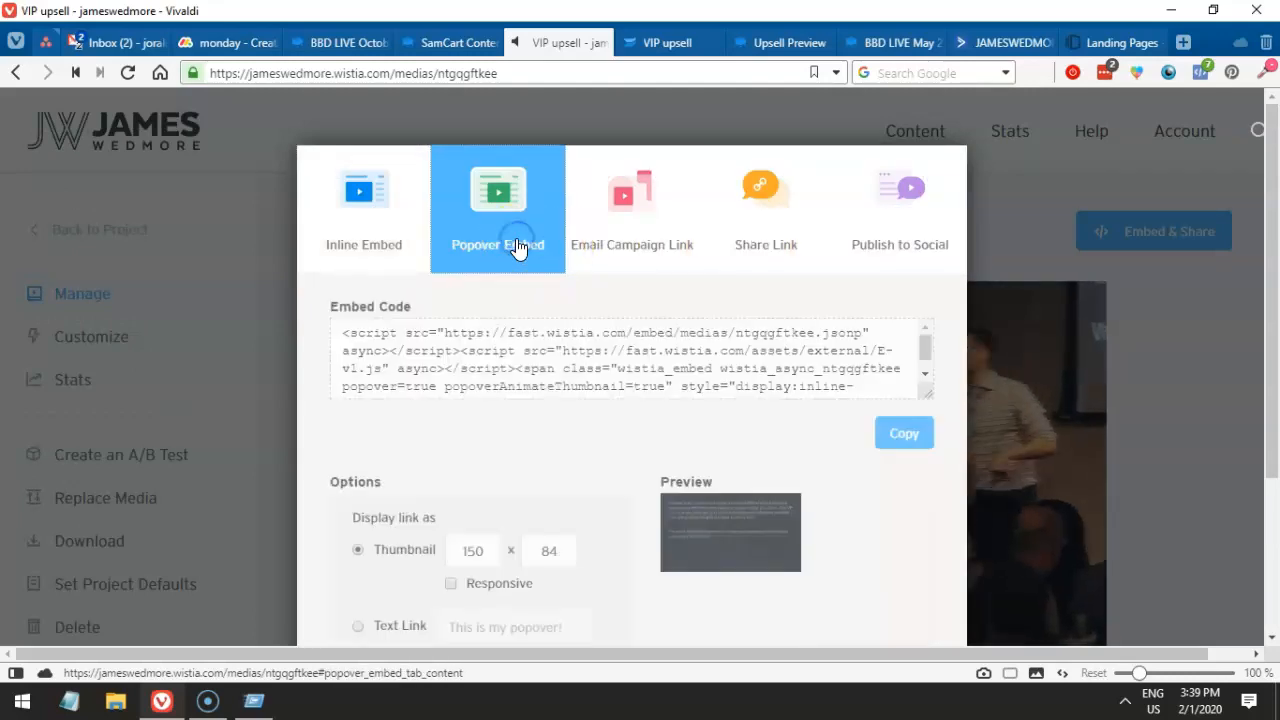
{"action": "left_click", "coordinate": [400, 228]}
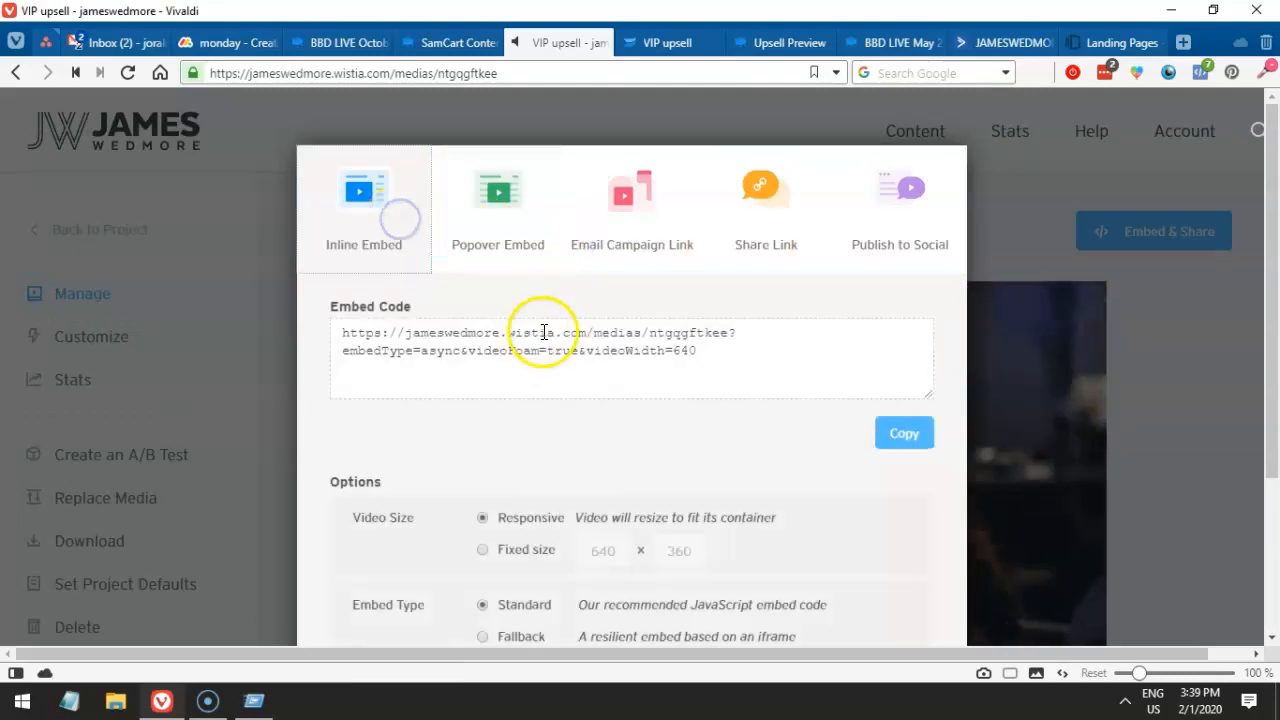
{"action": "scroll", "coordinate": [544, 332], "scroll_direction": "down", "scroll_amount": 2}
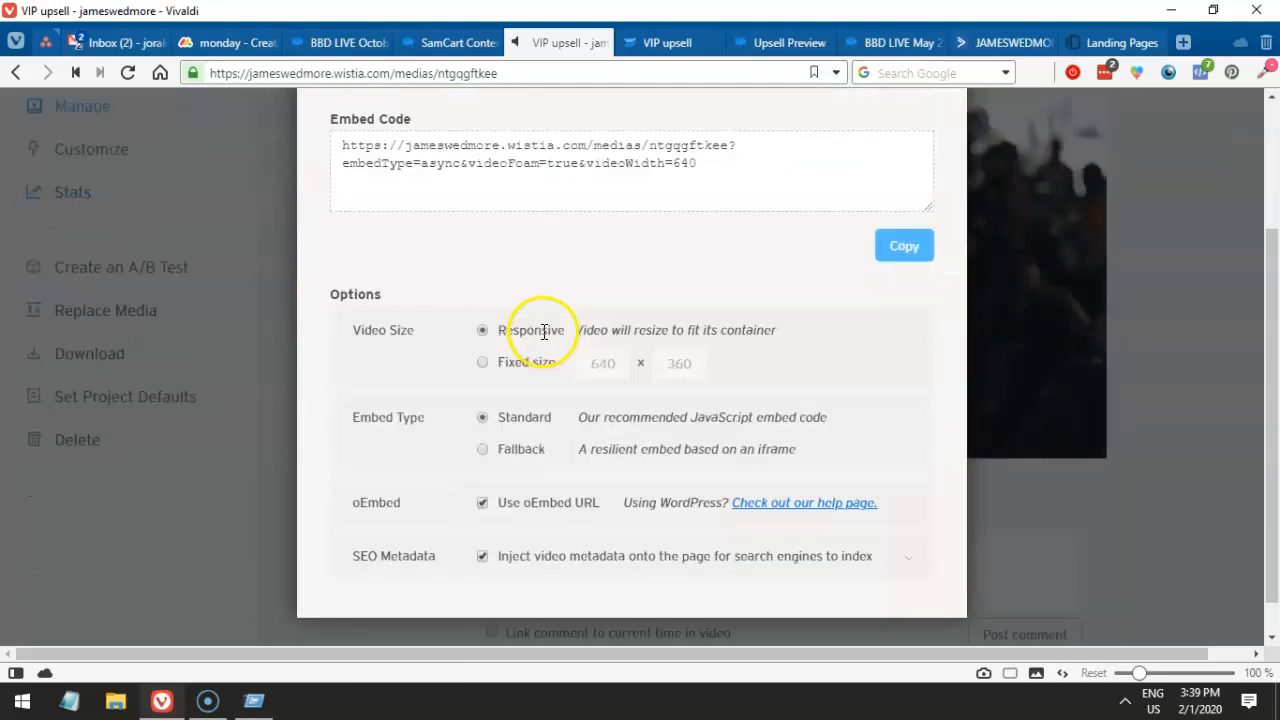
{"action": "left_click", "coordinate": [533, 507]}
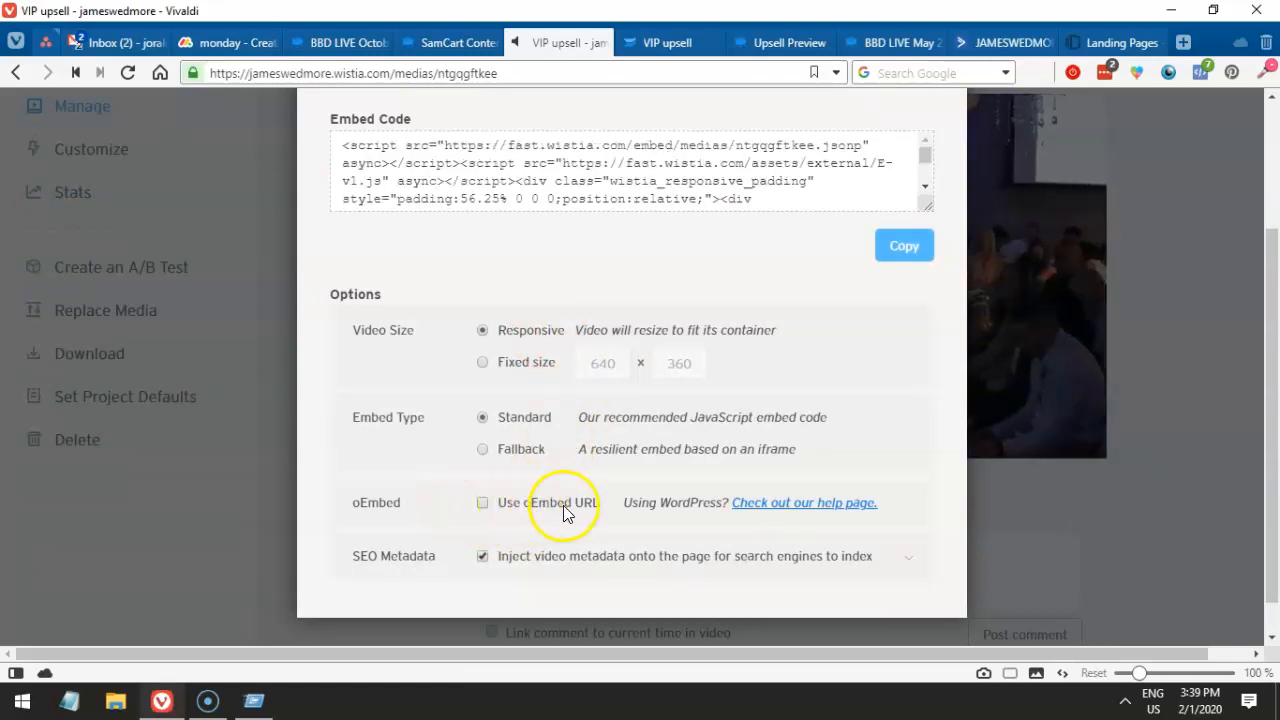
- Paste the full inline embed script over the plain URL in SamCart's Embed Code field
{"action": "left_click_drag", "start_coordinate": [932, 199], "coordinate": [928, 357]}
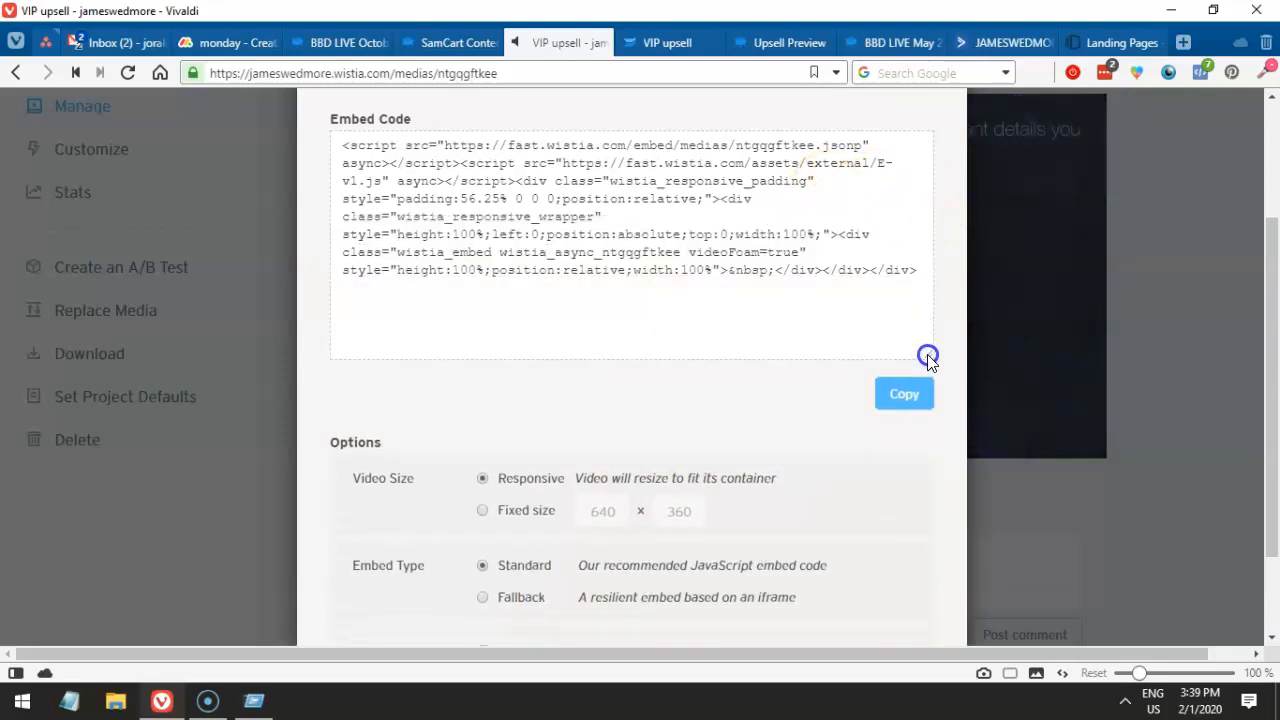
{"action": "left_click", "coordinate": [514, 187]}
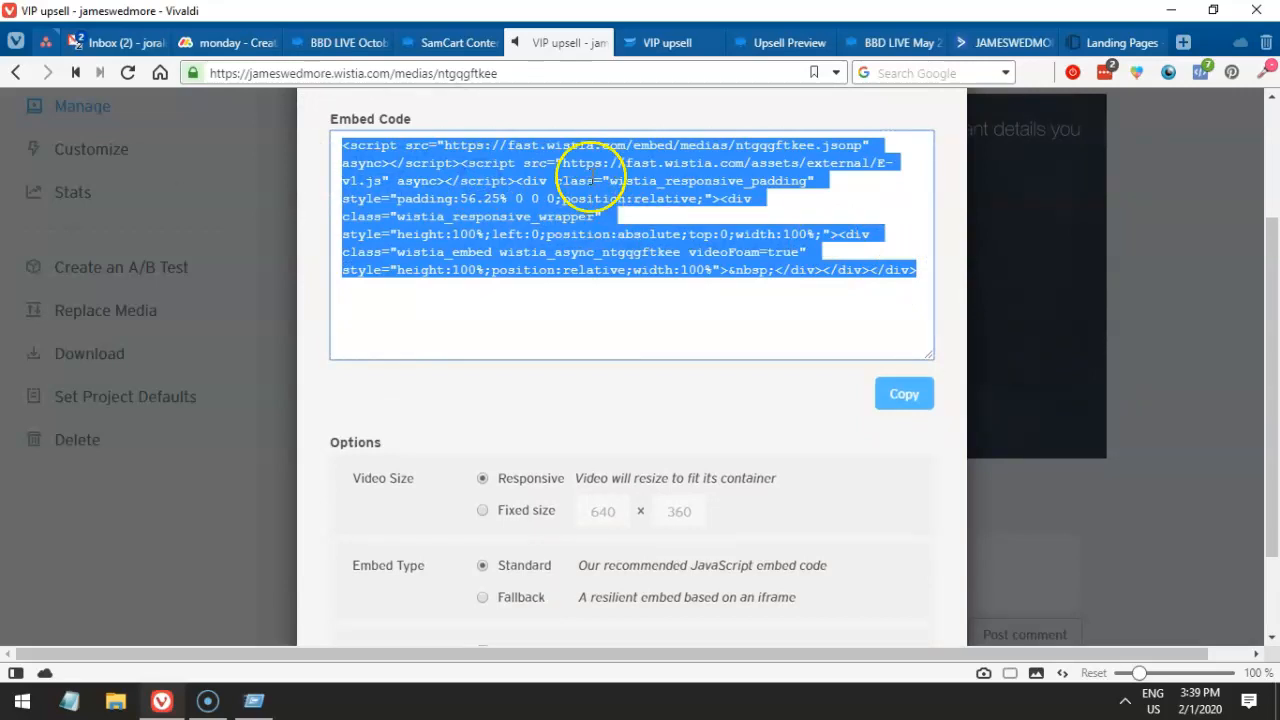
{"action": "left_click", "coordinate": [414, 42]}
{"action": "key", "text": "ctrl+a"}
{"action": "key", "text": "ctrl+v"}
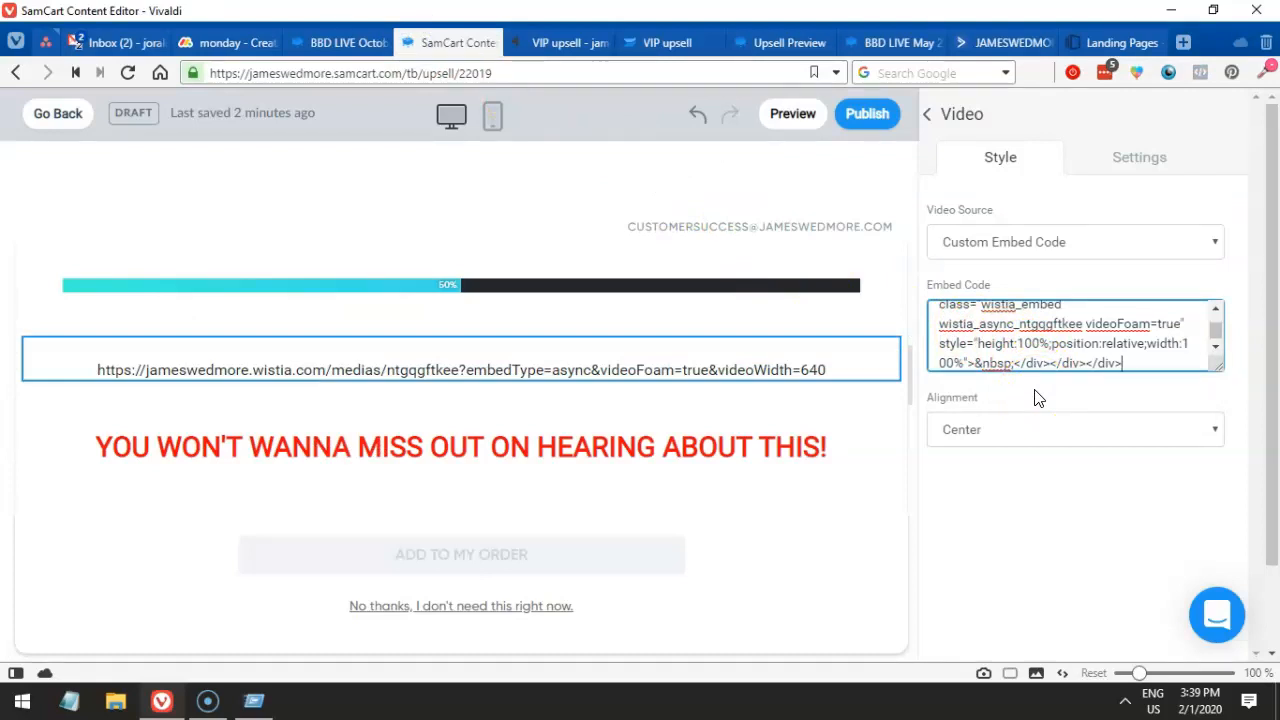
- Enlarge the Video block's Embed Code field to check the pasted Wistia script embed code
{"action": "scroll", "coordinate": [723, 306], "scroll_direction": "down", "scroll_amount": 2}
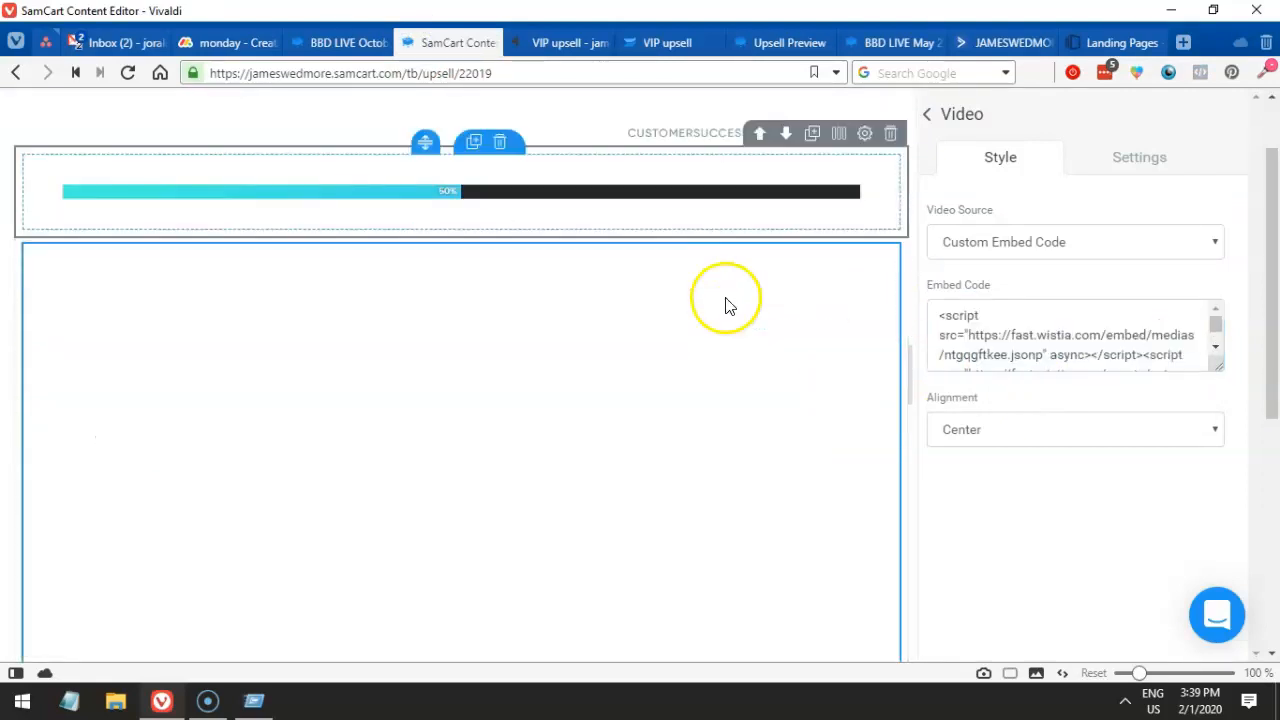
{"action": "scroll", "coordinate": [722, 357], "scroll_direction": "down", "scroll_amount": 2}
{"action": "scroll", "coordinate": [563, 286], "scroll_direction": "up", "scroll_amount": 4}
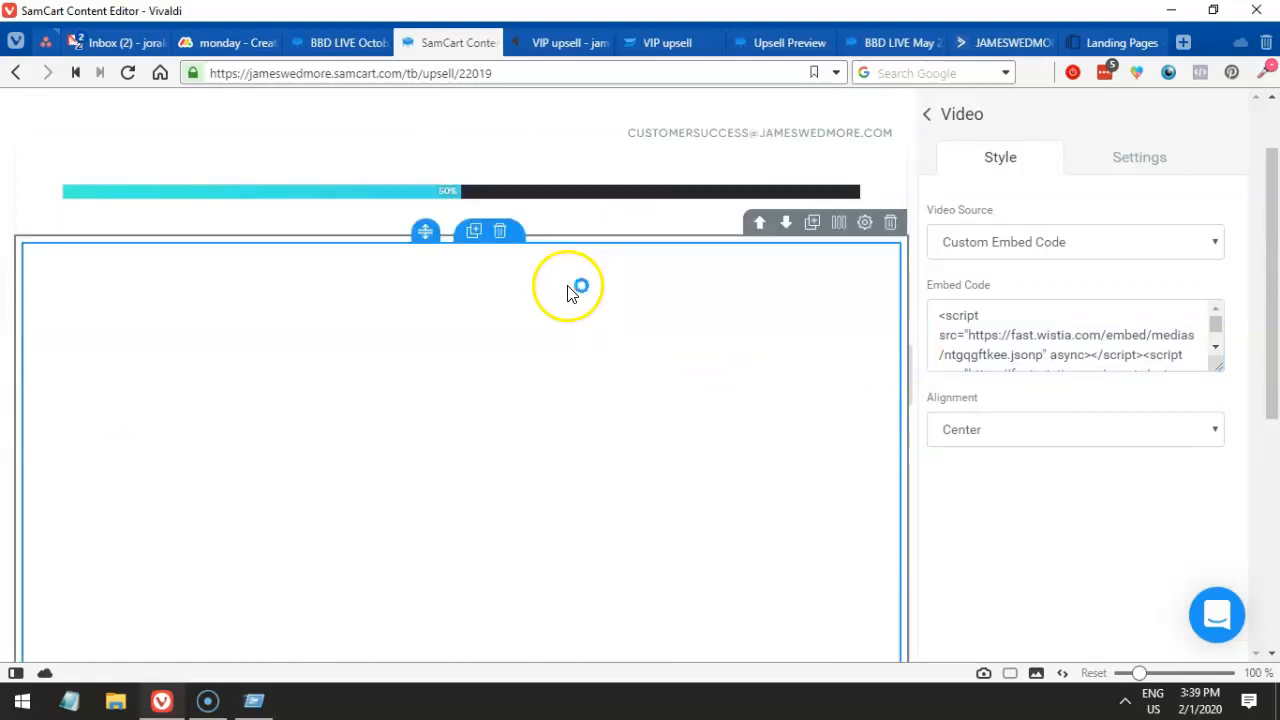
{"action": "left_click_drag", "start_coordinate": [1214, 370], "coordinate": [1214, 420]}
- Save and preview the upsell page, confirming the Wistia video plays above the red headline
{"action": "left_click", "coordinate": [790, 113]}
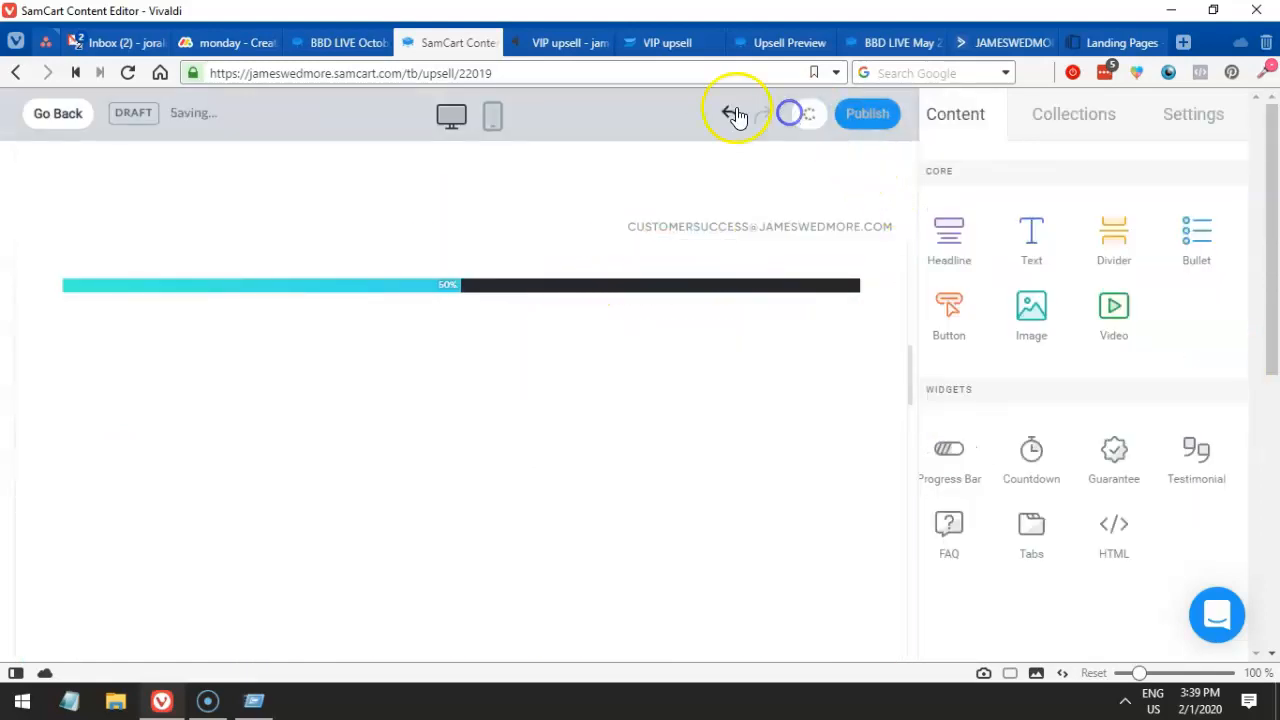
{"action": "mouse_move", "coordinate": [539, 43]}
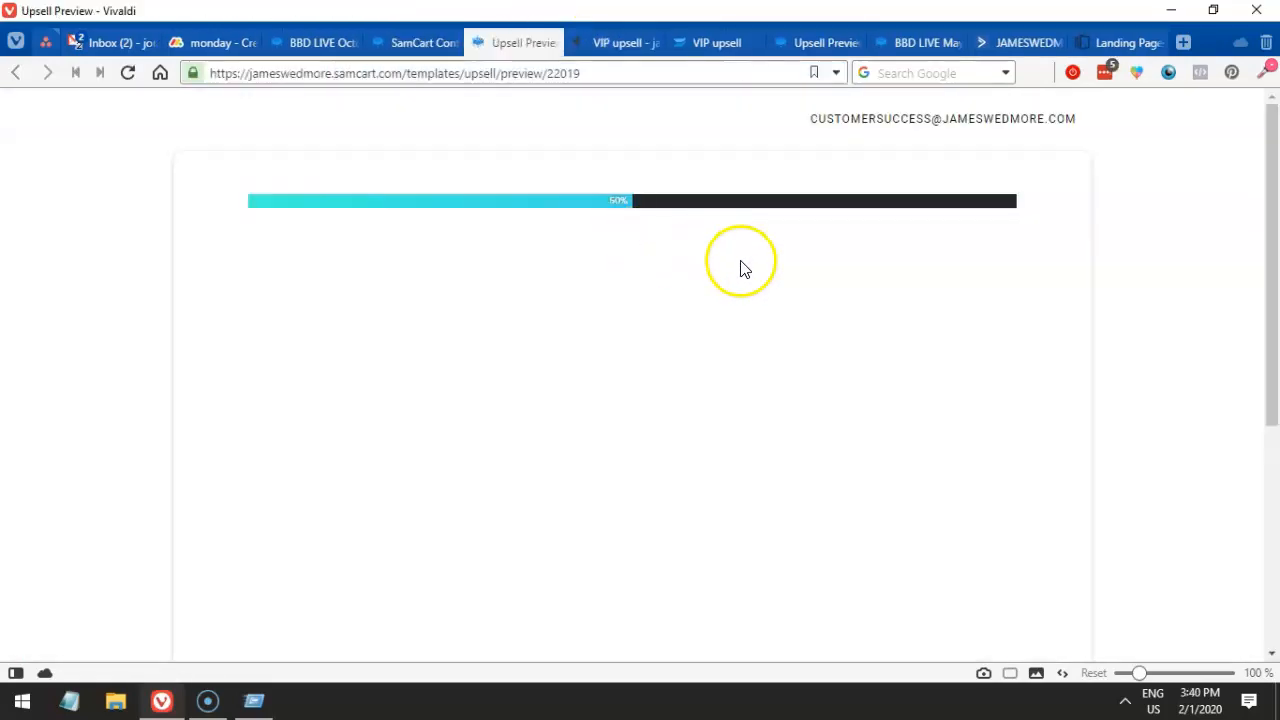
{"action": "scroll", "coordinate": [1024, 327], "scroll_direction": "down", "scroll_amount": 2}
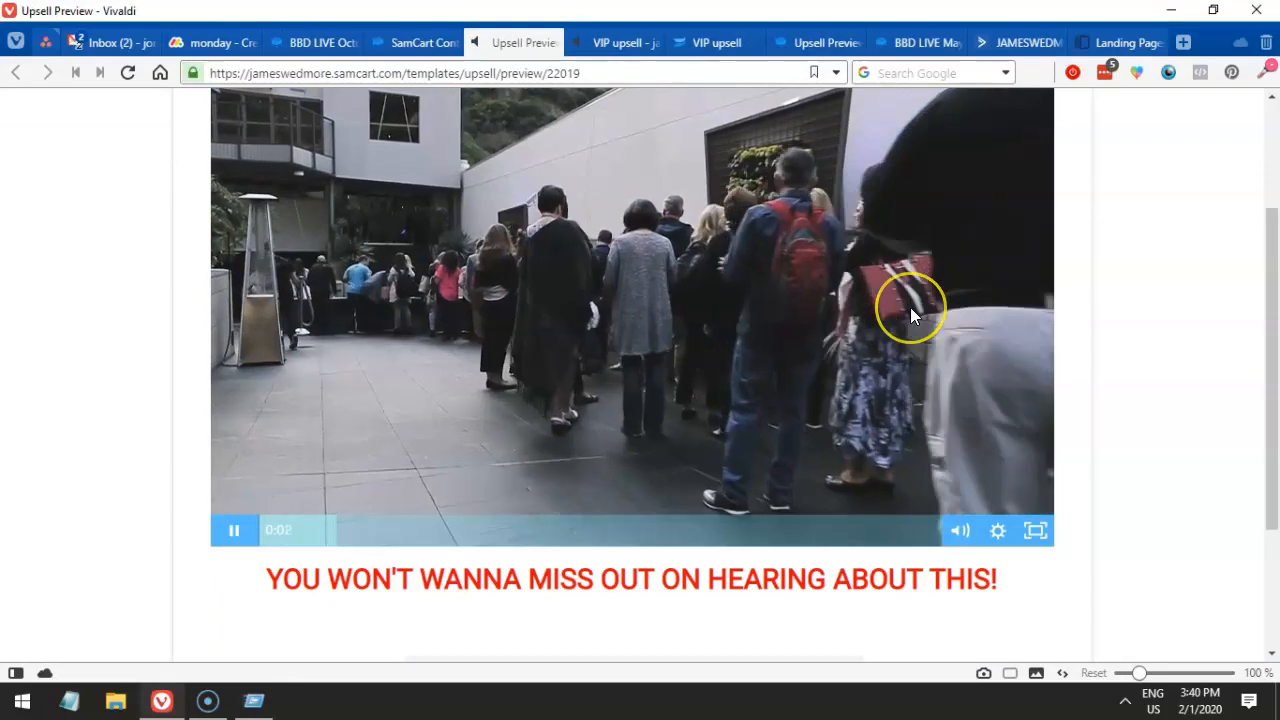
{"action": "scroll", "coordinate": [910, 307], "scroll_direction": "up", "scroll_amount": 2}
{"action": "scroll", "coordinate": [911, 312], "scroll_direction": "down", "scroll_amount": 3}
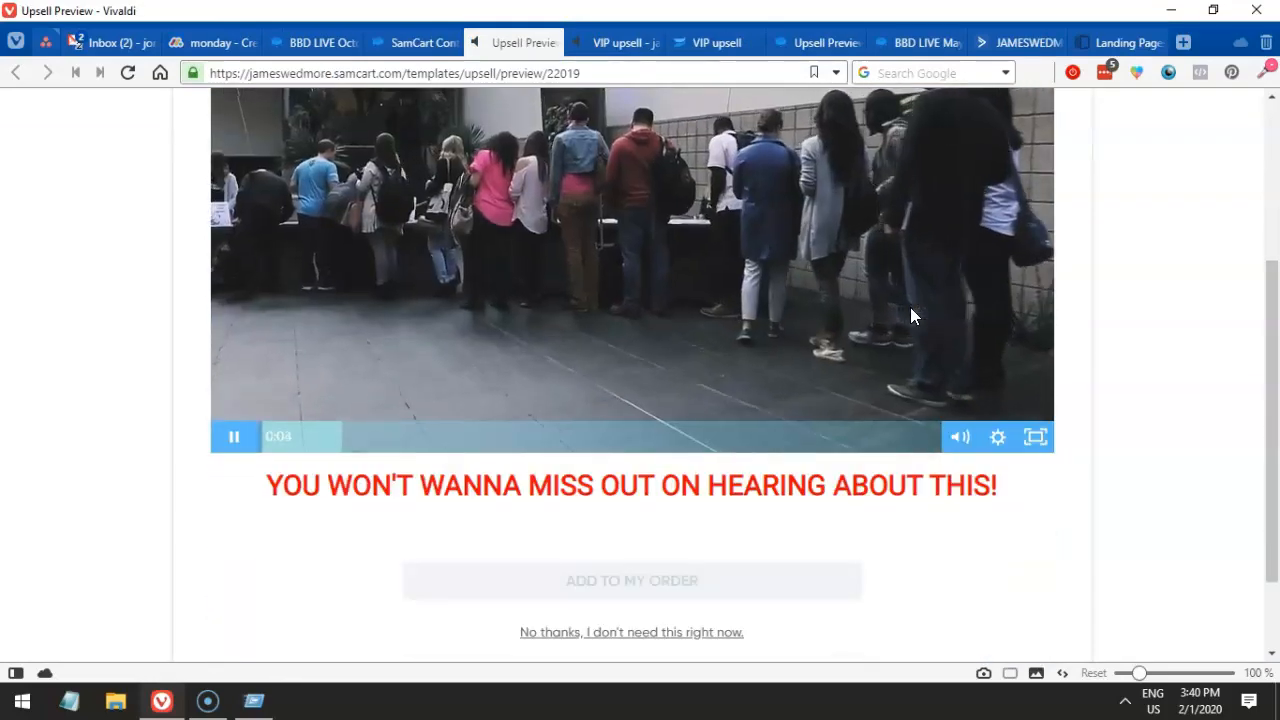
{"action": "scroll", "coordinate": [910, 312], "scroll_direction": "down", "scroll_amount": 1}
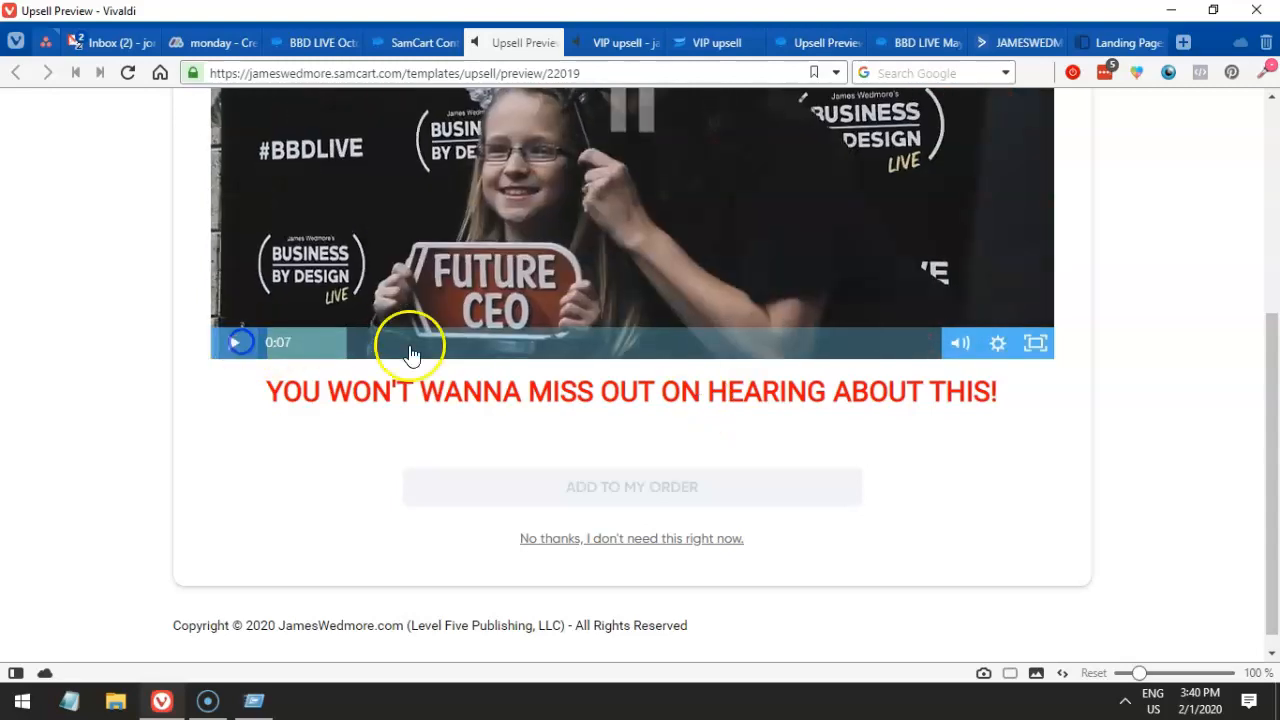
{"action": "left_click_drag", "start_coordinate": [484, 391], "coordinate": [728, 392]}
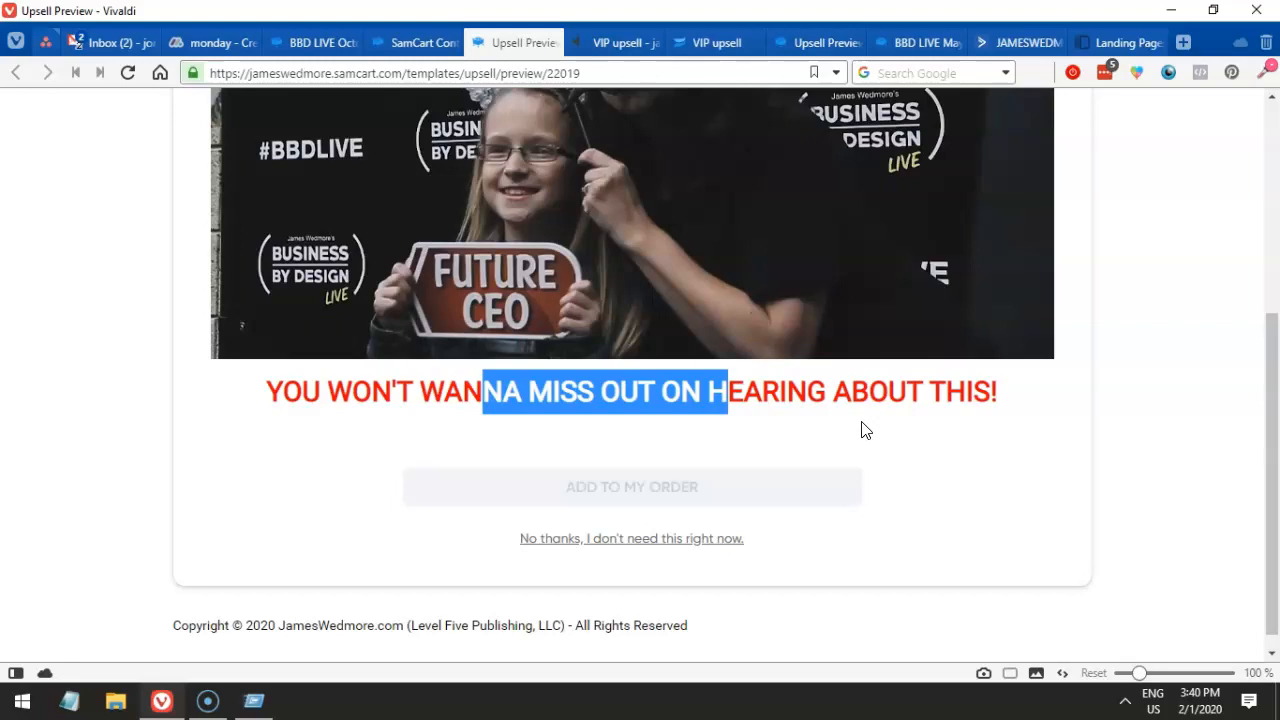
{"action": "left_click", "coordinate": [852, 428]}
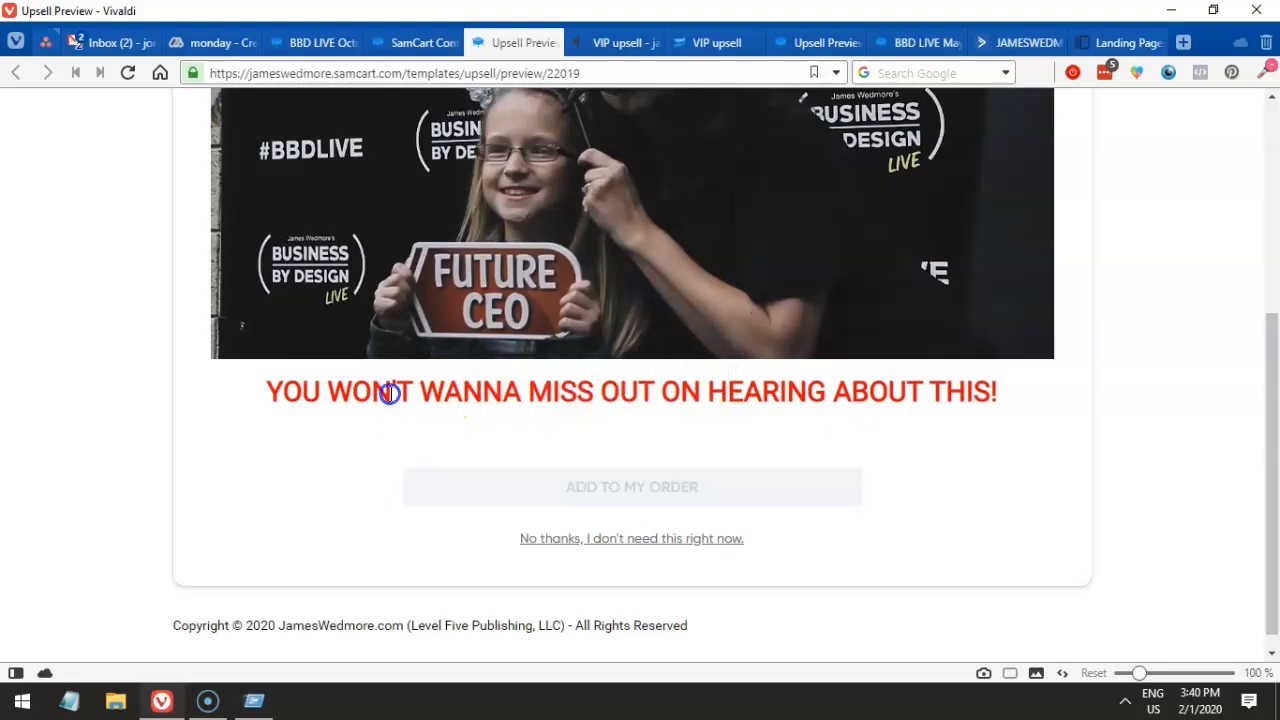
{"action": "left_click_drag", "start_coordinate": [391, 391], "coordinate": [762, 392]}
{"action": "left_click", "coordinate": [381, 39]}
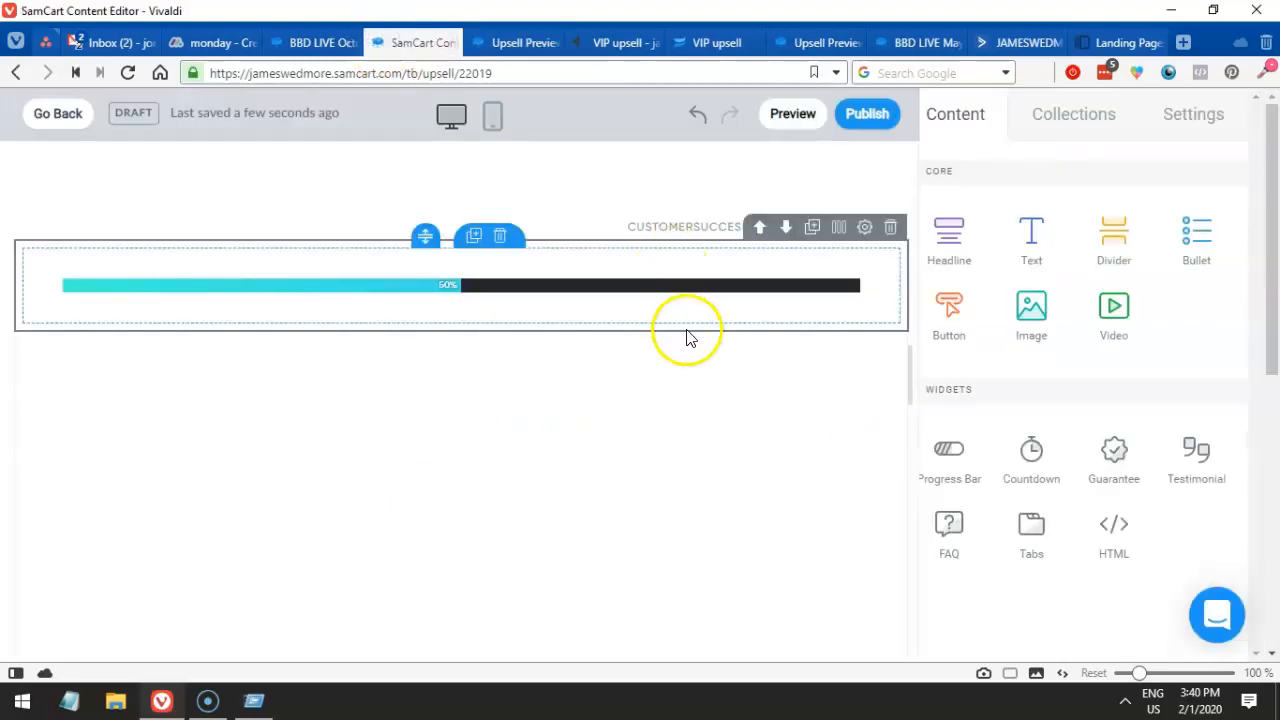
- Move the red headline row above the video and delete the empty row near the bottom
{"action": "scroll", "coordinate": [686, 418], "scroll_direction": "down", "scroll_amount": 5}
{"action": "mouse_move", "coordinate": [746, 630]}
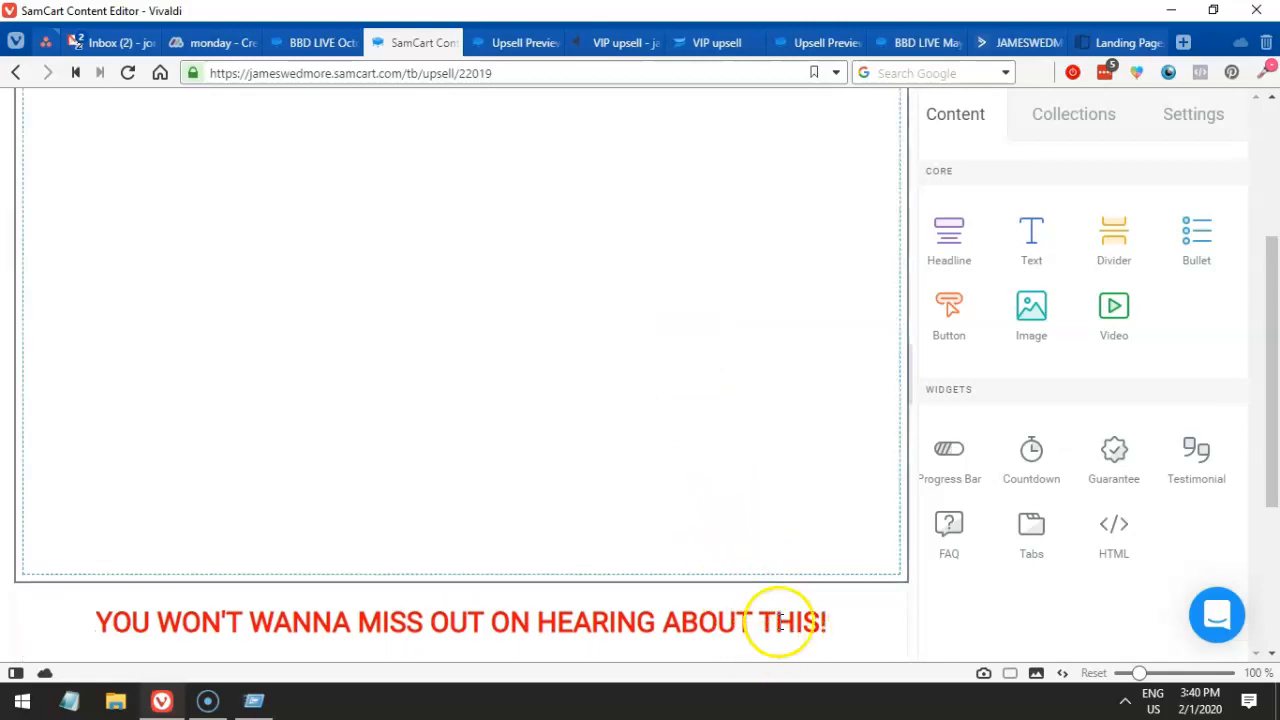
{"action": "left_click", "coordinate": [762, 571]}
{"action": "scroll", "coordinate": [720, 451], "scroll_direction": "down", "scroll_amount": 5}
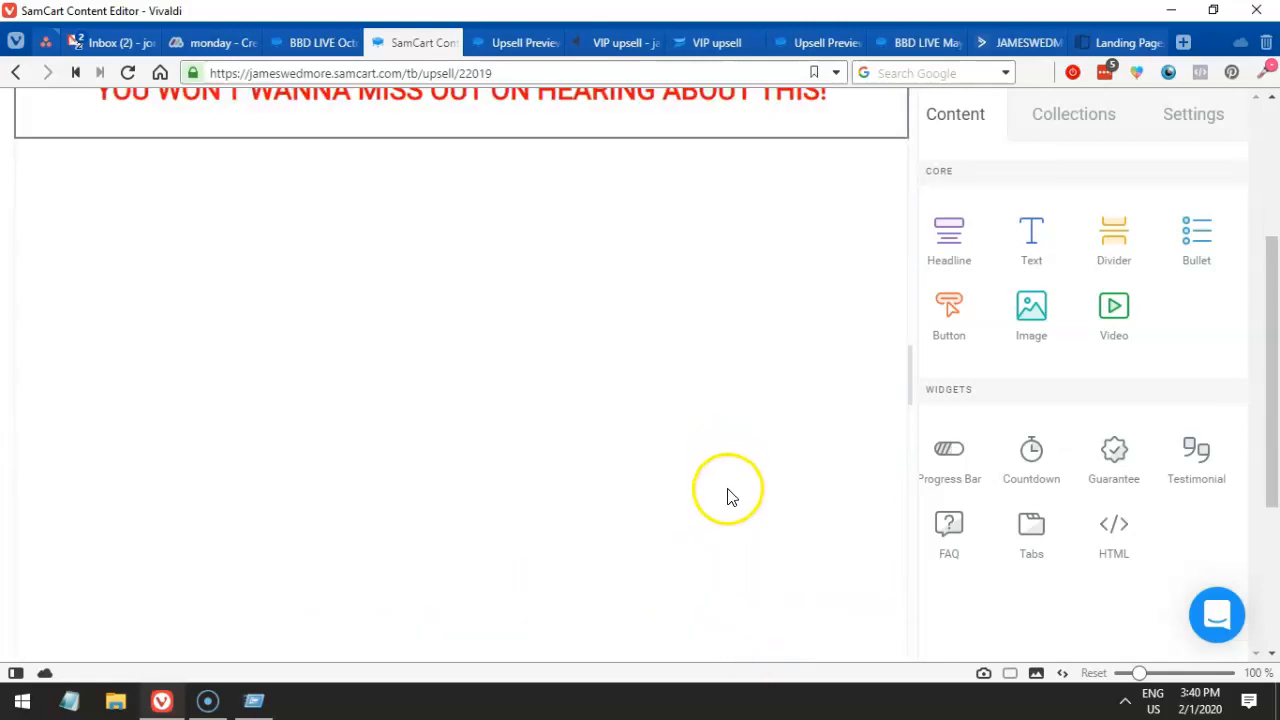
{"action": "mouse_move", "coordinate": [717, 428]}
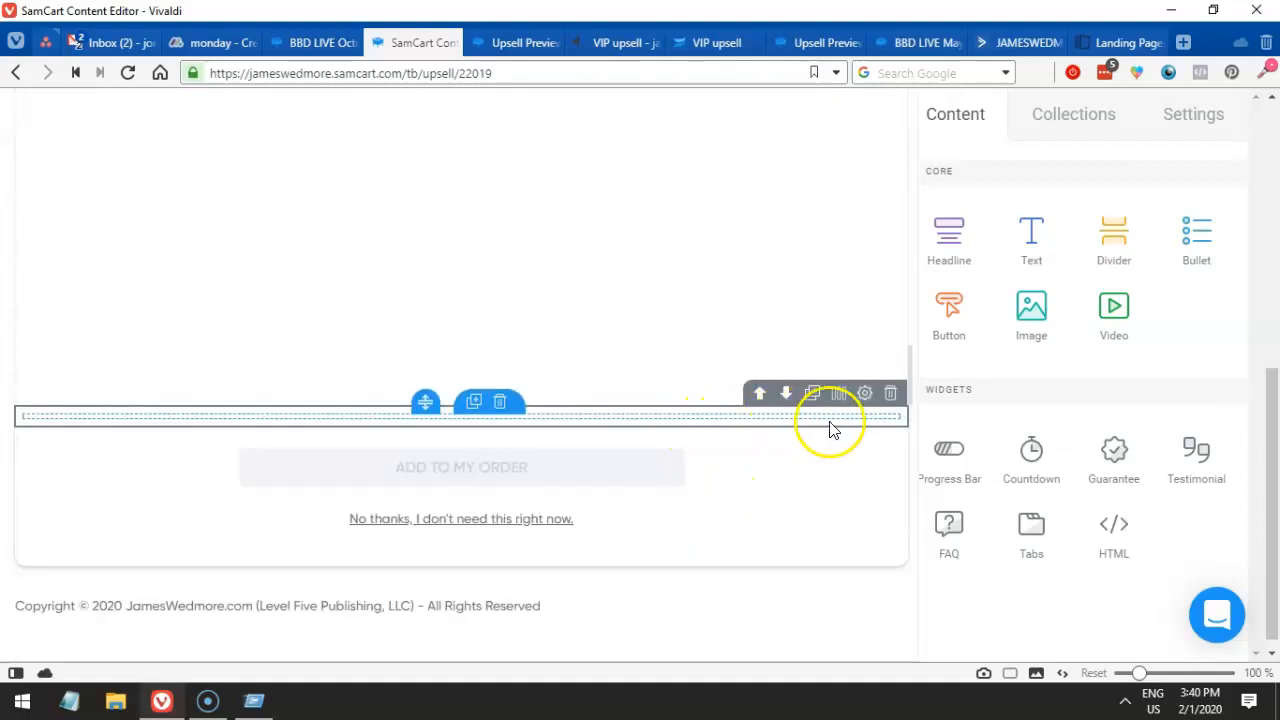
{"action": "left_click", "coordinate": [892, 394]}
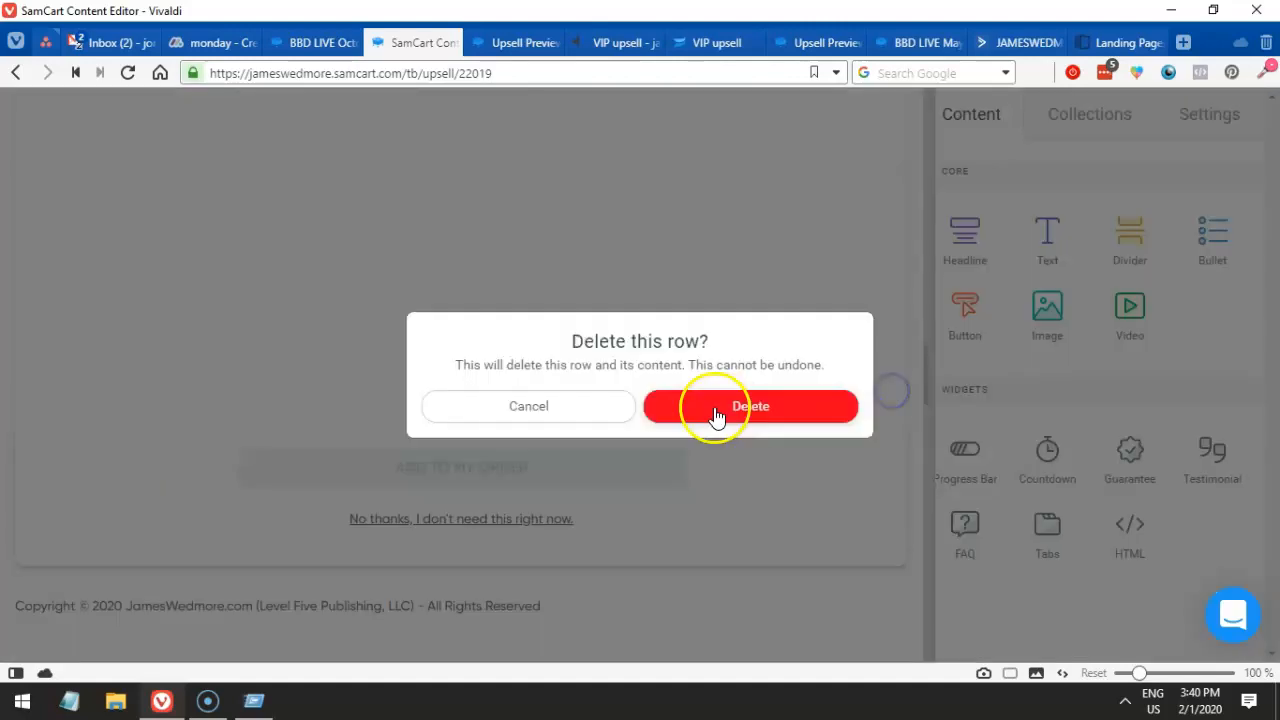
{"action": "left_click", "coordinate": [749, 412]}
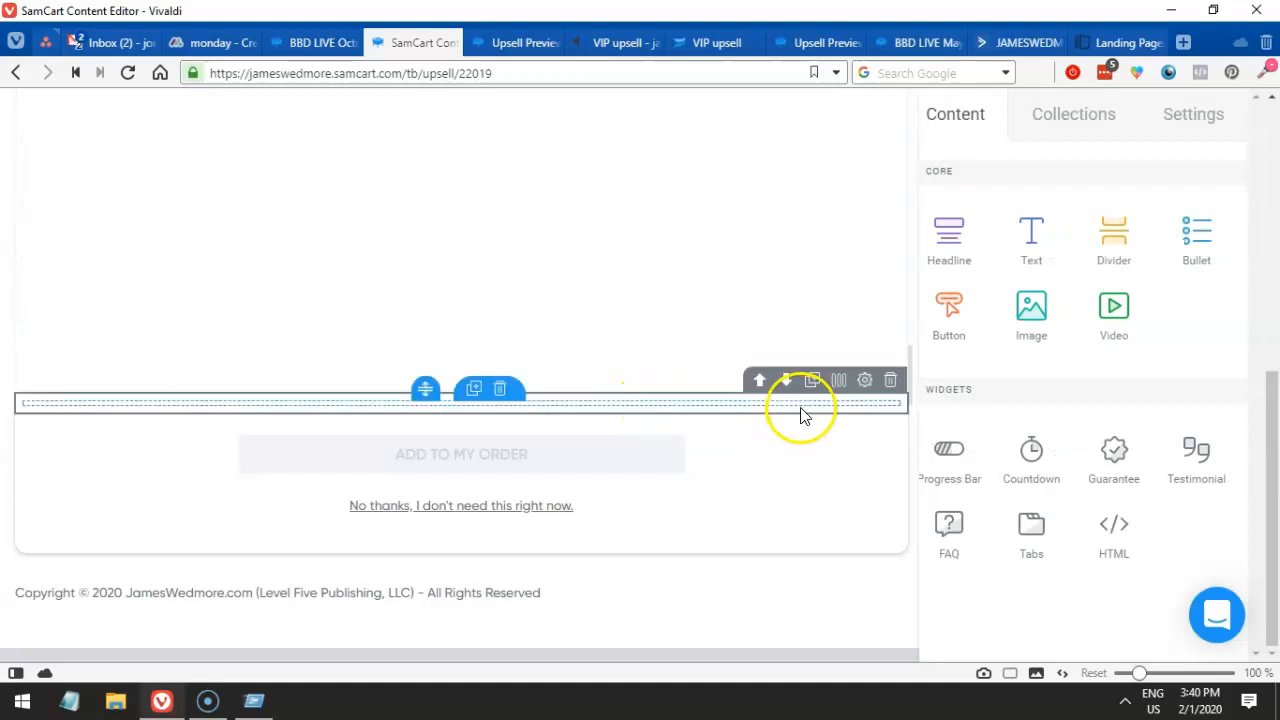
- Compare the upsell preview, then review the page font and video block settings in the editor
{"action": "scroll", "coordinate": [640, 400], "scroll_direction": "up", "scroll_amount": 5}
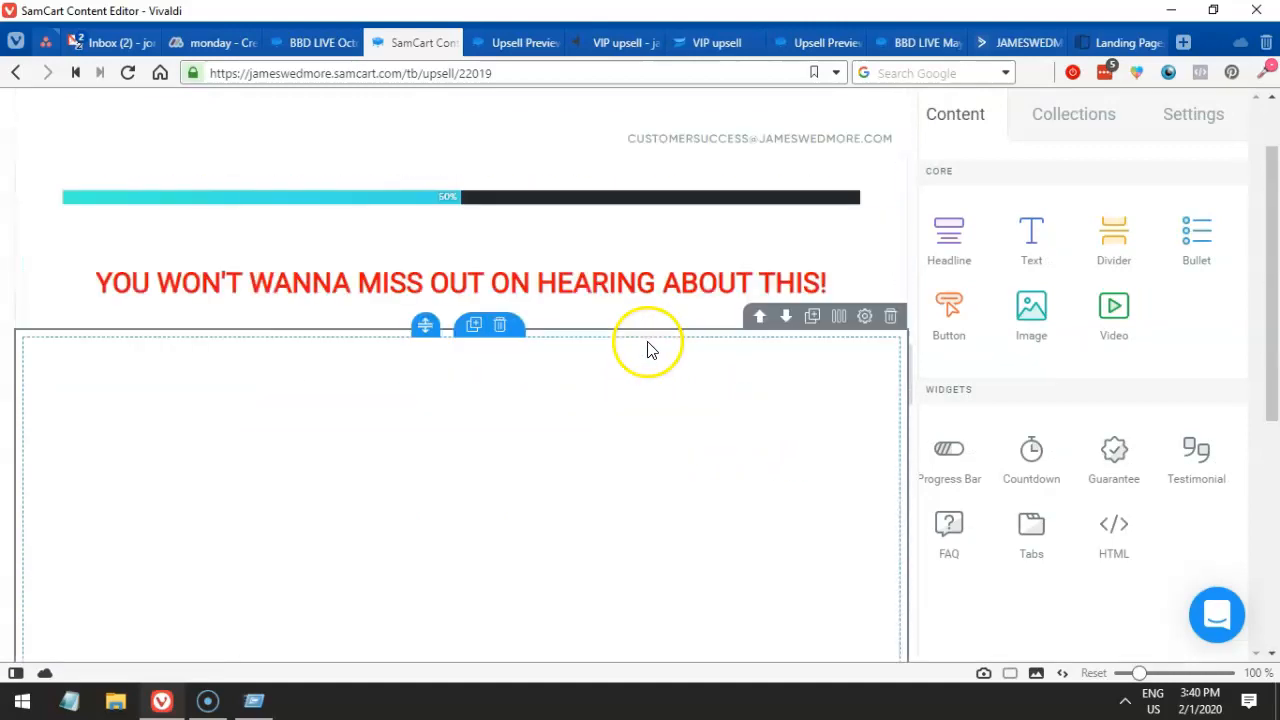
{"action": "left_click", "coordinate": [505, 42]}
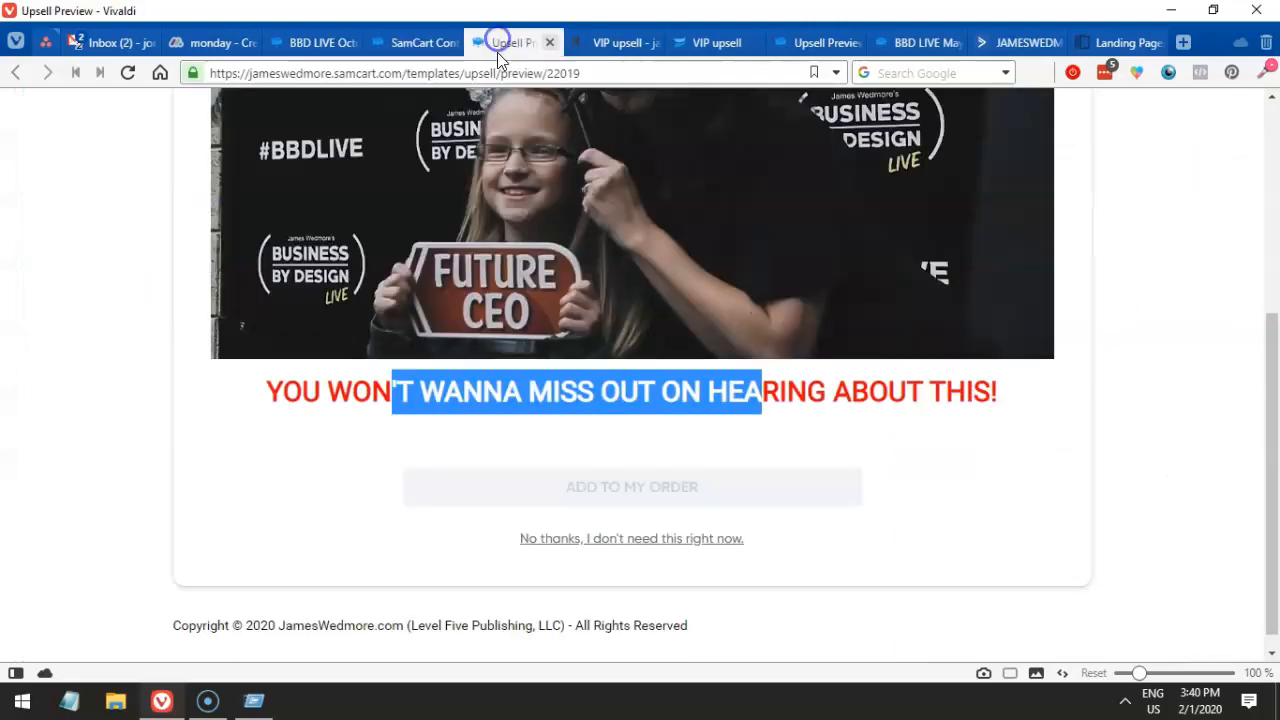
{"action": "scroll", "coordinate": [540, 250], "scroll_direction": "up", "scroll_amount": 3}
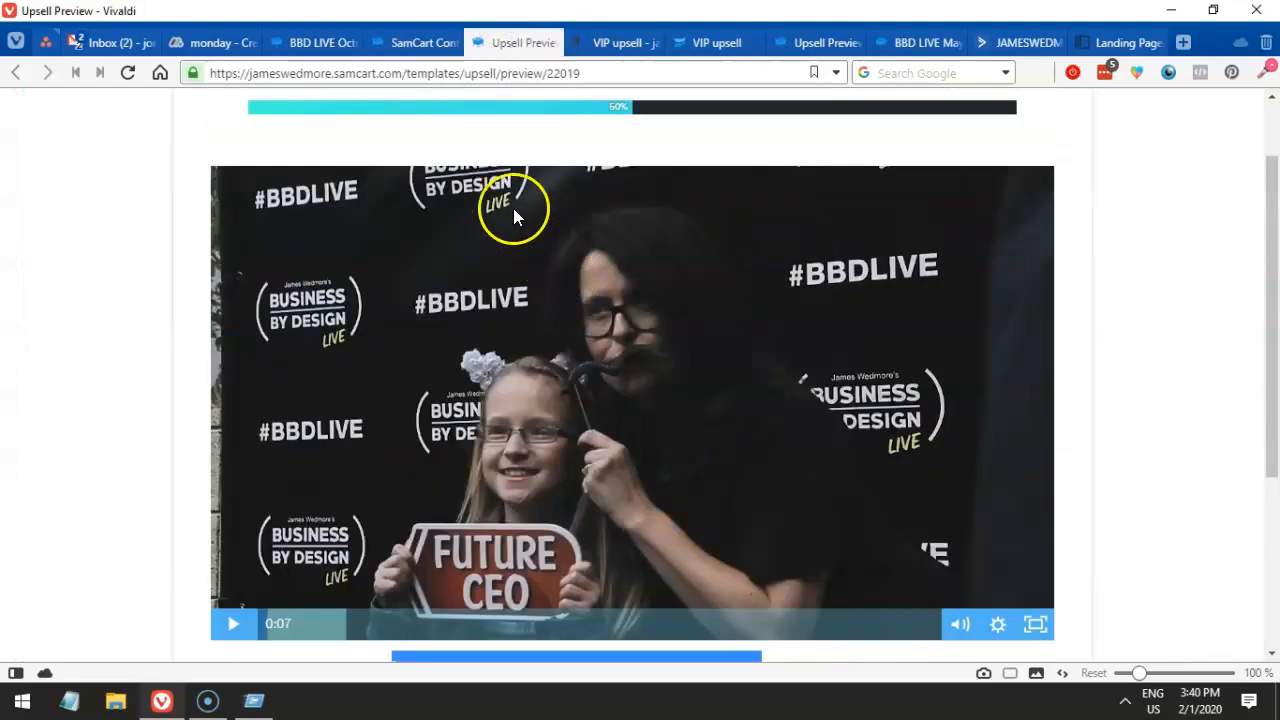
{"action": "left_click", "coordinate": [410, 42]}
{"action": "left_click", "coordinate": [1180, 117]}
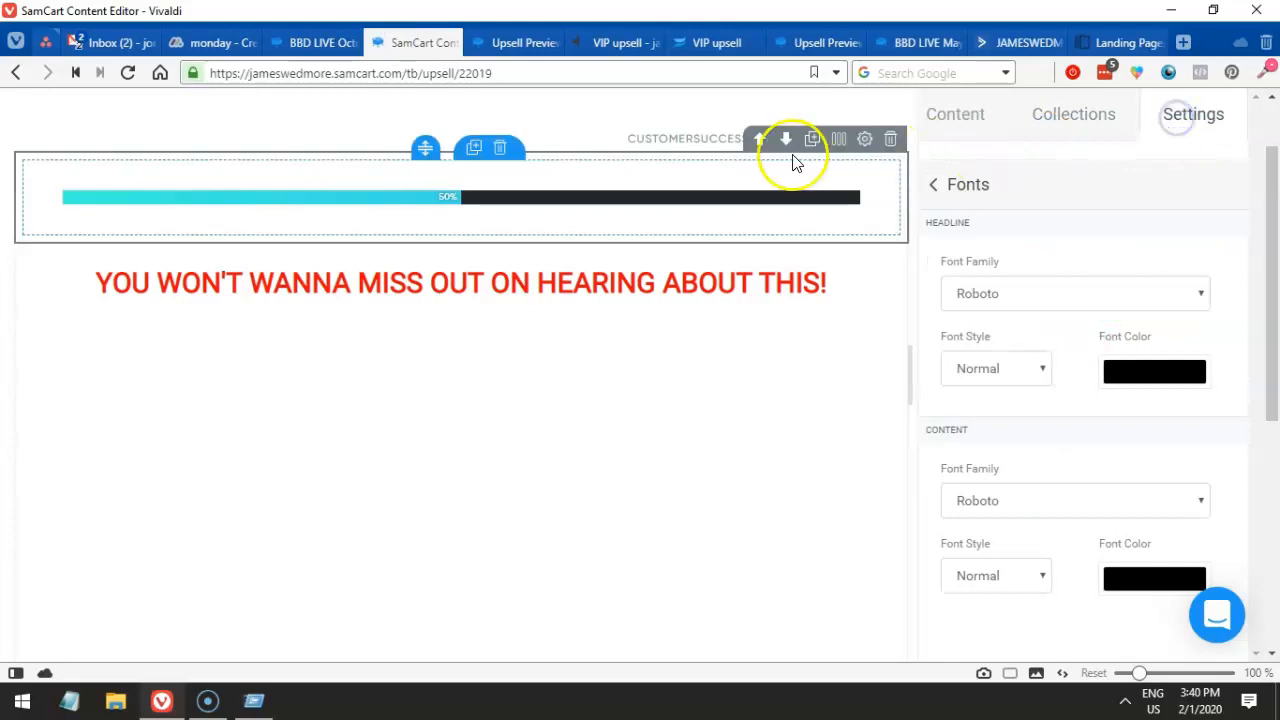
{"action": "left_click", "coordinate": [944, 117]}
{"action": "left_click", "coordinate": [806, 457]}
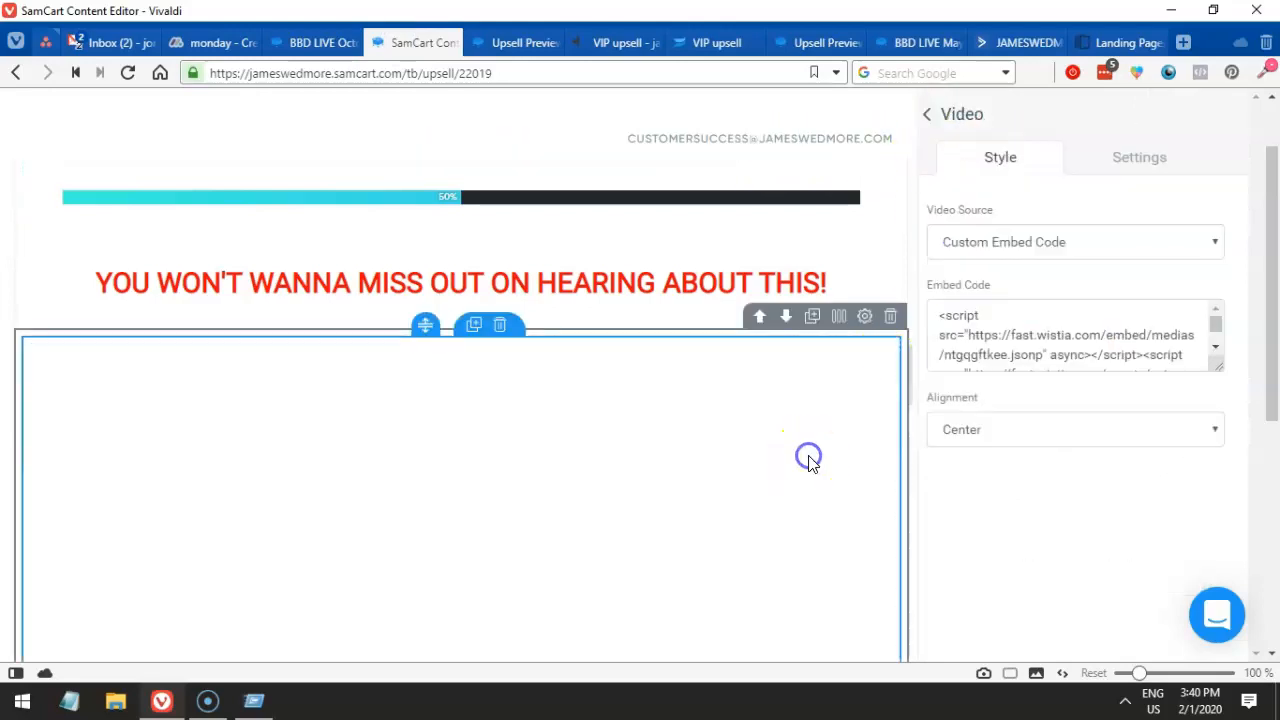
{"action": "left_click", "coordinate": [927, 116]}
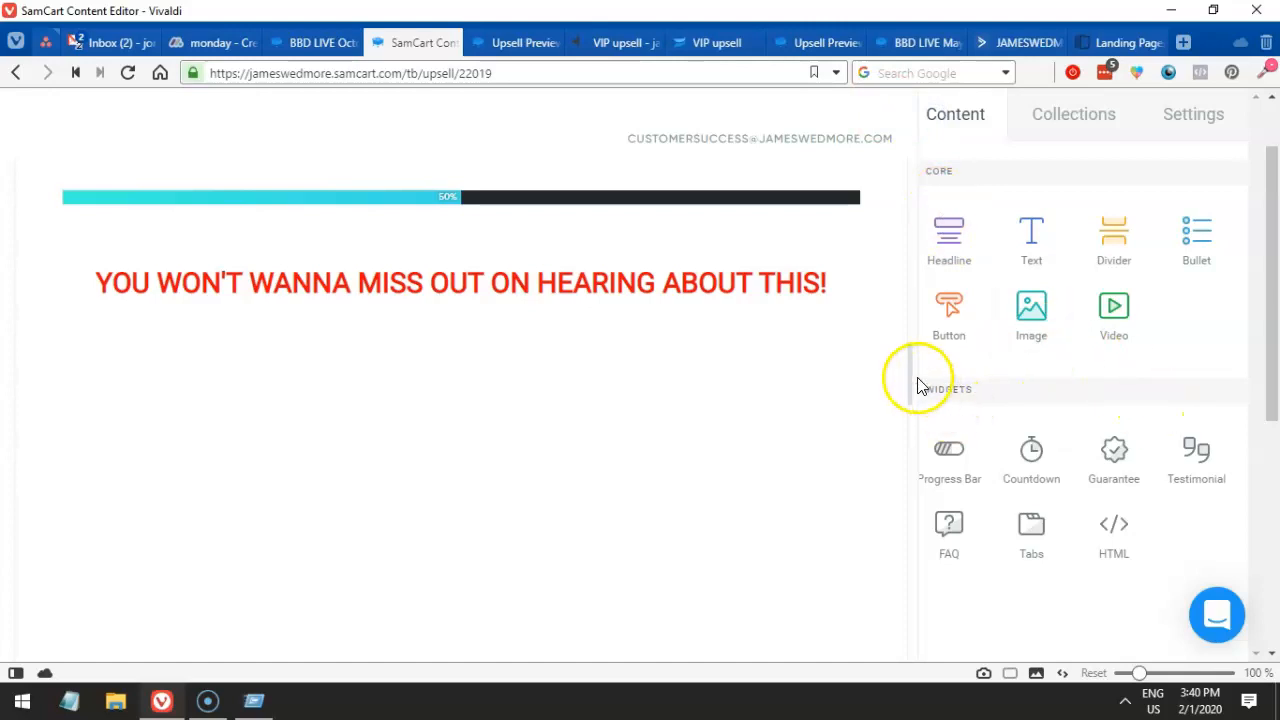
- Publish the upsell page and bring up its preview
{"action": "left_click", "coordinate": [48, 103]}
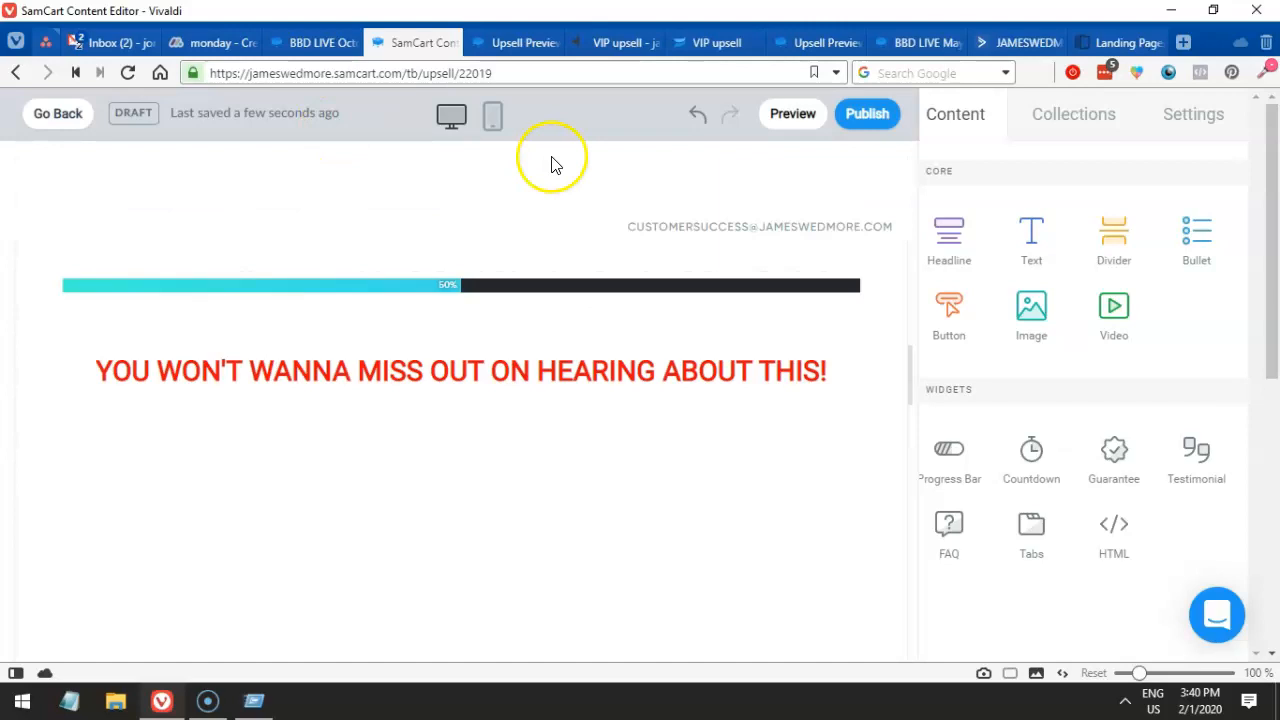
{"action": "left_click", "coordinate": [868, 116]}
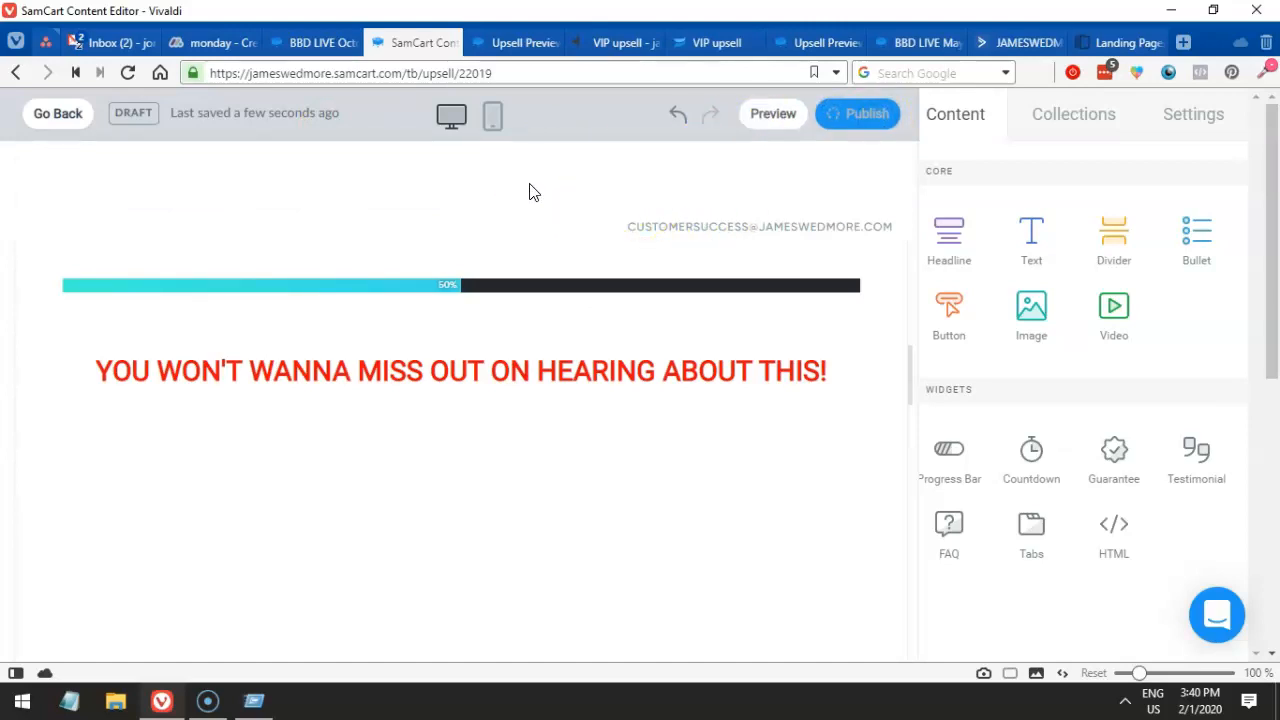
{"action": "left_click", "coordinate": [504, 52]}
- Close the four upsell preview tabs and return to the SamCart upsell editor
{"action": "left_click", "coordinate": [549, 45]}
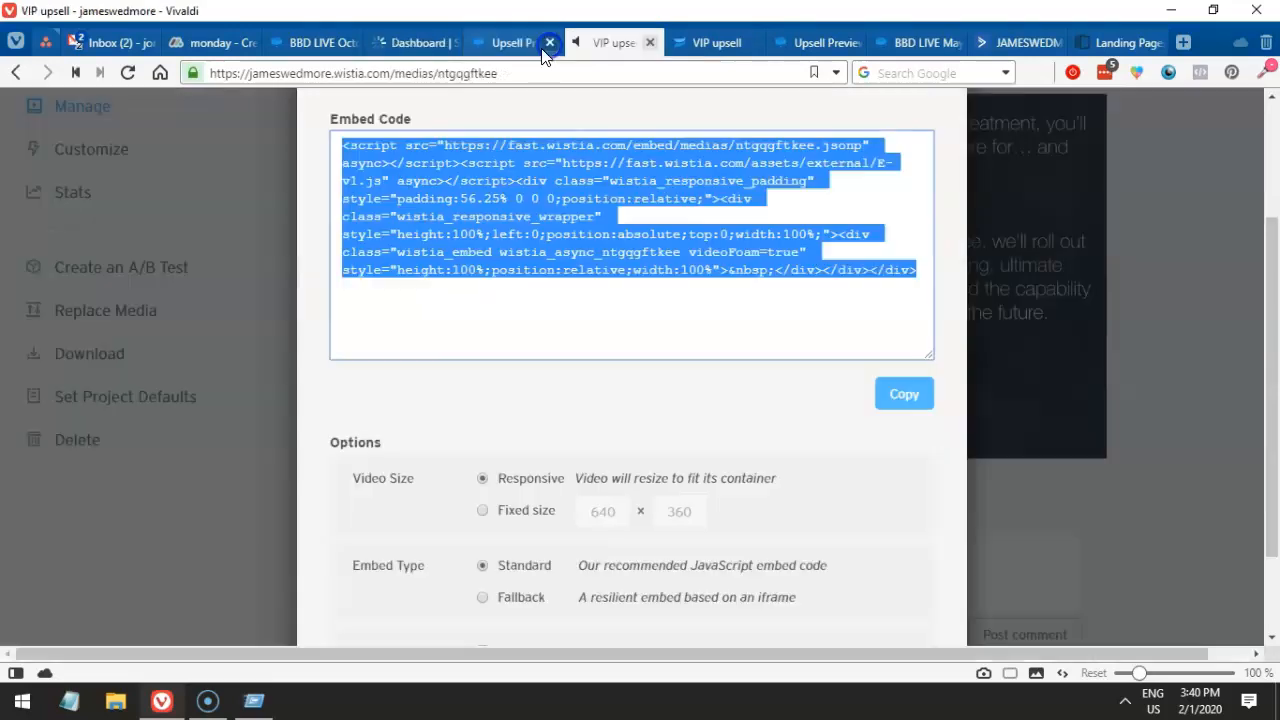
{"action": "left_click", "coordinate": [549, 45]}
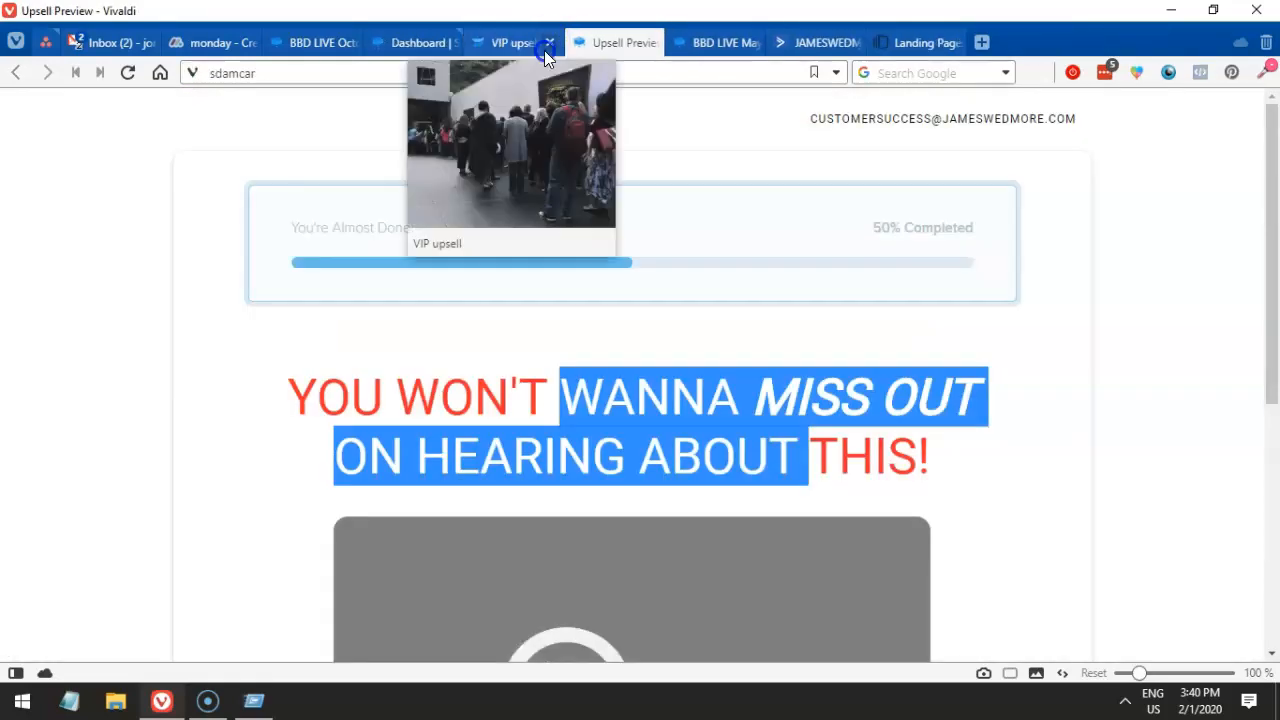
{"action": "left_click", "coordinate": [545, 45]}
{"action": "left_click", "coordinate": [548, 42]}
{"action": "left_click", "coordinate": [424, 47]}
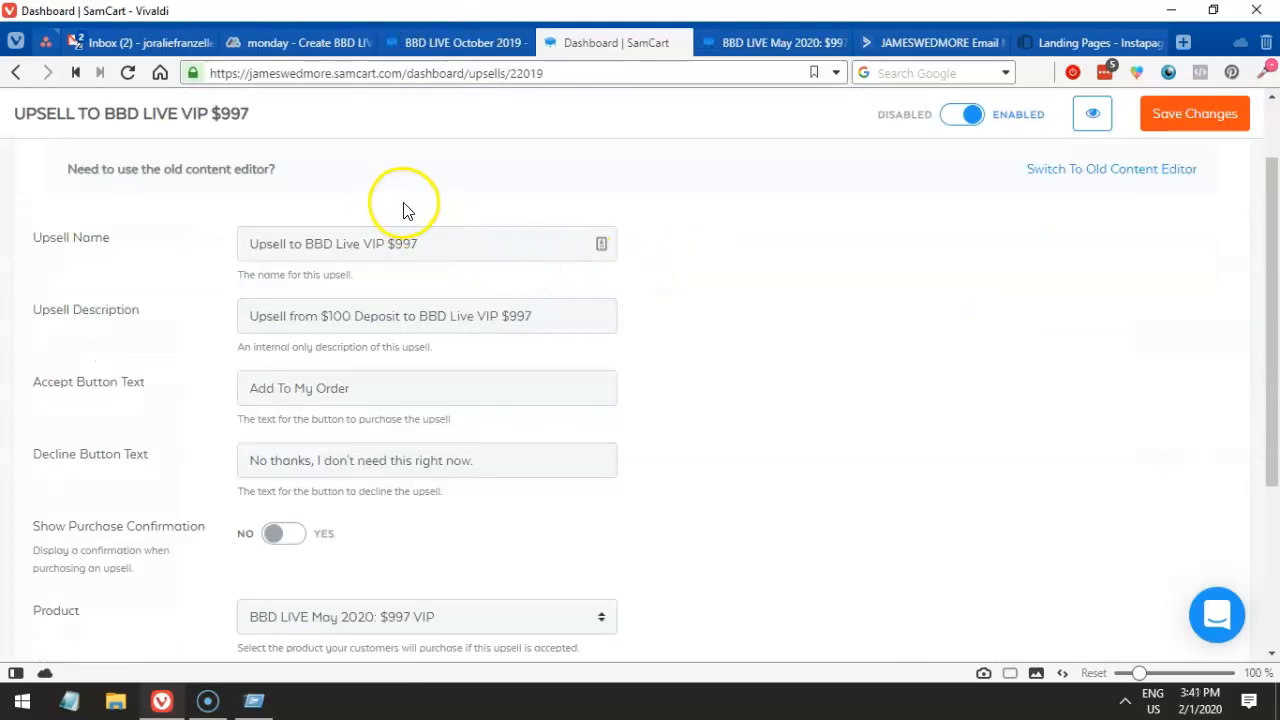
- Set Show Purchase Confirmation to YES for the VIP $997 upsell and save the changes
{"action": "scroll", "coordinate": [410, 215], "scroll_direction": "down", "scroll_amount": 2}
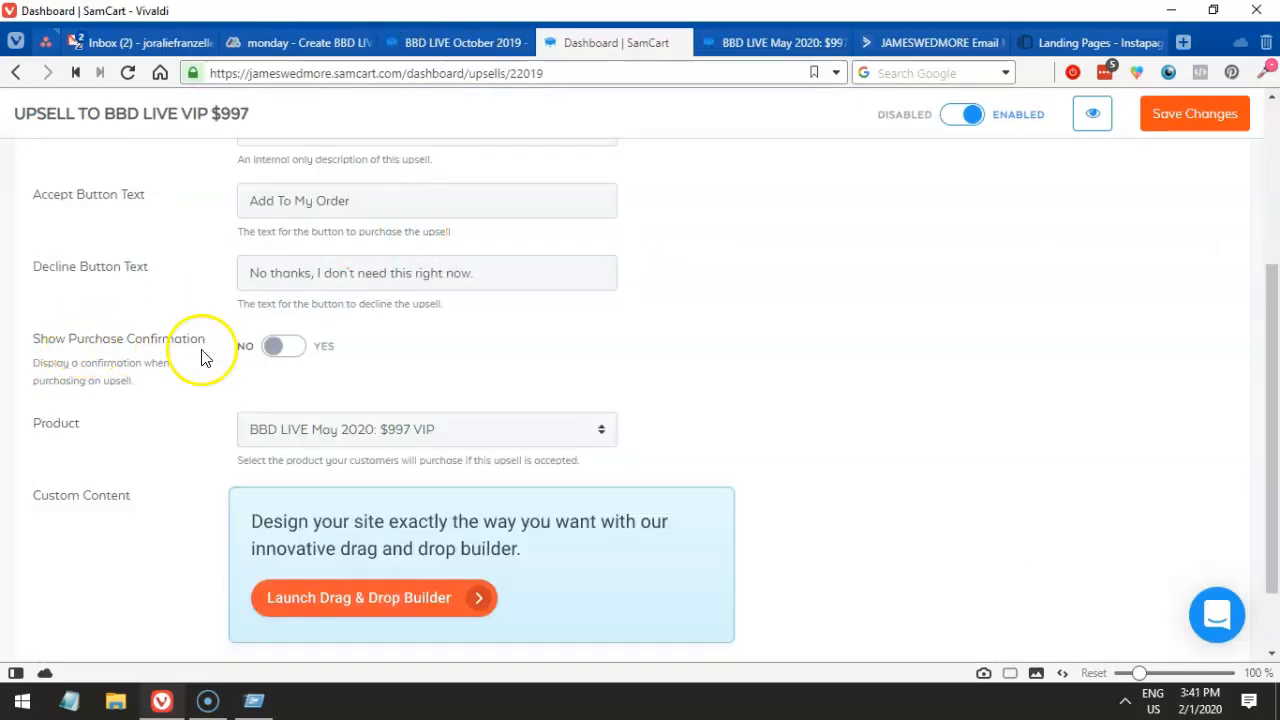
{"action": "left_click", "coordinate": [203, 358]}
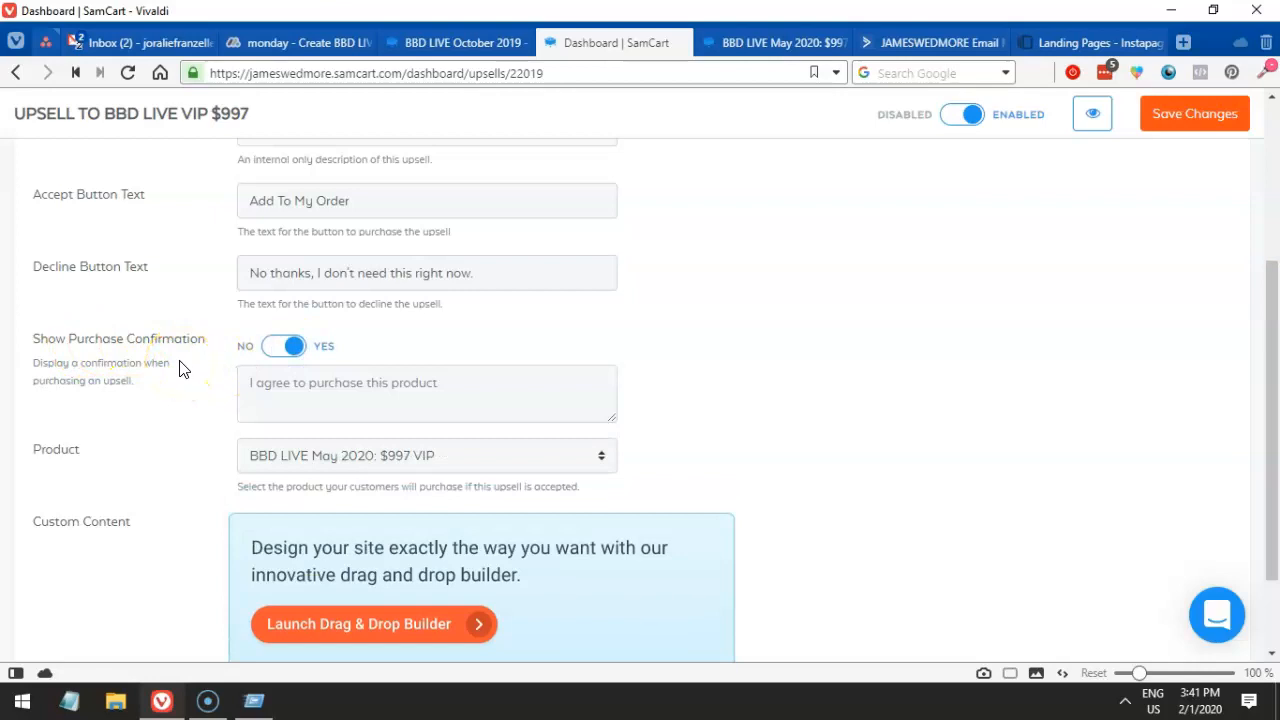
{"action": "scroll", "coordinate": [183, 369], "scroll_direction": "down", "scroll_amount": 2}
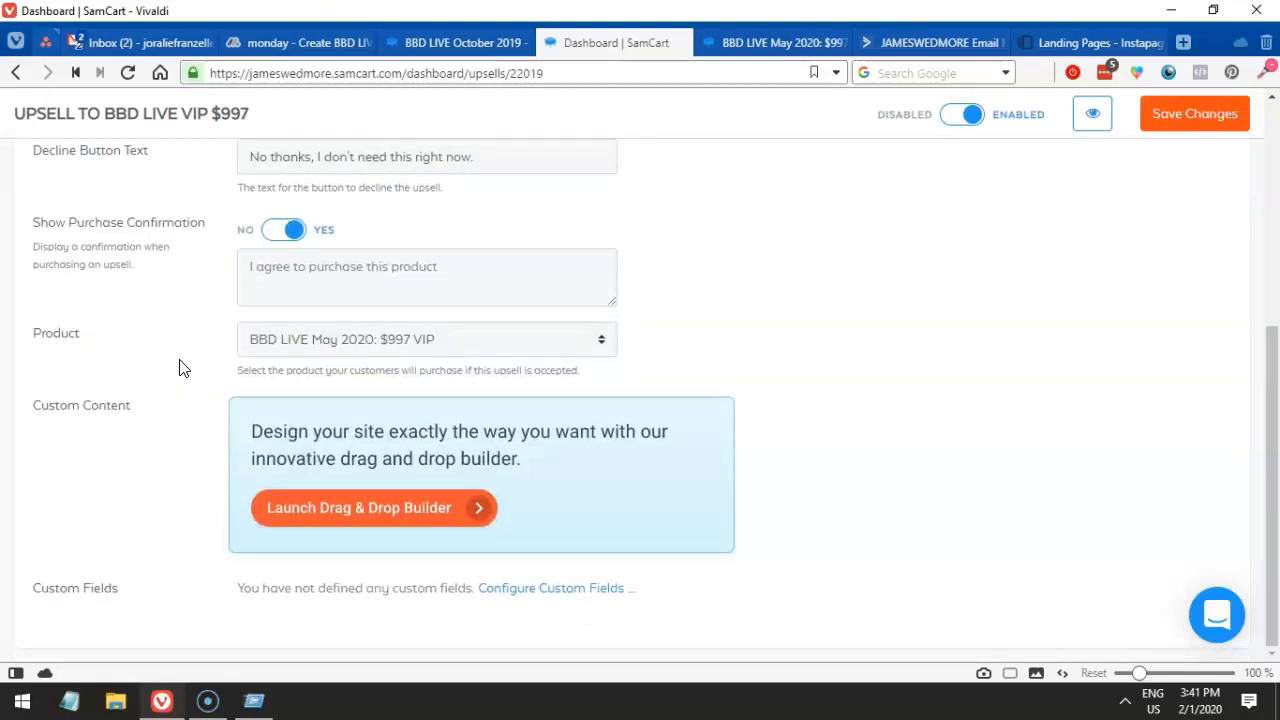
{"action": "left_click", "coordinate": [1216, 116]}
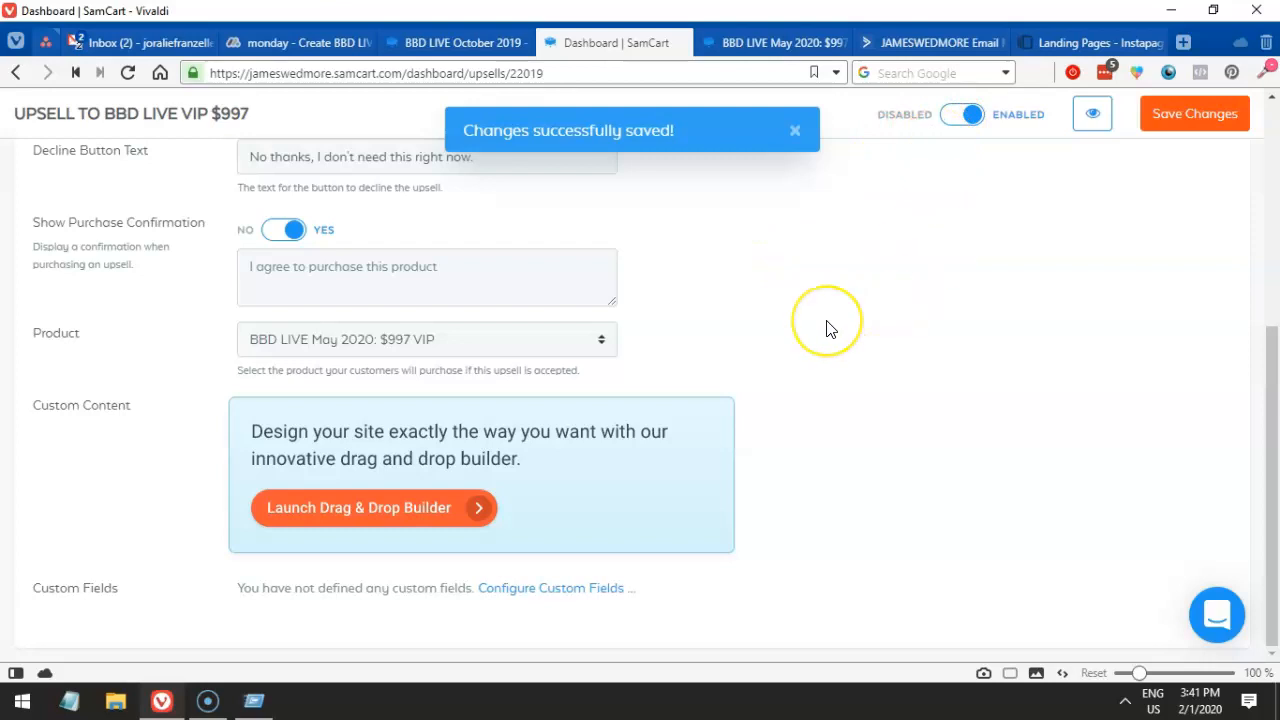
{"action": "scroll", "coordinate": [826, 329], "scroll_direction": "up", "scroll_amount": 5}
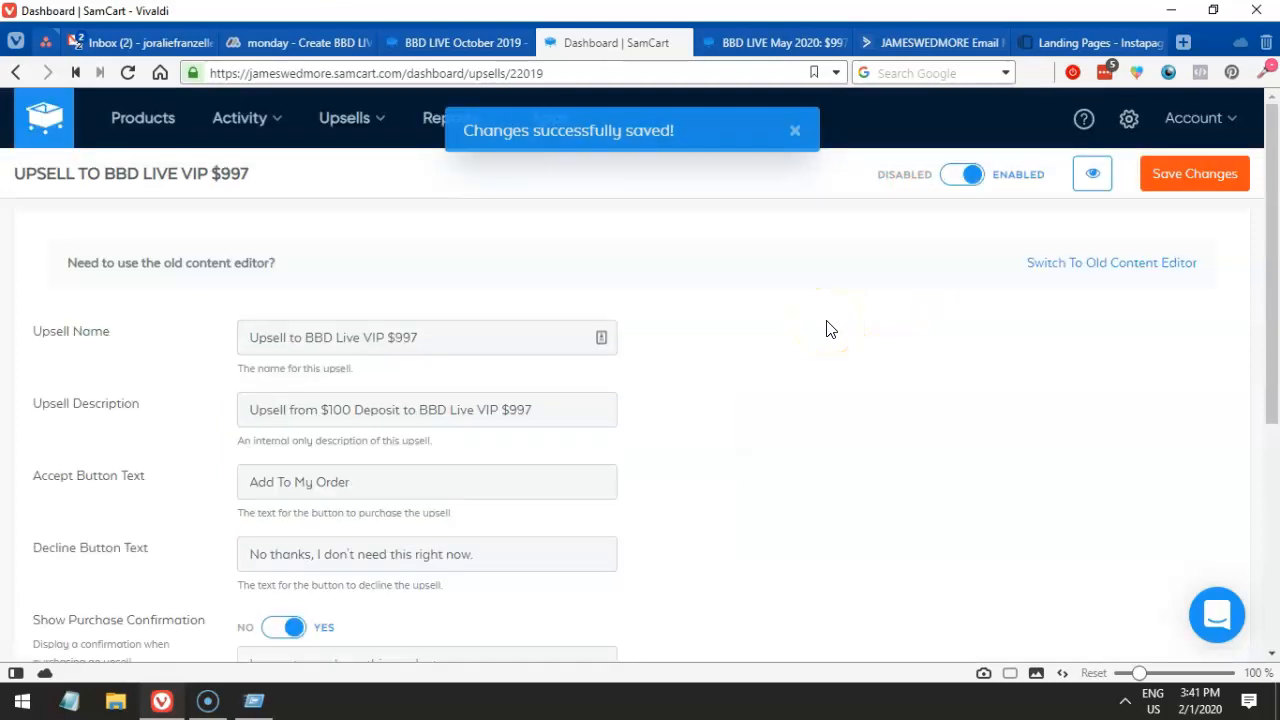
- Close the BBD LIVE May 2020 checkout tab and go to SamCart's Products page
{"action": "left_click", "coordinate": [437, 48]}
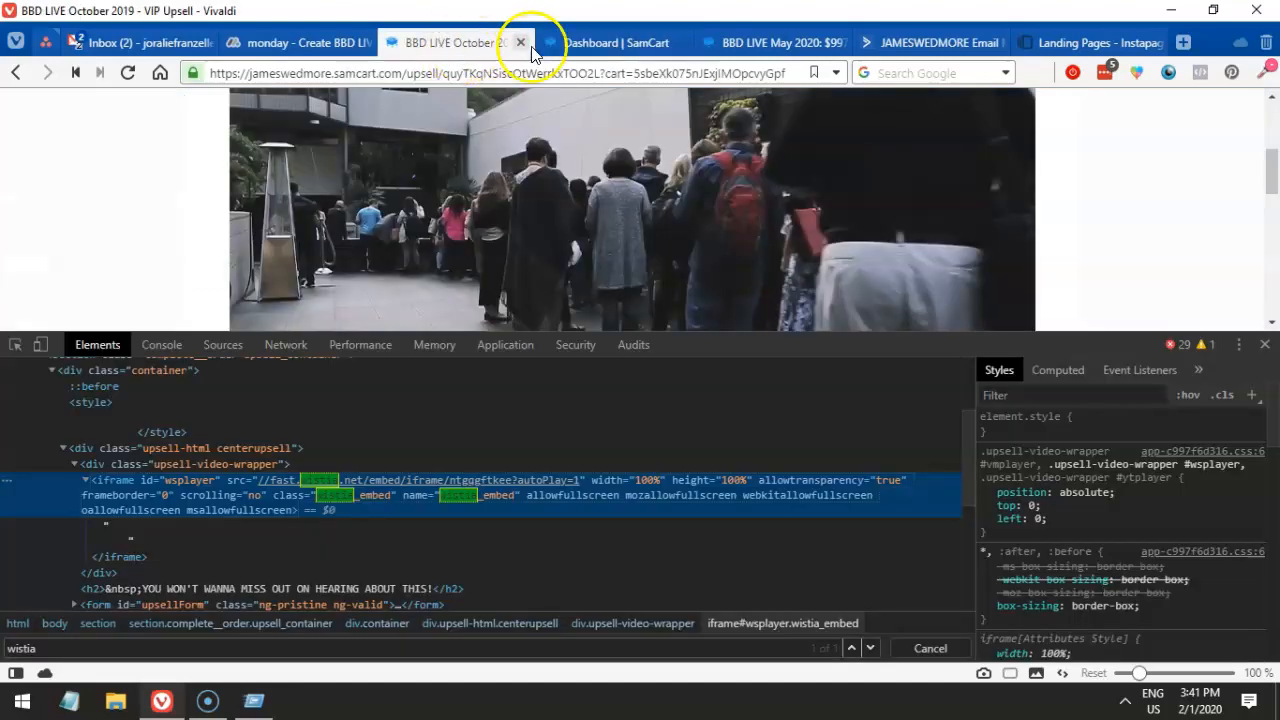
{"action": "left_click", "coordinate": [771, 42]}
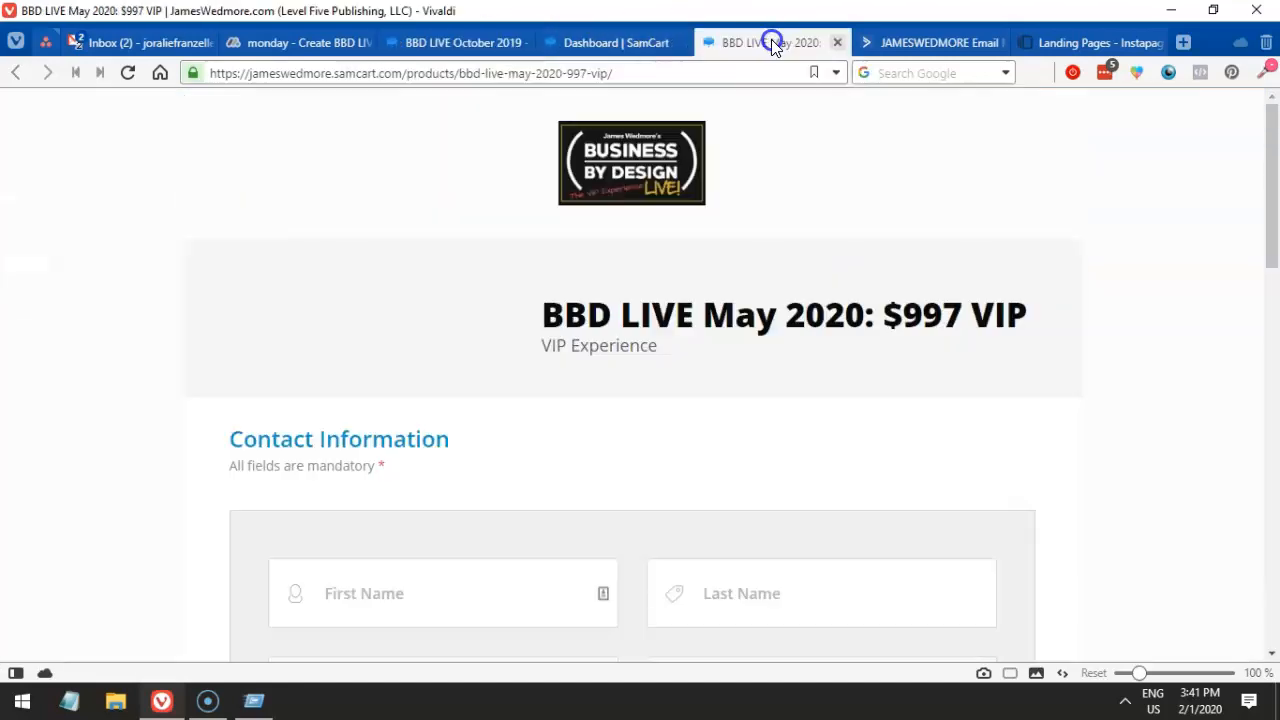
{"action": "left_click", "coordinate": [837, 42]}
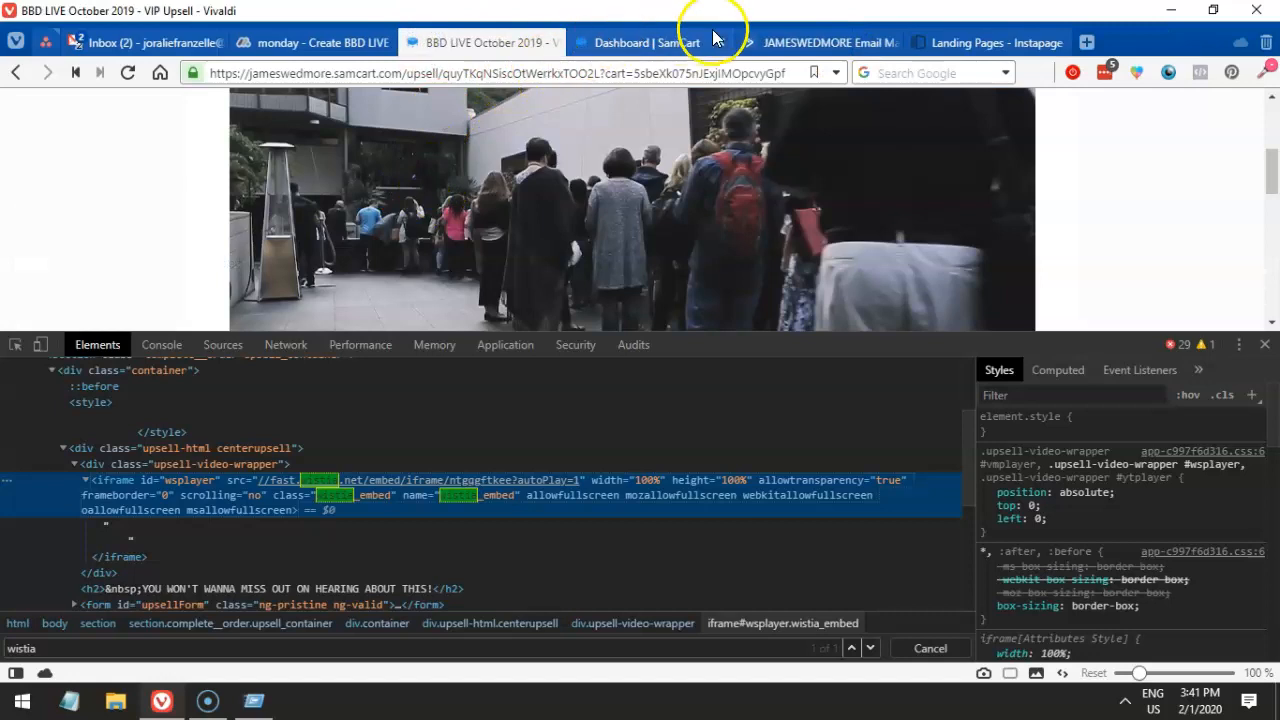
{"action": "left_click", "coordinate": [667, 42]}
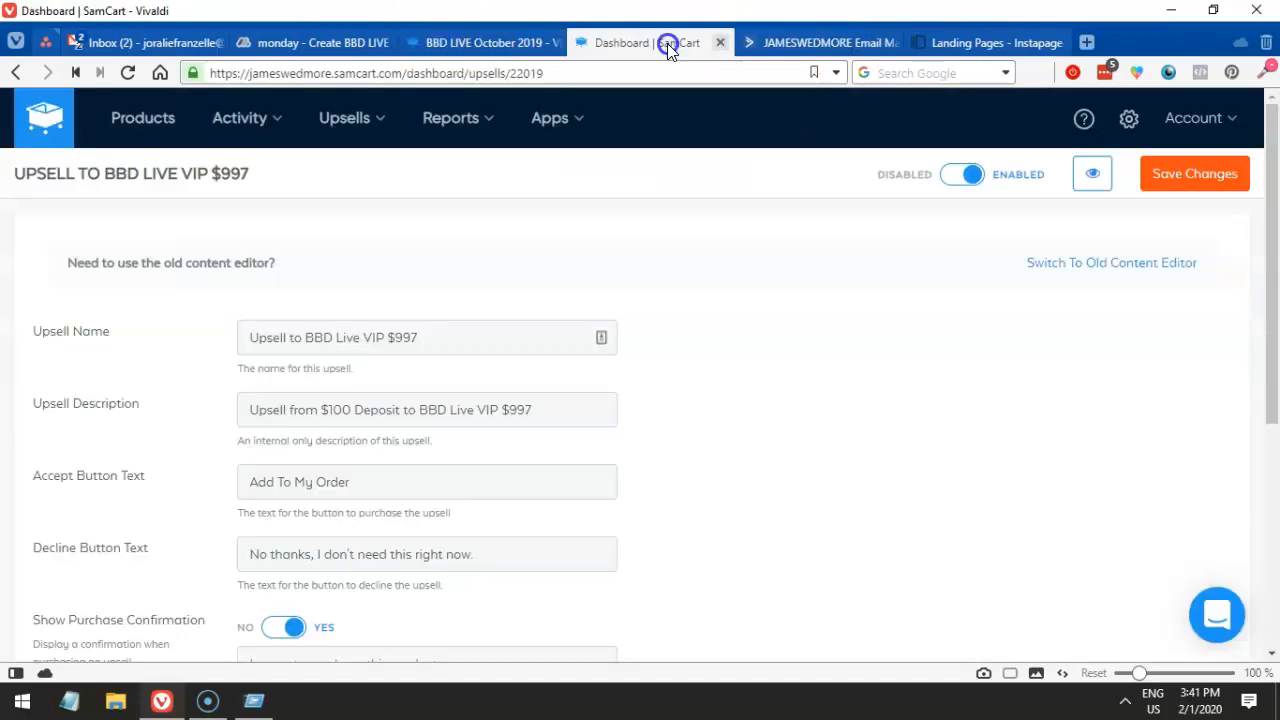
{"action": "left_click", "coordinate": [143, 120]}
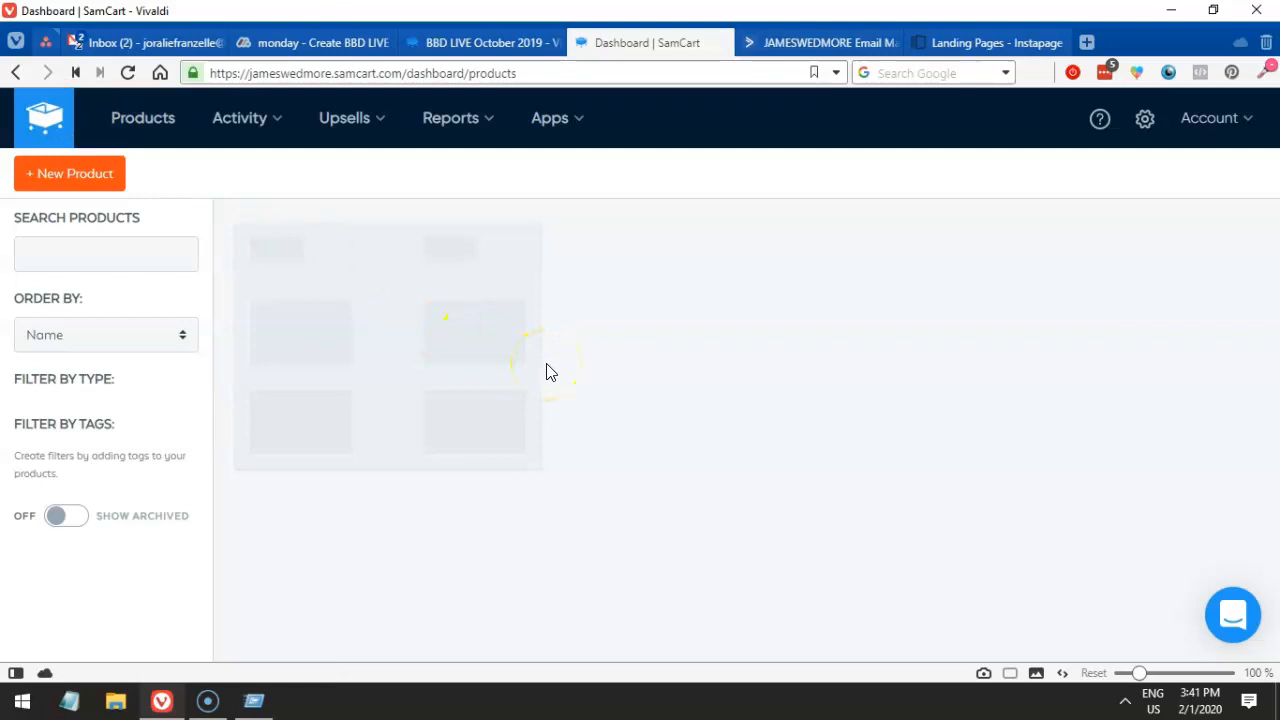
{"action": "left_click", "coordinate": [346, 120]}
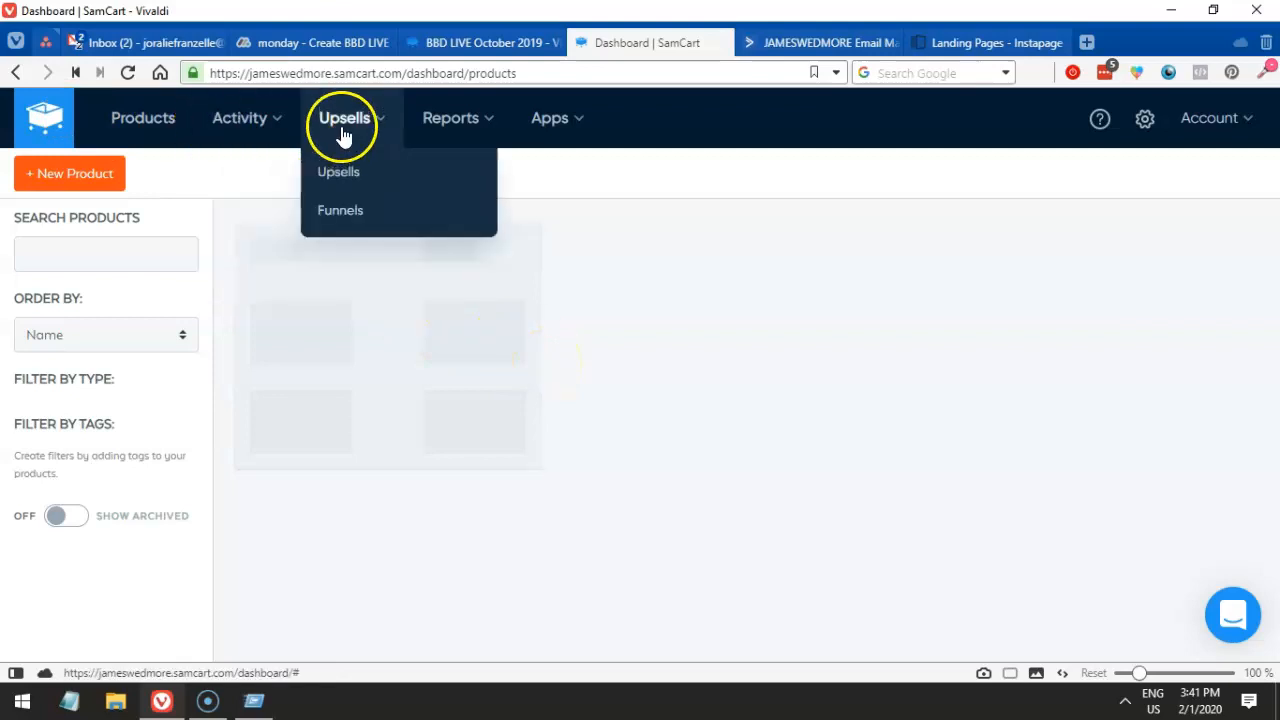
- Open the Upsells list in a new tab and filter it down to the BBD LIVE upsells
{"action": "middle_click", "coordinate": [355, 178]}
{"action": "left_click", "coordinate": [726, 42]}
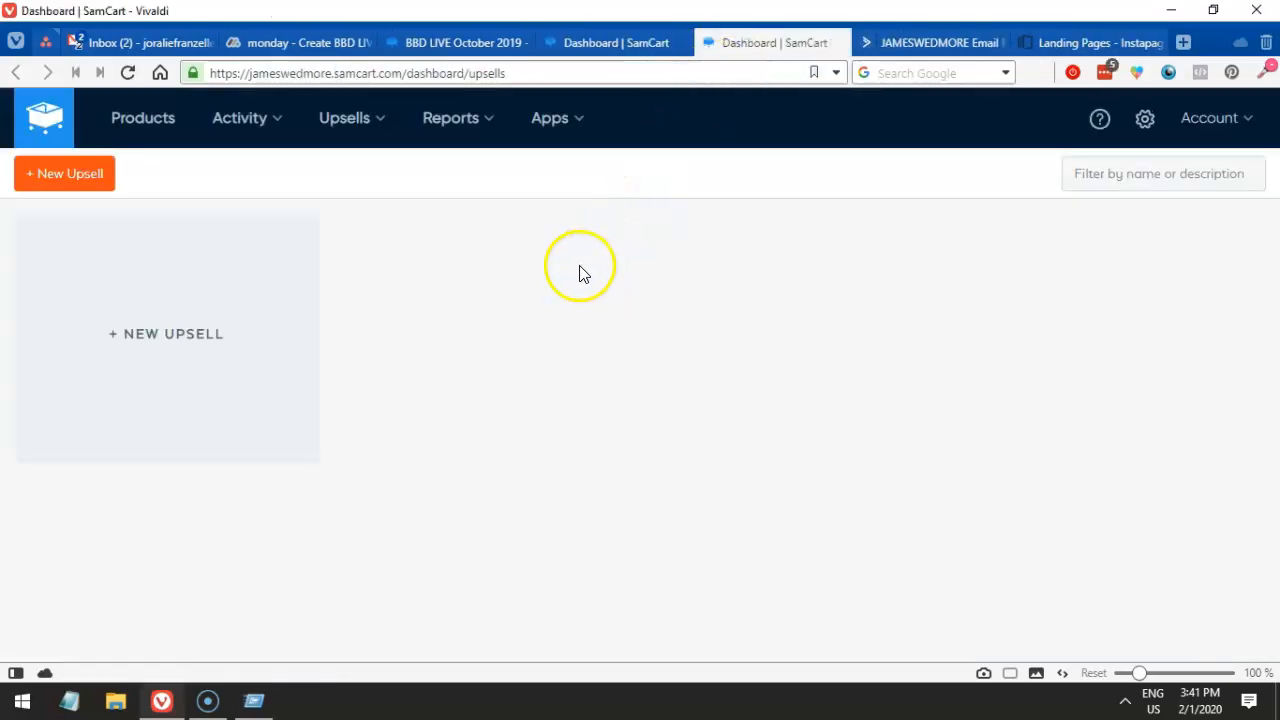
{"action": "left_click", "coordinate": [1156, 178]}
{"action": "type", "text": "upsell"}
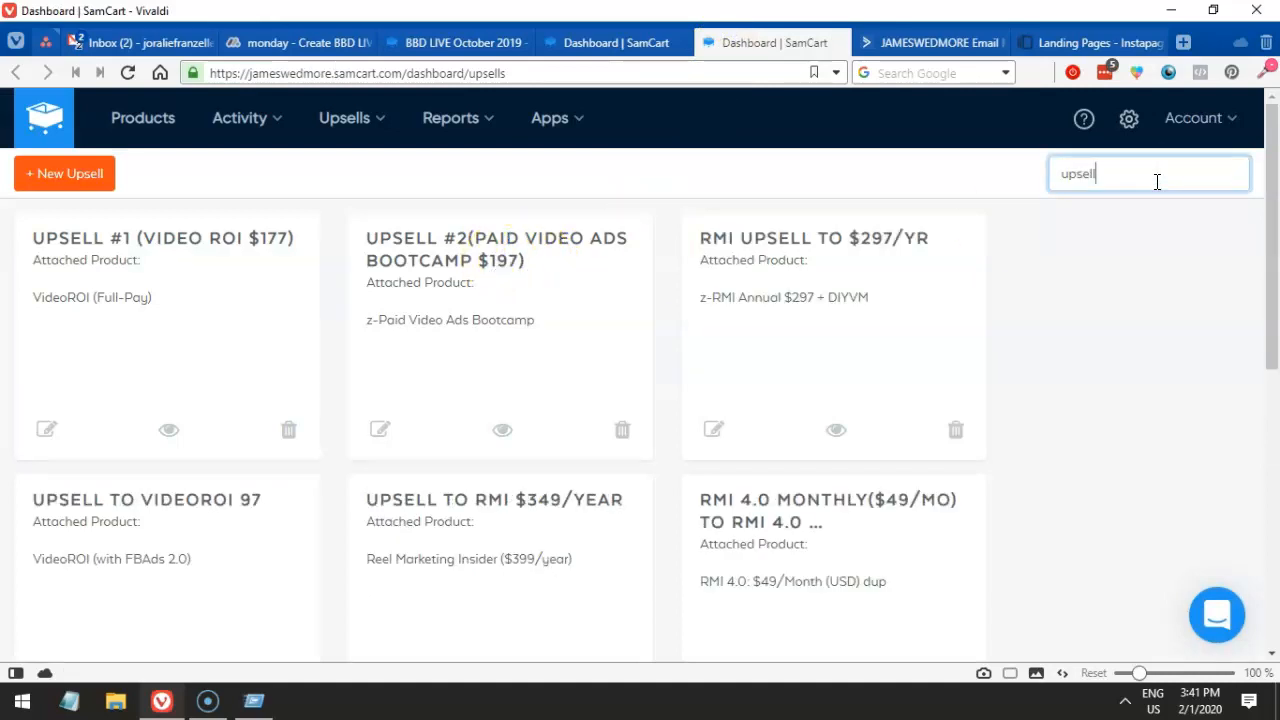
{"action": "left_click", "coordinate": [1126, 175]}
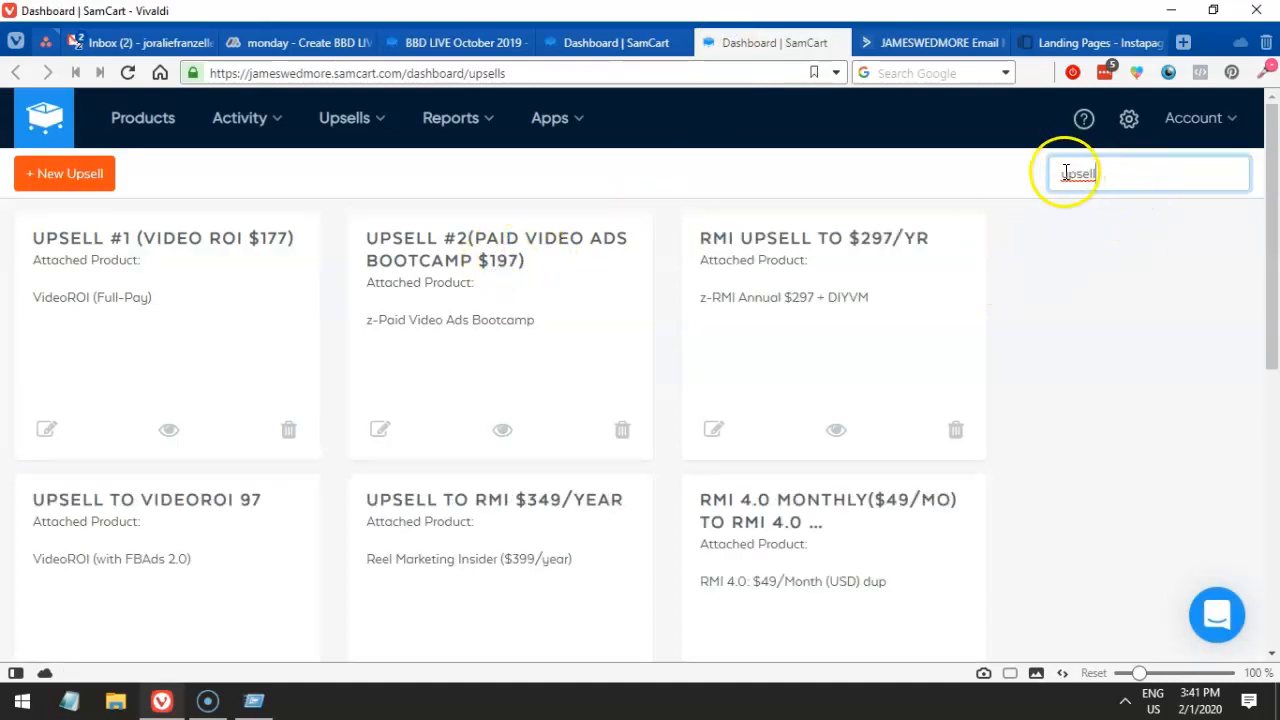
{"action": "type", "text": "bbd"}
{"action": "left_click_drag", "start_coordinate": [1160, 171], "coordinate": [979, 180]}
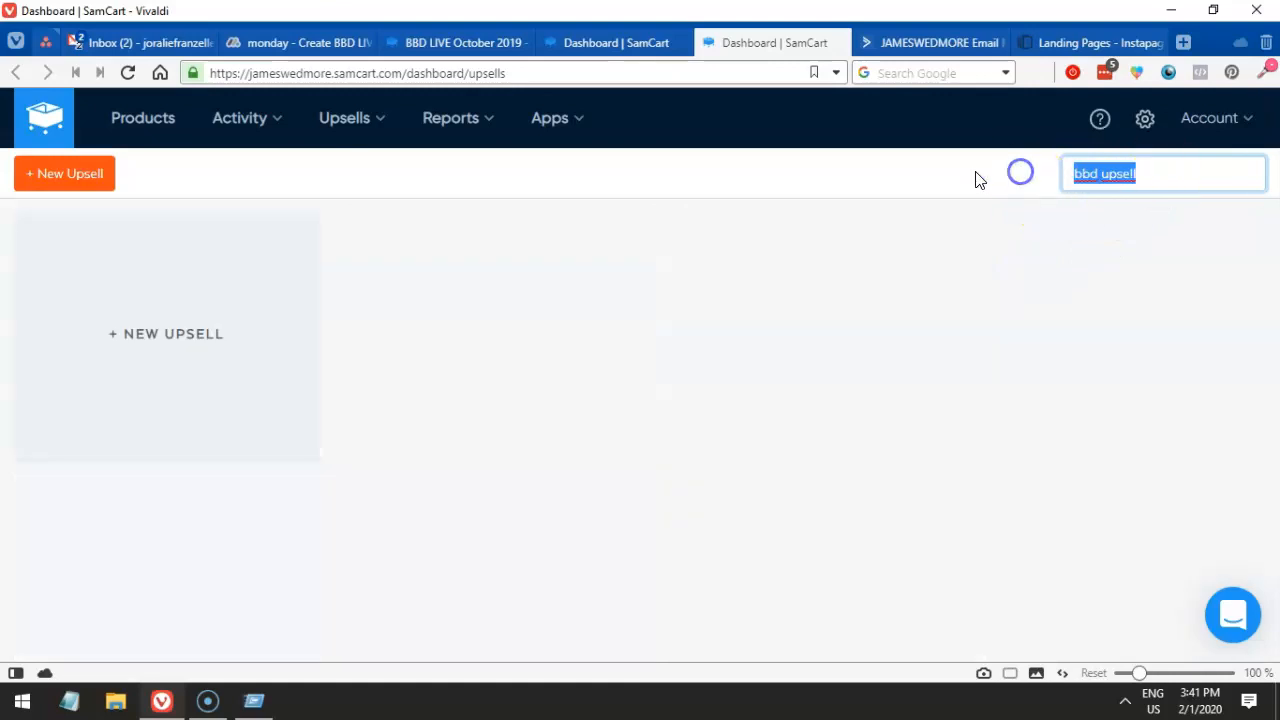
{"action": "type", "text": "upsel"}
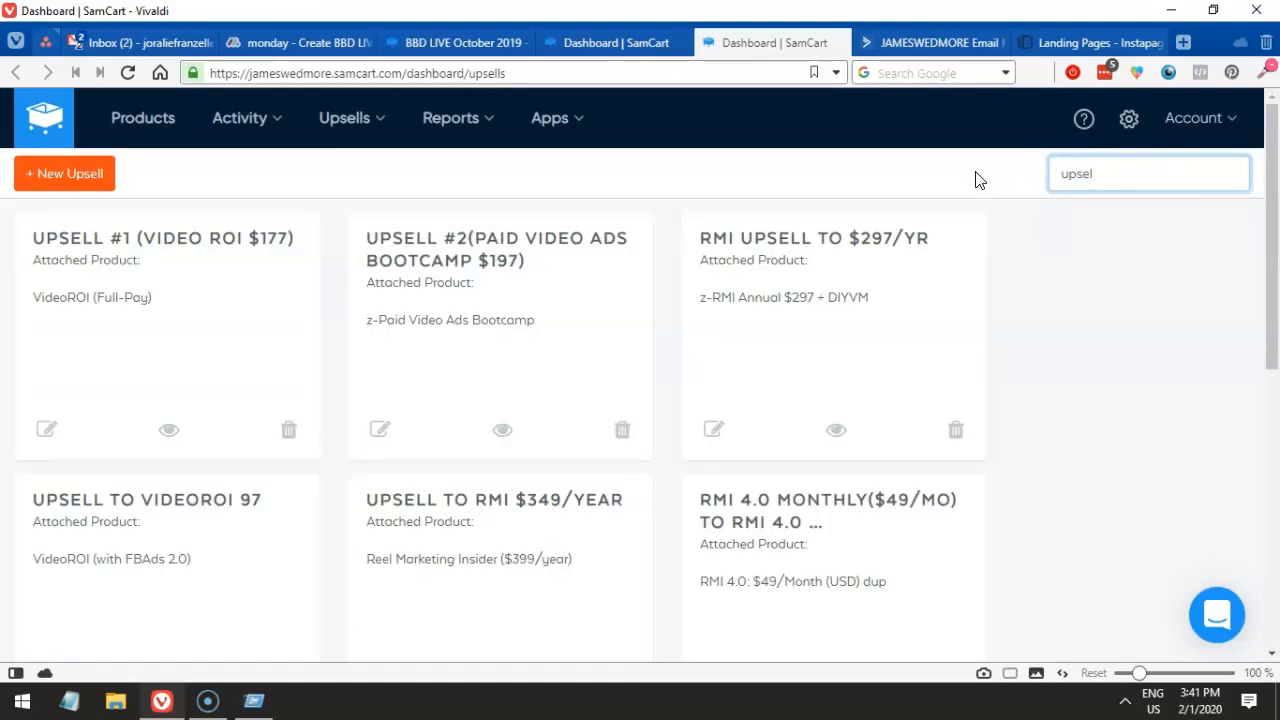
{"action": "key", "text": "BackSpace"}
{"action": "key", "text": "BackSpace"}
{"action": "key", "text": "BackSpace"}
{"action": "key", "text": "BackSpace"}
{"action": "key", "text": "BackSpace"}
{"action": "type", "text": "bbd live"}
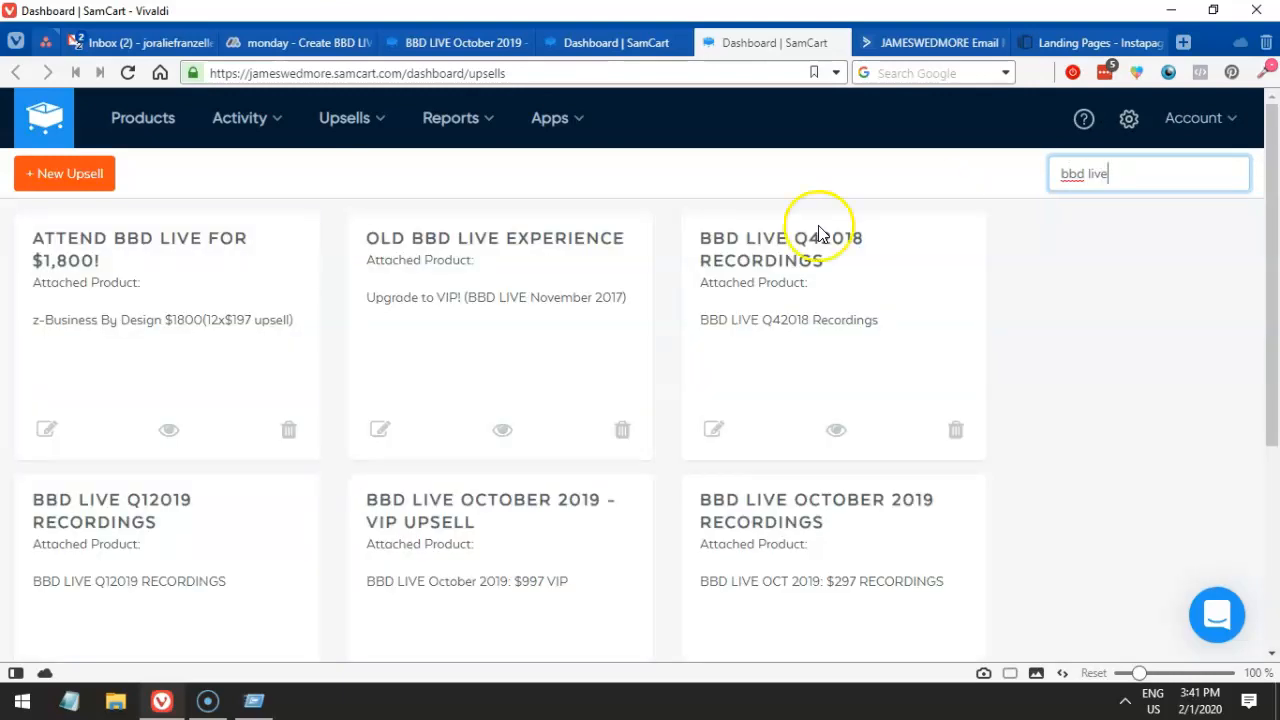
{"action": "scroll", "coordinate": [818, 233], "scroll_direction": "down", "scroll_amount": 1}
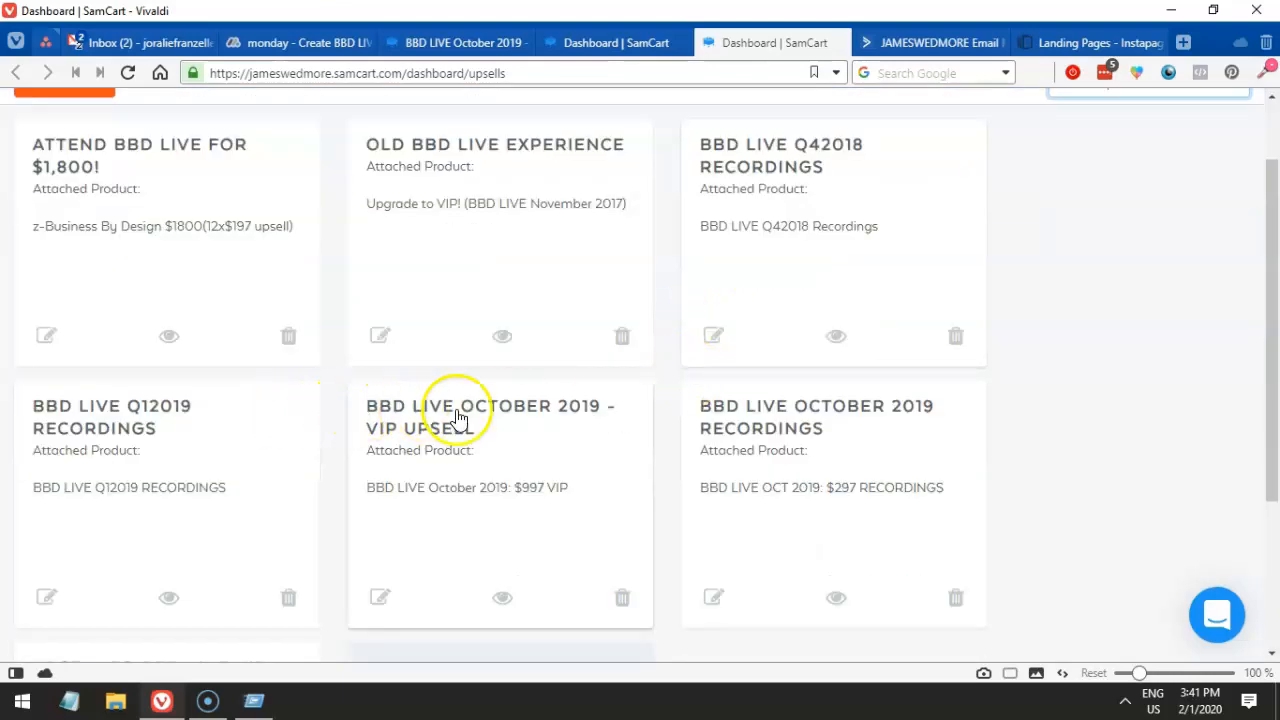
{"action": "scroll", "coordinate": [789, 466], "scroll_direction": "down", "scroll_amount": 3}
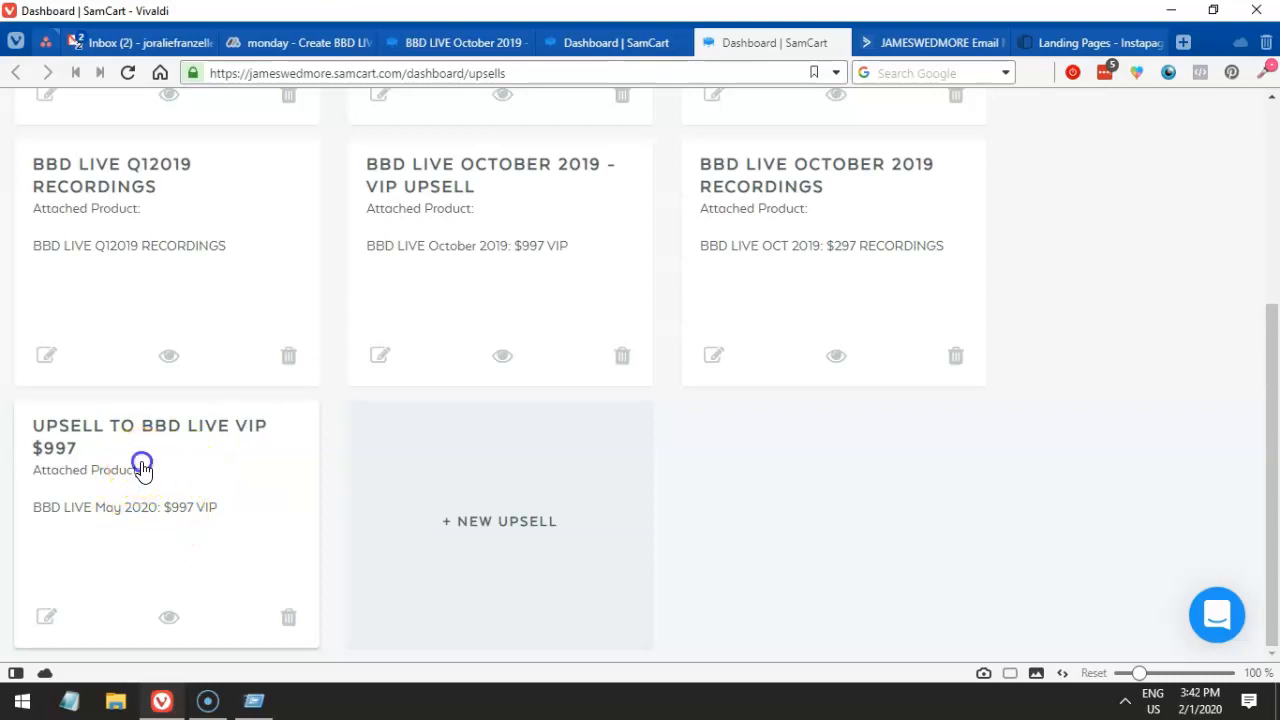
- Append ' - May 2020' to the Upsell to BBD Live VIP $997 name and save
{"action": "left_click", "coordinate": [245, 437]}
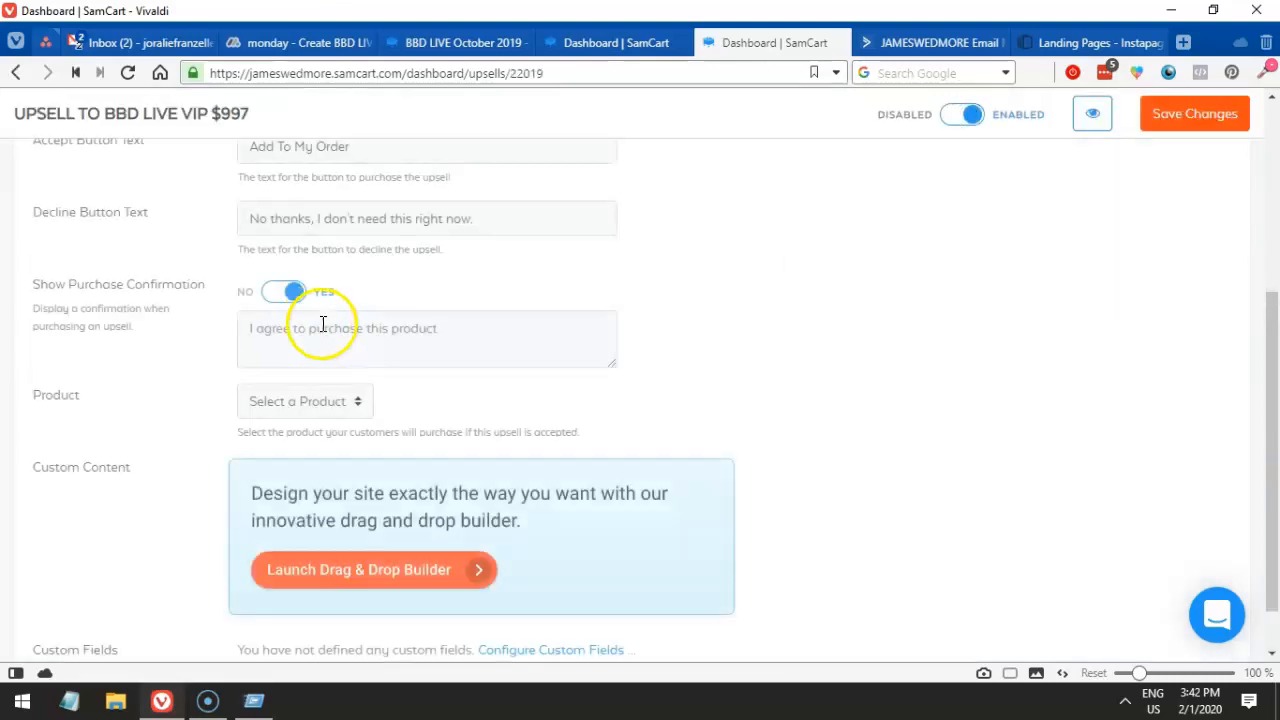
{"action": "scroll", "coordinate": [326, 330], "scroll_direction": "up", "scroll_amount": 4}
{"action": "left_click", "coordinate": [423, 286]}
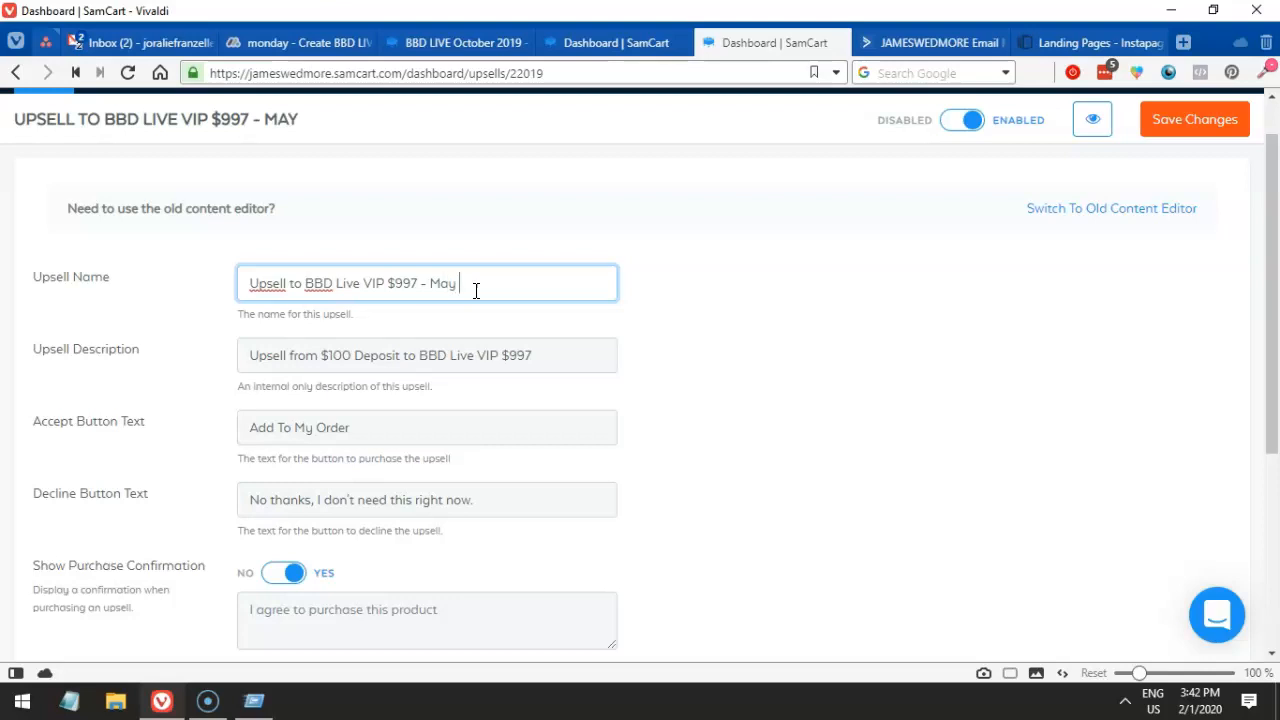
{"action": "left_click", "coordinate": [1212, 119]}
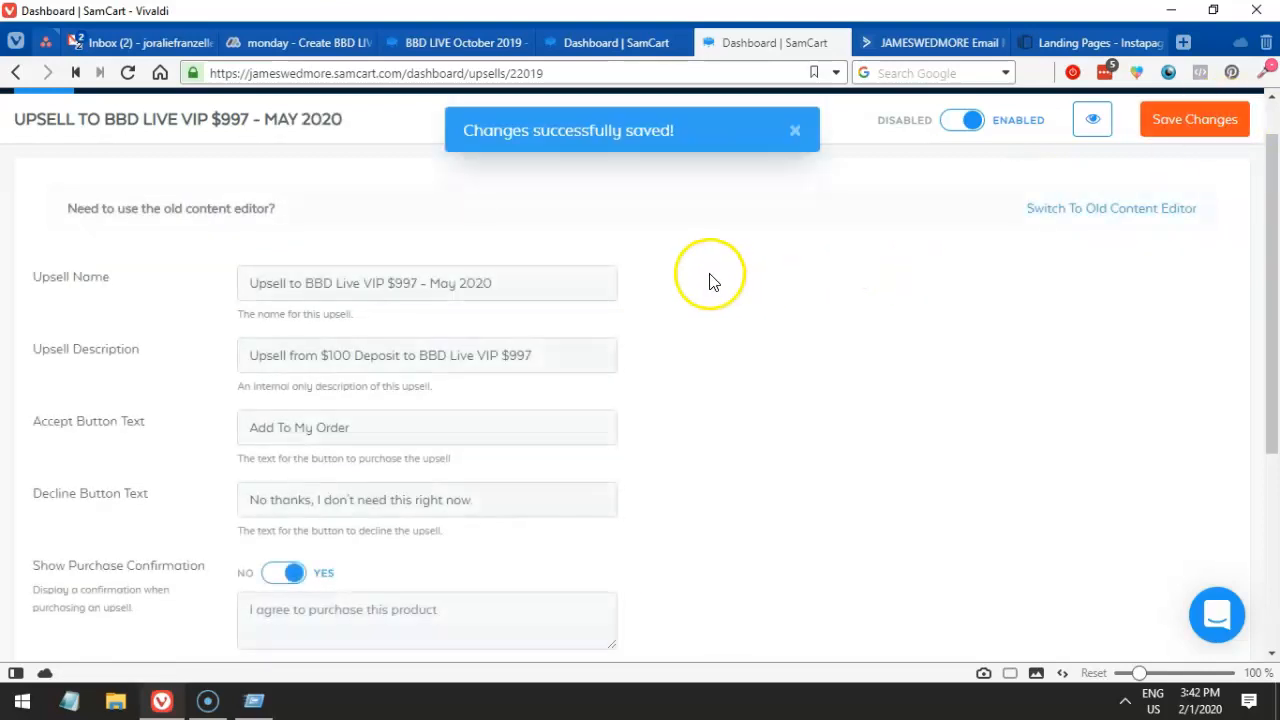
{"action": "scroll", "coordinate": [840, 215], "scroll_direction": "up", "scroll_amount": 1}
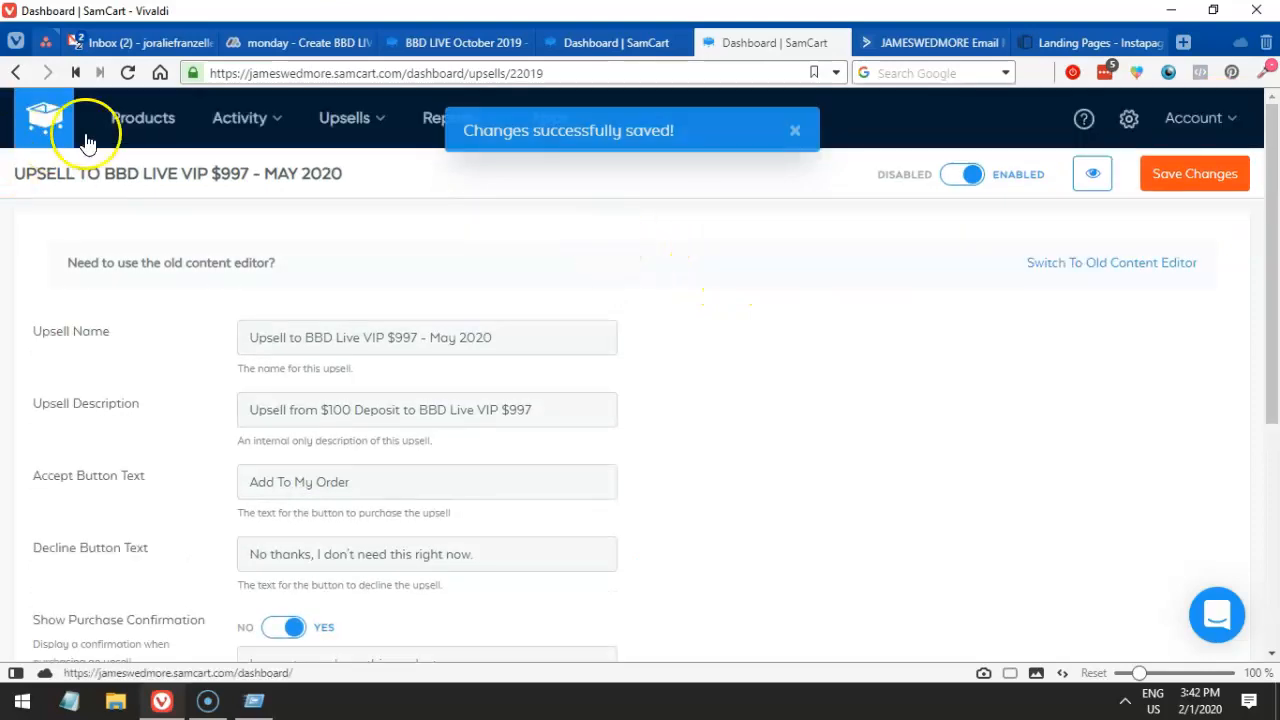
{"action": "left_click", "coordinate": [156, 133]}
{"action": "left_click", "coordinate": [160, 134]}
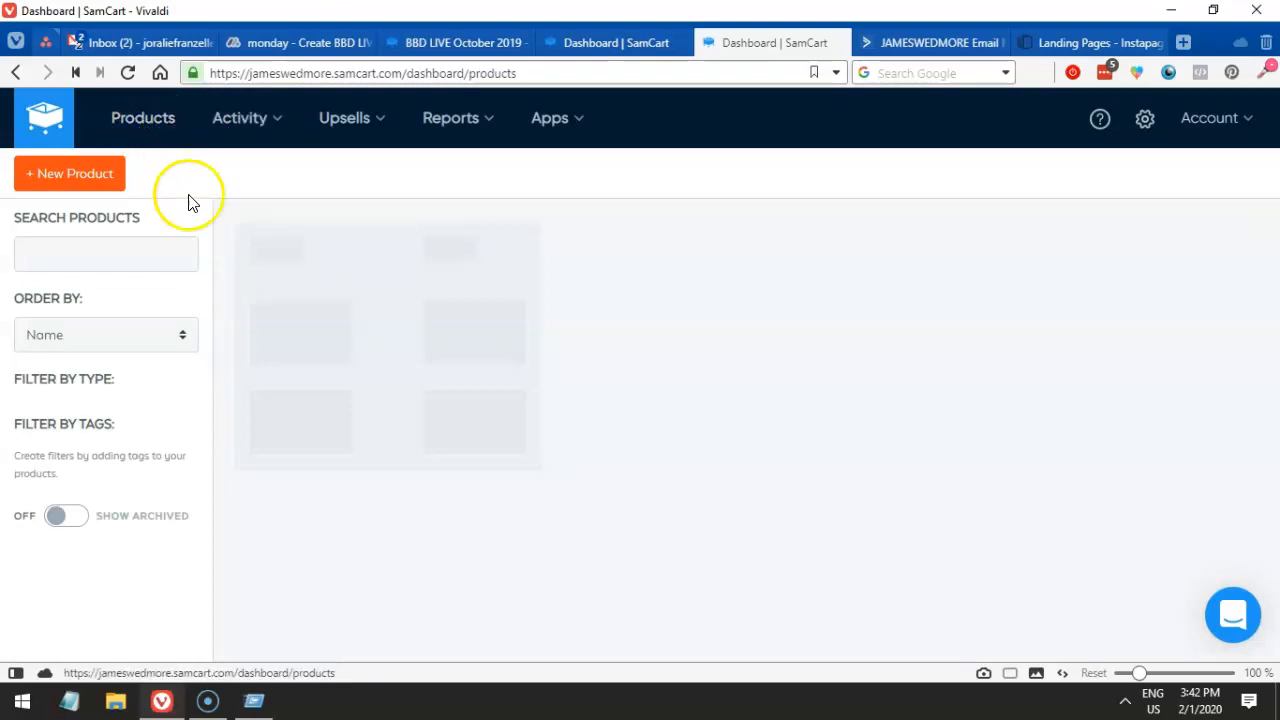
- Search products for 'live' and open BBD LIVE DEPOSIT - MAY 2020 for editing
{"action": "left_click", "coordinate": [115, 251]}
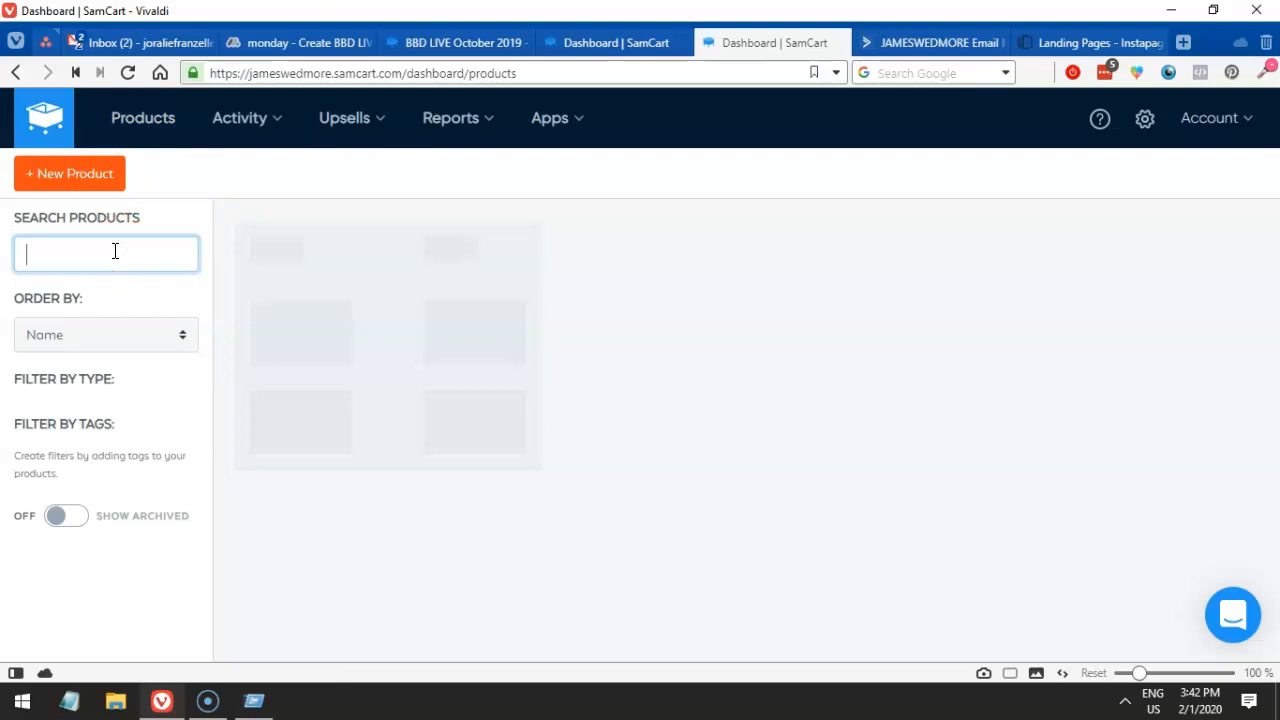
{"action": "type", "text": "live"}
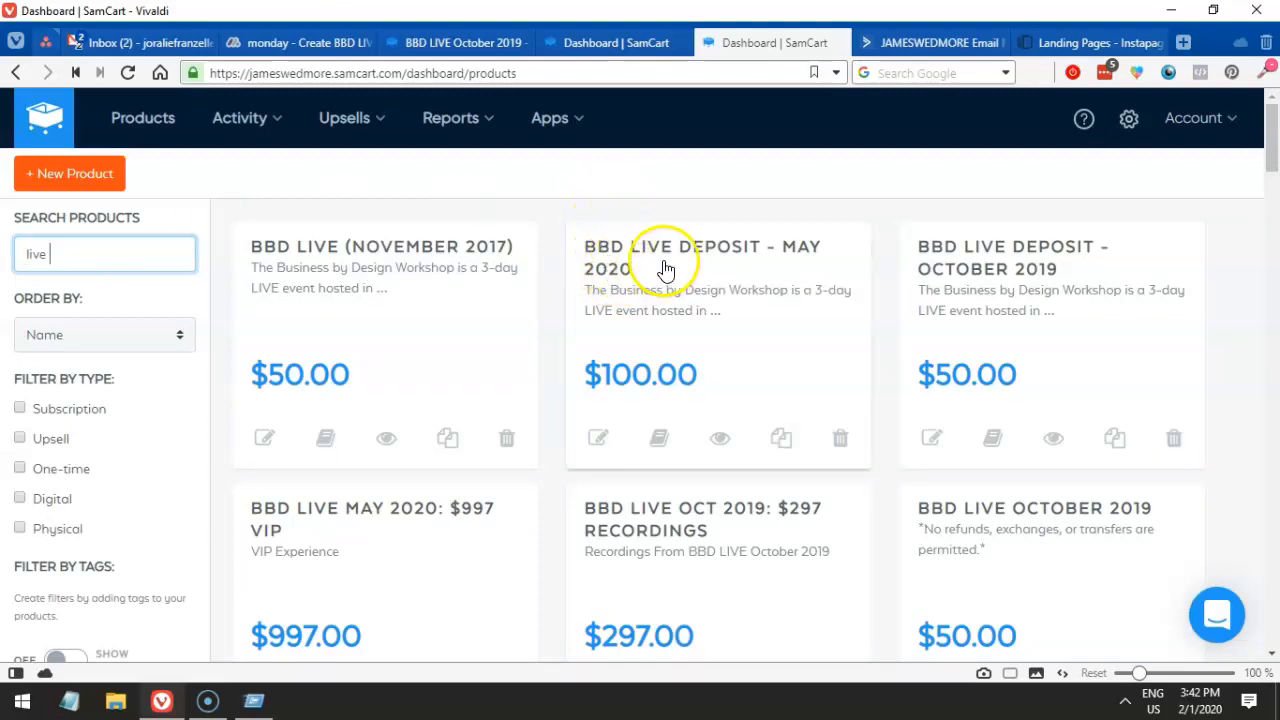
{"action": "left_click_drag", "start_coordinate": [791, 263], "coordinate": [83, 262]}
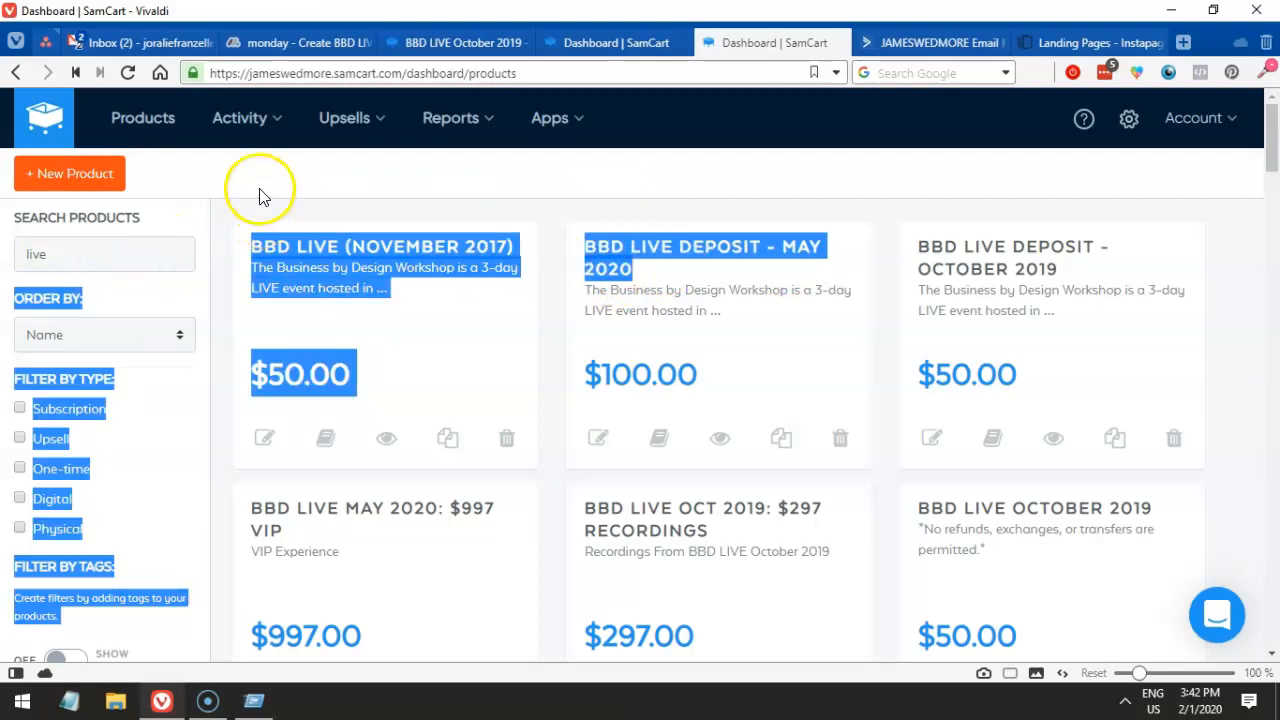
{"action": "left_click", "coordinate": [289, 200]}
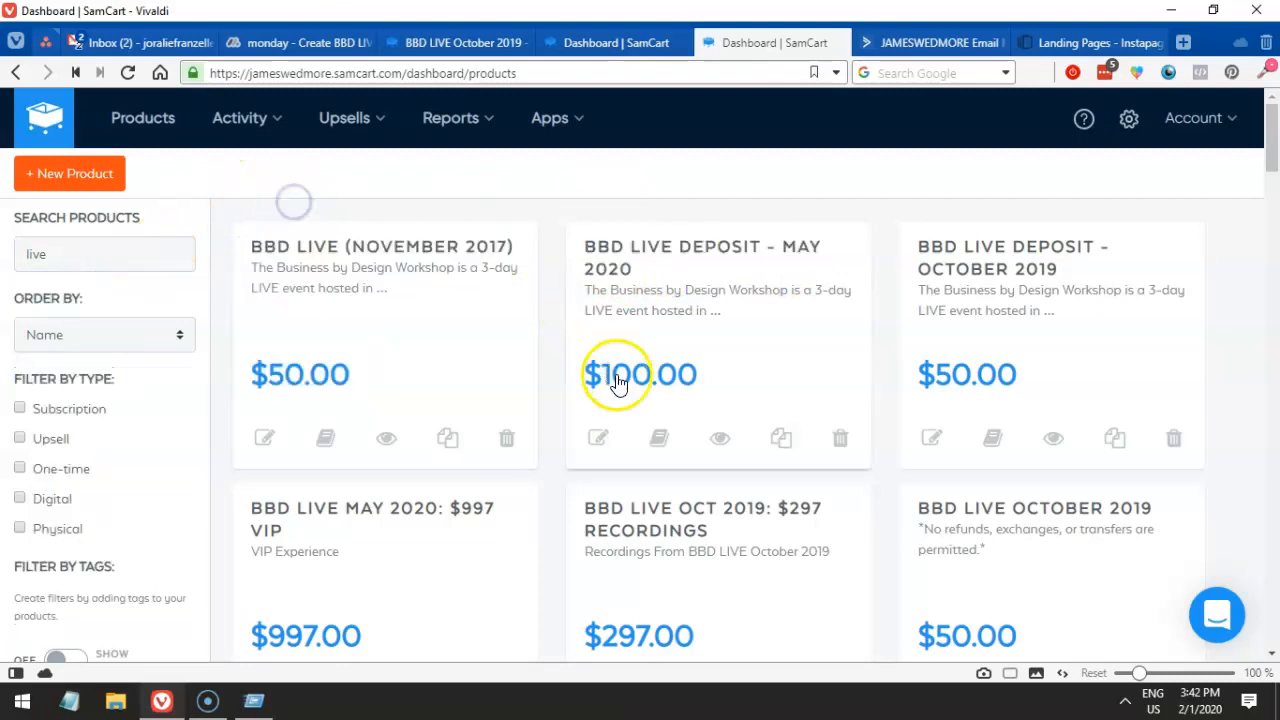
{"action": "left_click", "coordinate": [595, 440]}
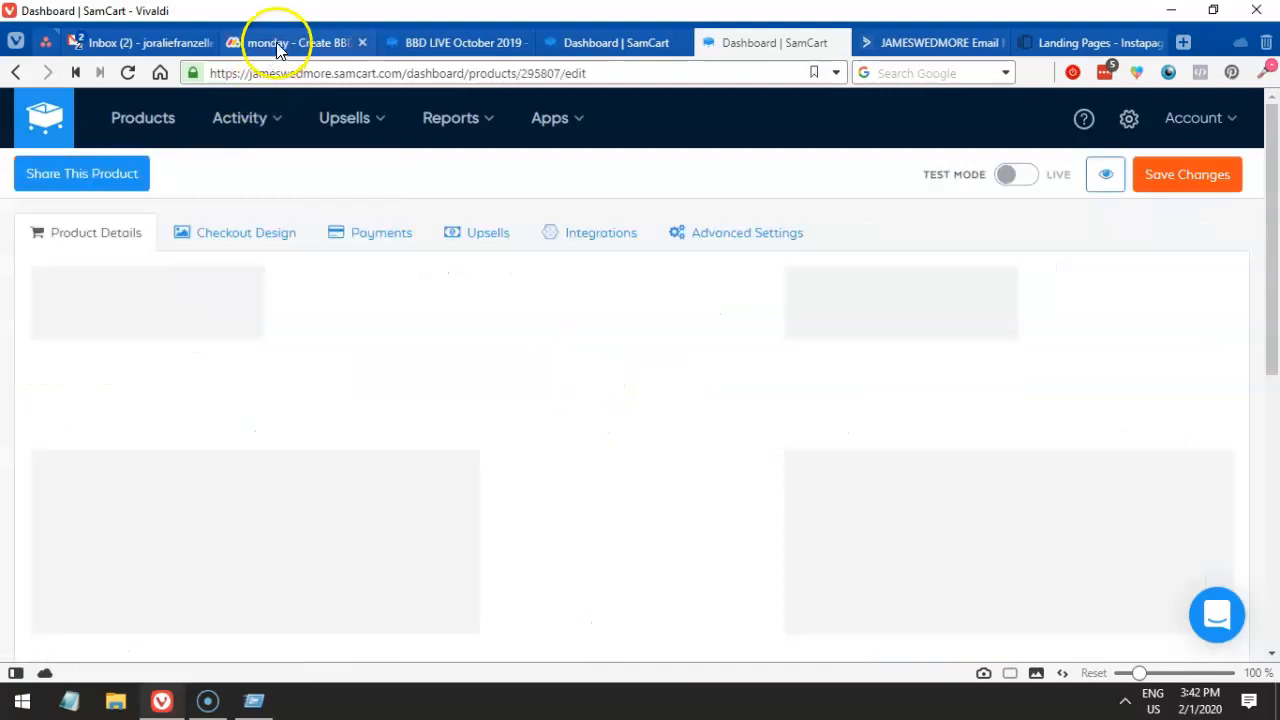
- Show the deposit product's Upsells tab and review the available upsell funnels without choosing one
{"action": "left_click", "coordinate": [278, 44]}
{"action": "left_click", "coordinate": [728, 40]}
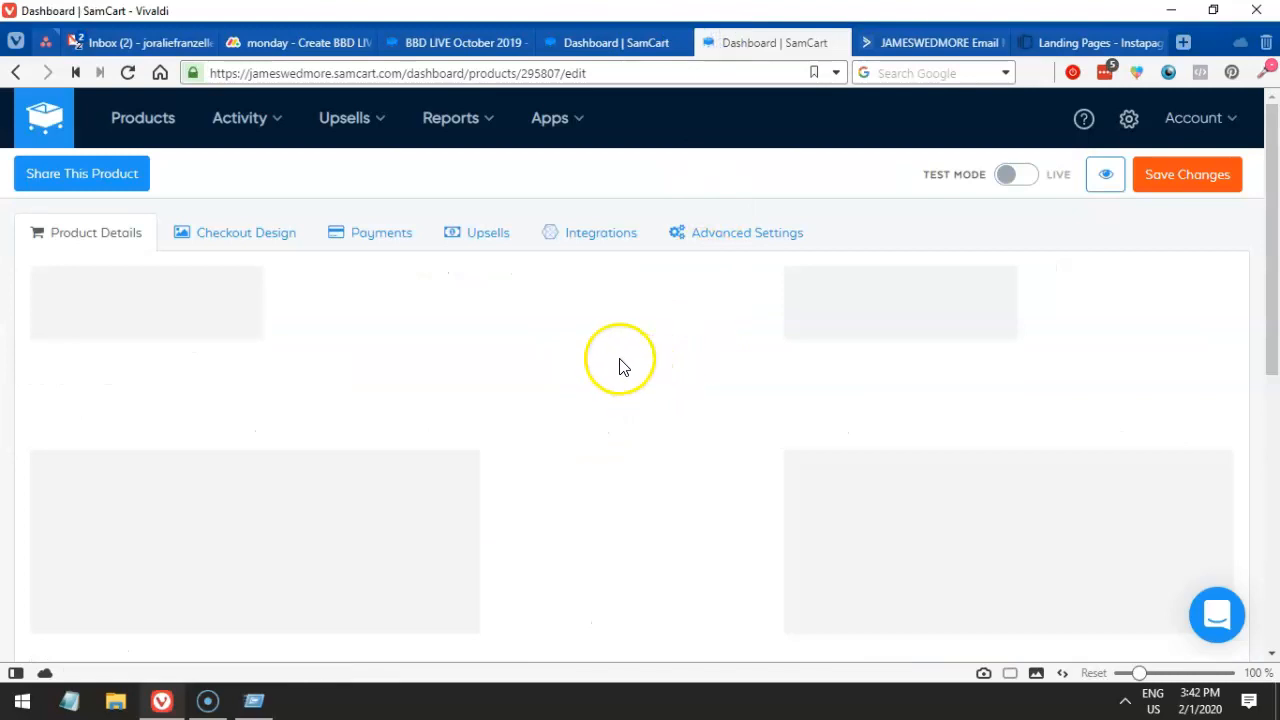
{"action": "left_click", "coordinate": [490, 236]}
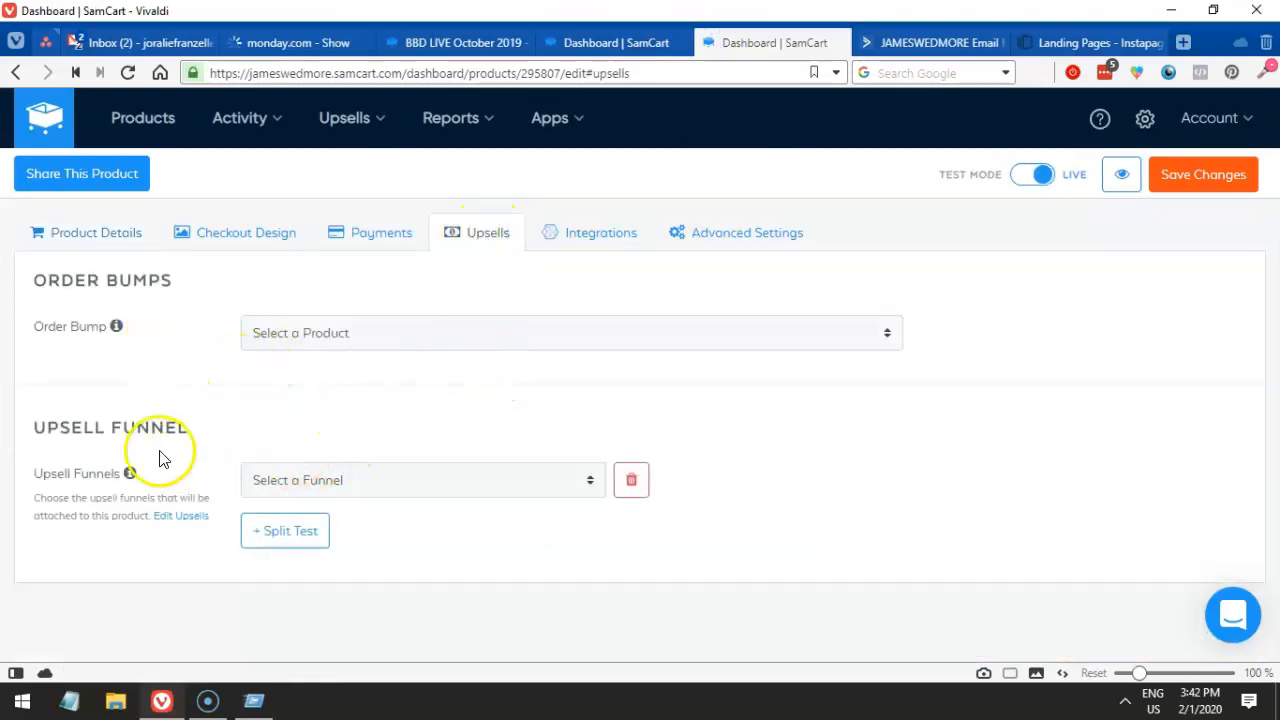
{"action": "left_click_drag", "start_coordinate": [84, 427], "coordinate": [141, 421]}
{"action": "left_click", "coordinate": [318, 490]}
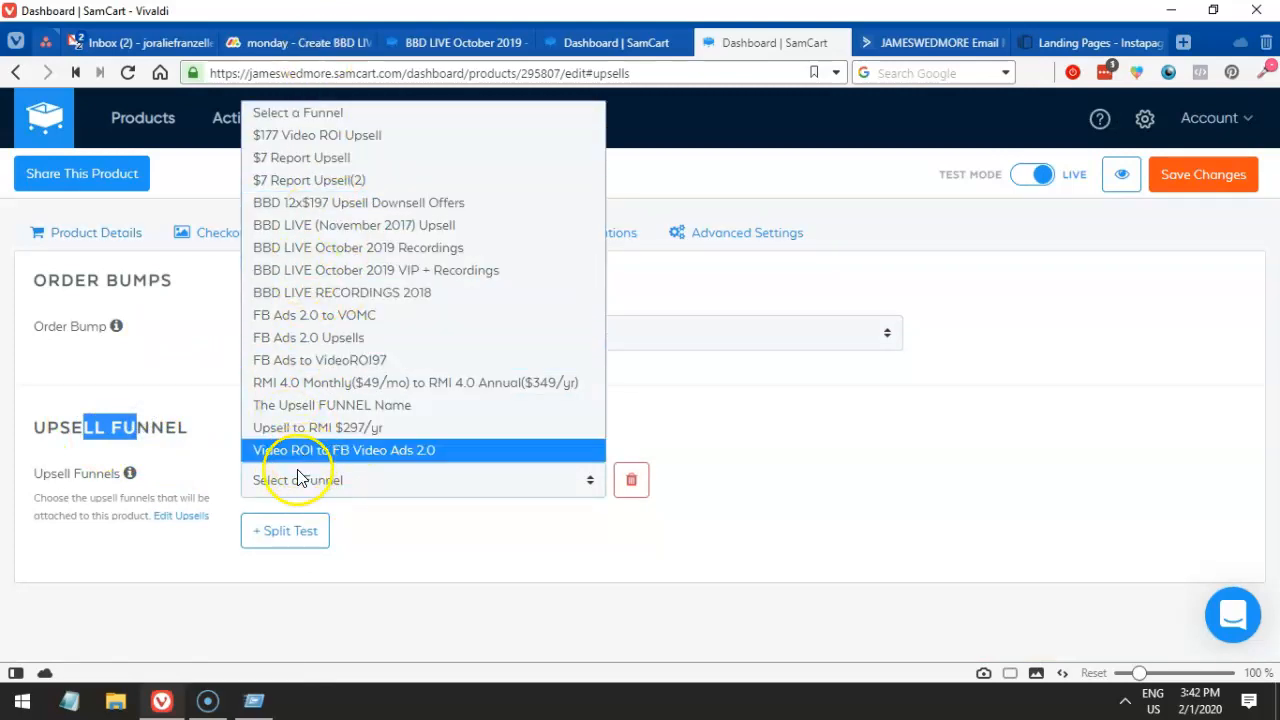
{"action": "left_click", "coordinate": [226, 392]}
{"action": "left_click_drag", "start_coordinate": [193, 430], "coordinate": [36, 430]}
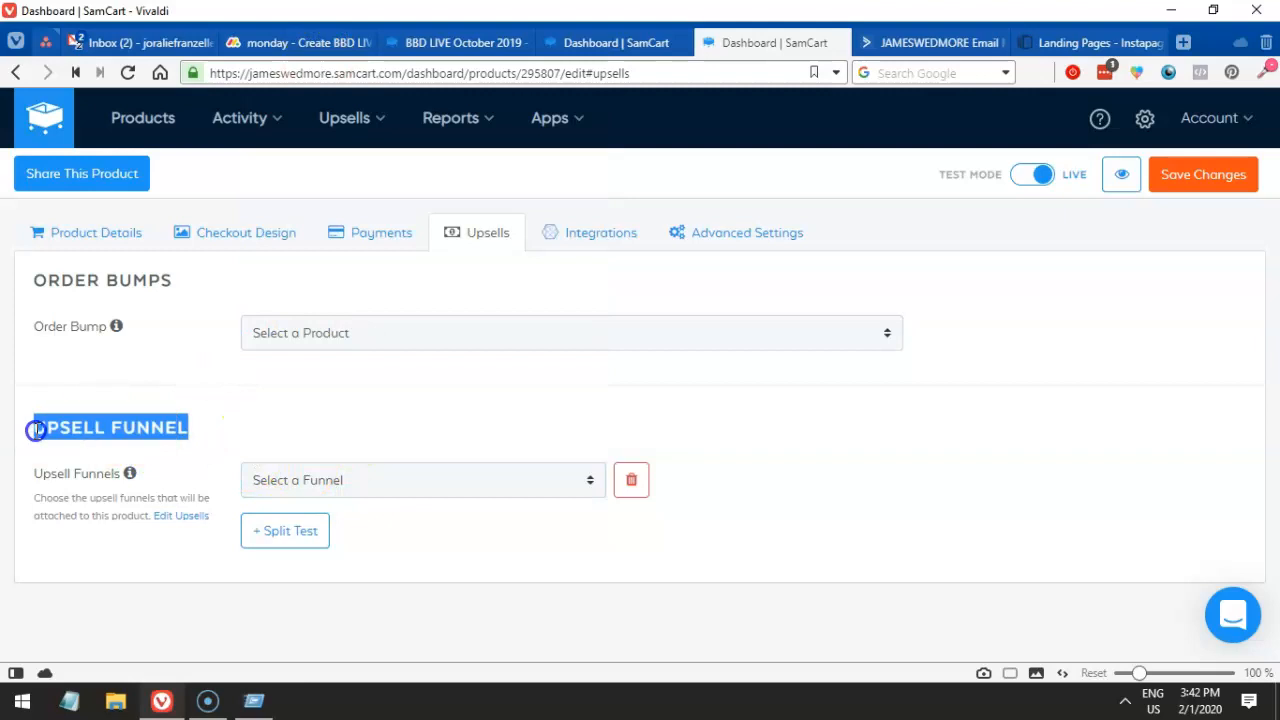
- Open the upsell Funnels list in a new browser tab
{"action": "left_click", "coordinate": [360, 121]}
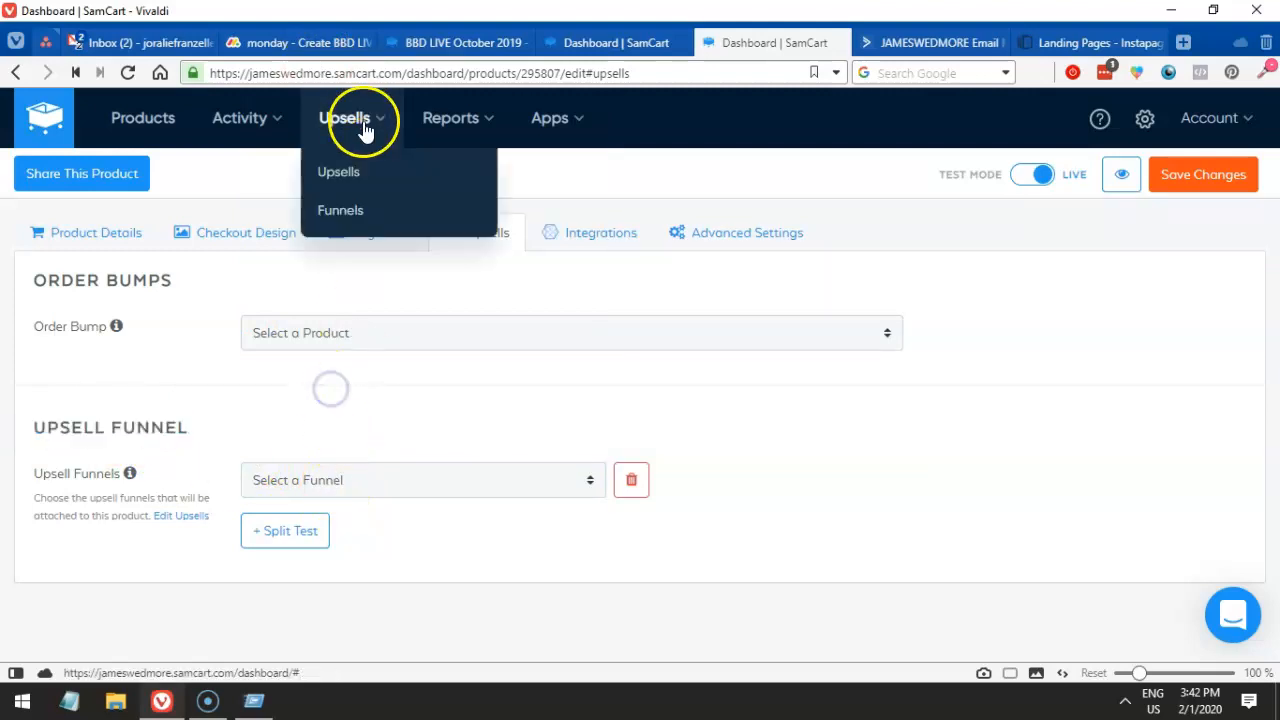
{"action": "right_click", "coordinate": [361, 209]}
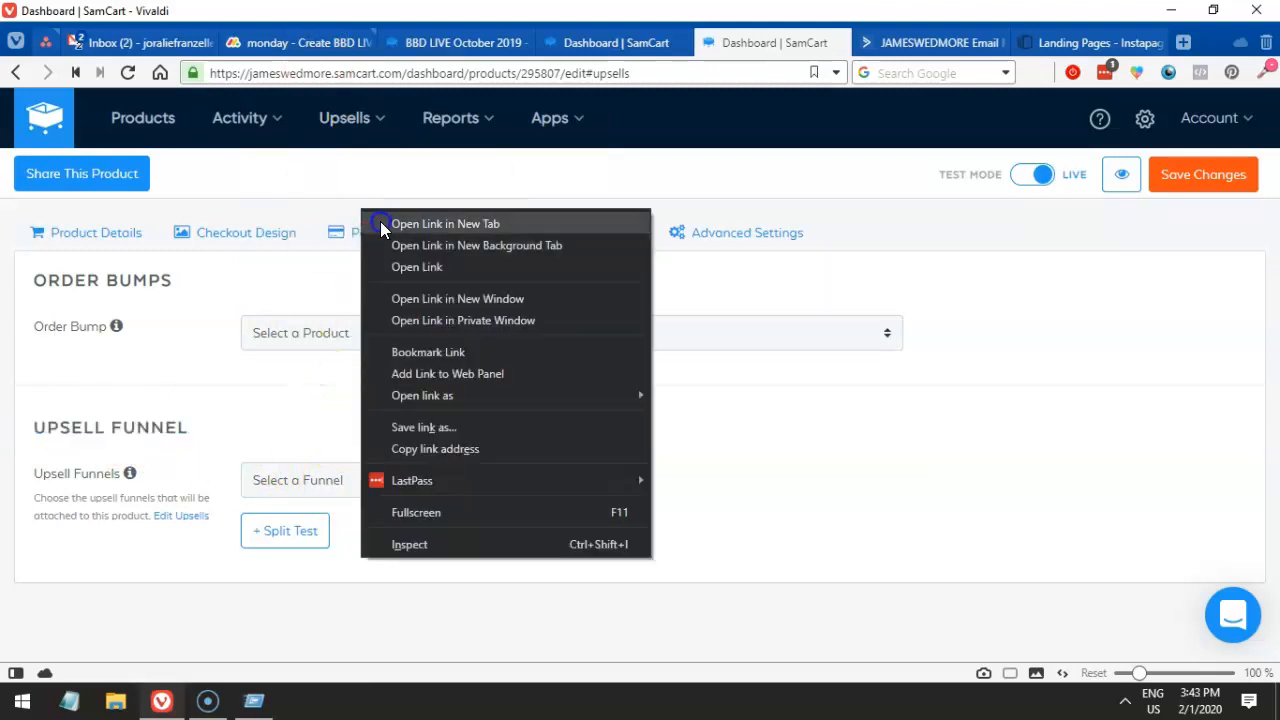
{"action": "left_click", "coordinate": [380, 221]}
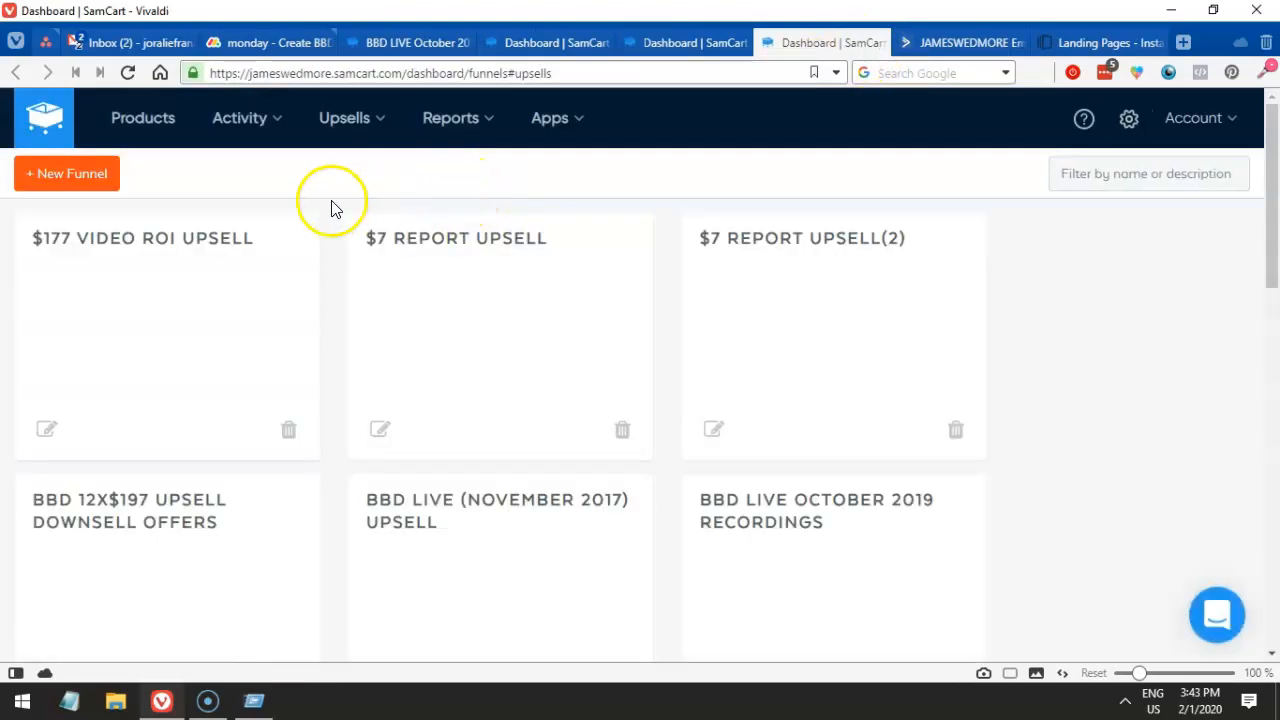
- Create a new funnel and name it 'May 2020 - Upsell/Downsell Funnel'
{"action": "left_click", "coordinate": [344, 118]}
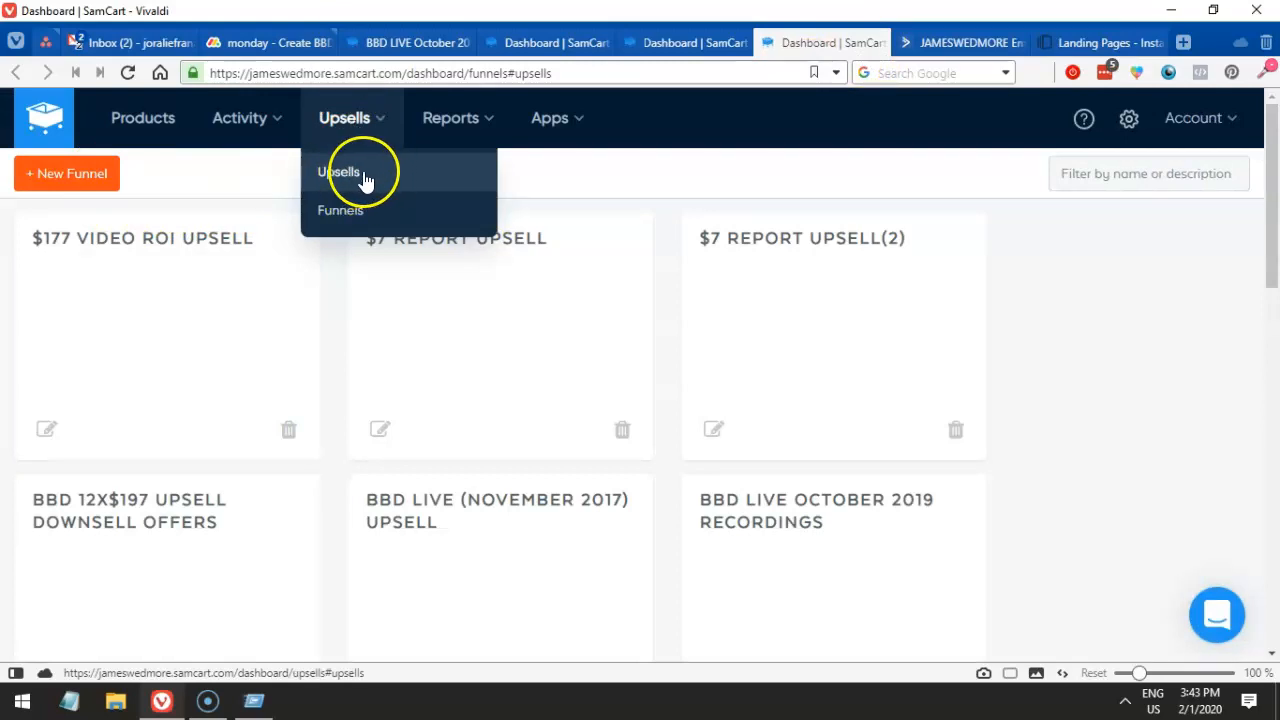
{"action": "left_click", "coordinate": [70, 180]}
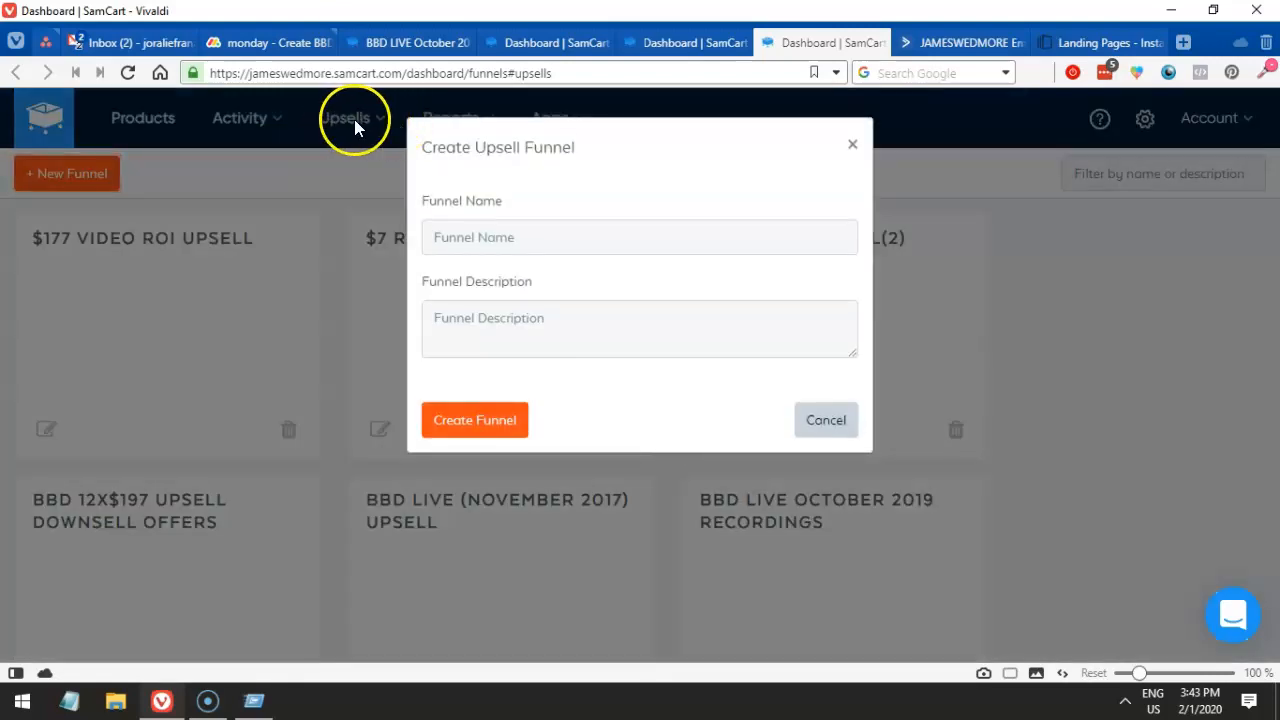
{"action": "left_click", "coordinate": [476, 234]}
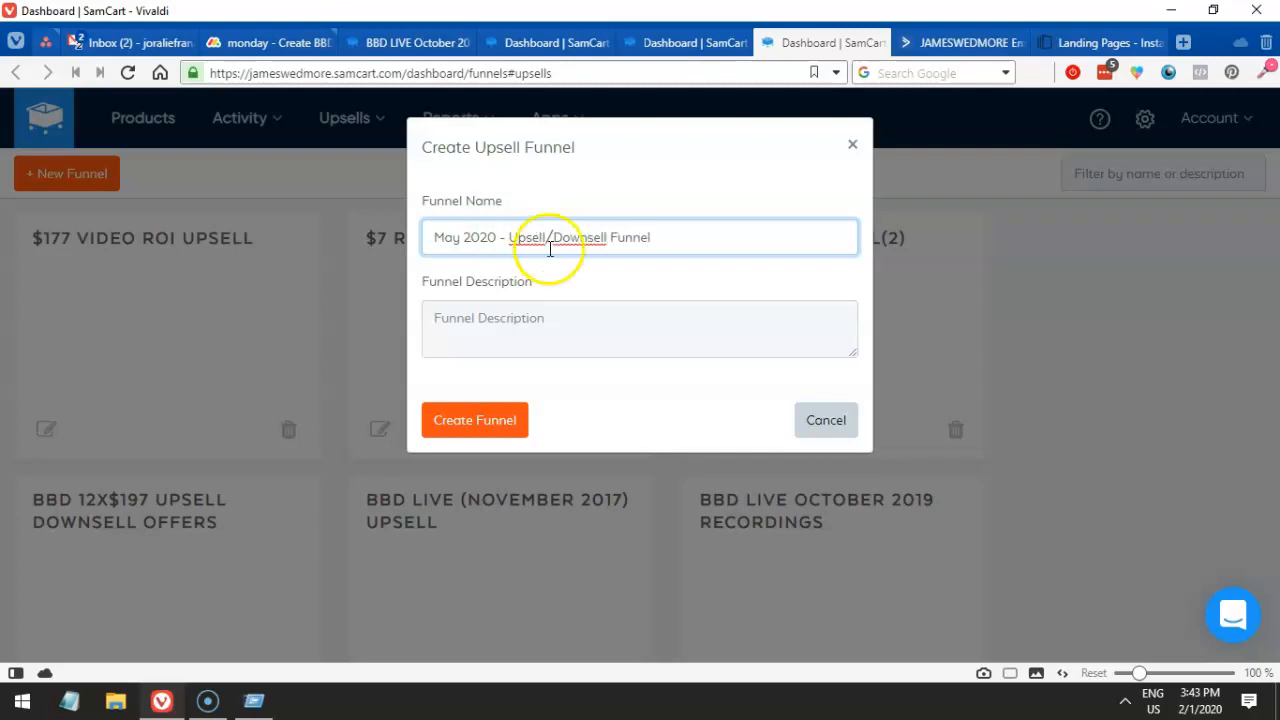
{"action": "left_click", "coordinate": [255, 40]}
- Expand the monday.com funnel task update and review its funnel pieces, including the Thank You Page link
{"action": "scroll", "coordinate": [418, 348], "scroll_direction": "down", "scroll_amount": 3}
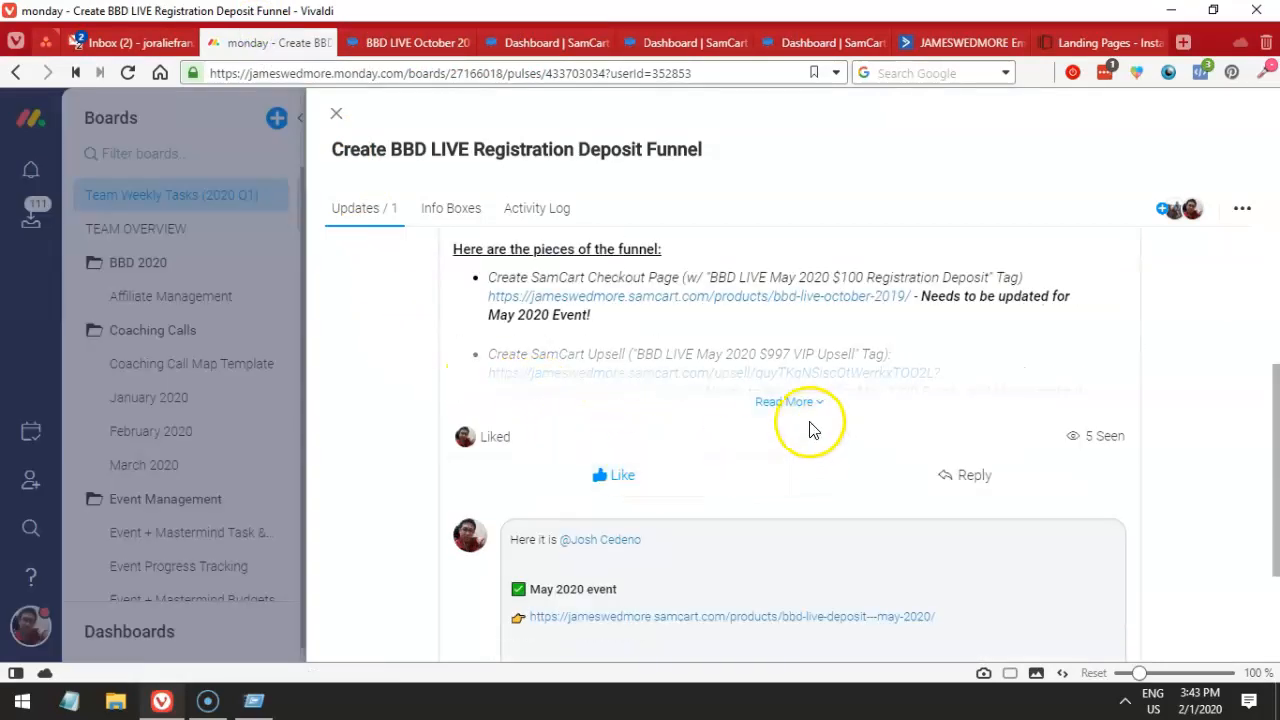
{"action": "left_click", "coordinate": [798, 402]}
{"action": "scroll", "coordinate": [700, 424], "scroll_direction": "down", "scroll_amount": 10}
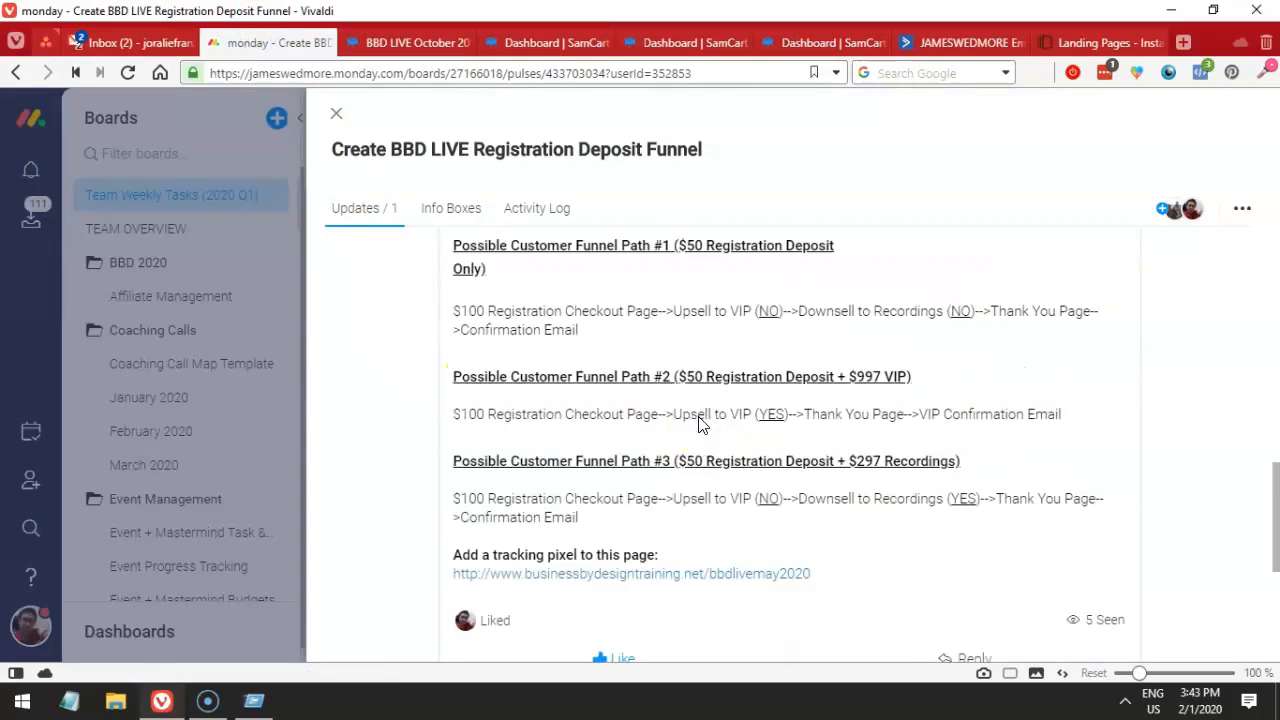
{"action": "scroll", "coordinate": [700, 424], "scroll_direction": "up", "scroll_amount": 10}
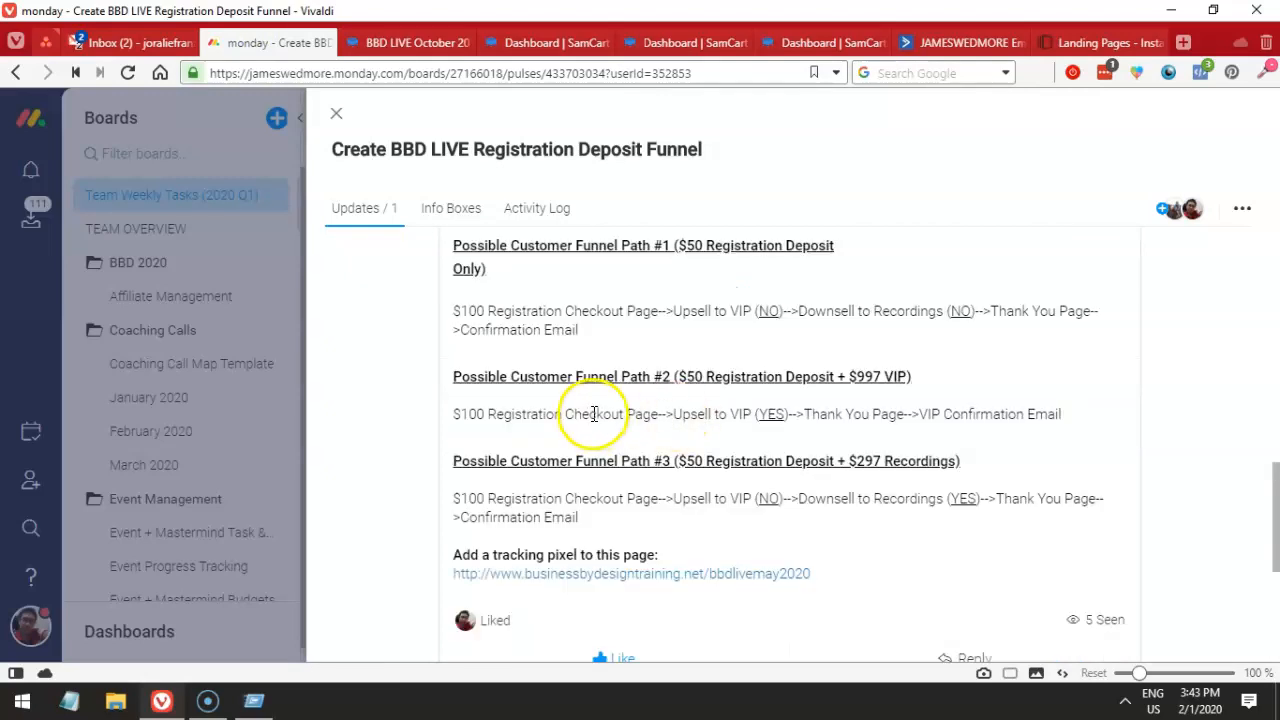
{"action": "scroll", "coordinate": [590, 420], "scroll_direction": "up", "scroll_amount": 1}
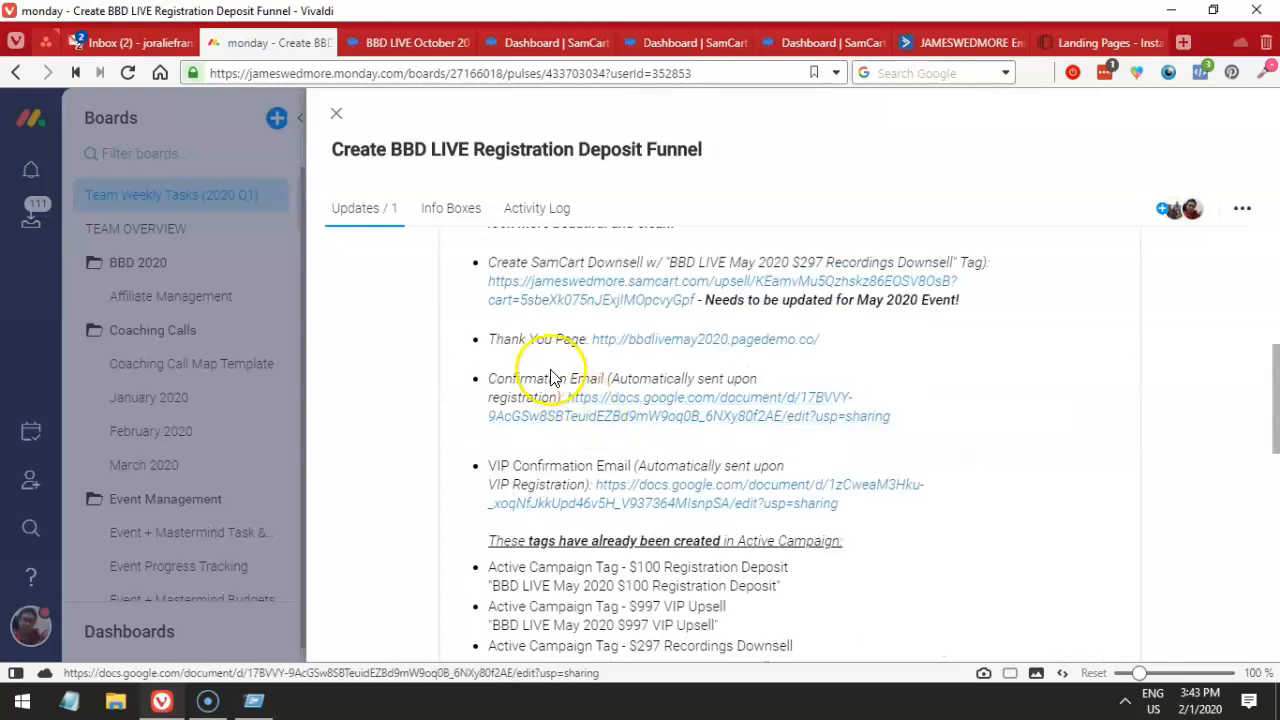
{"action": "scroll", "coordinate": [570, 410], "scroll_direction": "up", "scroll_amount": 2}
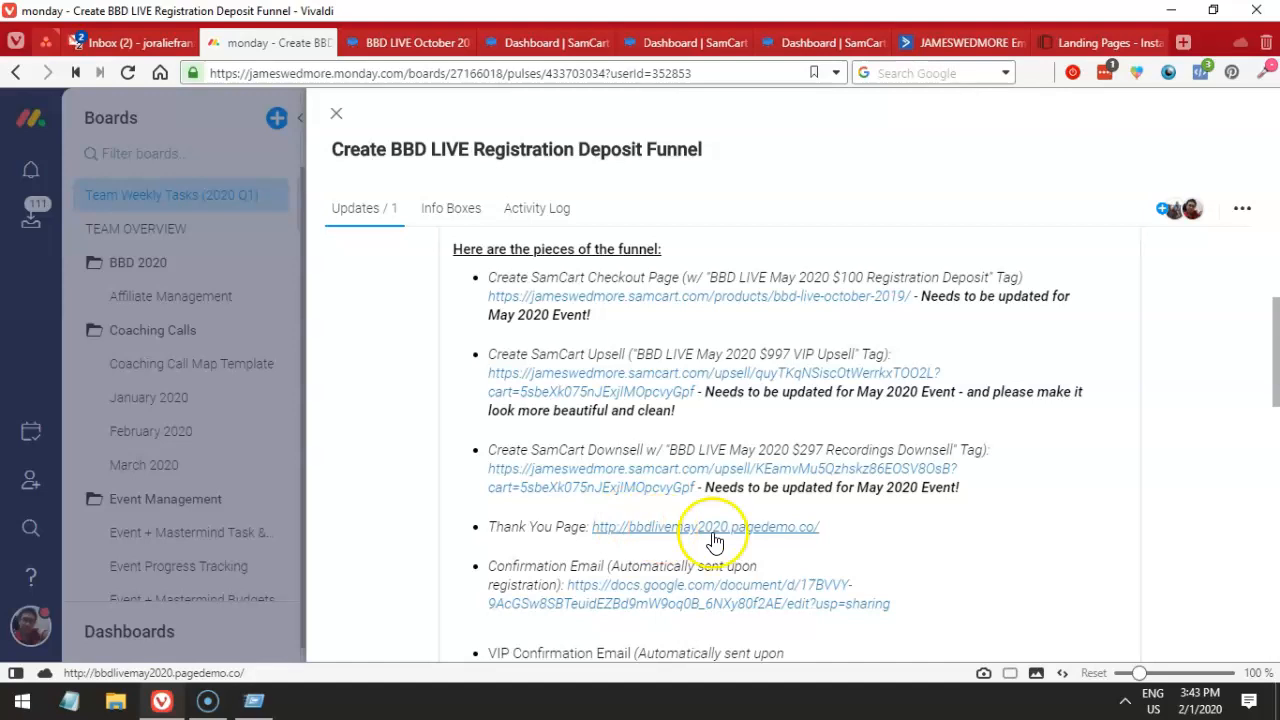
{"action": "left_click_drag", "start_coordinate": [843, 531], "coordinate": [581, 523]}
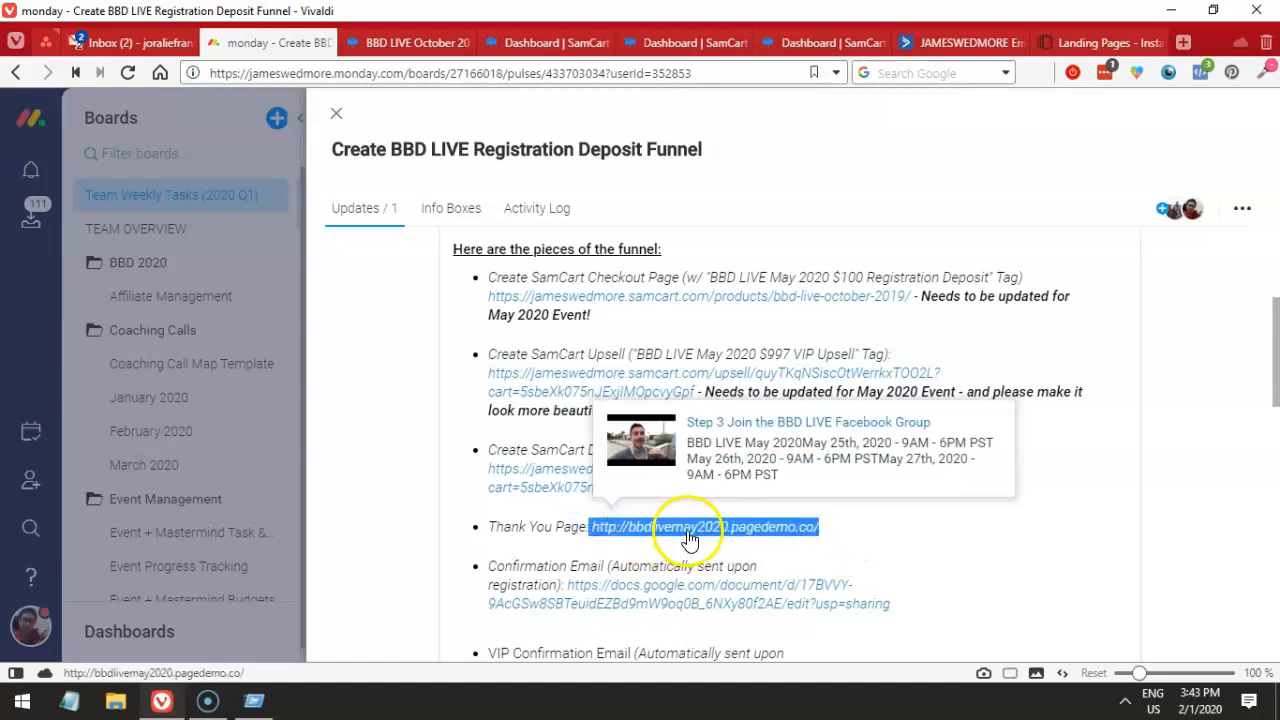
{"action": "left_click", "coordinate": [622, 452]}
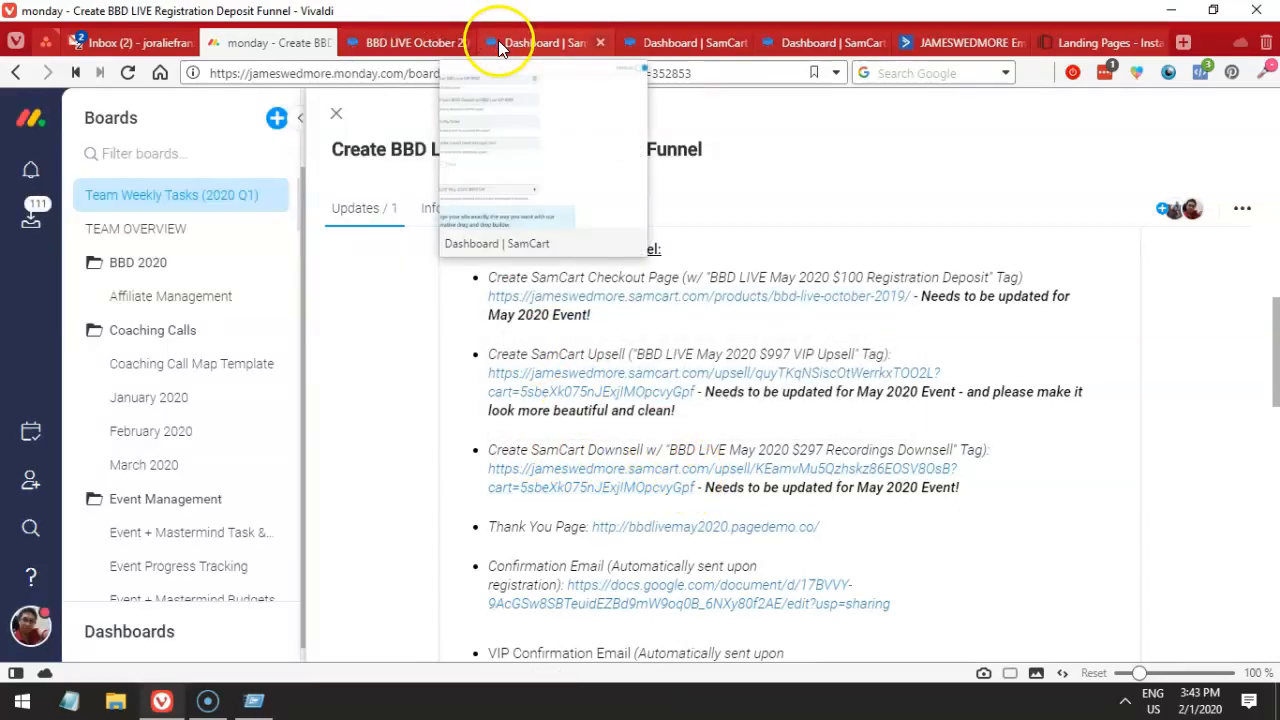
{"action": "left_click", "coordinate": [518, 42]}
{"action": "left_click", "coordinate": [648, 42]}
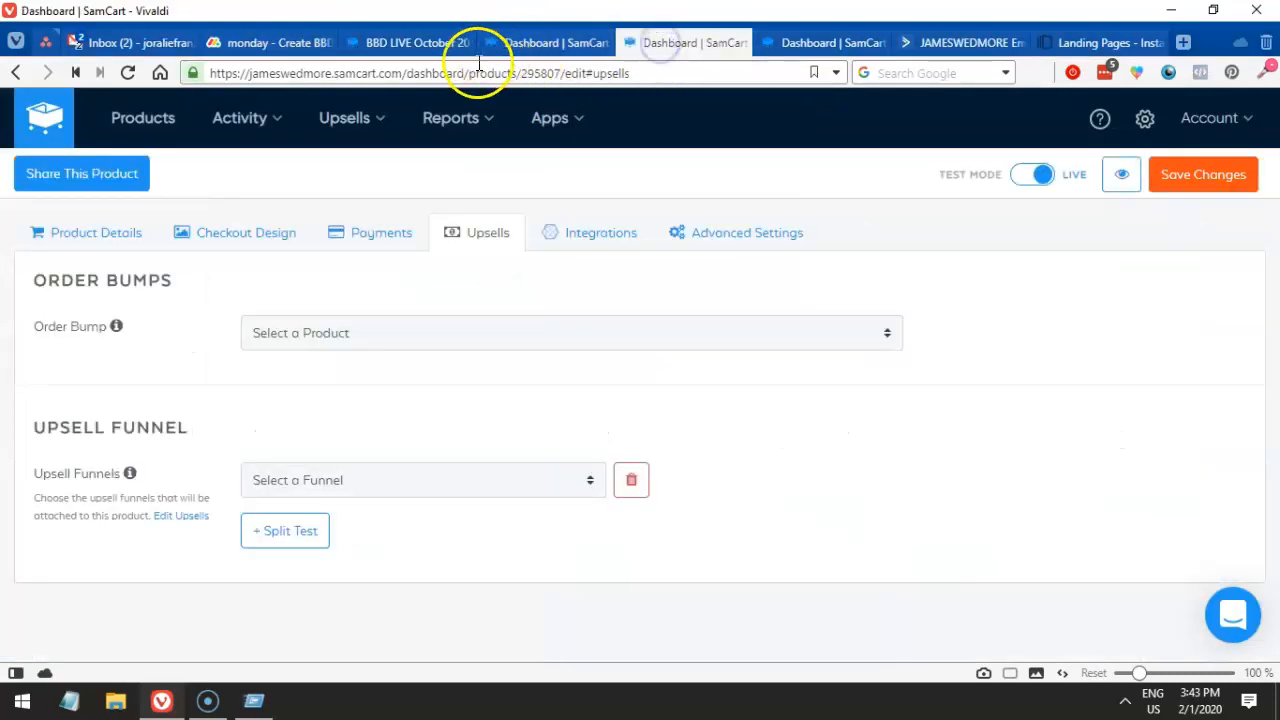
- Review the draft funnel name in the open Create Funnel dialog, then close it
{"action": "left_click", "coordinate": [418, 42]}
{"action": "left_click", "coordinate": [800, 42]}
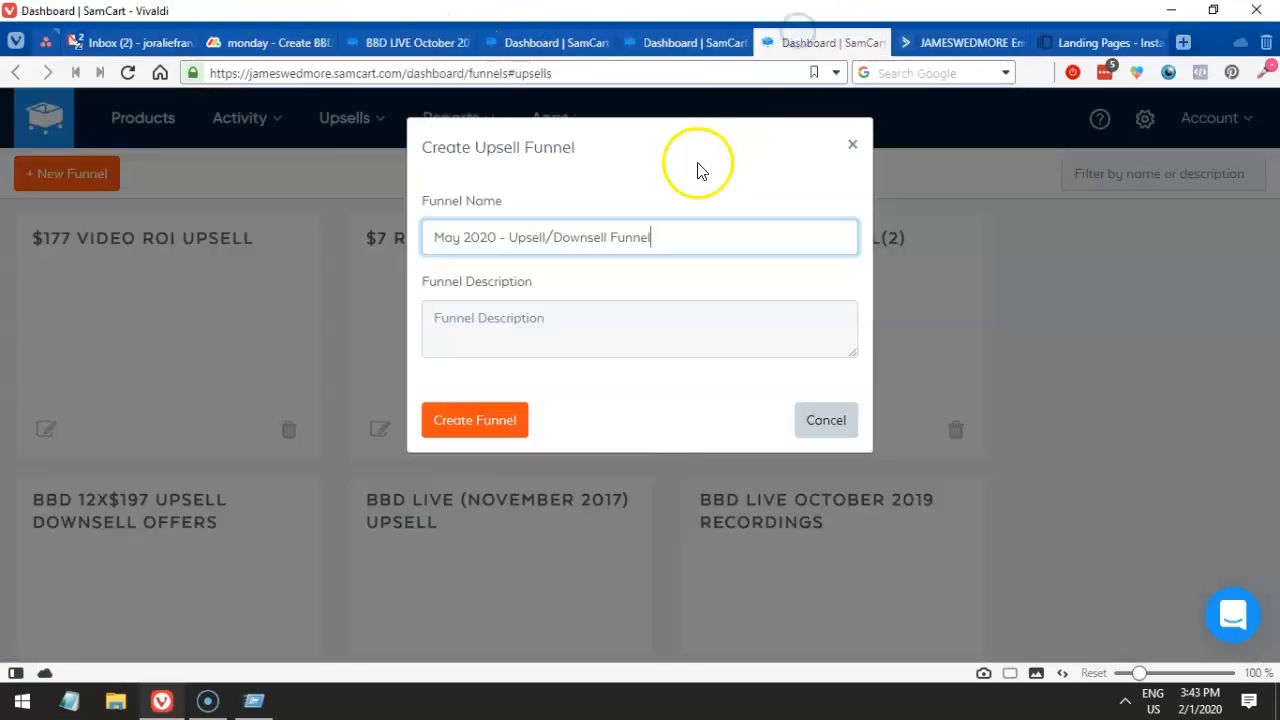
{"action": "left_click_drag", "start_coordinate": [585, 148], "coordinate": [443, 147]}
{"action": "left_click_drag", "start_coordinate": [510, 237], "coordinate": [605, 238]}
{"action": "left_click", "coordinate": [664, 241]}
{"action": "left_click", "coordinate": [491, 236]}
{"action": "left_click", "coordinate": [400, 236]}
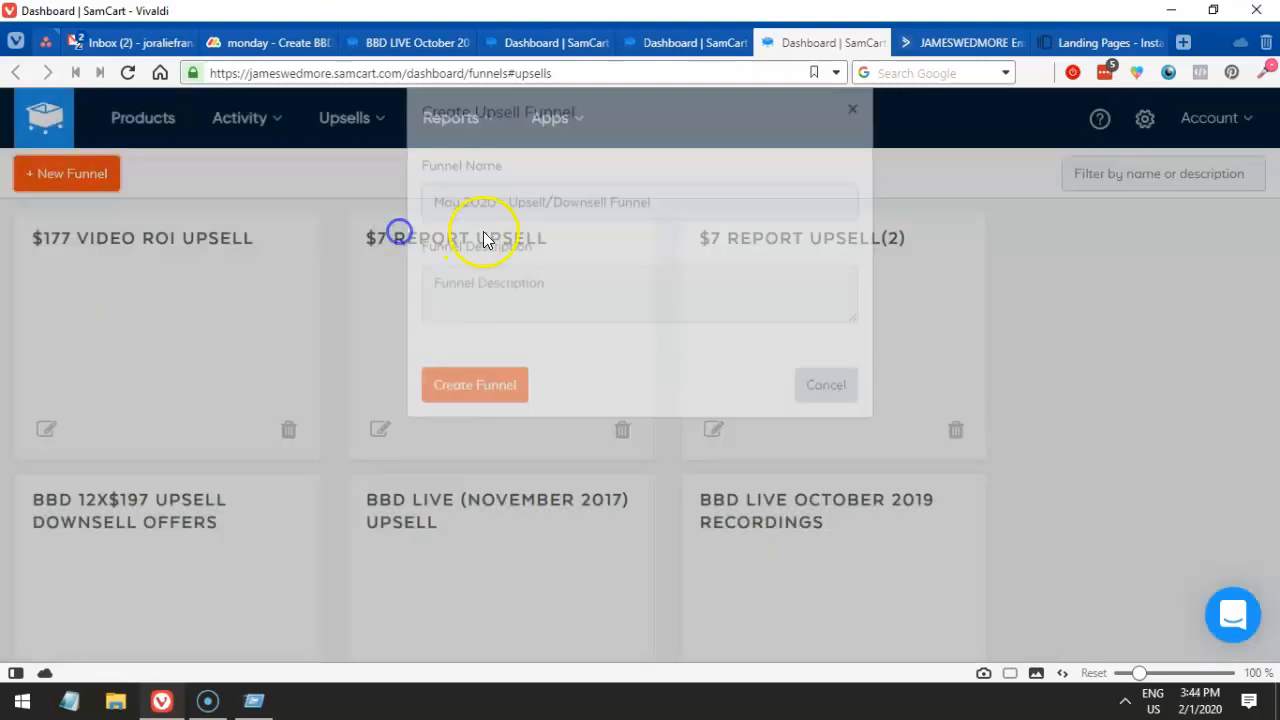
- Create 'BBD LIVE May 2020 - Upsell/Downsell Funnel' with its May 2020 Deposit upsell/downsell description
{"action": "left_click", "coordinate": [70, 185]}
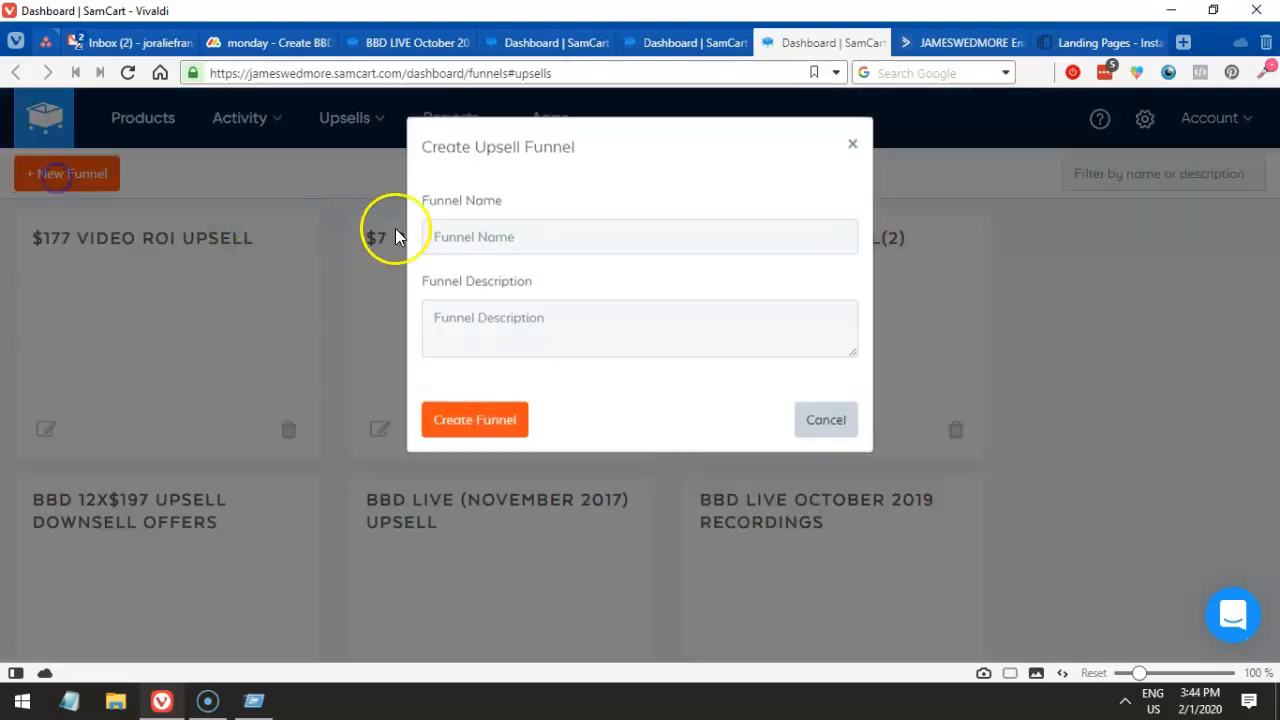
{"action": "left_click", "coordinate": [510, 238]}
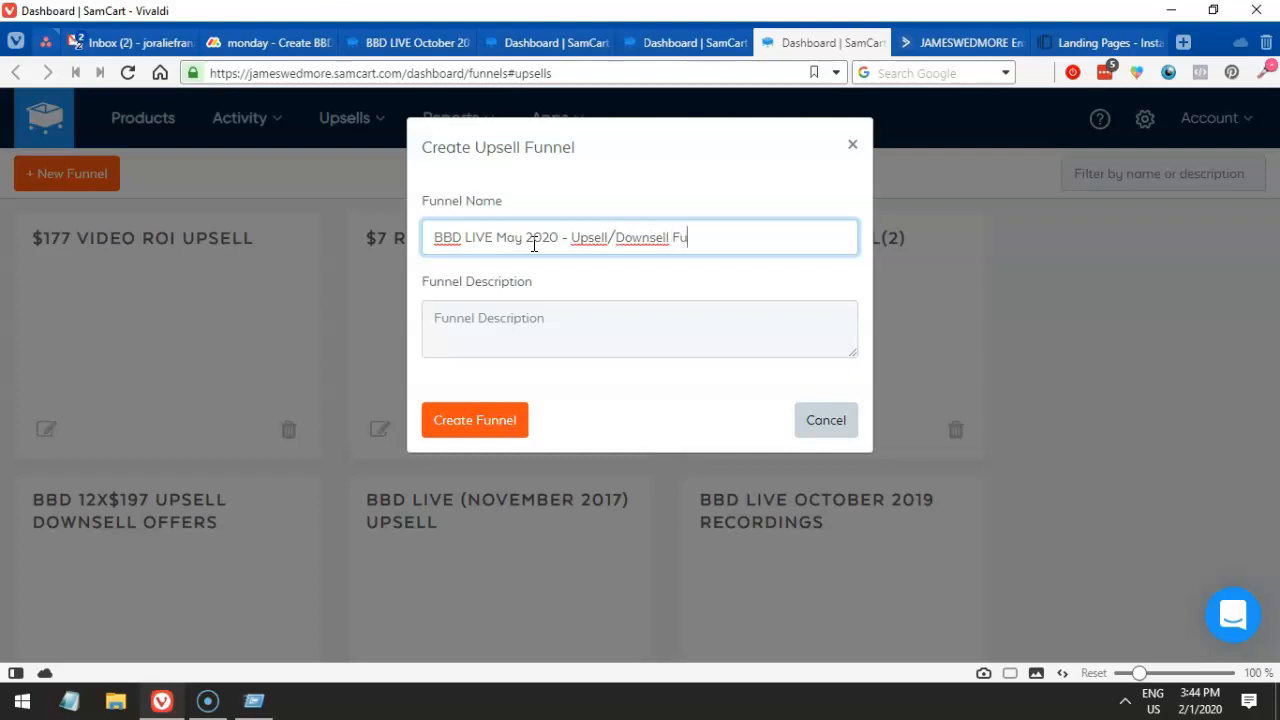
{"action": "left_click", "coordinate": [514, 319]}
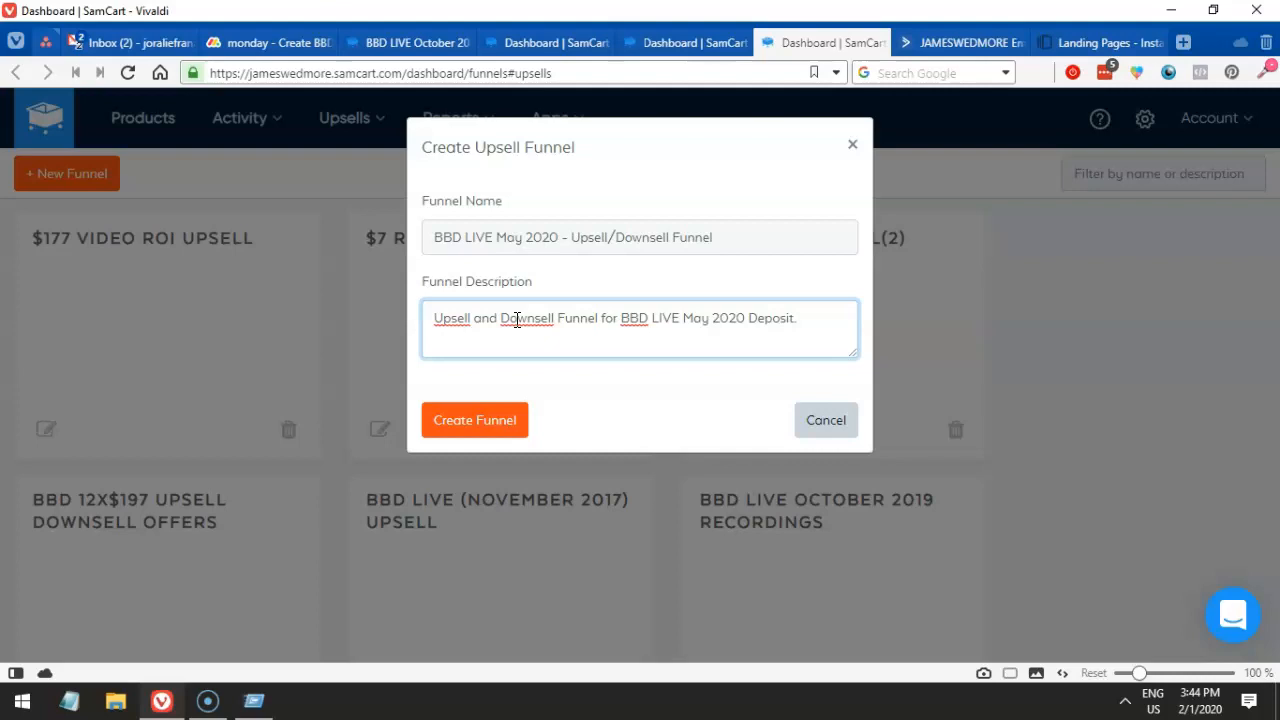
{"action": "left_click_drag", "start_coordinate": [685, 320], "coordinate": [846, 314]}
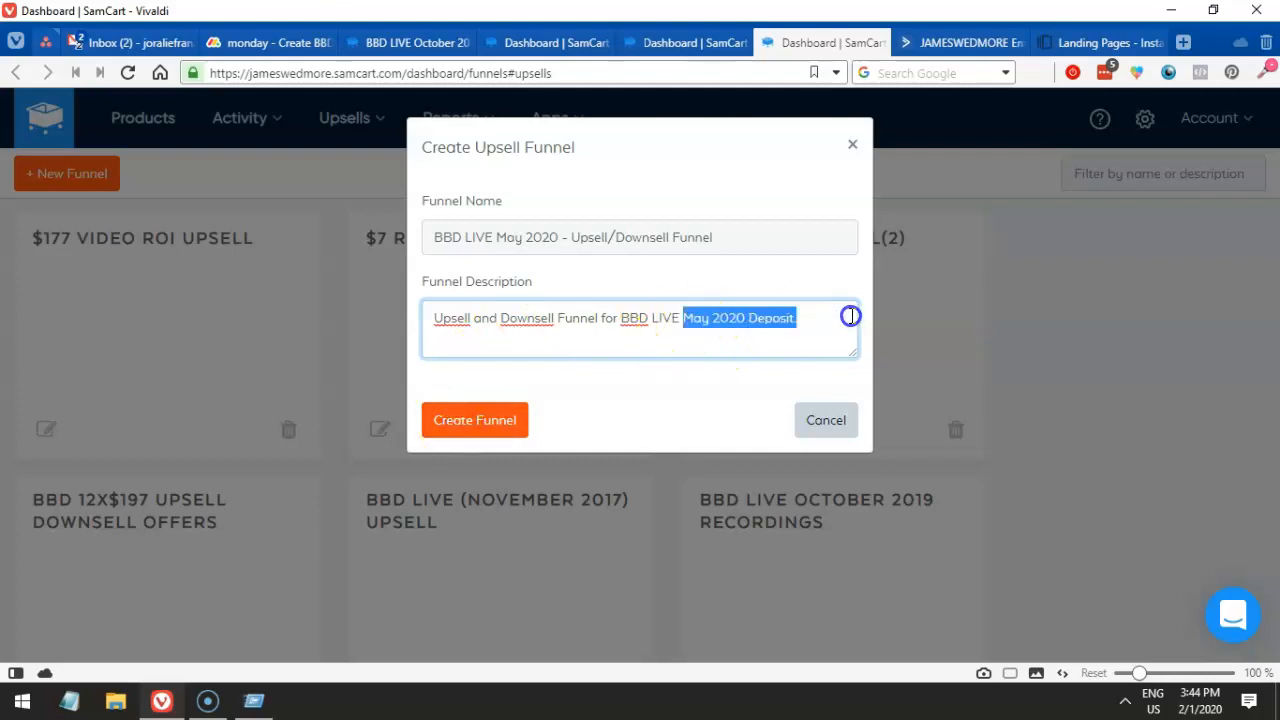
{"action": "left_click", "coordinate": [498, 320]}
{"action": "left_click_drag", "start_coordinate": [552, 320], "coordinate": [557, 320]}
{"action": "left_click", "coordinate": [457, 412]}
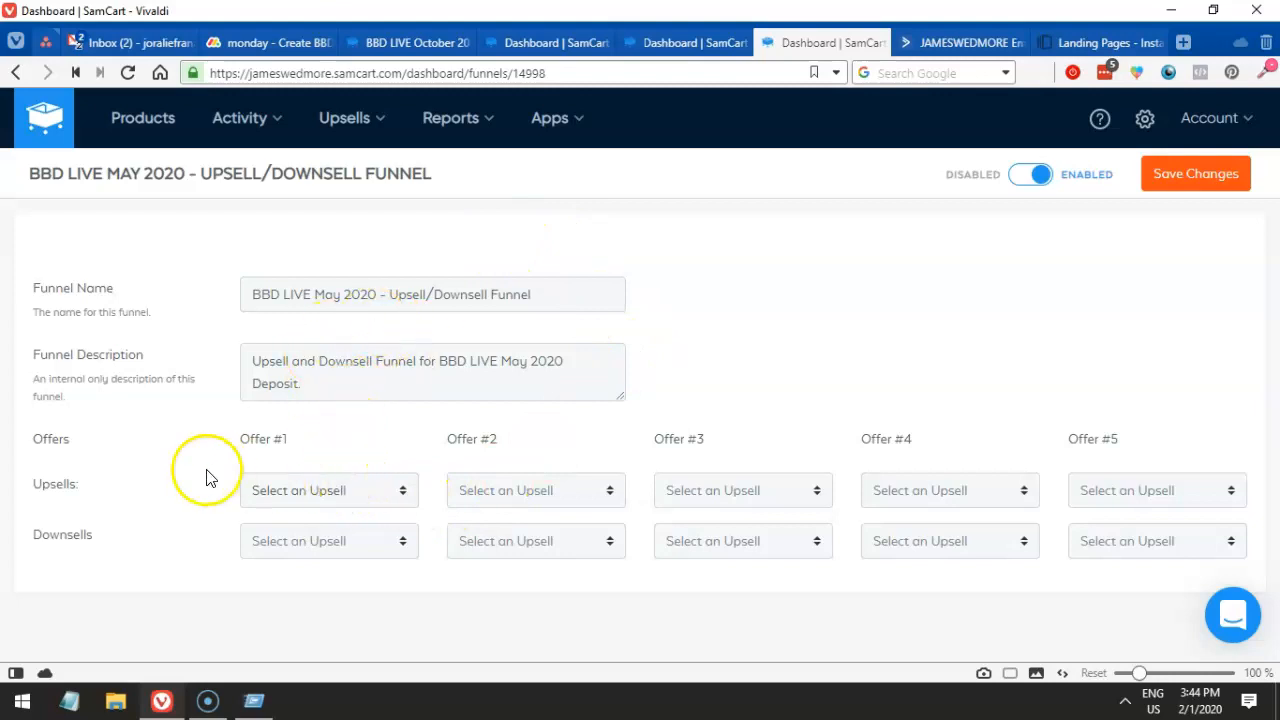
- Set the $997 VIP May 2020 upsell as the funnel's Offer #1
{"action": "left_click", "coordinate": [325, 490]}
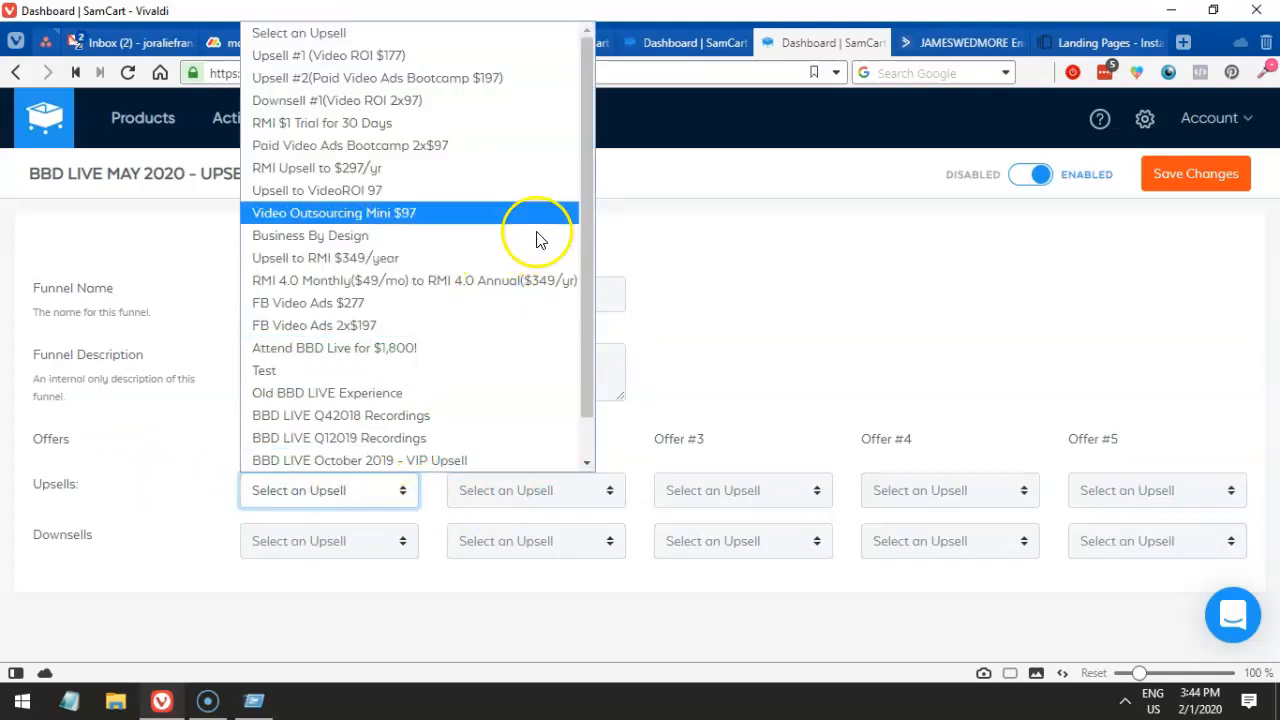
{"action": "left_click_drag", "start_coordinate": [584, 178], "coordinate": [591, 226]}
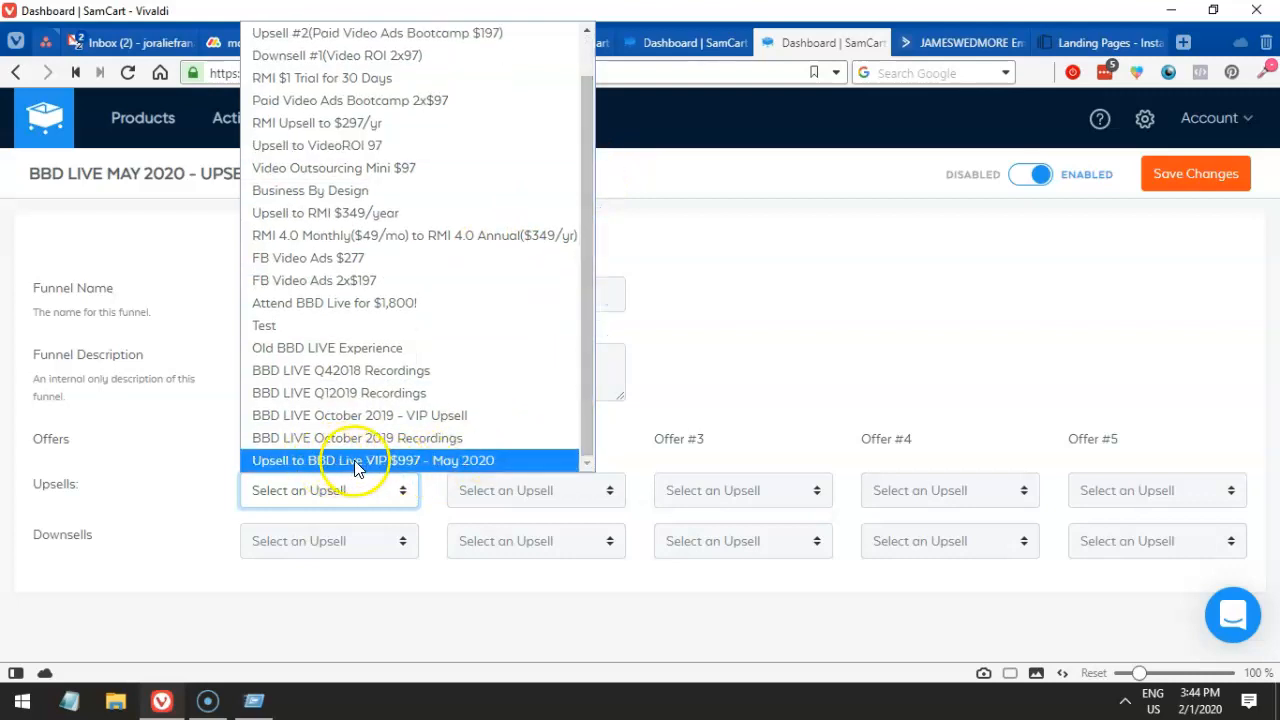
{"action": "left_click", "coordinate": [433, 461]}
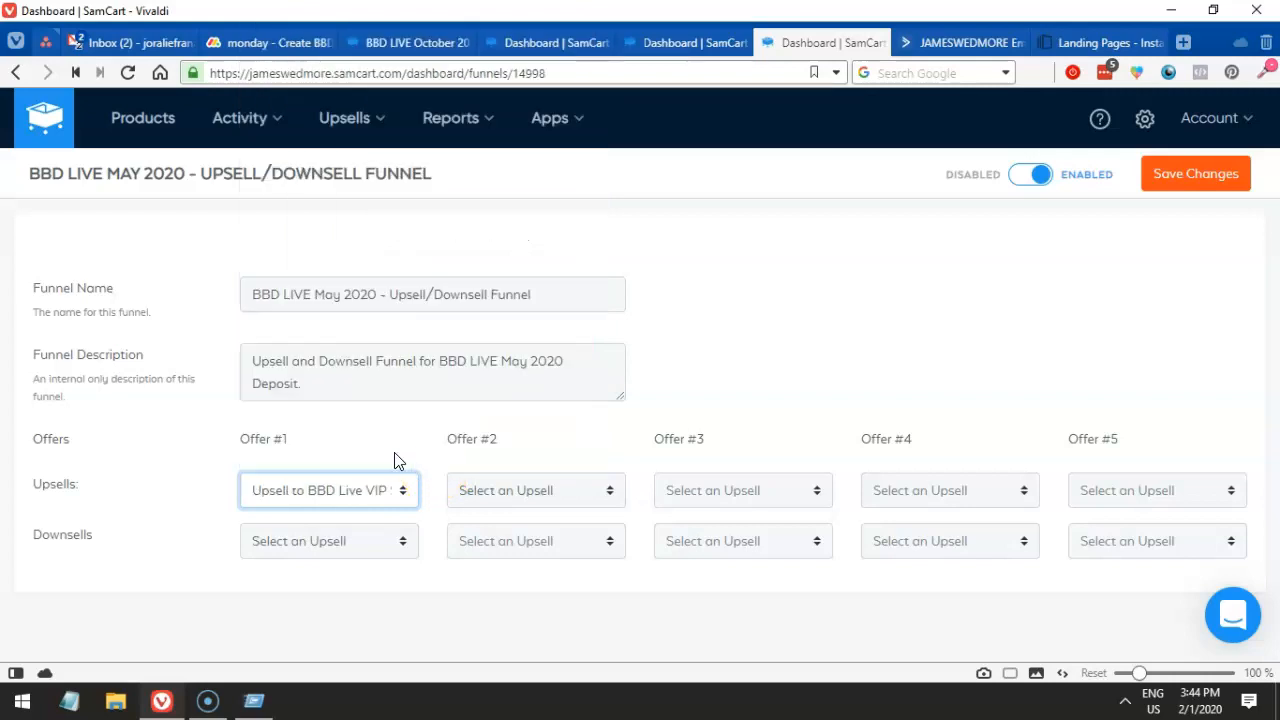
- Browse the Offer #1 downsell options without selecting any
{"action": "left_click_drag", "start_coordinate": [120, 531], "coordinate": [25, 532]}
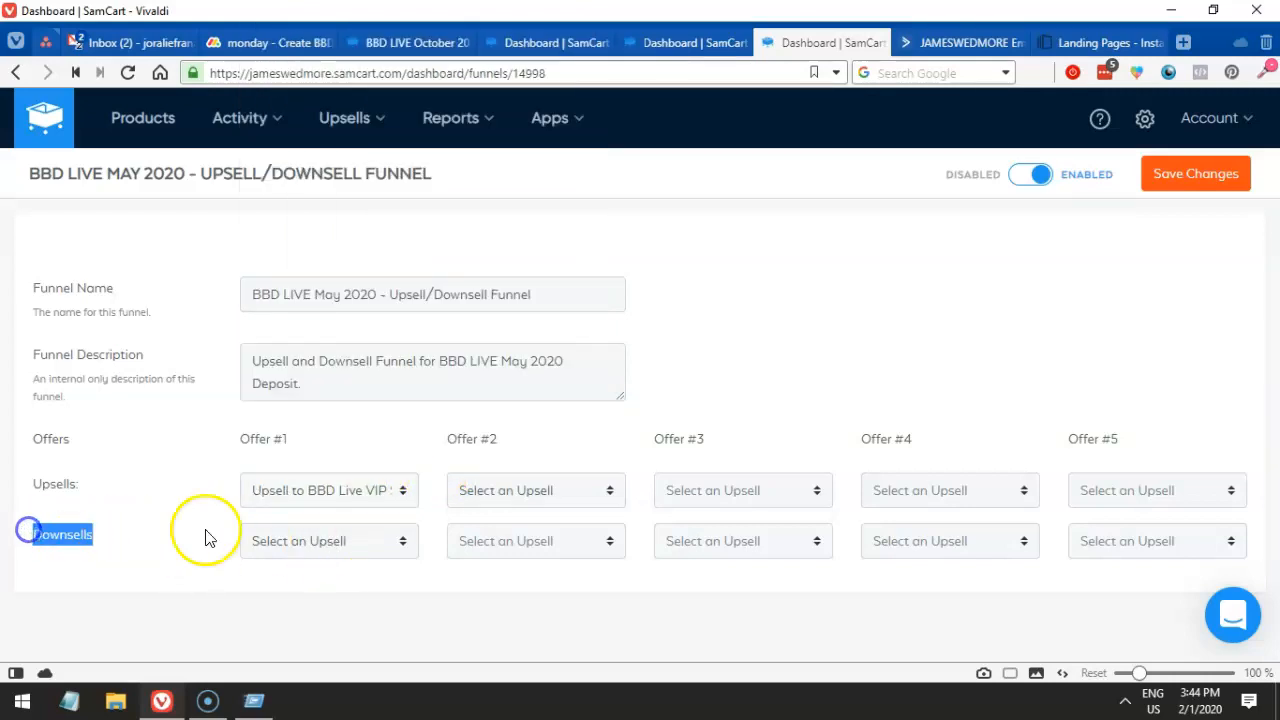
{"action": "left_click", "coordinate": [343, 541]}
{"action": "left_click", "coordinate": [336, 541]}
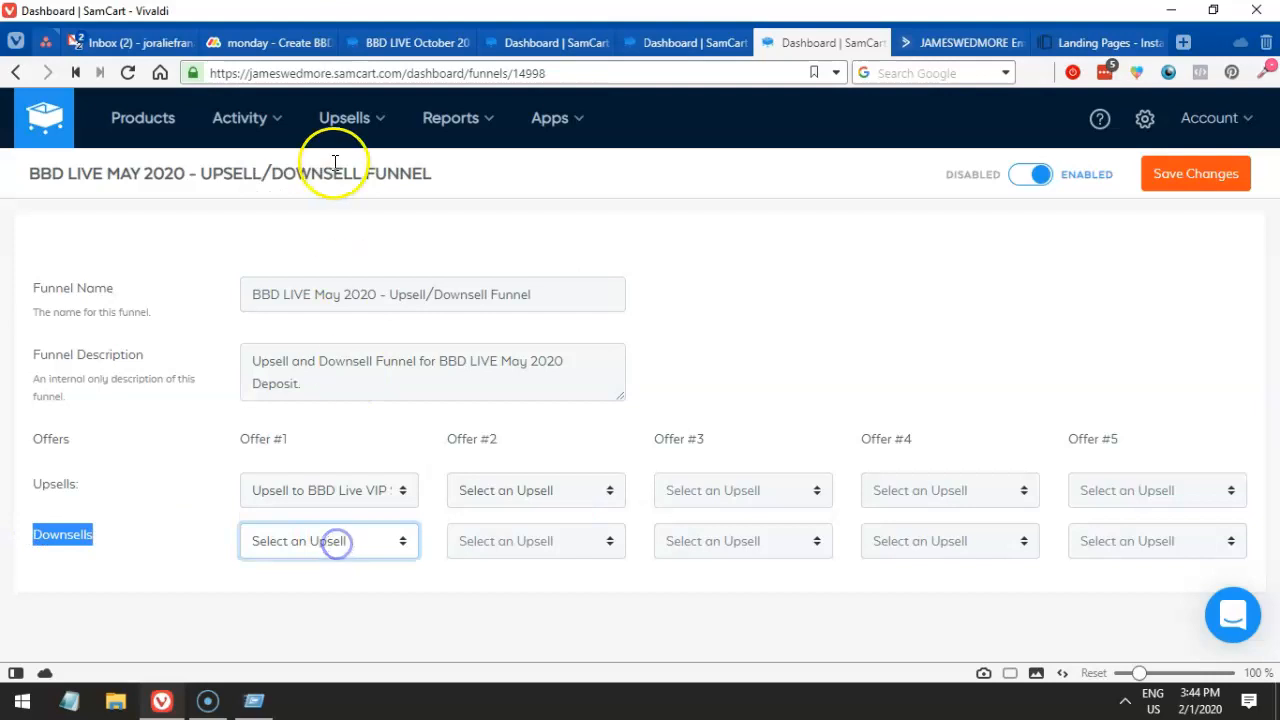
{"action": "mouse_move", "coordinate": [343, 122]}
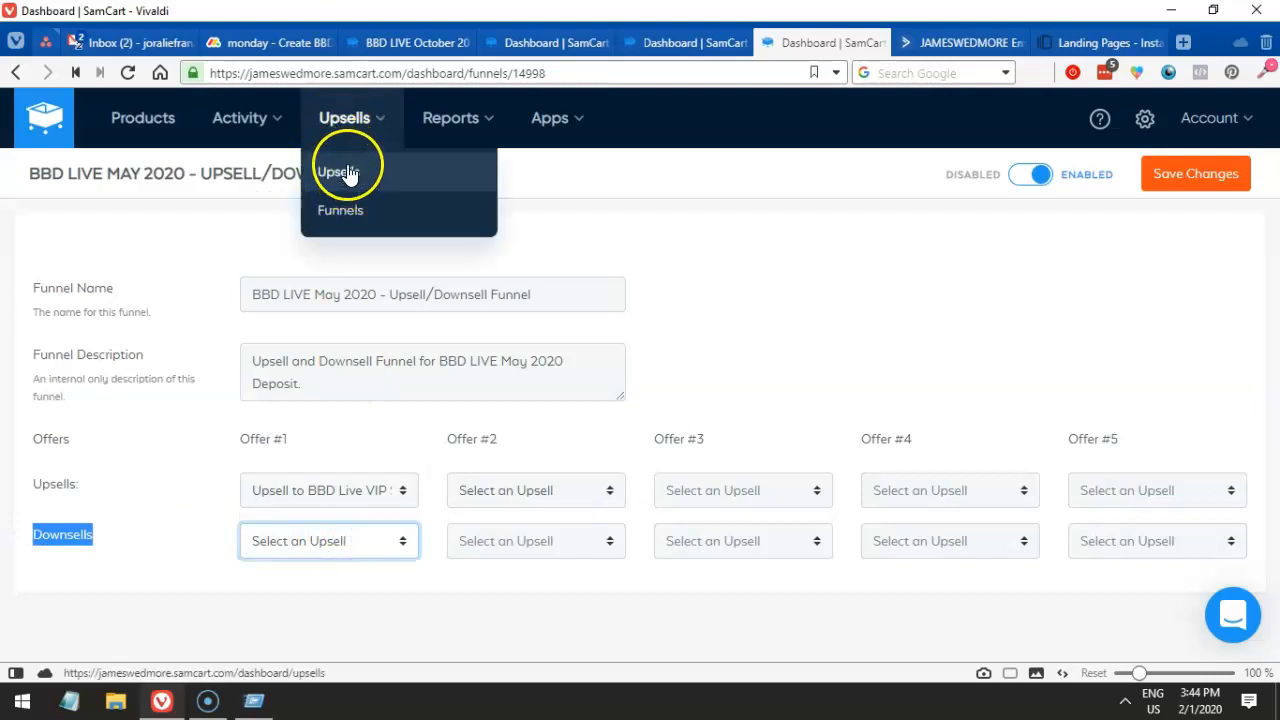
{"action": "left_click", "coordinate": [338, 541]}
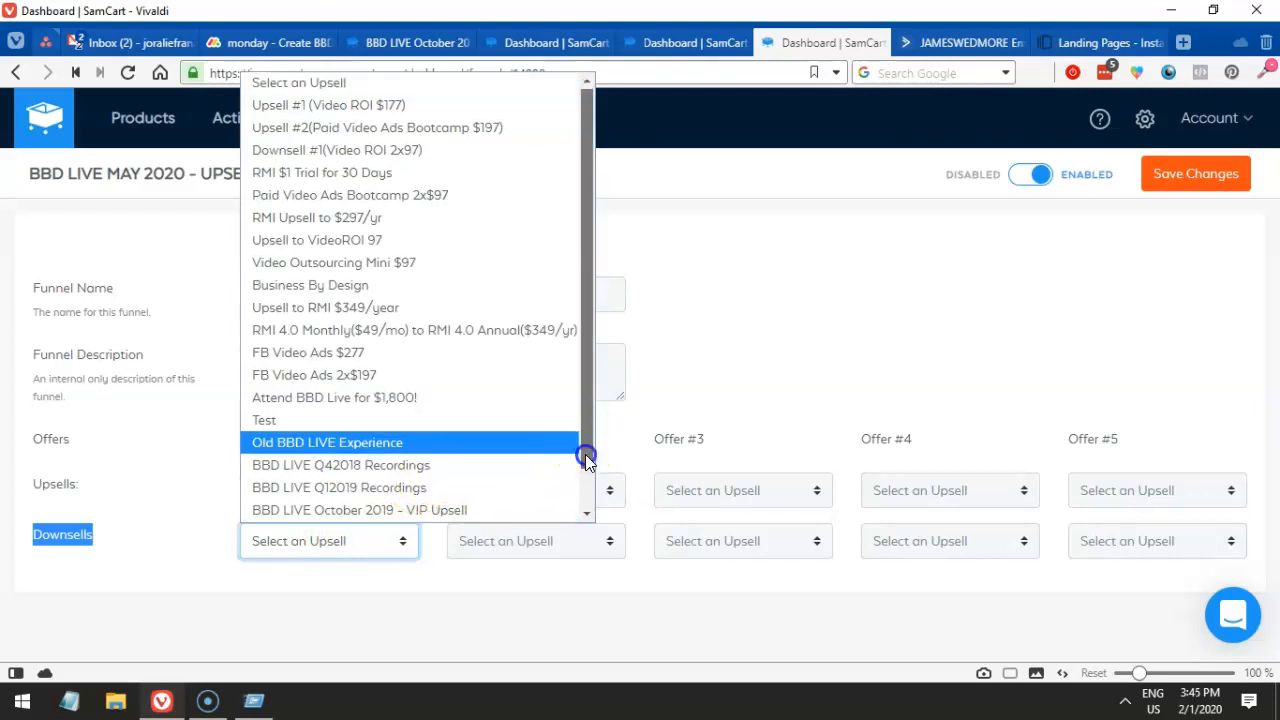
{"action": "left_click", "coordinate": [586, 508]}
{"action": "left_click", "coordinate": [179, 432]}
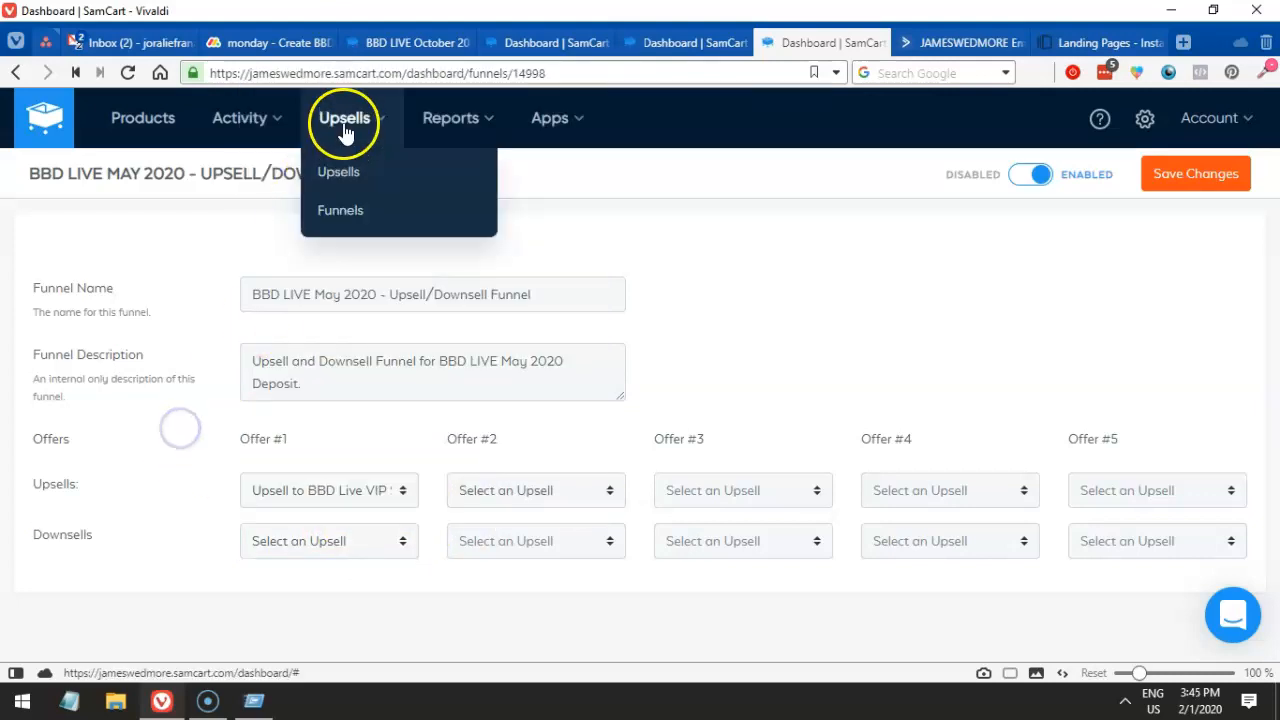
- Recheck the first downsell choices and open the Upsells list in a new tab
{"action": "left_click", "coordinate": [329, 540]}
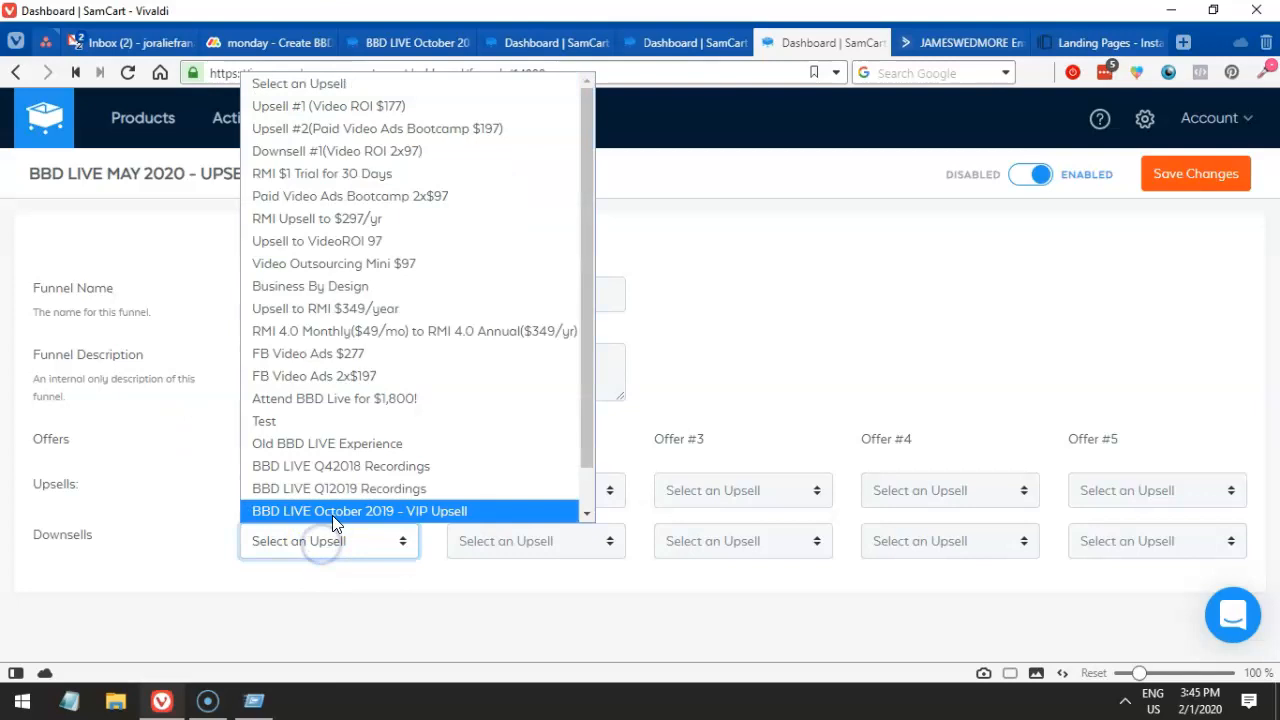
{"action": "double_click", "coordinate": [50, 541]}
{"action": "left_click", "coordinate": [289, 546]}
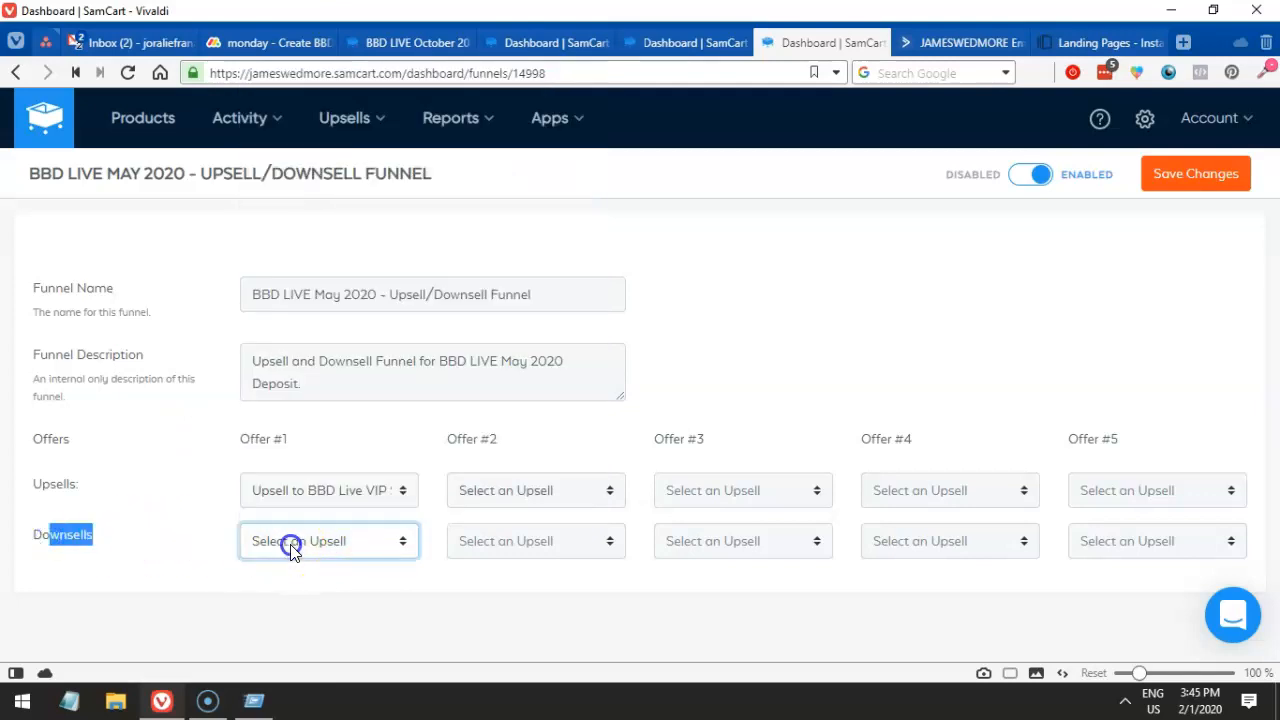
{"action": "right_click", "coordinate": [343, 163]}
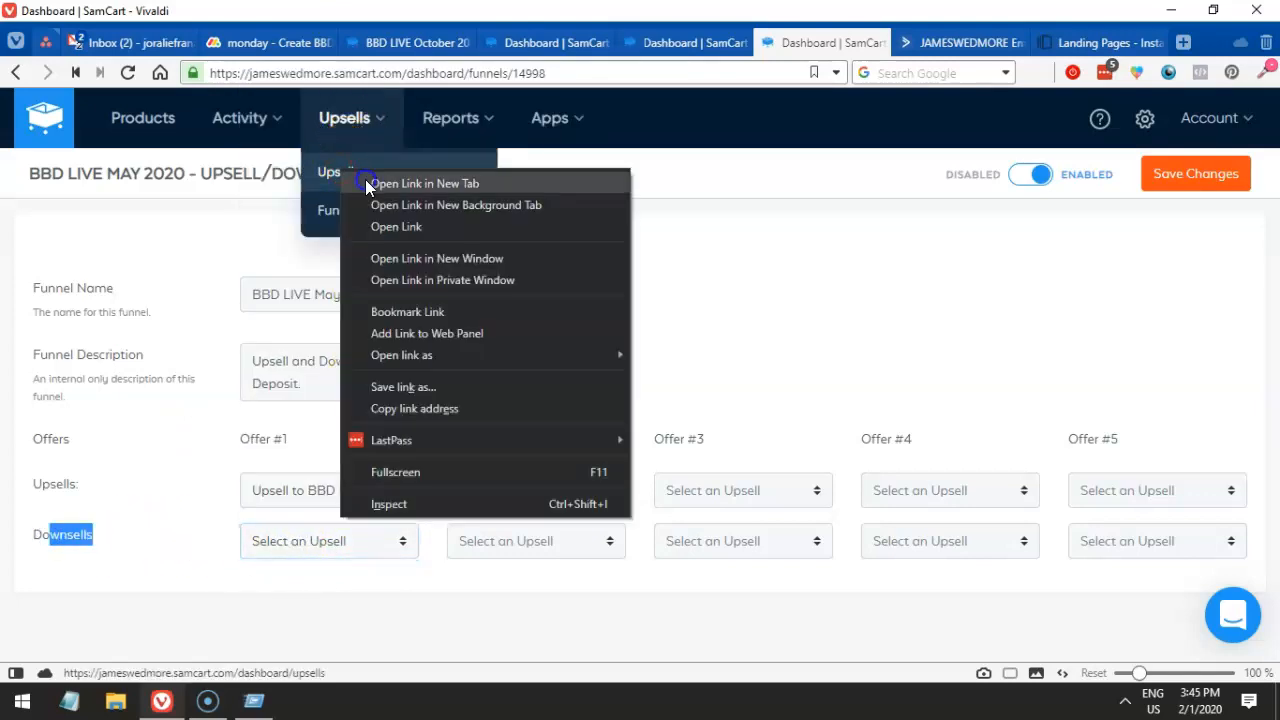
{"action": "left_click", "coordinate": [375, 182]}
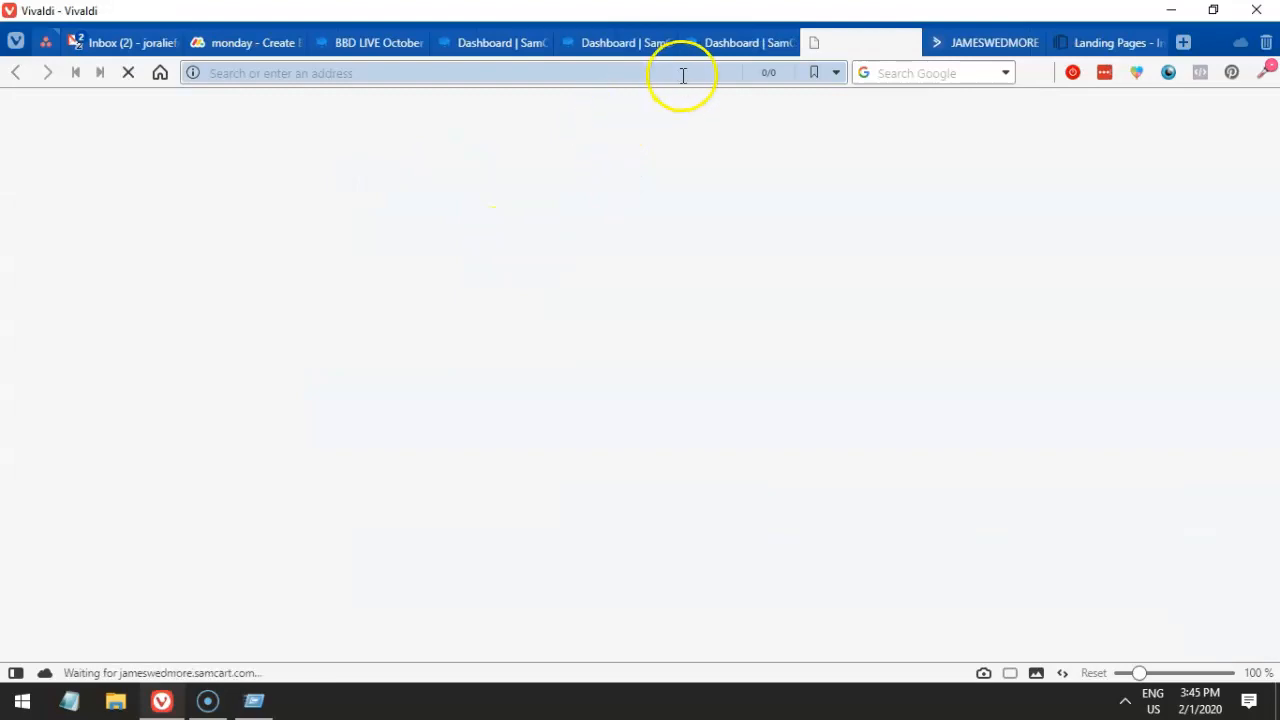
- Back in the funnel editor, review the first downsell choices and leave it empty
{"action": "mouse_move", "coordinate": [698, 47]}
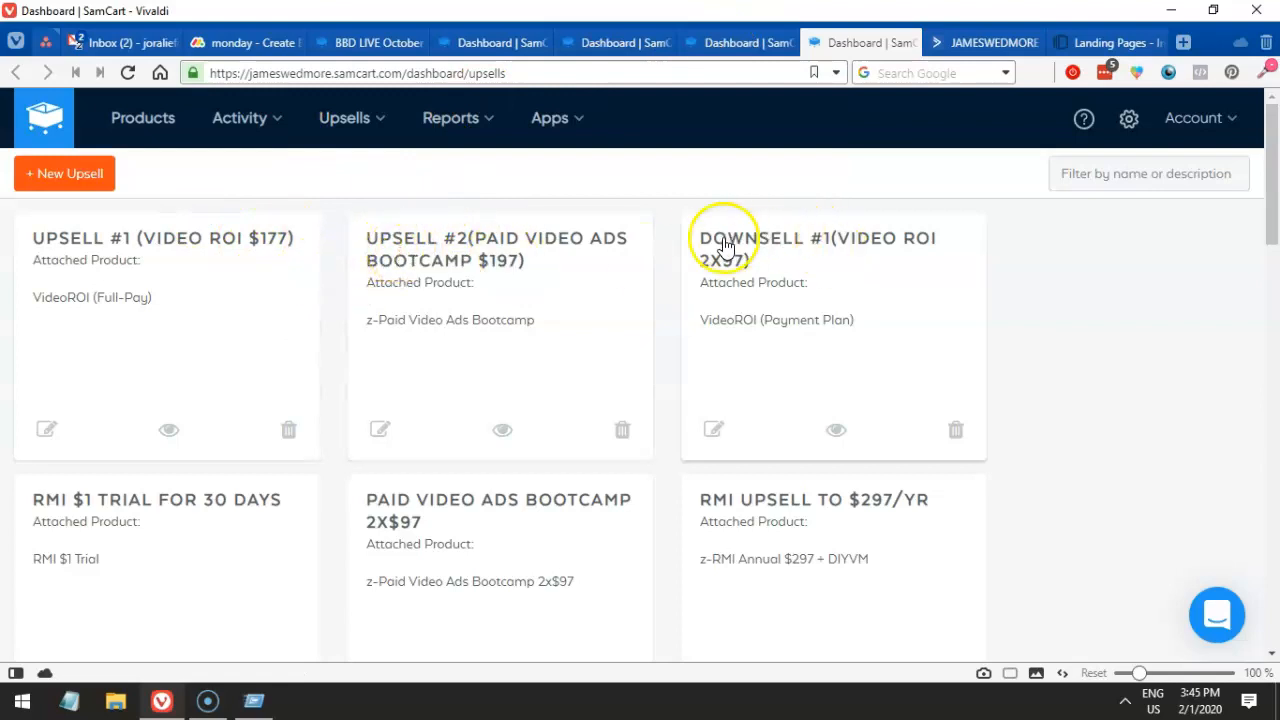
{"action": "left_click", "coordinate": [724, 44]}
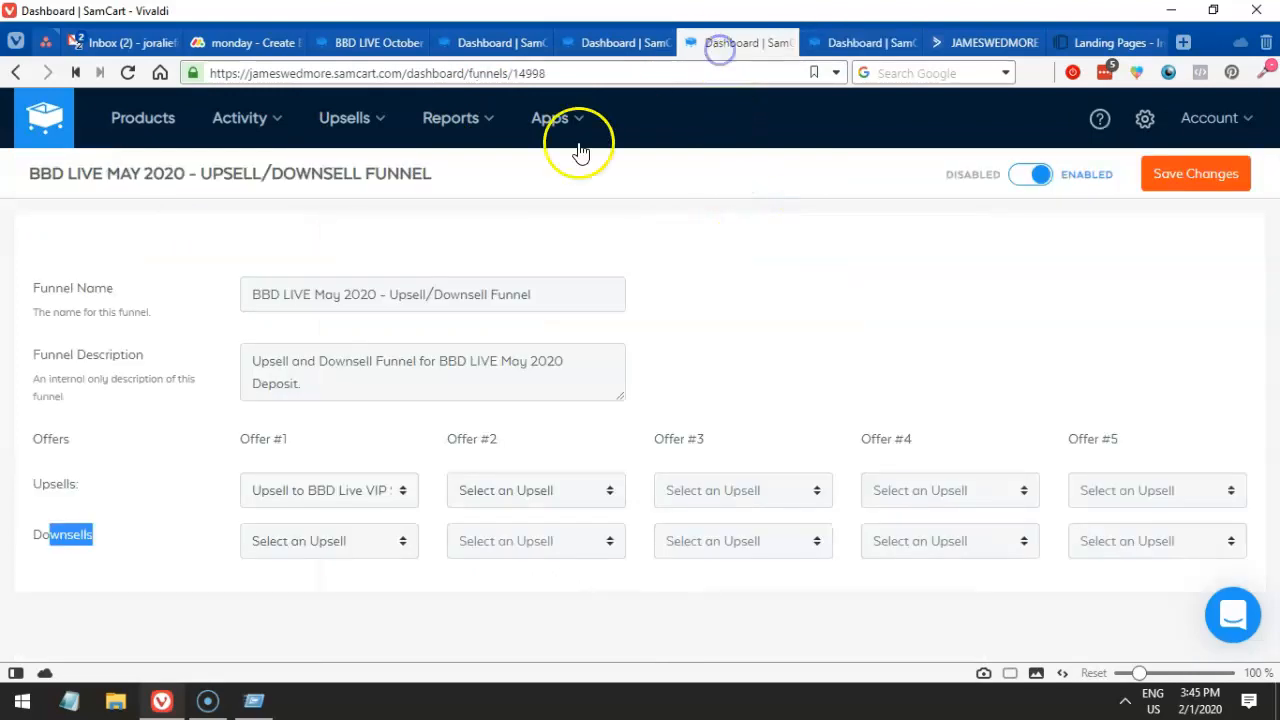
{"action": "left_click", "coordinate": [98, 535]}
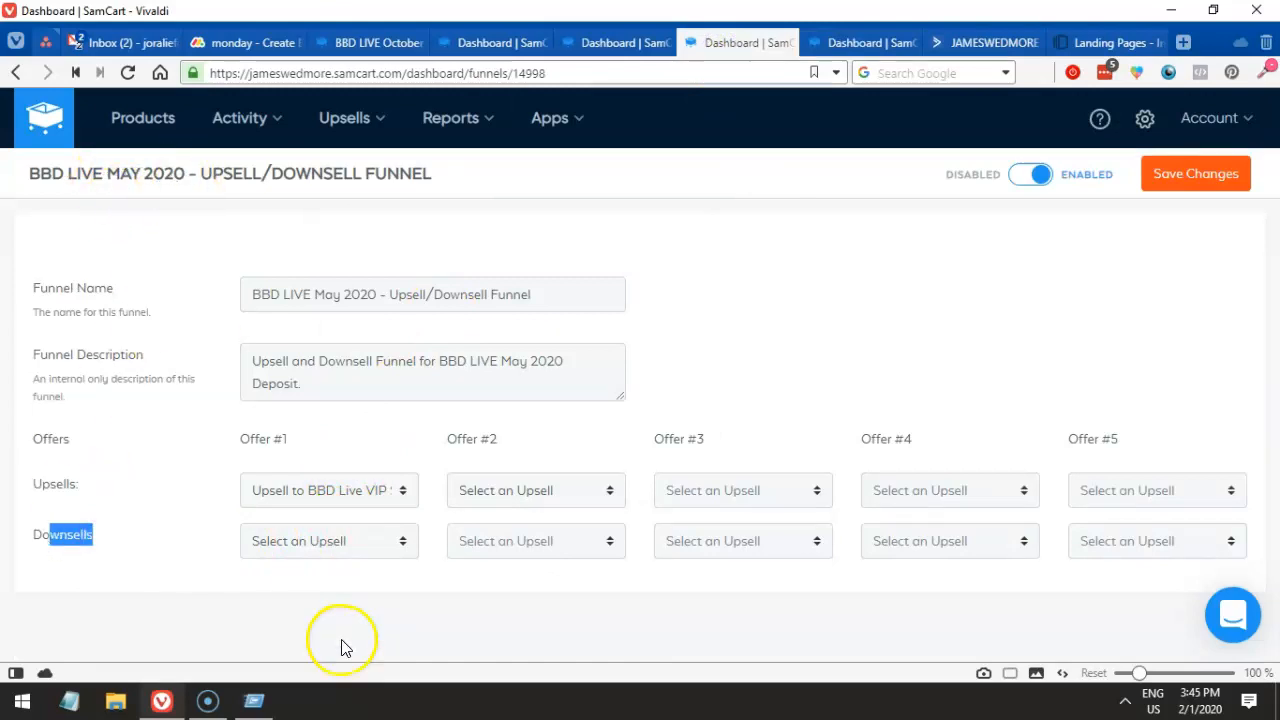
{"action": "left_click", "coordinate": [321, 535]}
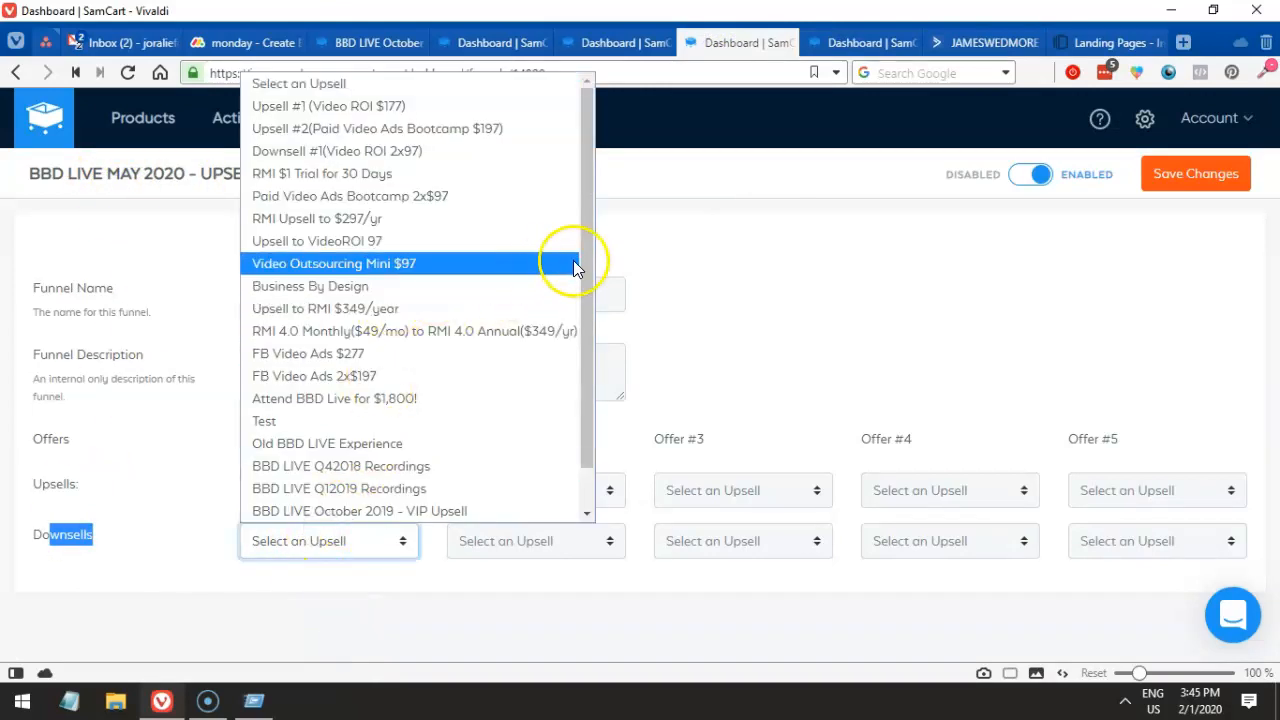
{"action": "scroll", "coordinate": [588, 300], "scroll_direction": "down", "scroll_amount": 1}
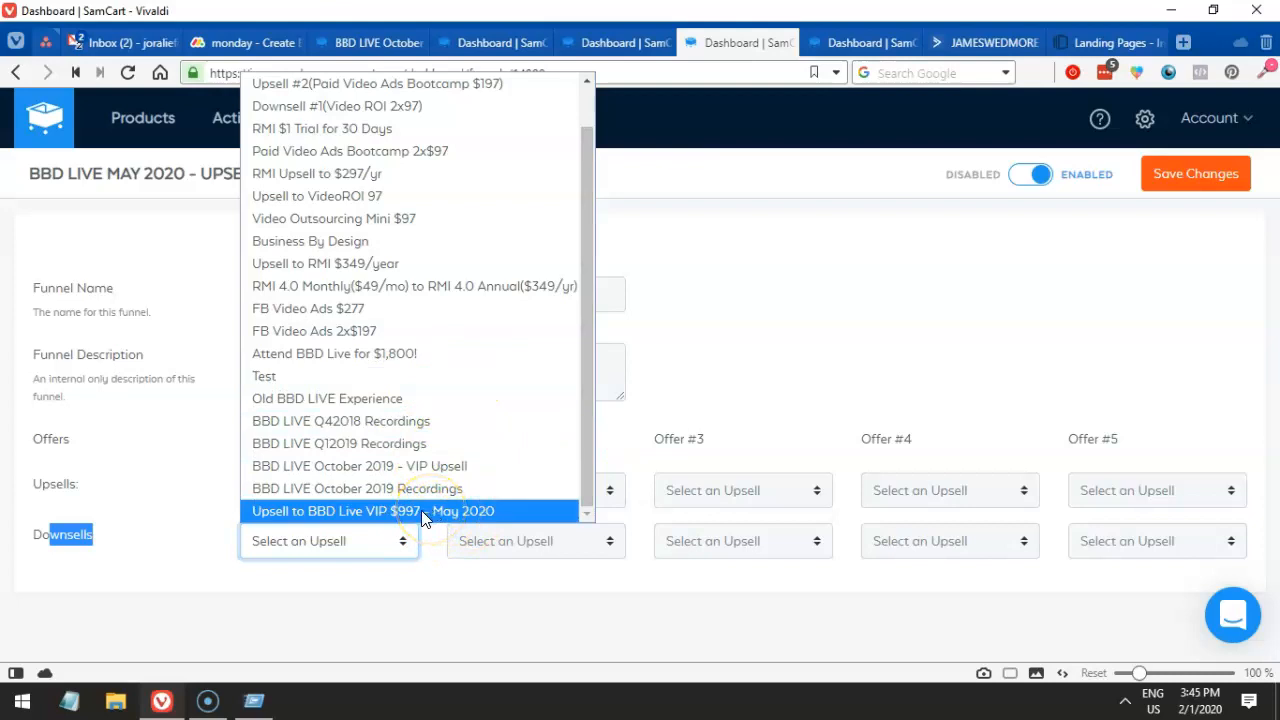
{"action": "left_click", "coordinate": [200, 500]}
{"action": "left_click", "coordinate": [266, 541]}
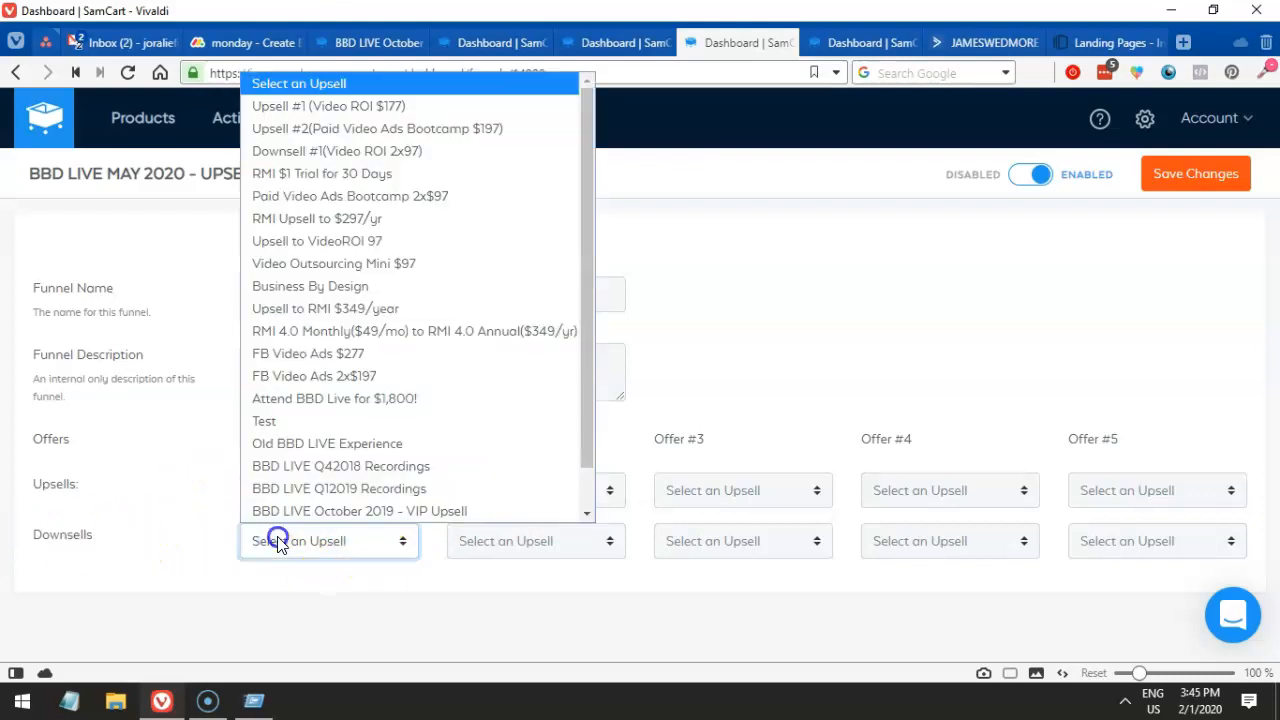
{"action": "scroll", "coordinate": [357, 531], "scroll_direction": "down", "scroll_amount": 1}
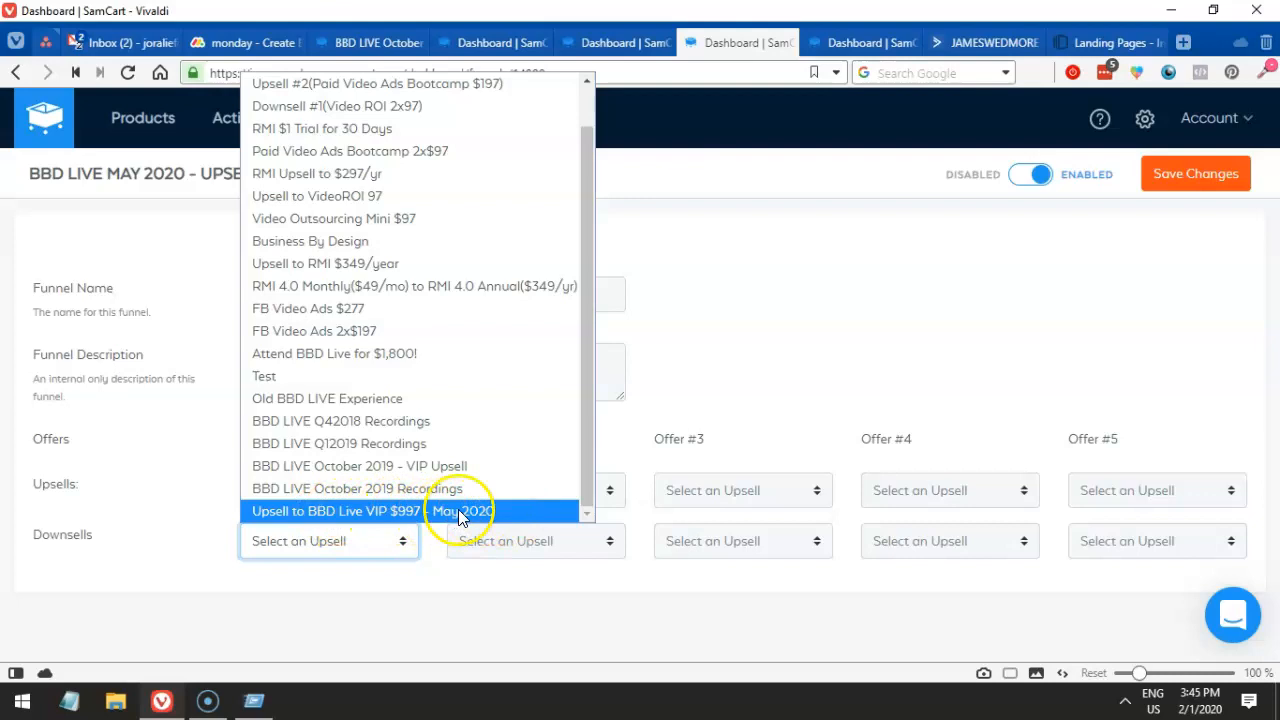
{"action": "left_click", "coordinate": [330, 553]}
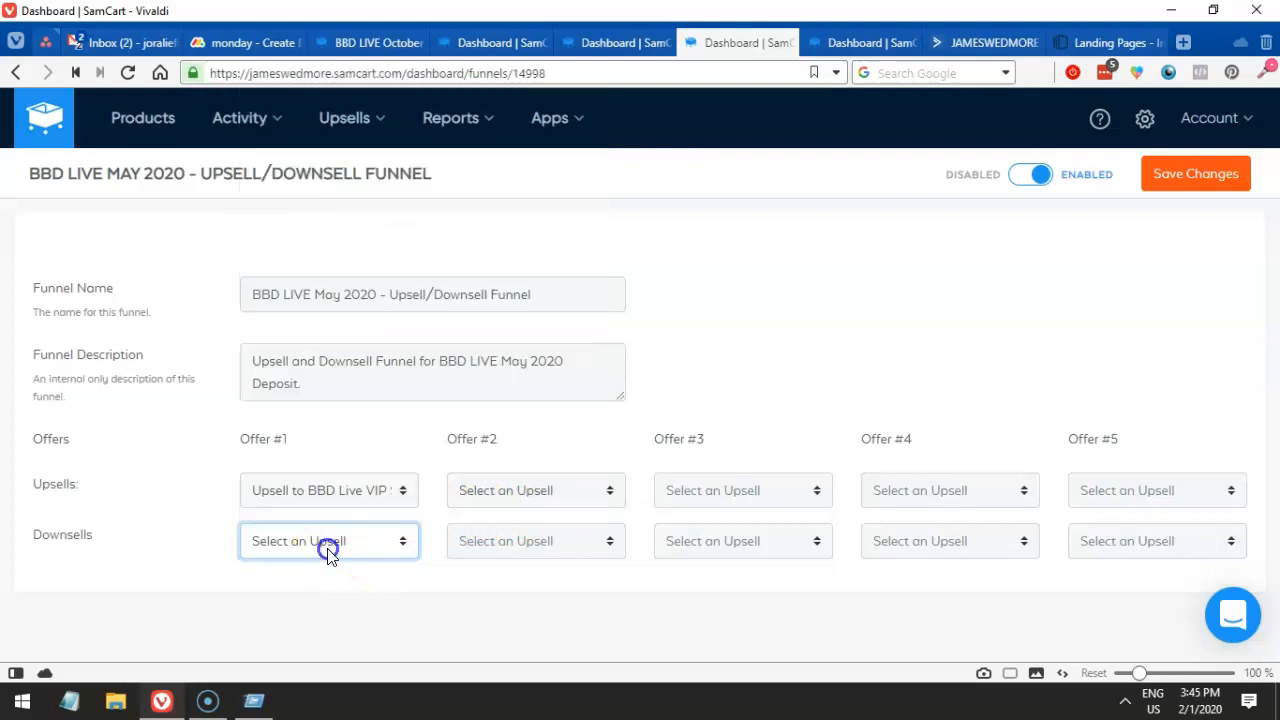
- Confirm Offer #1 stays unchanged and return to the deposit product's Upsells settings
{"action": "left_click", "coordinate": [343, 505]}
{"action": "left_click", "coordinate": [343, 505]}
{"action": "left_click", "coordinate": [173, 473]}
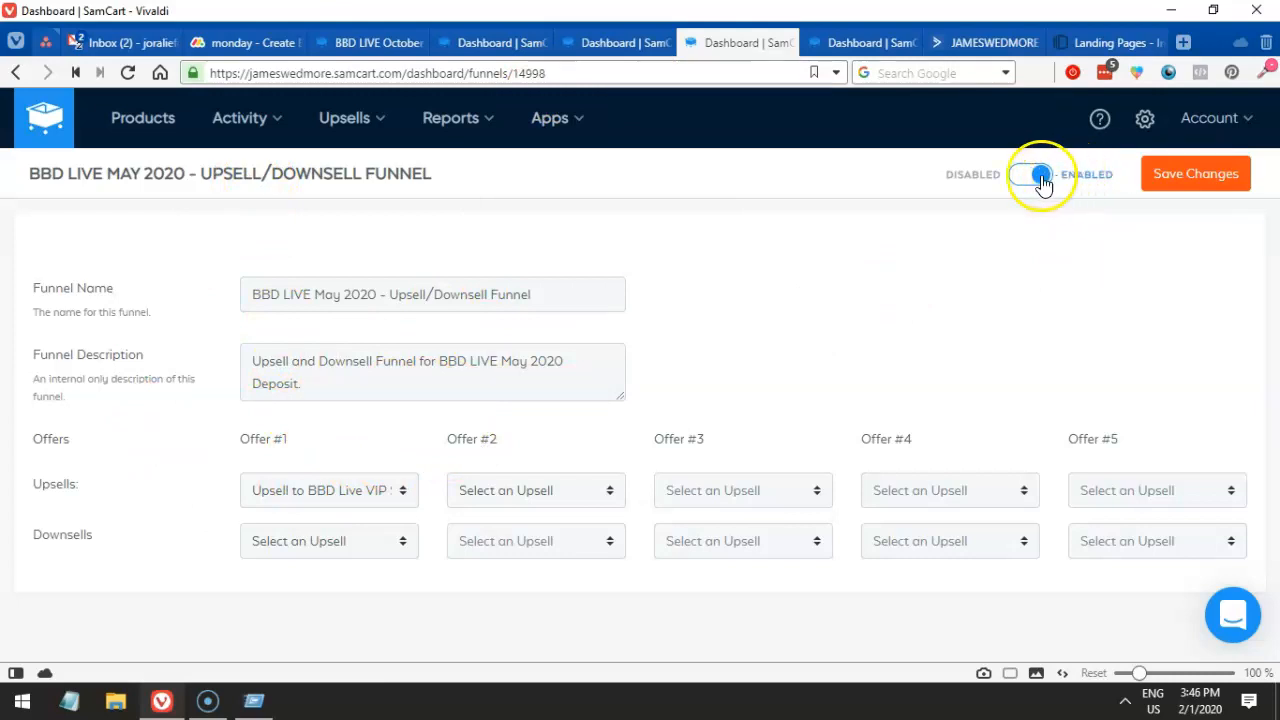
{"action": "left_click", "coordinate": [484, 45]}
{"action": "left_click", "coordinate": [580, 40]}
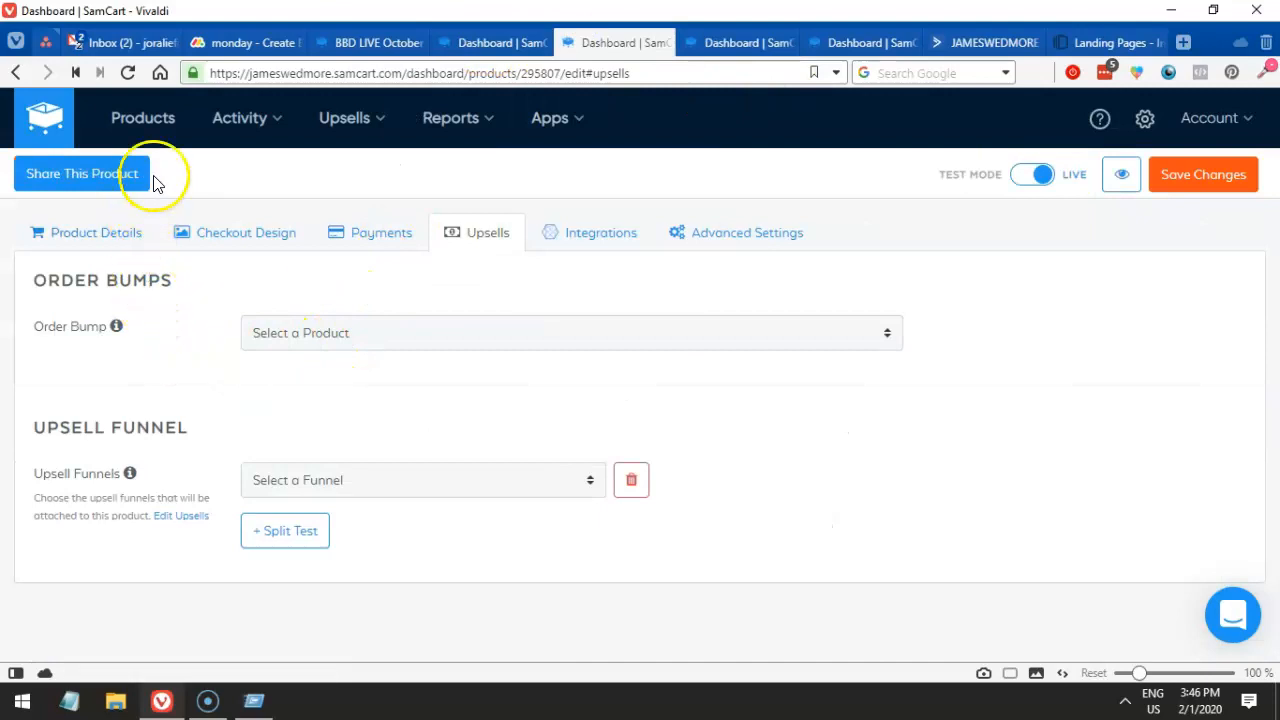
- Review the deposit product's details, including its 100.00 price, and its Upsells section
{"action": "left_click", "coordinate": [87, 234]}
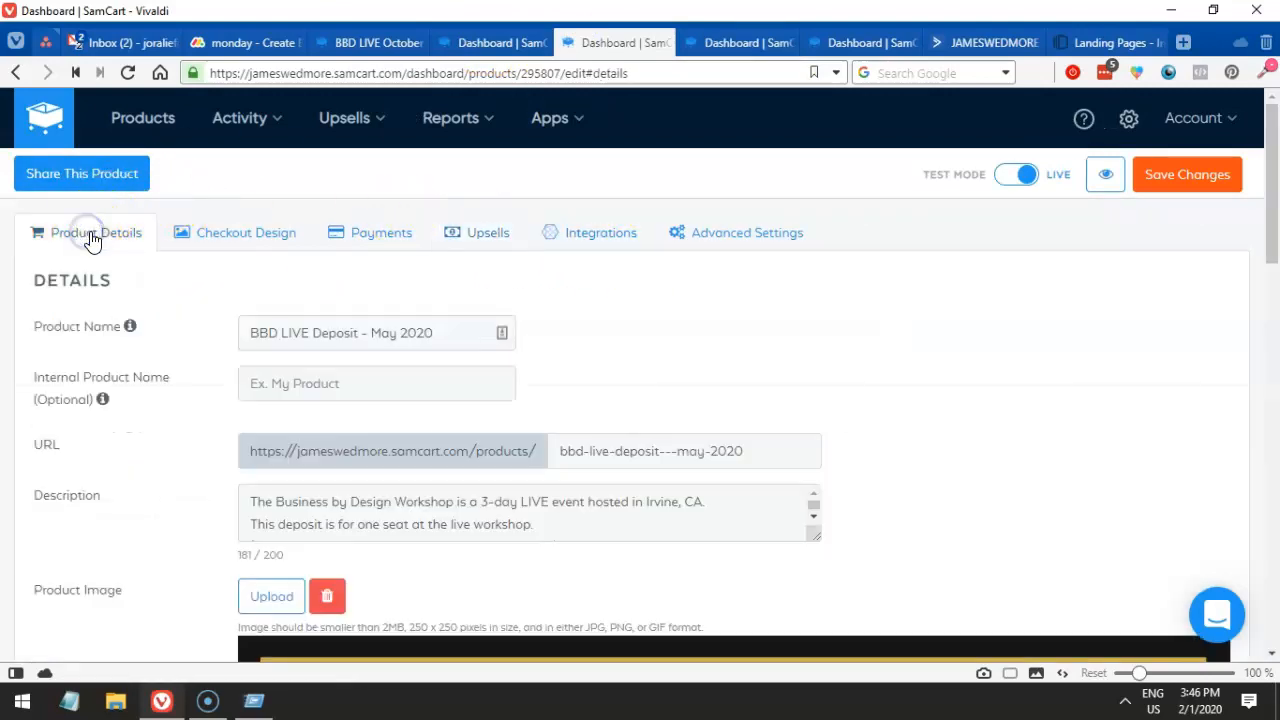
{"action": "scroll", "coordinate": [234, 343], "scroll_direction": "down", "scroll_amount": 10}
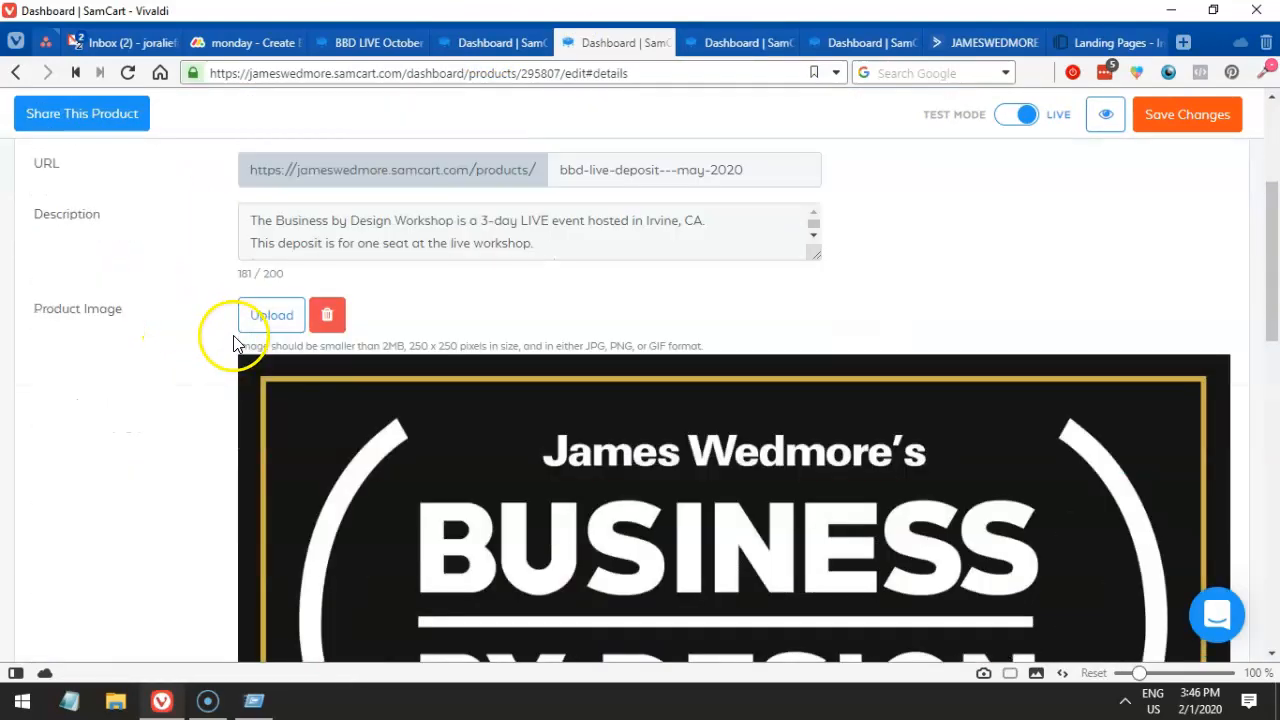
{"action": "scroll", "coordinate": [262, 338], "scroll_direction": "up", "scroll_amount": 3}
{"action": "left_click", "coordinate": [245, 380]}
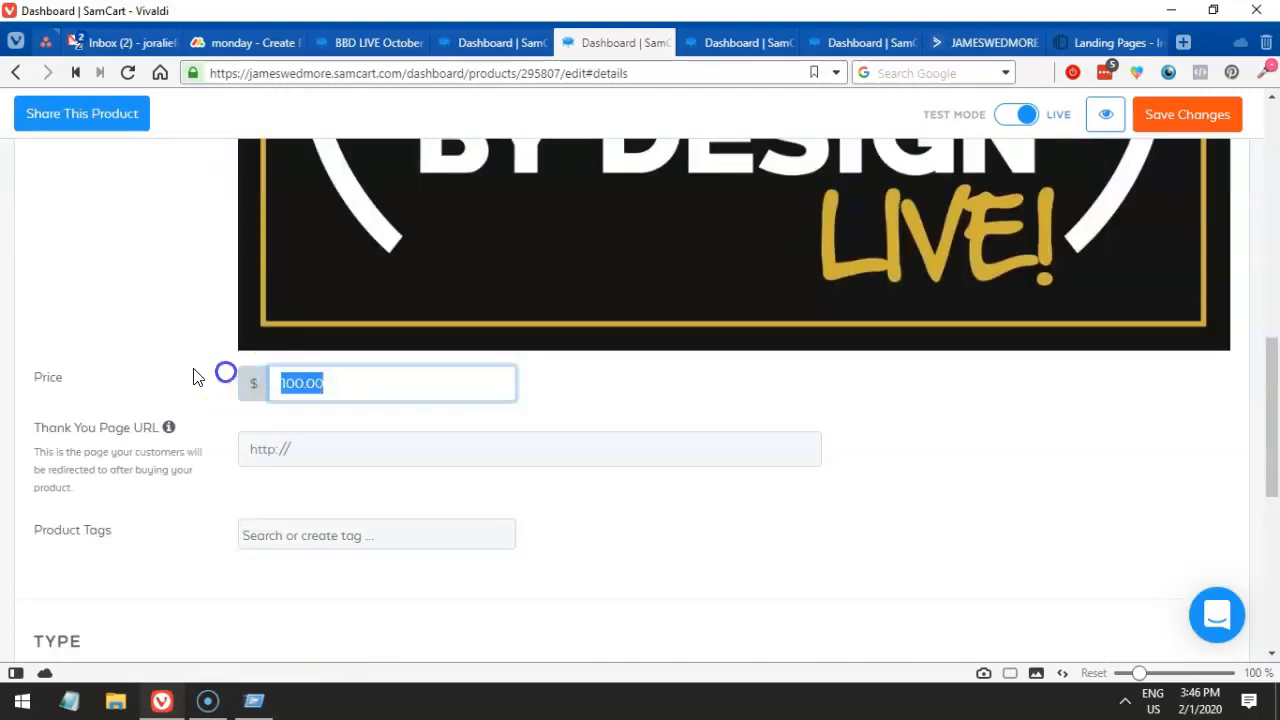
{"action": "left_click", "coordinate": [173, 338]}
{"action": "scroll", "coordinate": [173, 340], "scroll_direction": "up", "scroll_amount": 10}
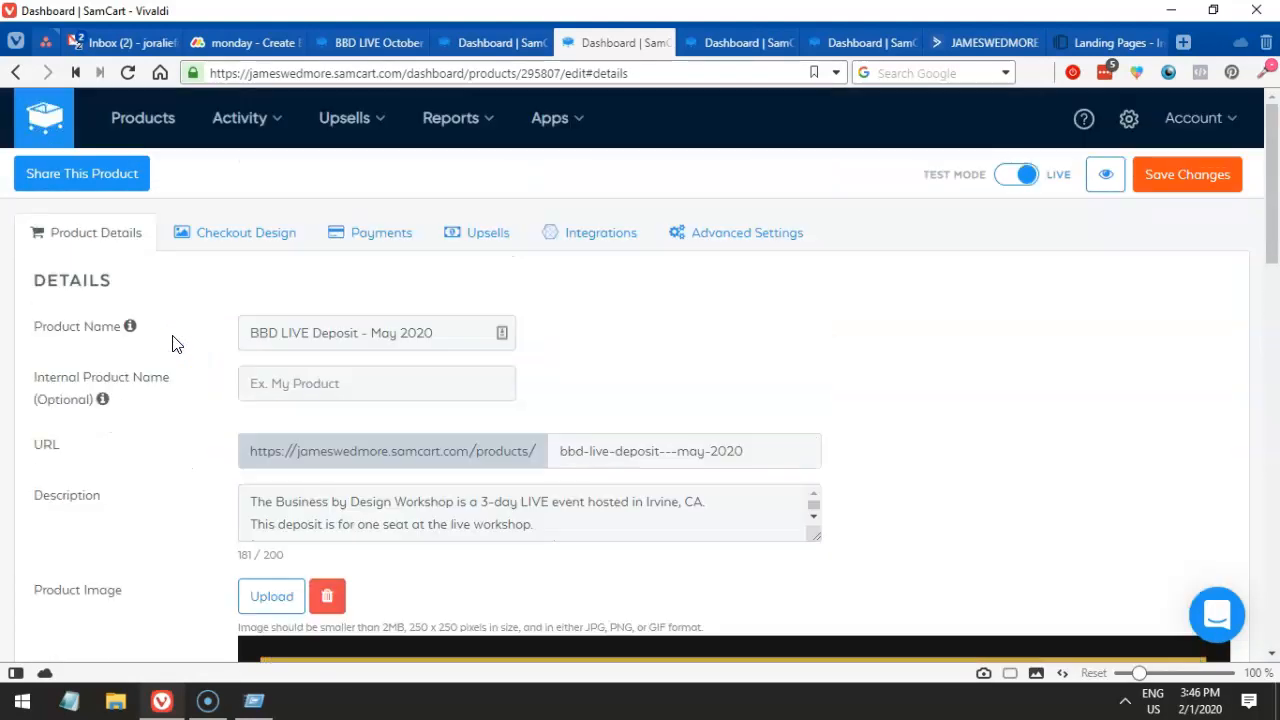
{"action": "left_click", "coordinate": [483, 244]}
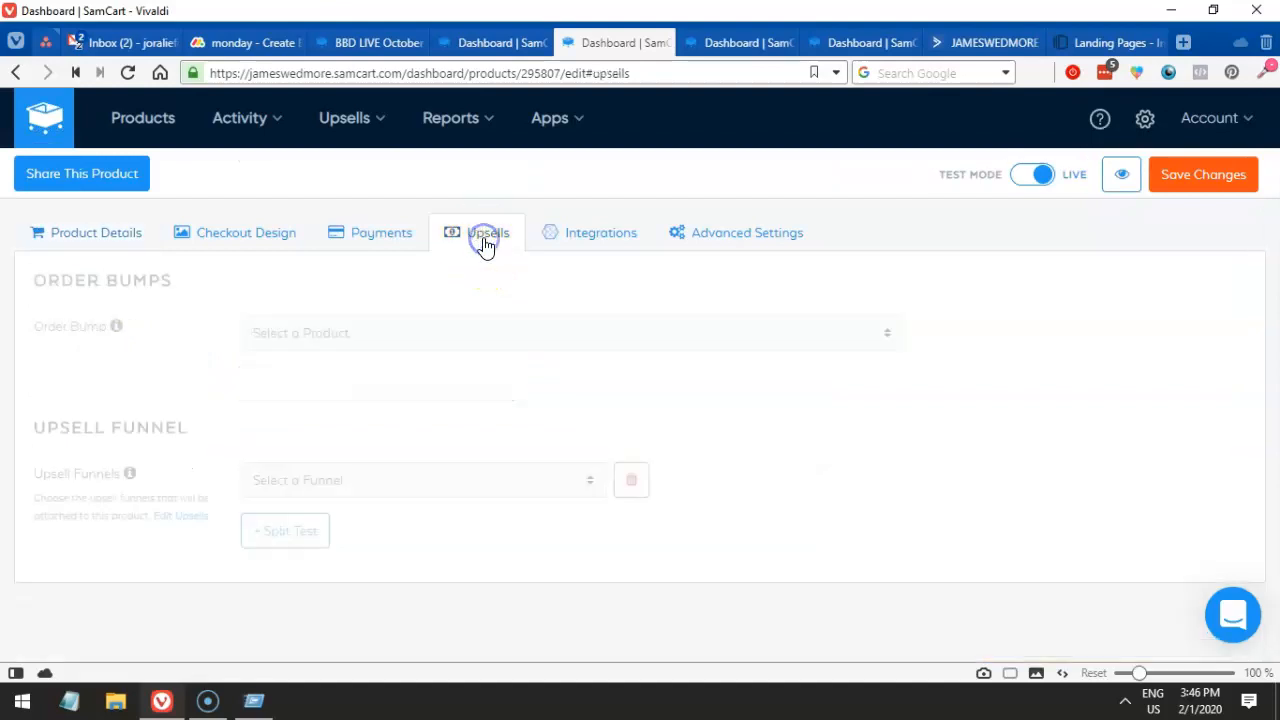
- Recheck the funnel's downsell slot and the product's funnel list, then save the funnel
{"action": "left_click", "coordinate": [718, 43]}
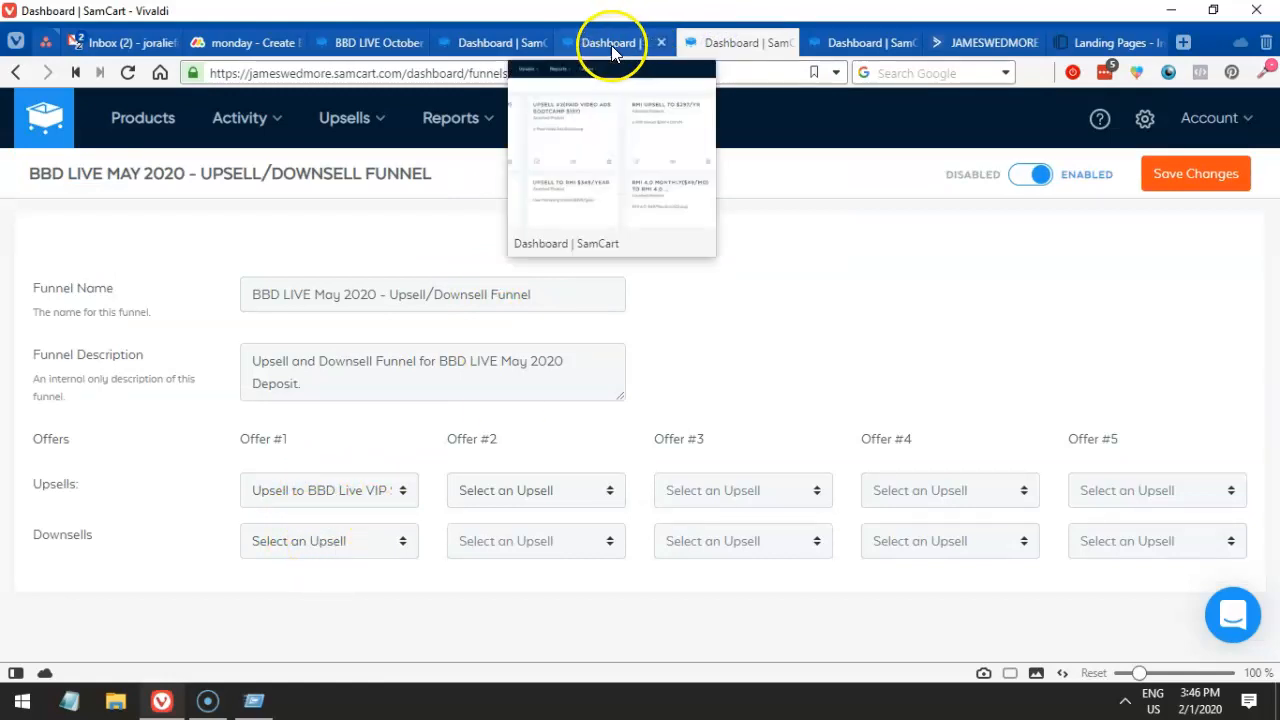
{"action": "left_click", "coordinate": [288, 547]}
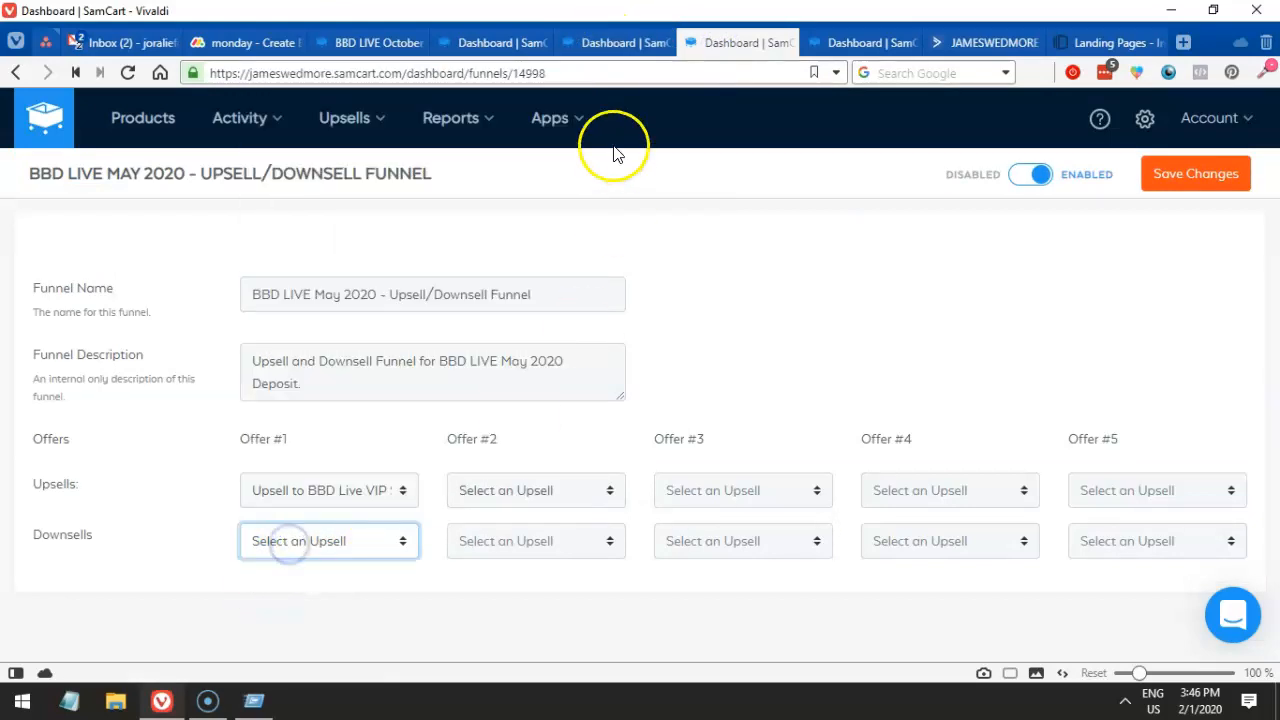
{"action": "left_click", "coordinate": [612, 43]}
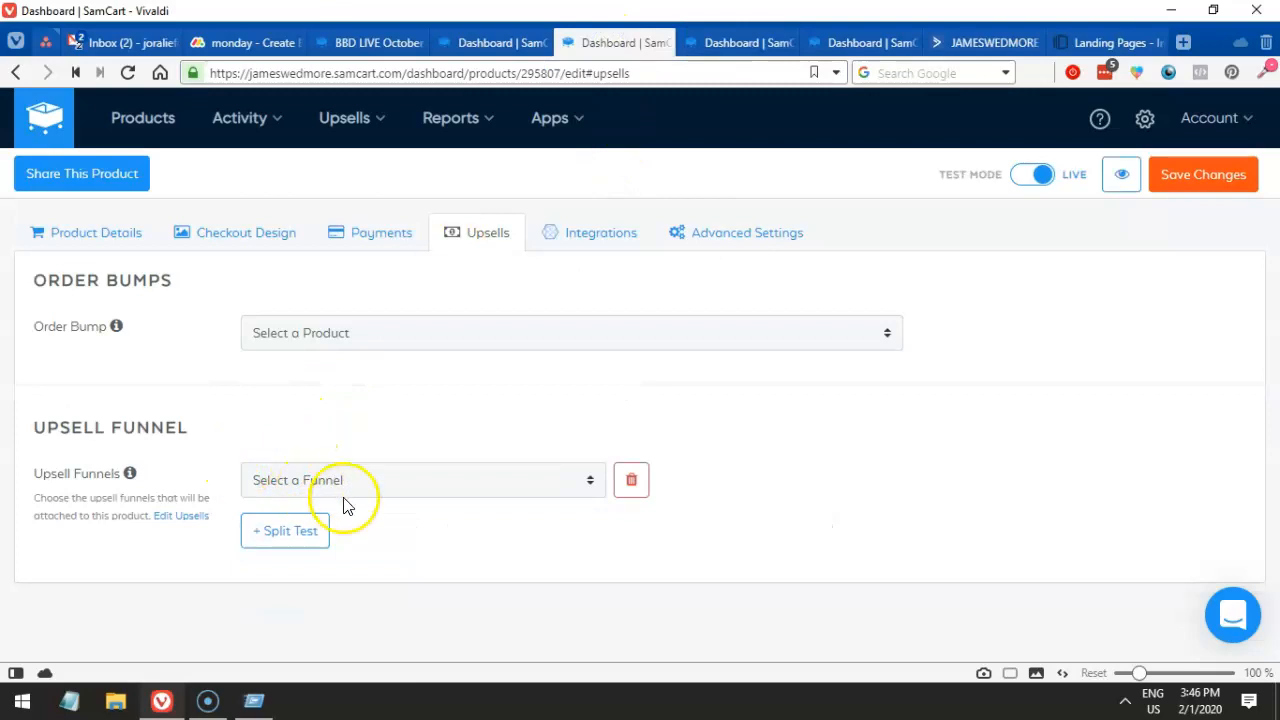
{"action": "left_click", "coordinate": [344, 488]}
{"action": "left_click", "coordinate": [726, 44]}
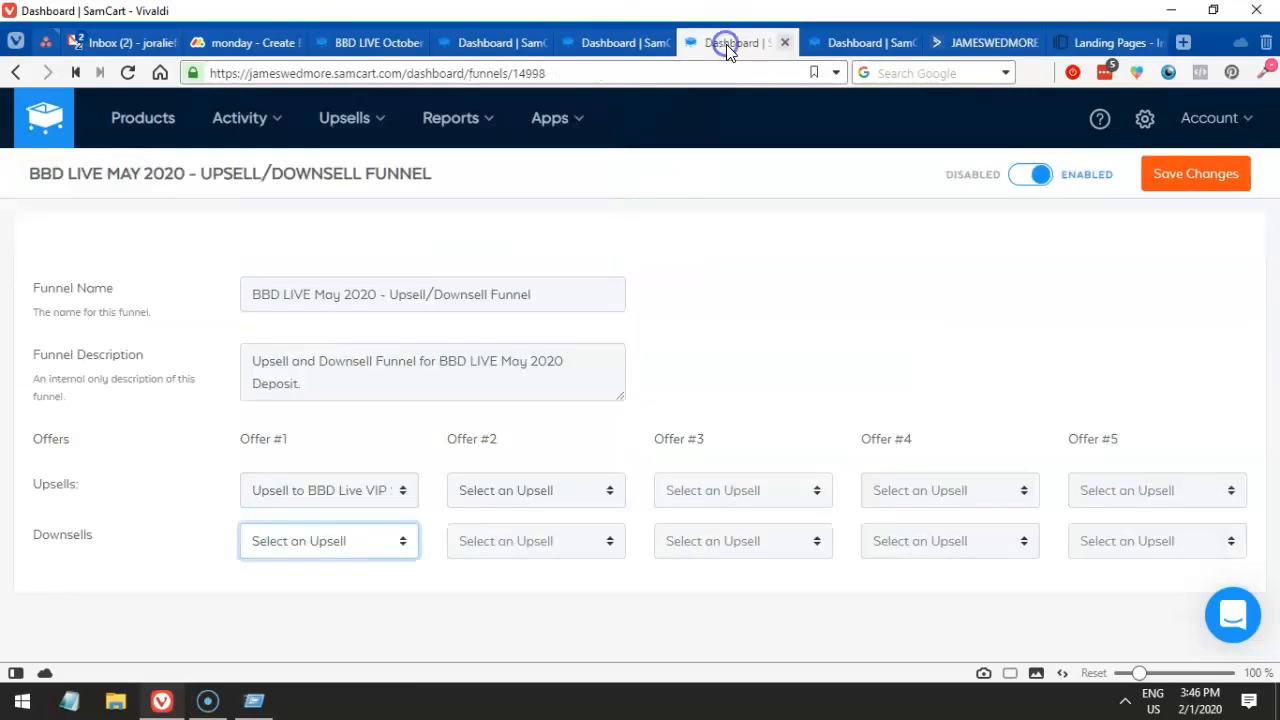
{"action": "left_click_drag", "start_coordinate": [25, 173], "coordinate": [475, 180]}
{"action": "left_click", "coordinate": [1166, 188]}
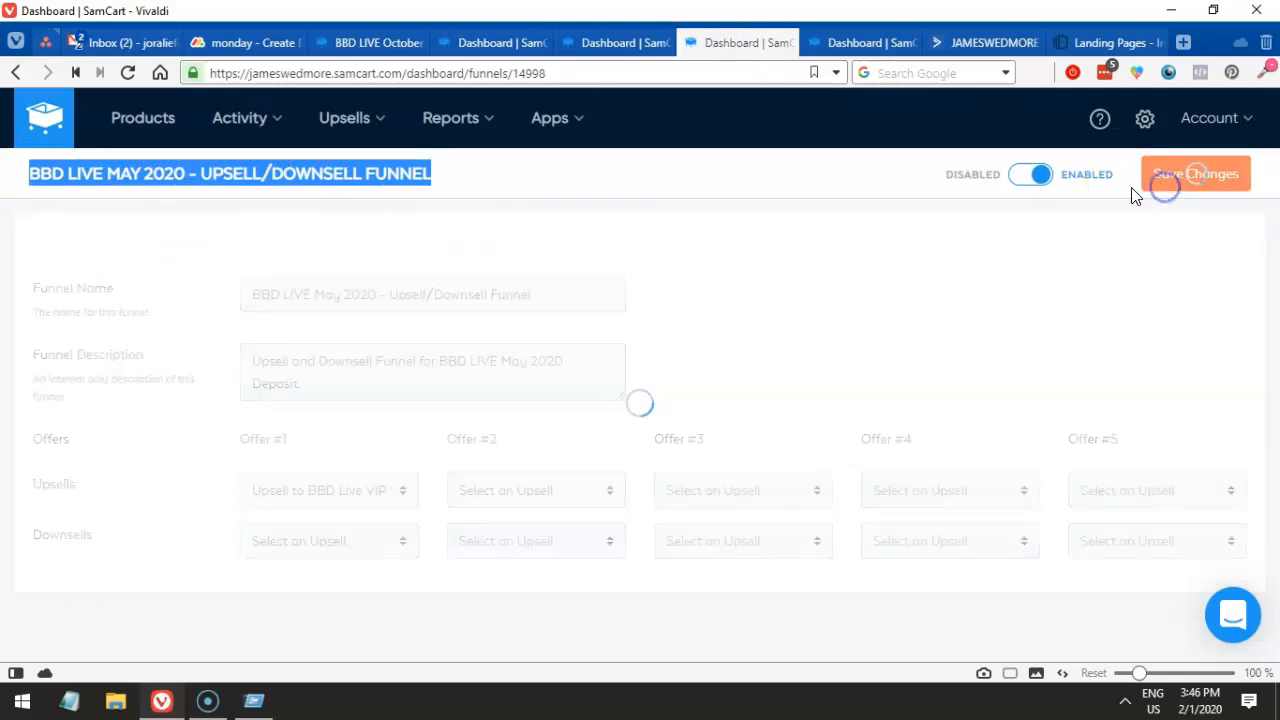
- Reload the BBD LIVE Deposit - May 2020 product page and return to its Upsells tab
{"action": "mouse_move", "coordinate": [603, 45]}
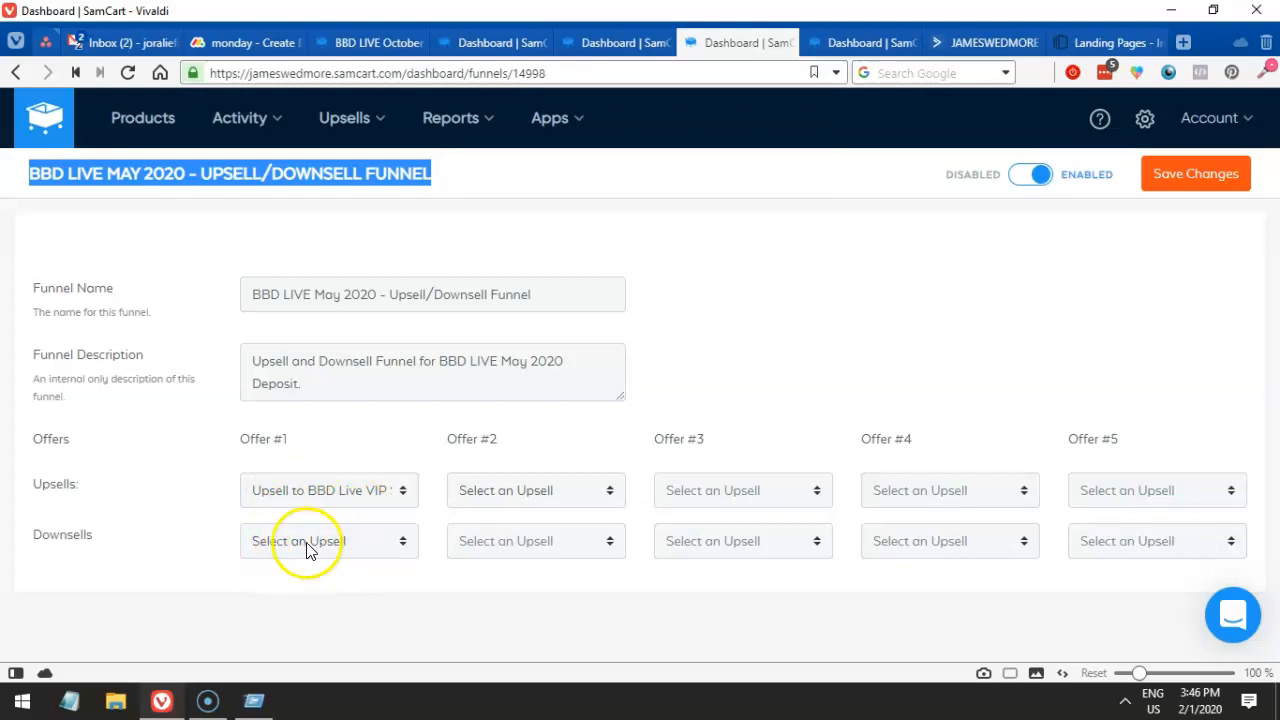
{"action": "left_click", "coordinate": [500, 42]}
{"action": "left_click", "coordinate": [365, 42]}
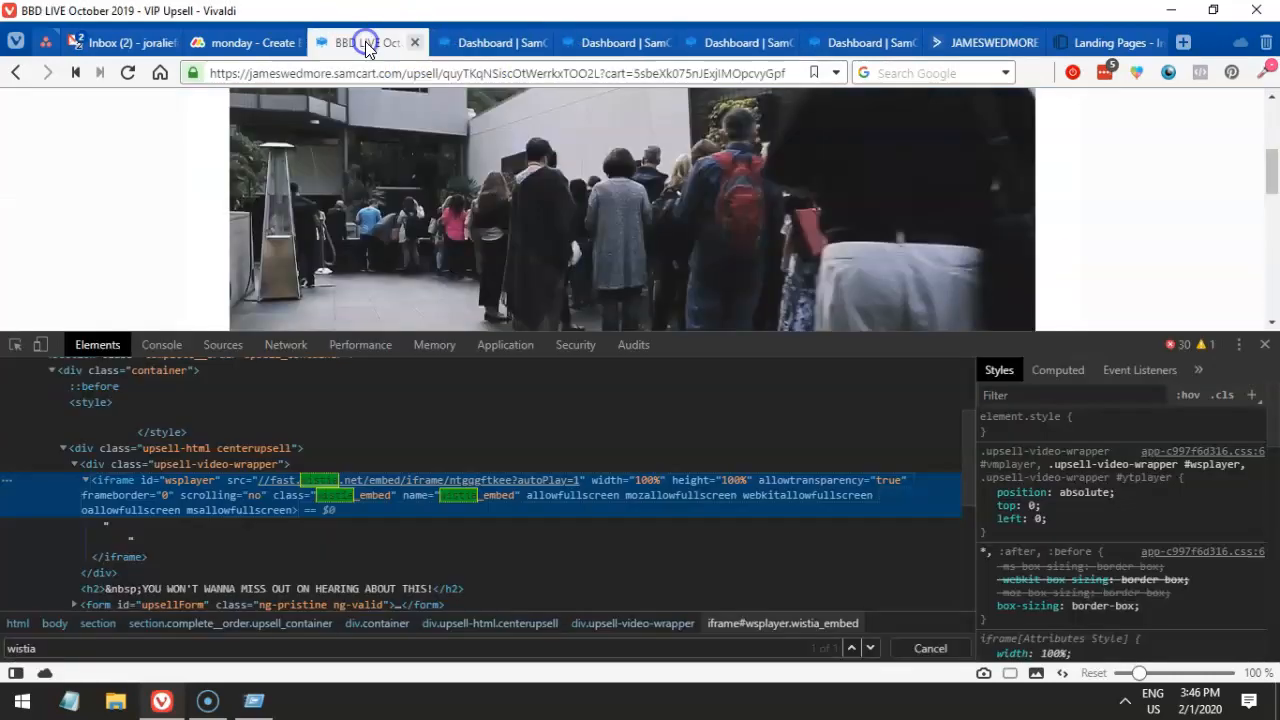
{"action": "left_click", "coordinate": [610, 43]}
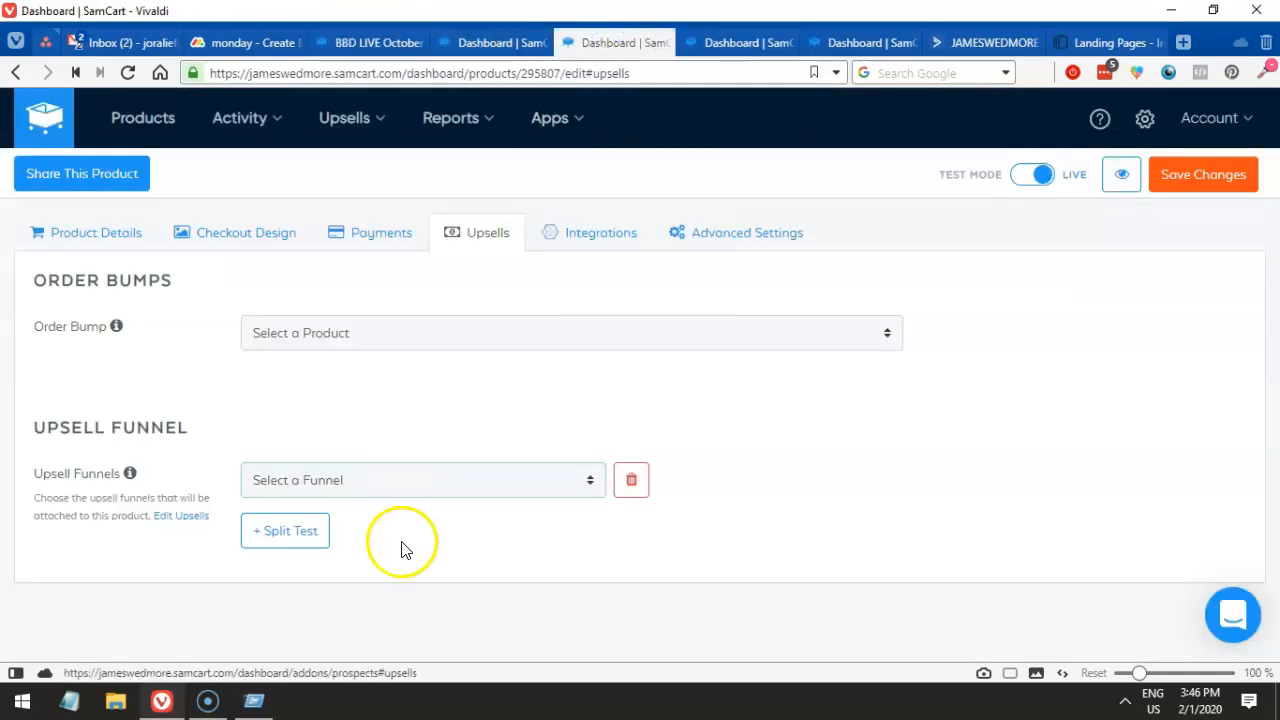
{"action": "left_click", "coordinate": [128, 73]}
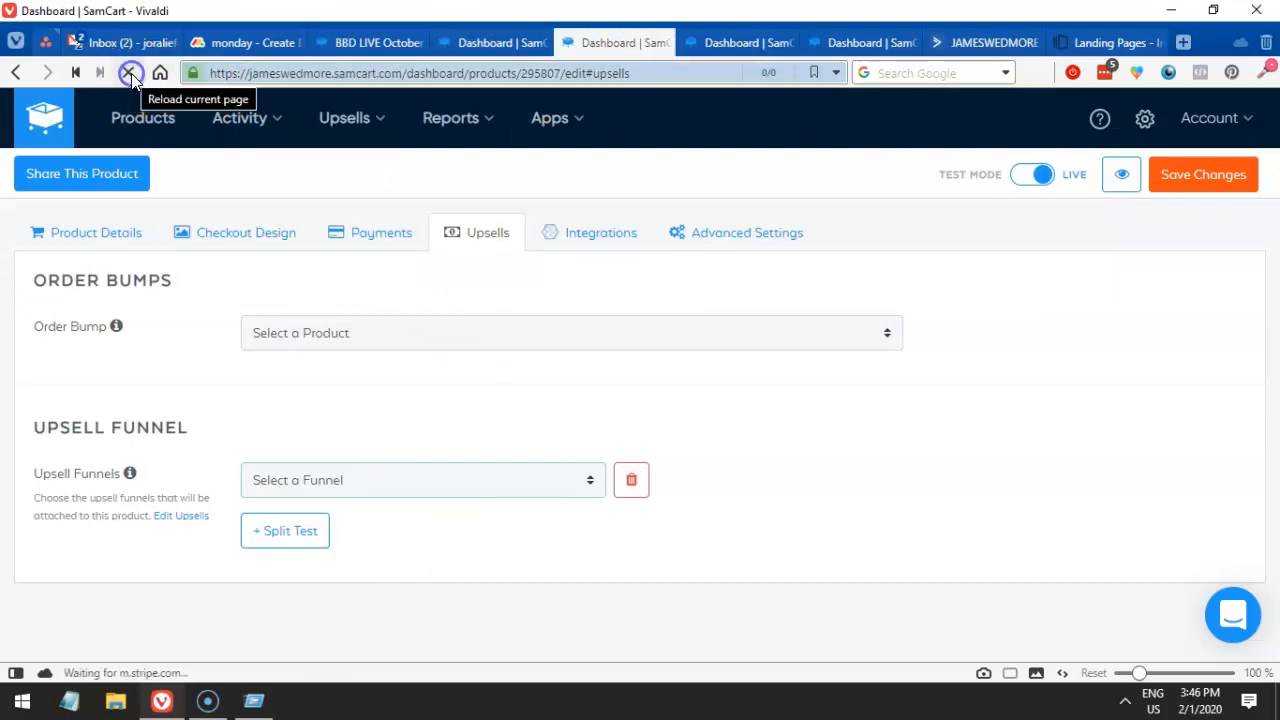
{"action": "left_click", "coordinate": [723, 43]}
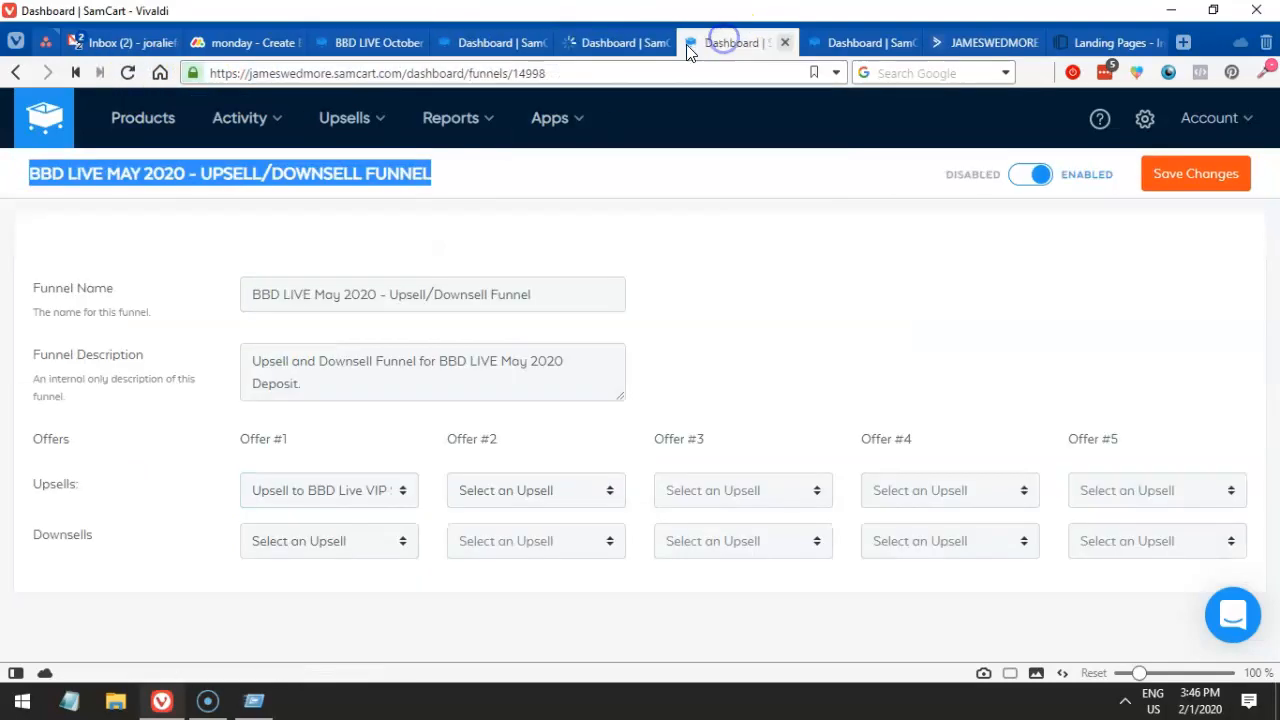
{"action": "left_click", "coordinate": [605, 43]}
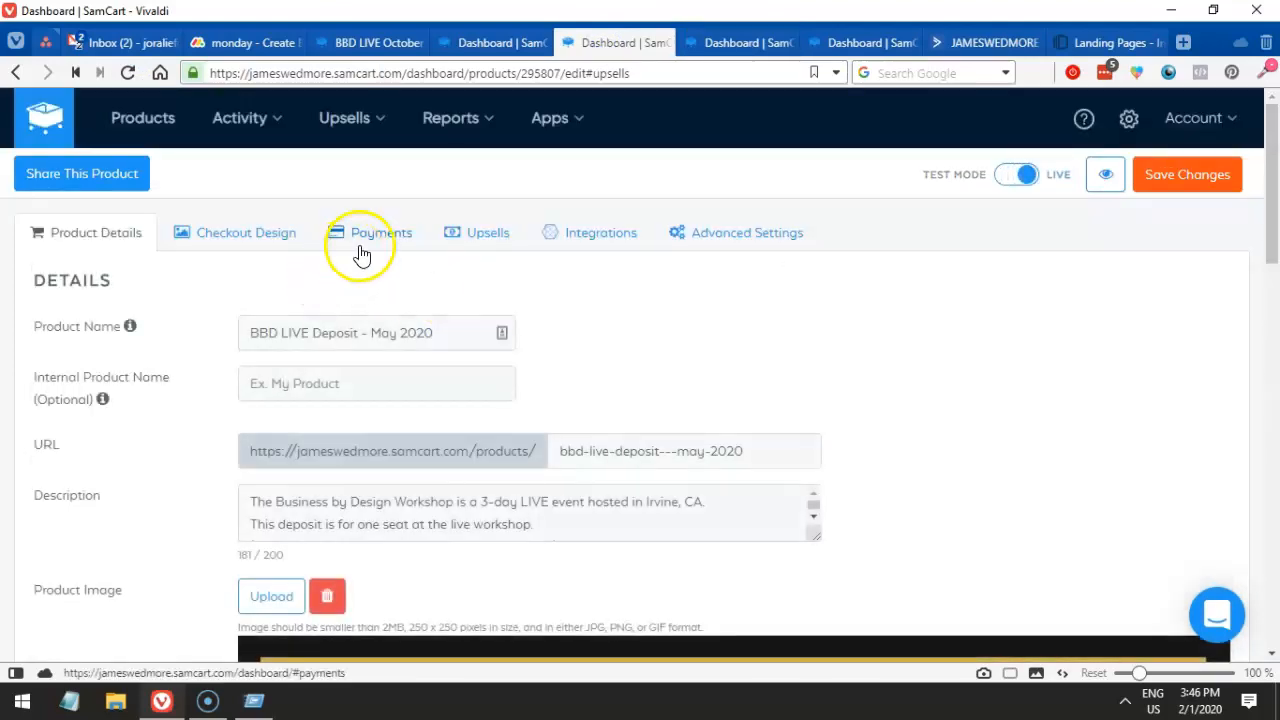
{"action": "left_click", "coordinate": [488, 236]}
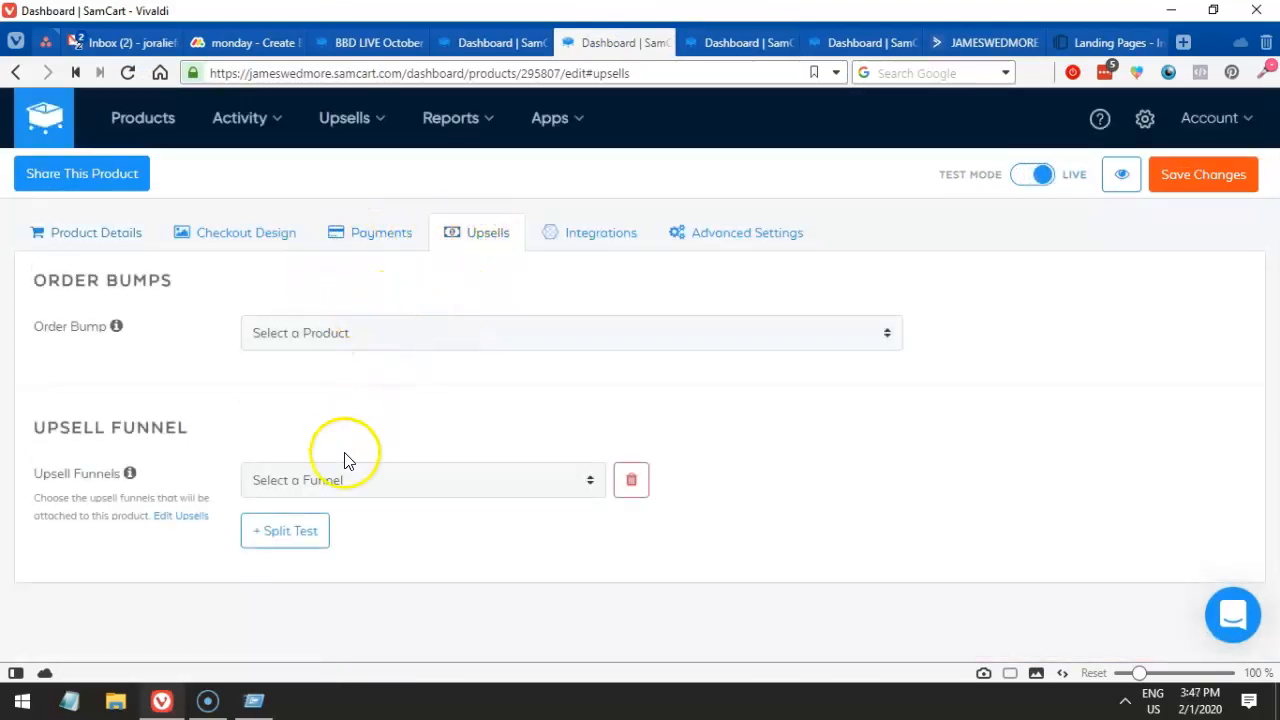
- Select the BBD LIVE May 2020 - Upsell/Downsell Funnel for the deposit product and save
{"action": "left_click", "coordinate": [337, 480]}
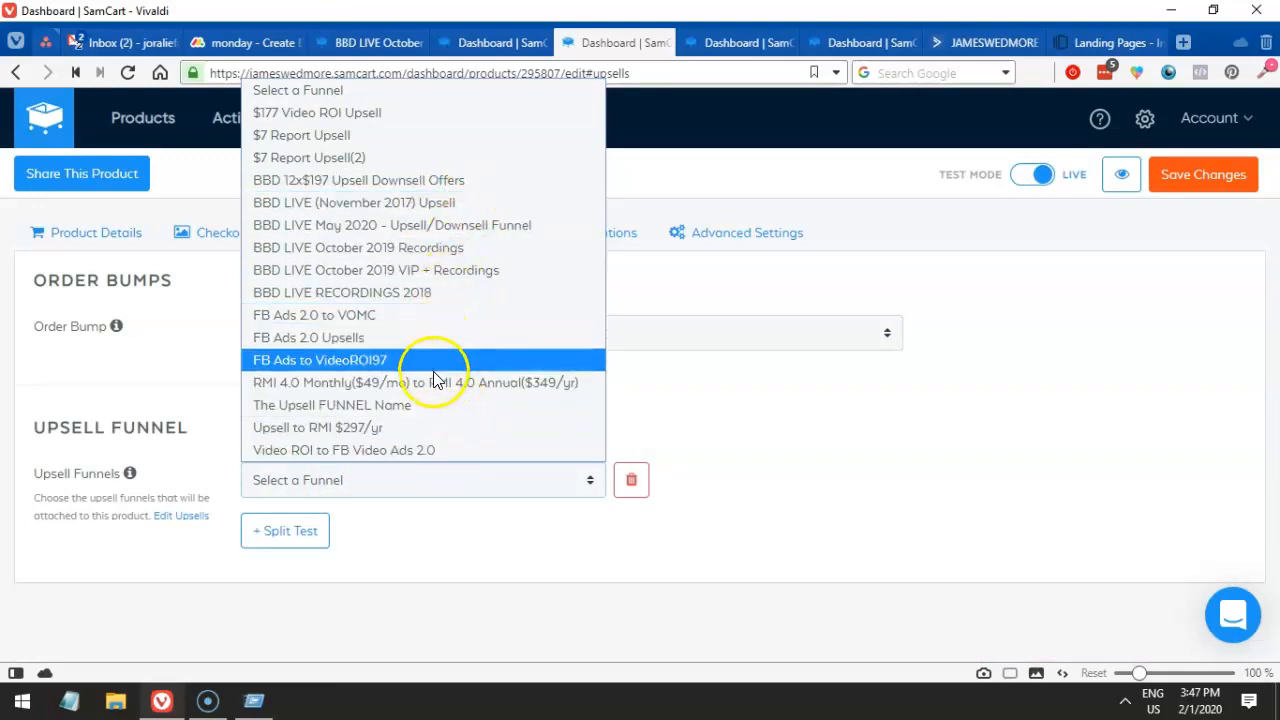
{"action": "left_click", "coordinate": [459, 228]}
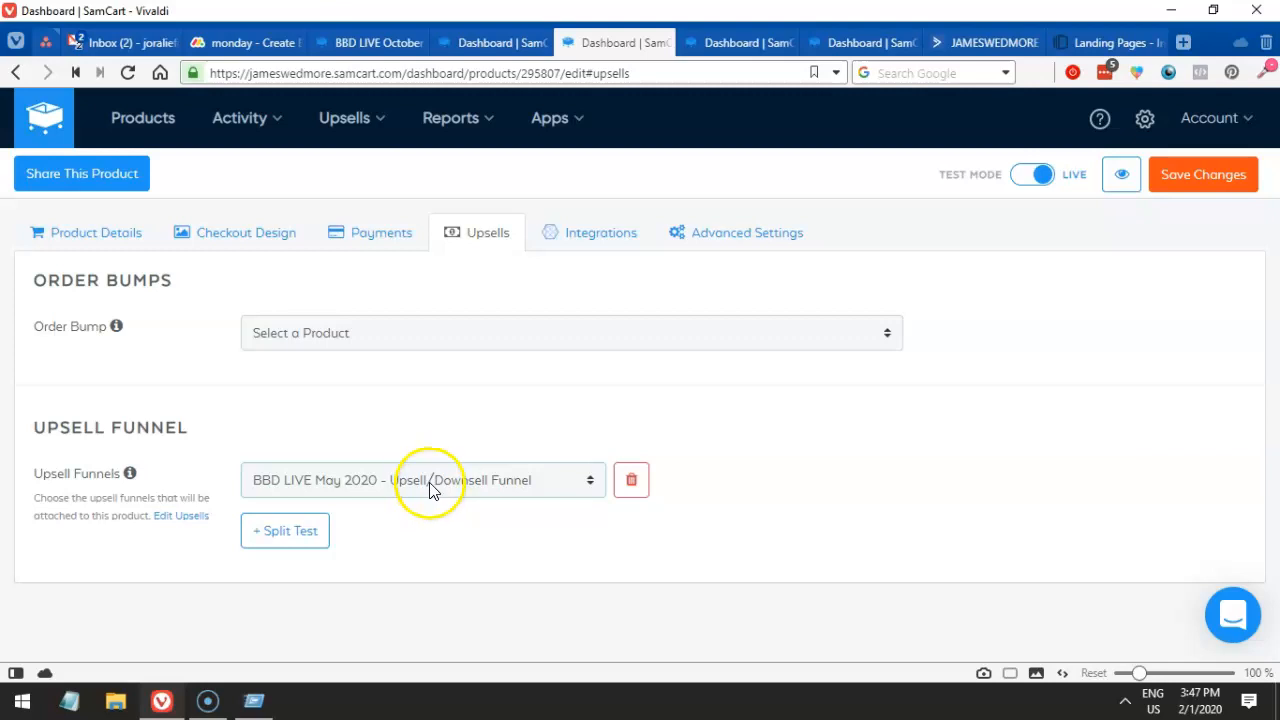
{"action": "left_click", "coordinate": [1173, 188]}
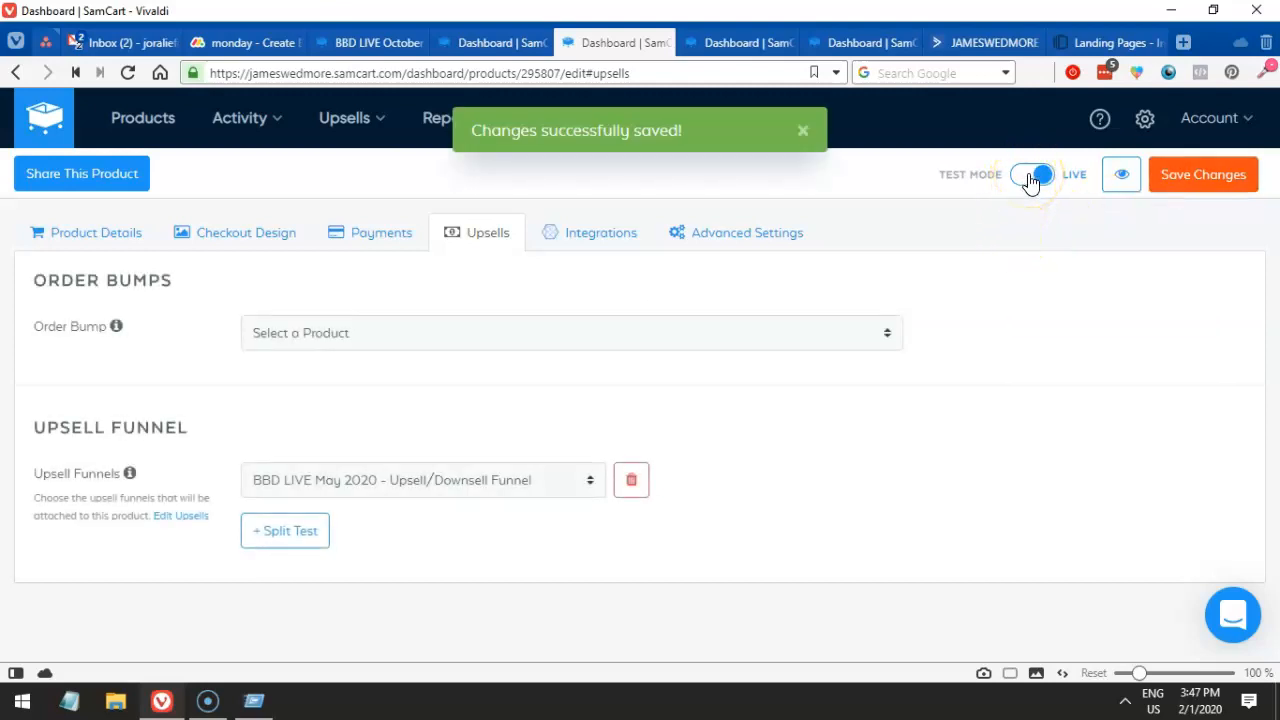
- Switch the deposit product to Test Mode, save it, and preview its checkout page
{"action": "left_click", "coordinate": [737, 45]}
{"action": "left_click", "coordinate": [614, 43]}
{"action": "left_click", "coordinate": [1030, 177]}
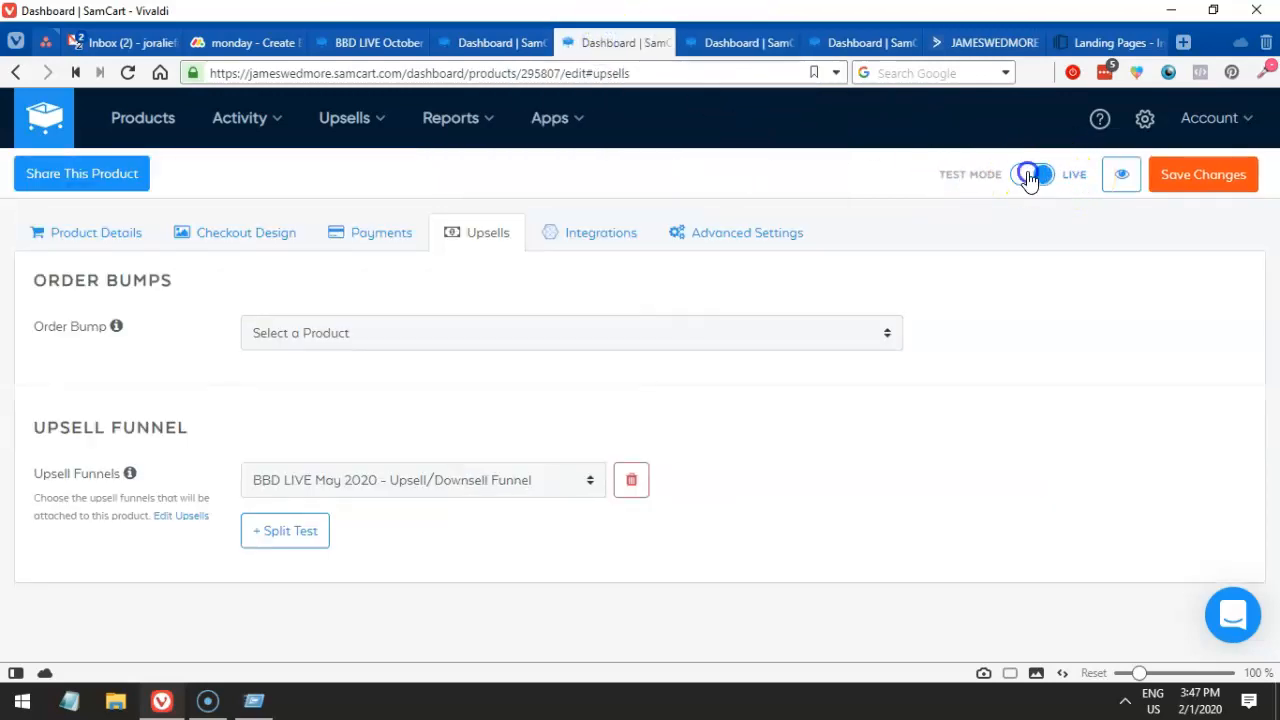
{"action": "left_click", "coordinate": [1185, 174]}
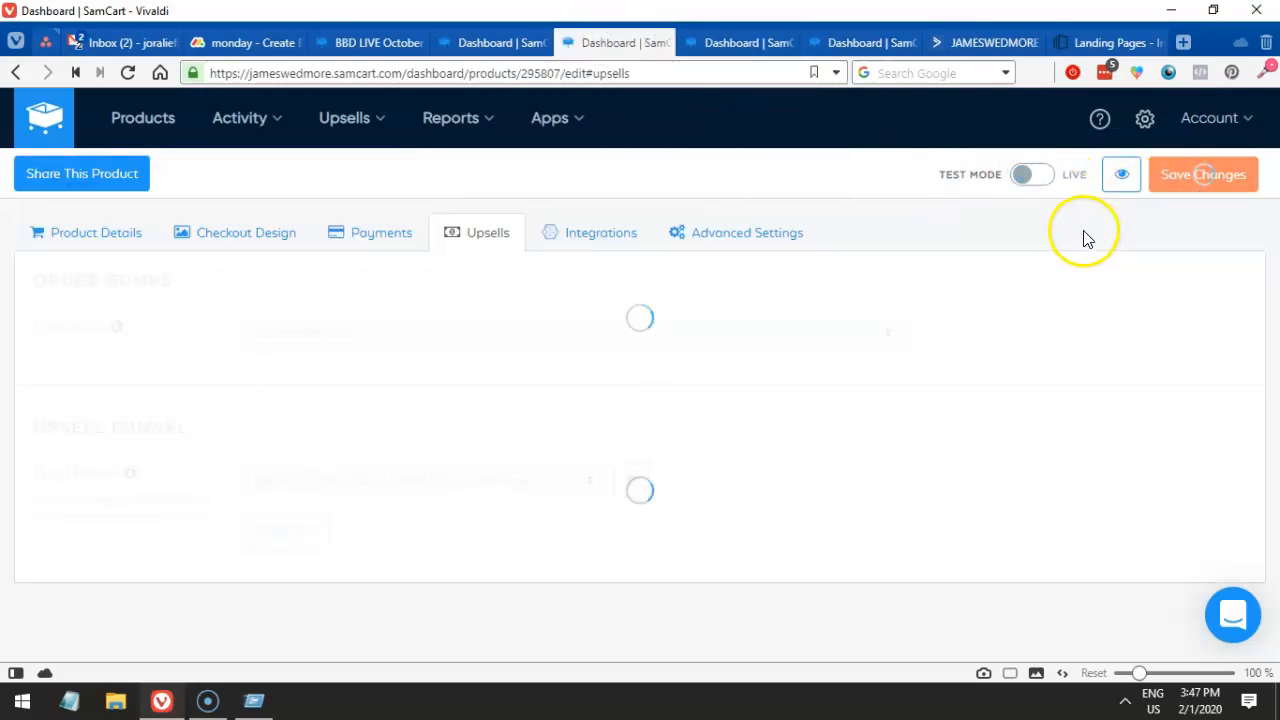
{"action": "left_click", "coordinate": [1121, 176]}
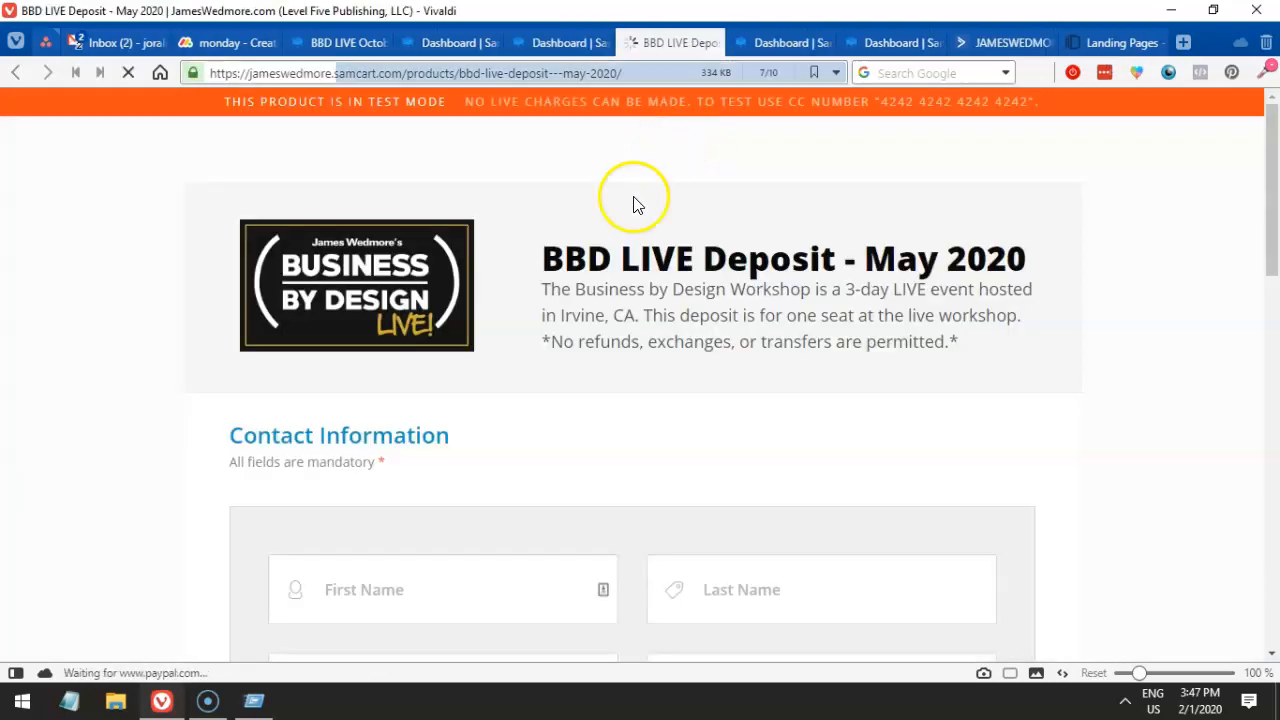
- Fill in the test buyer's first and last name, e-mail and phone number
{"action": "scroll", "coordinate": [437, 429], "scroll_direction": "down", "scroll_amount": 1}
{"action": "left_click", "coordinate": [367, 497]}
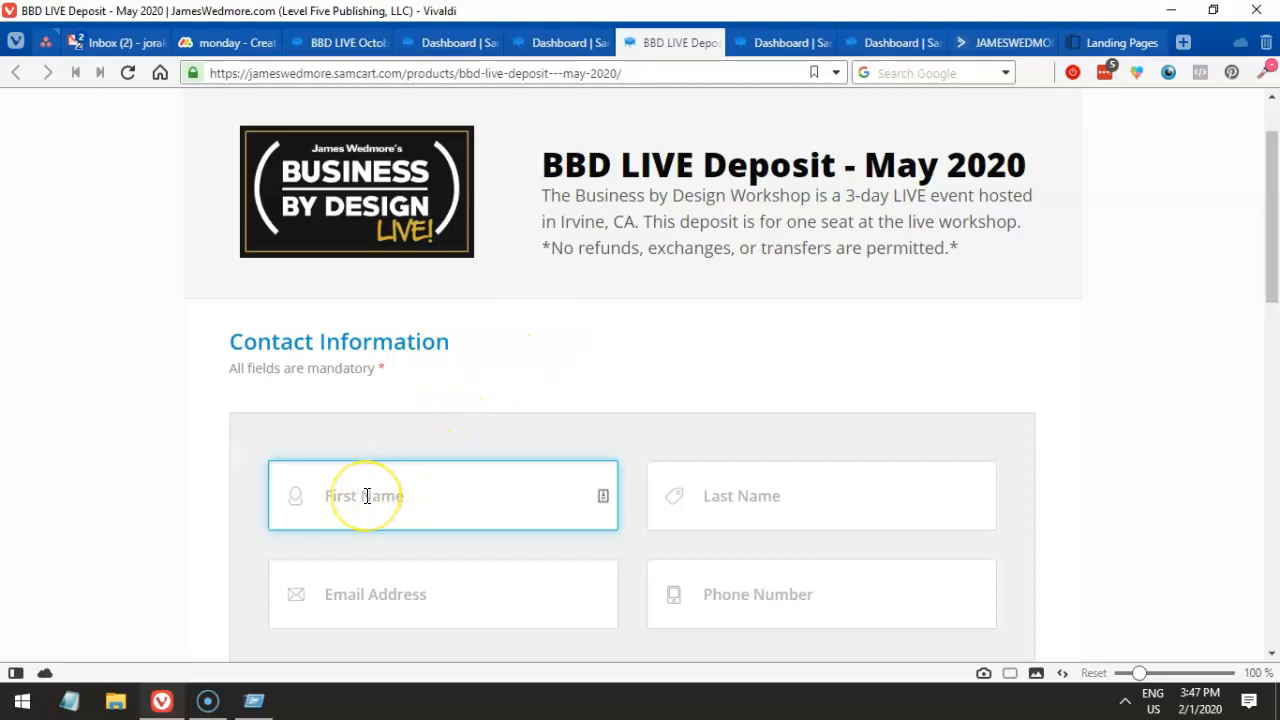
{"action": "key", "text": "Tab"}
{"action": "type", "text": "test"}
{"action": "key", "text": "Tab"}
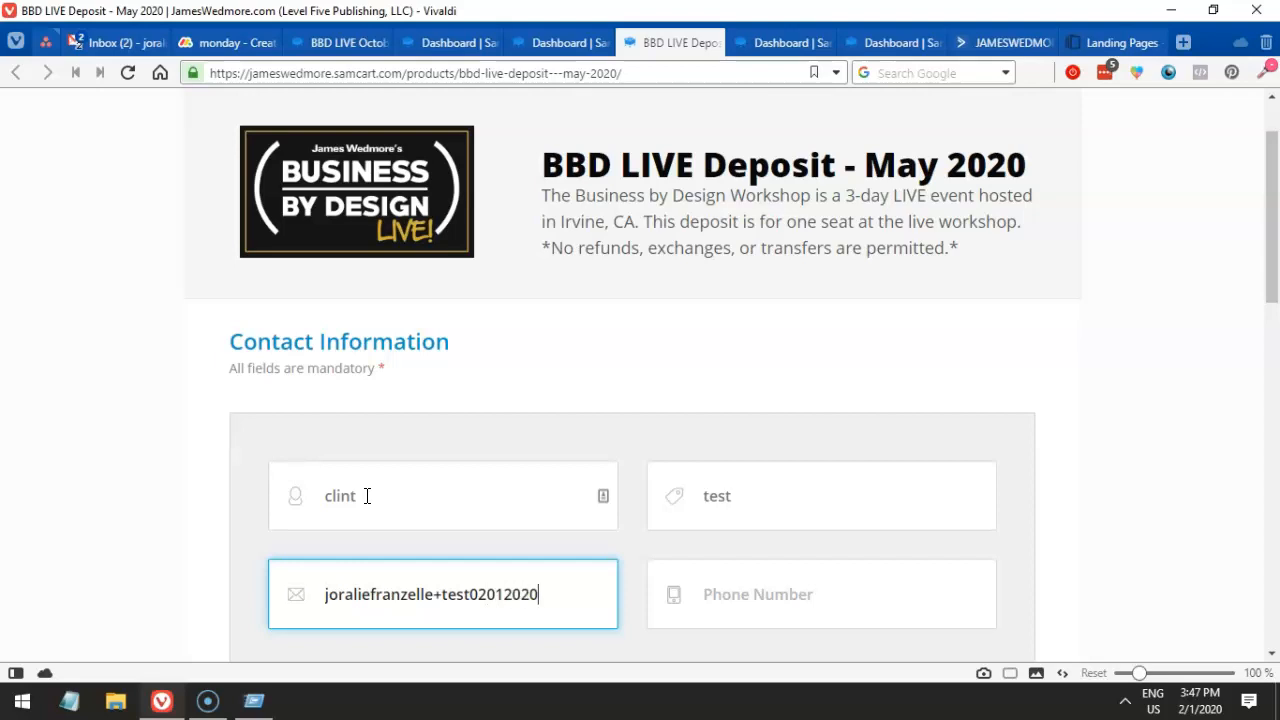
{"action": "type", "text": "il.com"}
{"action": "key", "text": "Tab"}
{"action": "key", "text": "Tab"}
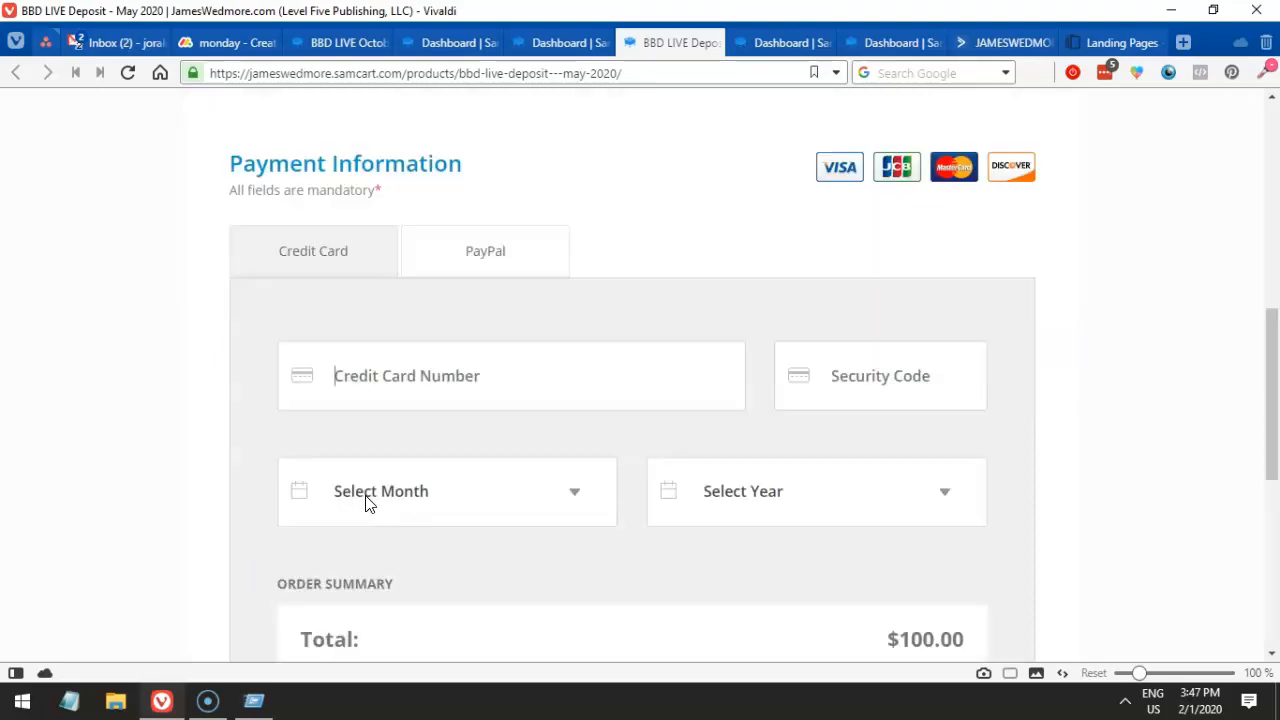
{"action": "type", "text": "444444444444"}
- Enter the test card number and security code with expiry 09 - September 2034, then submit
{"action": "left_click", "coordinate": [894, 372]}
{"action": "type", "text": "5555"}
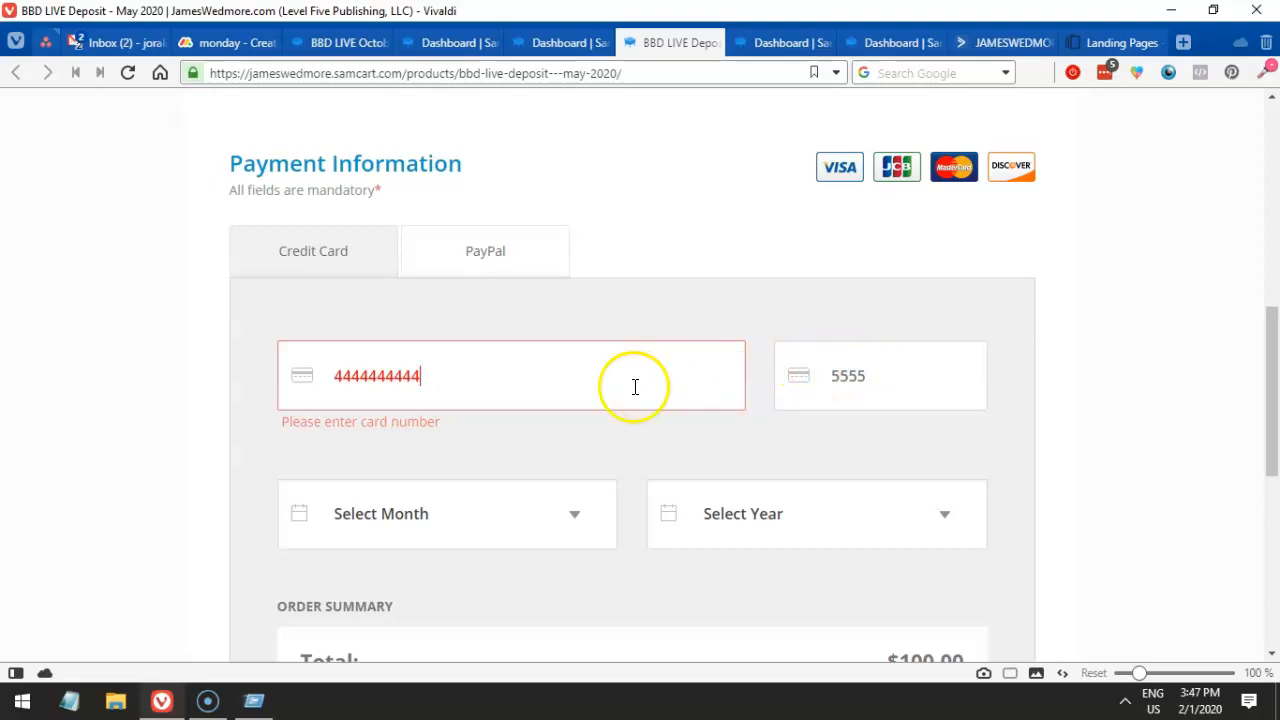
{"action": "type", "text": "4444"}
{"action": "left_click", "coordinate": [780, 390]}
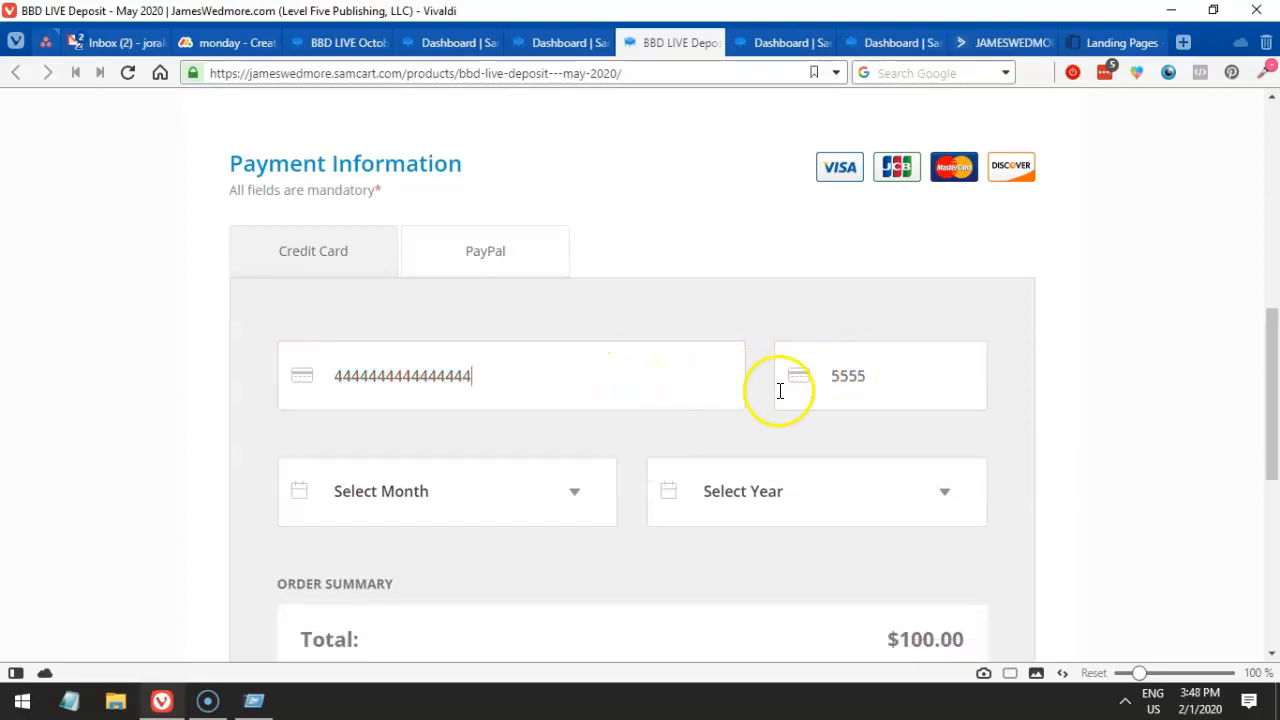
{"action": "left_click", "coordinate": [573, 508]}
{"action": "left_click", "coordinate": [450, 377]}
{"action": "left_click", "coordinate": [786, 486]}
{"action": "left_click", "coordinate": [744, 358]}
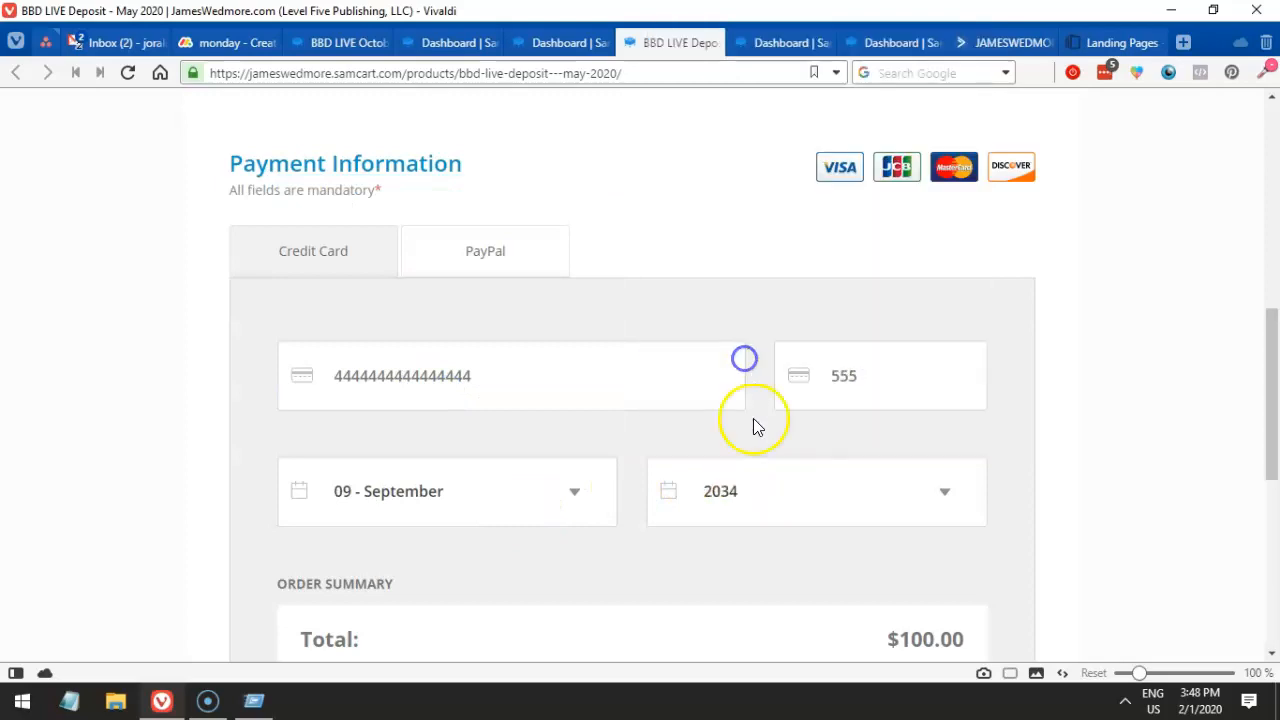
{"action": "scroll", "coordinate": [700, 480], "scroll_direction": "down", "scroll_amount": 2}
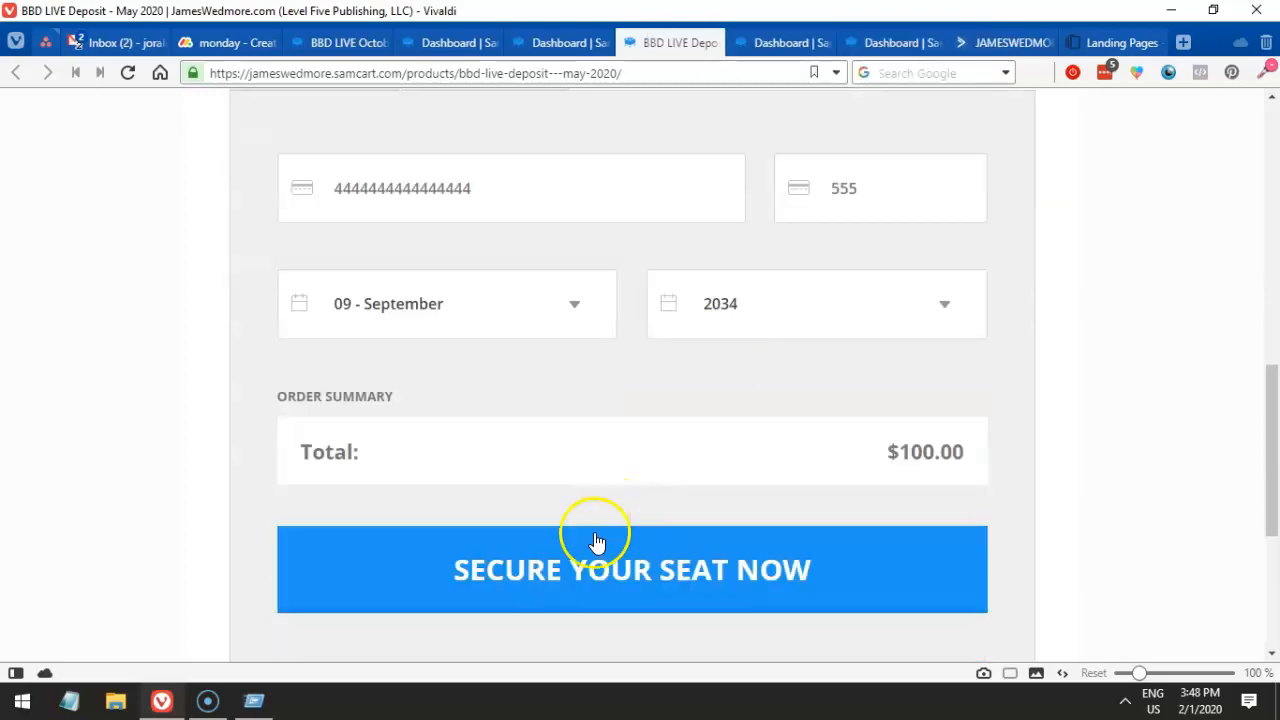
{"action": "left_click", "coordinate": [645, 571]}
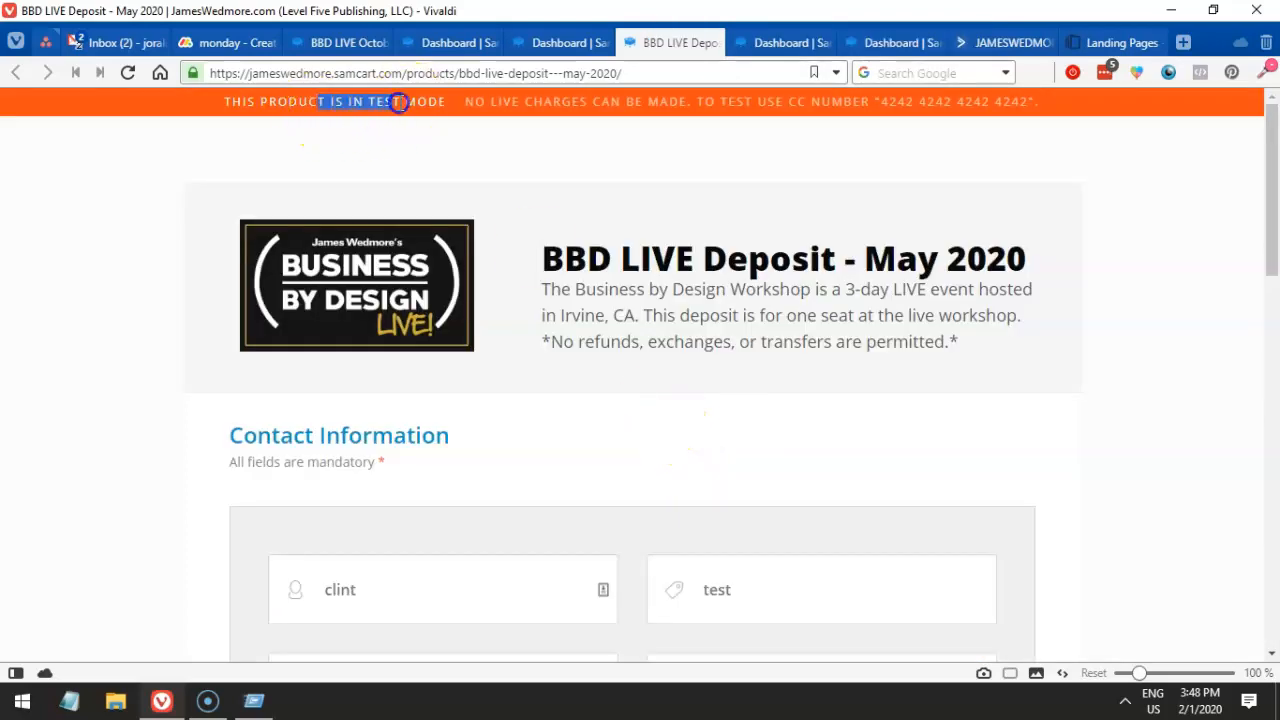
- Resubmit the deposit order, then recheck the funnel's still-empty downsell list
{"action": "scroll", "coordinate": [576, 340], "scroll_direction": "down", "scroll_amount": 10}
{"action": "left_click", "coordinate": [633, 430]}
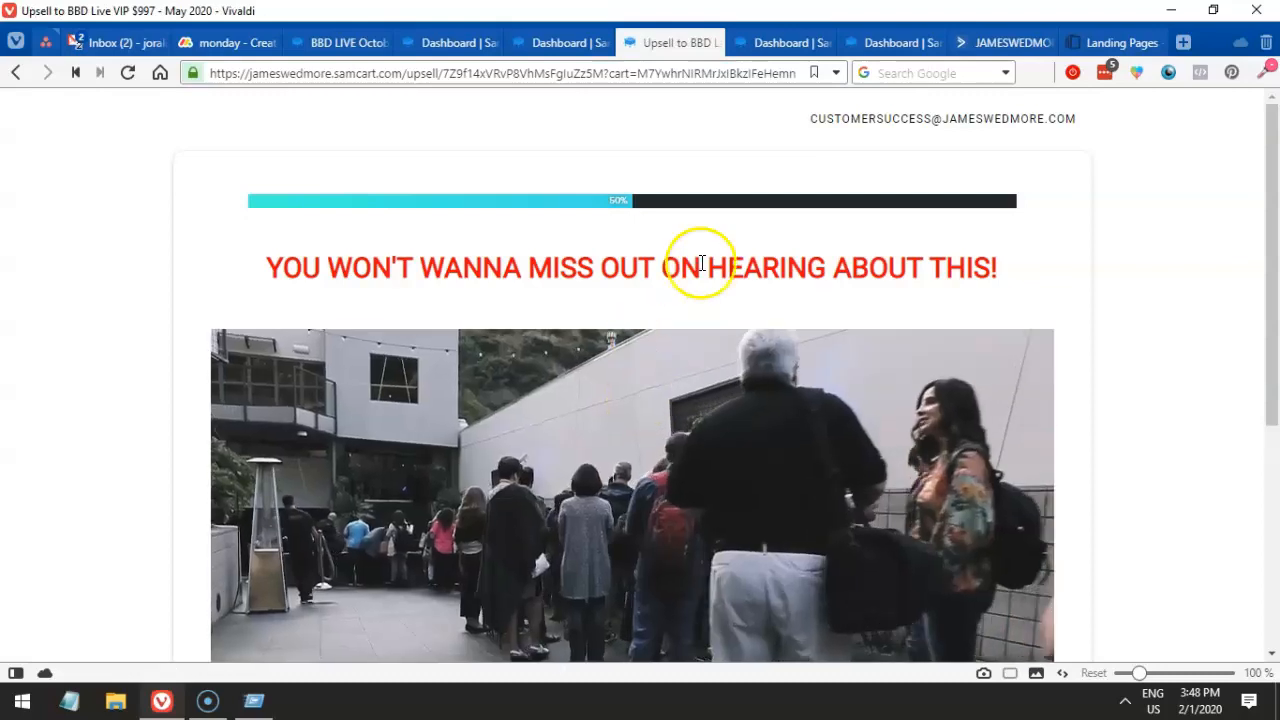
{"action": "scroll", "coordinate": [709, 271], "scroll_direction": "down", "scroll_amount": 5}
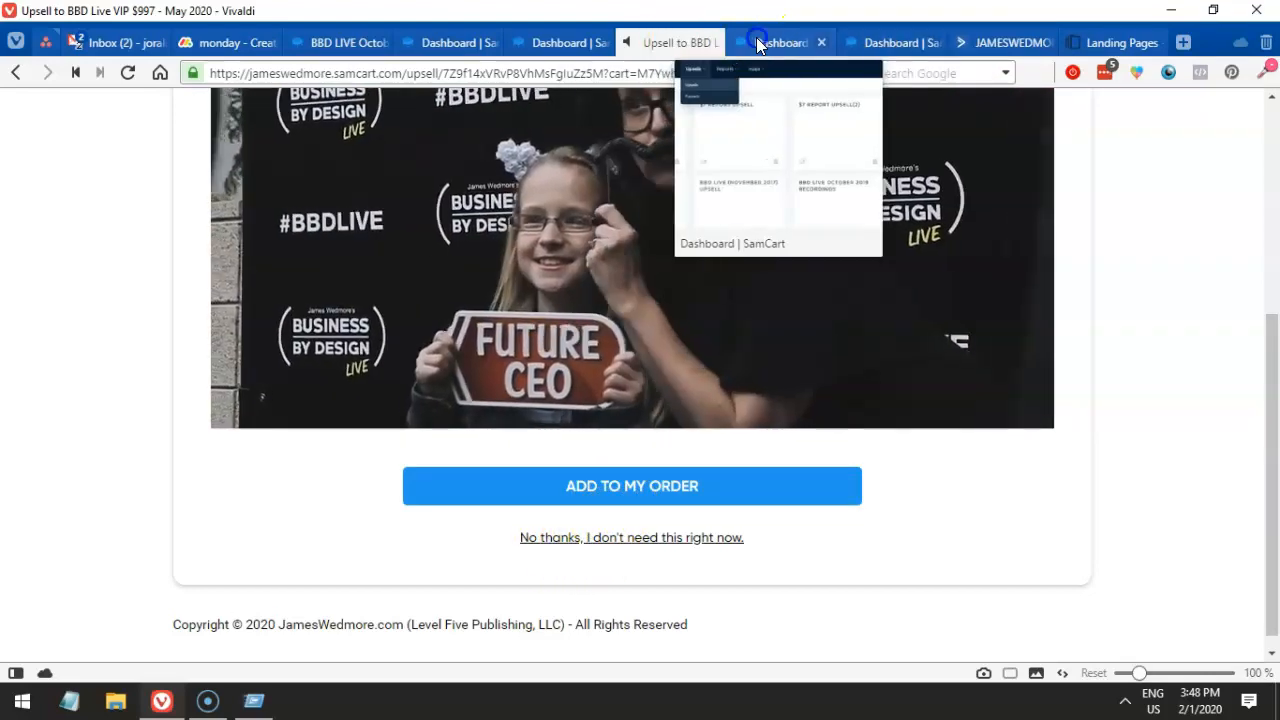
{"action": "left_click", "coordinate": [762, 42]}
{"action": "left_click", "coordinate": [357, 540]}
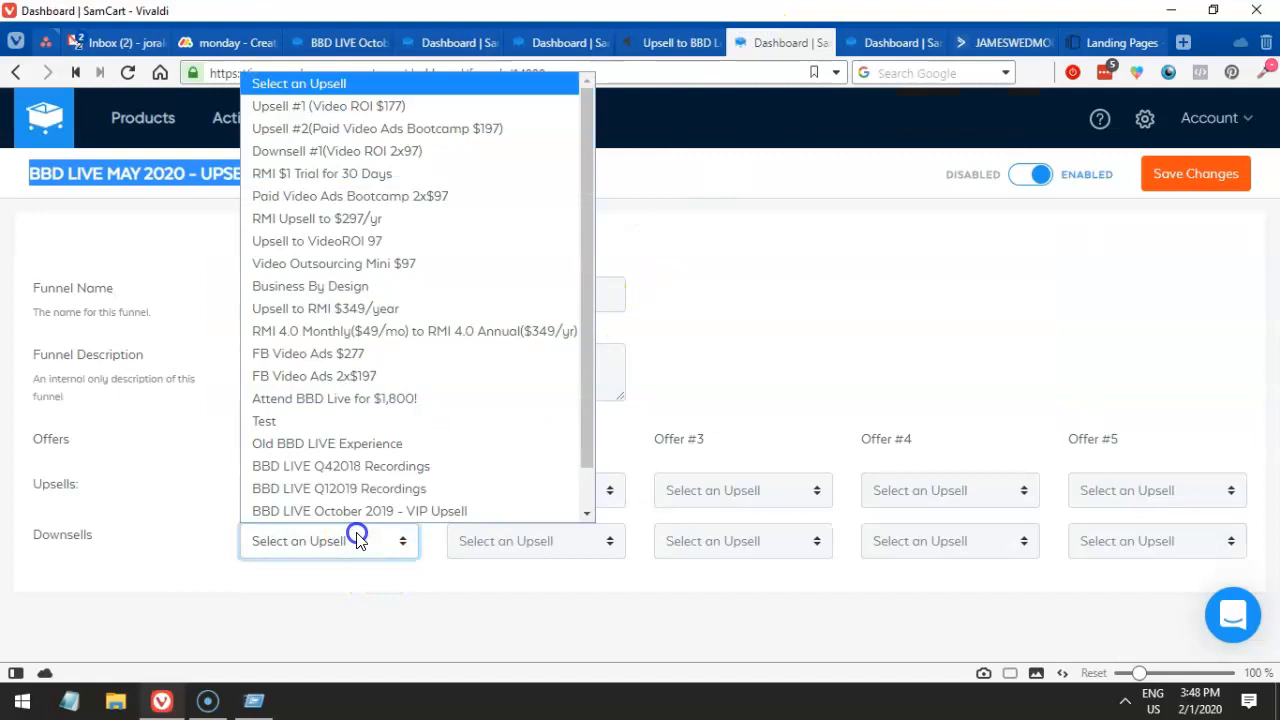
{"action": "left_click", "coordinate": [282, 548]}
{"action": "left_click", "coordinate": [275, 543]}
{"action": "left_click", "coordinate": [275, 543]}
- Add the $997 VIP upsell to the order and confirm with YES
{"action": "left_click", "coordinate": [668, 50]}
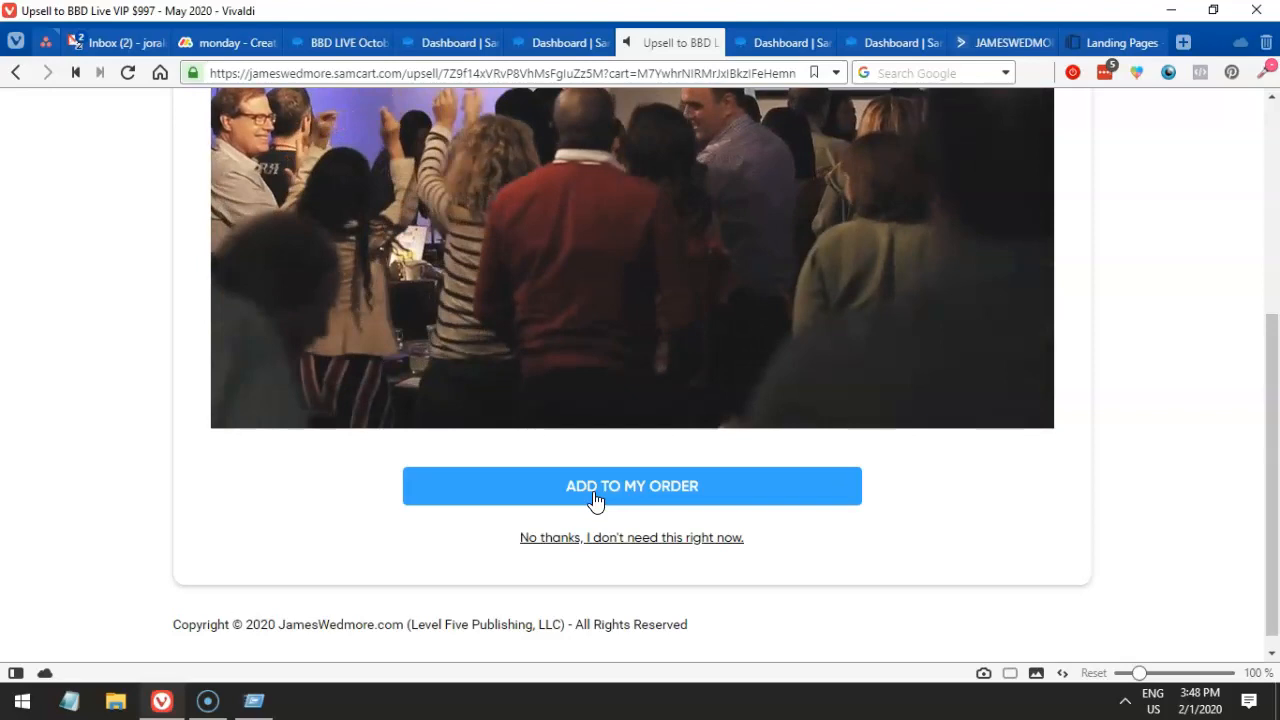
{"action": "left_click", "coordinate": [594, 500]}
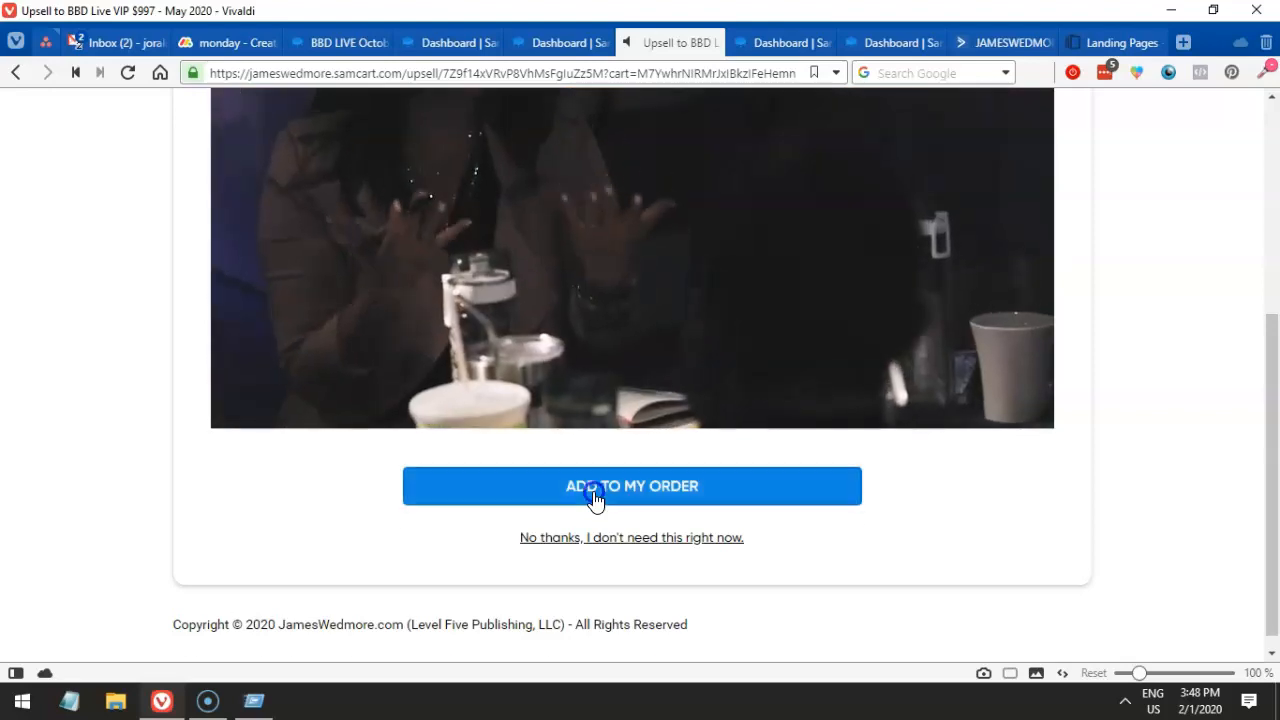
{"action": "left_click", "coordinate": [623, 512]}
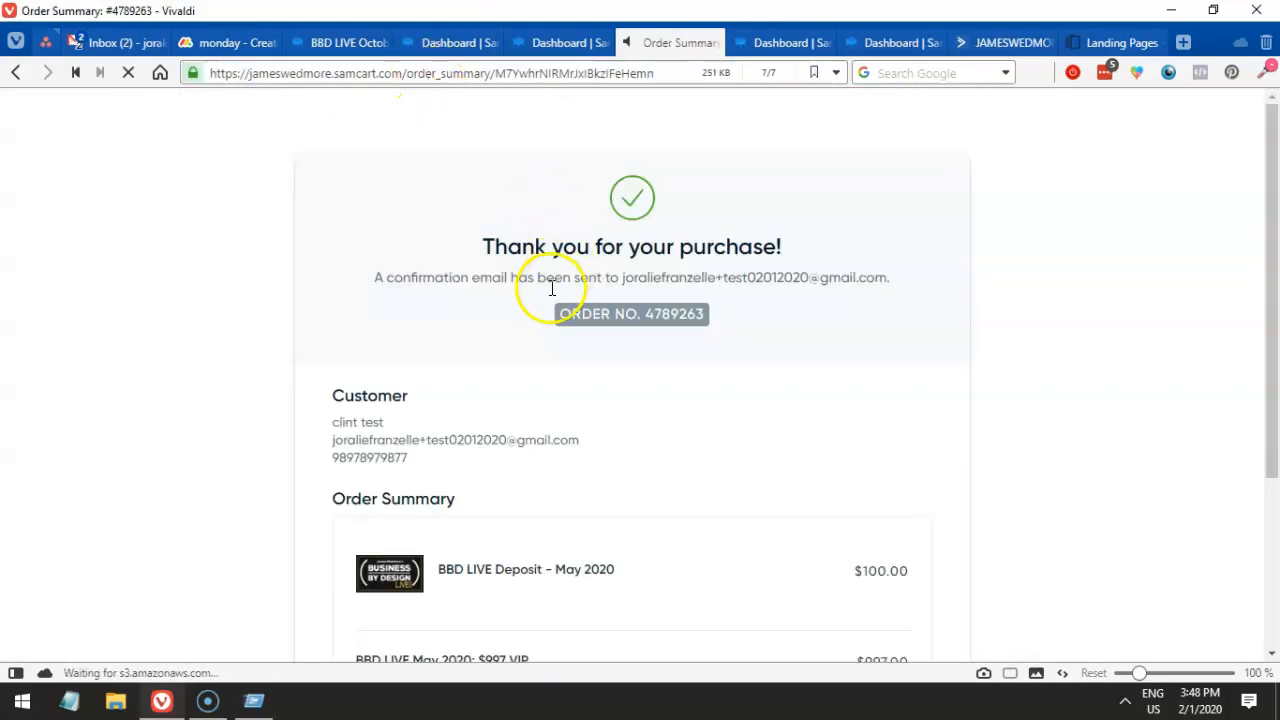
- Verify the LIVE Deposit and $997 VIP line items totaling $1,097.00, then return to the Dashboard tab
{"action": "left_click_drag", "start_coordinate": [369, 206], "coordinate": [617, 449]}
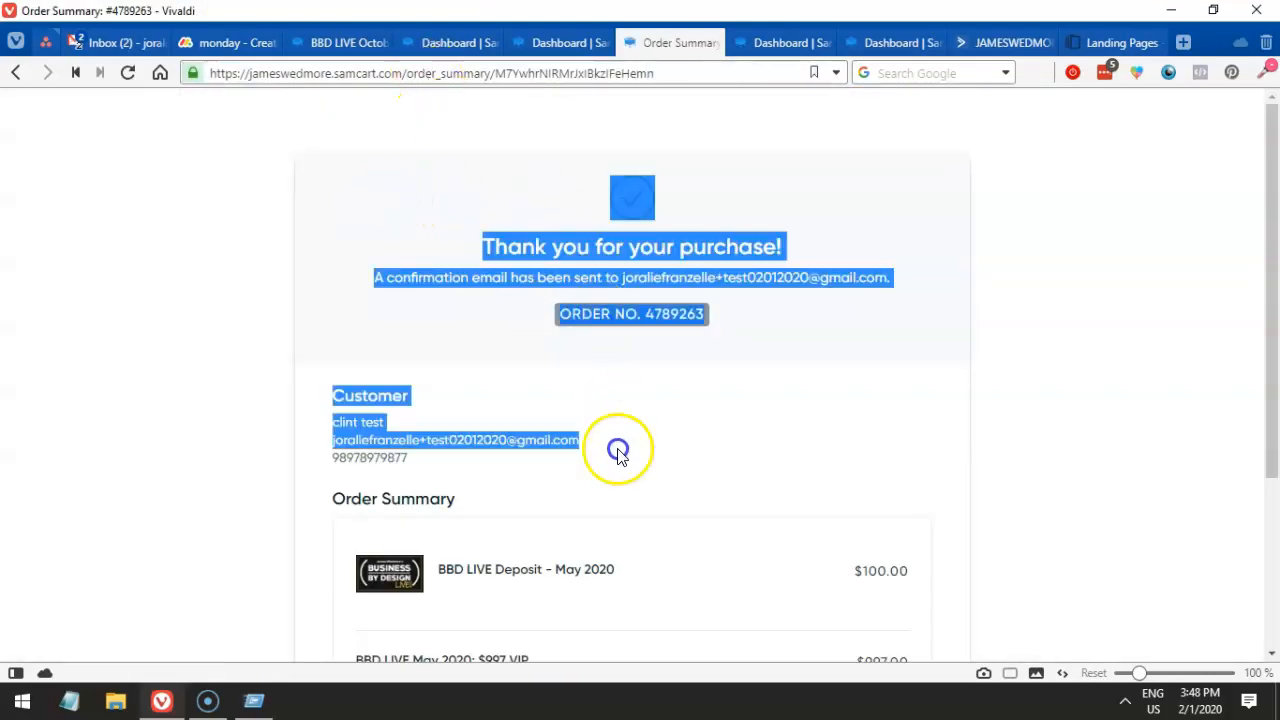
{"action": "scroll", "coordinate": [618, 453], "scroll_direction": "down", "scroll_amount": 2}
{"action": "left_click_drag", "start_coordinate": [484, 405], "coordinate": [657, 434]}
{"action": "scroll", "coordinate": [657, 434], "scroll_direction": "down", "scroll_amount": 1}
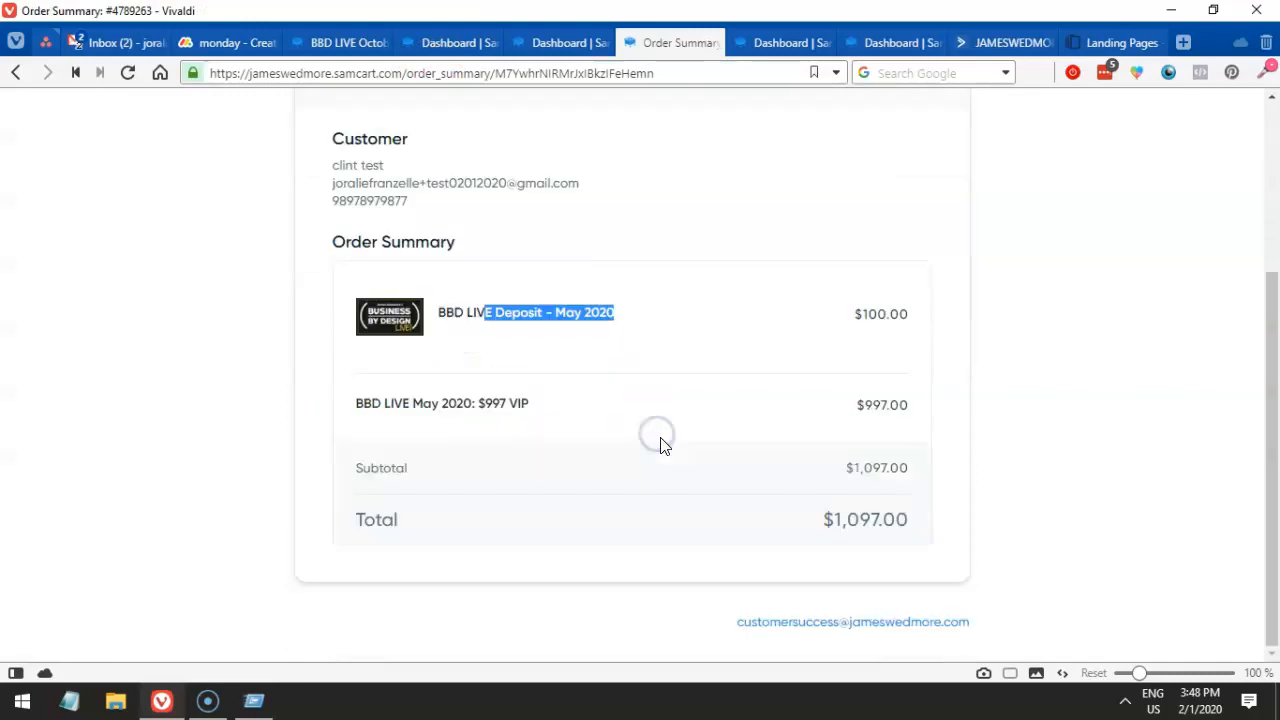
{"action": "left_click_drag", "start_coordinate": [404, 412], "coordinate": [547, 416]}
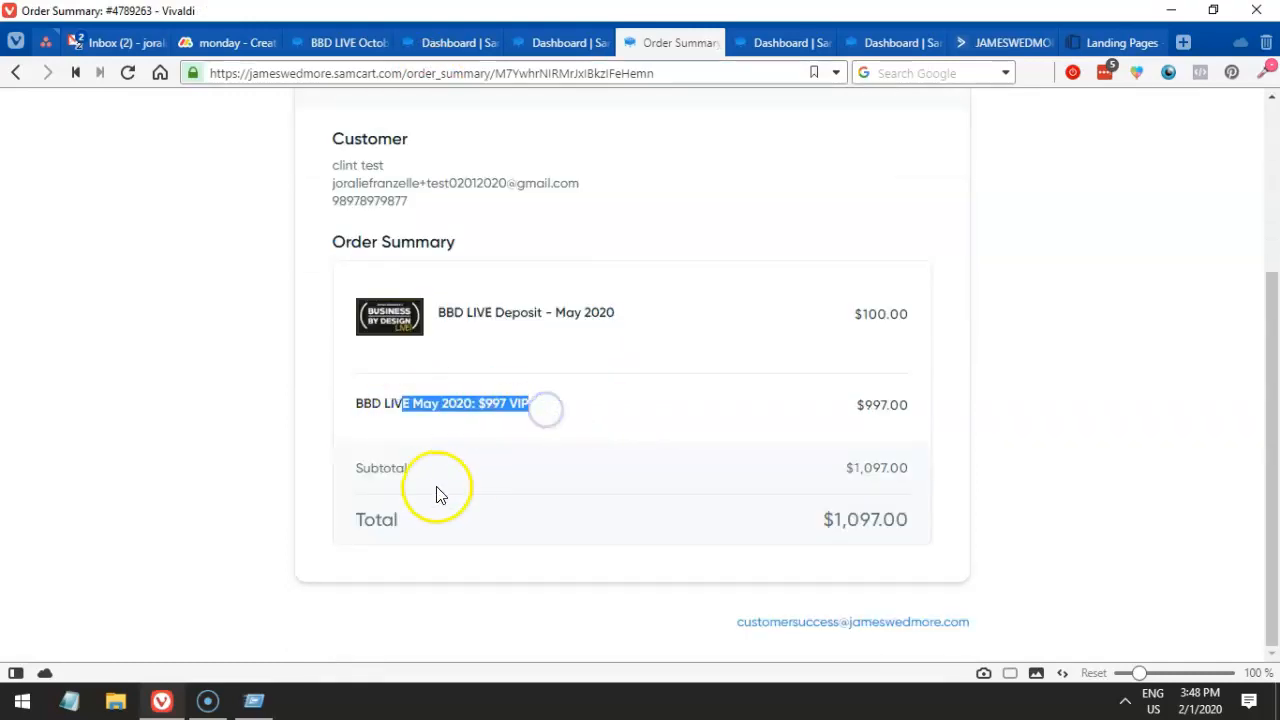
{"action": "left_click_drag", "start_coordinate": [466, 313], "coordinate": [530, 315]}
{"action": "scroll", "coordinate": [537, 420], "scroll_direction": "up", "scroll_amount": 3}
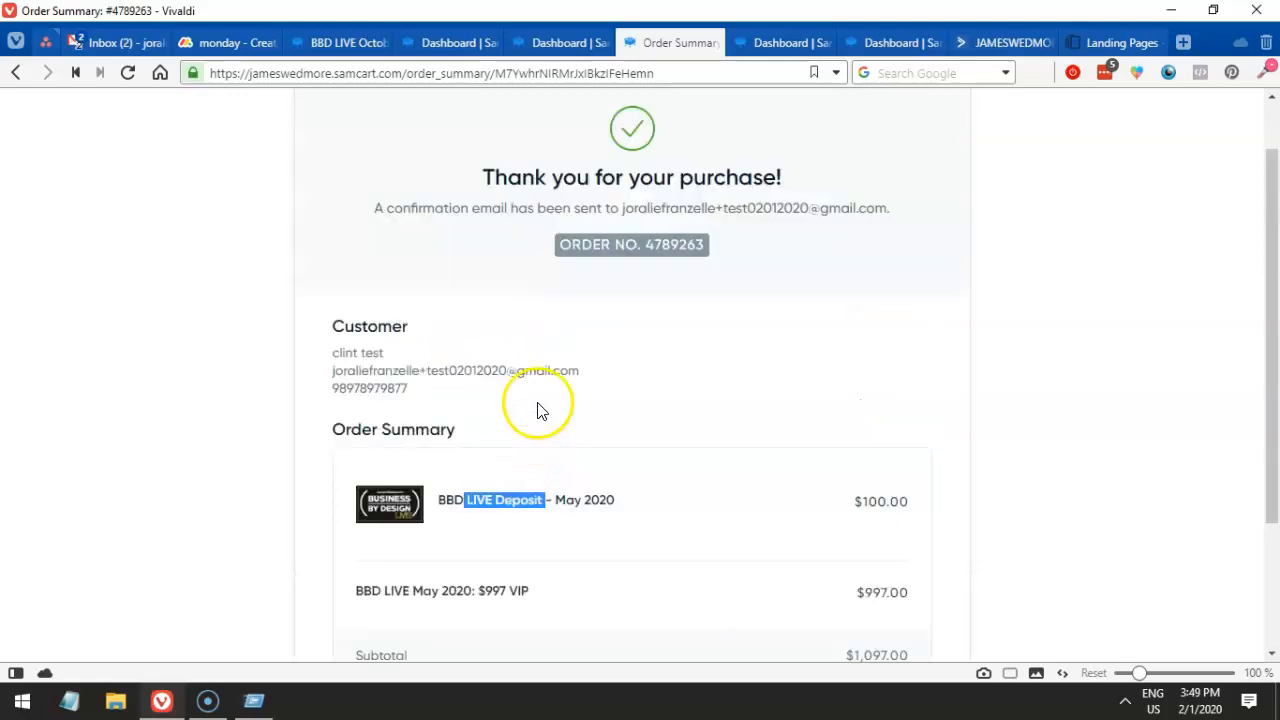
{"action": "left_click", "coordinate": [535, 42]}
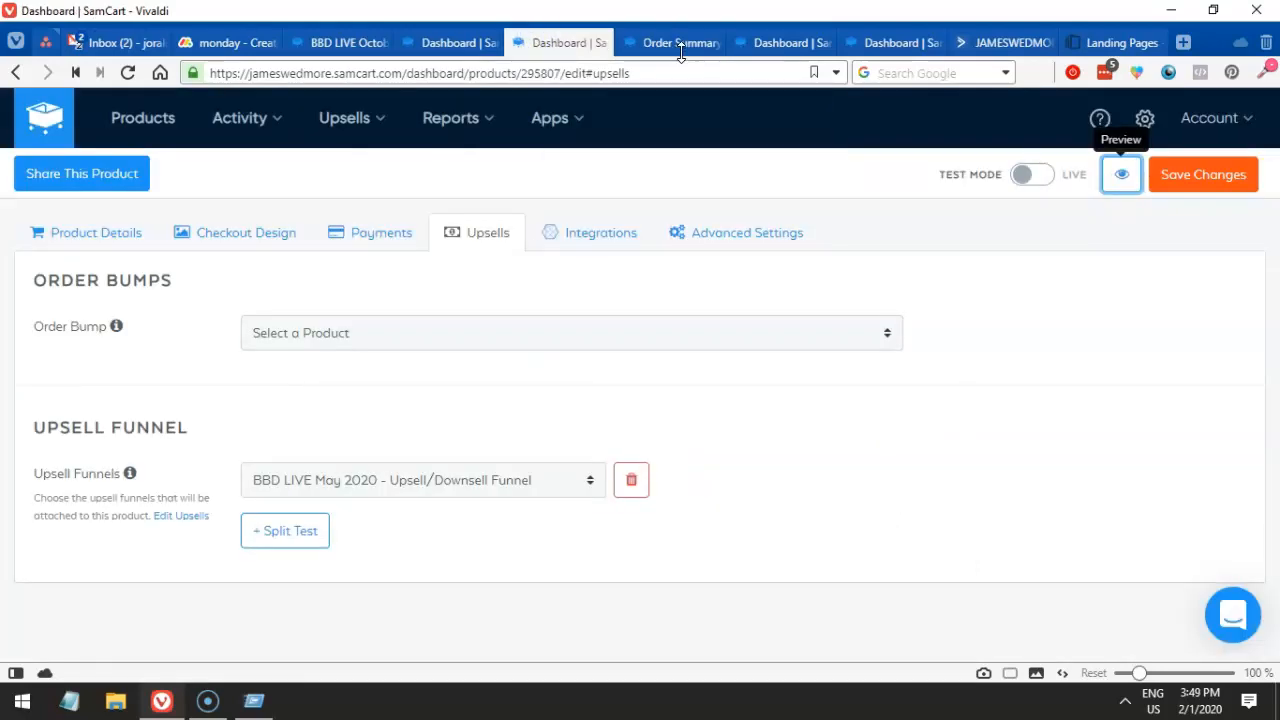
{"action": "mouse_move", "coordinate": [651, 47]}
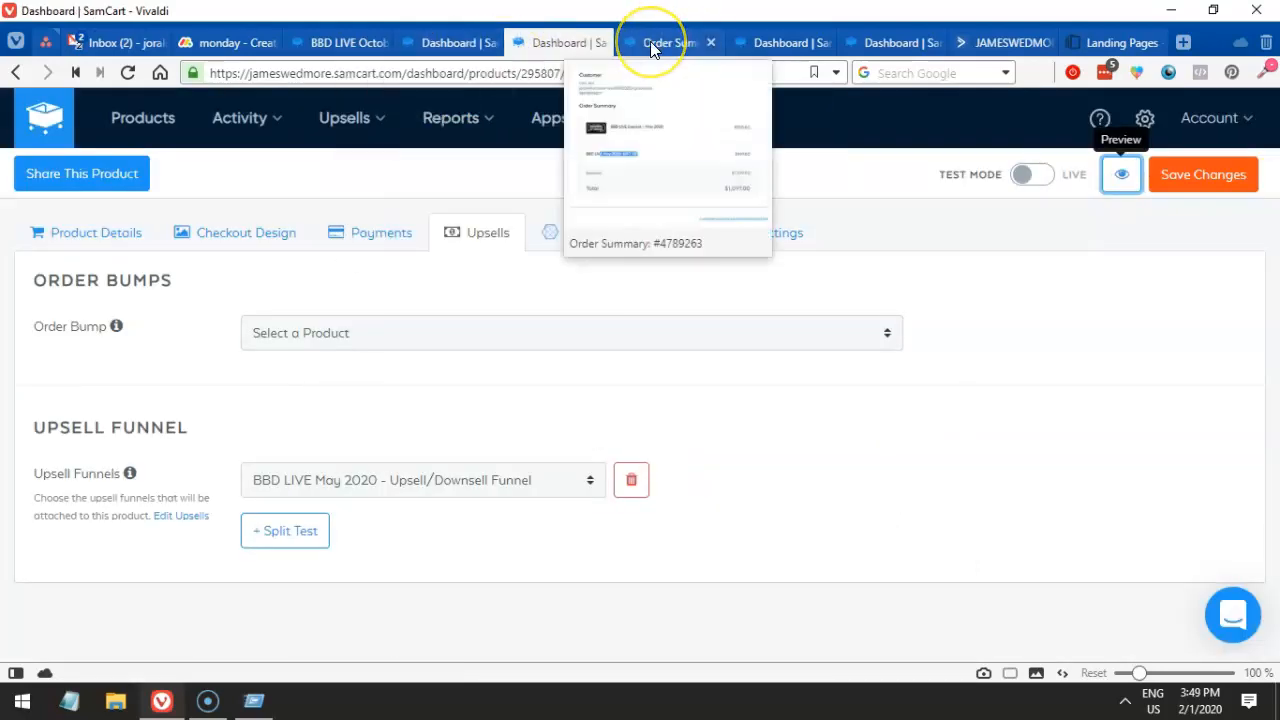